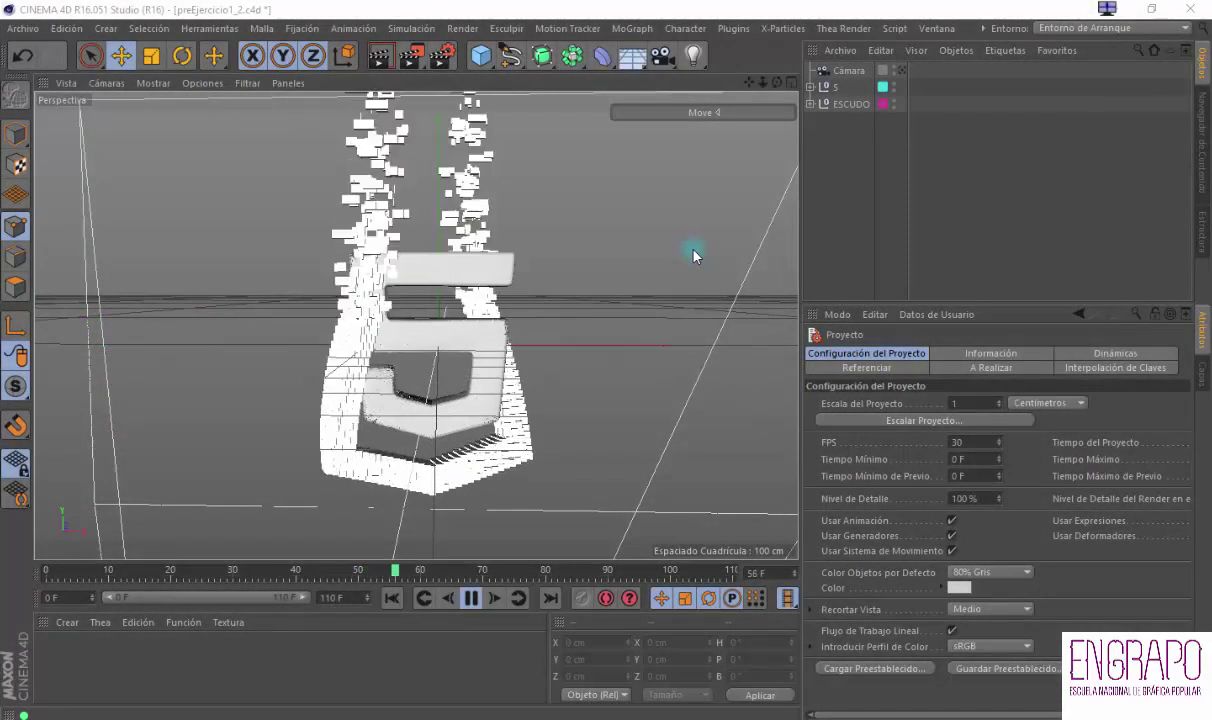
Switch to model editing mode and pause the animation playback
left_click(14, 133)
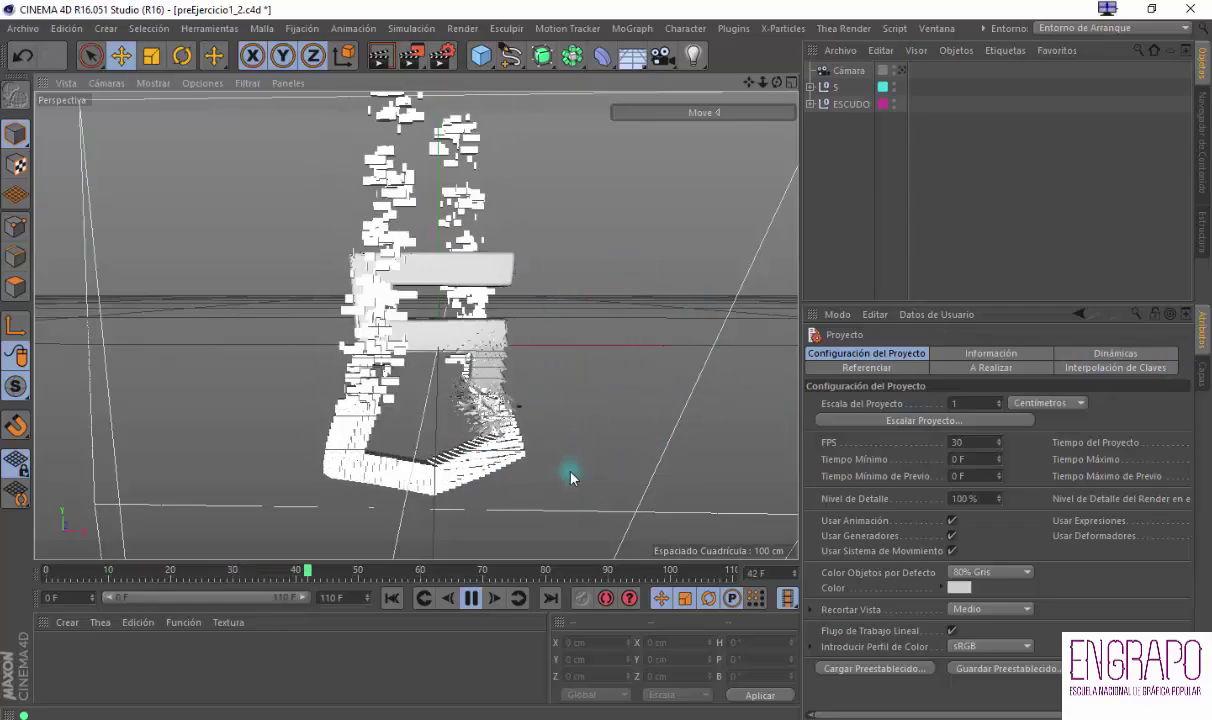
left_click(1202, 376)
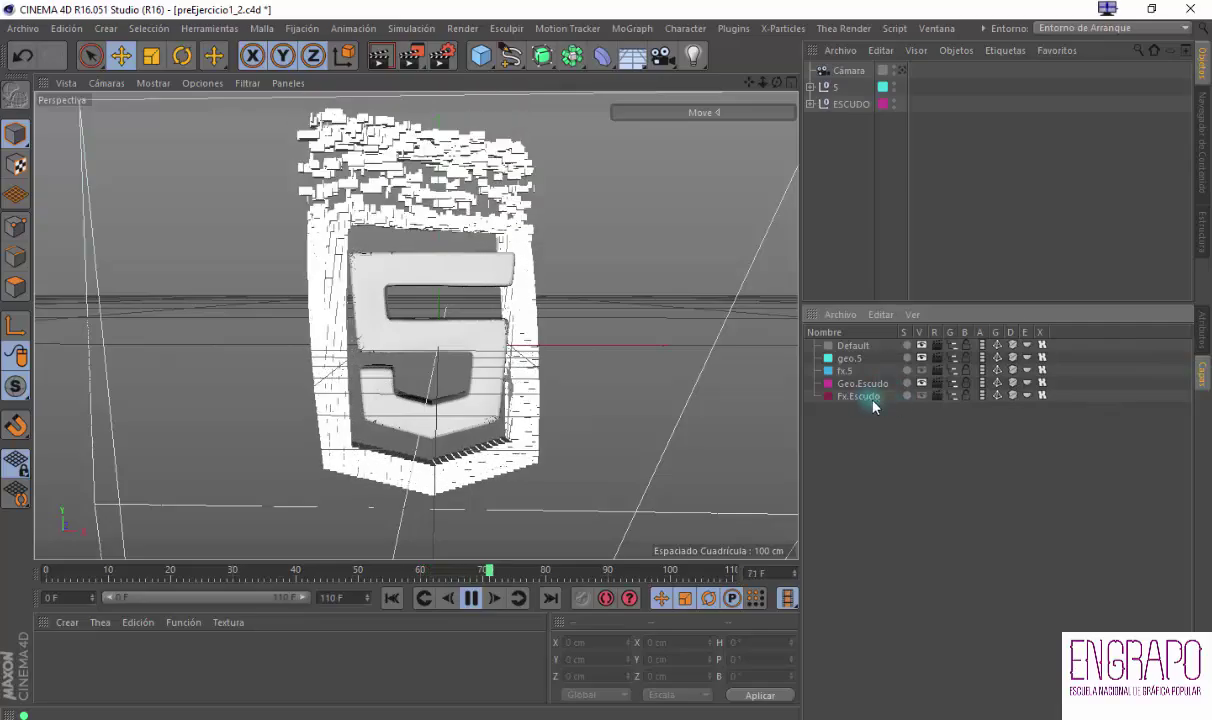
left_click(1201, 330)
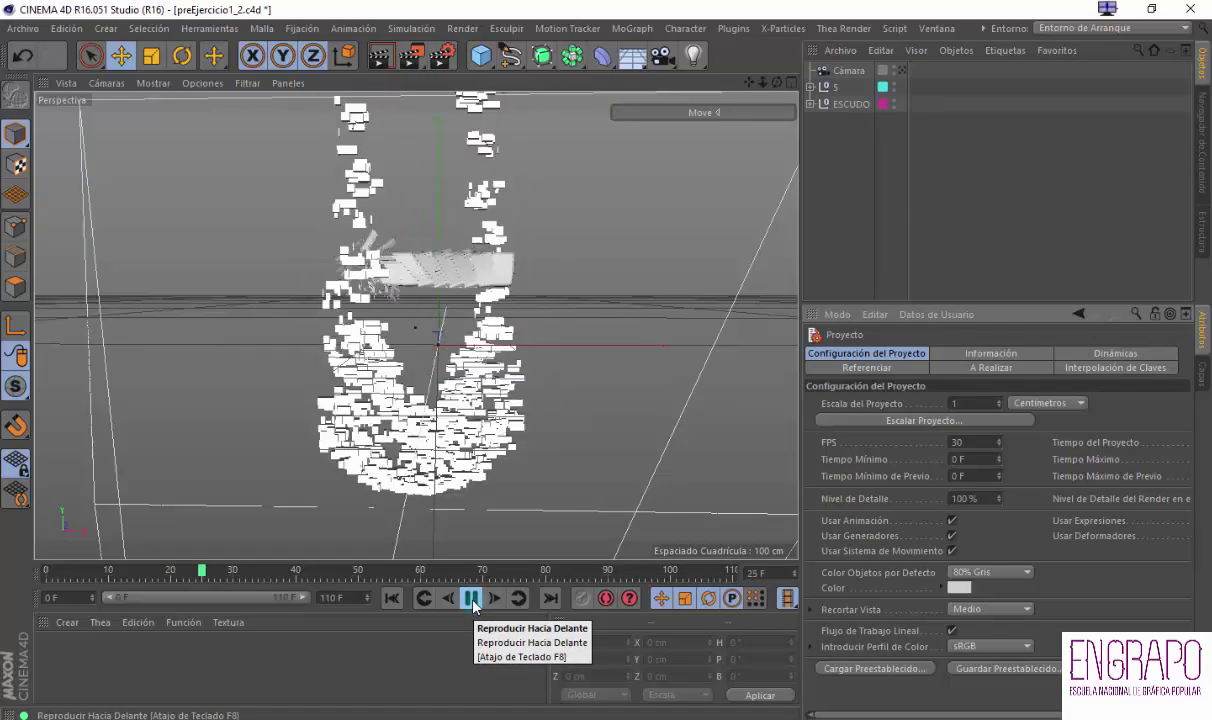
key("F8")
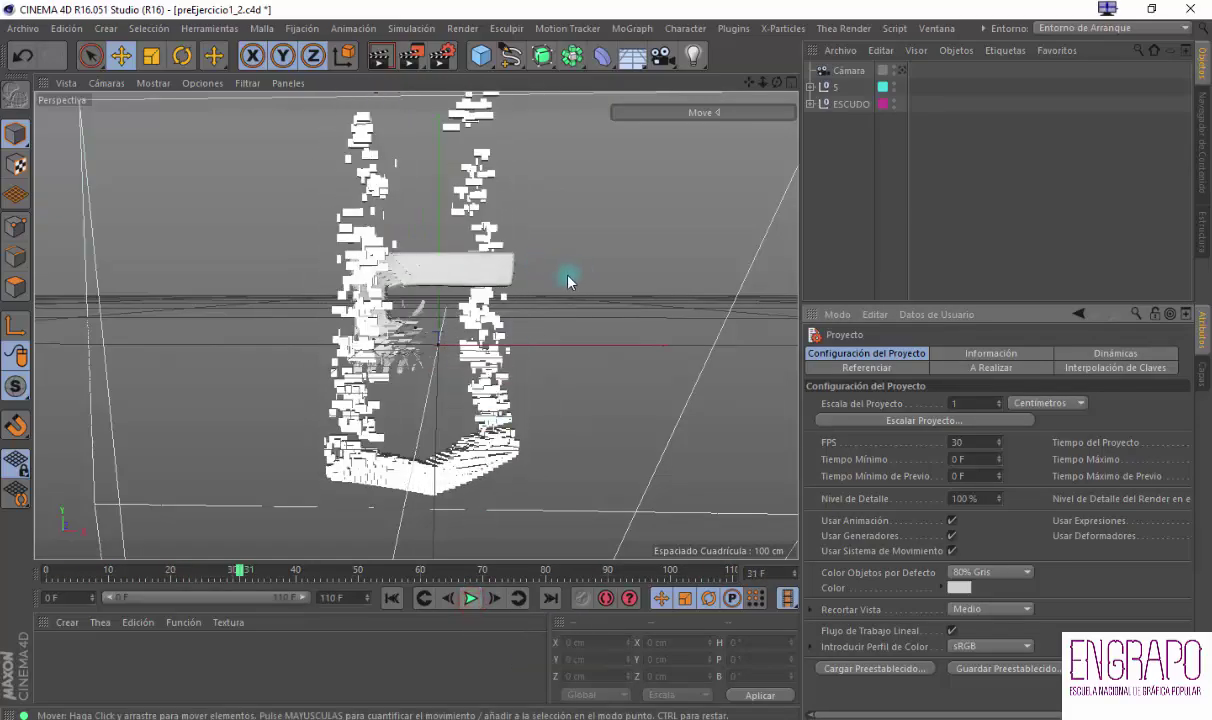
left_click(846, 208)
left_click(848, 132)
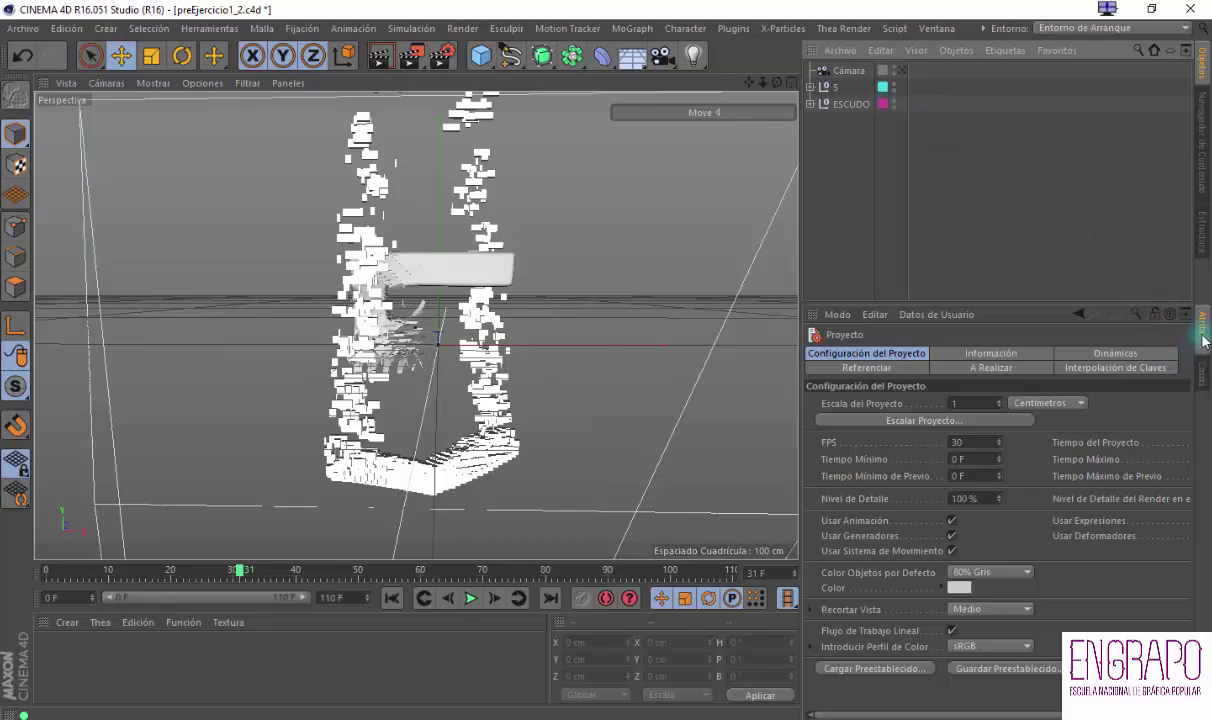
Show the scene's layer list and select the 5 null object
left_click(1203, 371)
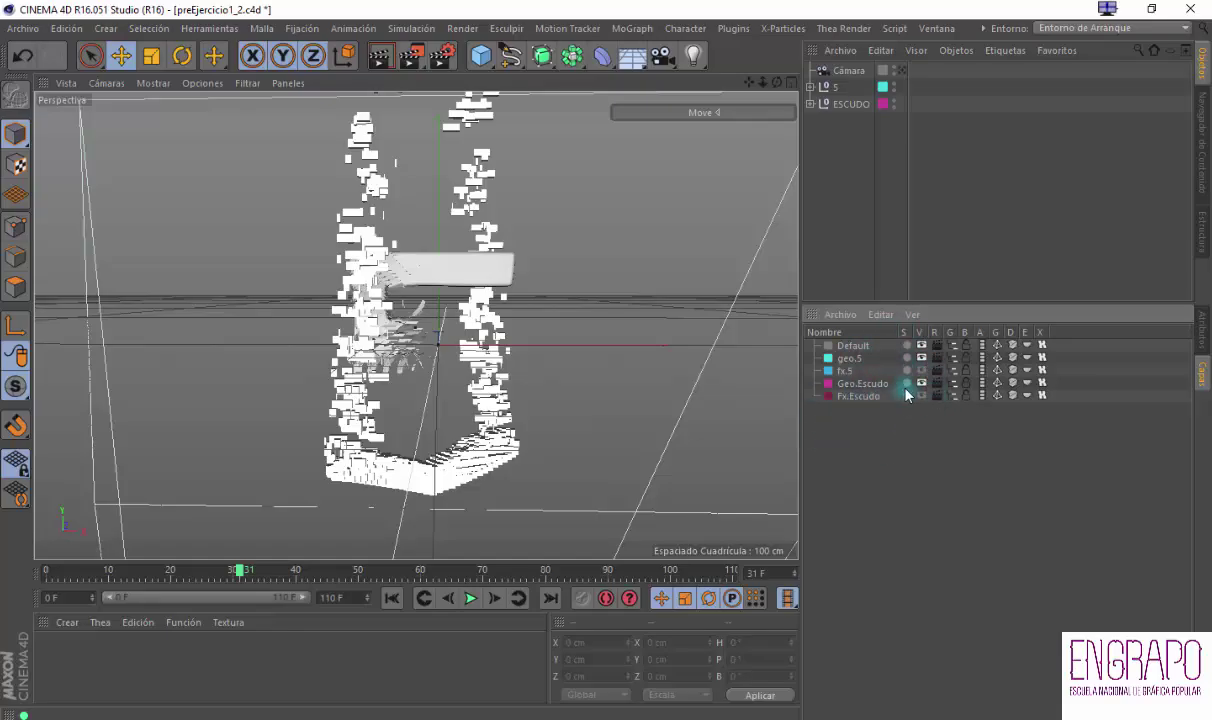
left_click(832, 87)
left_click(924, 413)
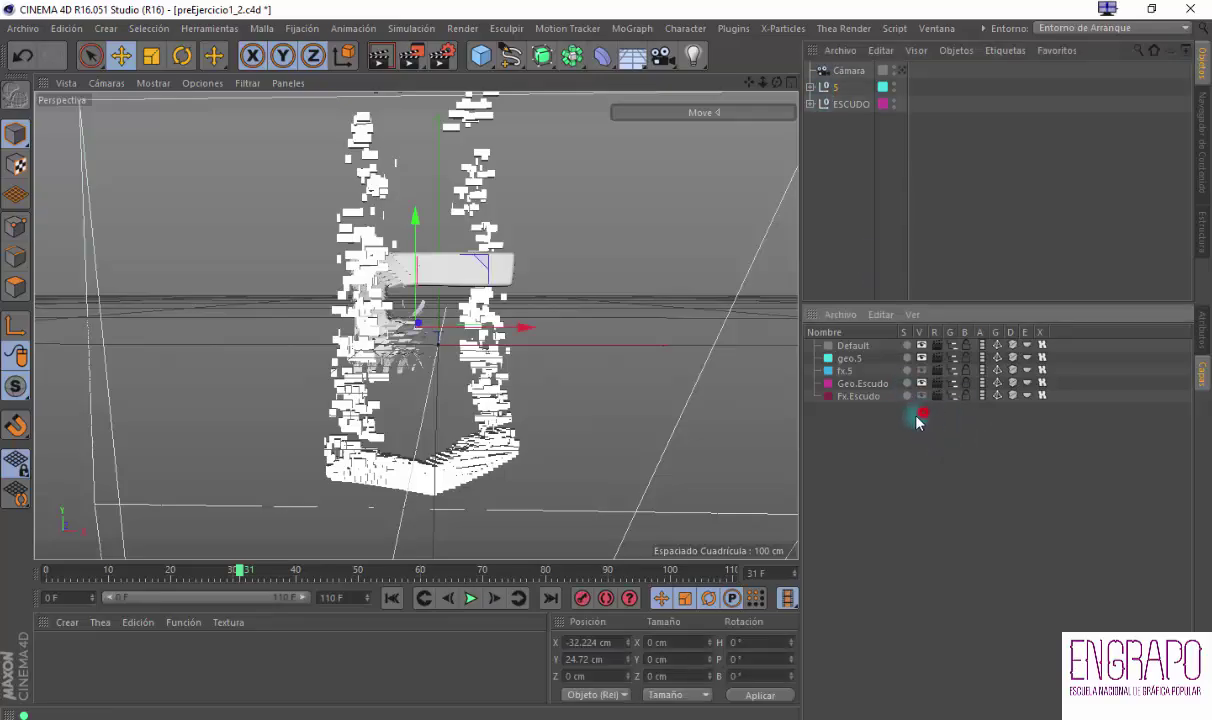
Create a new empty layer in the layer list
left_click(839, 318)
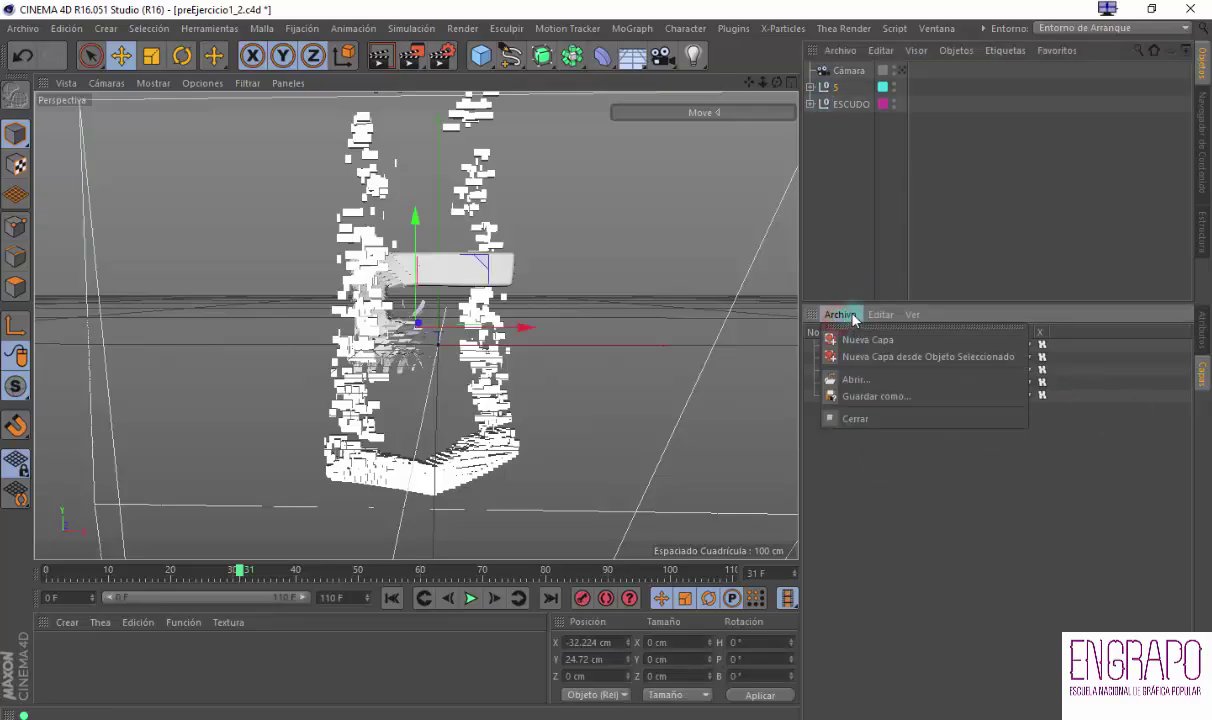
left_click(873, 458)
right_click(864, 446)
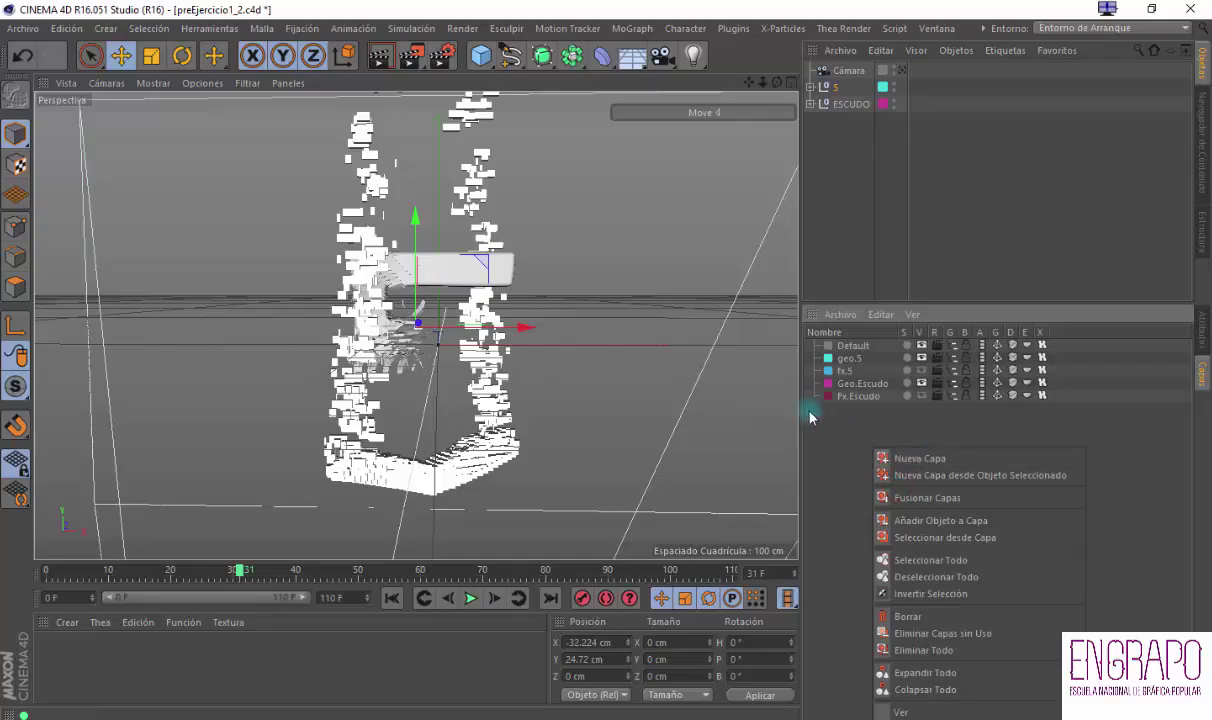
left_click(841, 425)
right_click(855, 433)
left_click(867, 451)
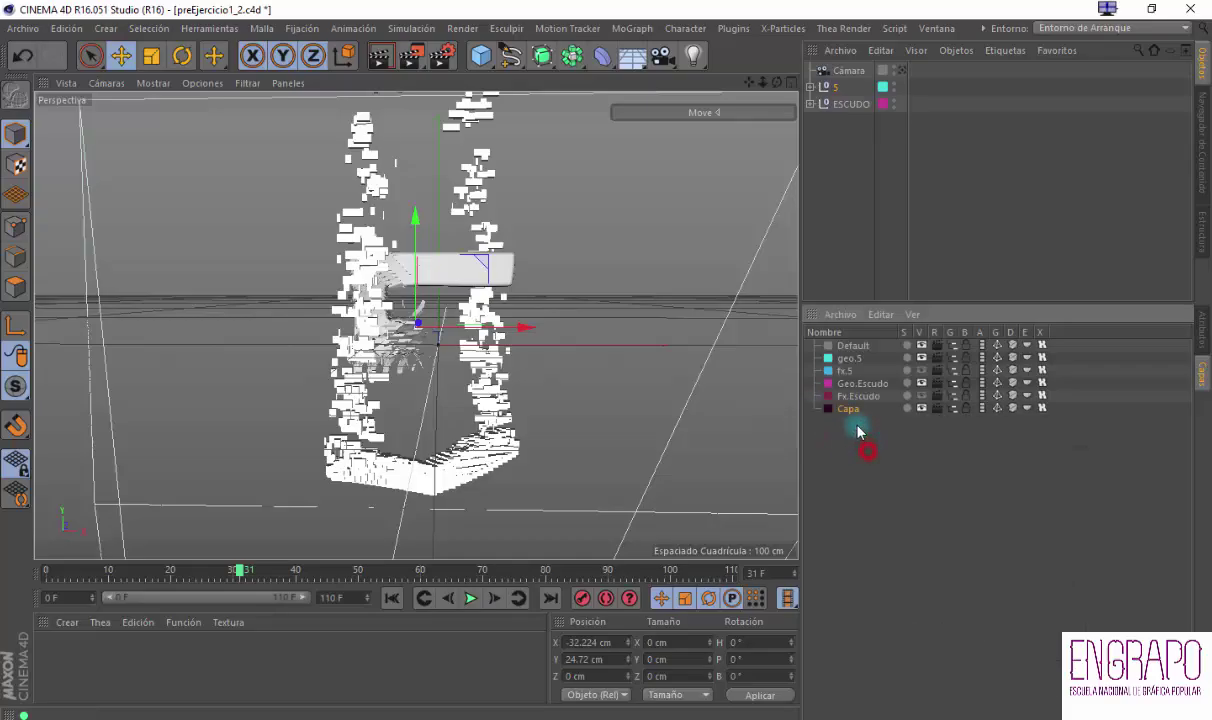
Preview editing the new layer's name and colour without changing them, and delete the layer
left_click(848, 410)
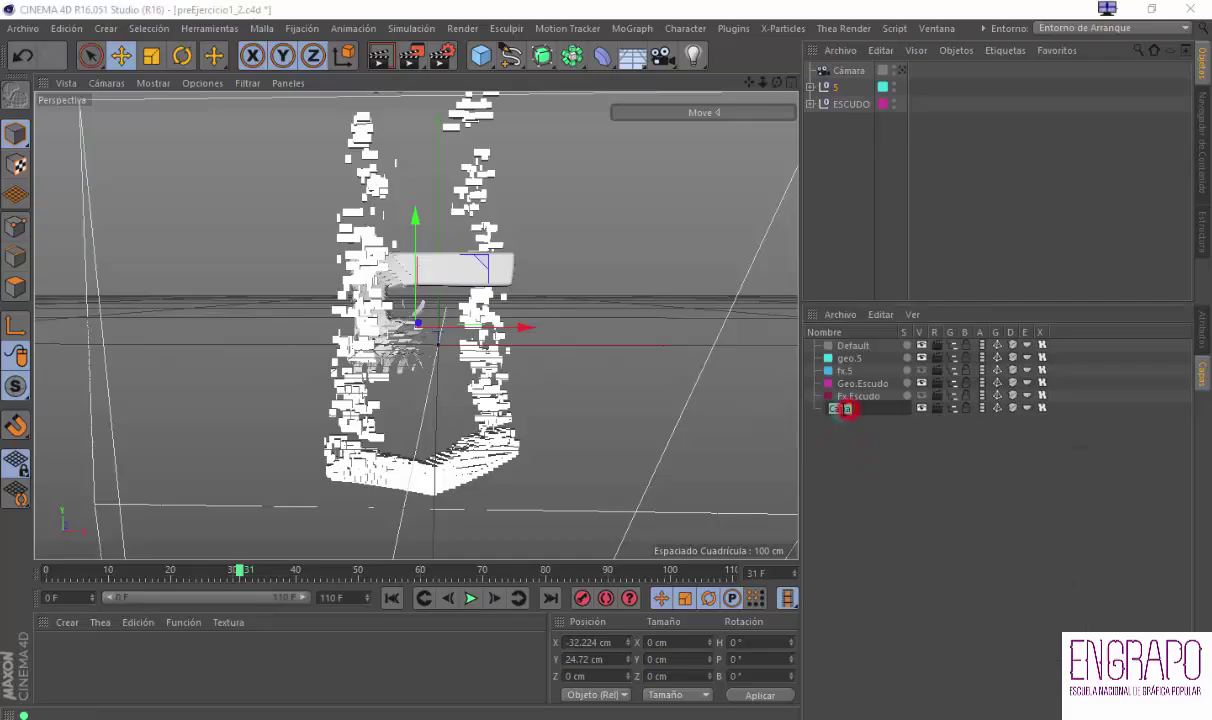
left_click(829, 409)
left_click(779, 381)
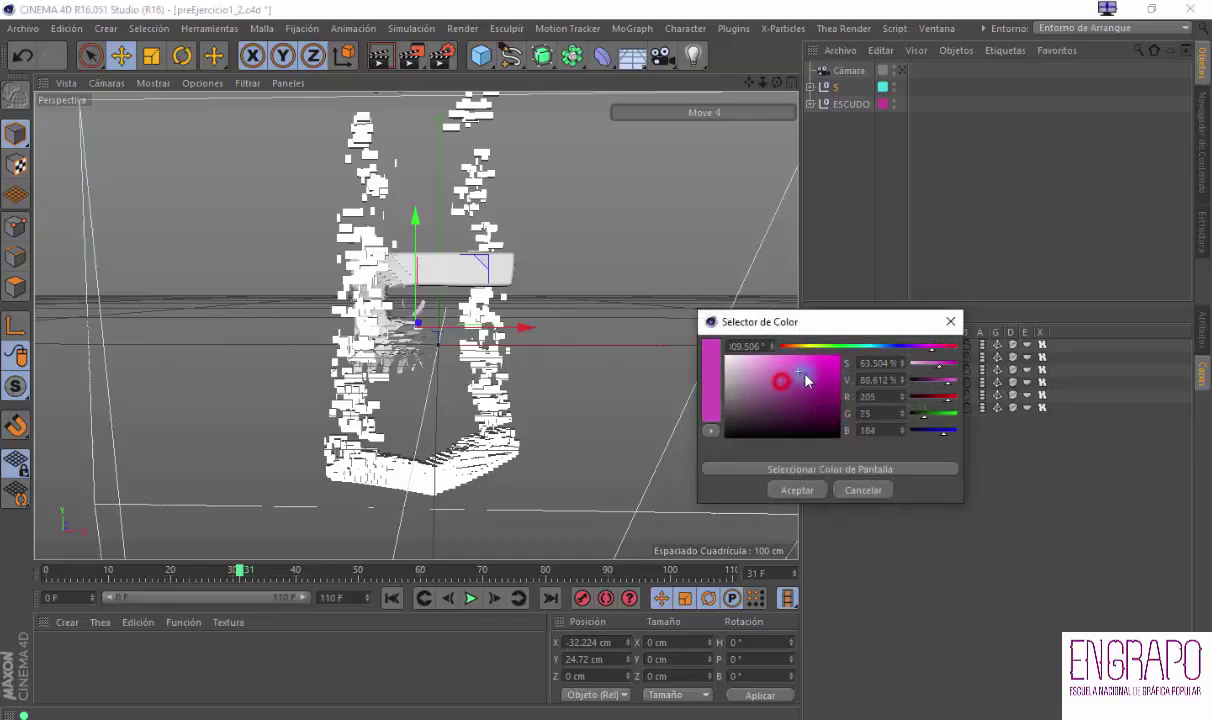
left_click(866, 490)
left_click(848, 410)
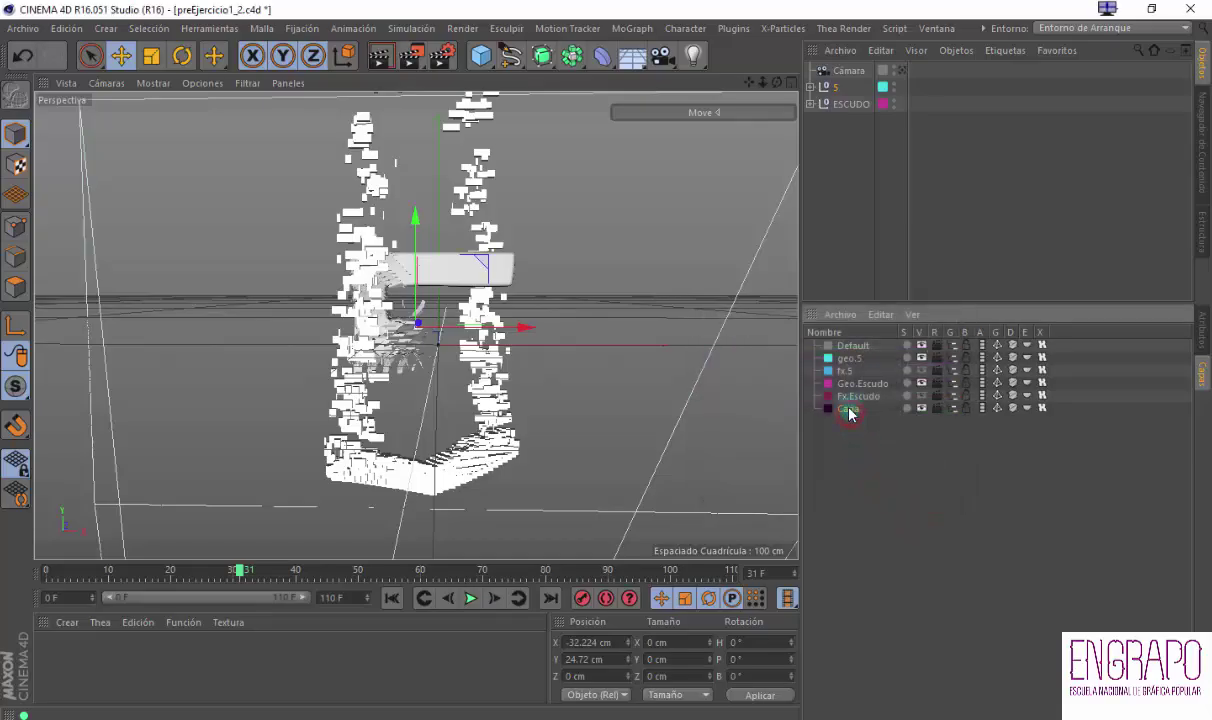
key("Delete")
left_click(880, 437)
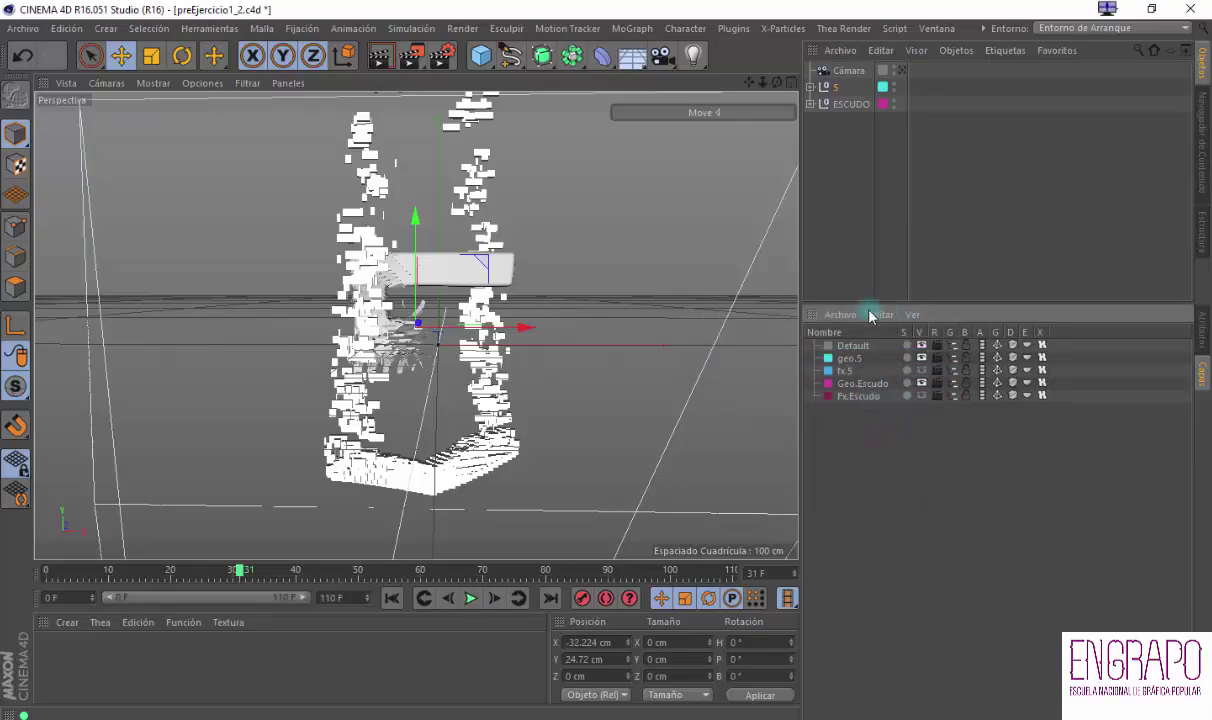
Select the geo.5 layer and expand the 5 null in the object hierarchy, with its fx_5 group collapsed
left_click(847, 372)
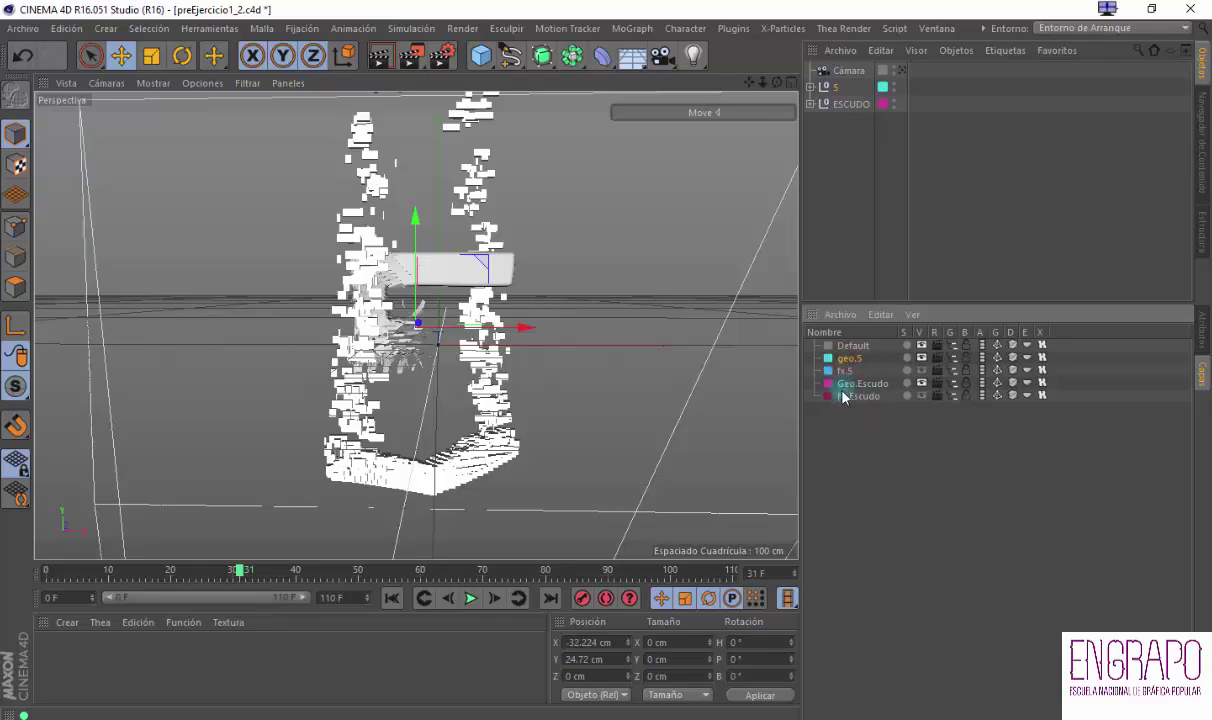
left_click(849, 185)
left_click(810, 87)
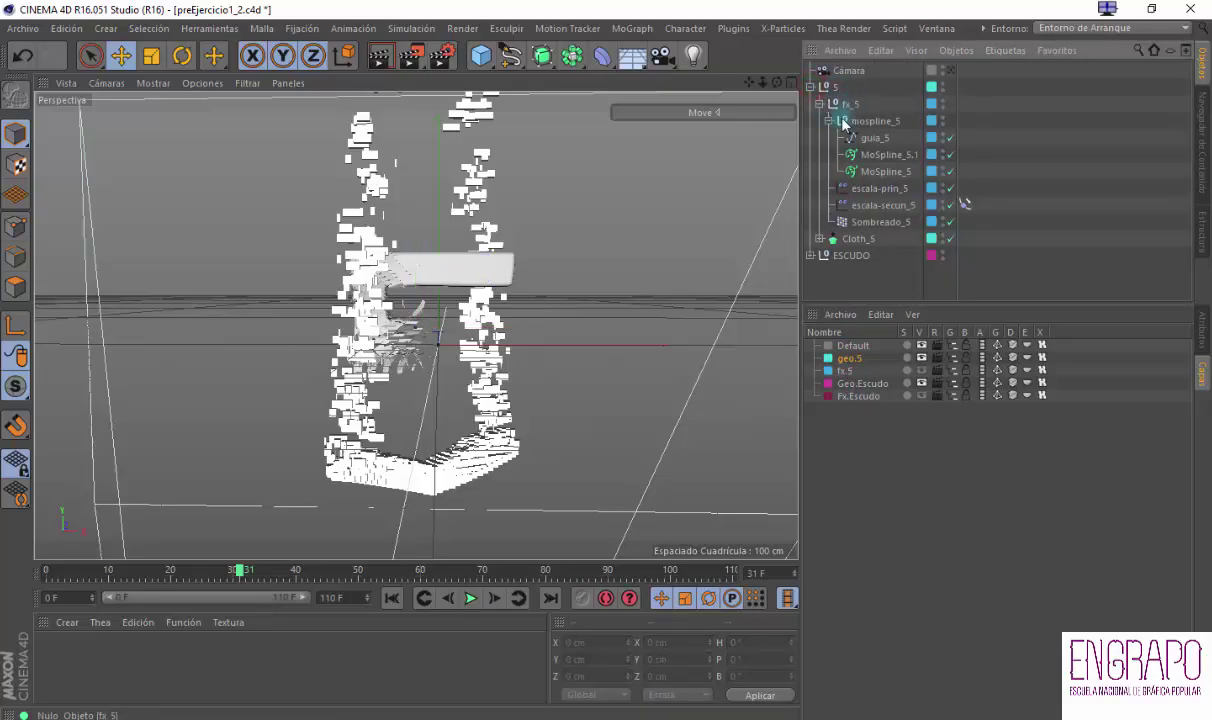
left_click(824, 87)
left_click(810, 87)
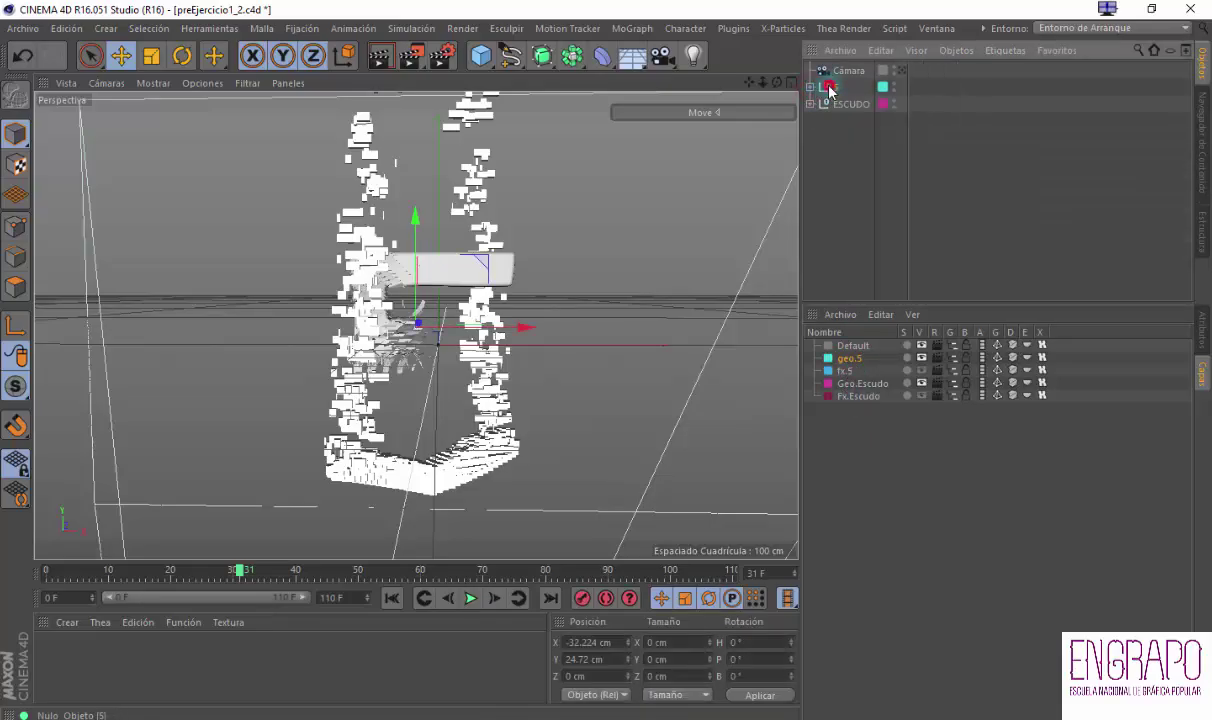
left_click(810, 87)
left_click(832, 104)
left_click(820, 104)
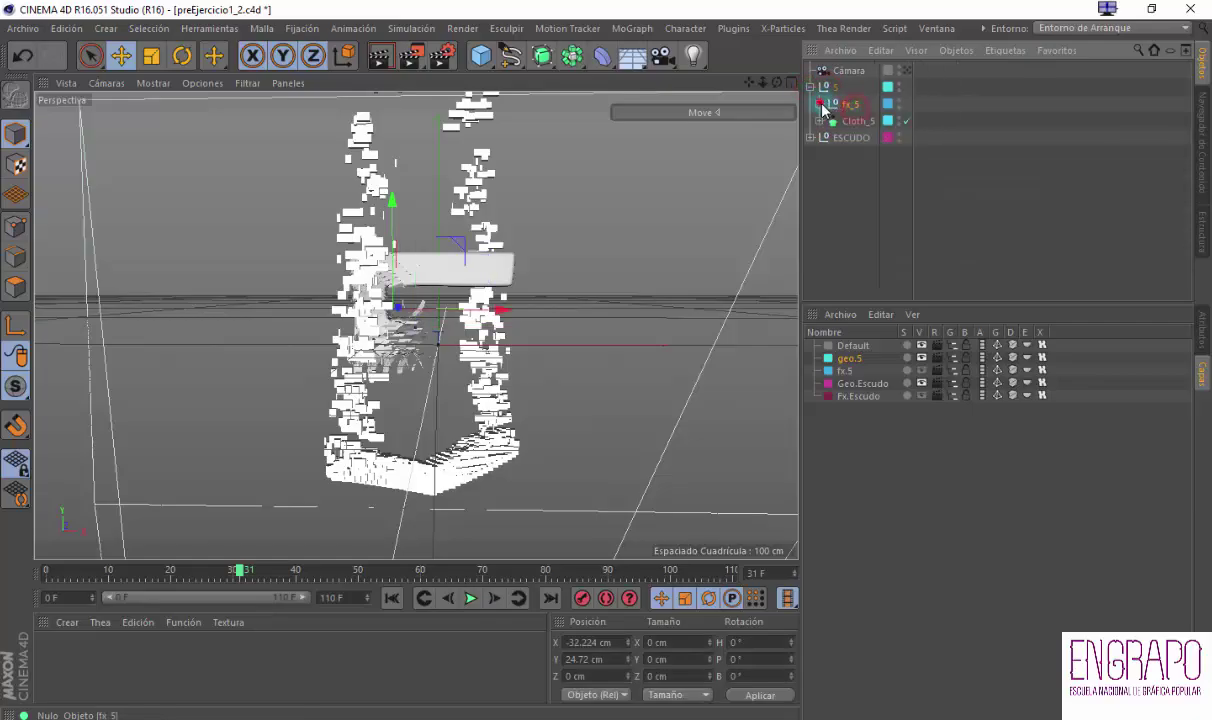
Expand the Cloth_5 object and its parametric null, and look through the contents of the fx_5 group
left_click(836, 121)
left_click(817, 121)
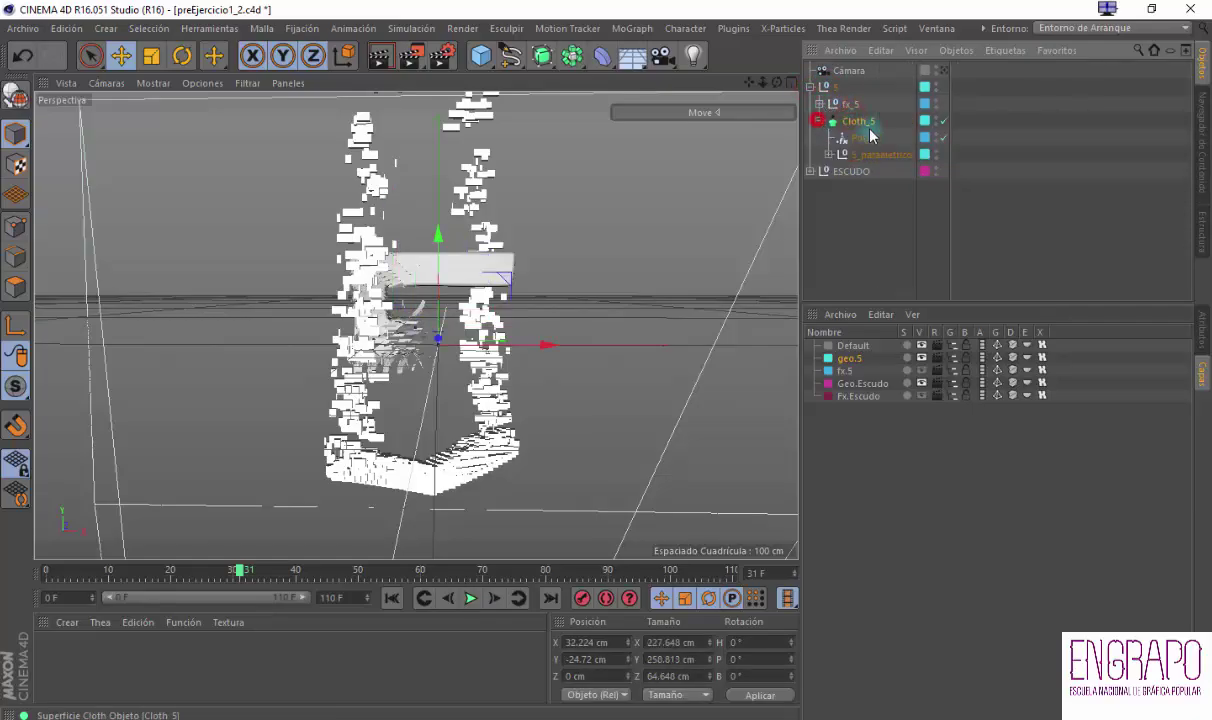
left_click(827, 154)
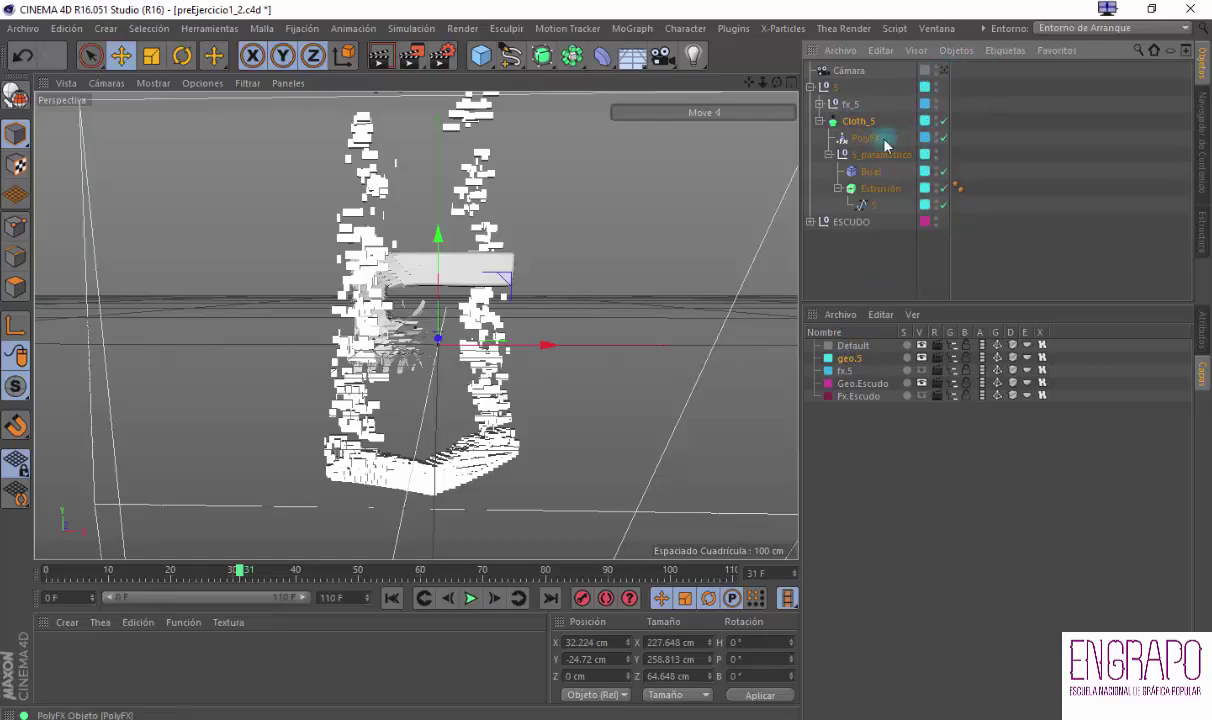
left_click(819, 103)
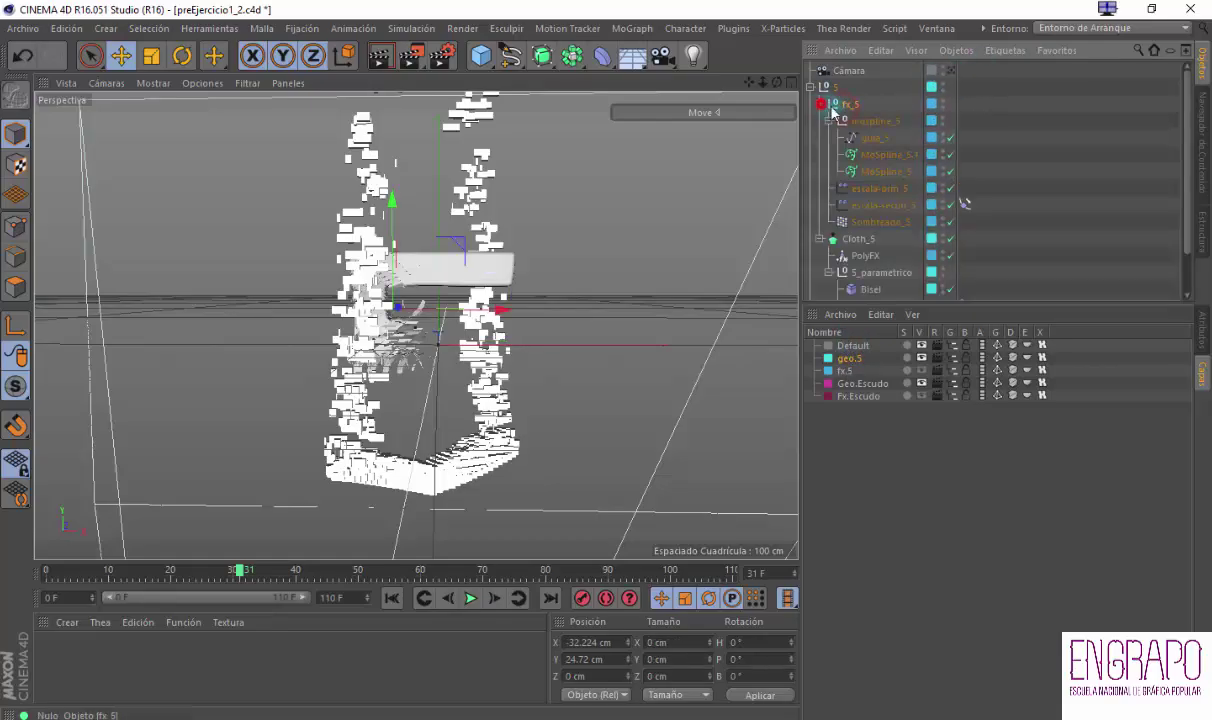
left_click(819, 103)
Expand the ESCUDO null with its p.Y_escudo, escudo_Clonador and geoBse.escudo children, enlarging the object list to fit them
left_click(848, 219)
left_click(812, 222)
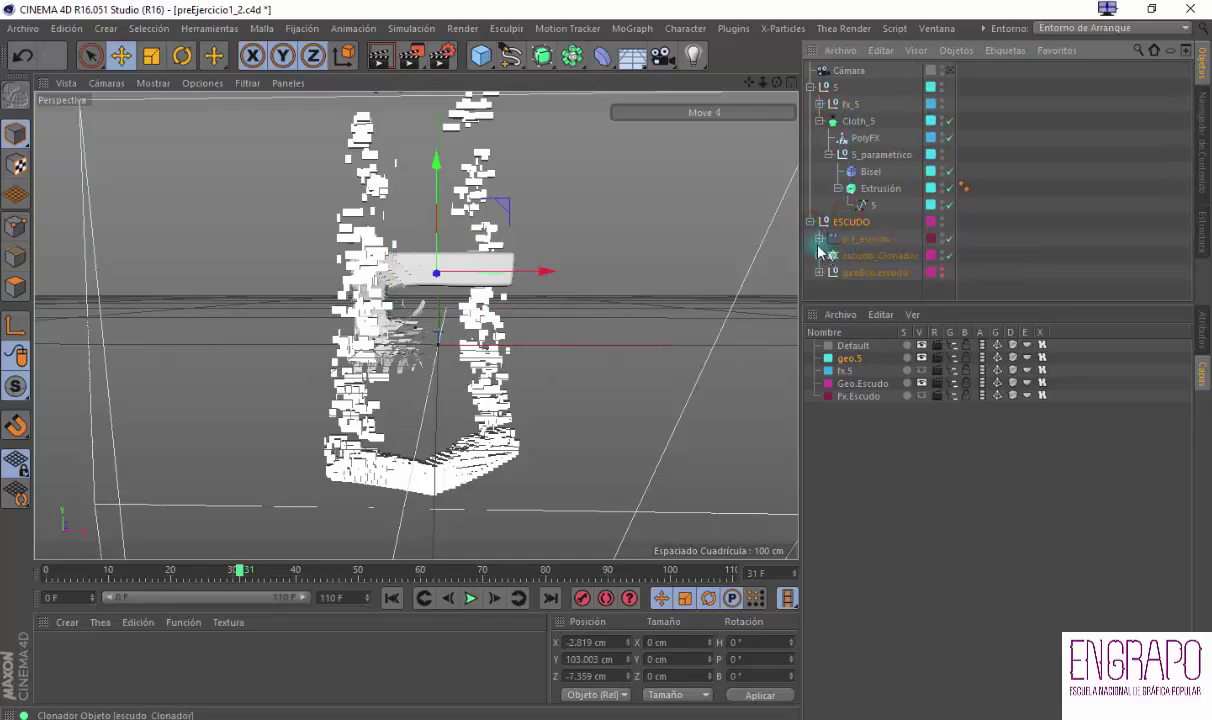
left_click(819, 238)
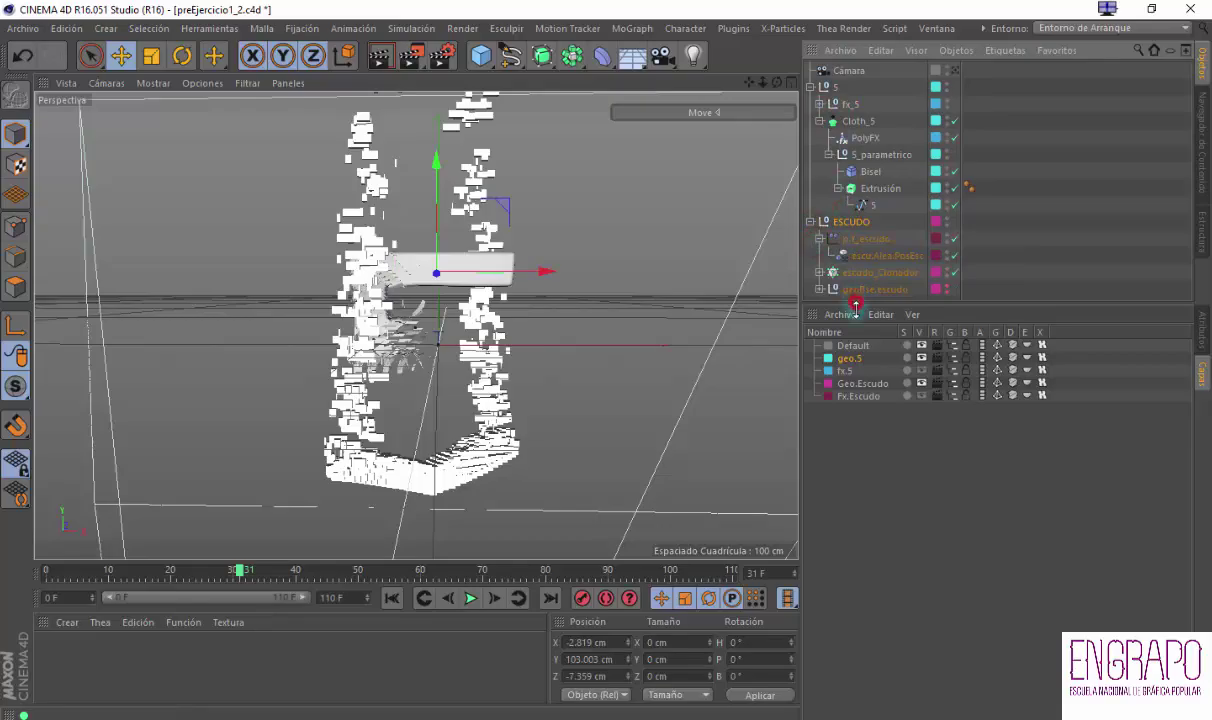
left_click_drag(856, 304, 856, 417)
left_click(819, 289)
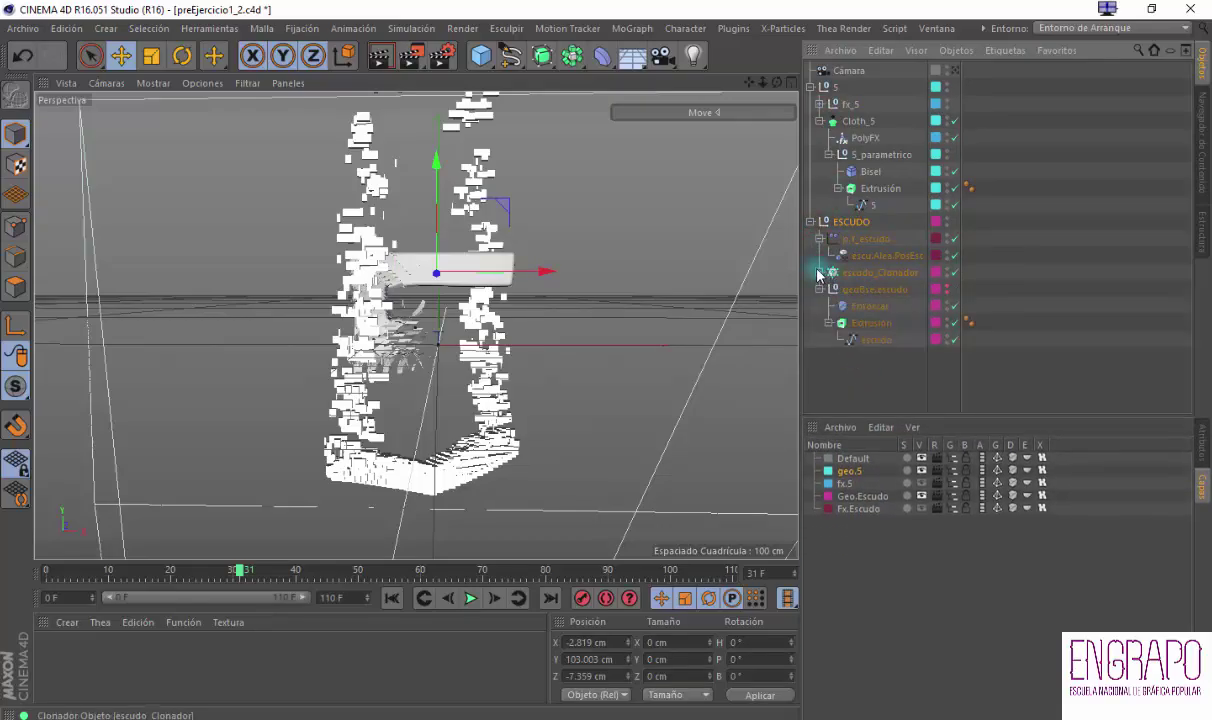
left_click(819, 272)
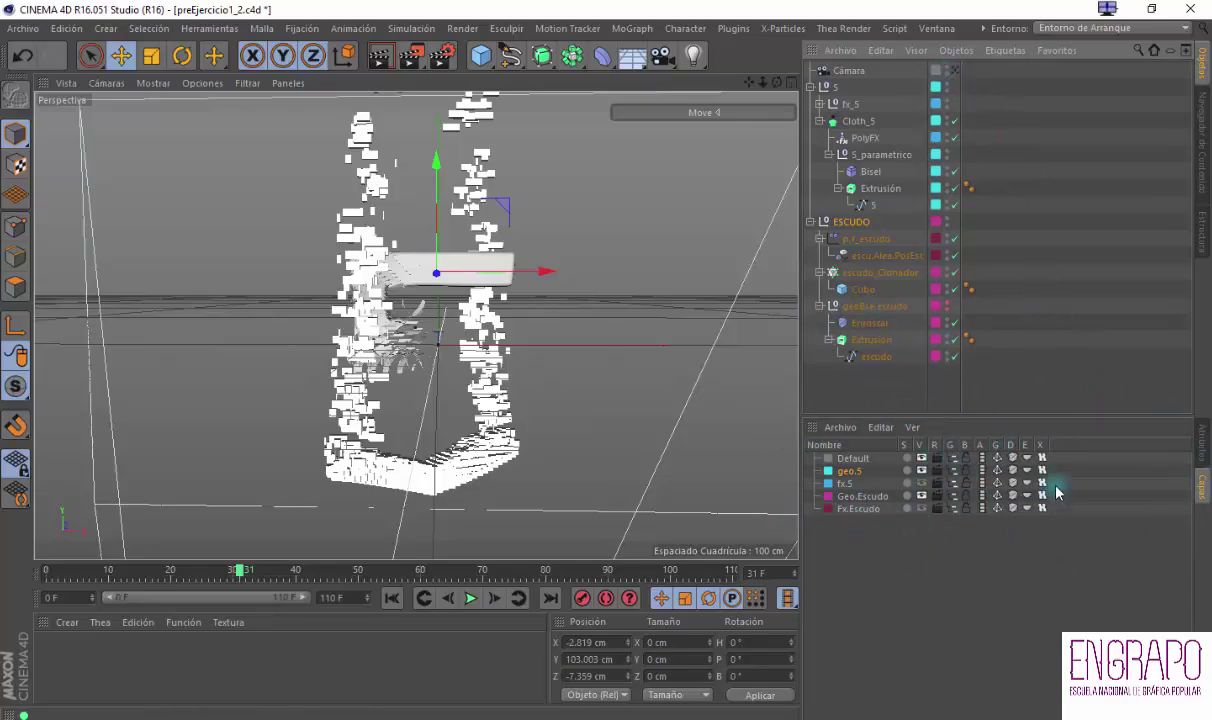
Hide the geo.5 and Geo.Escudo layers in the viewport, and toggle the Fx.Escudo layer's visibility, leaving it hidden
left_click(921, 471)
left_click(921, 508)
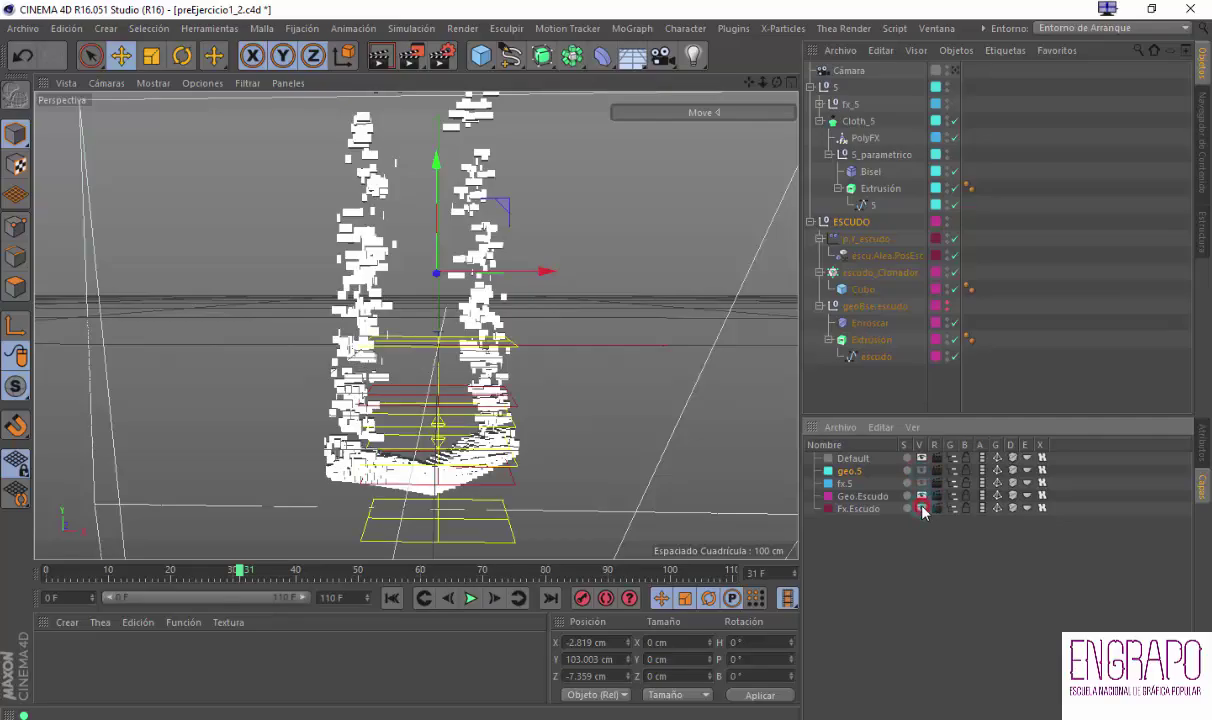
left_click(921, 496)
left_click(921, 508)
left_click(921, 508)
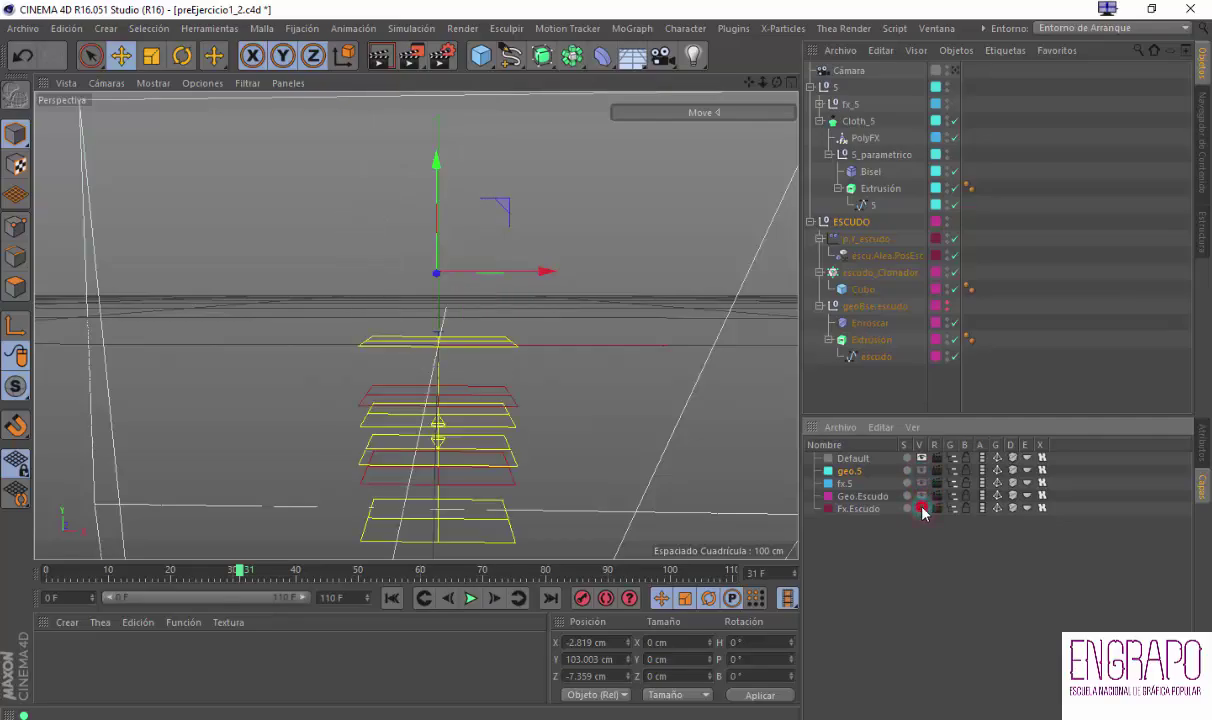
left_click(921, 508)
Toggle the Geo.Escudo layer's viewport visibility repeatedly, leaving it shown
left_click(921, 496)
left_click(921, 496)
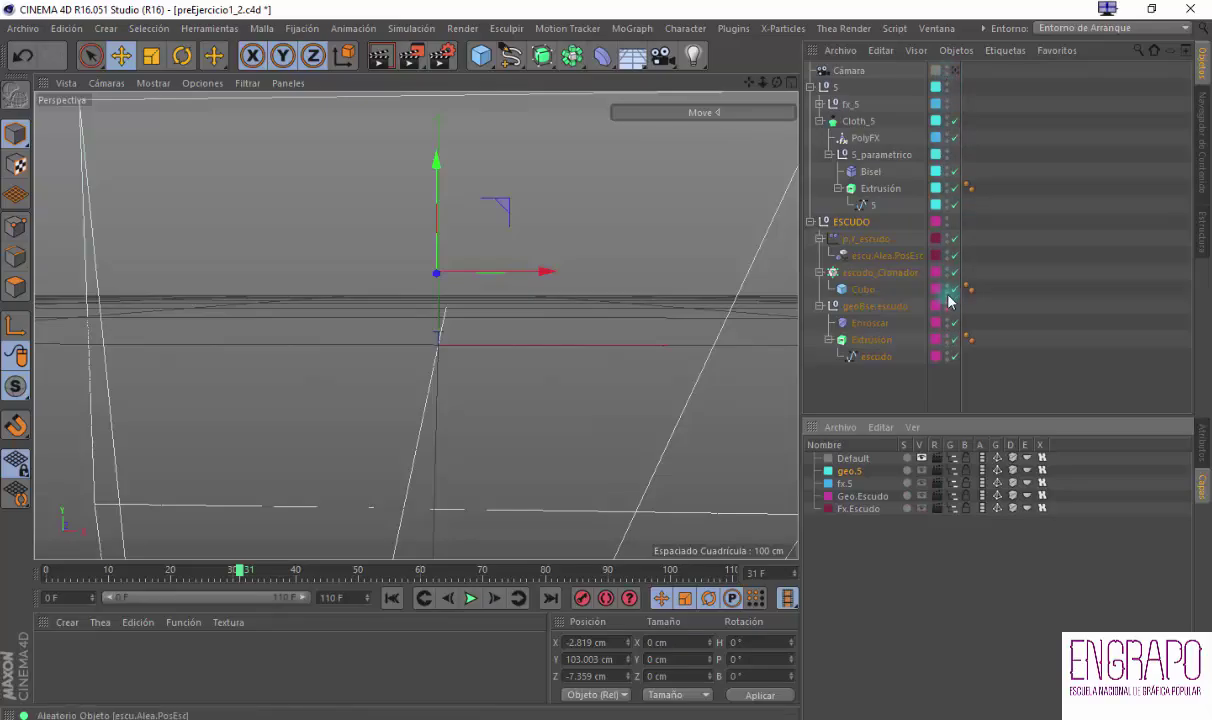
left_click(921, 496)
left_click(921, 496)
left_click(921, 496)
left_click(921, 496)
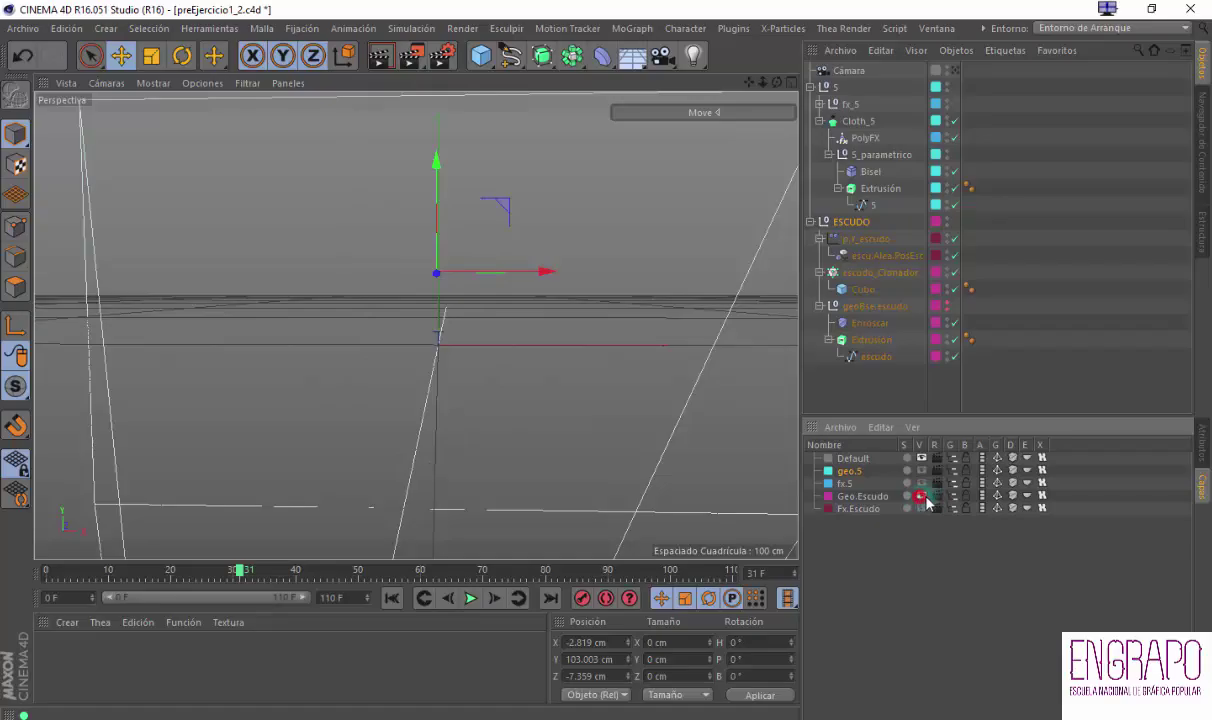
left_click(921, 496)
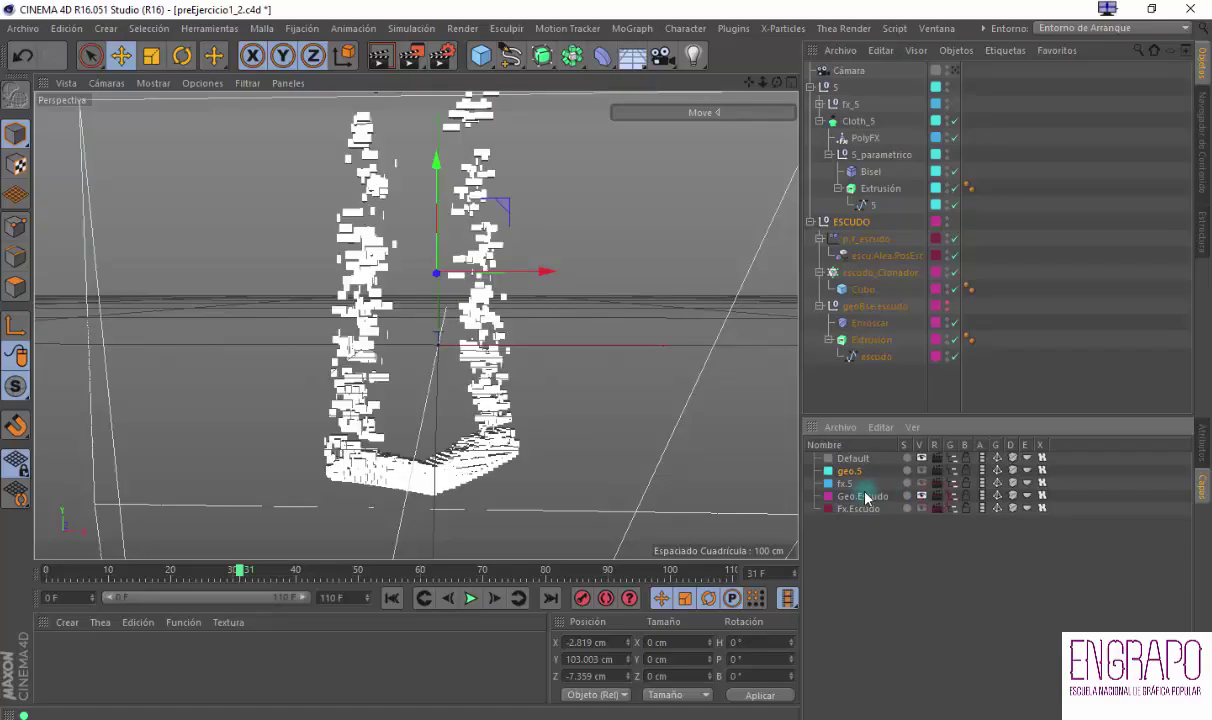
Test the Geo.Escudo layer's object-manager display and lock switches, restoring both, and hide the layer in the viewport
left_click(948, 497)
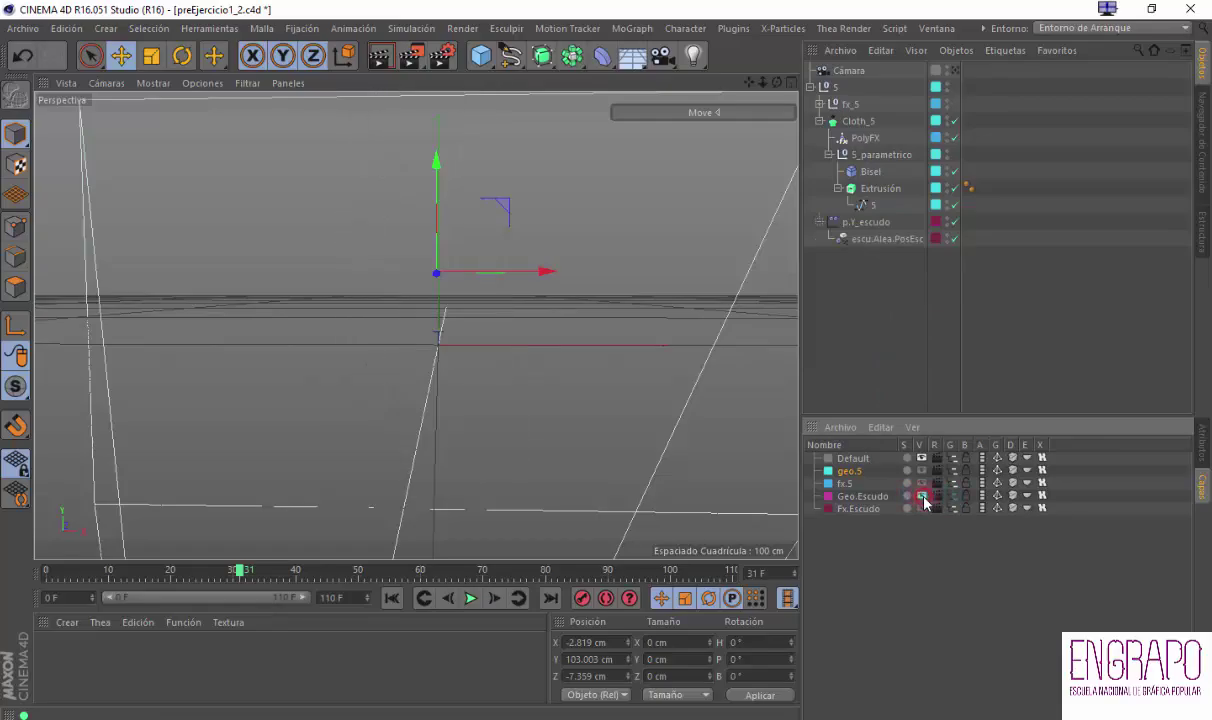
left_click(948, 497)
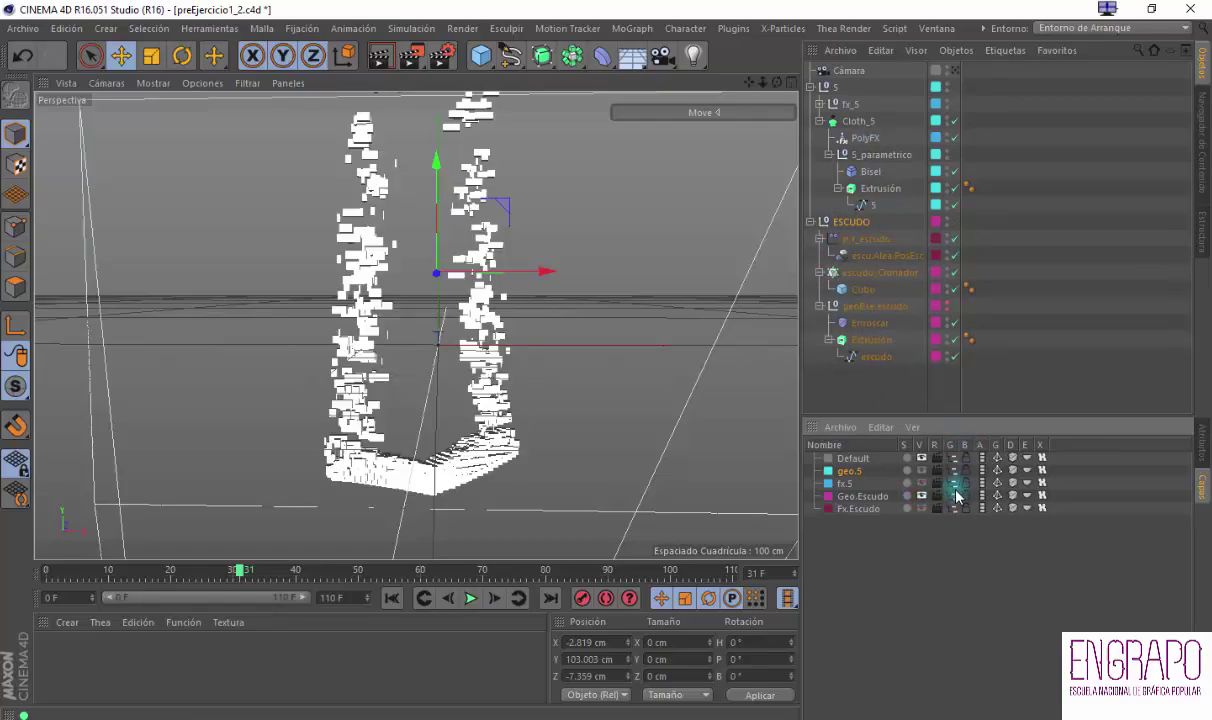
left_click(966, 497)
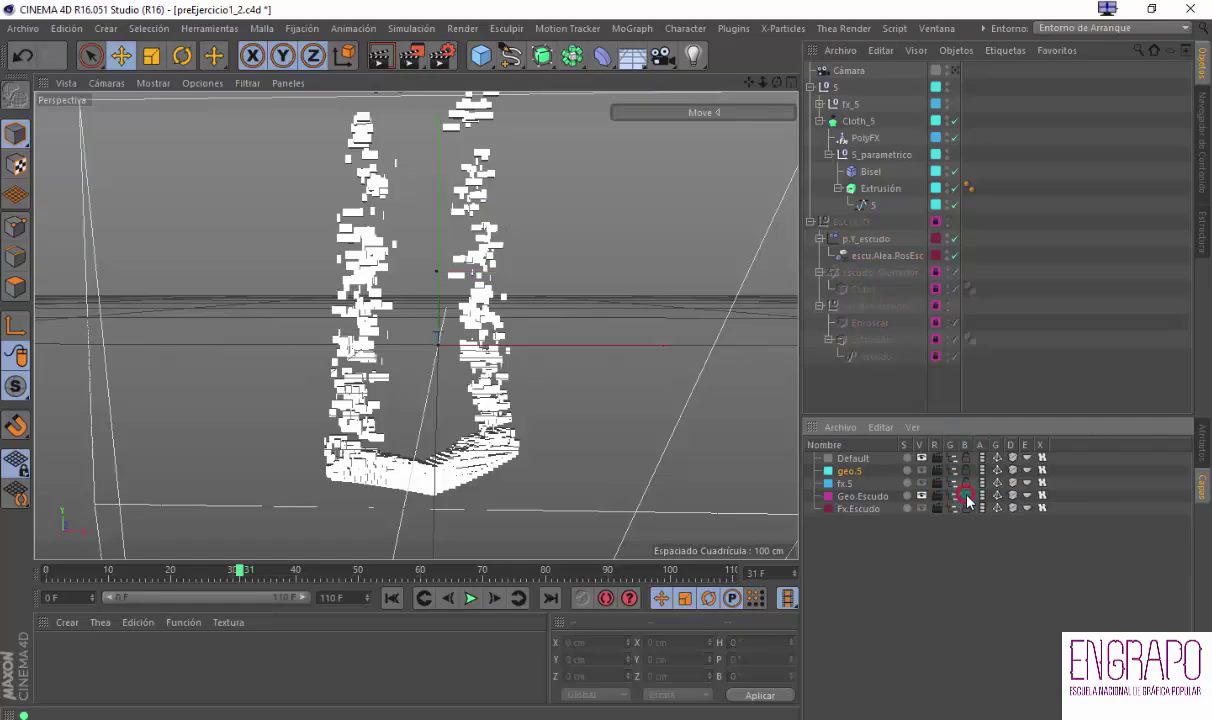
left_click(966, 497)
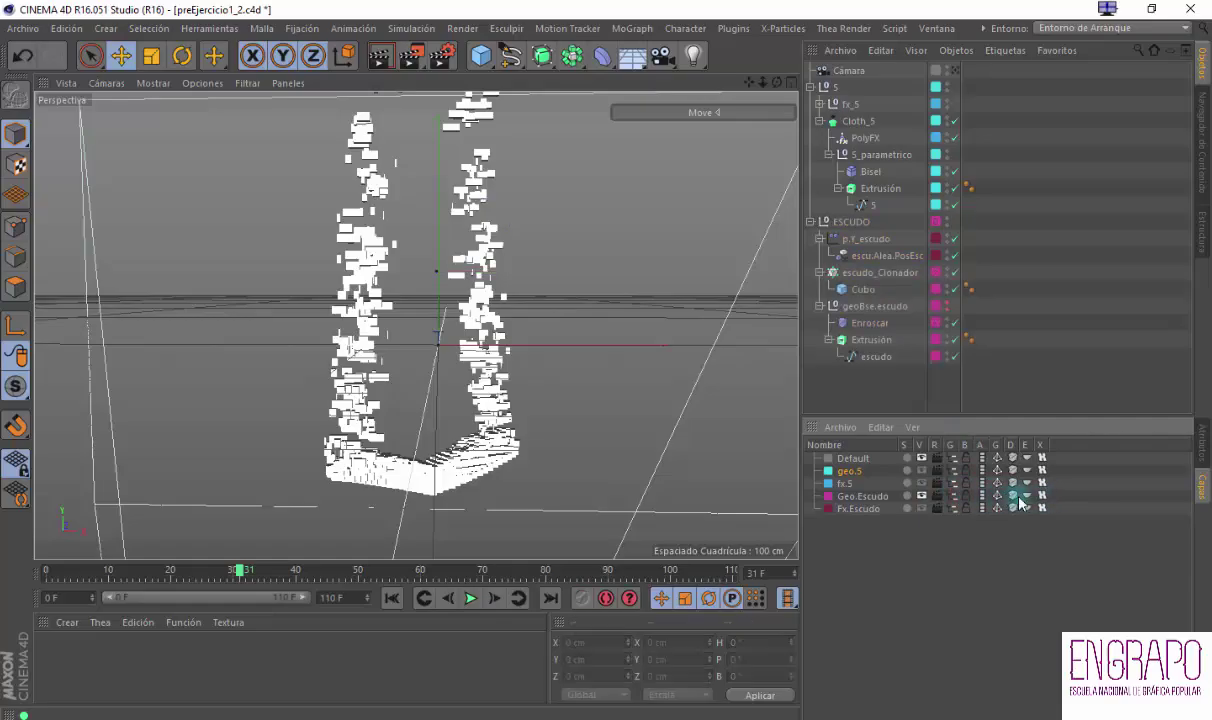
left_click(930, 498)
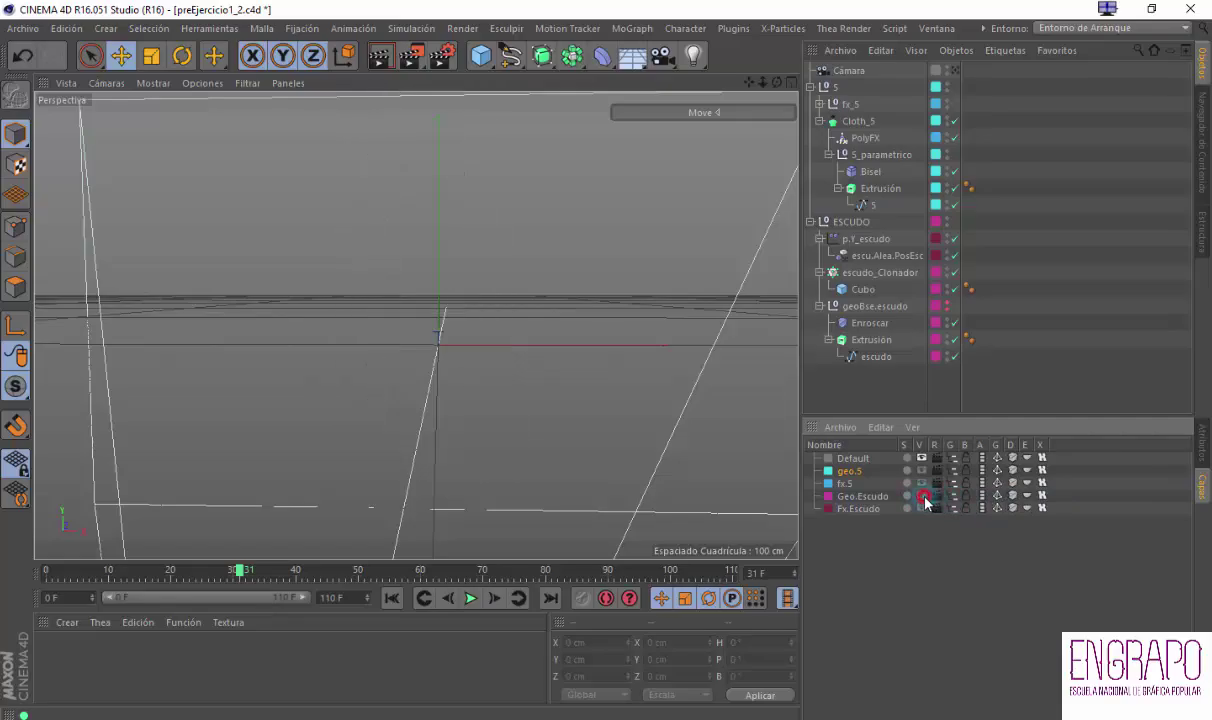
Show the Geo.Escudo layer in the viewport, and briefly toggle its object-manager display and its lock, restoring both
left_click(935, 498)
left_click(954, 496)
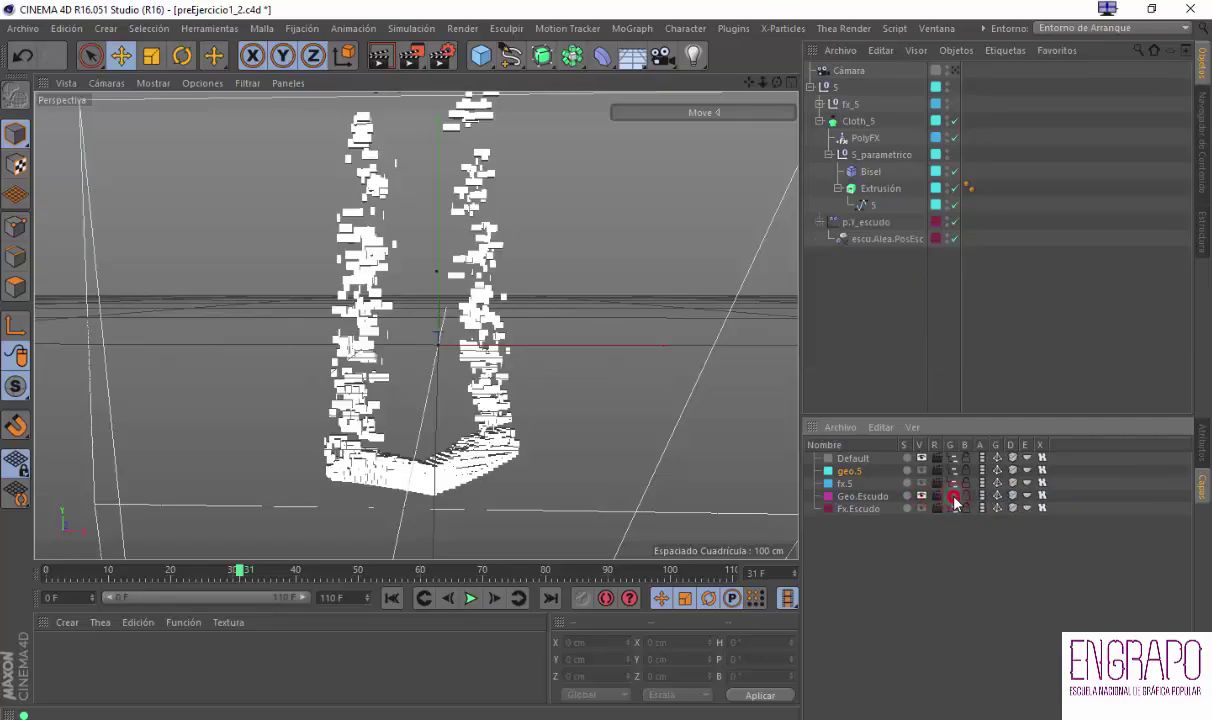
left_click(958, 496)
left_click(966, 496)
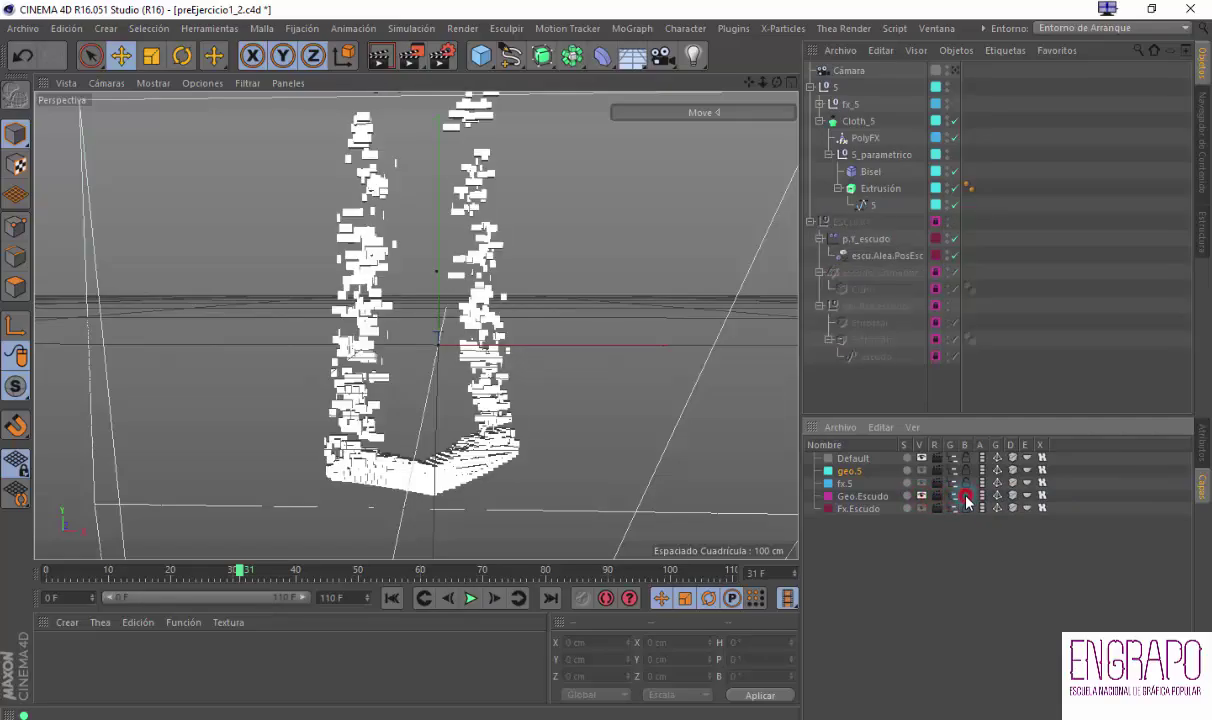
left_click(966, 496)
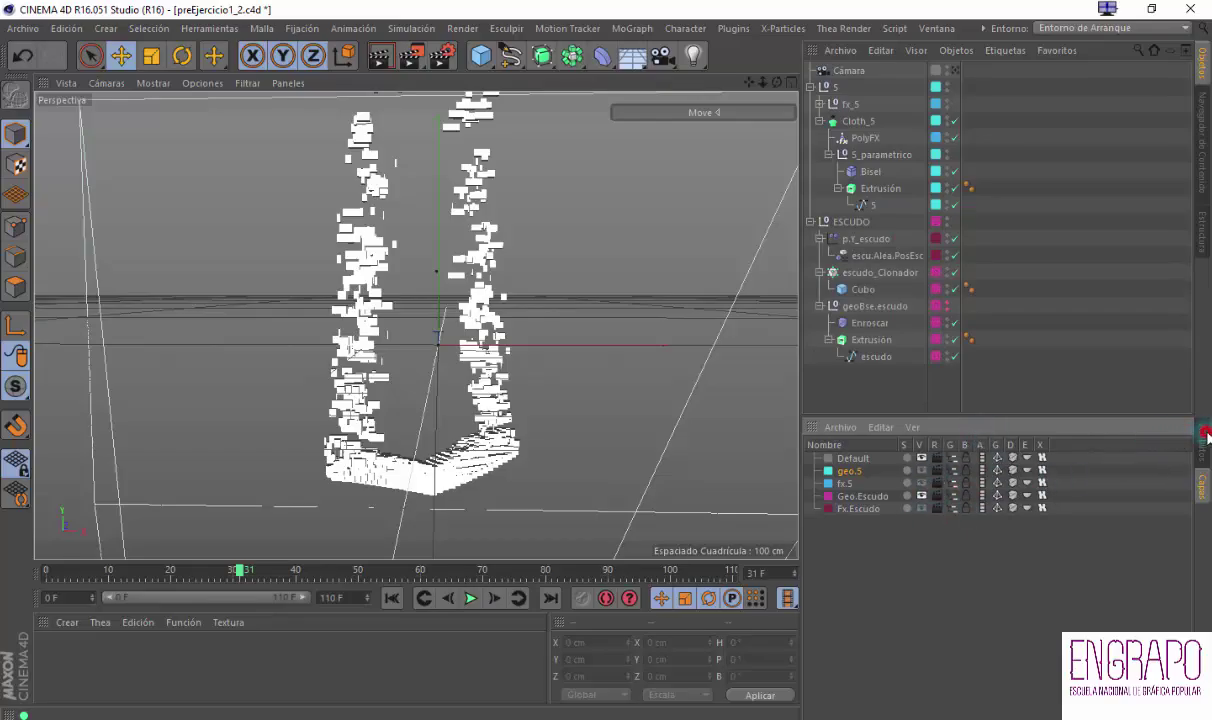
left_click(1206, 436)
left_click(1202, 490)
Bring up the add-to-layer choices for the Extrusión object under geoBse.escudo, and dismiss them without picking a layer
left_click(850, 357)
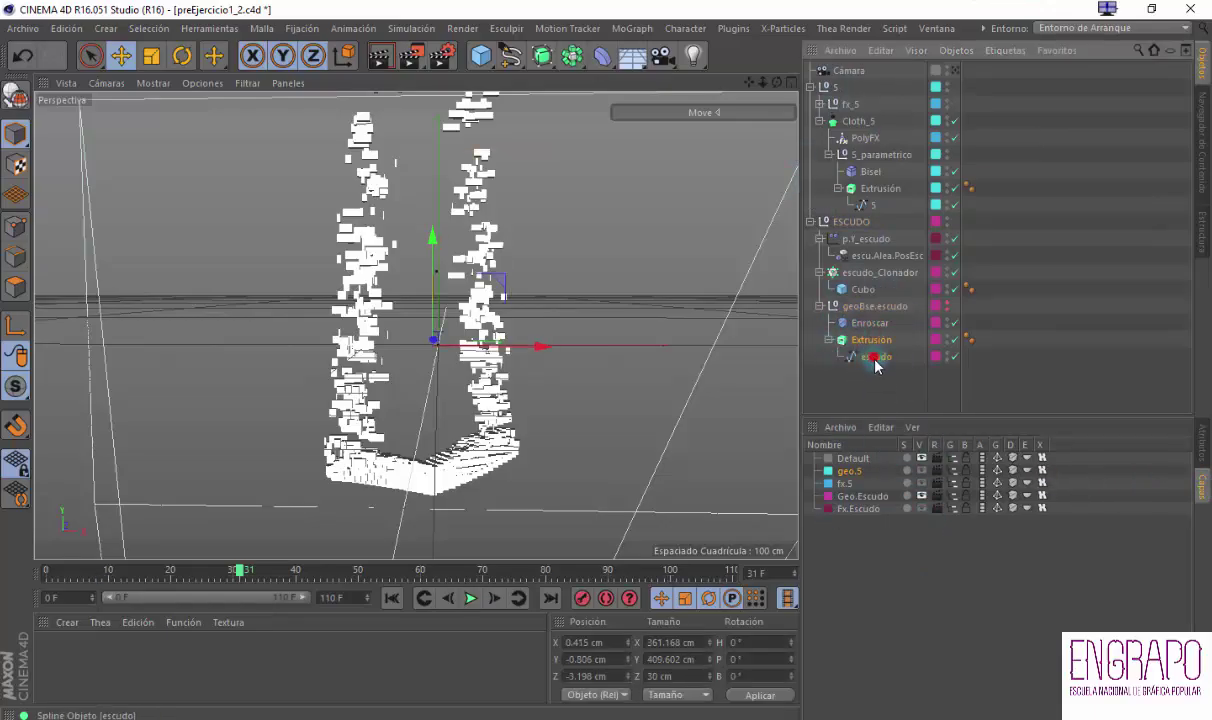
left_click(873, 357, "ctrl")
left_click_drag(866, 344, 856, 471)
right_click(870, 341)
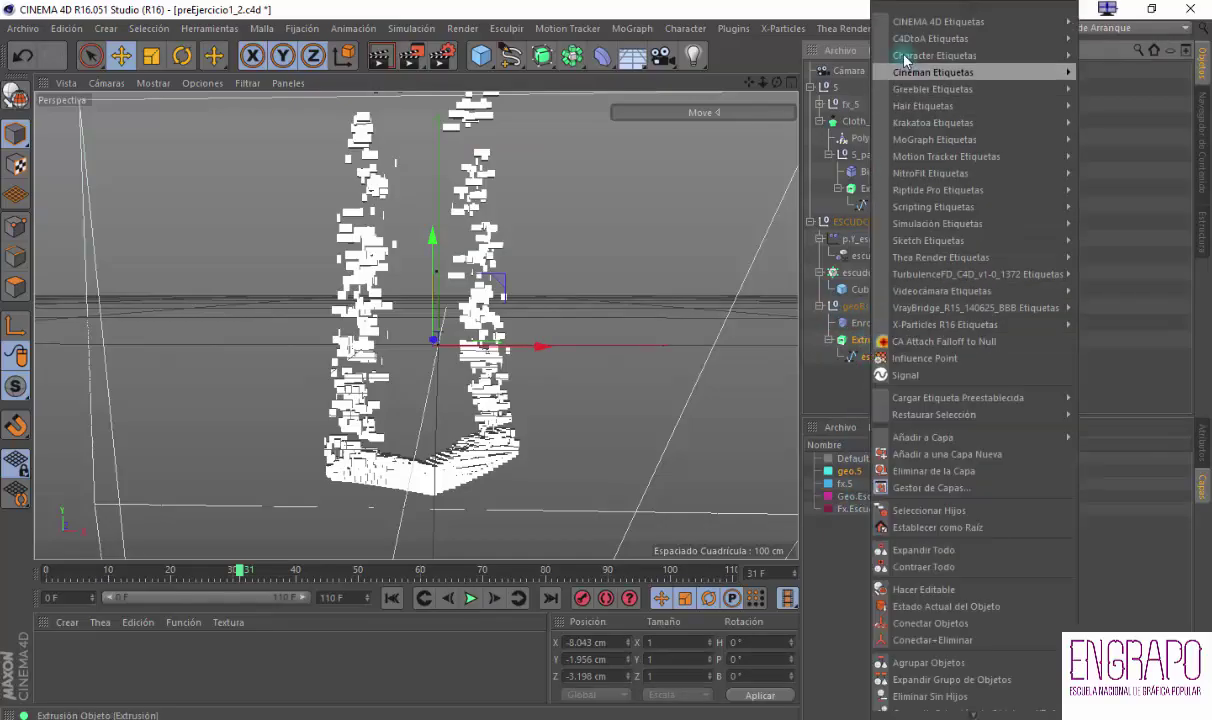
mouse_move(960, 437)
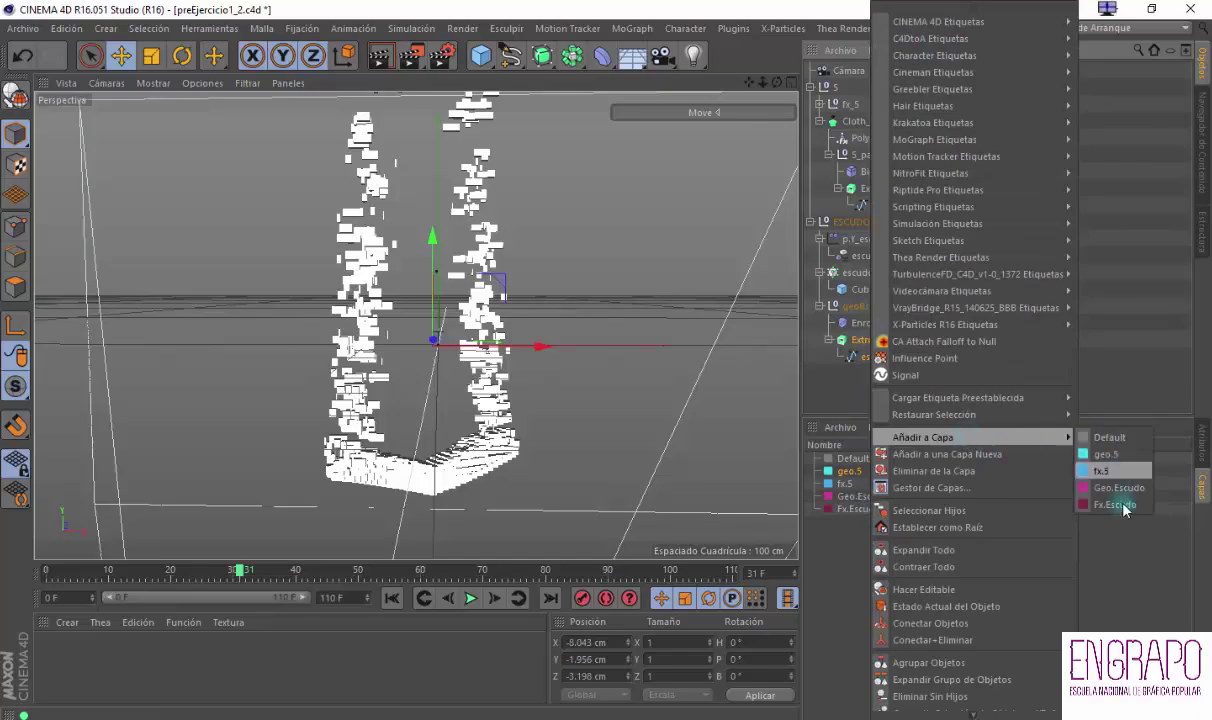
left_click(850, 393)
left_click(881, 375)
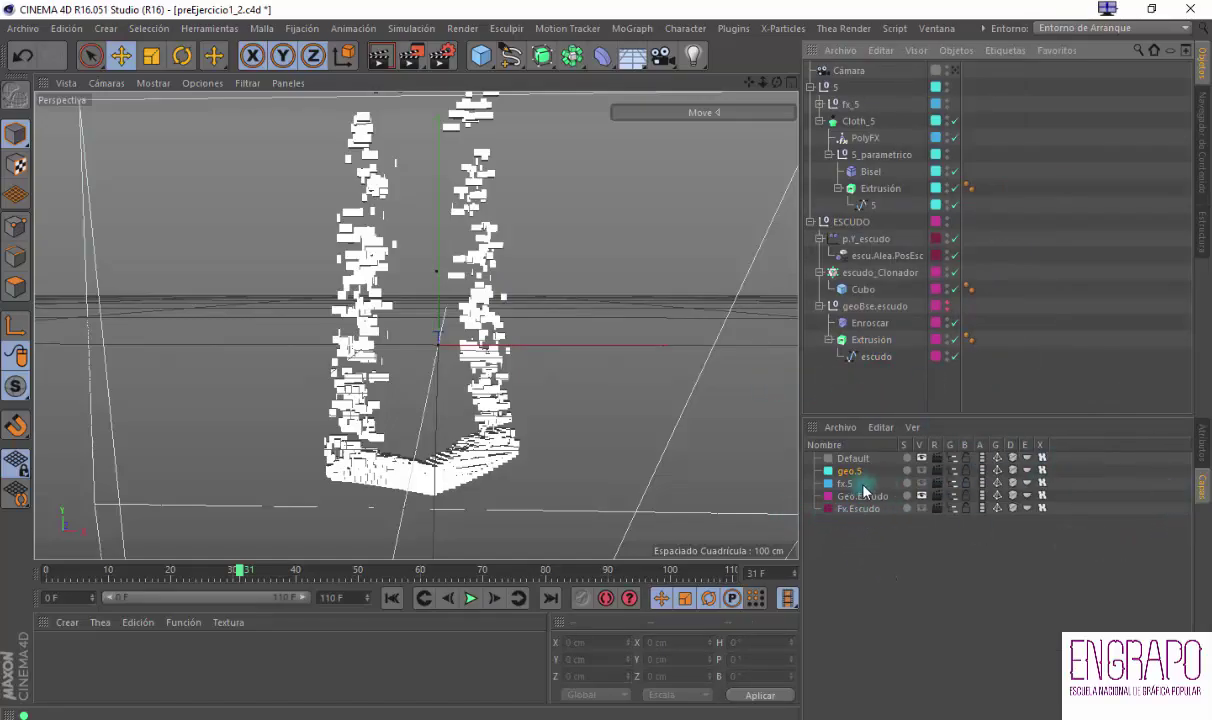
Hide the Geo.Escudo layer in the viewport, show the geo.5 and fx.5 layers, and collapse the ESCUDO null
left_click(920, 497)
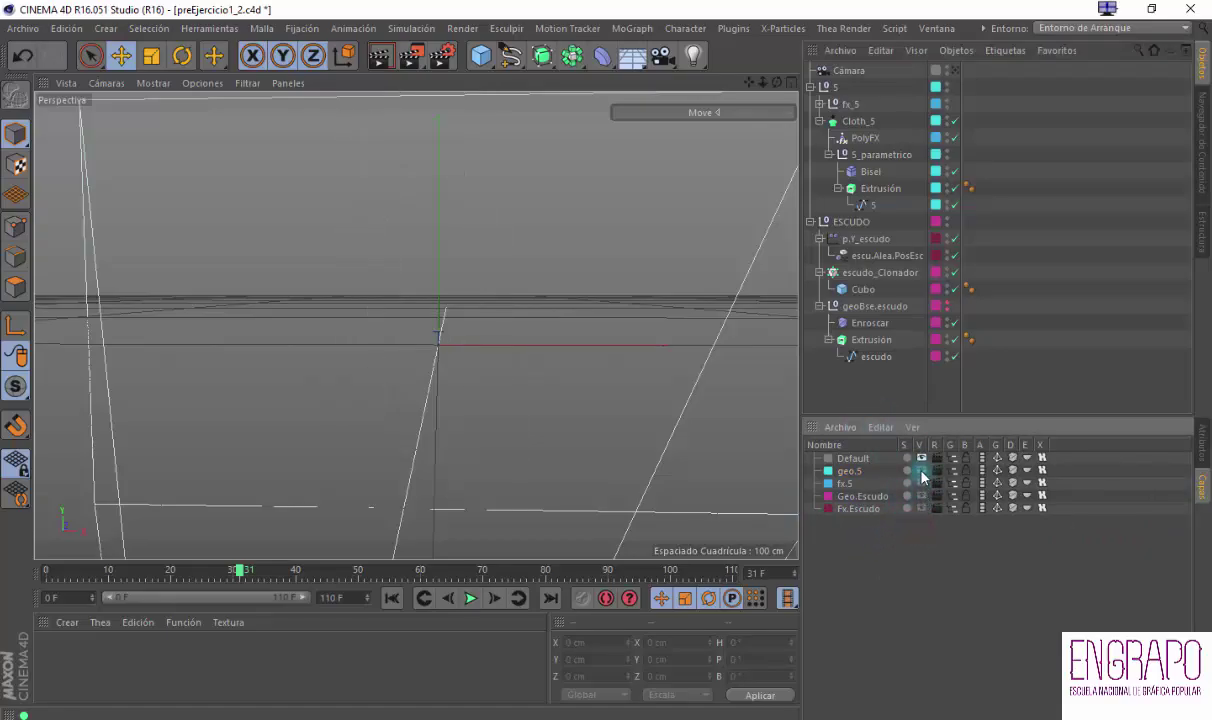
left_click(921, 471)
left_click(922, 483)
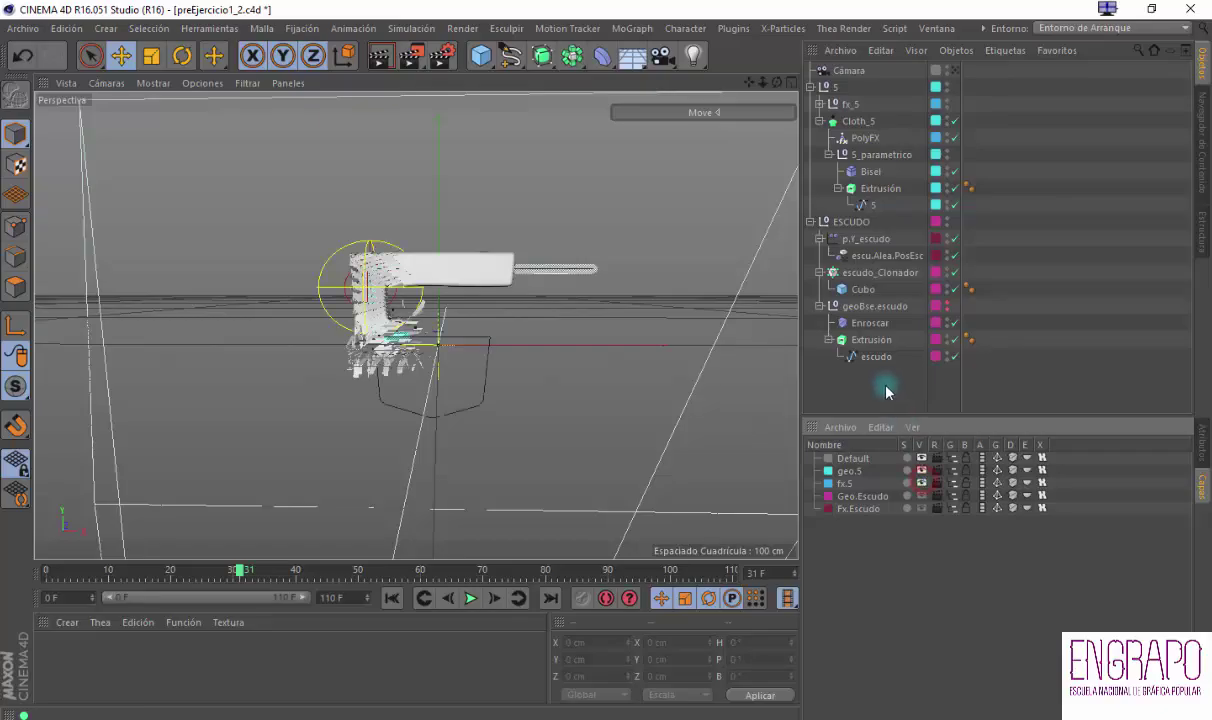
left_click(810, 221)
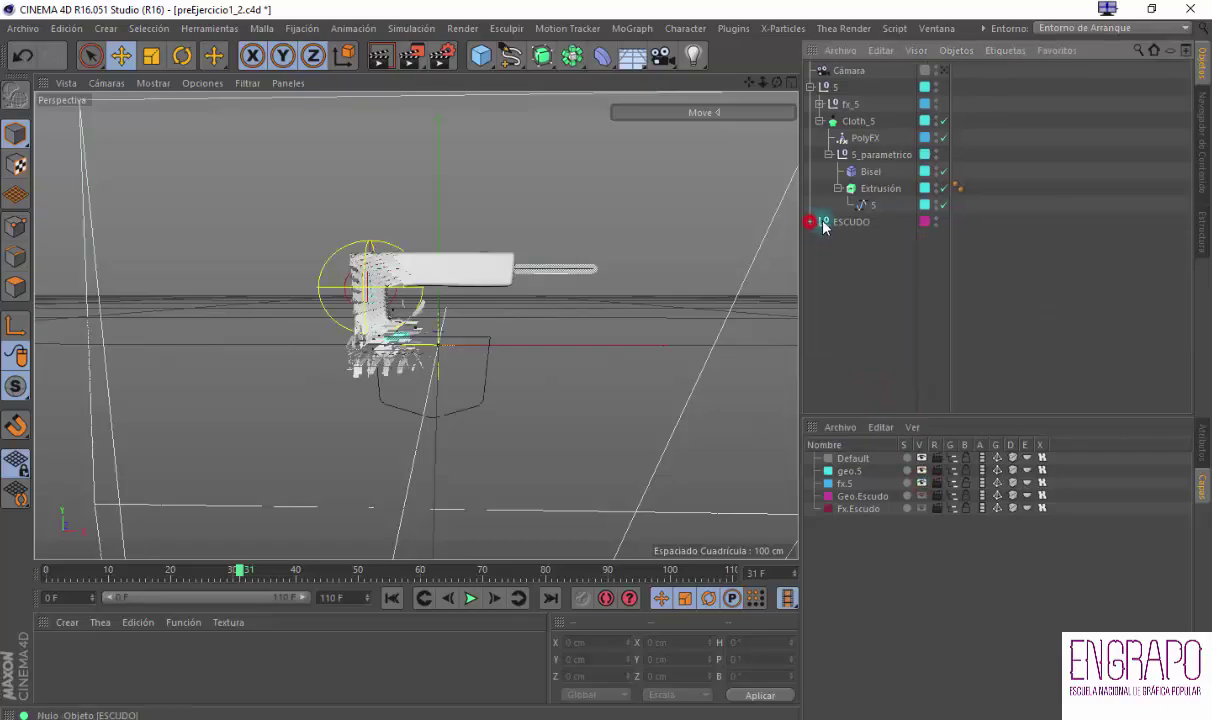
Disable the PolyFX object under Cloth_5 and display the 5 with Gouraud shading and lines to inspect its mesh
left_click(859, 154)
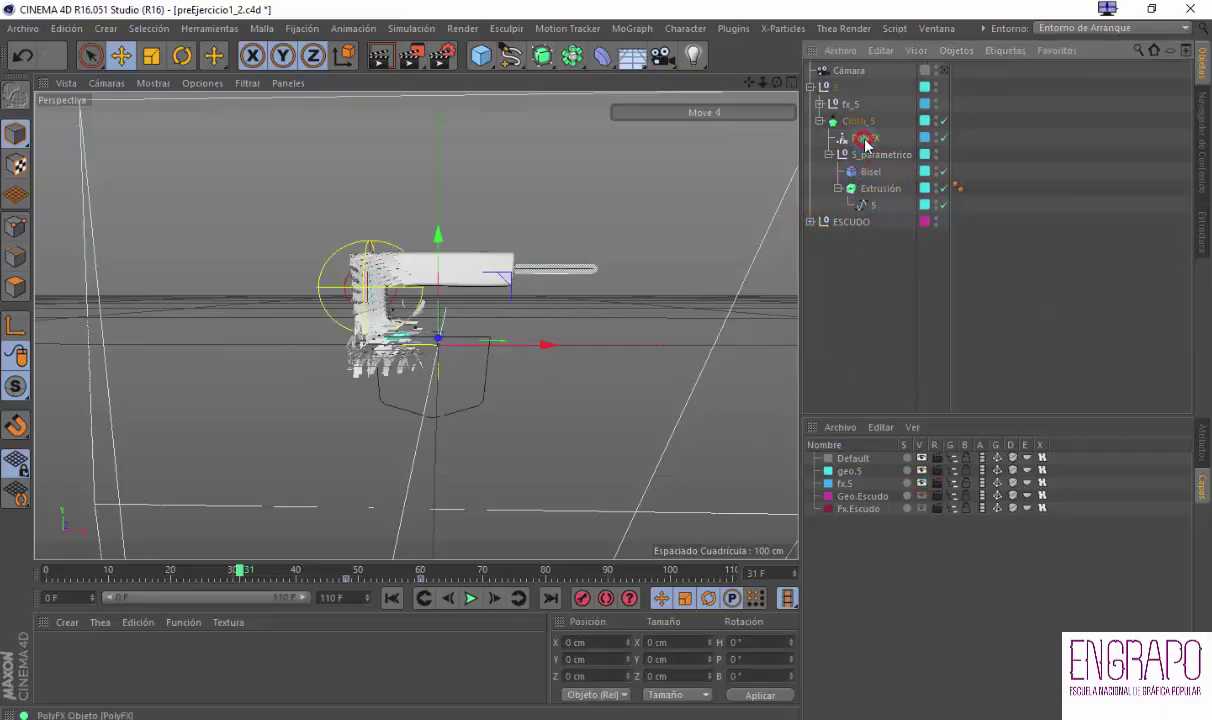
left_click(943, 138)
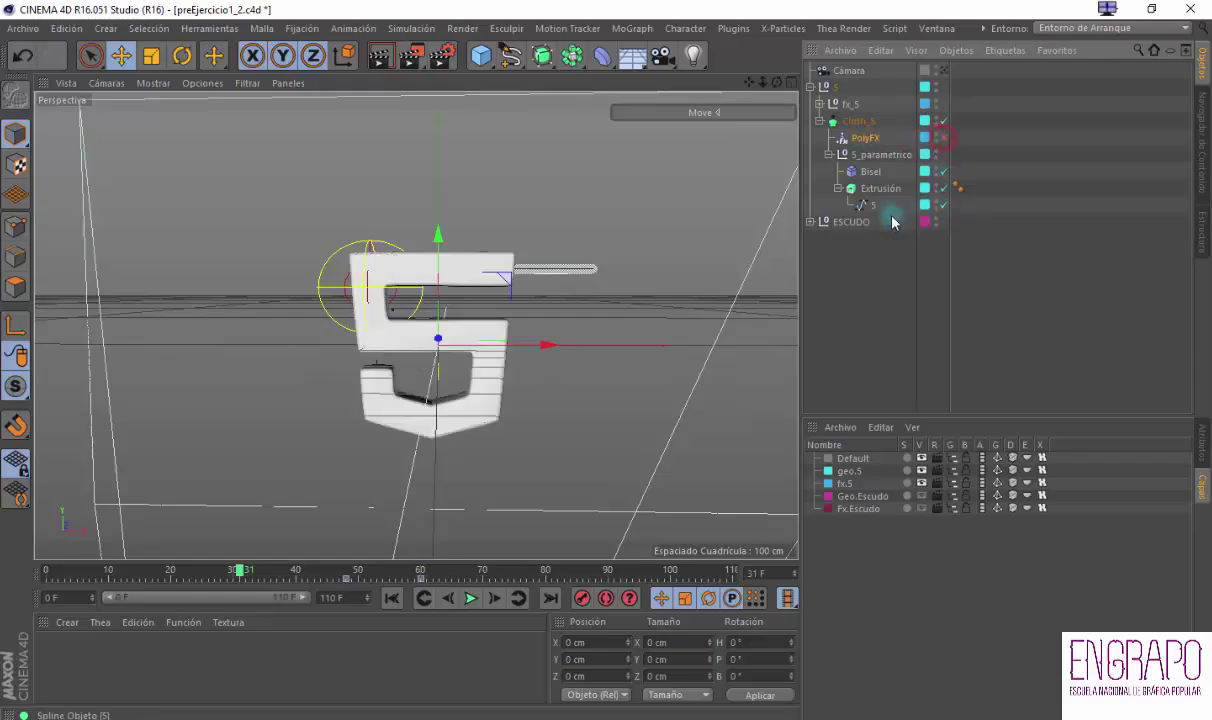
left_click_drag(547, 295, 476, 322, "alt")
left_click(137, 83)
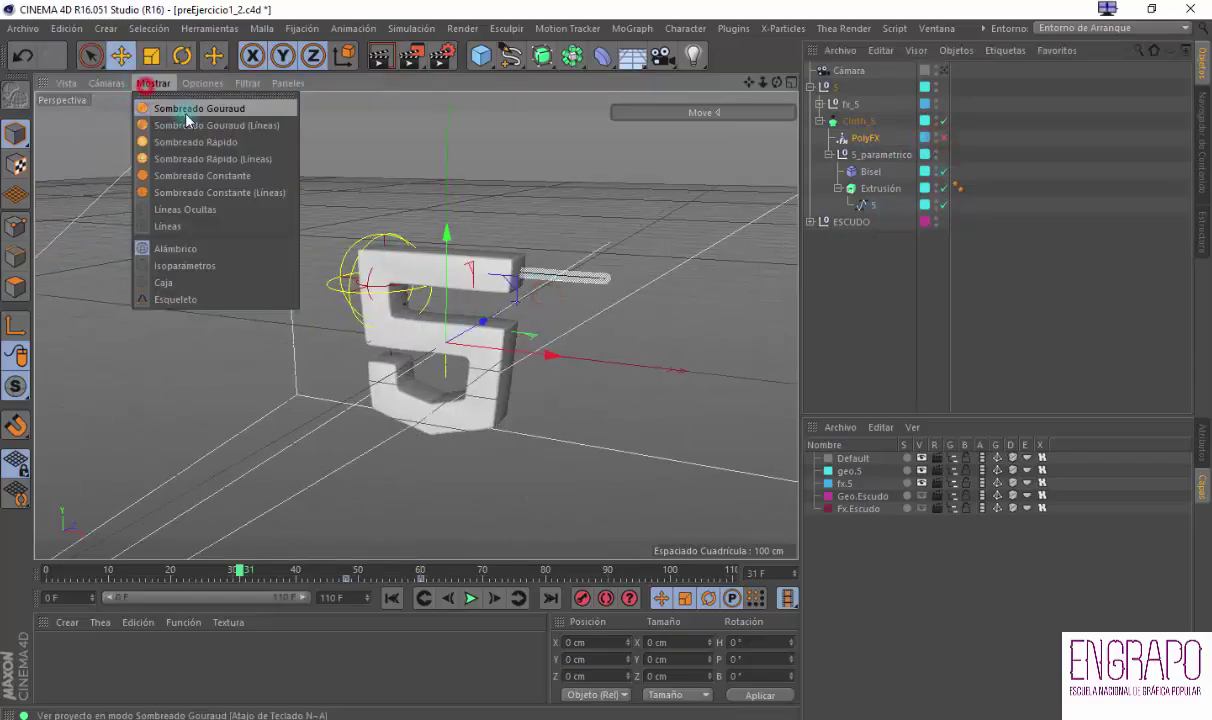
left_click(178, 123)
scroll(545, 266, "up", 5)
left_click_drag(545, 266, 700, 257, "alt")
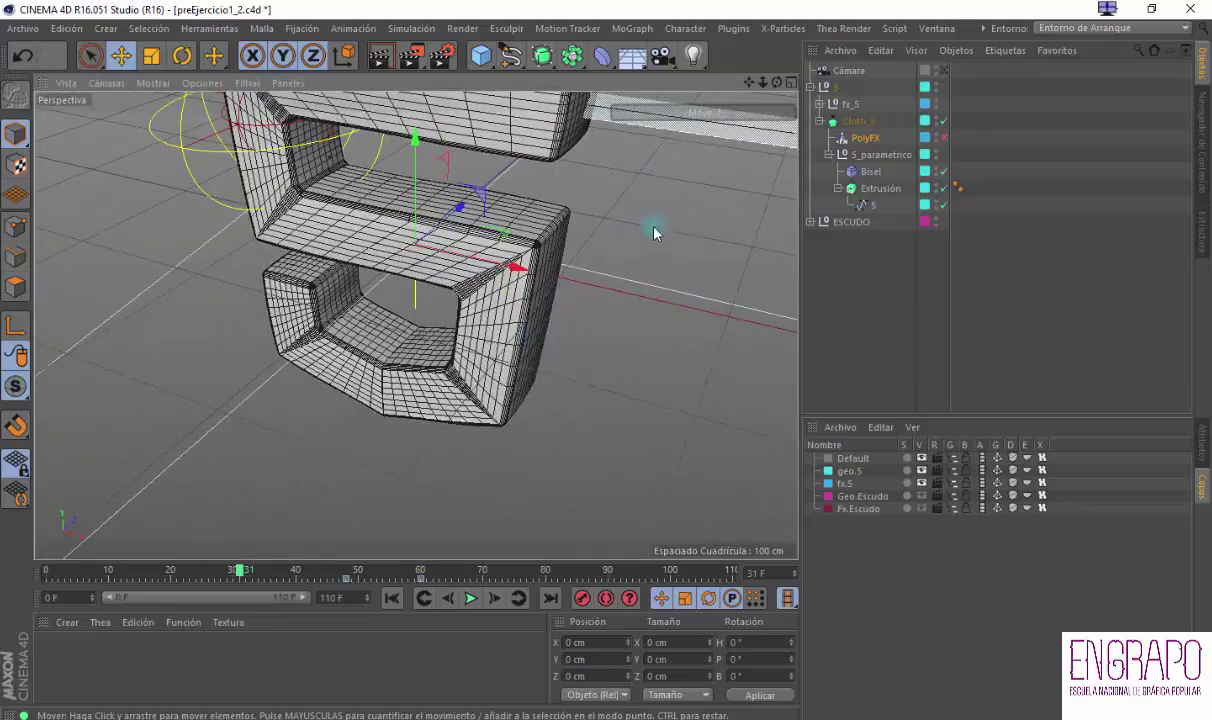
left_click_drag(571, 271, 598, 319, "alt")
right_click_drag(598, 319, 552, 379, "alt")
left_click_drag(552, 379, 560, 262, "alt")
Filter the grid out of the perspective viewport
left_click(249, 83)
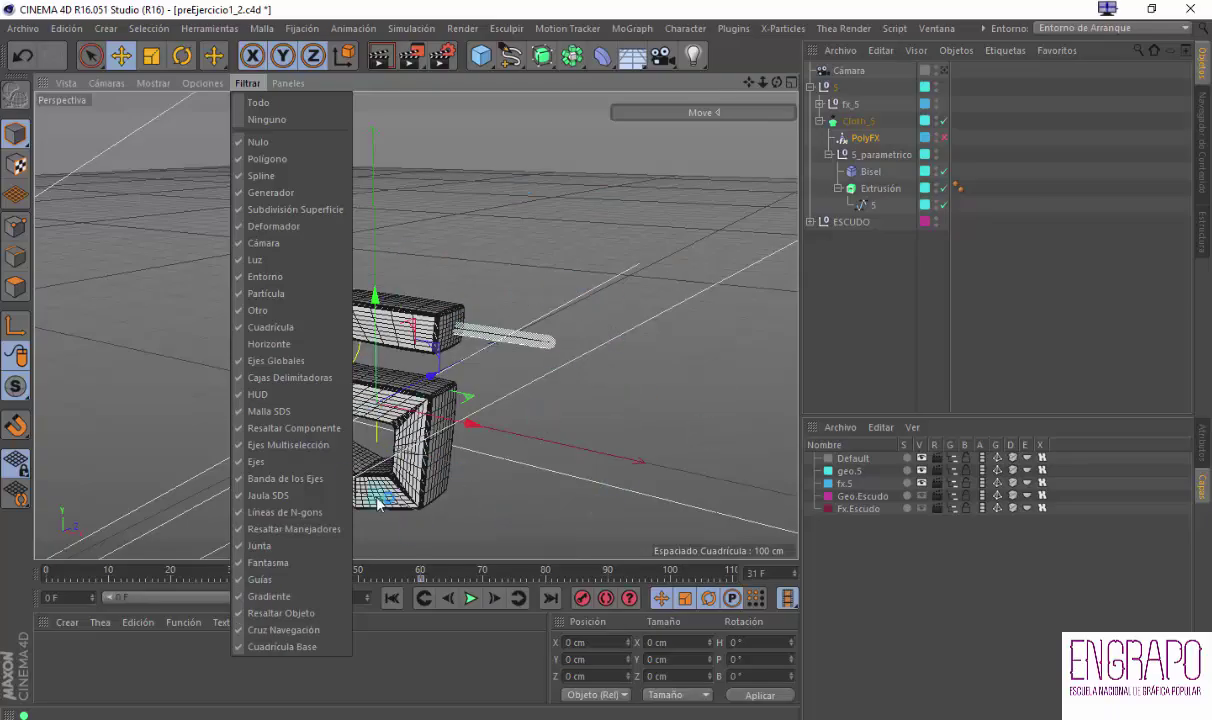
left_click(275, 328)
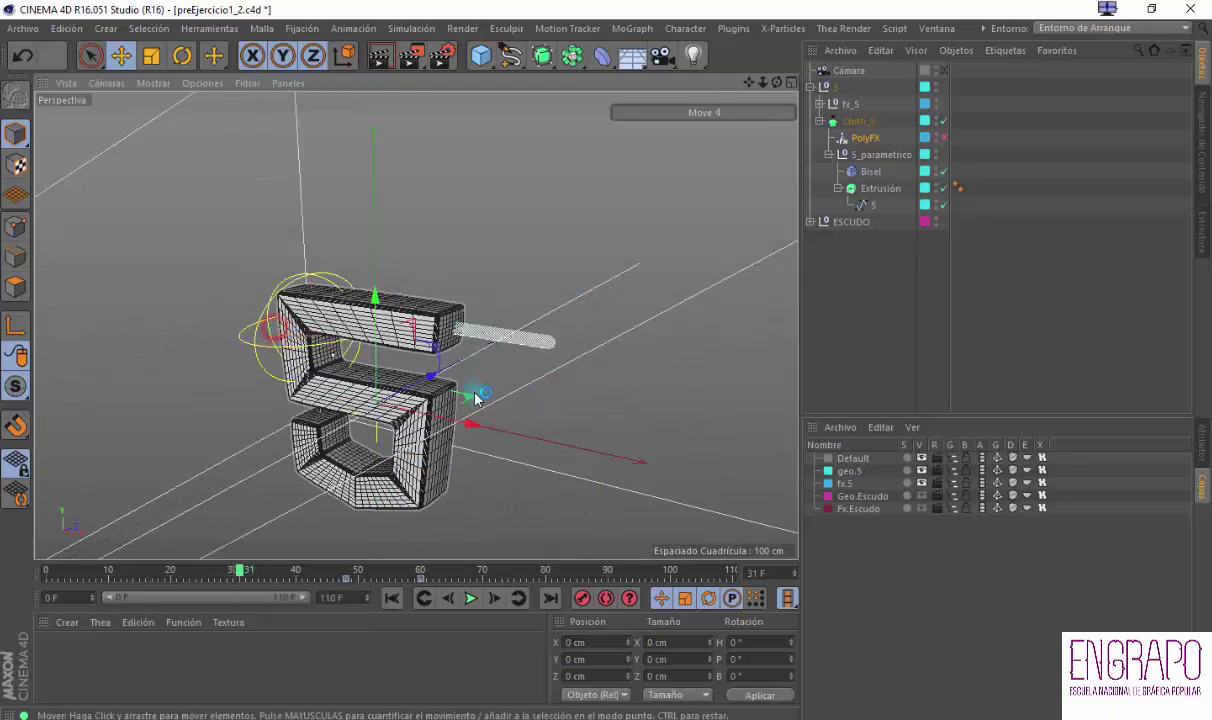
left_click_drag(478, 397, 400, 355, "alt")
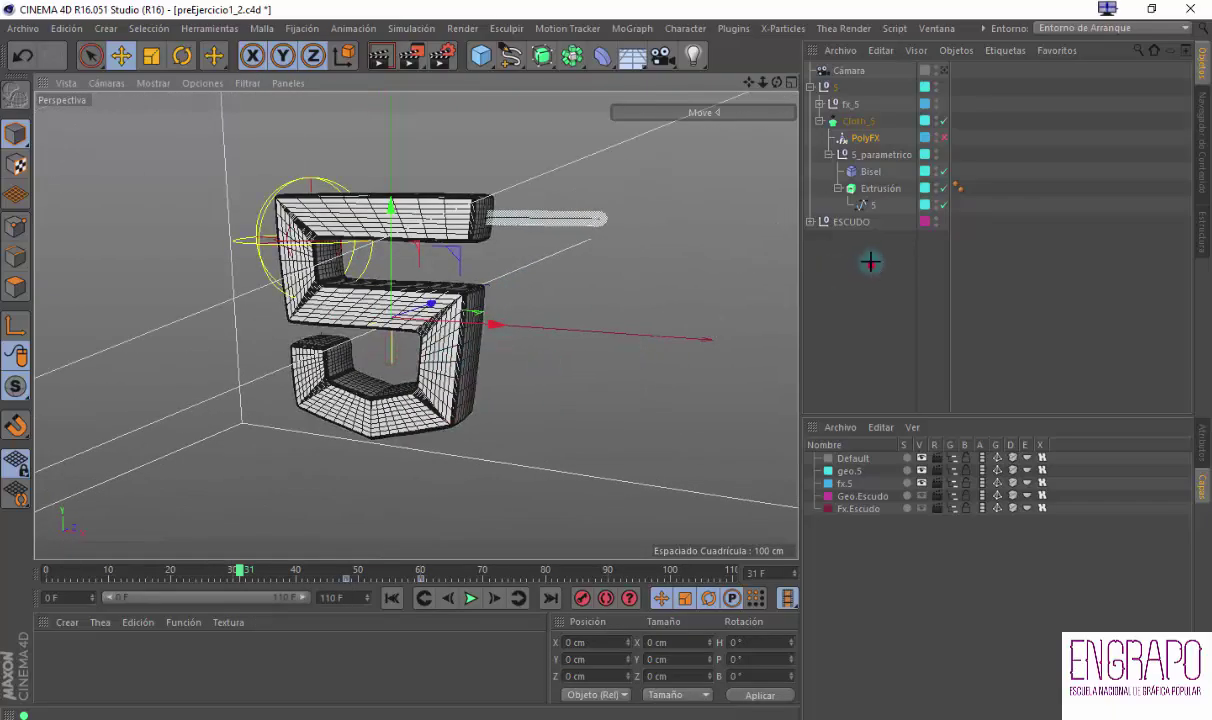
Expand the fx_5 null and select it to review its splines and effectors alongside the 5
left_click(819, 103)
left_click(836, 103)
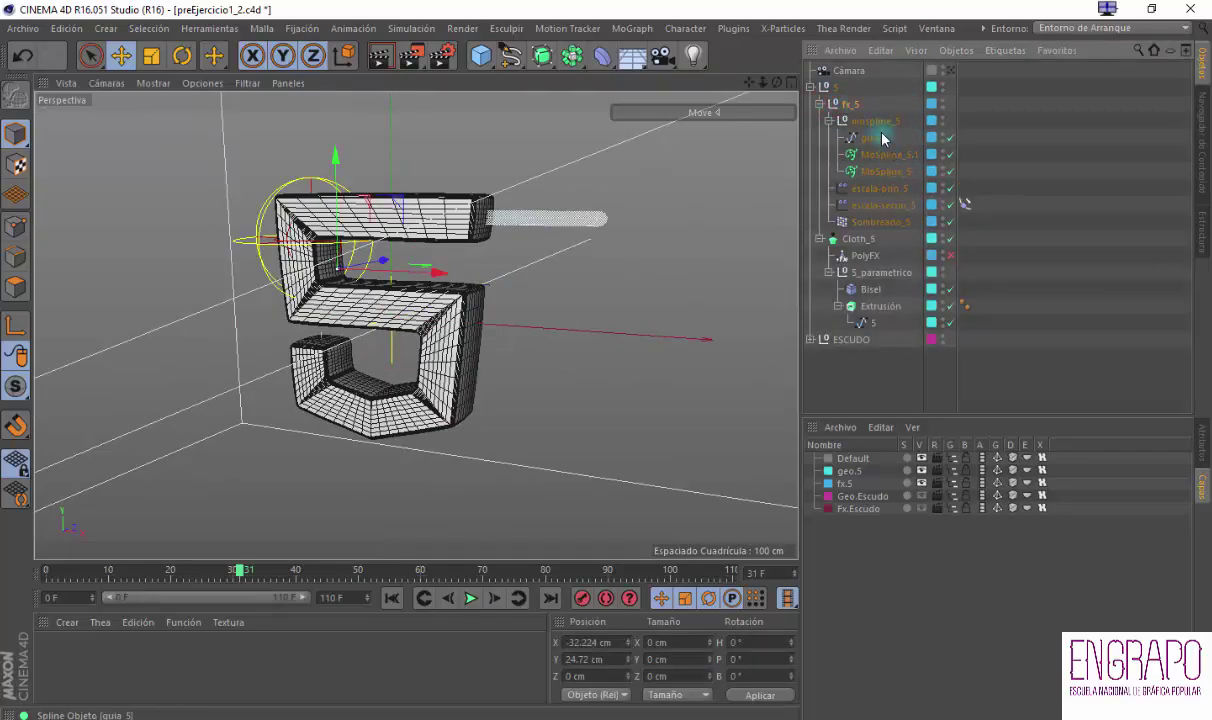
left_click_drag(570, 335, 478, 367, "alt")
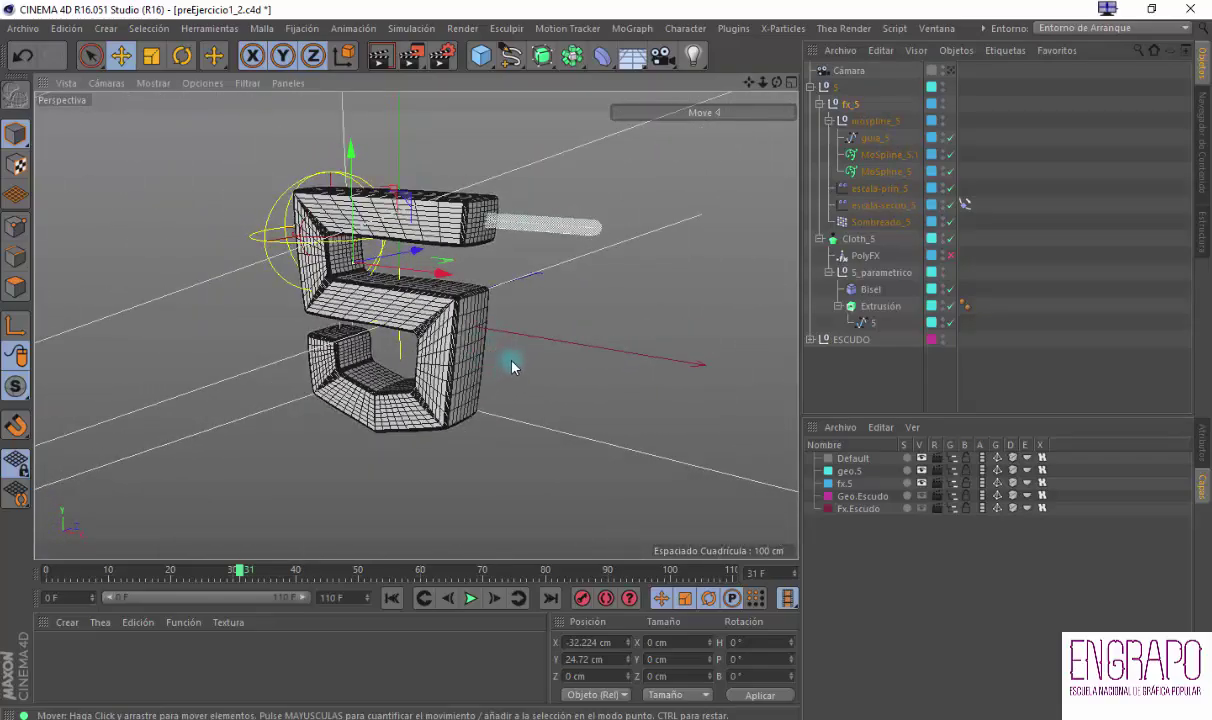
left_click_drag(498, 370, 470, 382, "alt")
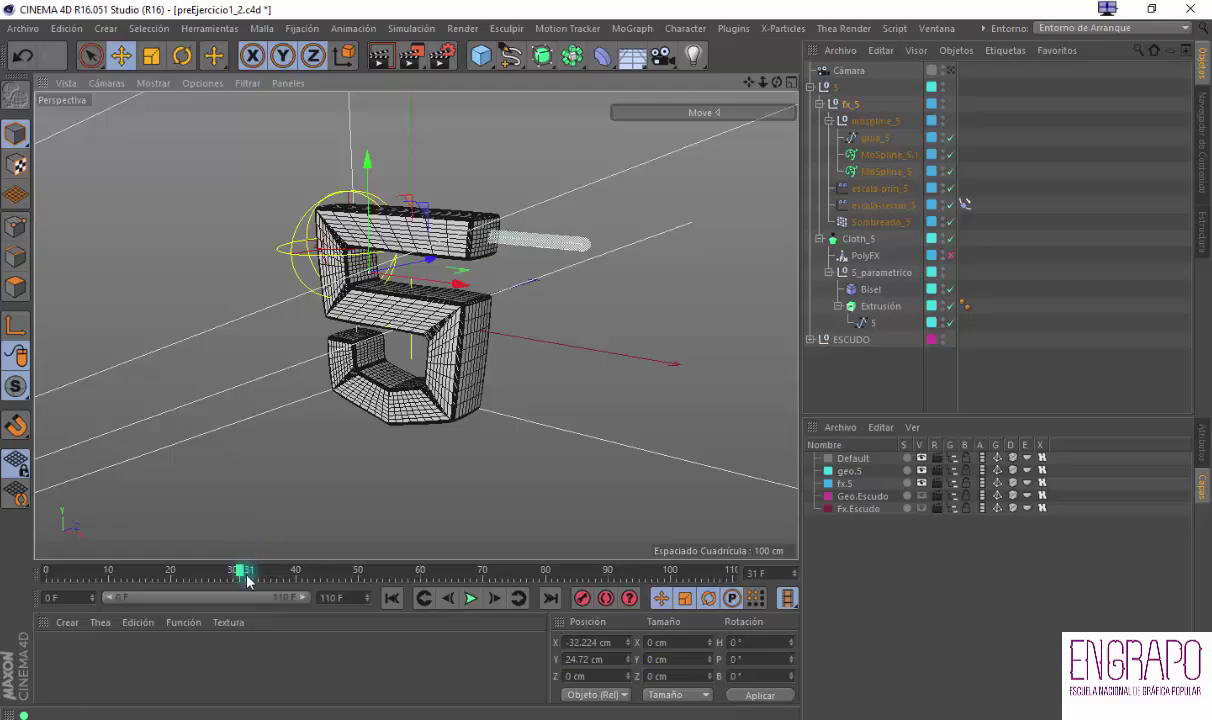
Return the animation to frame 0 and re-enable the PolyFX object under Cloth_5
left_click_drag(228, 571, 36, 571)
left_click(835, 370)
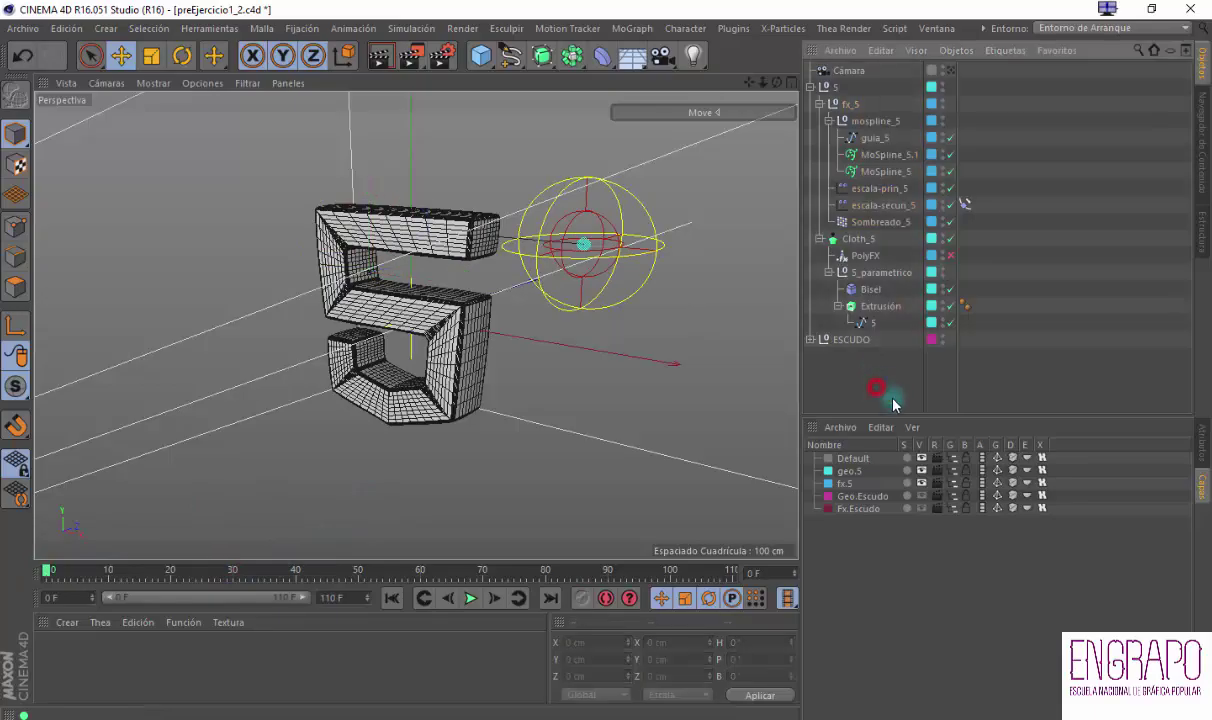
left_click(950, 256)
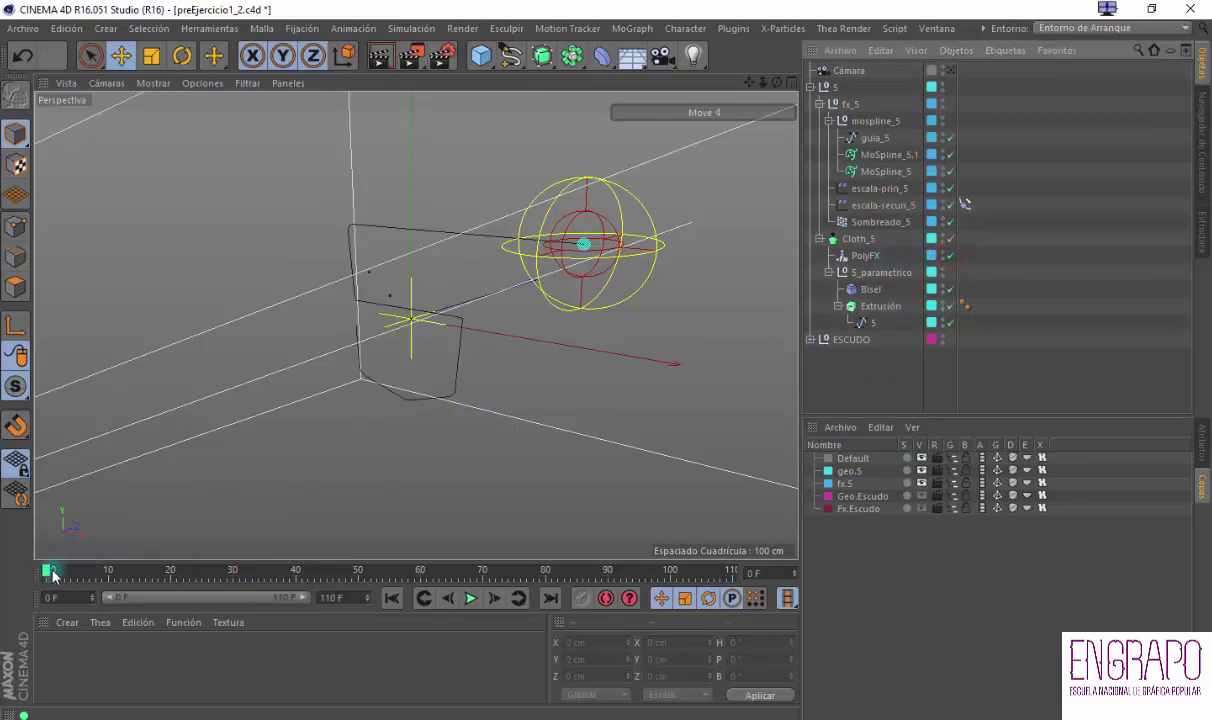
left_click_drag(46, 571, 20, 505)
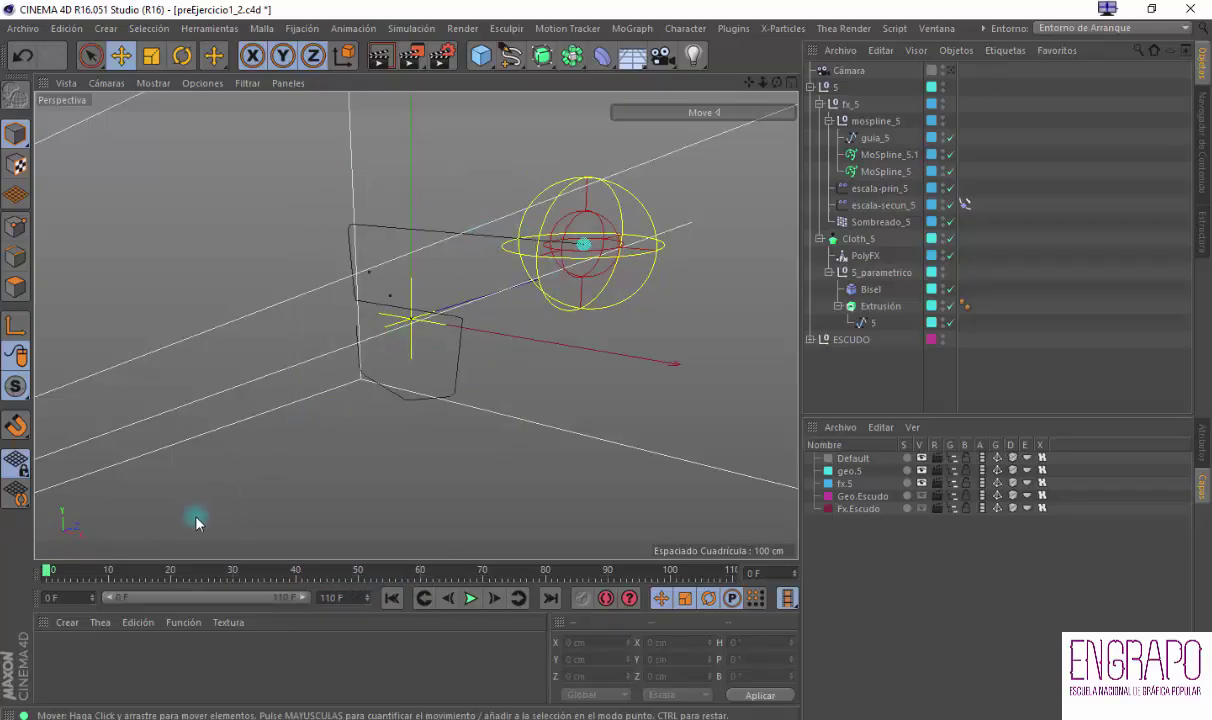
Scrub the animation to frame 41 and examine the scattered polygons of the 5 up close
left_click(55, 570)
mouse_move(55, 572)
left_mouse_down()
mouse_move(355, 571)
mouse_move(301, 571)
left_mouse_up()
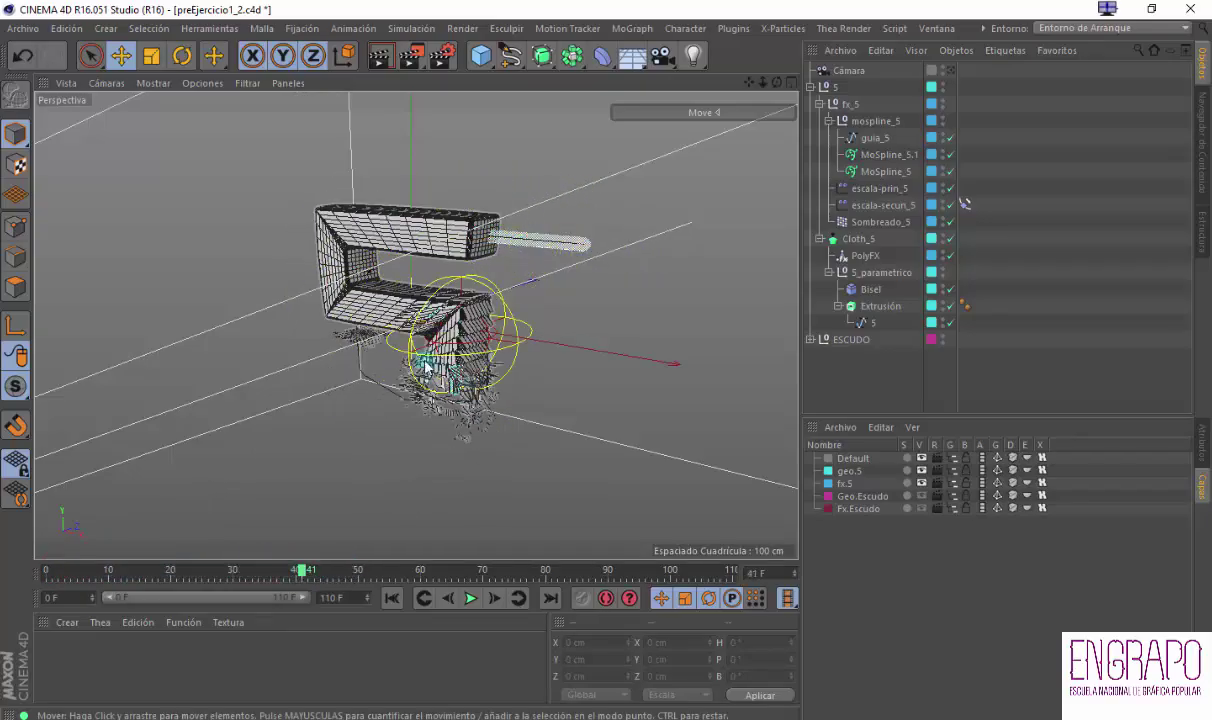
scroll(418, 387, "up", 6)
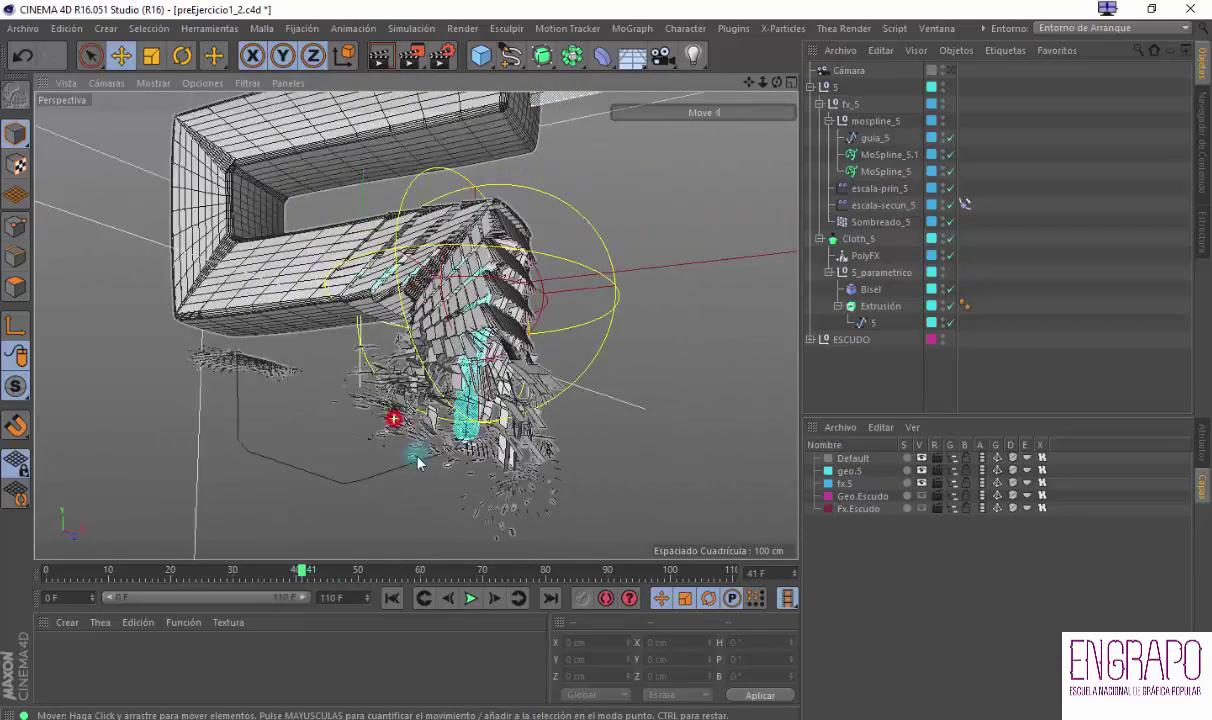
scroll(420, 380, "down", 6)
left_click_drag(418, 370, 405, 355, "alt")
scroll(476, 238, "up", 3)
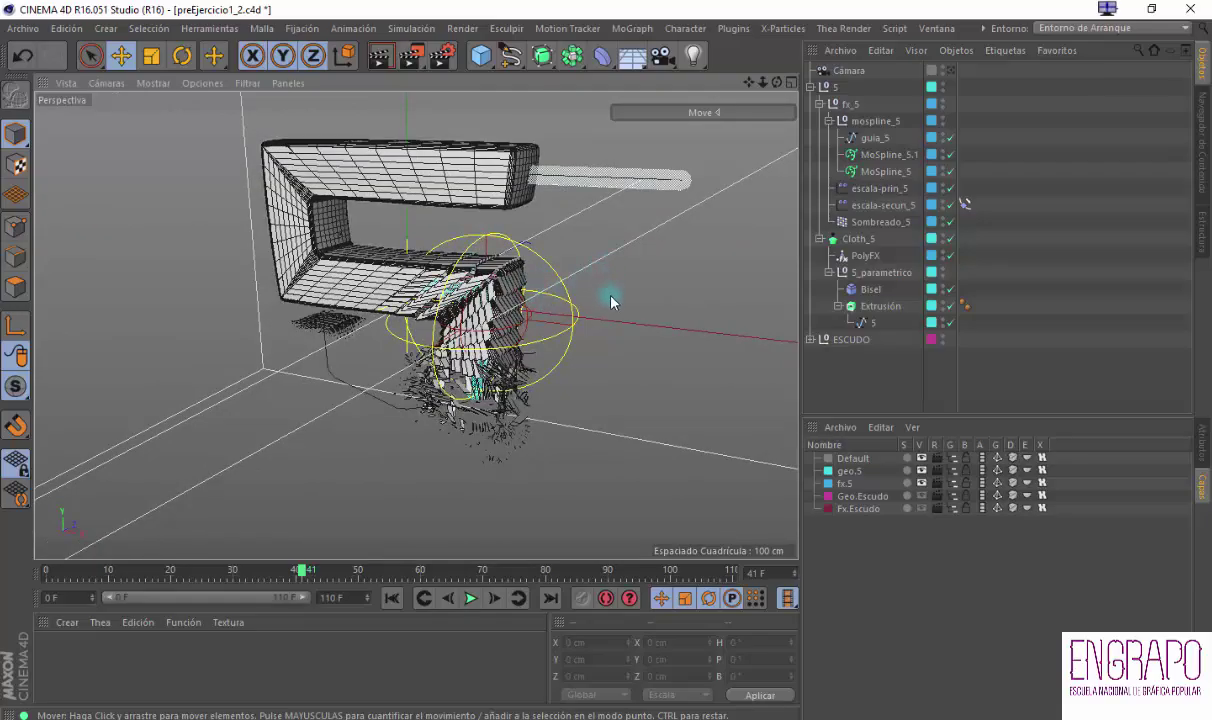
Disable the Sombreado_5 and escala-secun_5 effectors in the fx_5 null and clear the selection
left_click(897, 190)
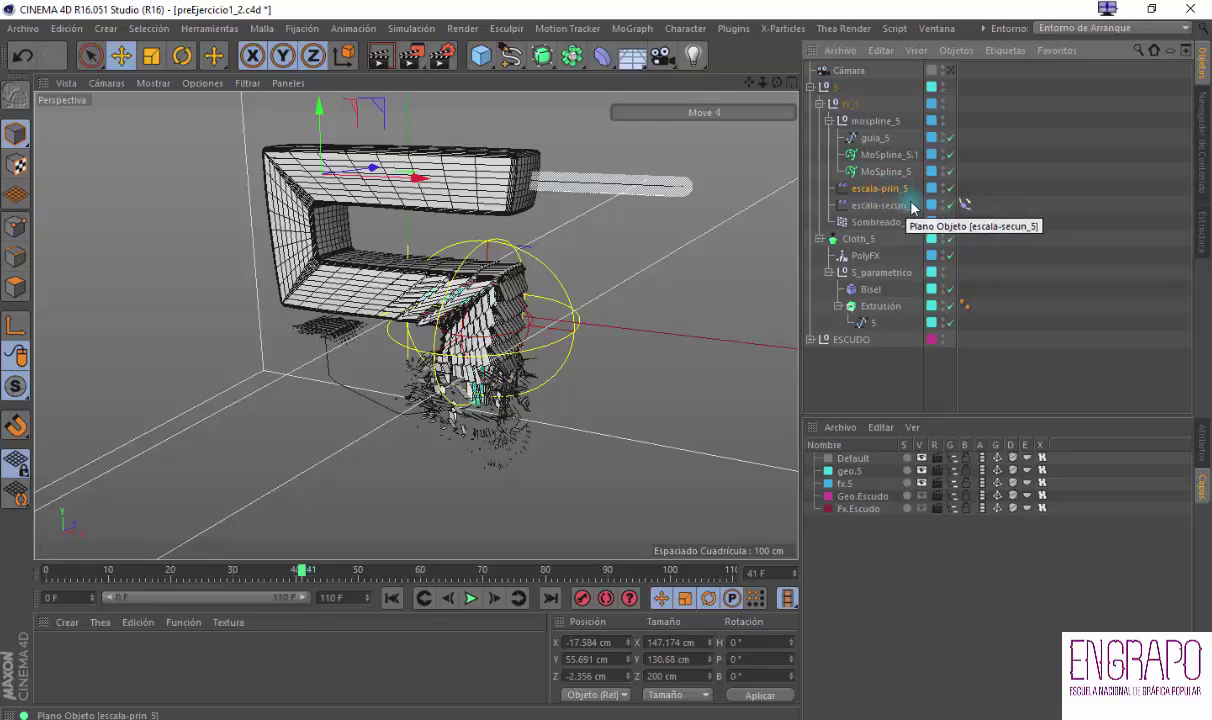
left_click(897, 206)
left_click(950, 222)
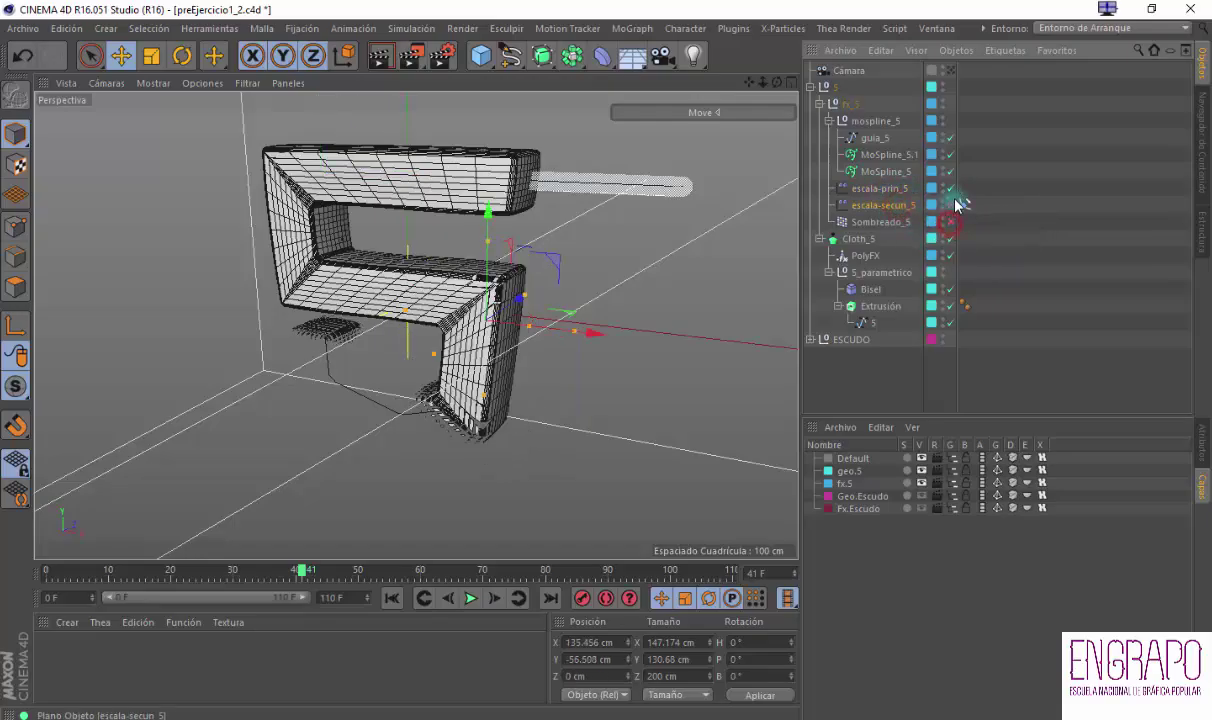
left_click(790, 379)
left_click_drag(549, 314, 602, 316, "alt")
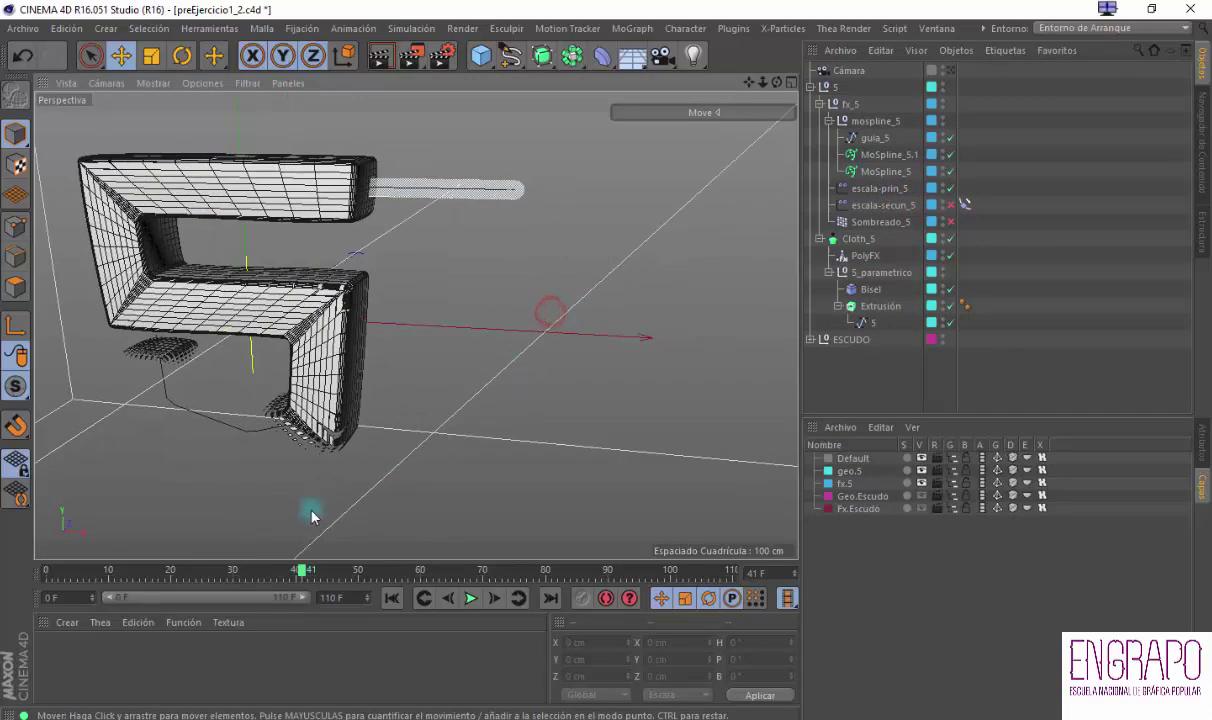
Scrub the animation to frame 79 and view the 5 from the front
left_click_drag(240, 571, 481, 558)
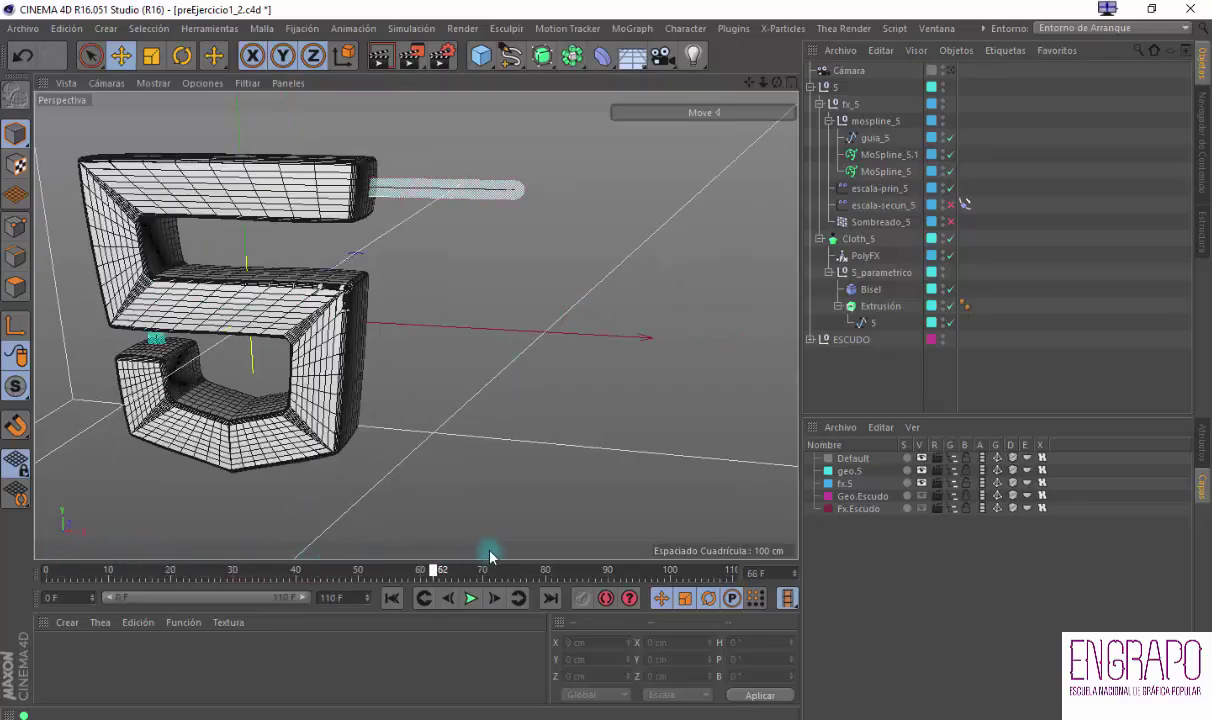
middle_click_drag(416, 305, 482, 311, "alt")
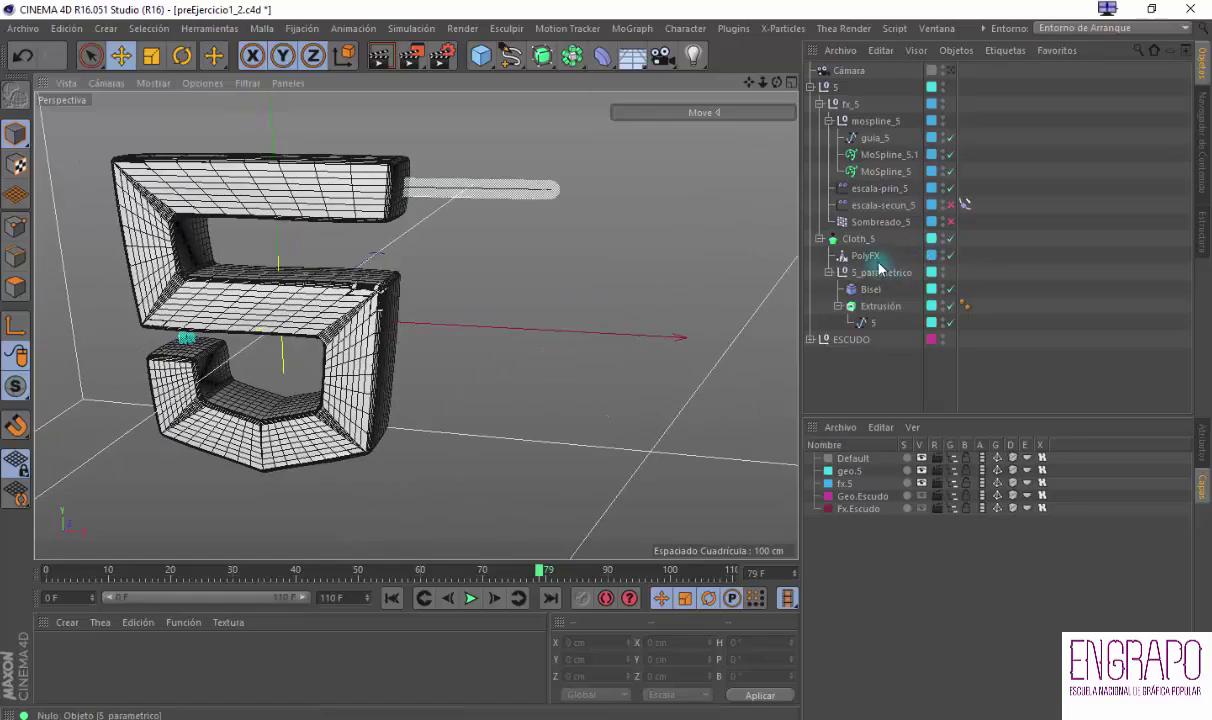
mouse_move(439, 360)
left_mouse_down("alt")
mouse_move(495, 354)
mouse_move(411, 320)
mouse_move(540, 352)
mouse_move(460, 352)
left_mouse_up("alt")
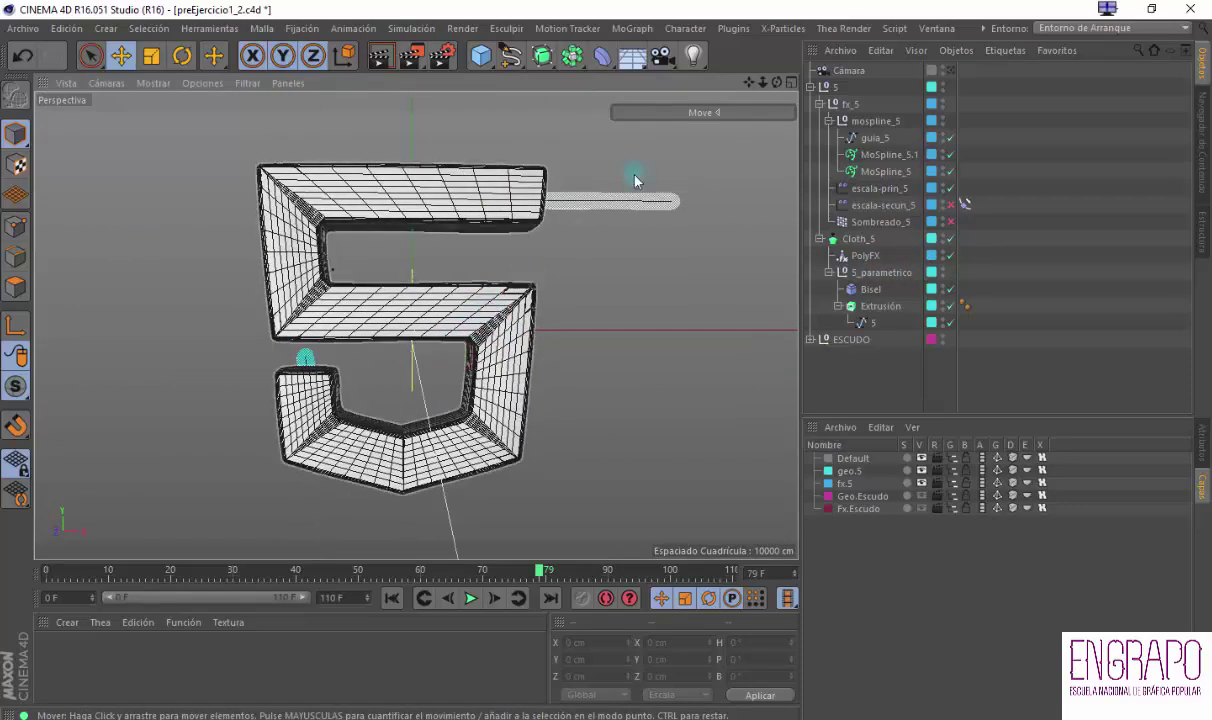
Review the available MoGraph effectors and compare them with the list of standard deformers
left_click(640, 30)
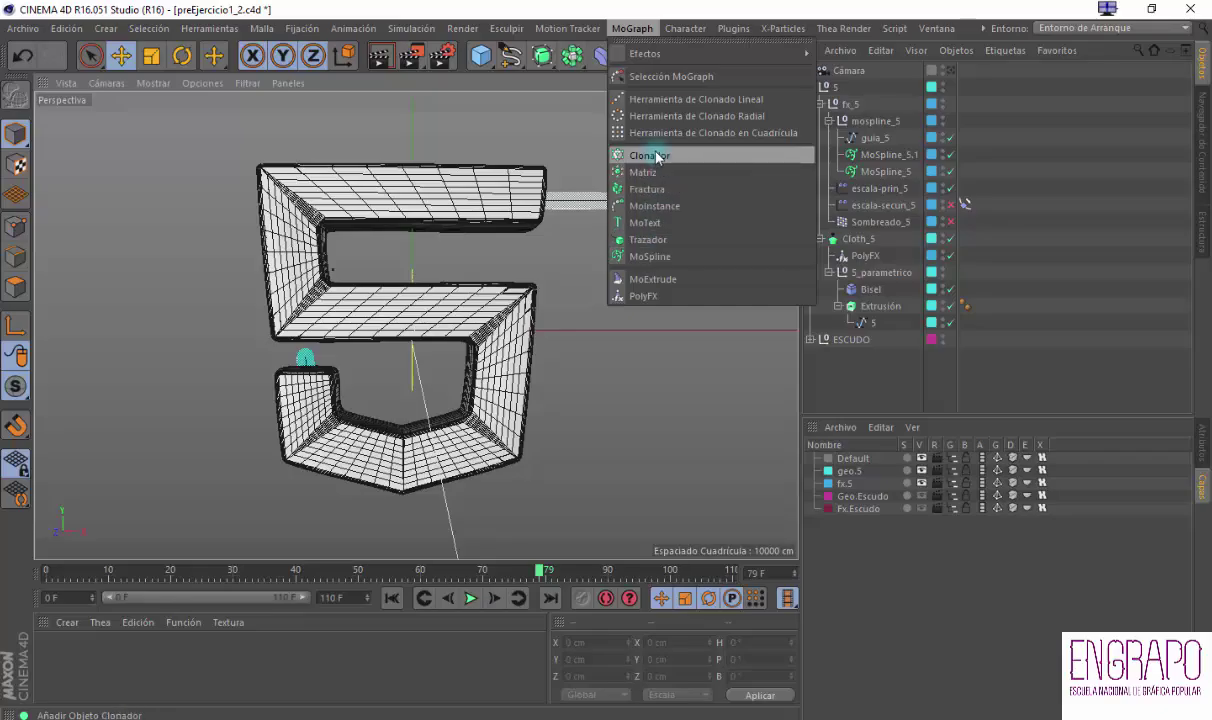
mouse_move(720, 53)
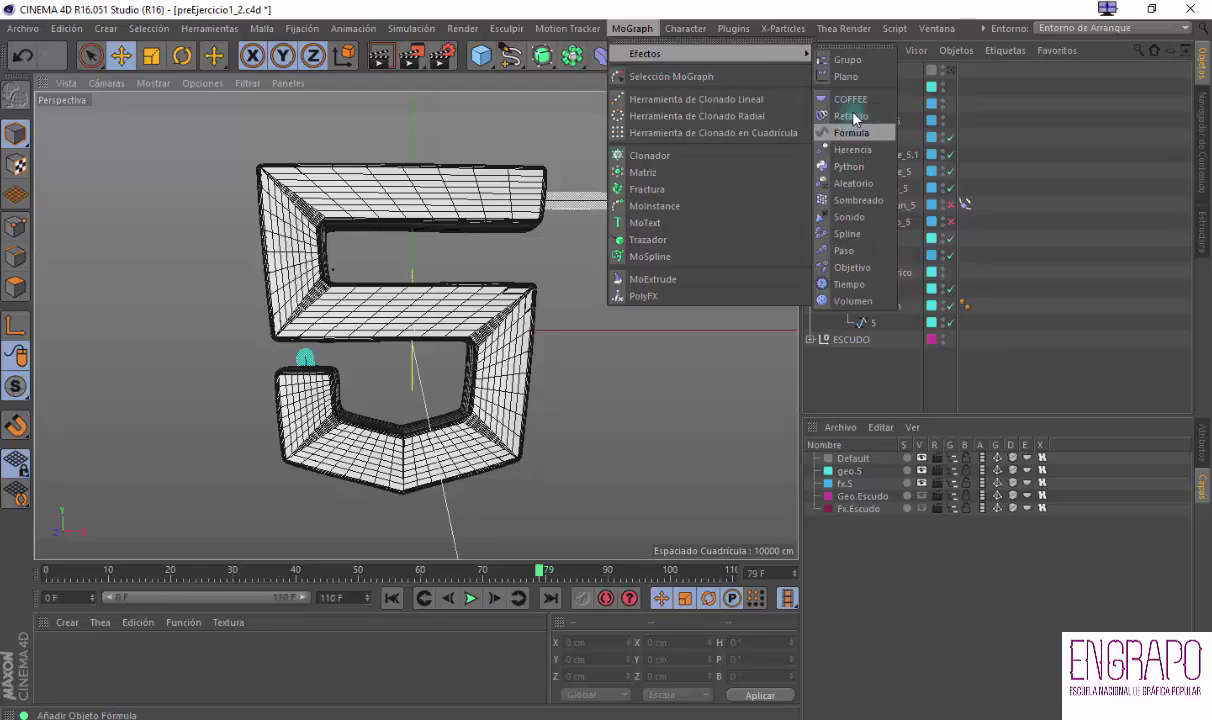
left_click(106, 28)
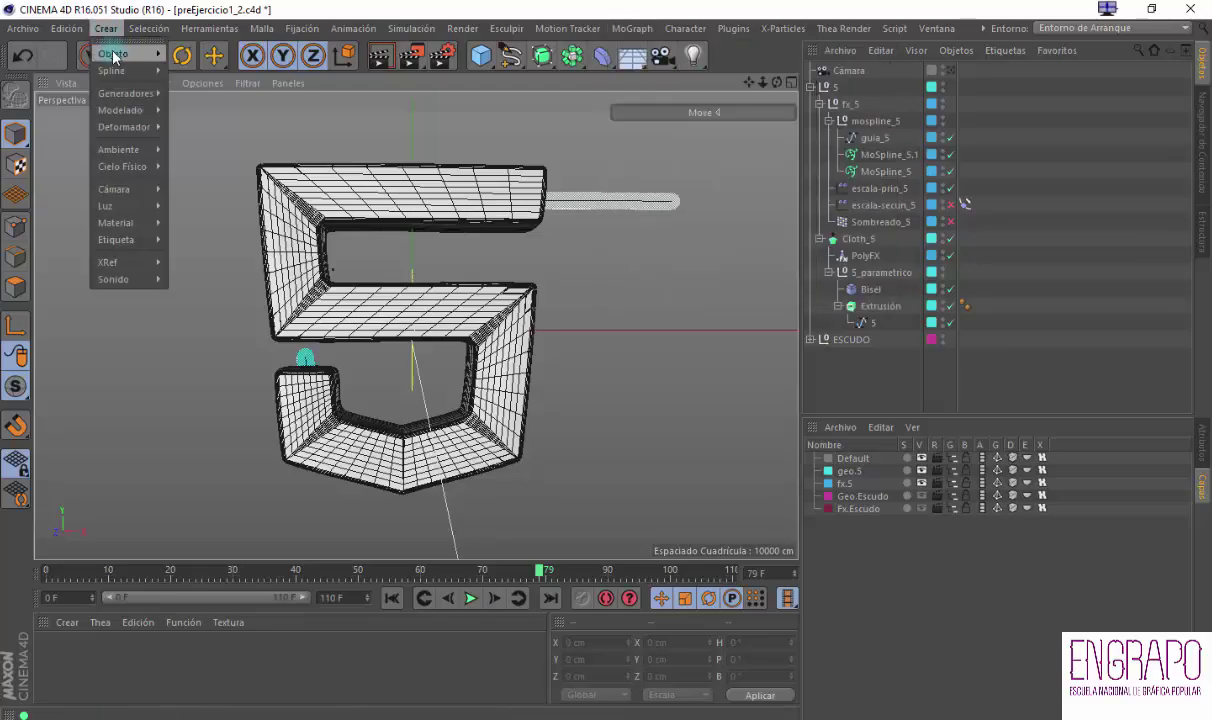
mouse_move(119, 57)
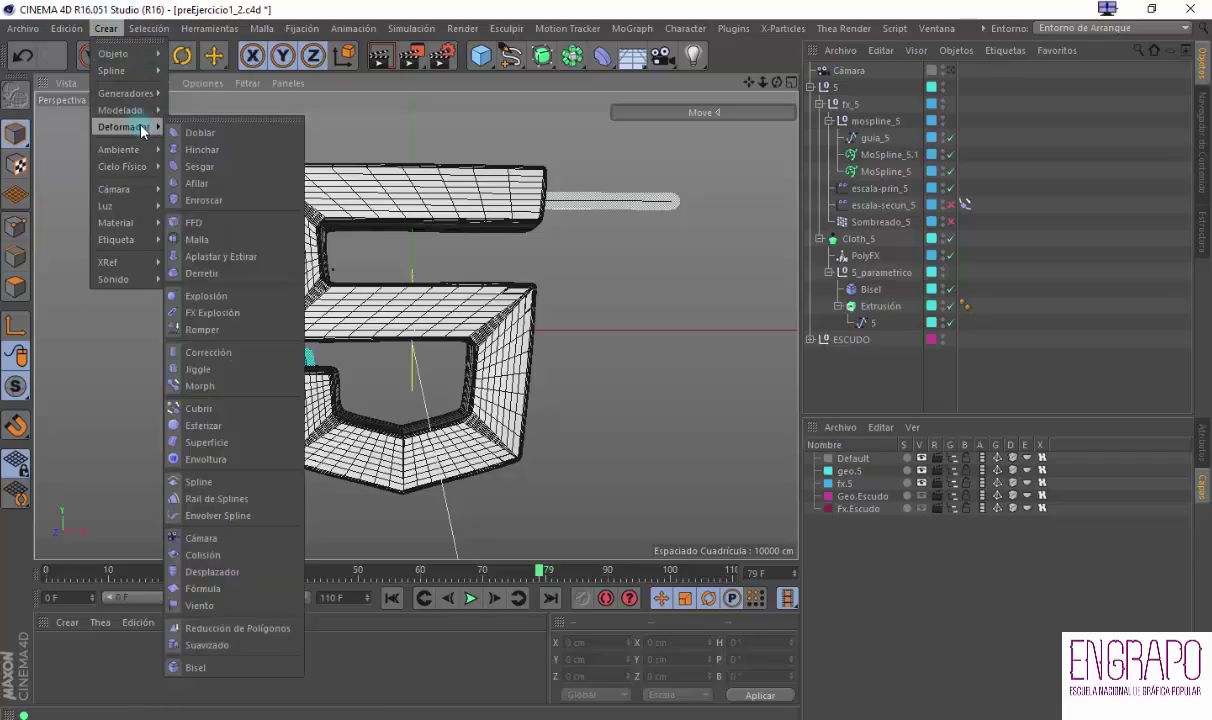
left_click(116, 30)
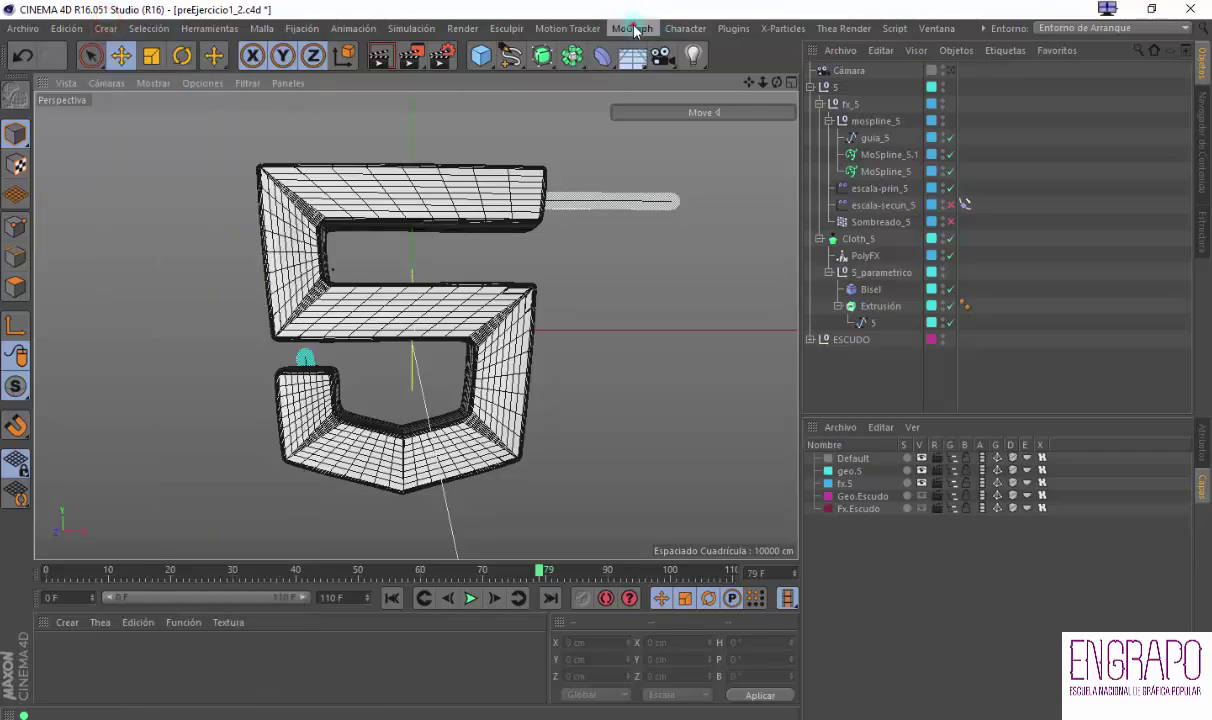
left_click(634, 30)
mouse_move(730, 54)
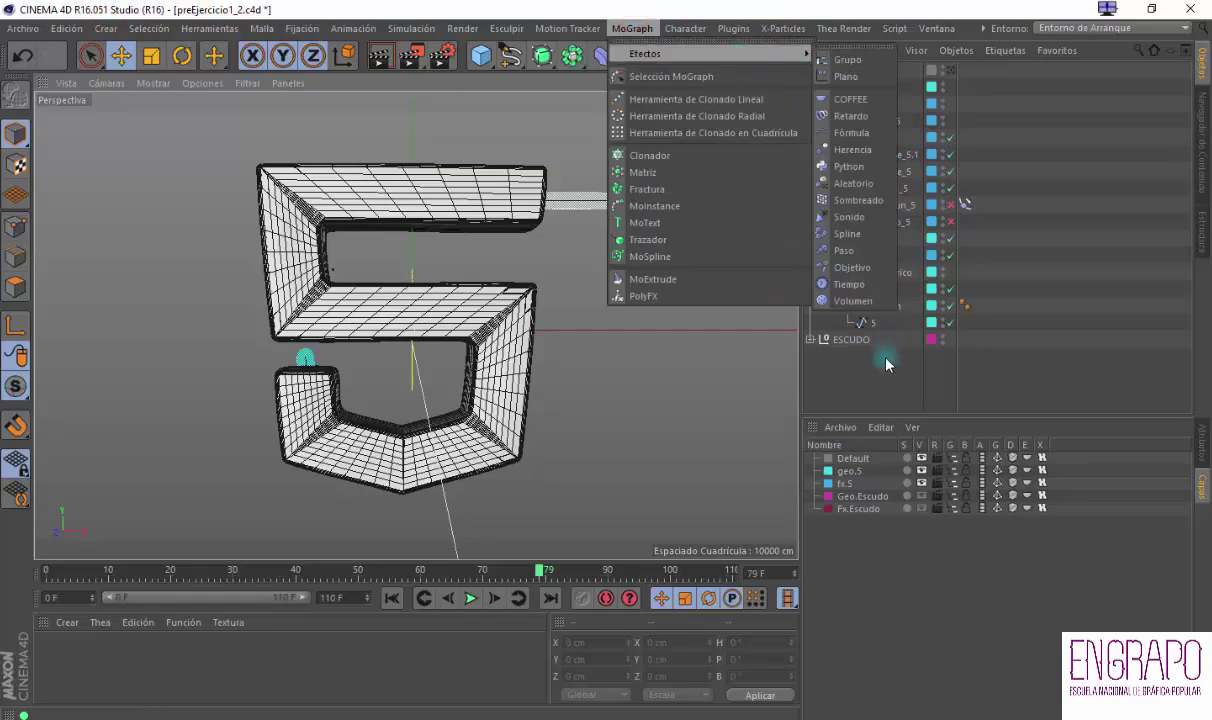
left_click(887, 372)
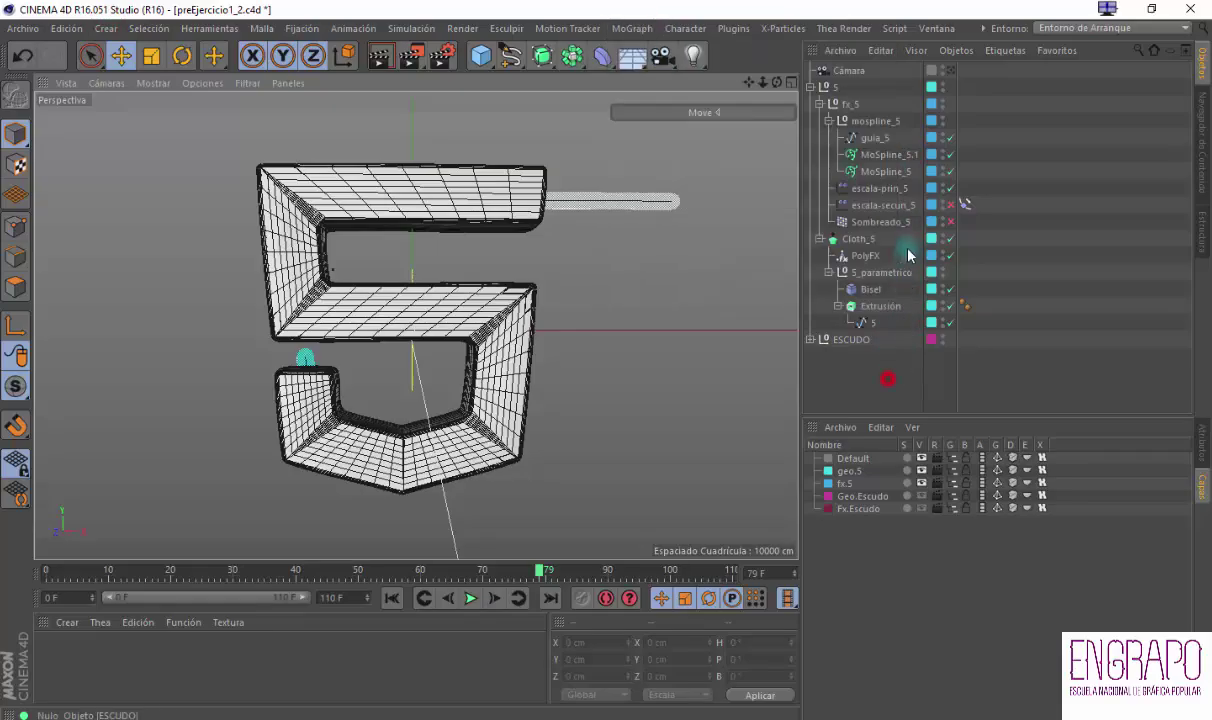
Inspect the hierarchy of the 5: the fx_5 null, Cloth_5, its three effectors and the PolyFX object
left_click(841, 104)
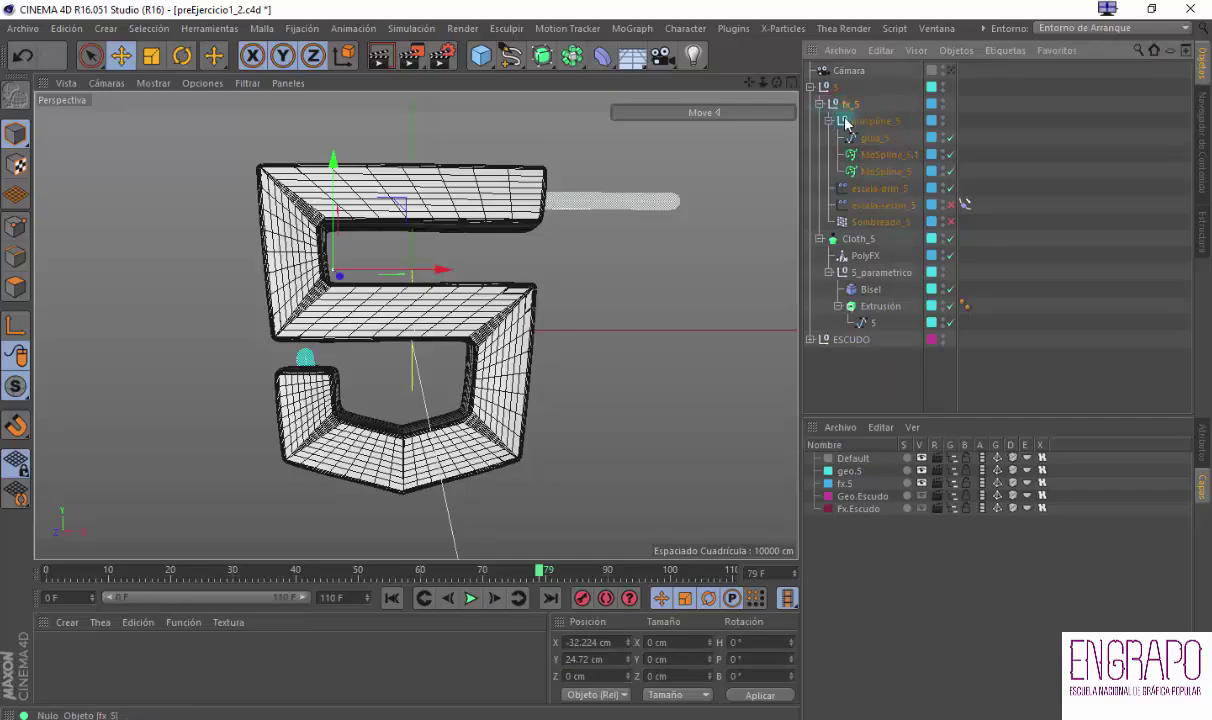
left_click(846, 242)
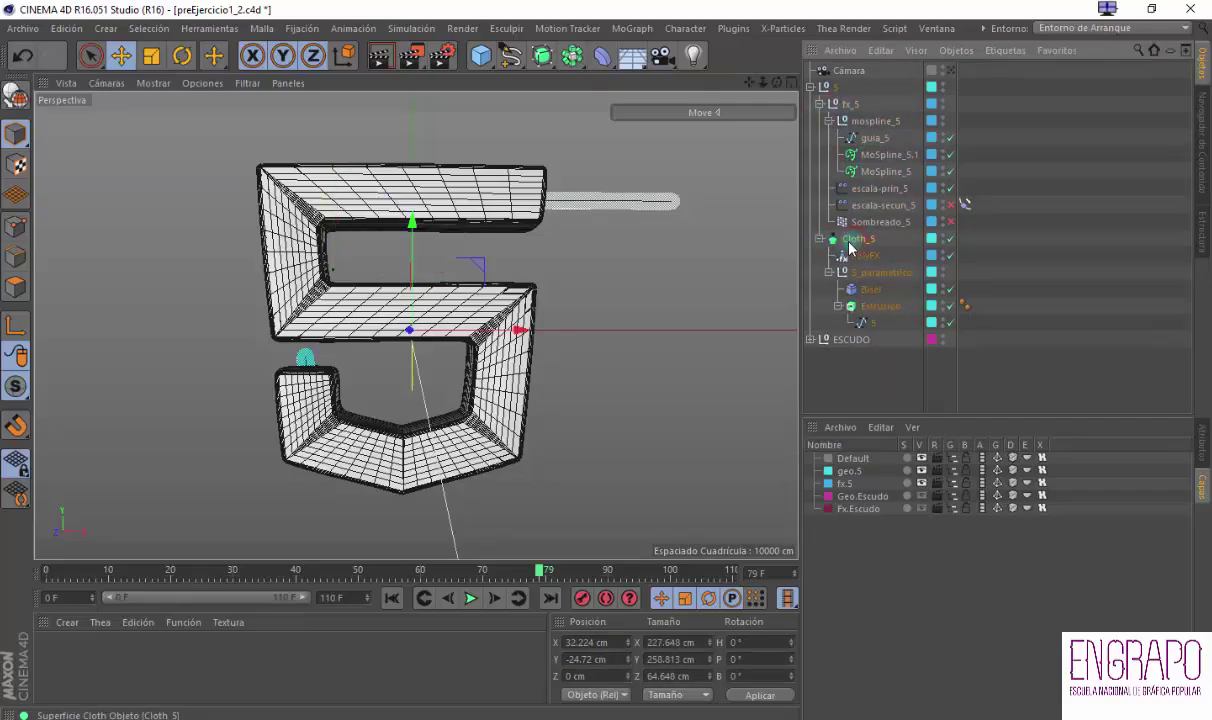
left_click(876, 218)
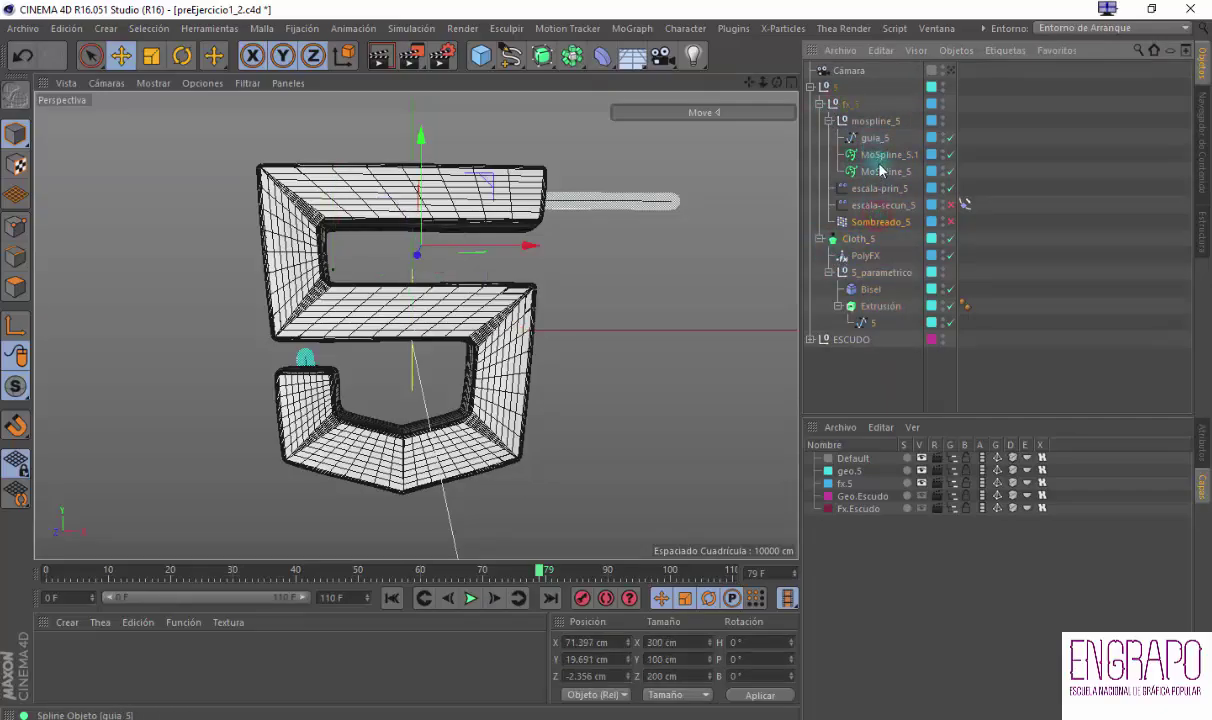
left_click(880, 187, "shift")
left_click(868, 281)
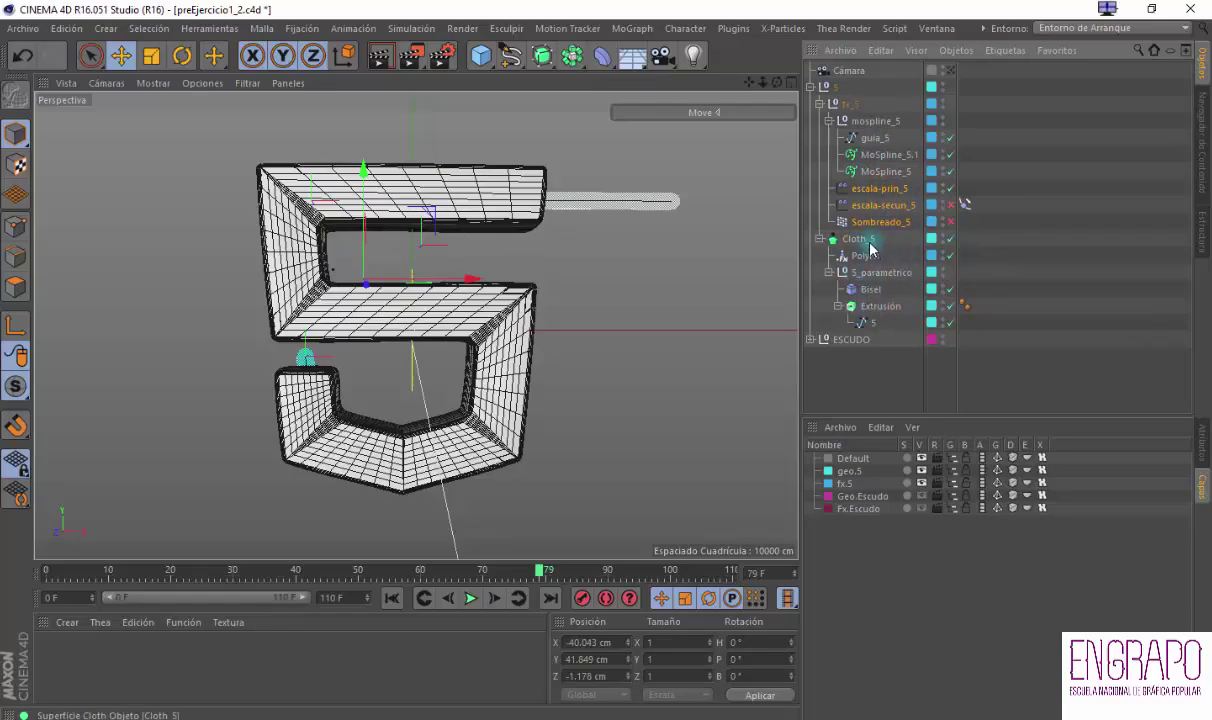
left_click(867, 257)
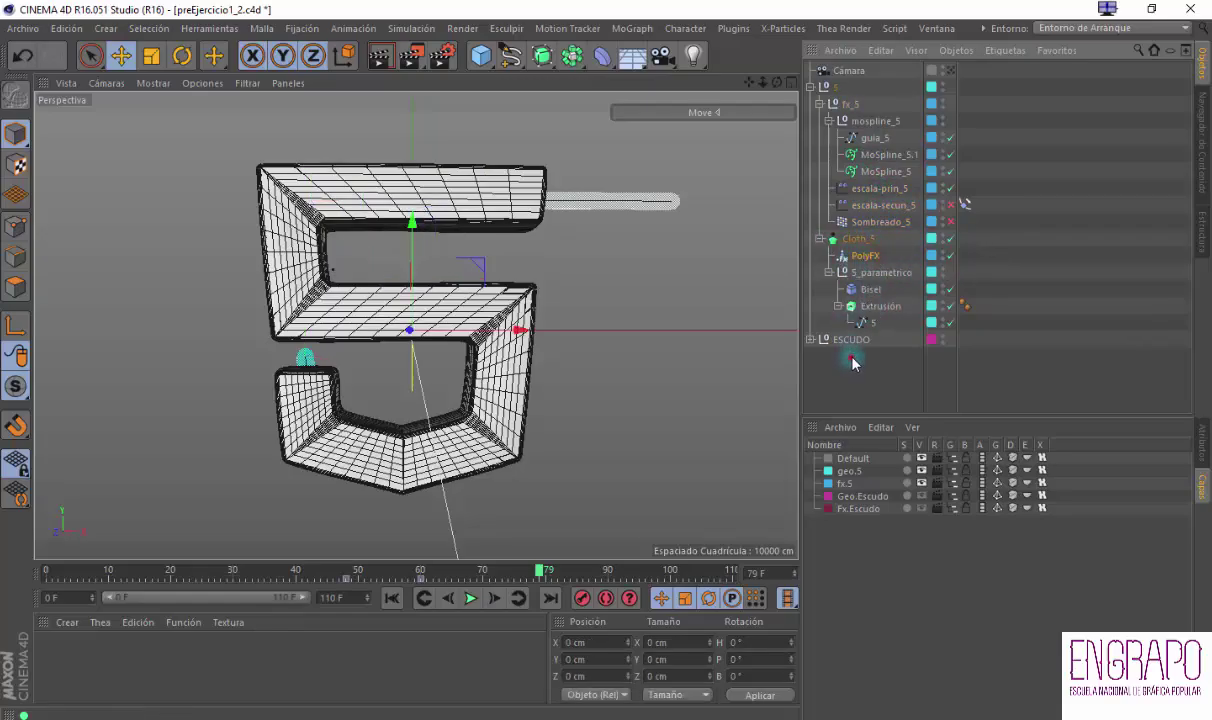
left_click(879, 220)
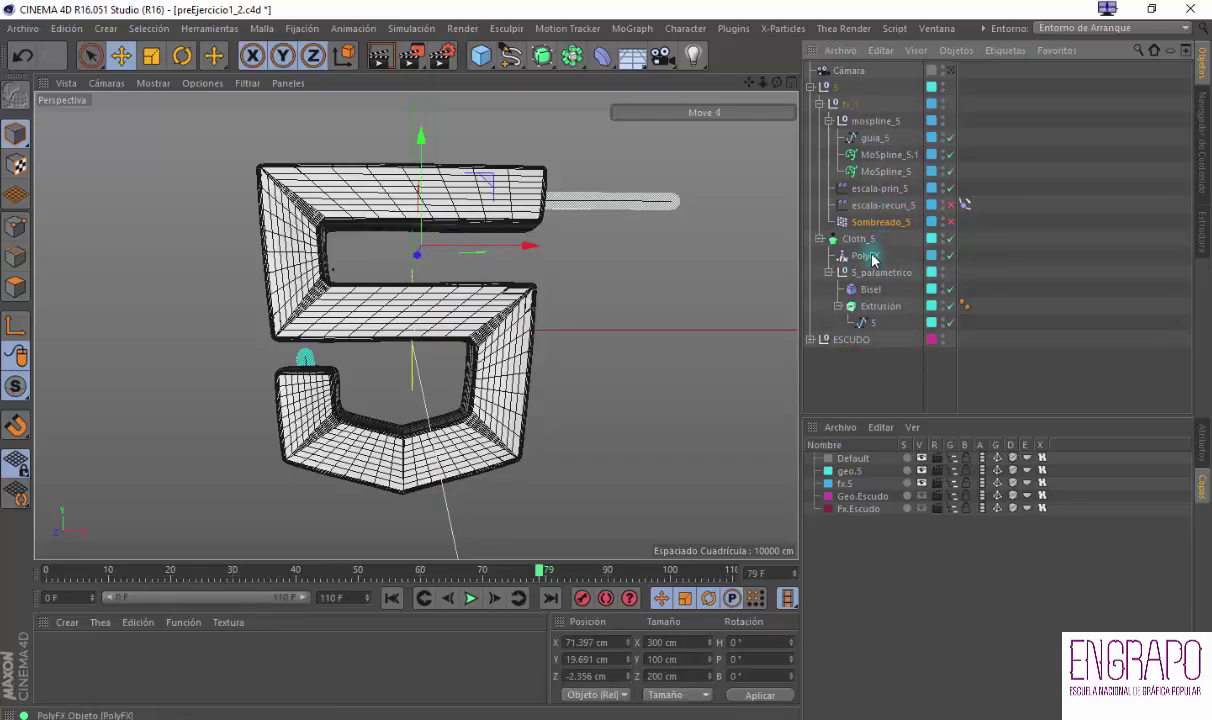
Examine the effectors assigned to the PolyFX object and locate PolyFX among the MoGraph tools
left_click(628, 33)
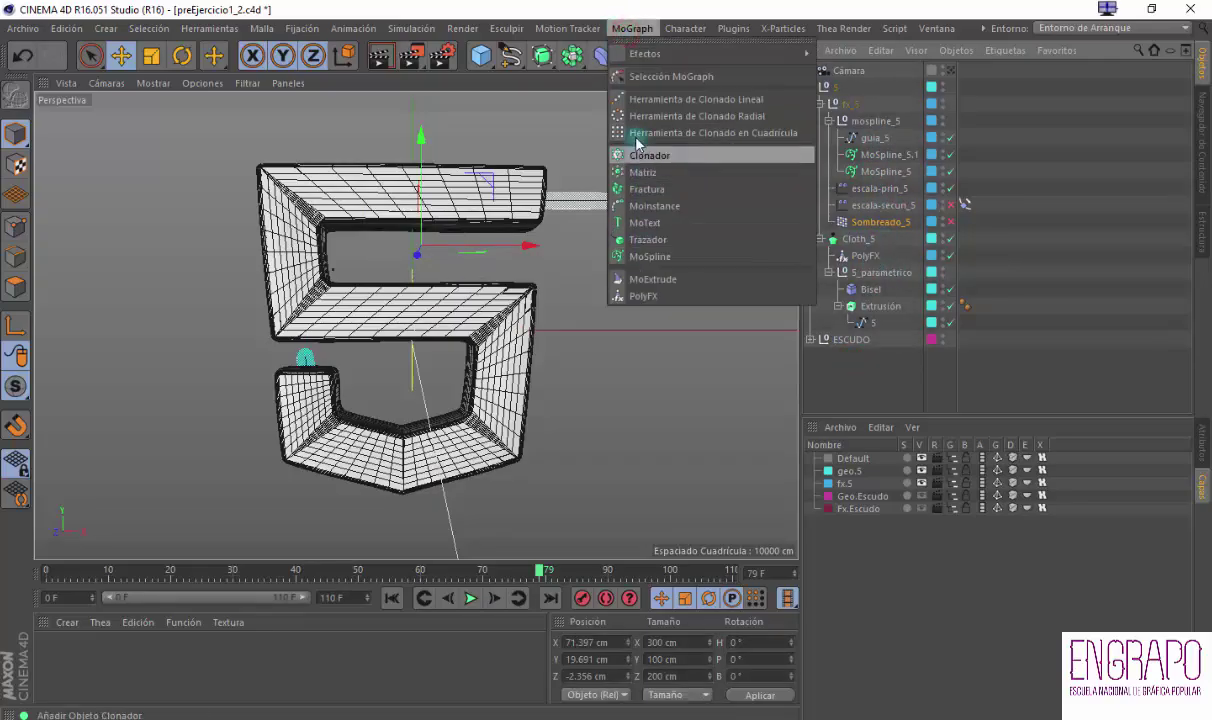
left_click(632, 28)
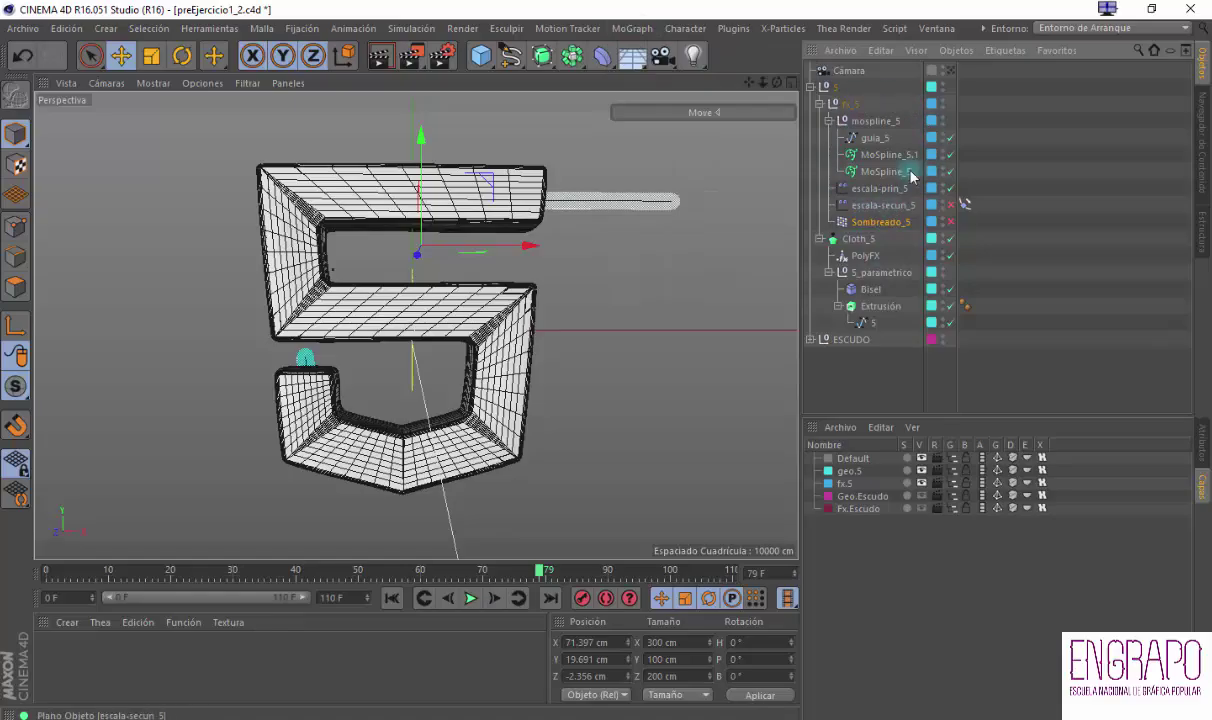
left_click(867, 258)
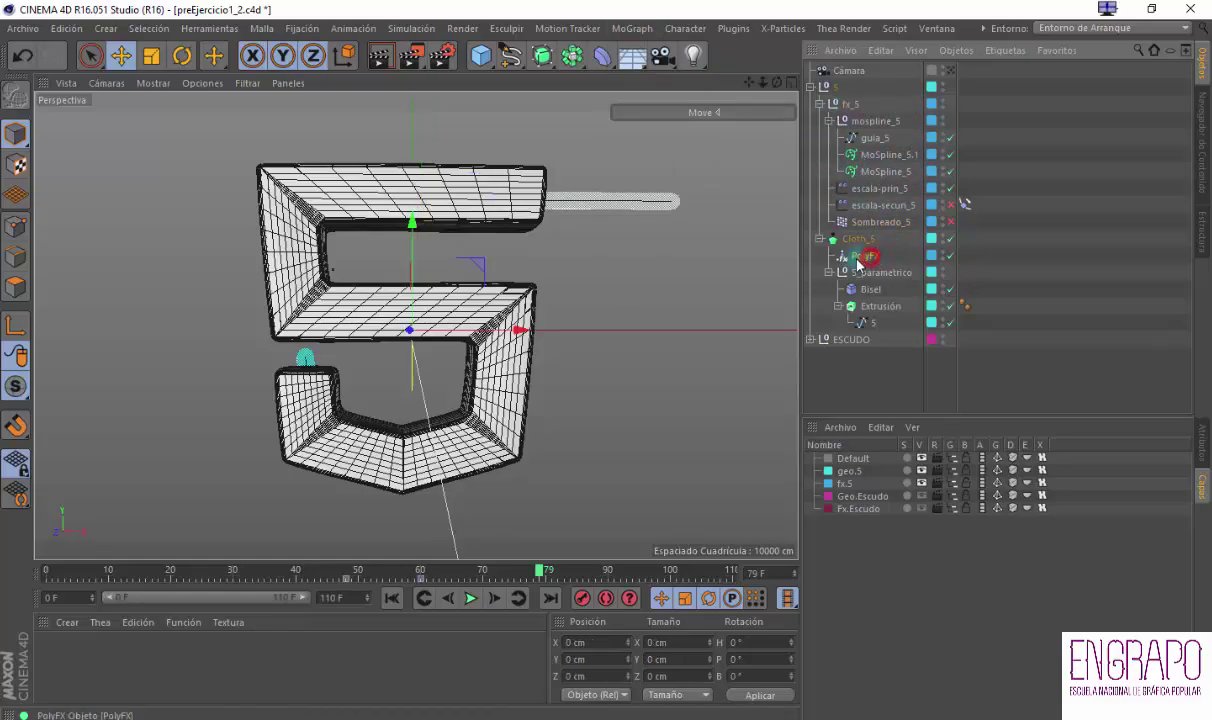
left_click(1201, 437)
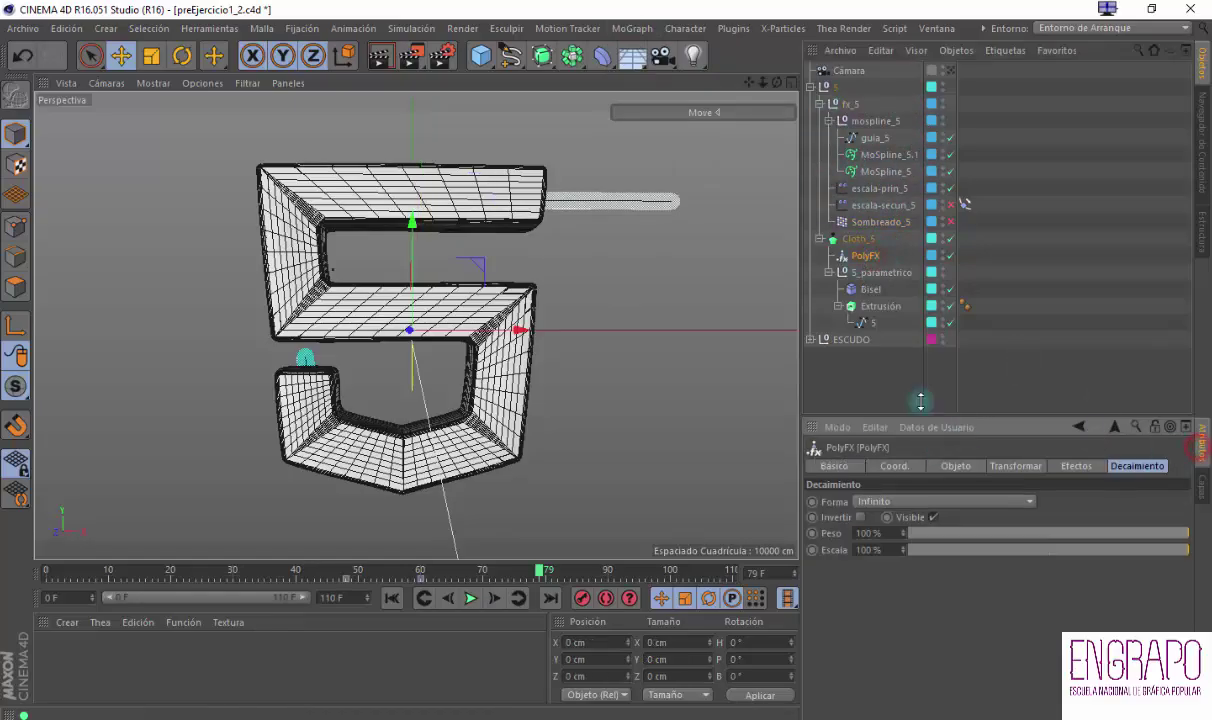
left_click(1077, 466)
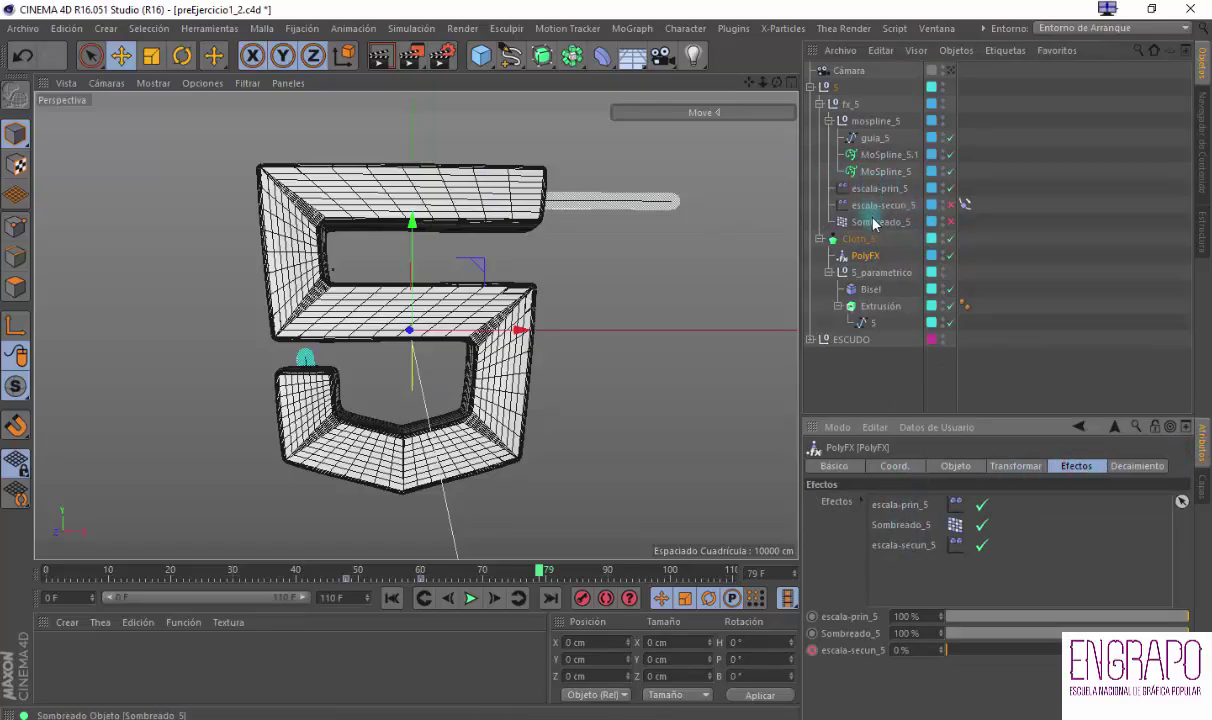
left_click(867, 254)
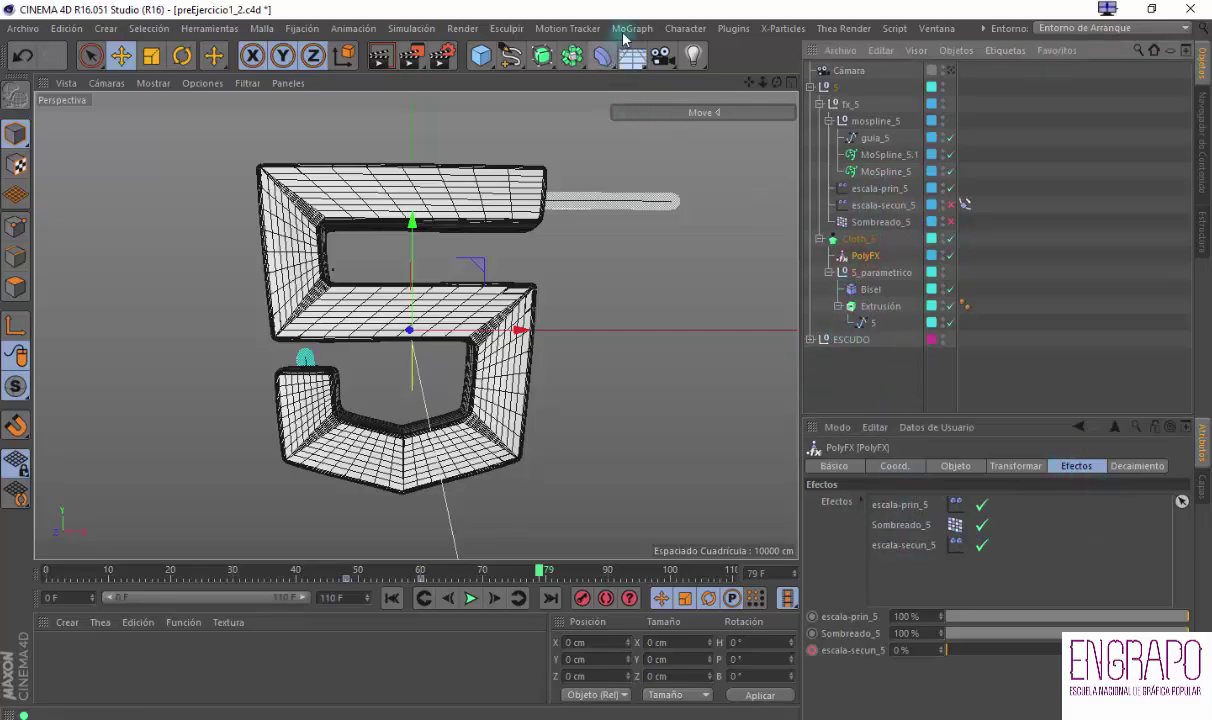
left_click(646, 30)
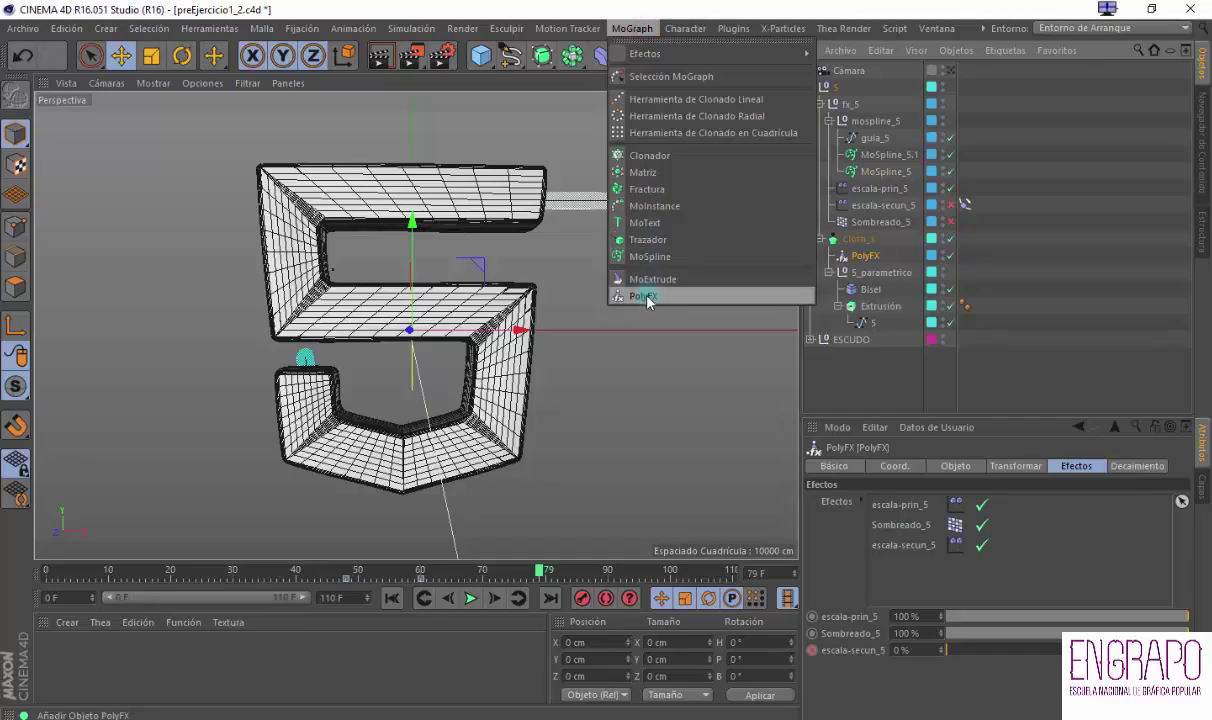
left_click(841, 377)
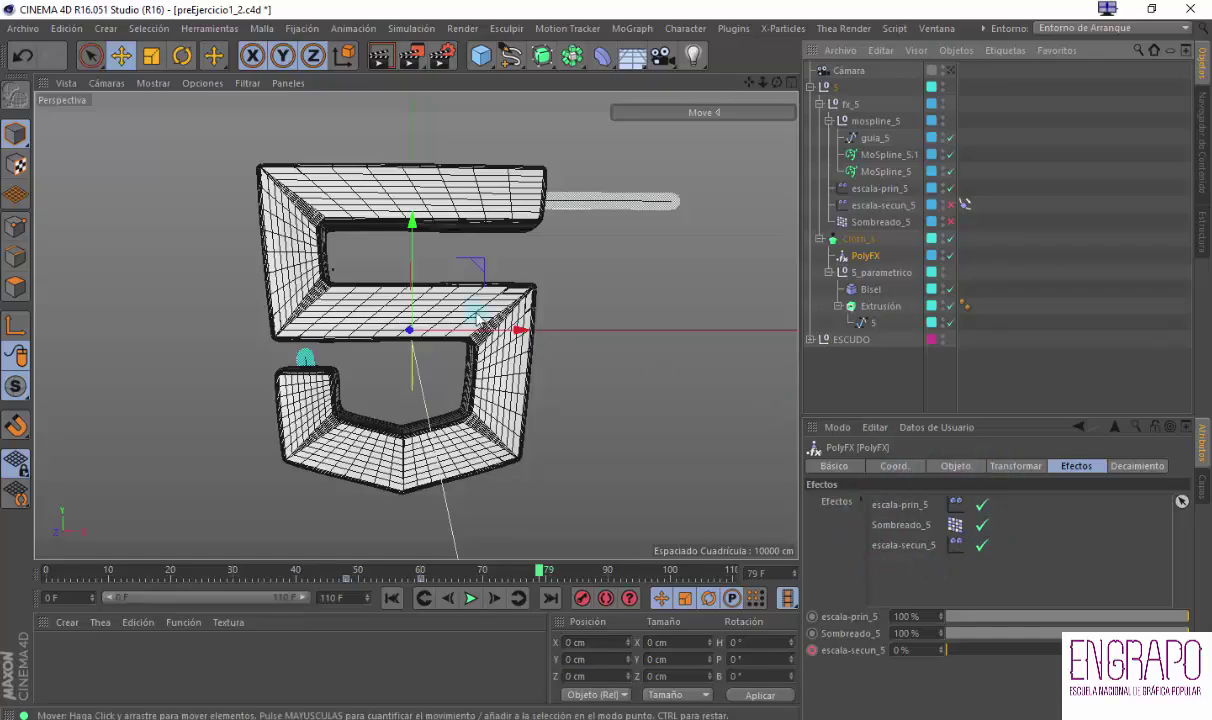
Examine the polygon edges along the 5's middle bar up close from several angles
left_click_drag(471, 277, 495, 319, "alt")
right_click_drag(495, 319, 606, 206, "alt")
left_click_drag(606, 205, 446, 270, "alt")
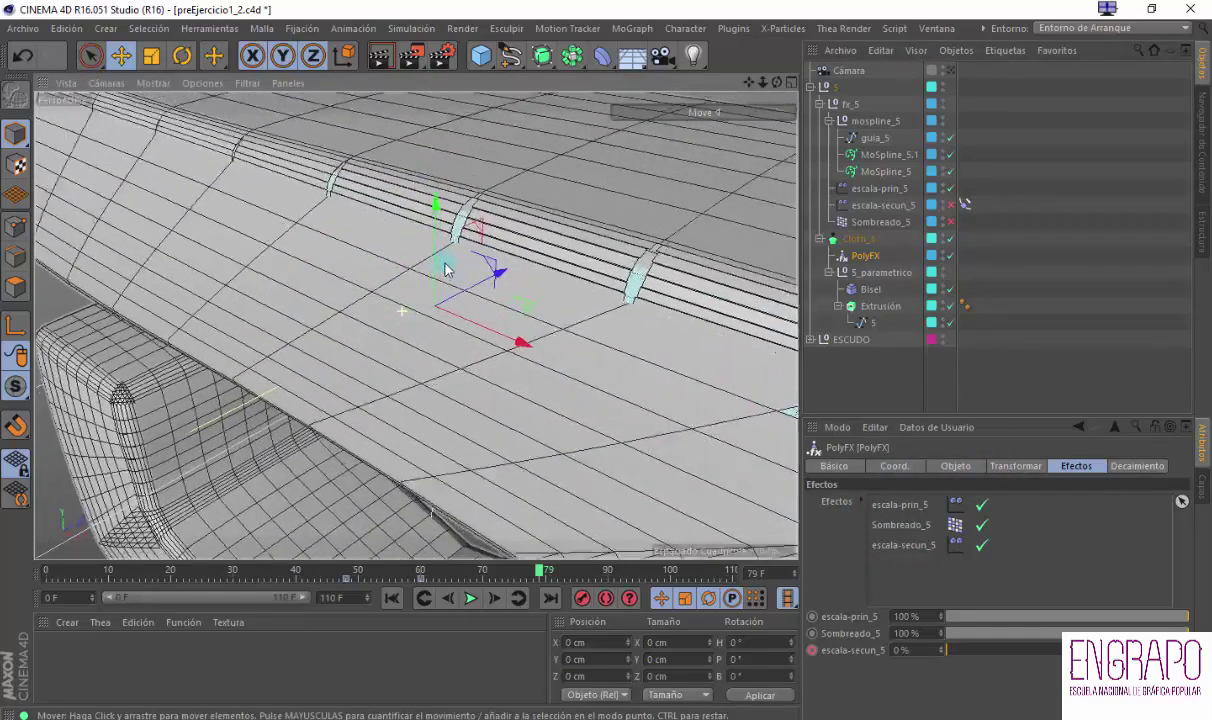
left_click_drag(525, 263, 369, 280, "alt")
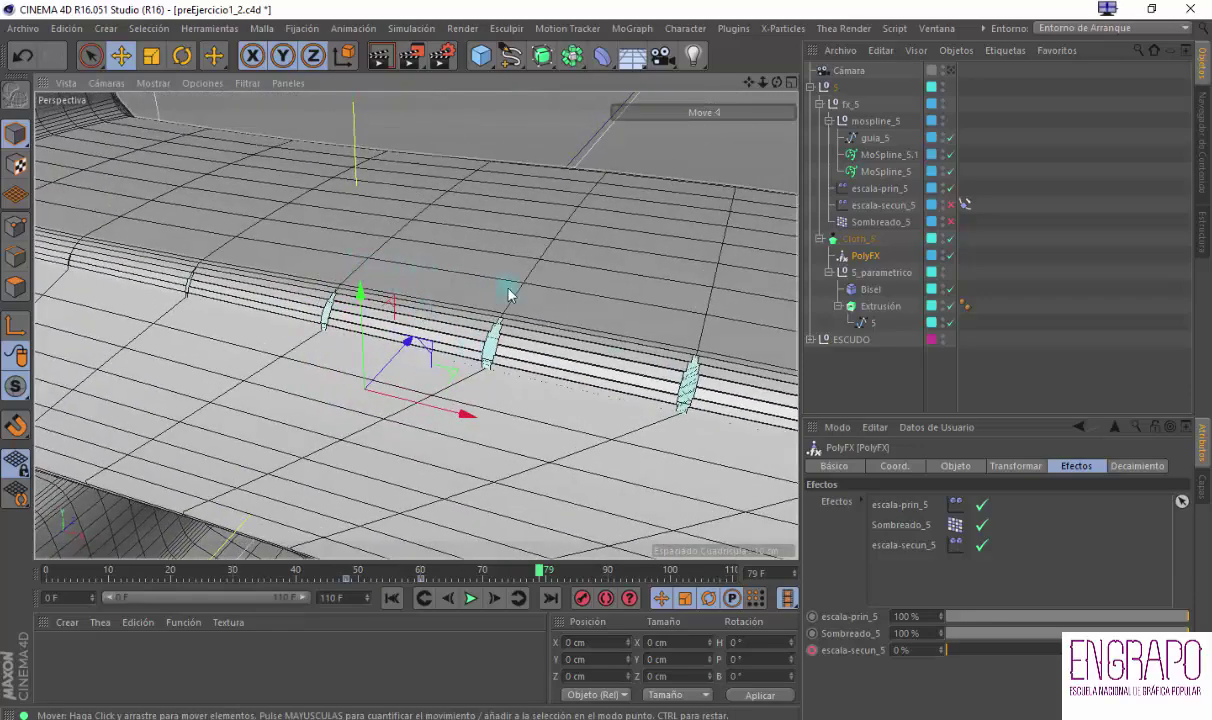
scroll(489, 312, "down", 6)
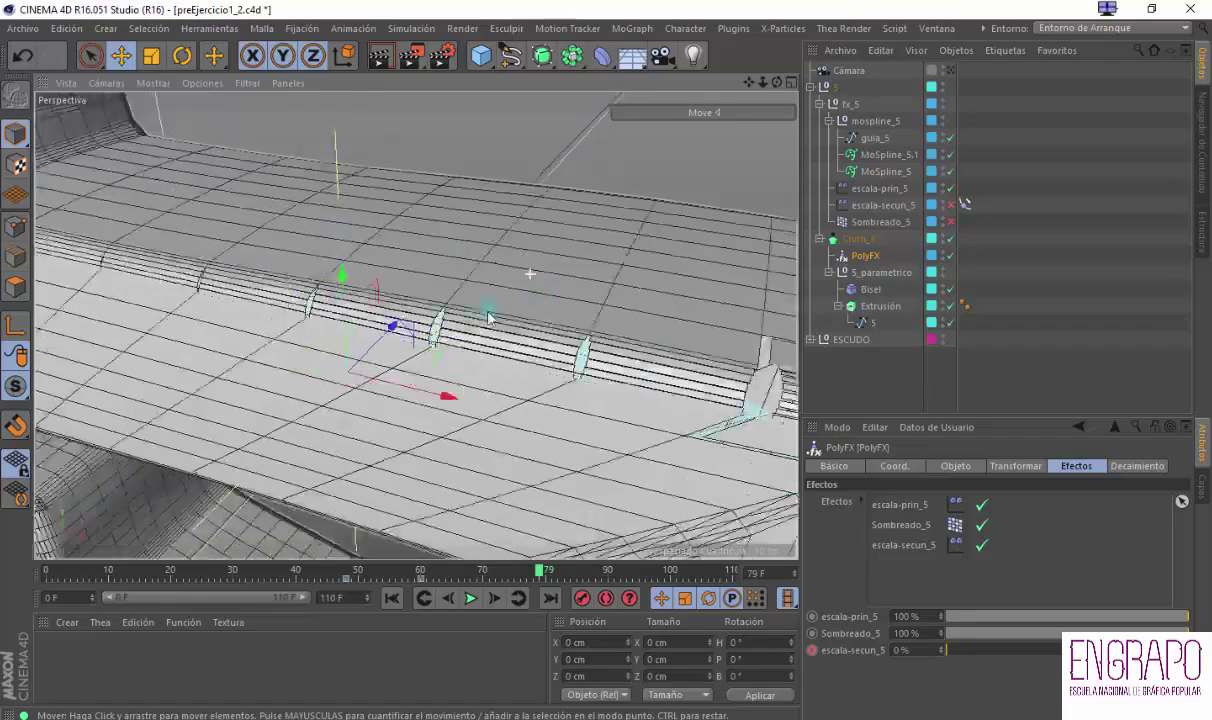
left_click_drag(489, 312, 429, 204, "alt")
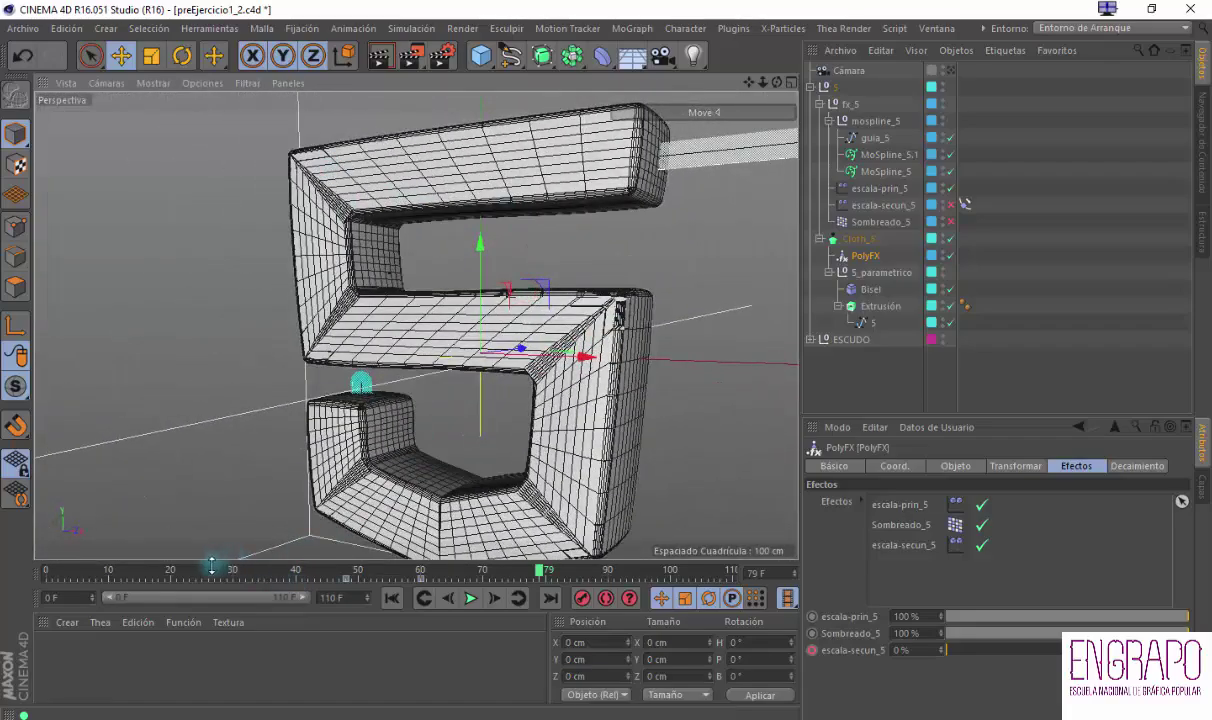
Scrub the animation to frame 12 and inspect the settings of PolyFX, escala-prin_5 and Cloth_5 against the partly built 5
left_click_drag(205, 574, 124, 536)
left_click_drag(598, 191, 476, 270, "alt")
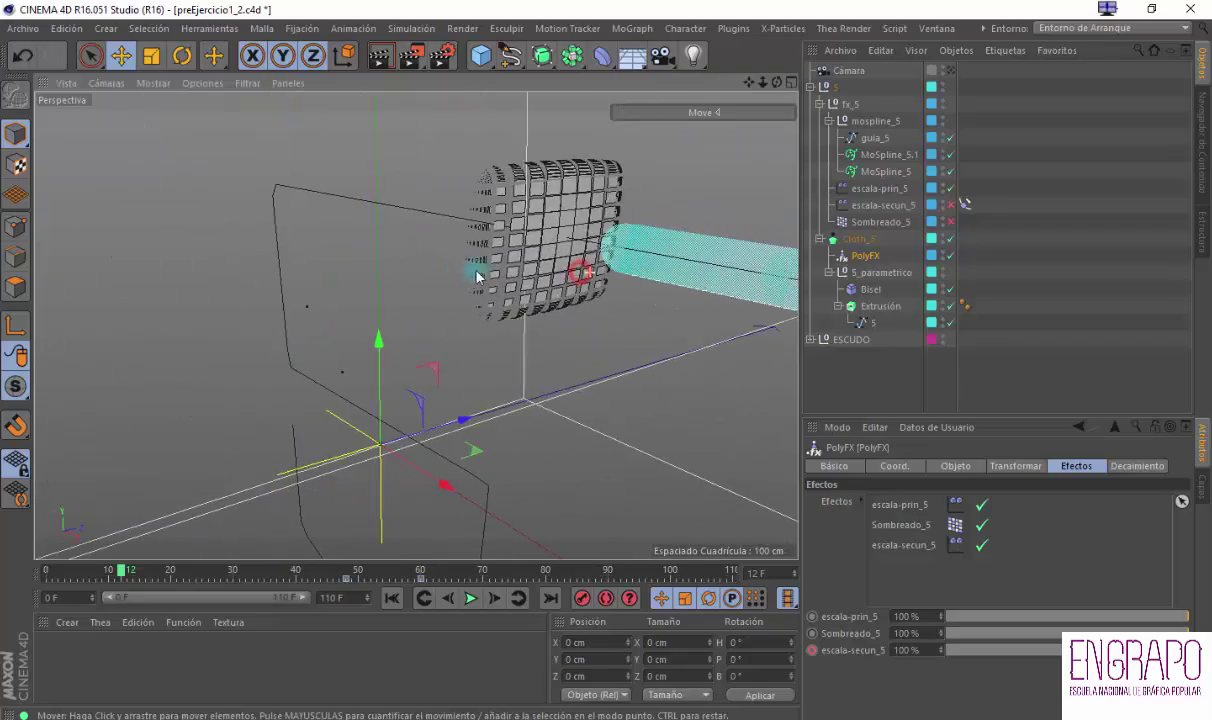
left_click(875, 254)
left_click(895, 189)
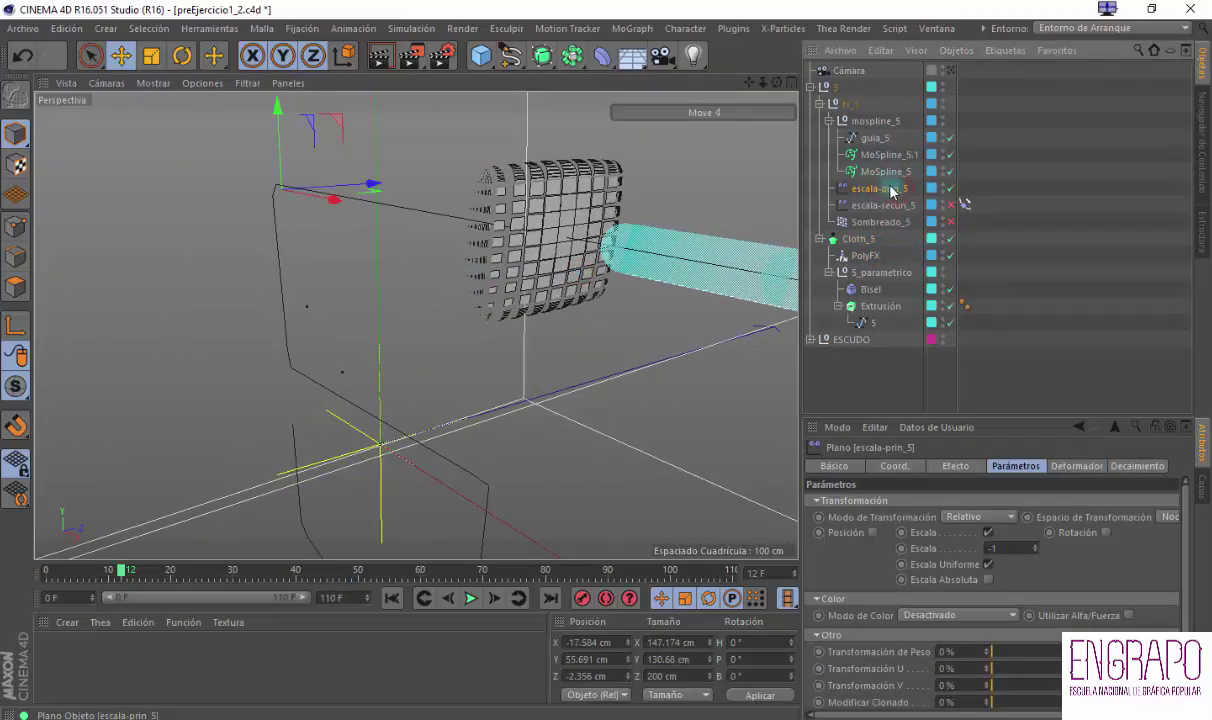
left_click_drag(473, 283, 550, 292, "alt")
left_click(853, 258)
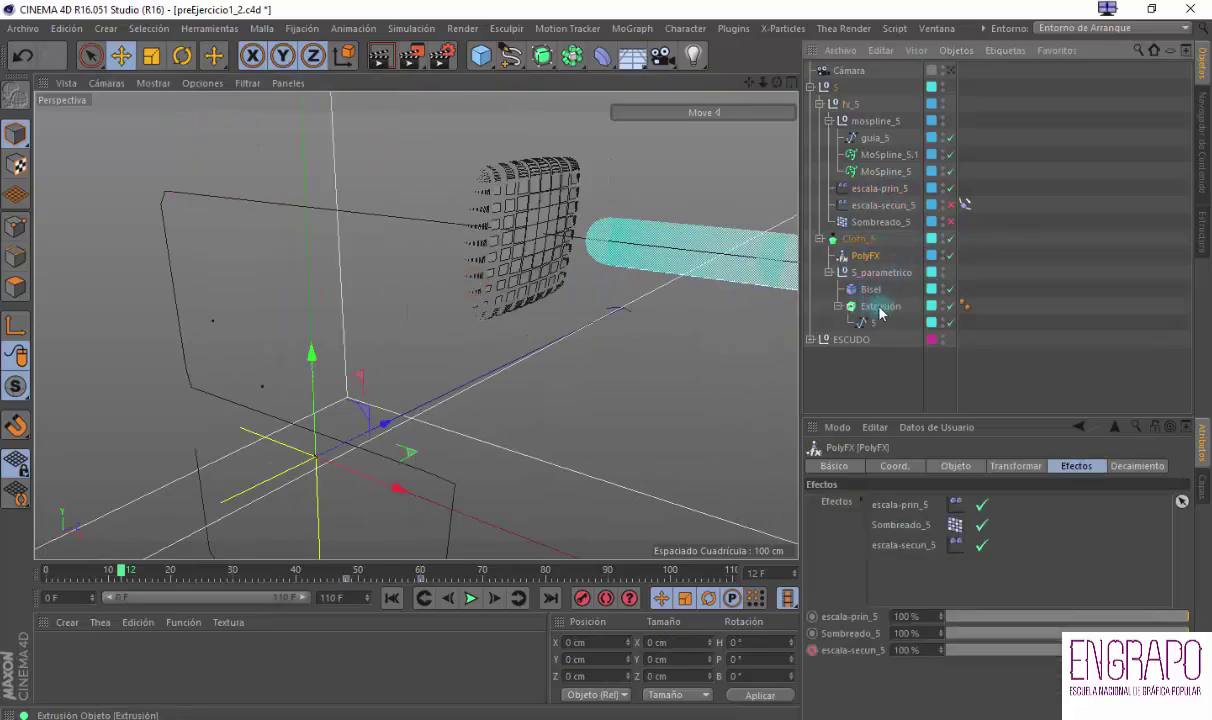
left_click(880, 308)
left_click(856, 240)
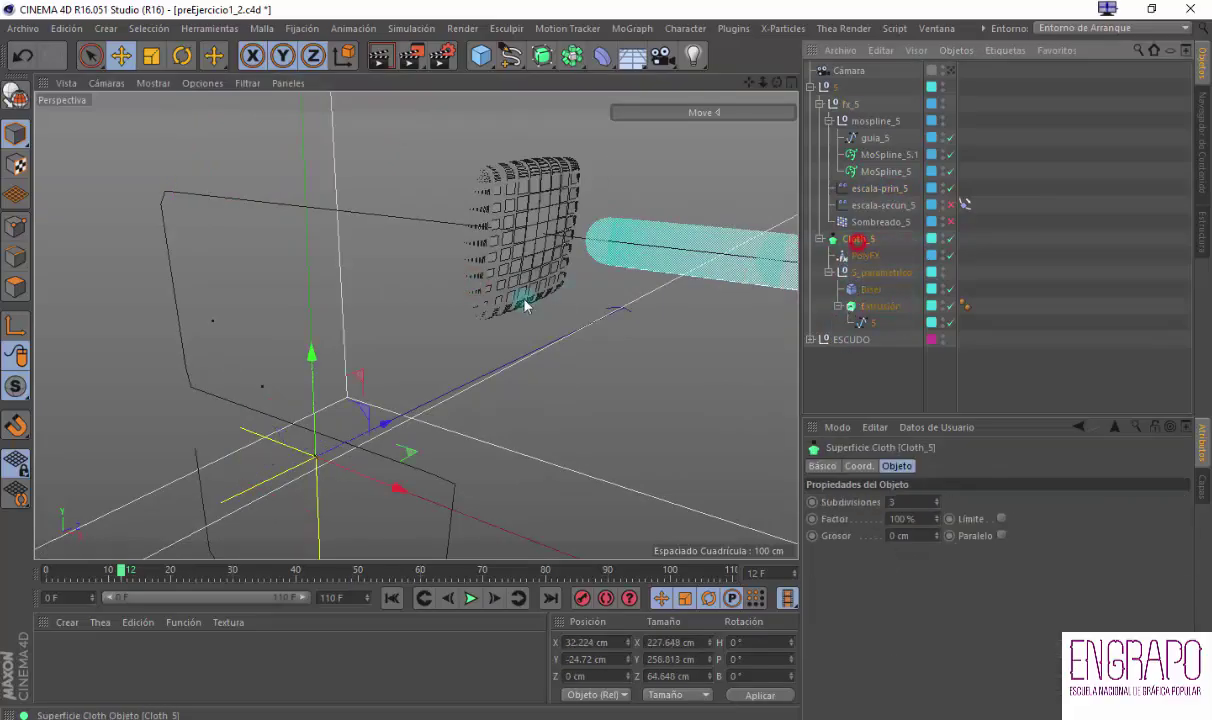
left_click_drag(525, 303, 585, 327, "alt")
Scrub the animation to frame 68 and view the built-up 5 from an oblique angle
left_click_drag(103, 577, 270, 532)
middle_click_drag(337, 470, 379, 414, "alt")
left_click_drag(379, 414, 360, 425, "alt")
right_click_drag(360, 425, 232, 583, "alt")
left_click_drag(193, 573, 470, 562)
left_click_drag(444, 471, 473, 441, "alt")
middle_click_drag(479, 228, 451, 338, "alt")
scroll(452, 342, "up", 6)
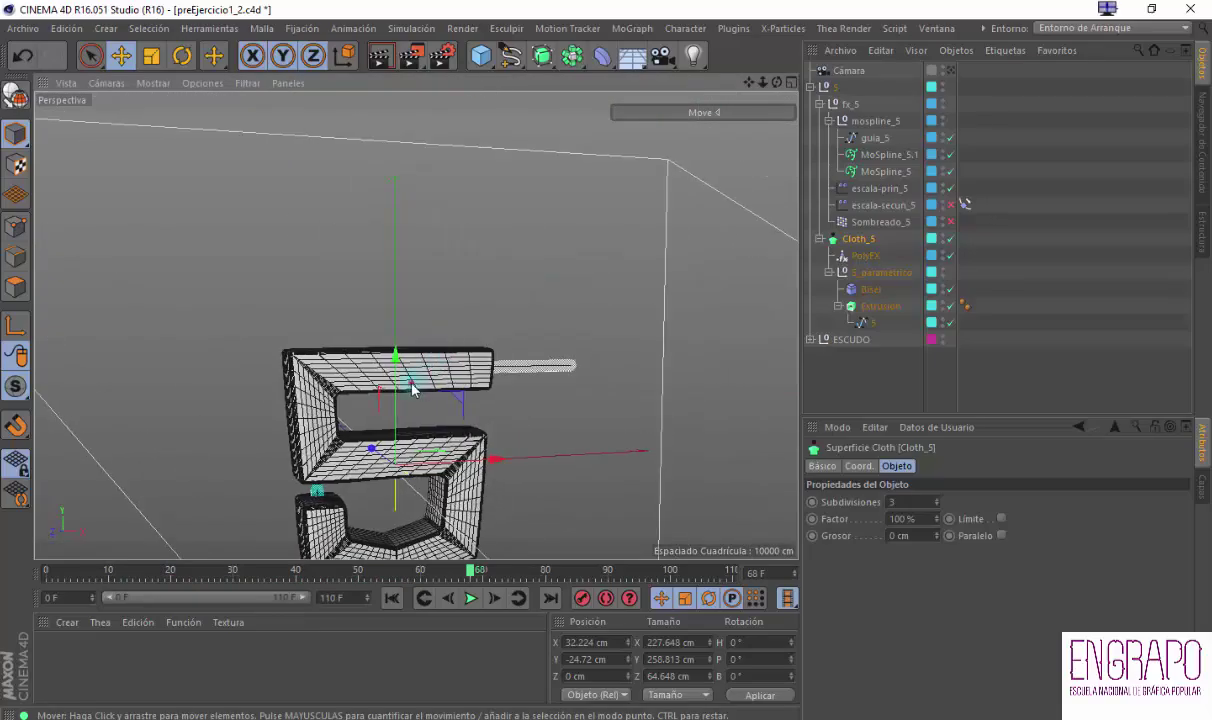
left_click_drag(476, 376, 522, 287, "alt")
Create a new project and add a cone primitive to it
left_click(22, 28)
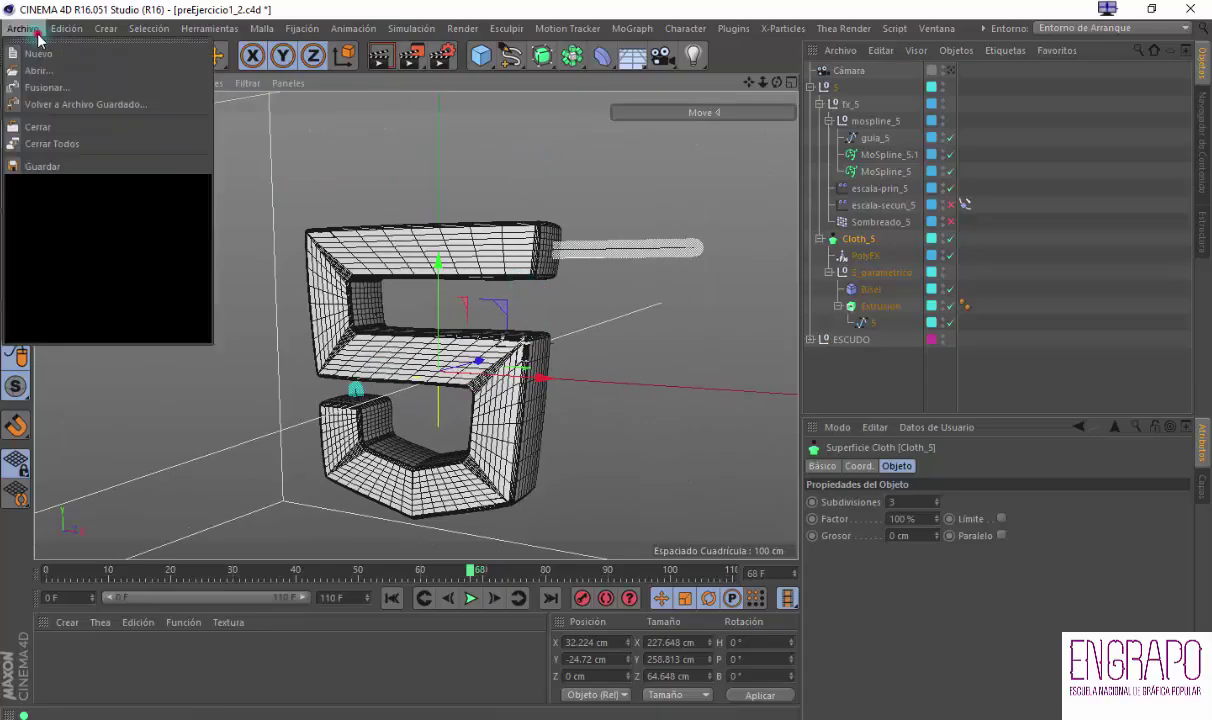
left_click(38, 48)
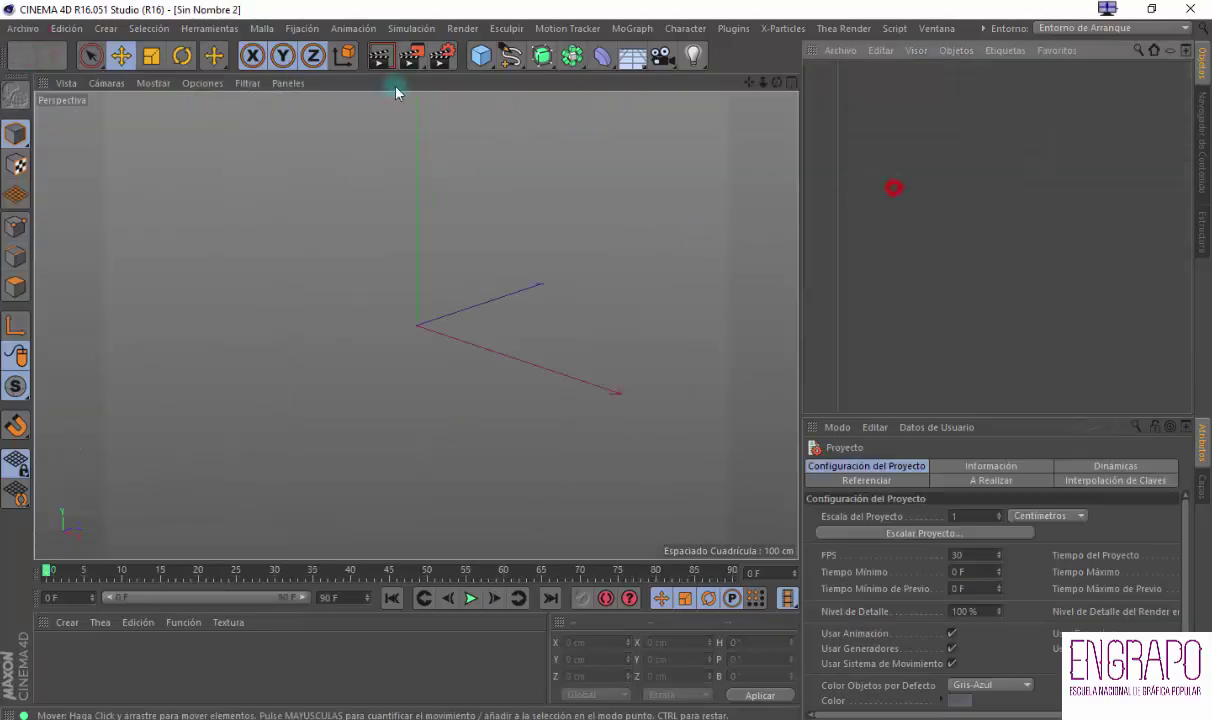
left_click(105, 28)
mouse_move(119, 53)
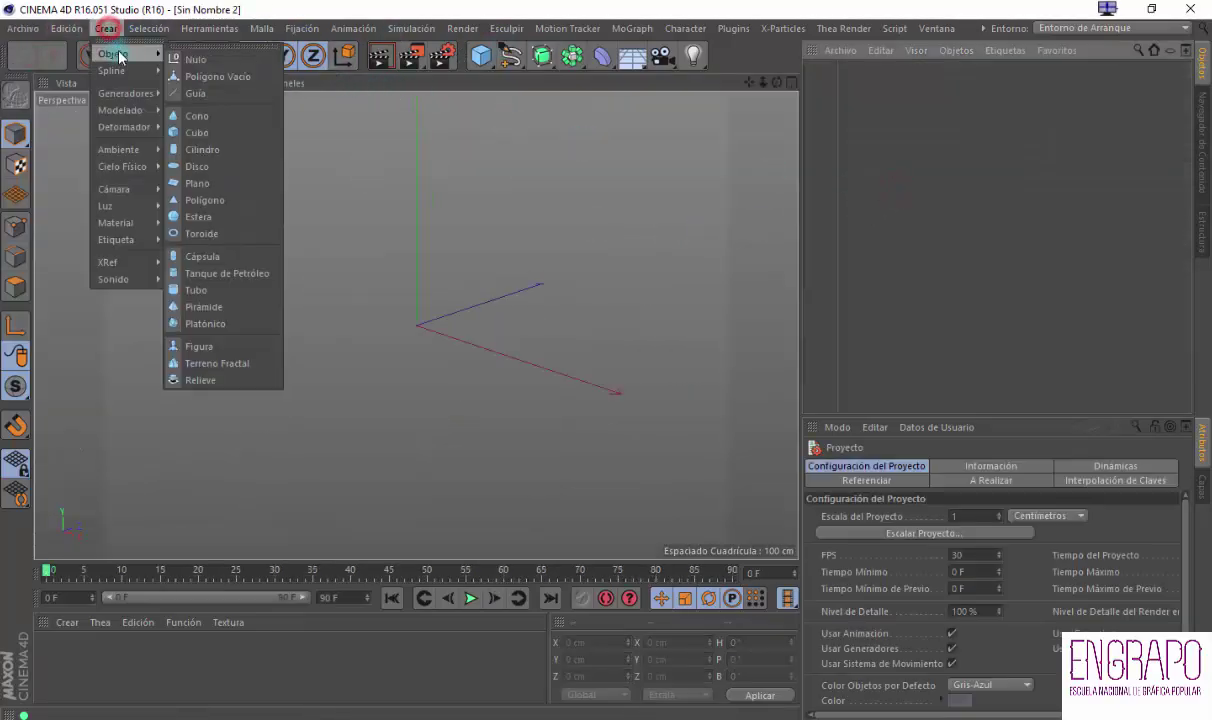
left_click(212, 117)
Switch the viewport to shaded display with mesh lines on the cone
mouse_move(525, 290)
left_mouse_down("alt")
mouse_move(490, 330)
mouse_move(572, 258)
mouse_move(487, 305)
left_mouse_up("alt")
scroll(449, 344, "up", 3)
left_click(145, 82)
left_click(180, 124)
Set the cone's height segments to 123
left_click(844, 72)
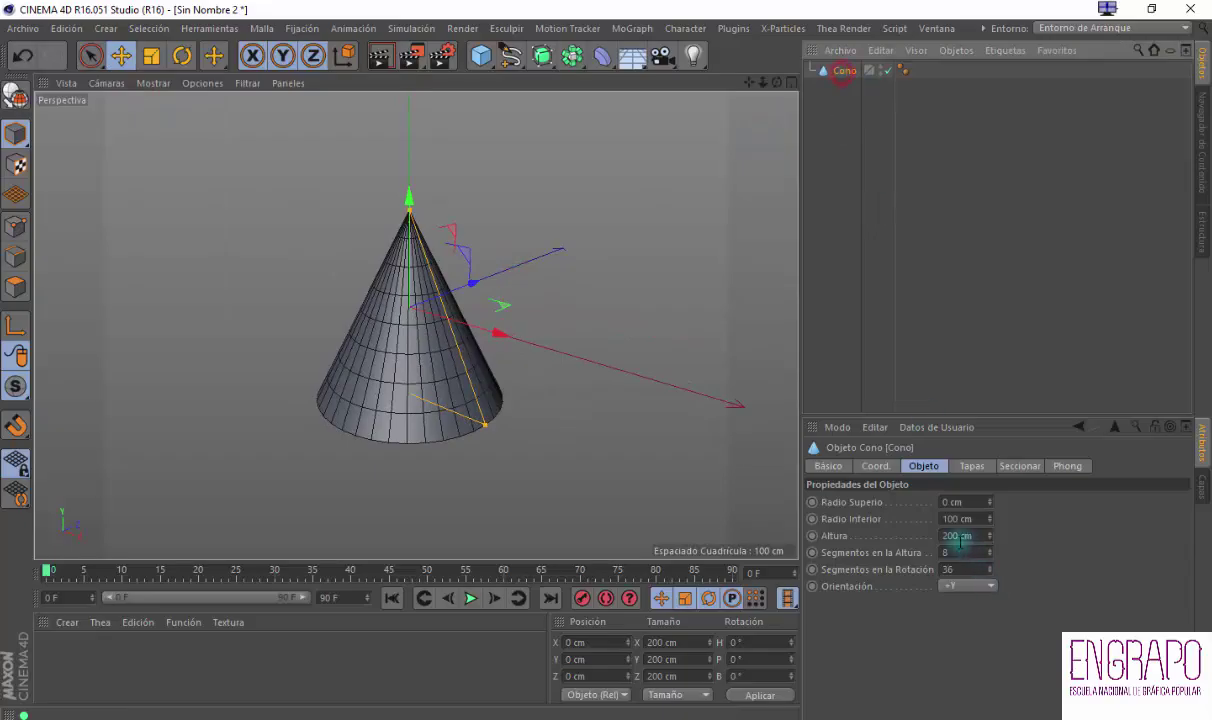
left_click(962, 552)
type("123")
key("Return")
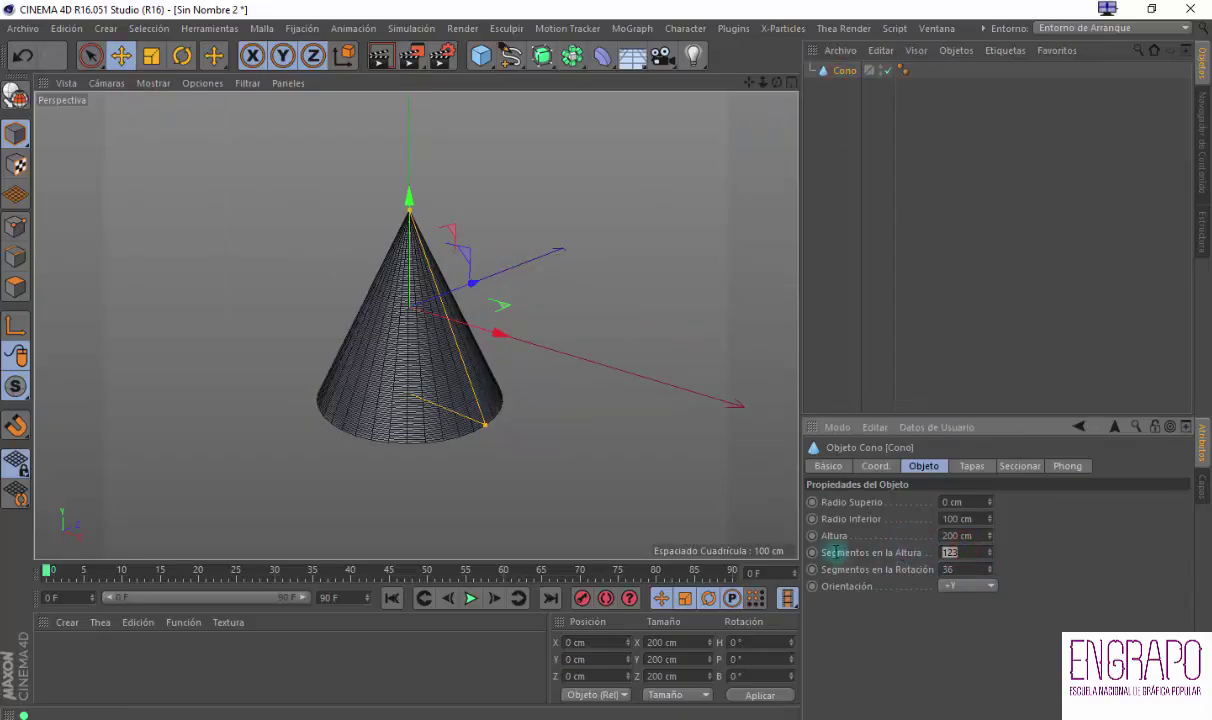
Set the cone's height segments to 20 and its rotation segments to 50
type("20")
key("Return")
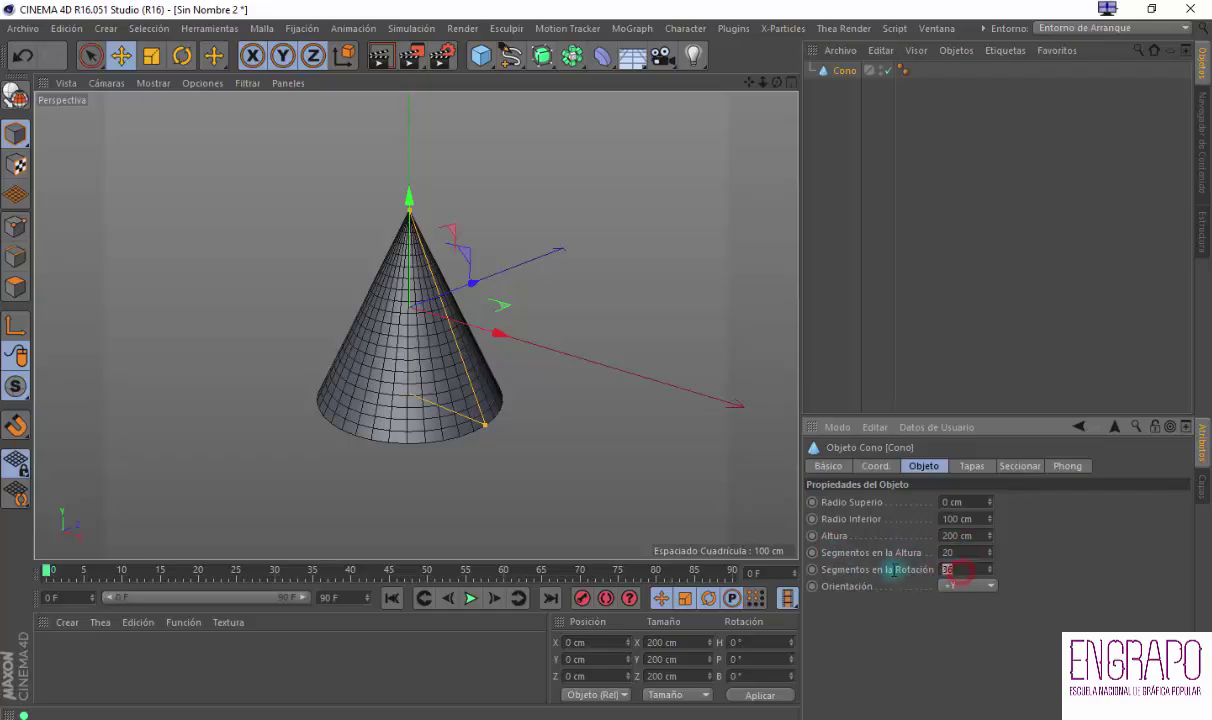
type("40")
key("Return")
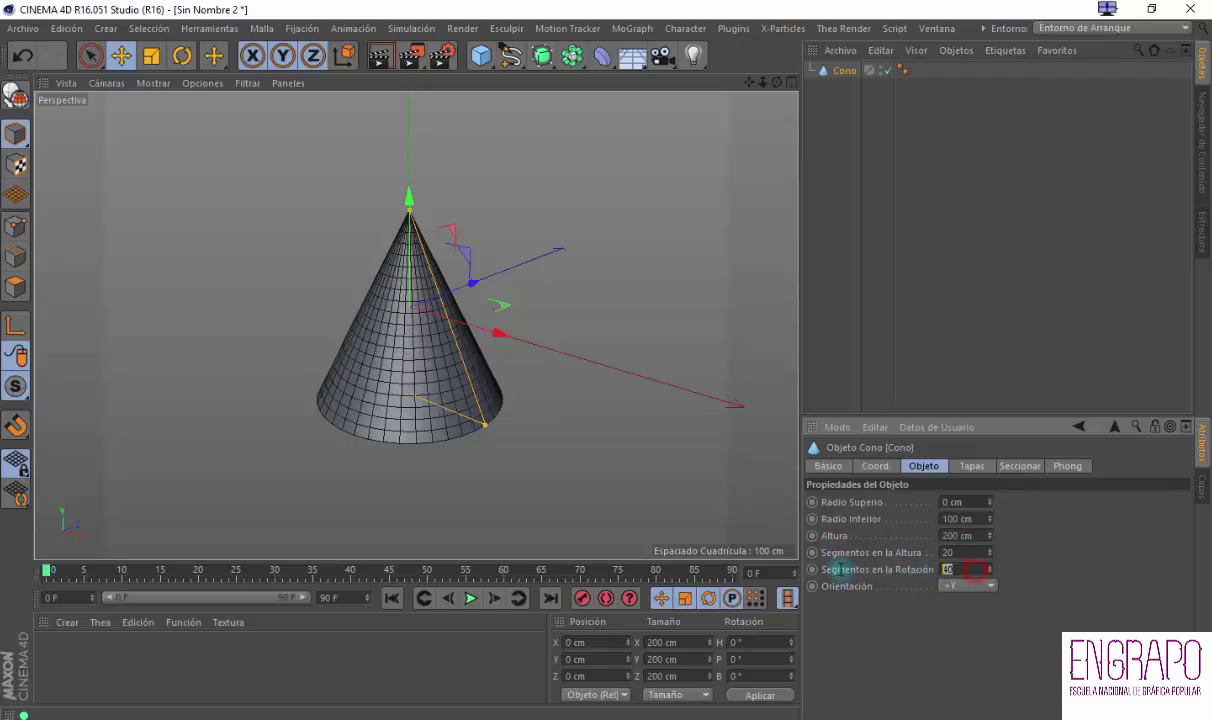
type("50")
key("Return")
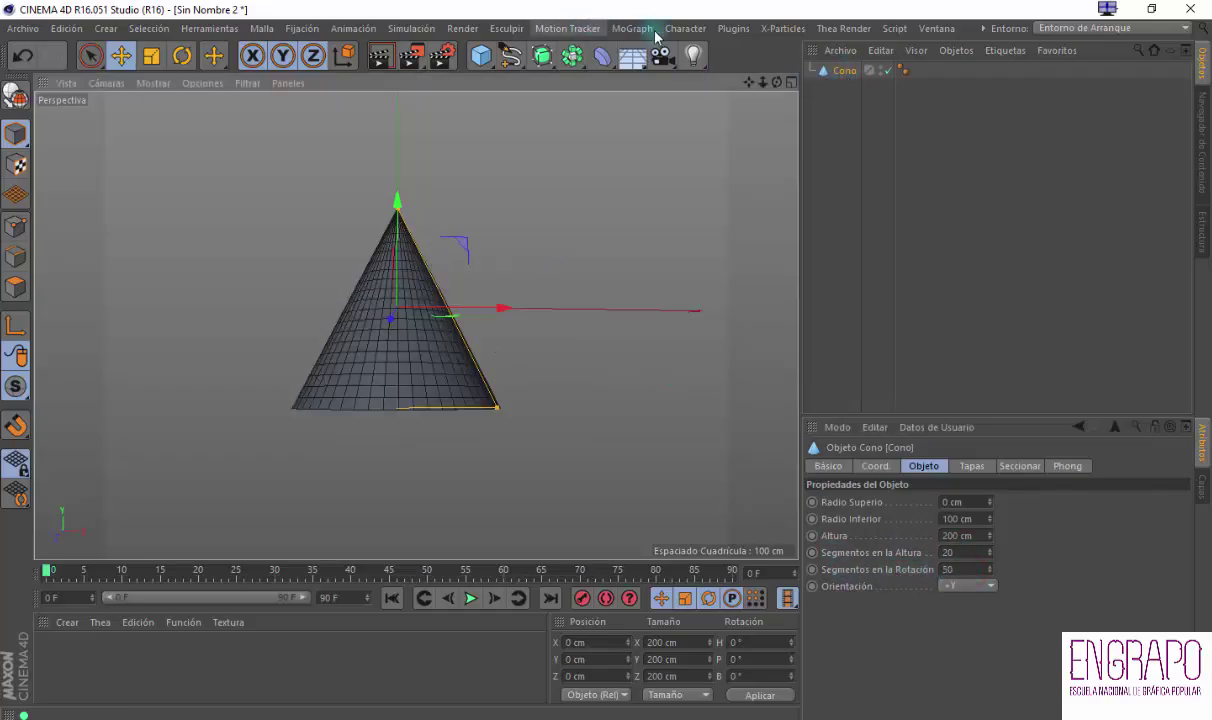
Add a PolyFX object and make it a child of the cone
left_click(639, 30)
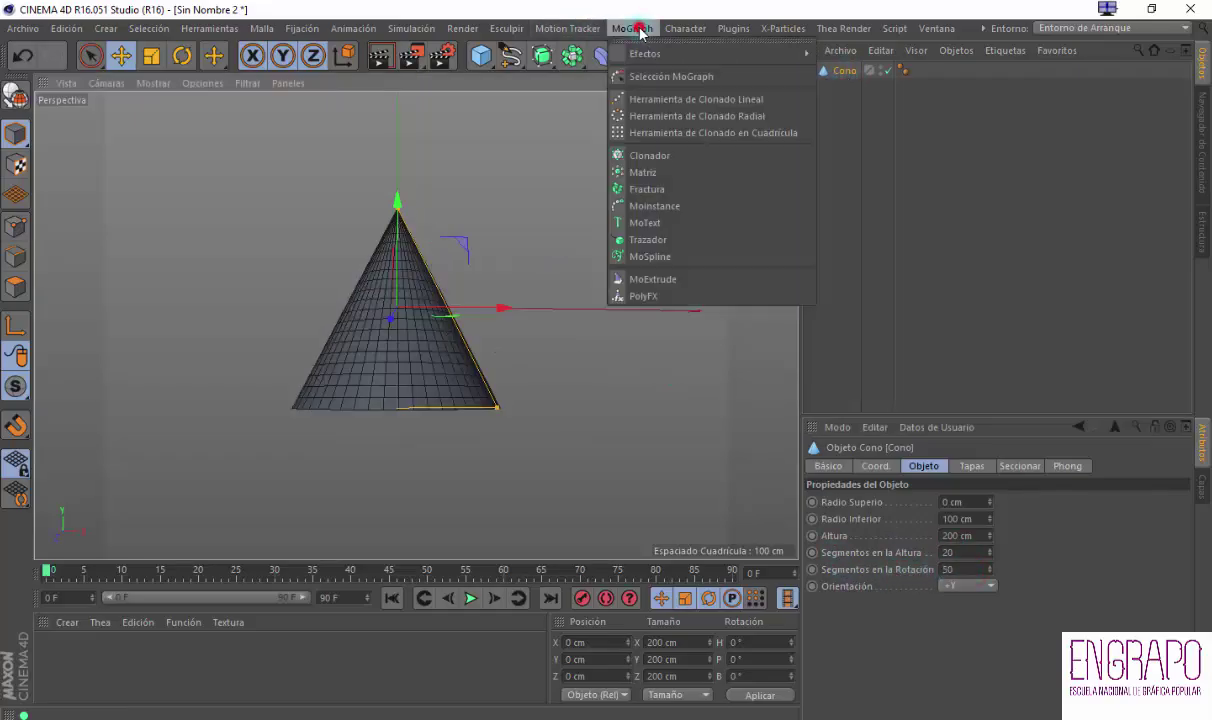
left_click(647, 297)
left_click(875, 139)
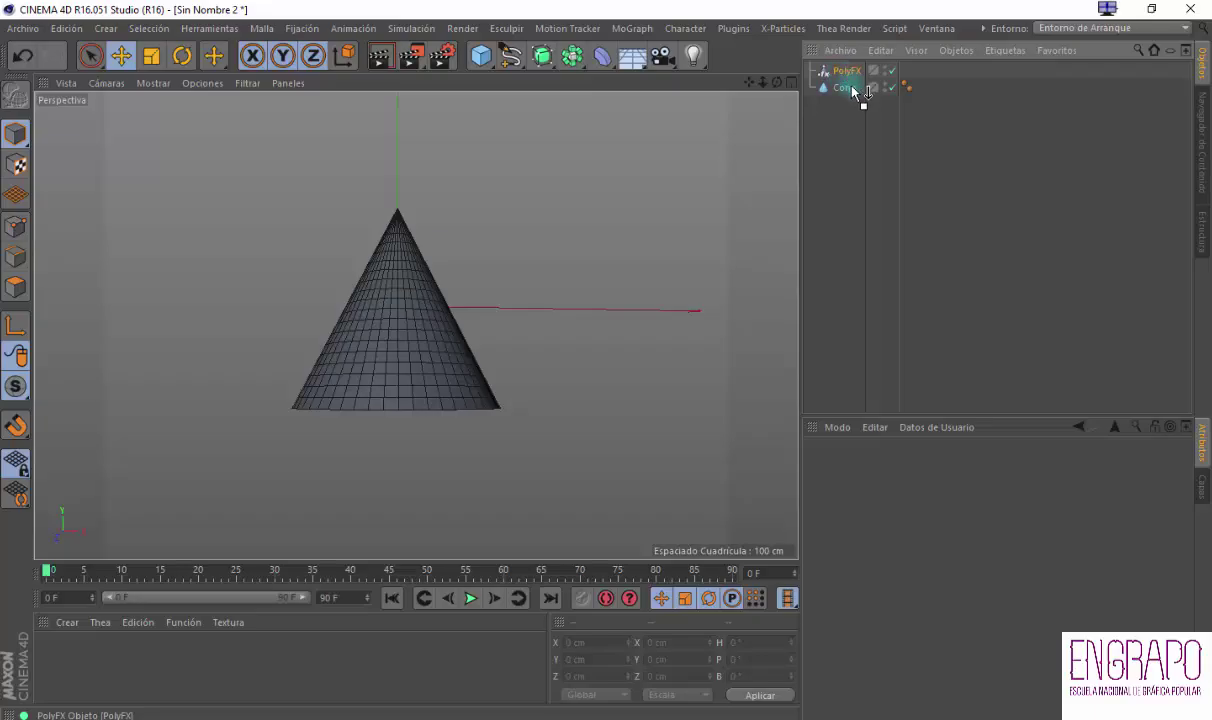
left_click_drag(848, 93, 843, 90)
left_click(860, 130)
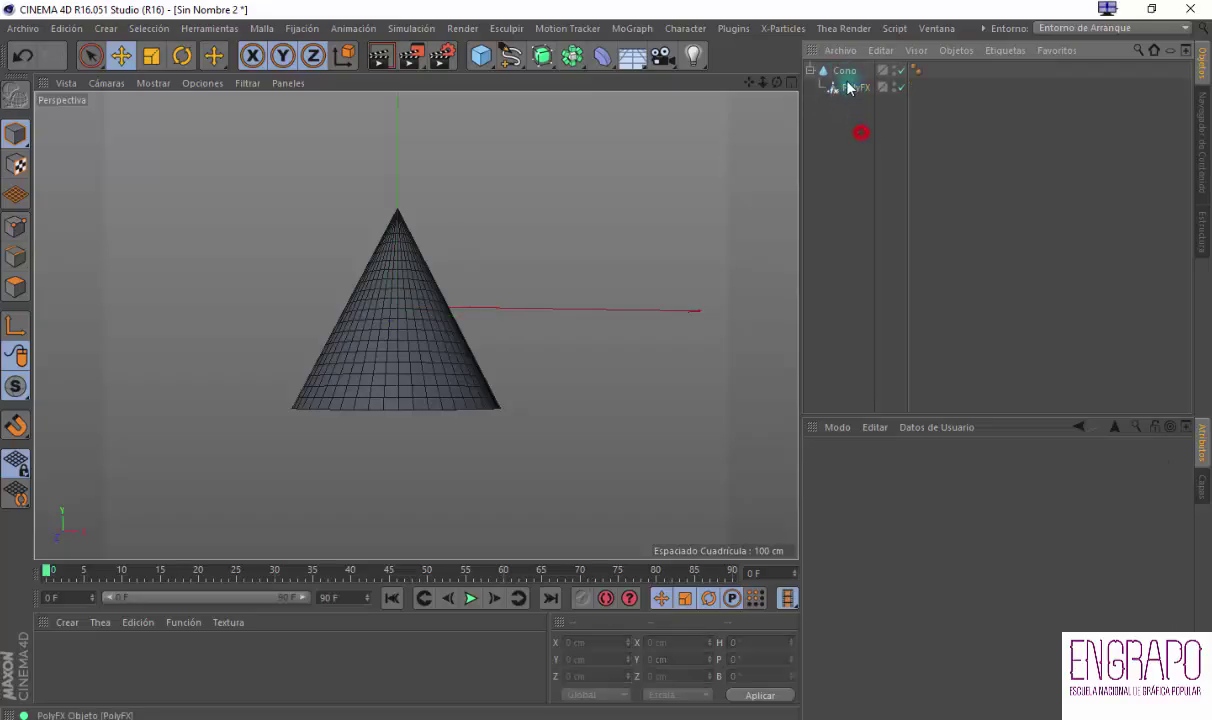
Add an Aleatorio (Random) effector linked to the cone's PolyFX
left_click(849, 86)
left_click(848, 71)
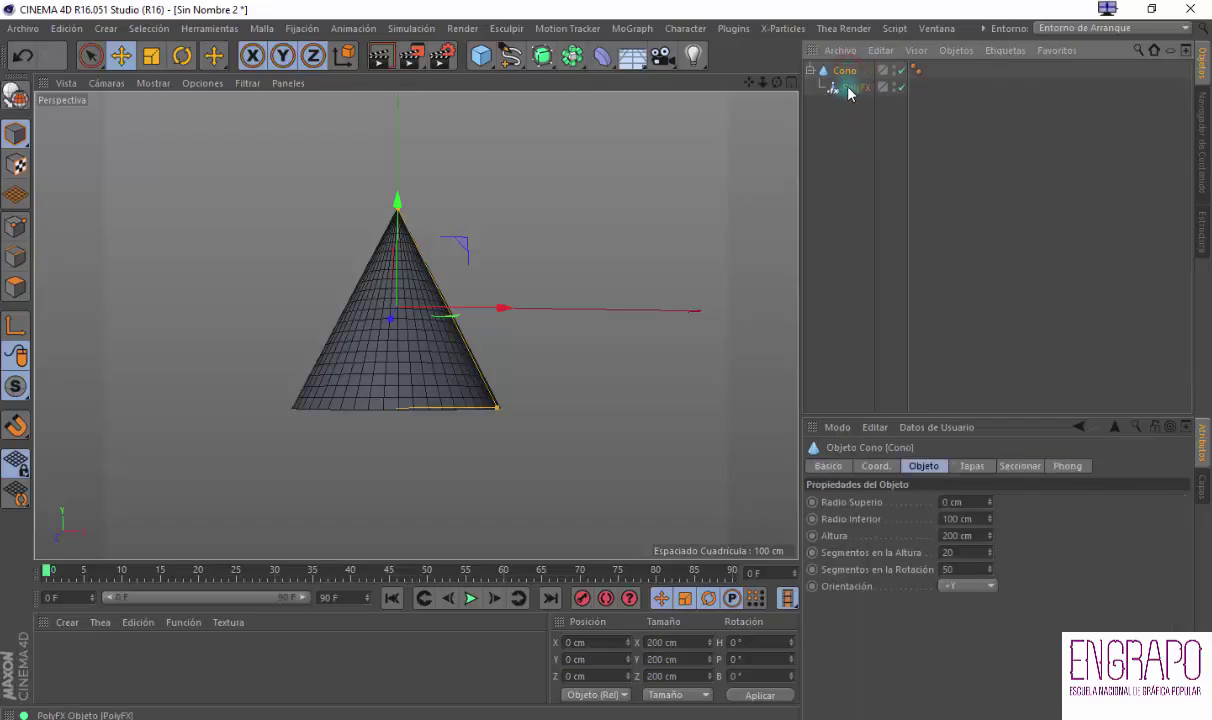
left_click(849, 88)
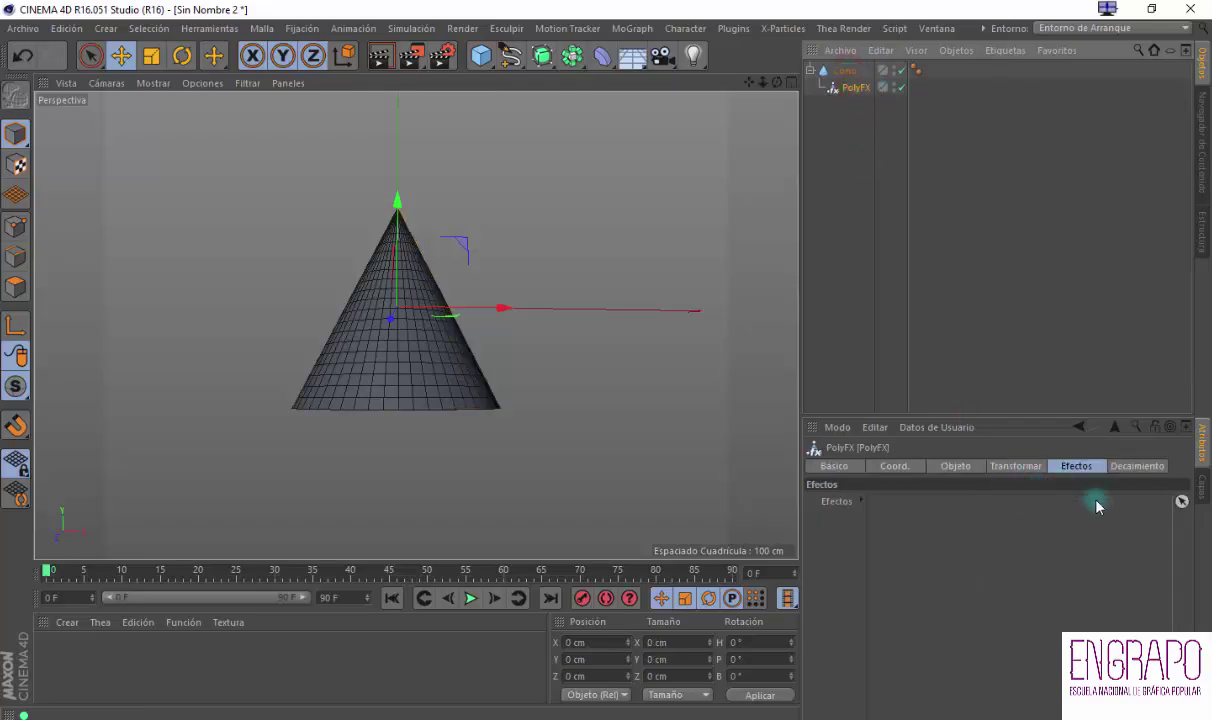
left_click_drag(571, 356, 512, 414, "alt")
left_click(864, 86)
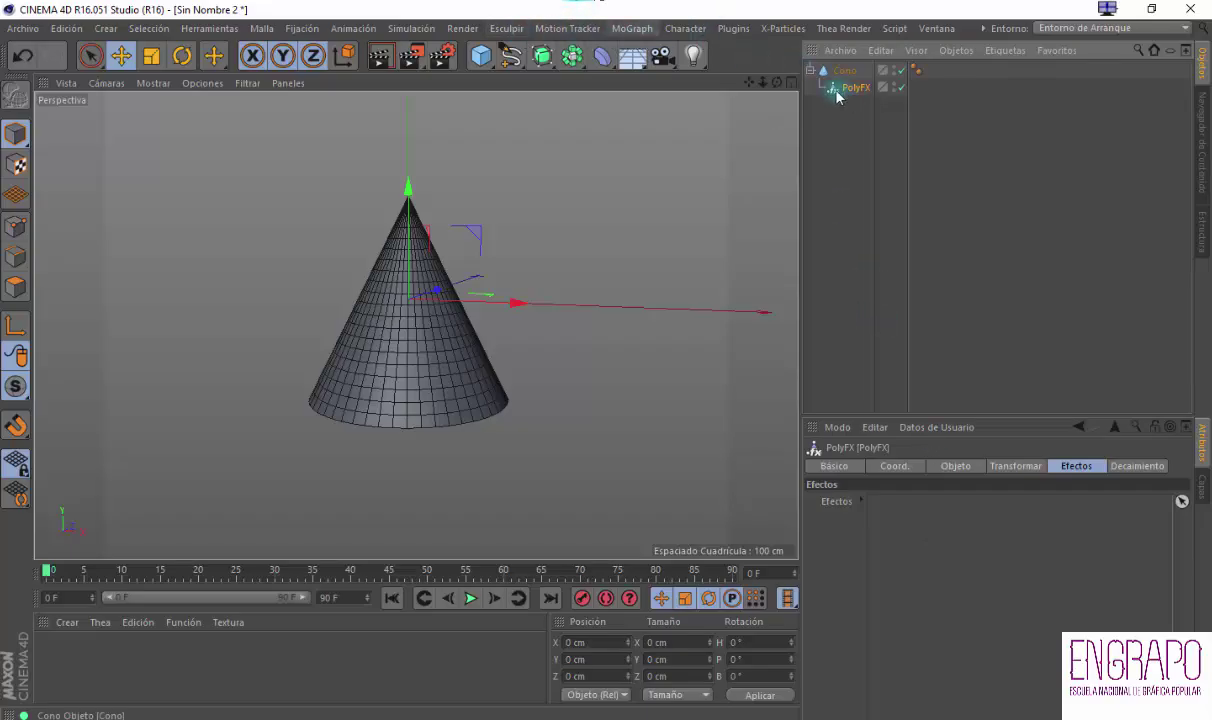
left_click(632, 28)
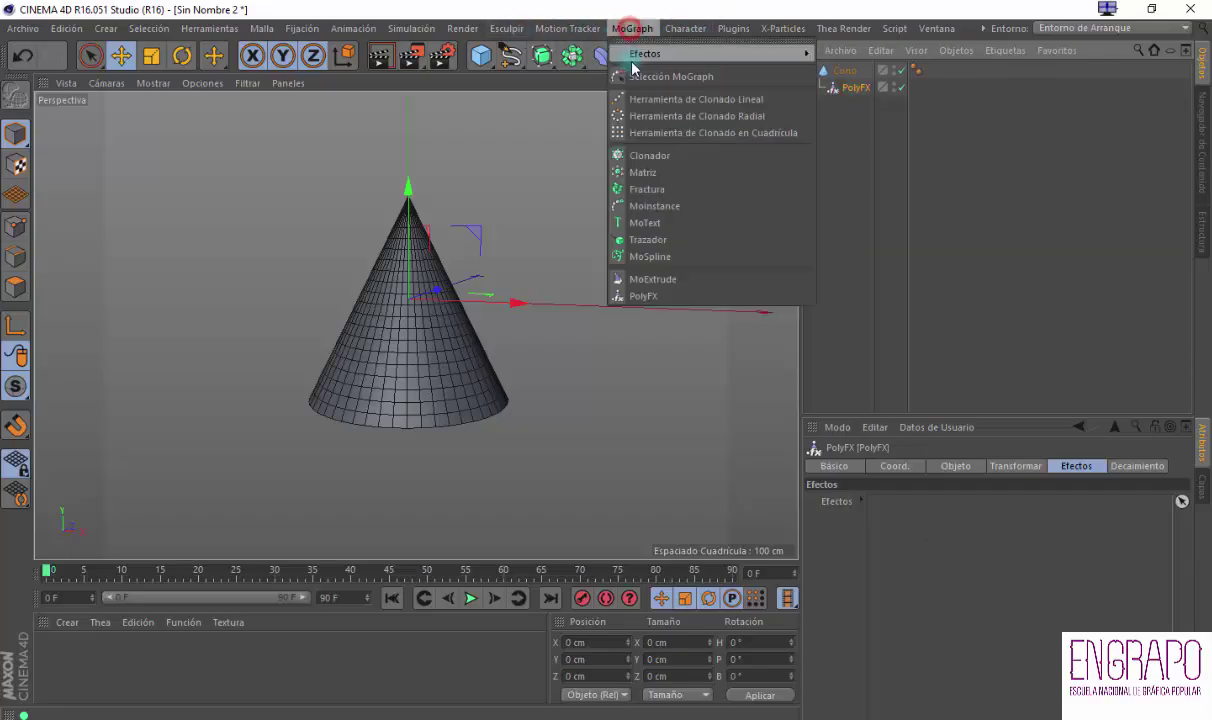
mouse_move(650, 53)
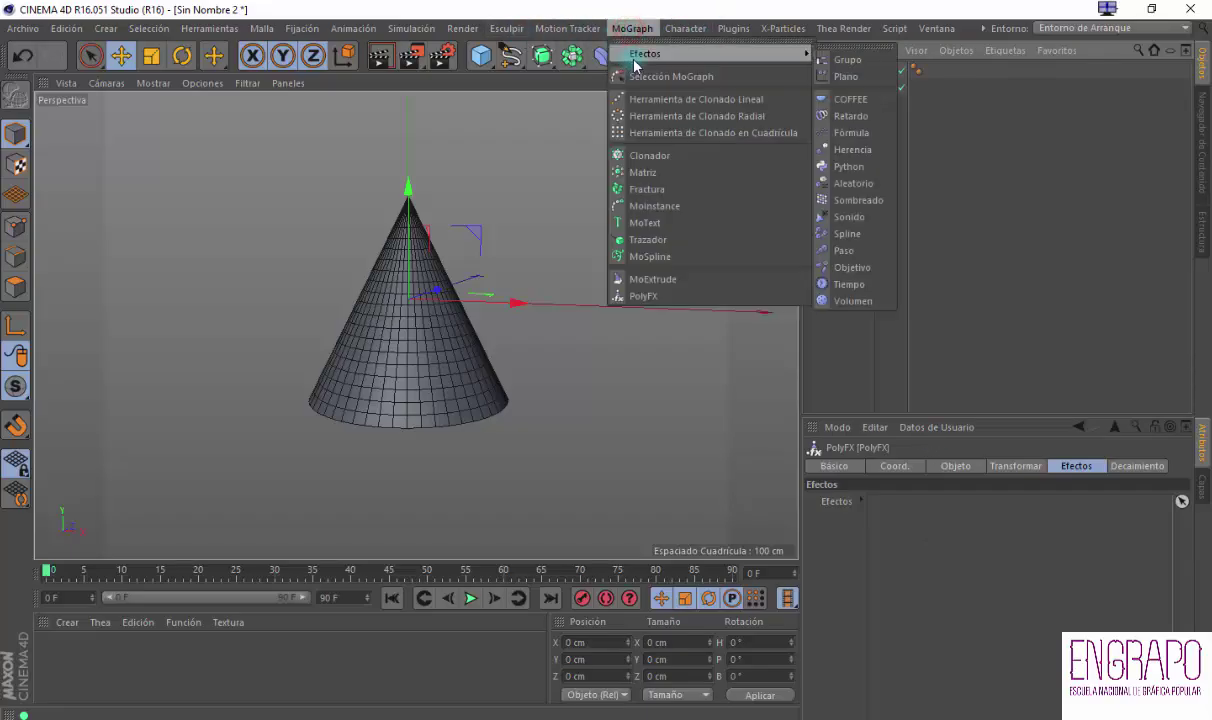
left_click(855, 184)
Toggle the Aleatorio effector off and on to compare the intact cone with its scattered polygons
left_click_drag(544, 340, 790, 150, "alt")
left_click(904, 70)
left_click(904, 70)
left_click(904, 70)
left_click(904, 70)
left_click_drag(505, 245, 422, 345, "alt")
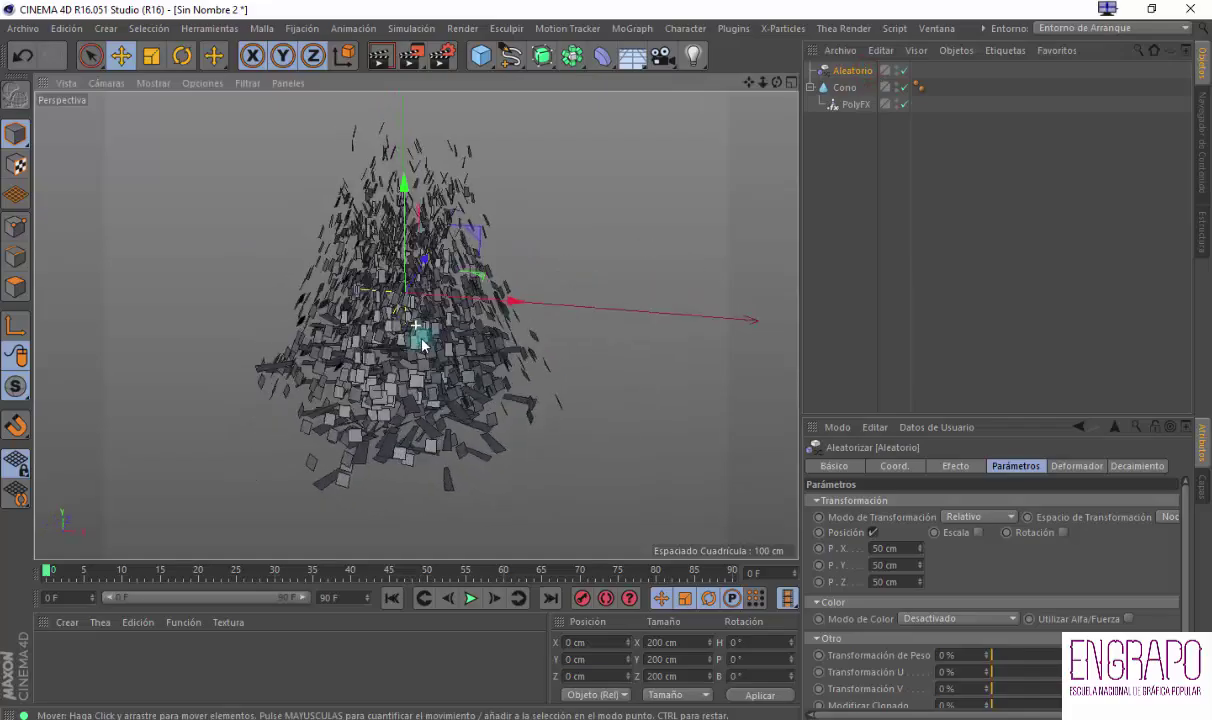
Review the PolyFX's assigned effects, the Aleatorio parameters and the available MoGraph effectors
left_click(853, 104)
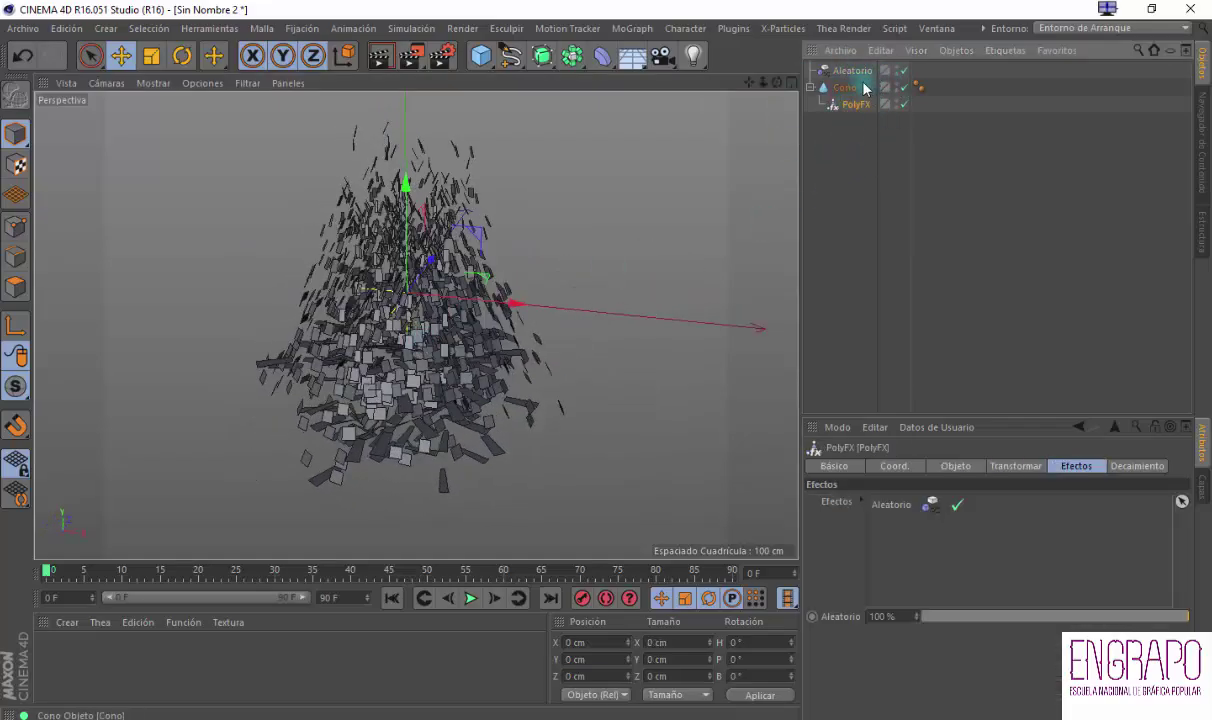
left_click(857, 69)
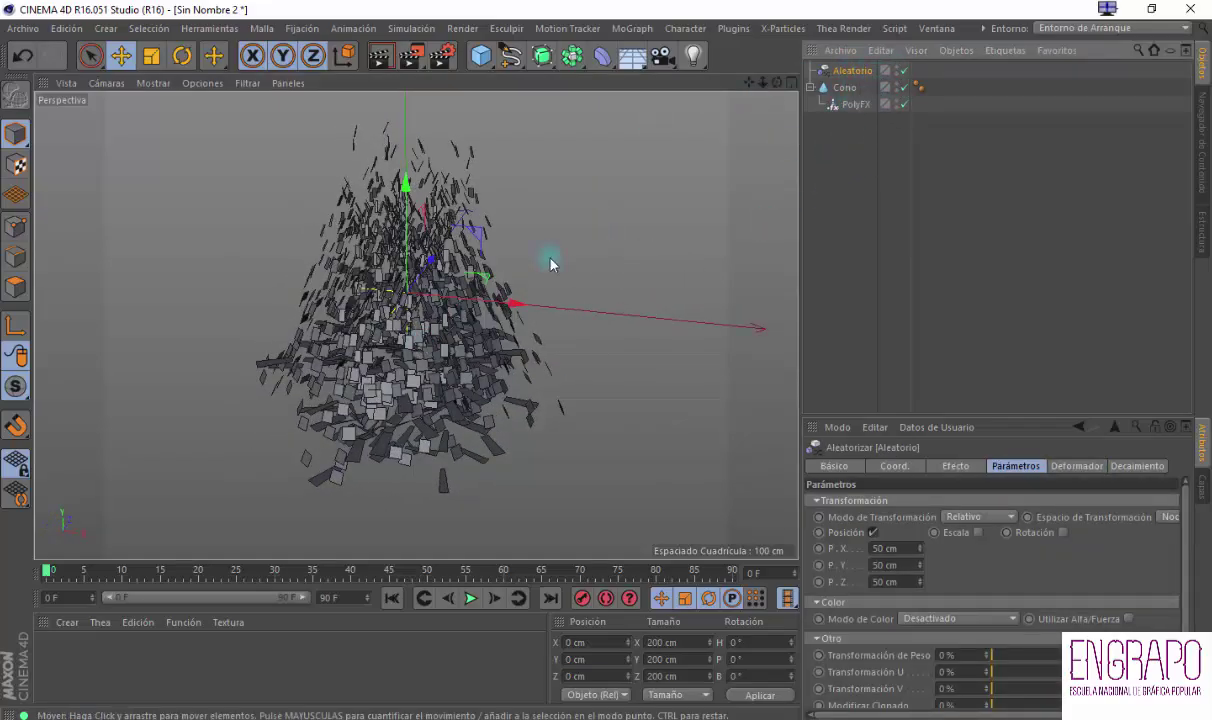
left_click(850, 105)
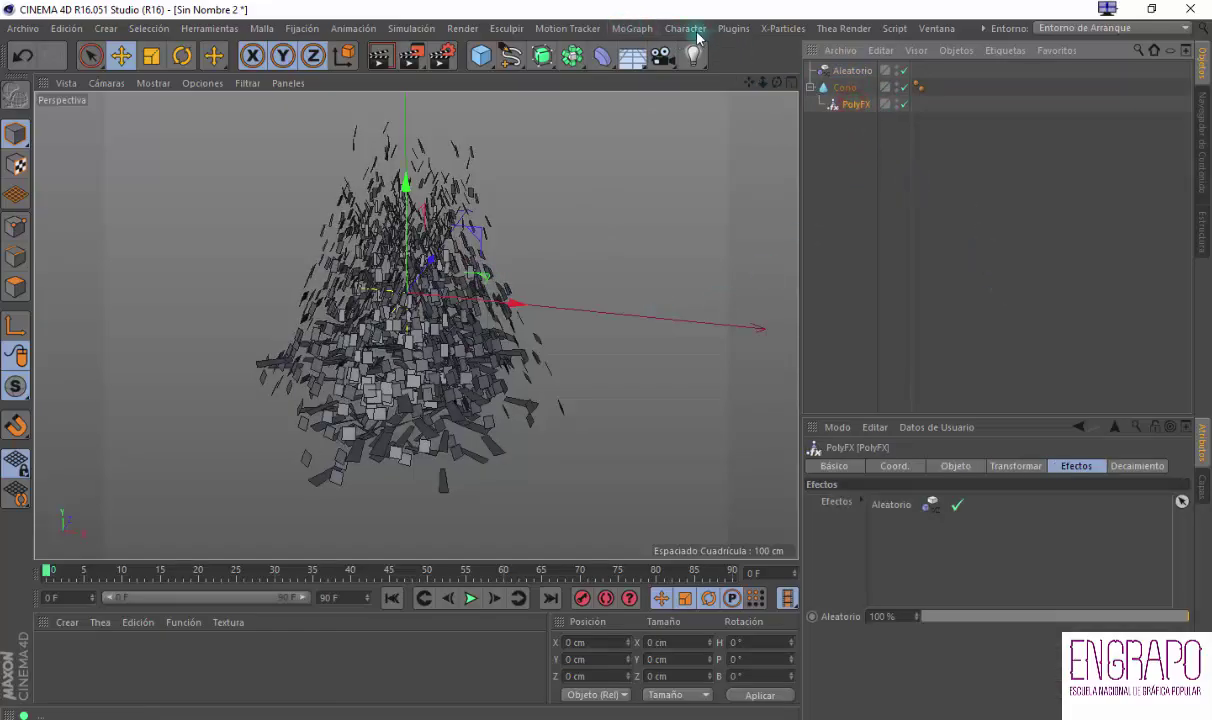
left_click(628, 28)
mouse_move(640, 53)
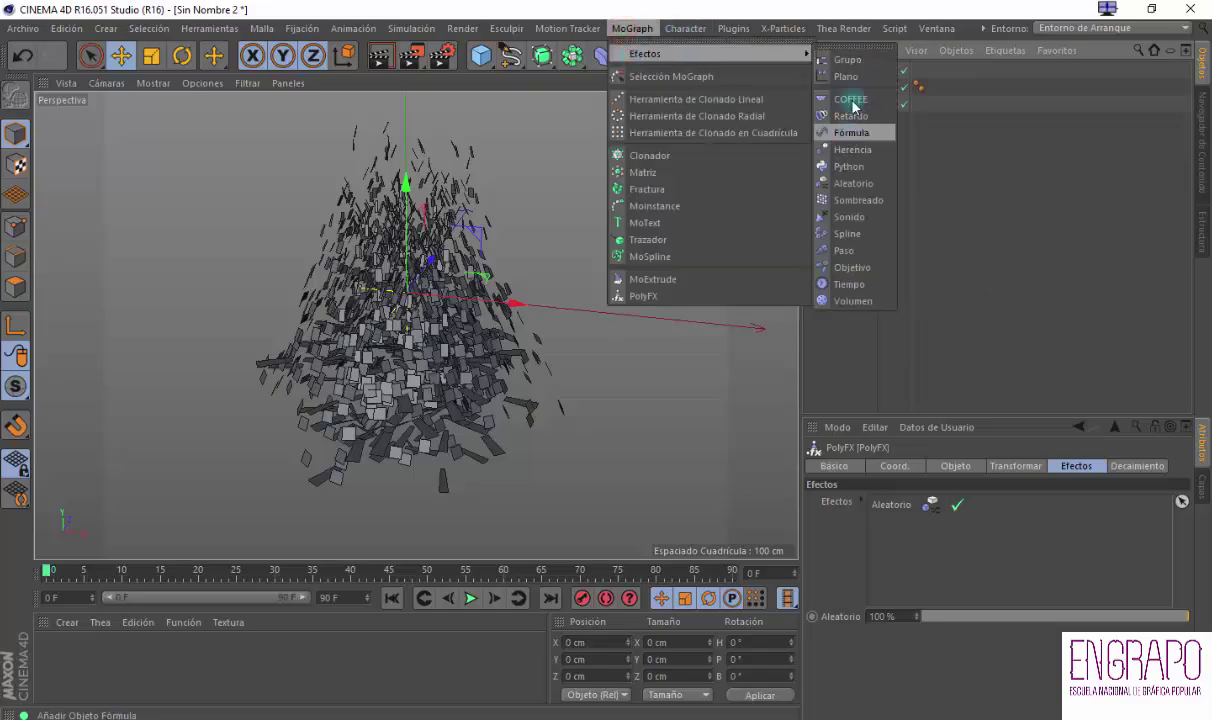
left_click(961, 160)
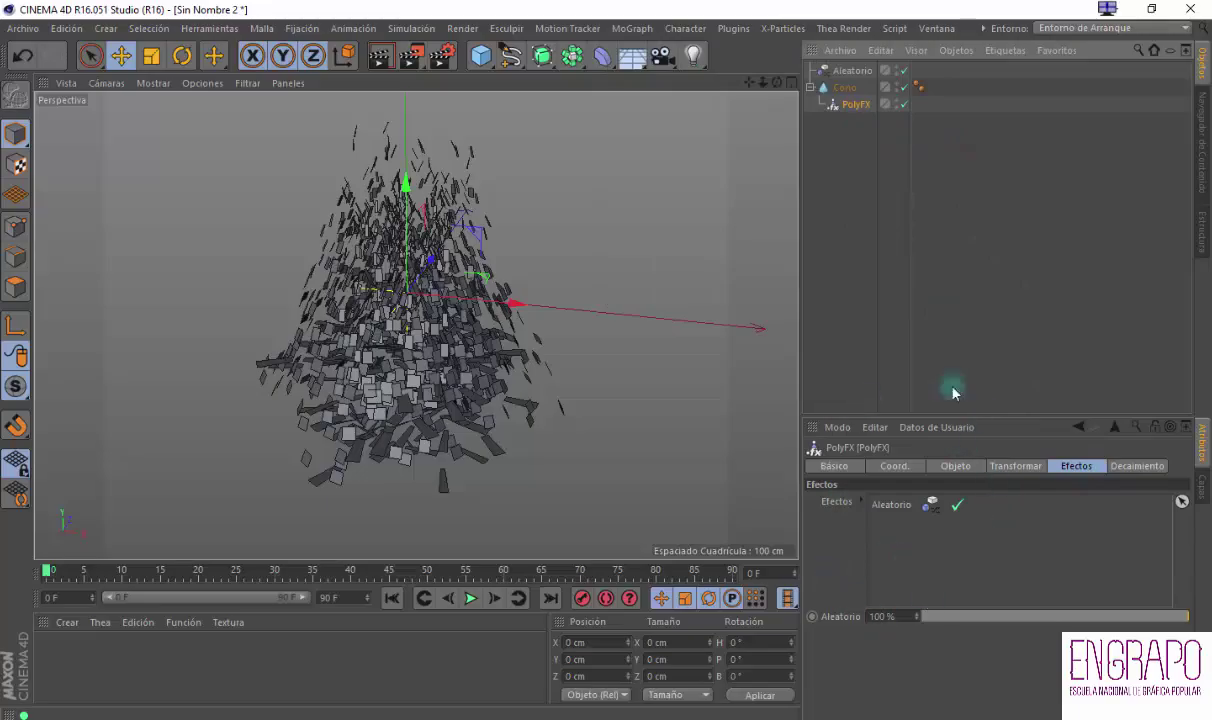
Move the Aleatorio effector along the X axis to about -25 cm
left_click(866, 200)
left_click_drag(449, 346, 370, 417, "alt")
scroll(370, 417, "up", 3)
left_click_drag(395, 352, 641, 306, "alt")
scroll(503, 306, "down", 3)
left_click(846, 155)
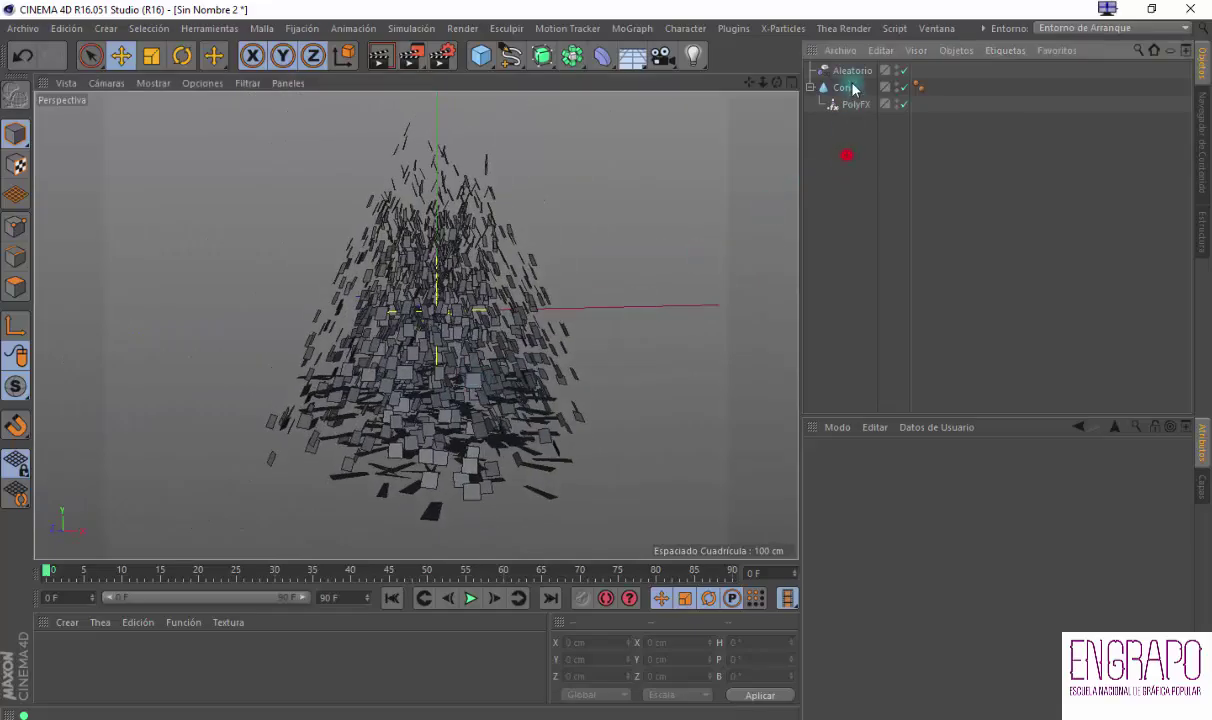
left_click(854, 71)
left_click_drag(568, 352, 457, 416, "alt")
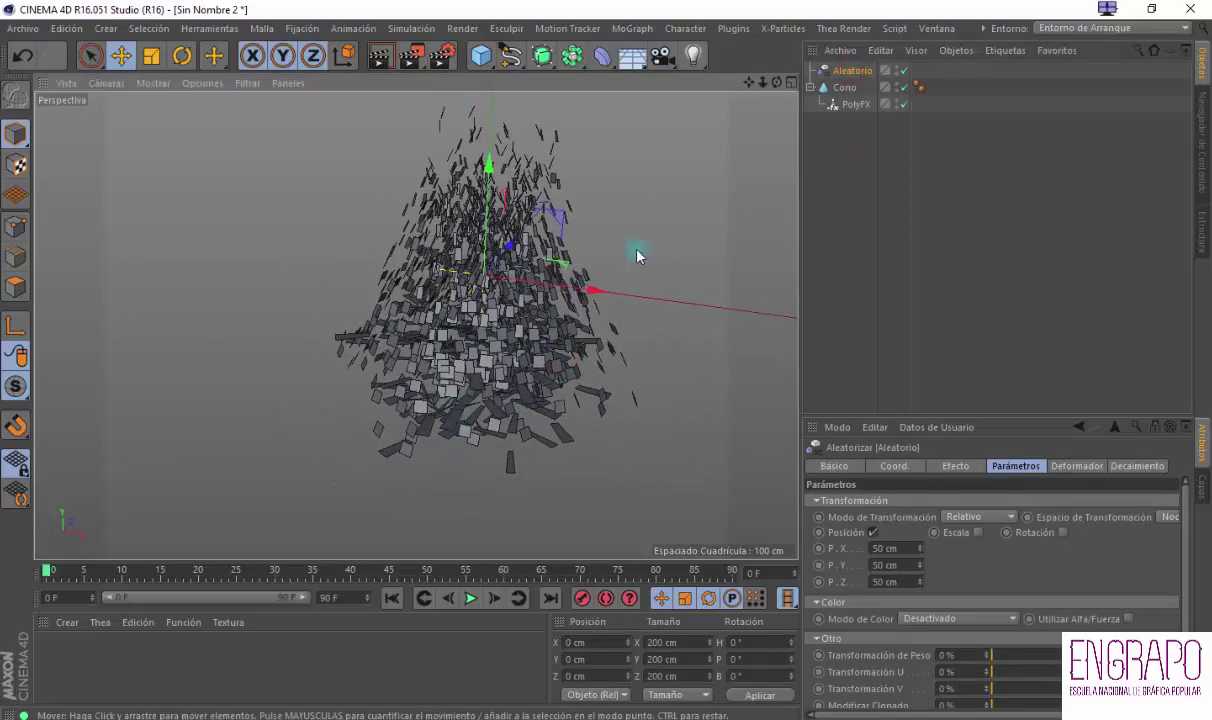
left_click_drag(594, 295, 568, 287)
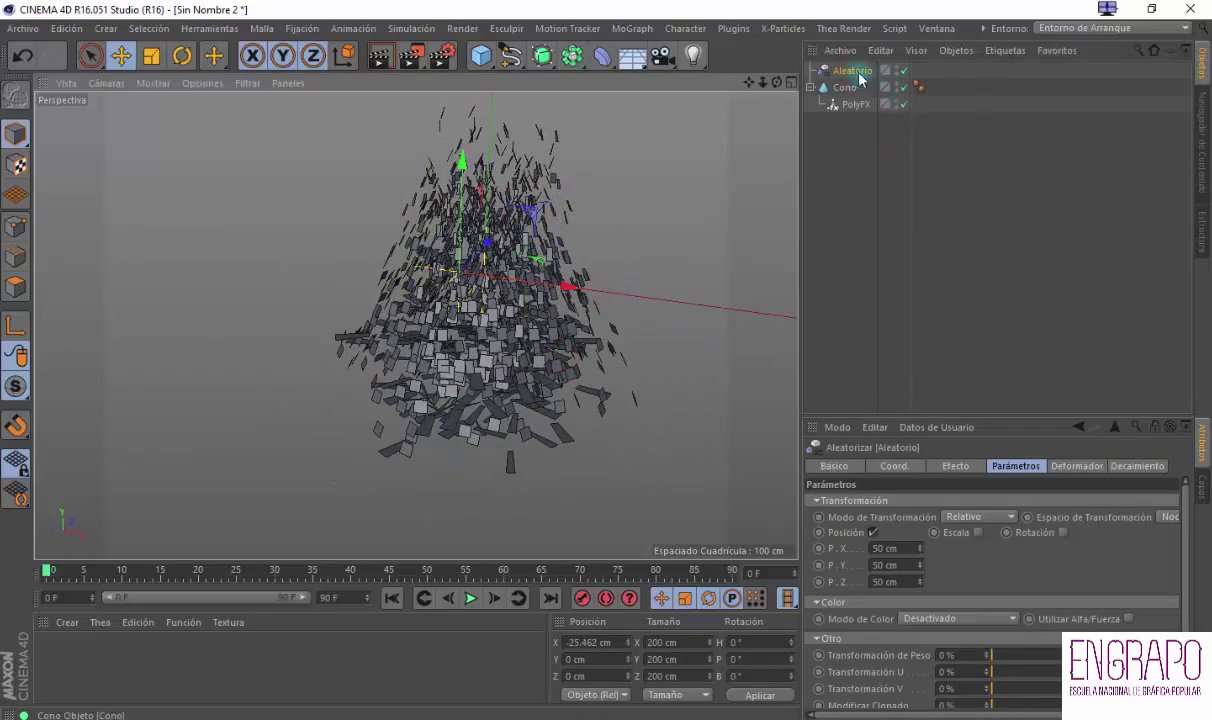
Examine the settings of PolyFX, the cone and the Aleatorio effector, and browse the MoGraph objects
left_click(849, 103)
left_click(843, 89)
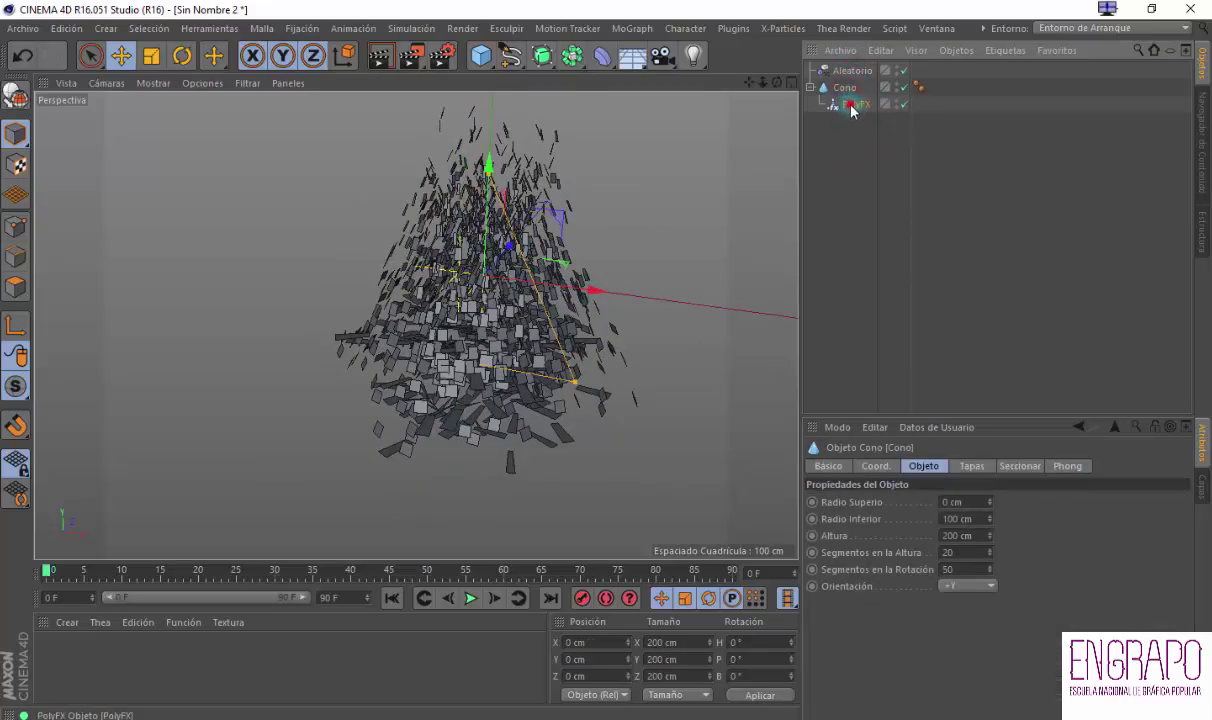
left_click(851, 106)
left_click(632, 28)
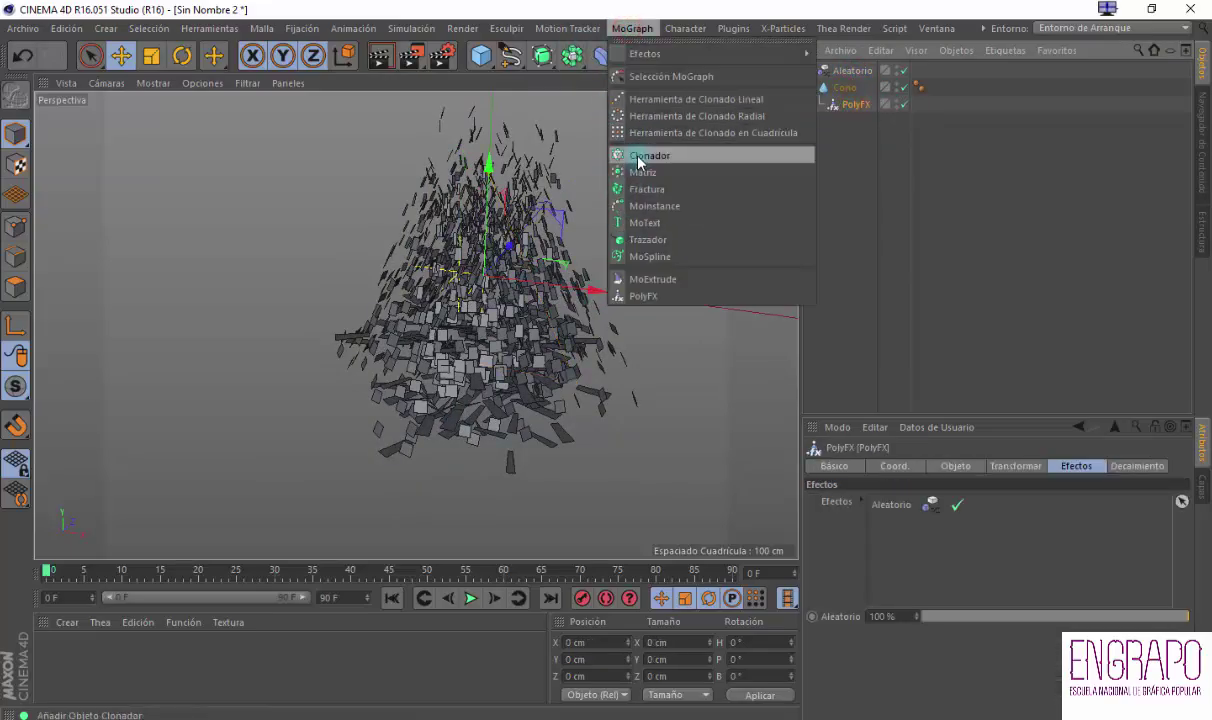
left_click(905, 211)
left_click(855, 71)
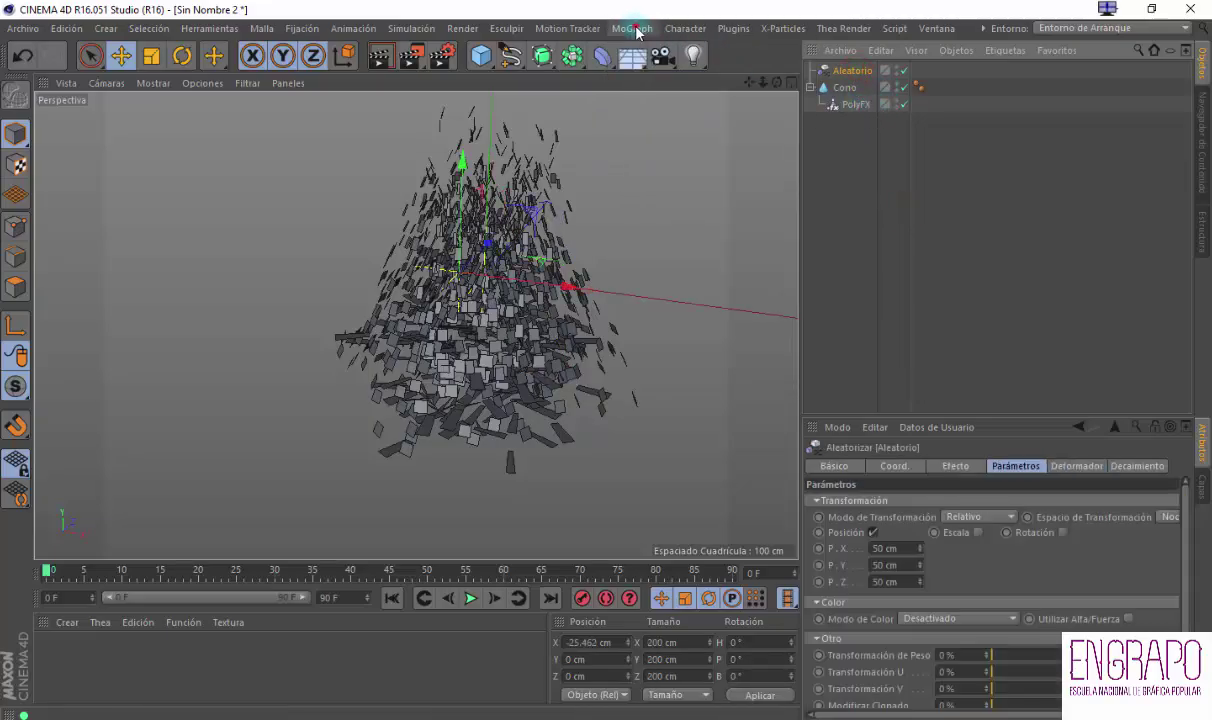
left_click(634, 29)
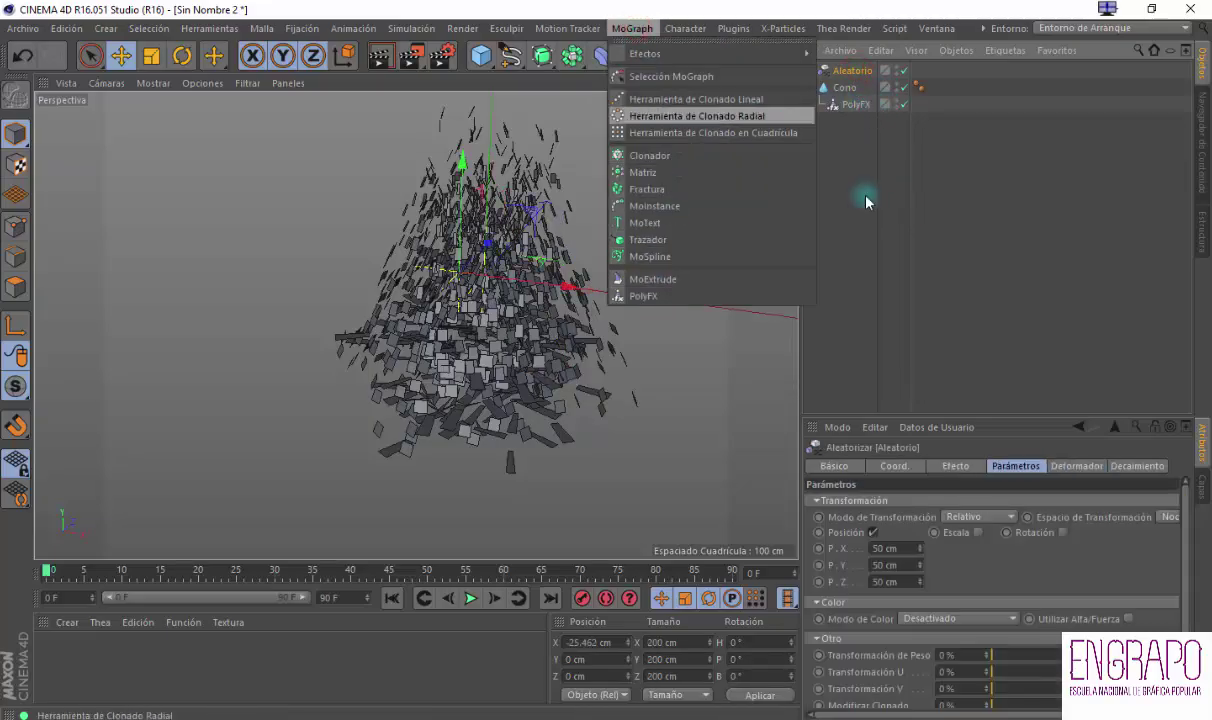
left_click(855, 162)
Move the Aleatorio effector along the X axis to about -0.3 cm, near the cone's centre, and deselect it
mouse_move(580, 287)
left_mouse_down("alt")
mouse_move(639, 268)
mouse_move(588, 288)
left_mouse_up("alt")
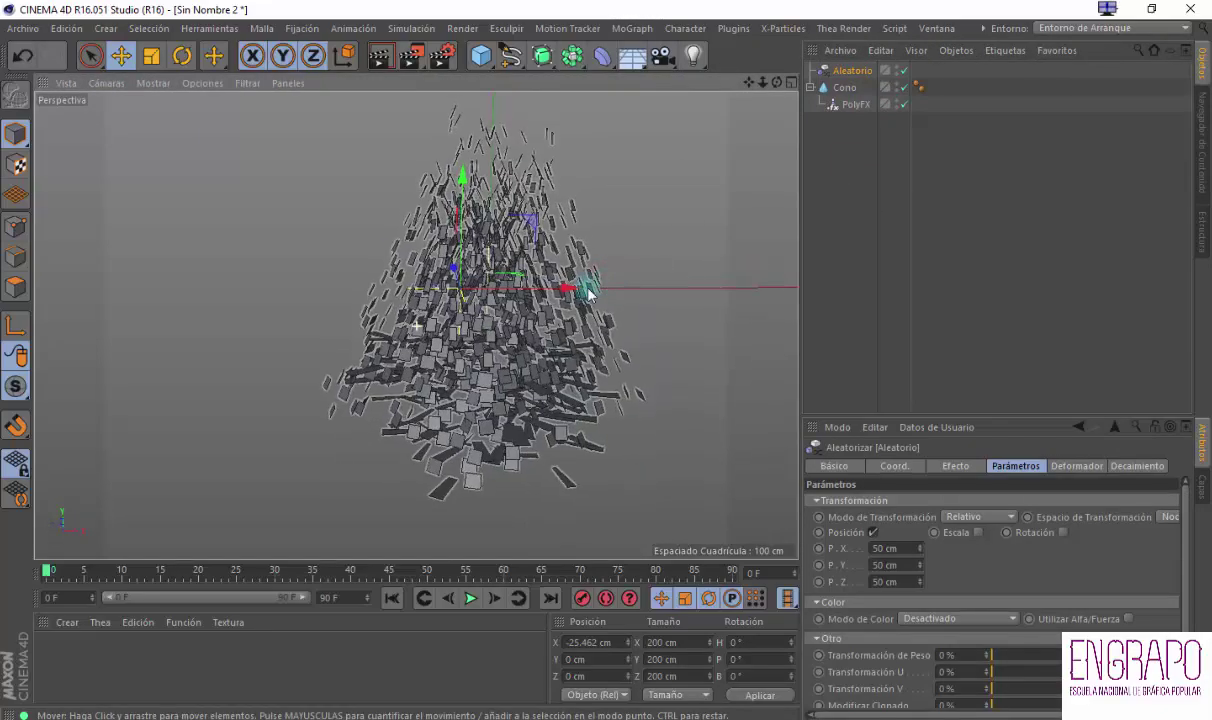
middle_click_drag(588, 292, 500, 314, "alt")
left_click(825, 142)
left_click(833, 70)
left_click_drag(489, 313, 489, 313)
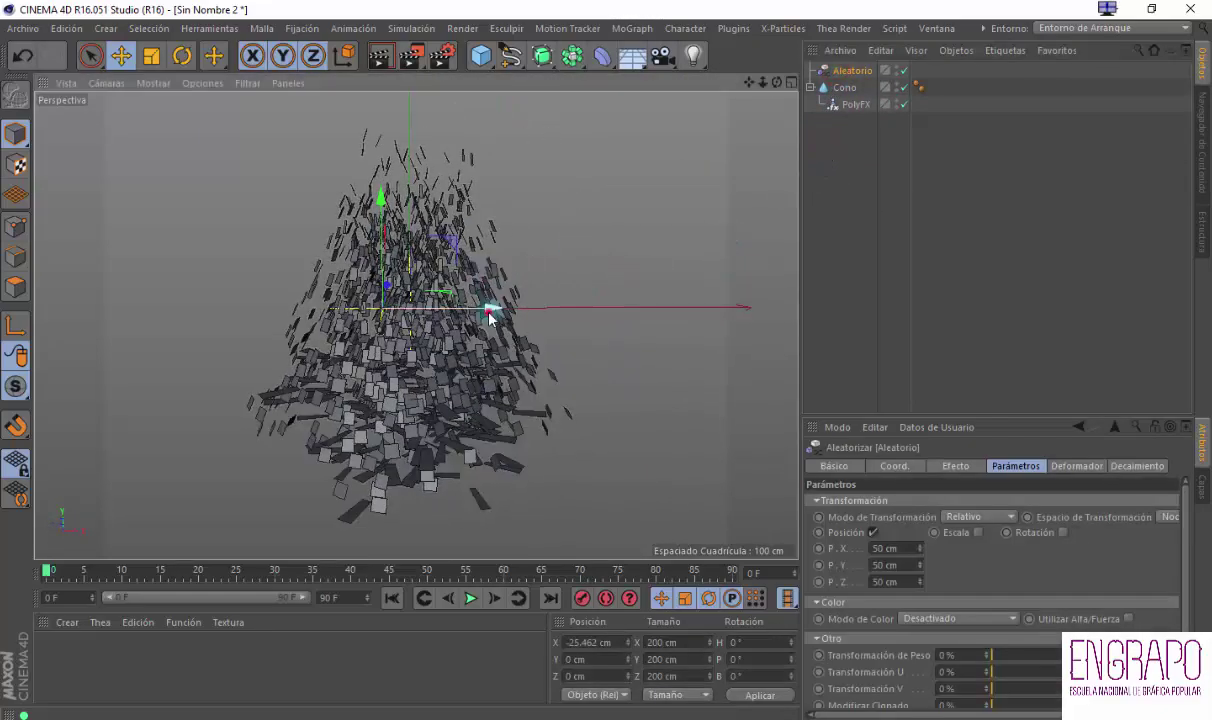
left_click(632, 163)
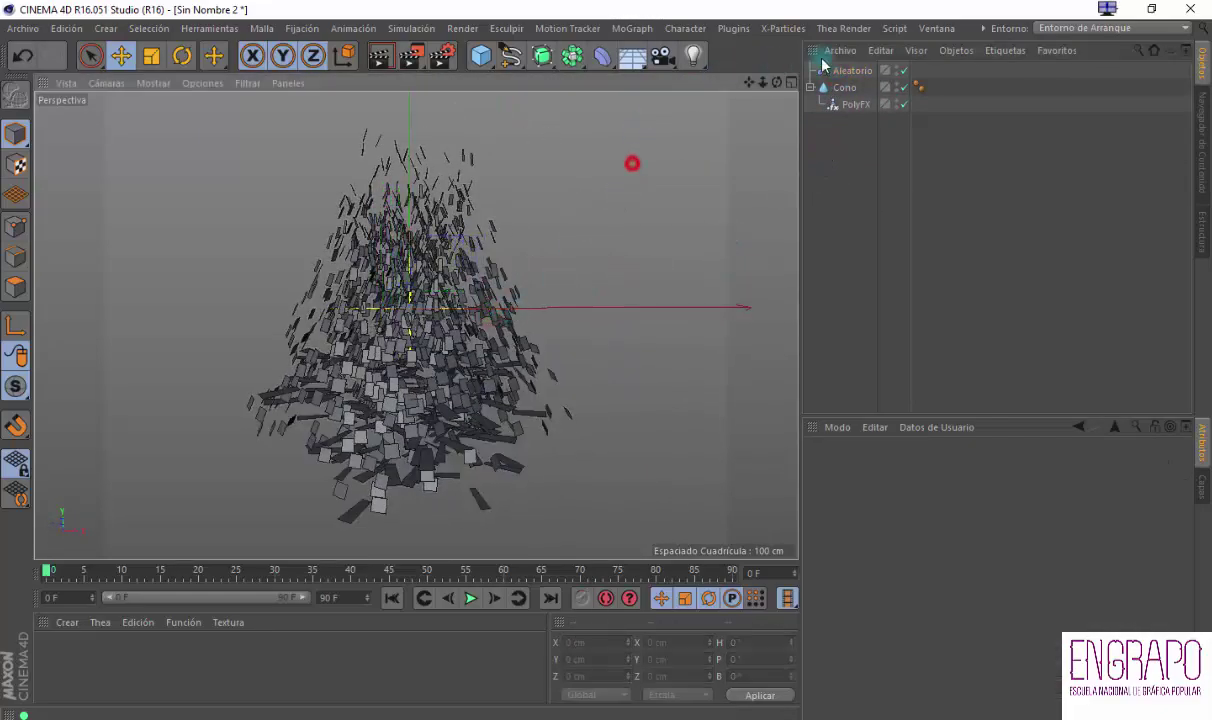
Switch to the preEjercicio1_2.c4d project, scrub the 5 animation, and return to the cone project
left_click(937, 28)
left_click(975, 406)
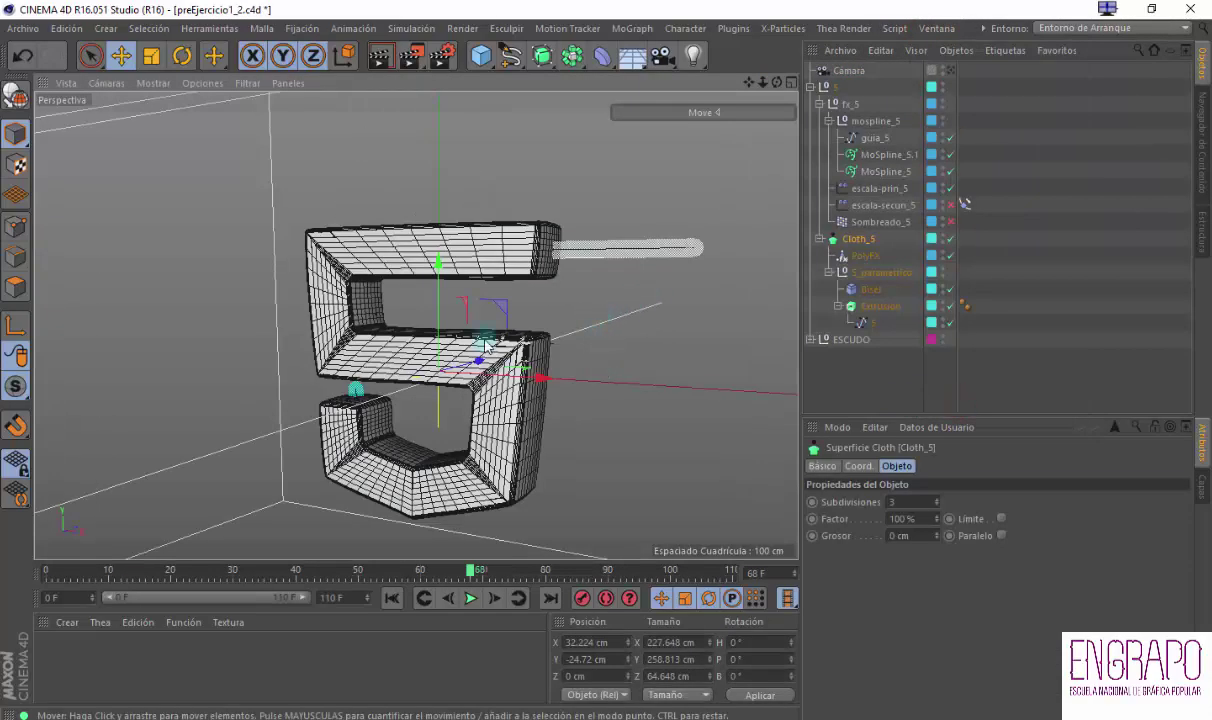
mouse_move(72, 576)
left_mouse_down()
mouse_move(52, 577)
mouse_move(392, 577)
mouse_move(90, 574)
mouse_move(165, 545)
mouse_move(365, 541)
mouse_move(302, 538)
mouse_move(395, 545)
mouse_move(460, 574)
mouse_move(238, 574)
left_mouse_up()
left_click(921, 27)
left_click(960, 391)
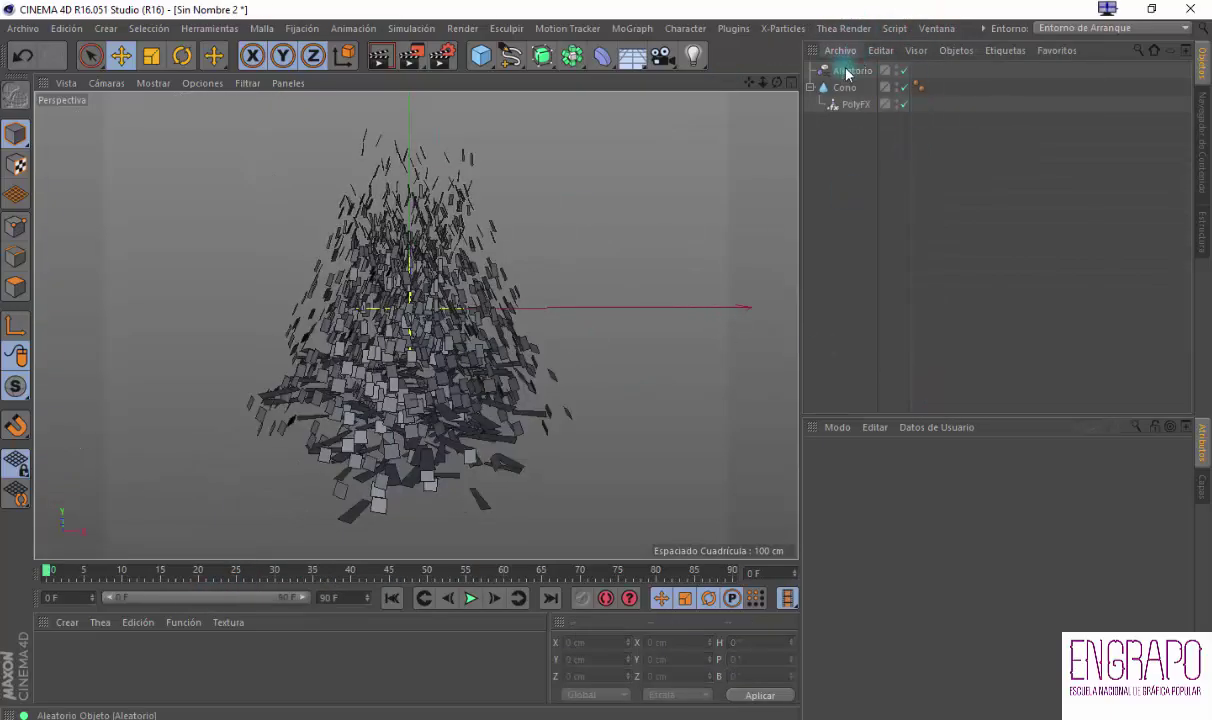
Set the Aleatorio effector's falloff shape to Esfera, enlarging the attribute area to show the falloff settings
left_click(846, 72)
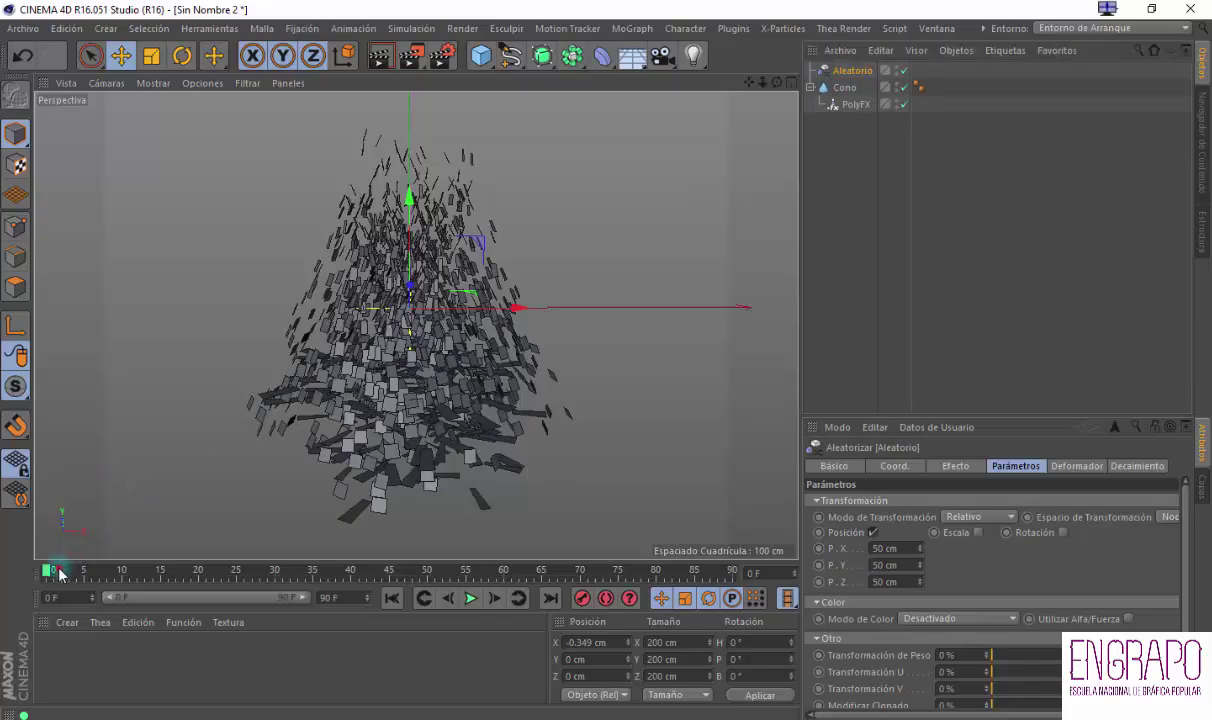
left_click_drag(33, 564, 40, 562)
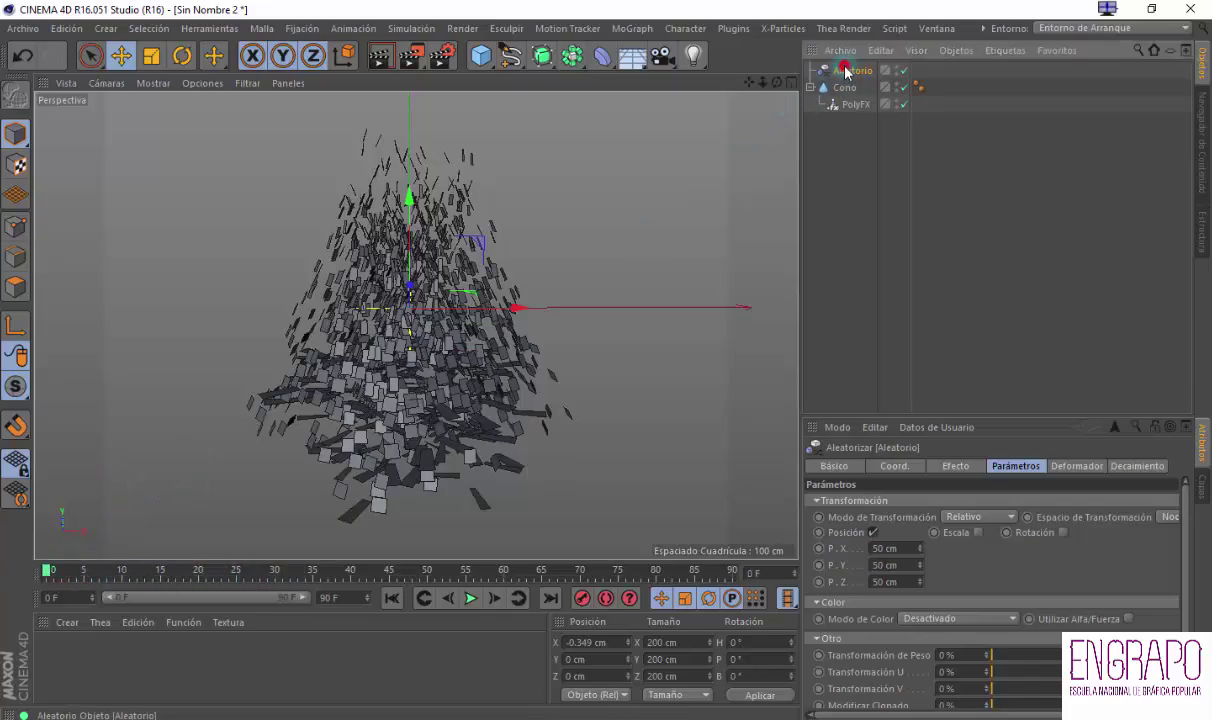
left_click_drag(439, 381, 496, 356, "alt")
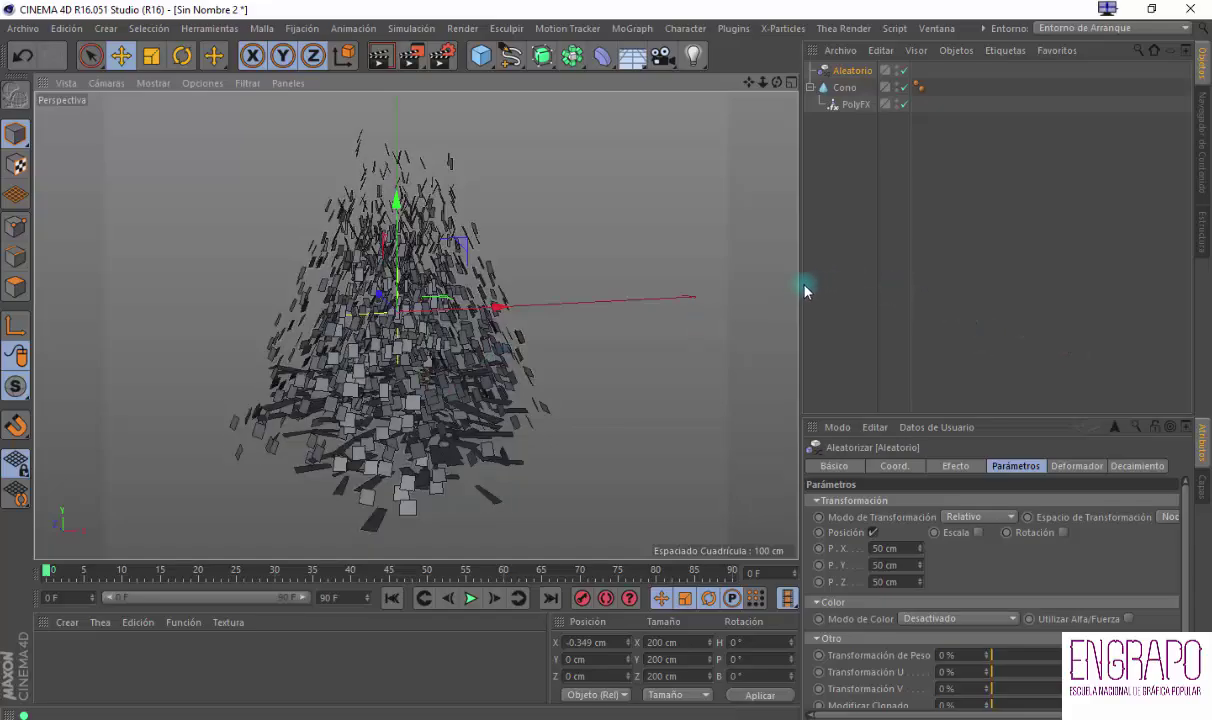
left_click_drag(800, 284, 779, 282)
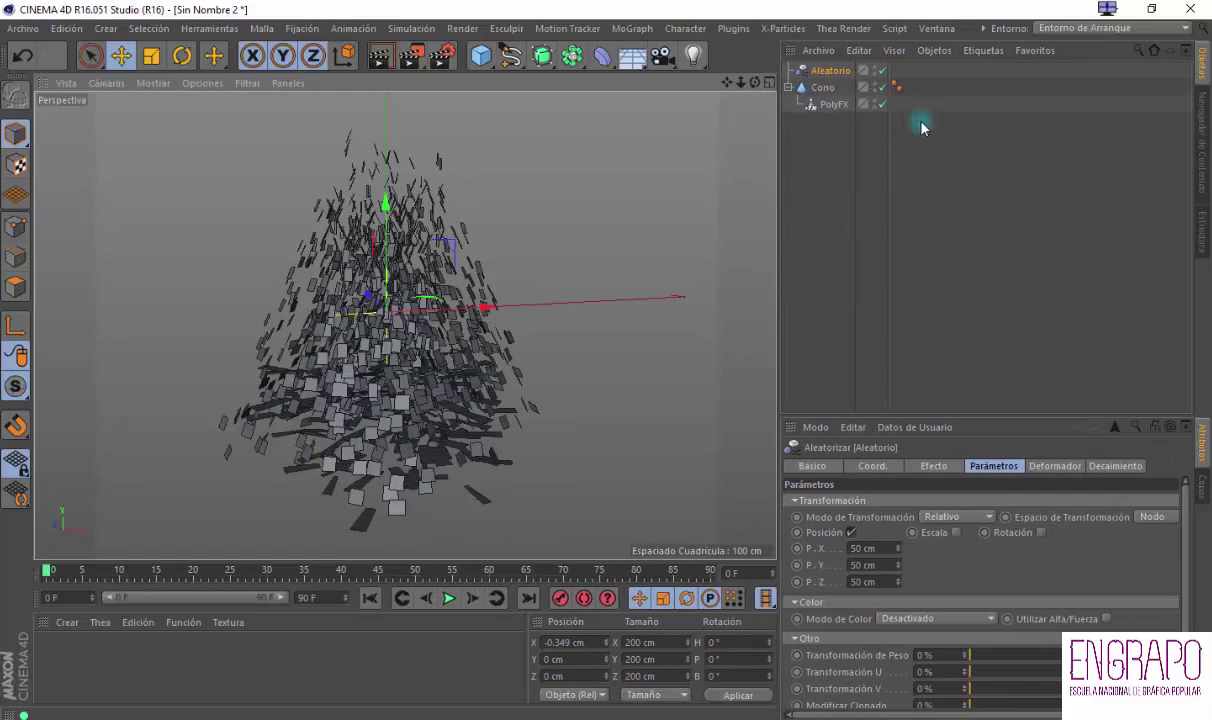
left_click(1108, 467)
left_click_drag(1058, 416, 1060, 325)
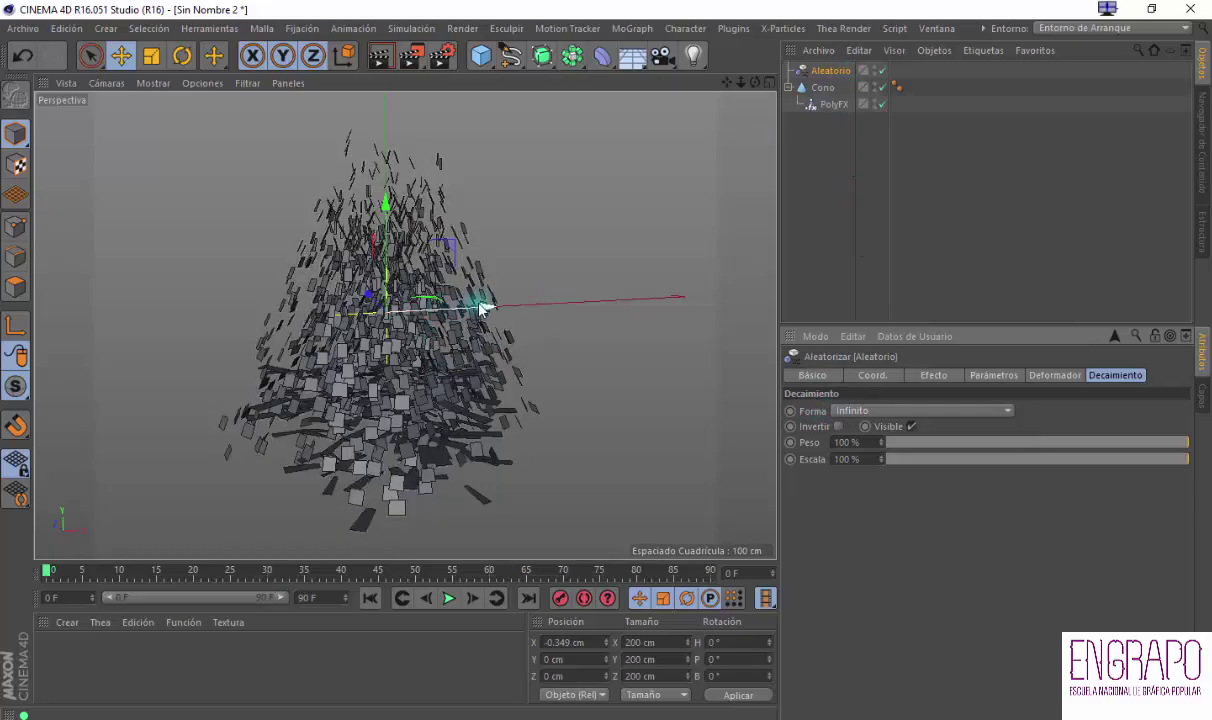
left_click(860, 411)
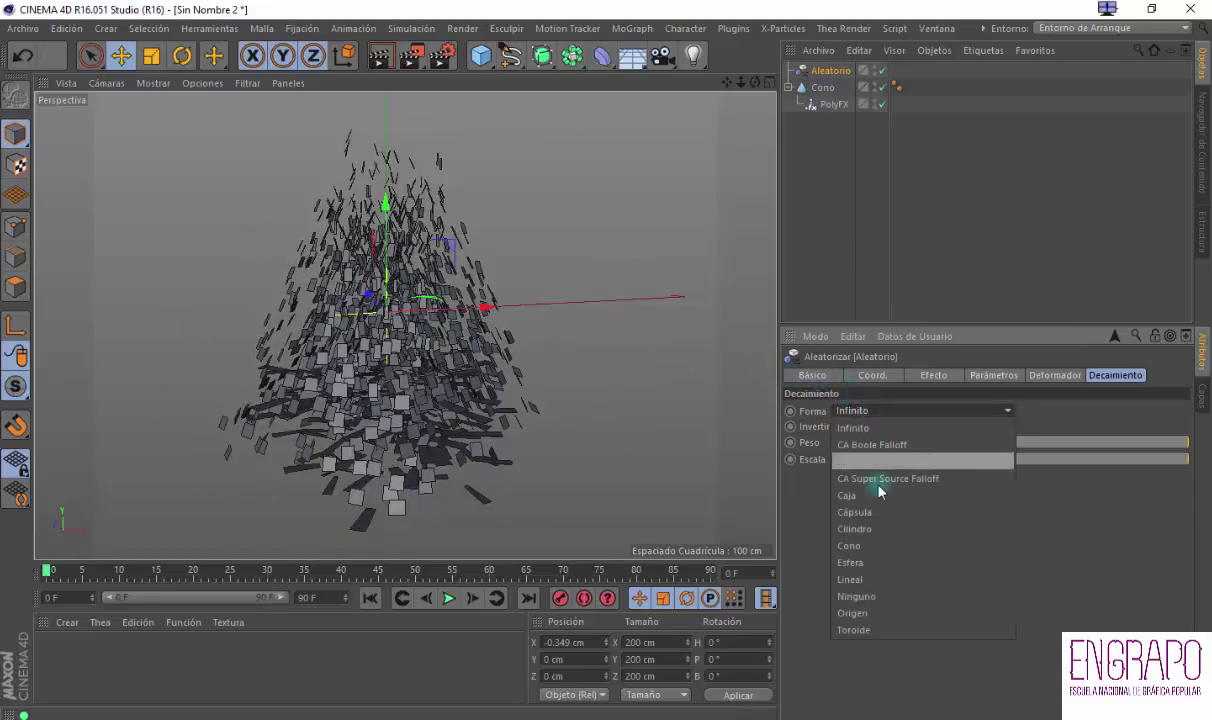
left_click(888, 565)
Temporarily hide the cone to examine the effector's inner and outer falloff spheres, and show the cone again
left_click_drag(488, 408, 523, 418, "alt")
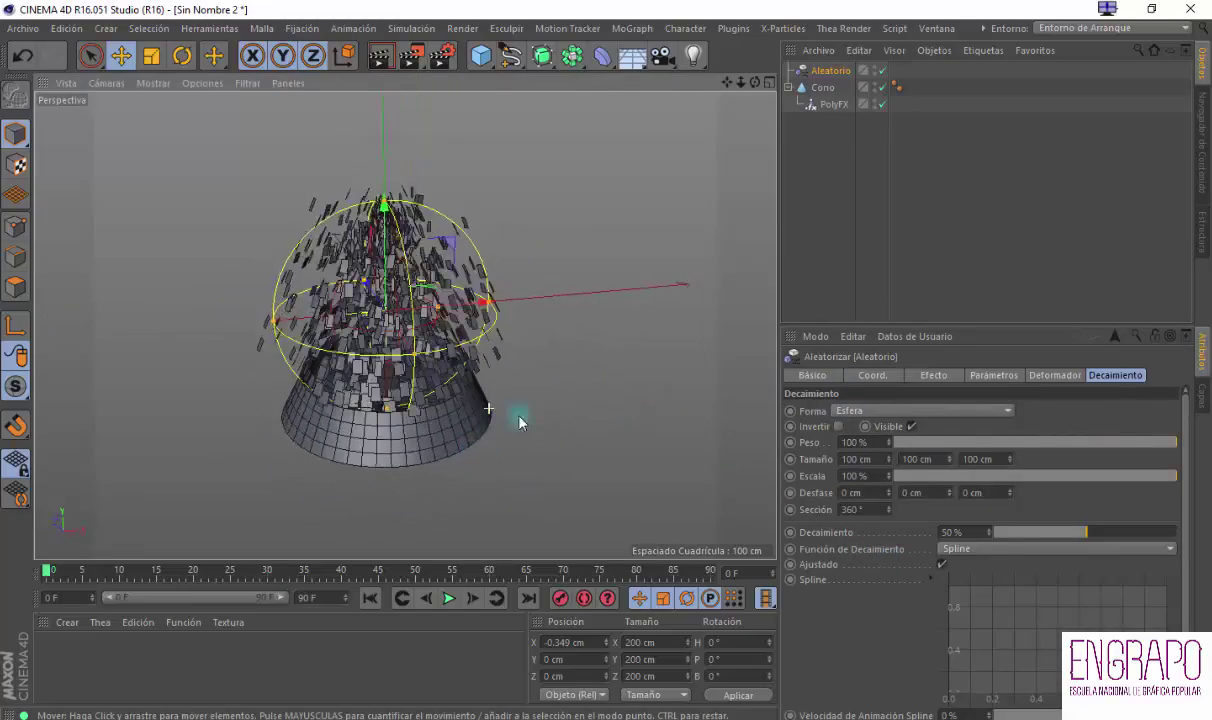
scroll(419, 354, "up", 5)
left_click_drag(375, 371, 384, 295, "alt")
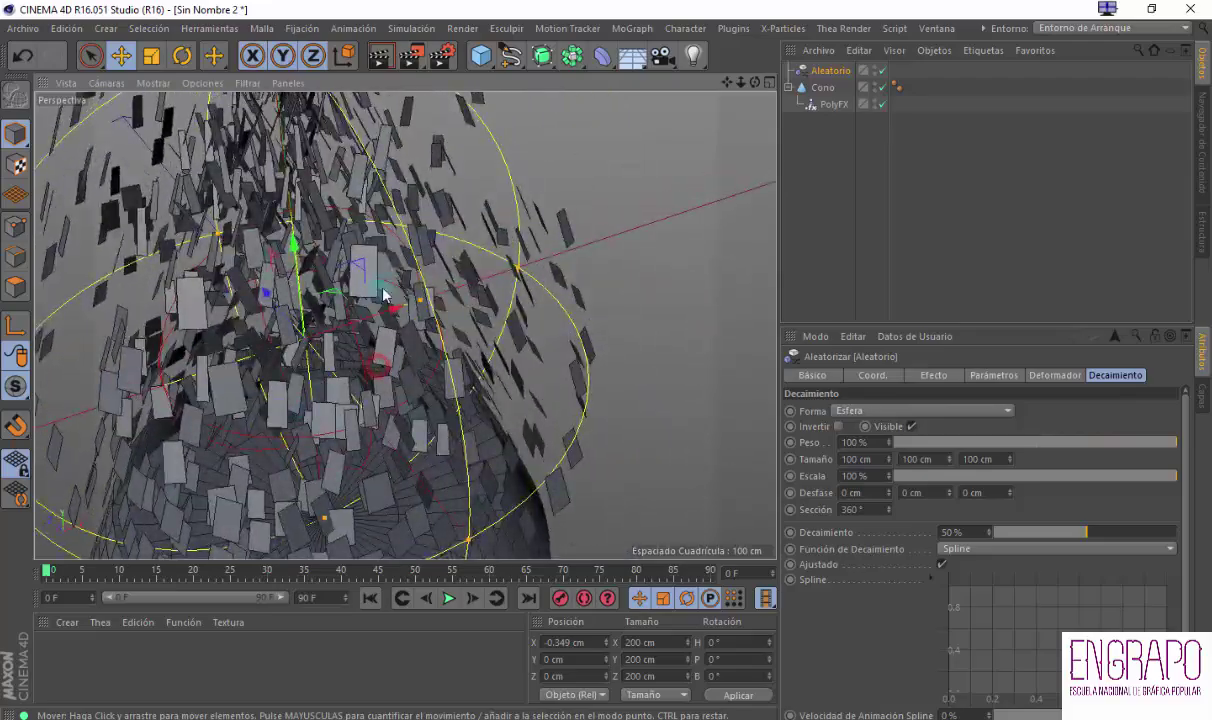
left_click_drag(306, 236, 257, 355, "alt")
left_click(871, 203)
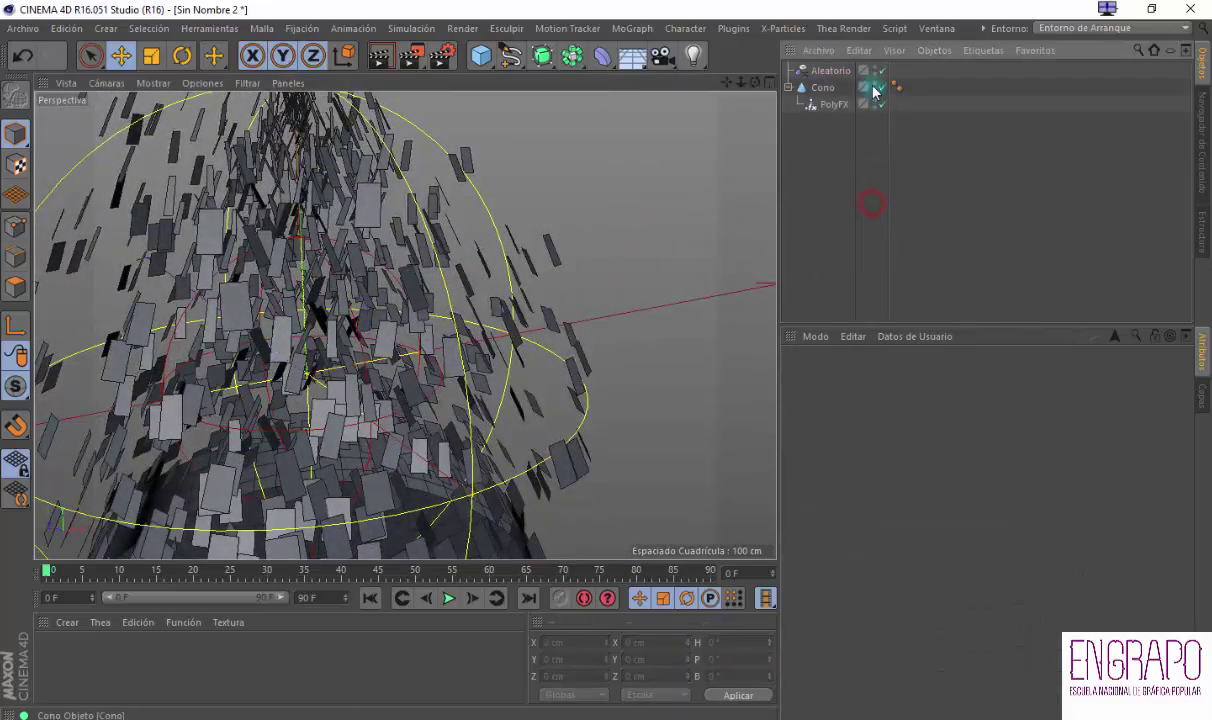
left_click(873, 86)
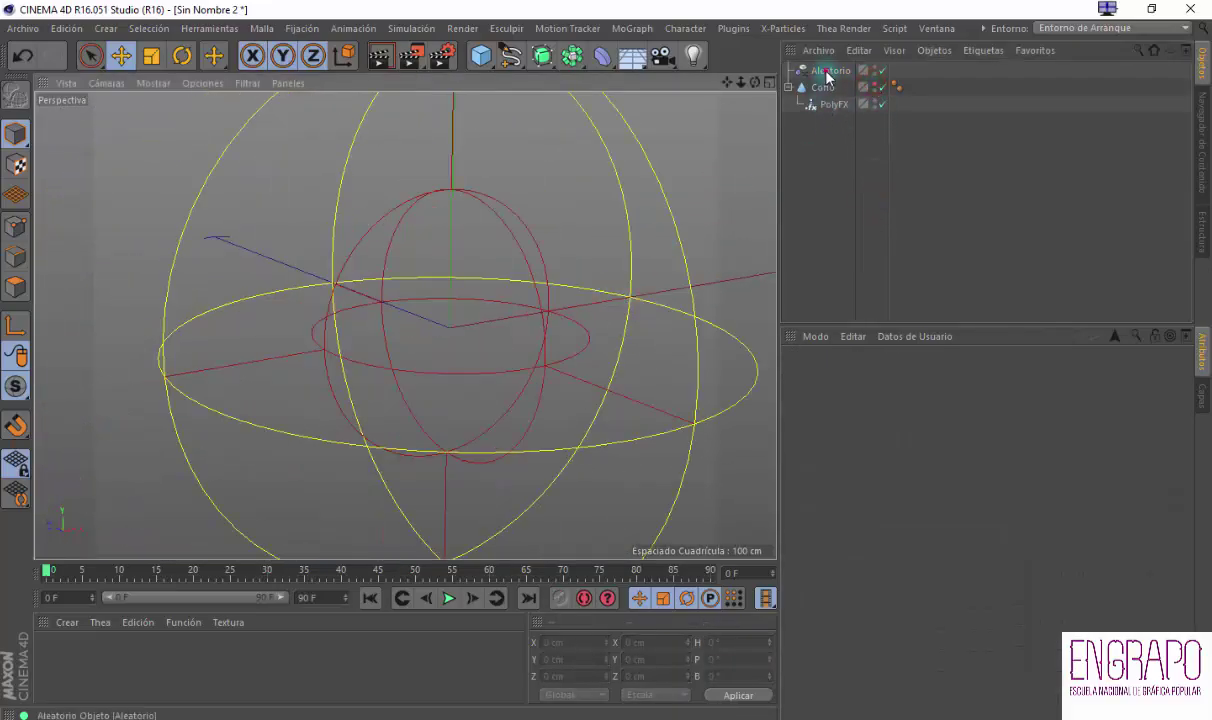
left_click(828, 72)
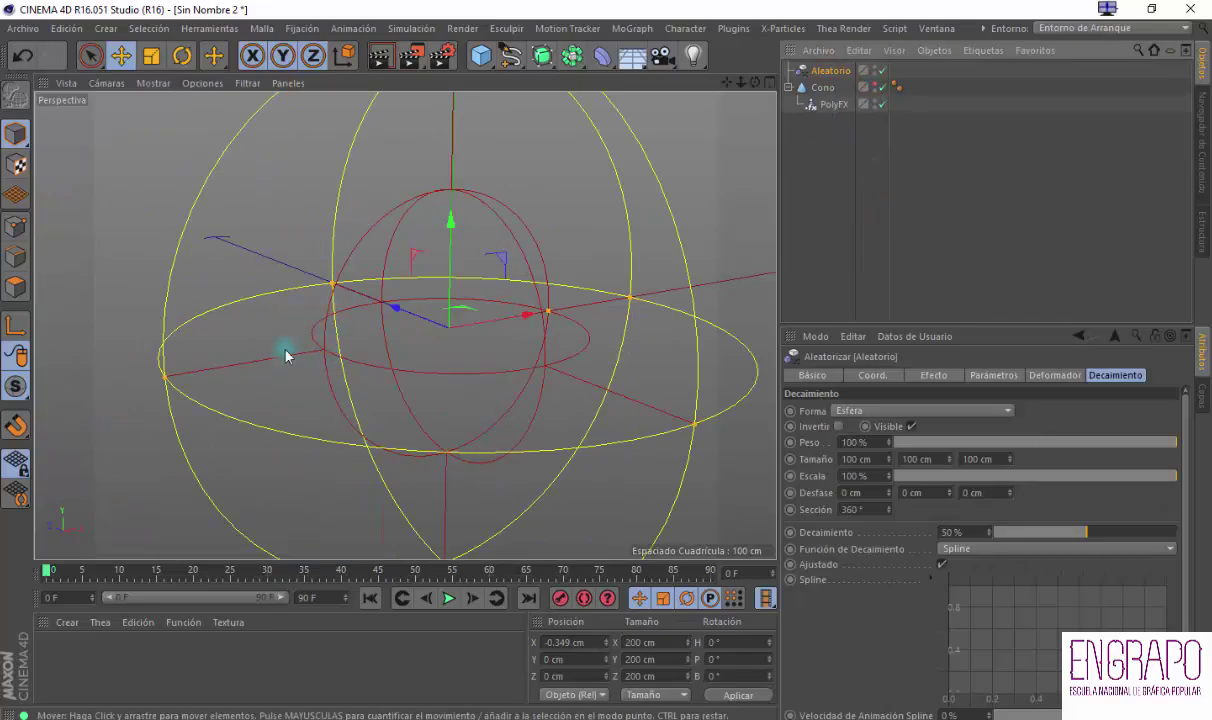
left_click_drag(285, 355, 476, 372, "alt")
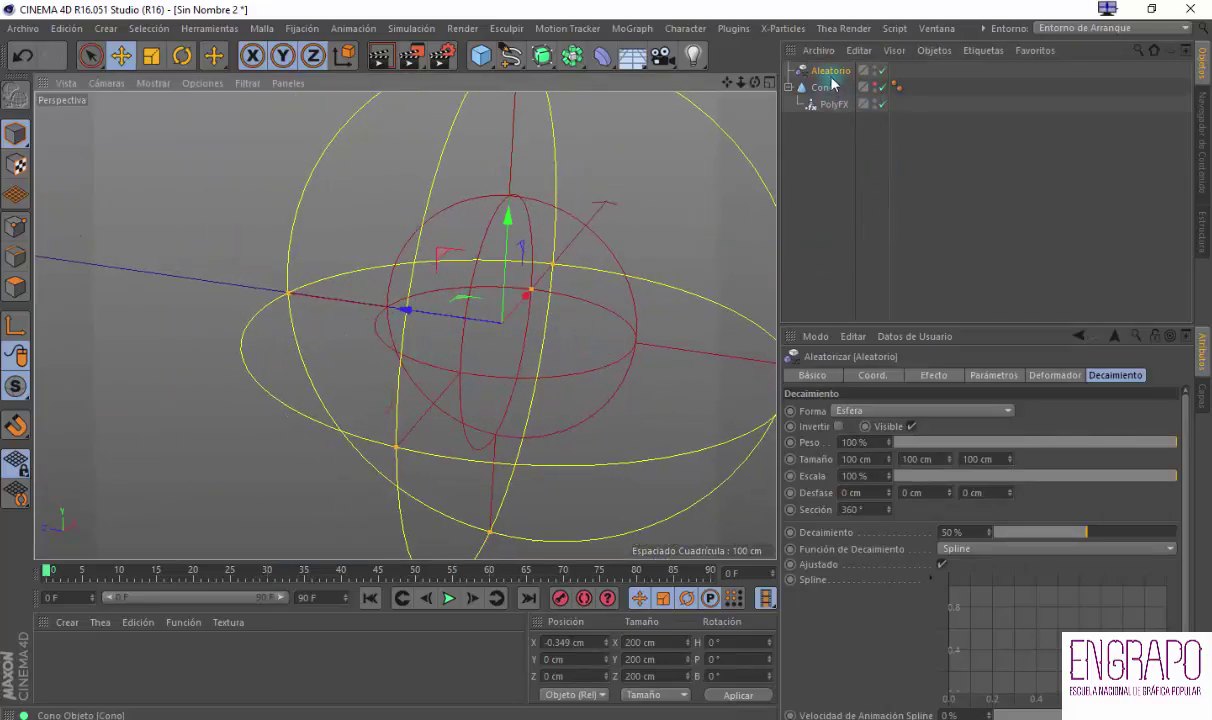
left_click_drag(550, 333, 452, 472, "alt")
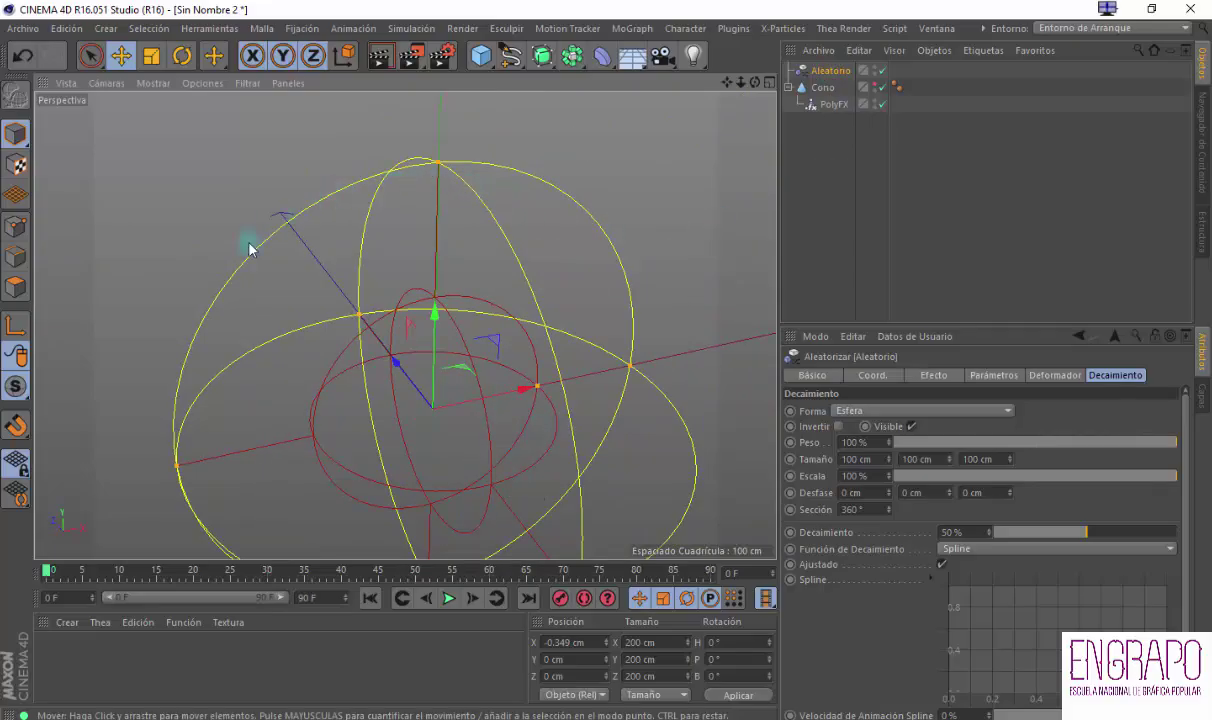
left_click_drag(235, 306, 198, 371, "alt")
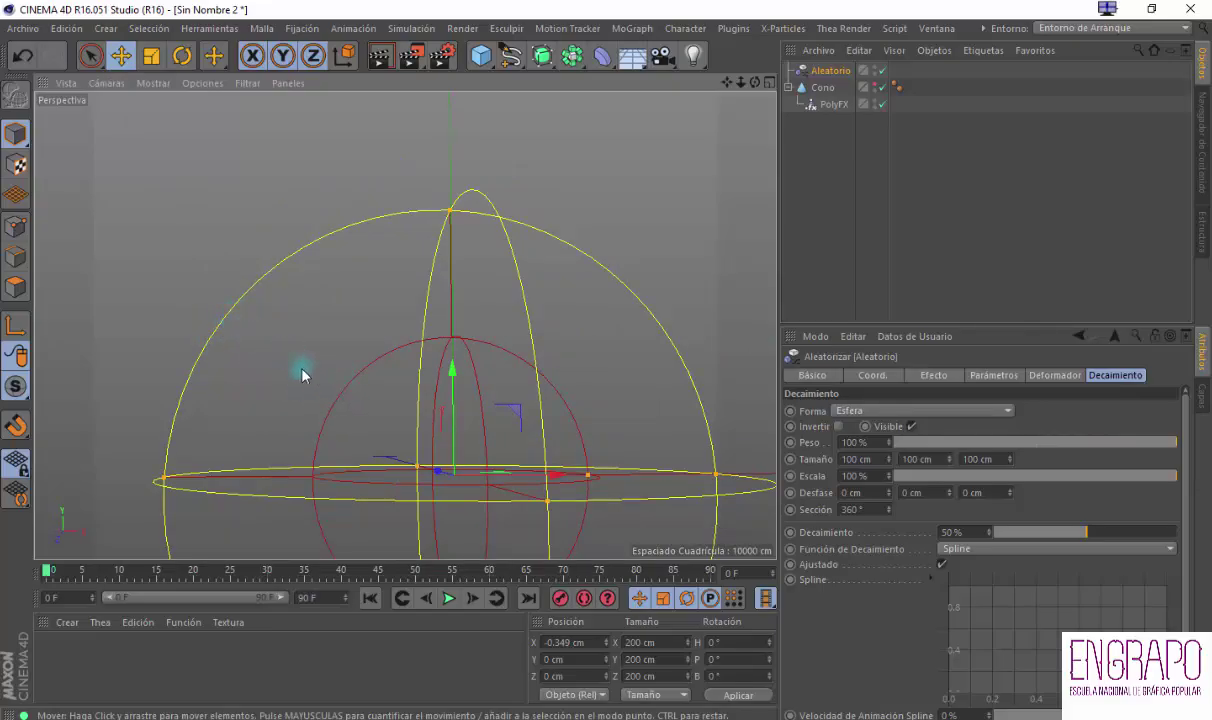
left_click(879, 87)
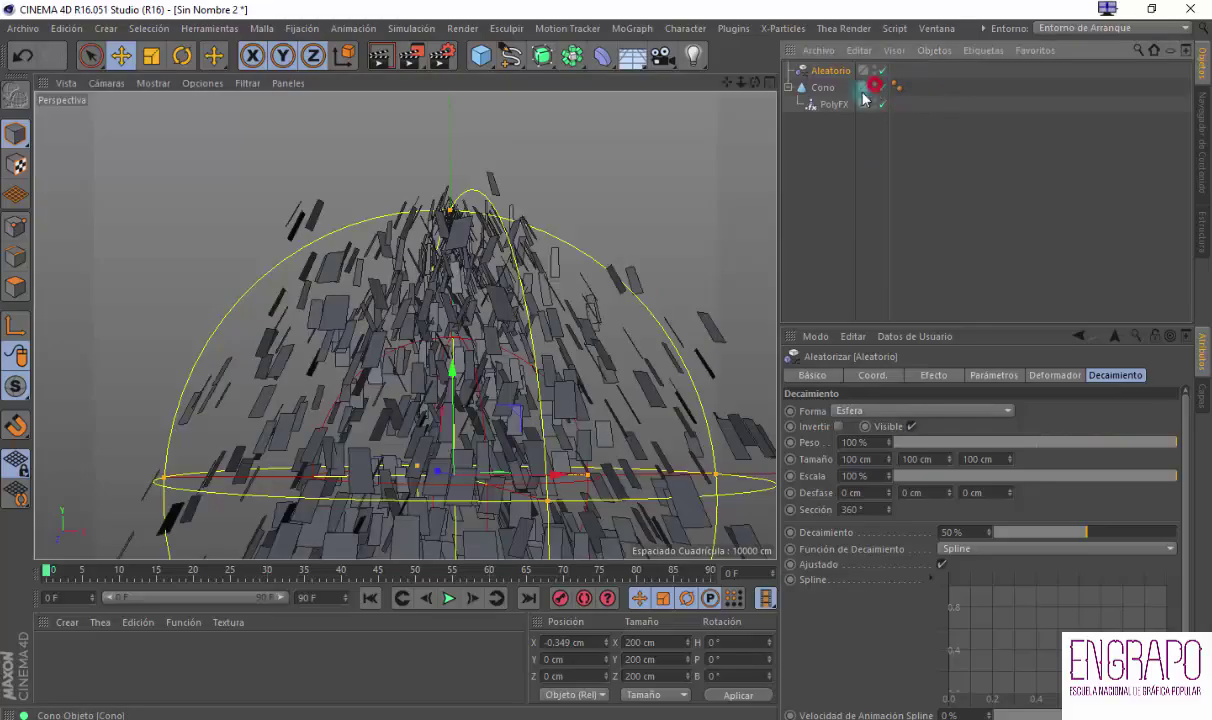
mouse_move(392, 324)
left_mouse_down("alt")
mouse_move(470, 328)
mouse_move(426, 344)
mouse_move(400, 333)
left_mouse_up("alt")
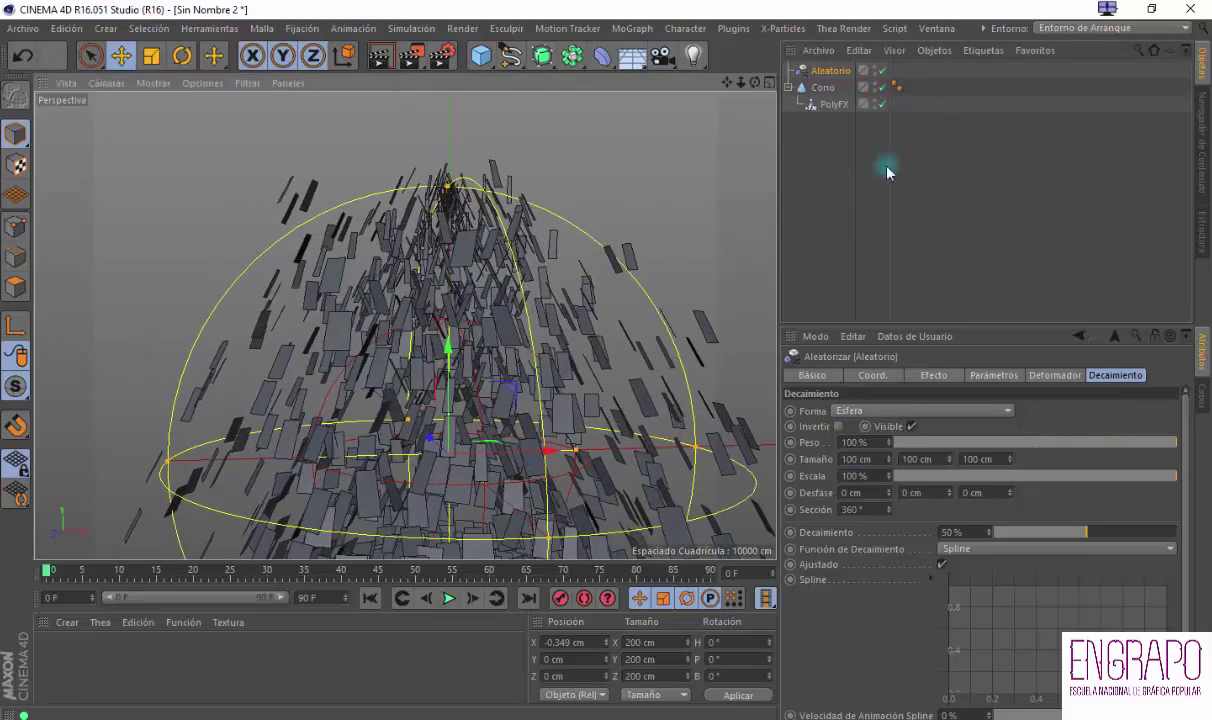
left_click(818, 198)
Move the Aleatorio effector toward the cone's tip, to about X -23 cm, Y 53 cm and Z 13 cm
left_click(826, 70)
left_click_drag(630, 236, 597, 217, "alt")
right_click_drag(597, 217, 536, 314, "alt")
left_click_drag(536, 314, 649, 335, "alt")
left_click_drag(380, 327, 476, 352)
left_click_drag(572, 242, 572, 141)
left_click_drag(544, 204, 372, 252)
left_click_drag(659, 390, 362, 376, "alt")
left_click_drag(447, 170, 549, 382)
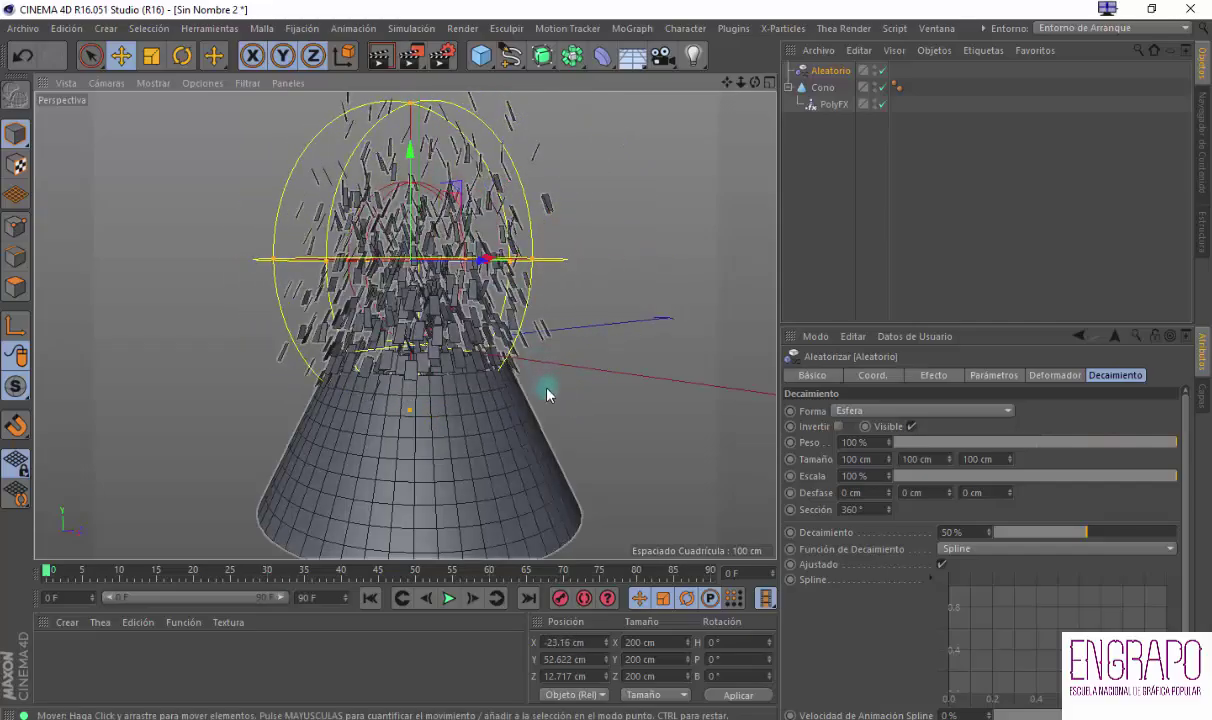
Shift the Aleatorio effector along the X axis to about -16 cm and deselect it
scroll(600, 420, "down", 5)
left_click_drag(504, 418, 362, 360, "alt")
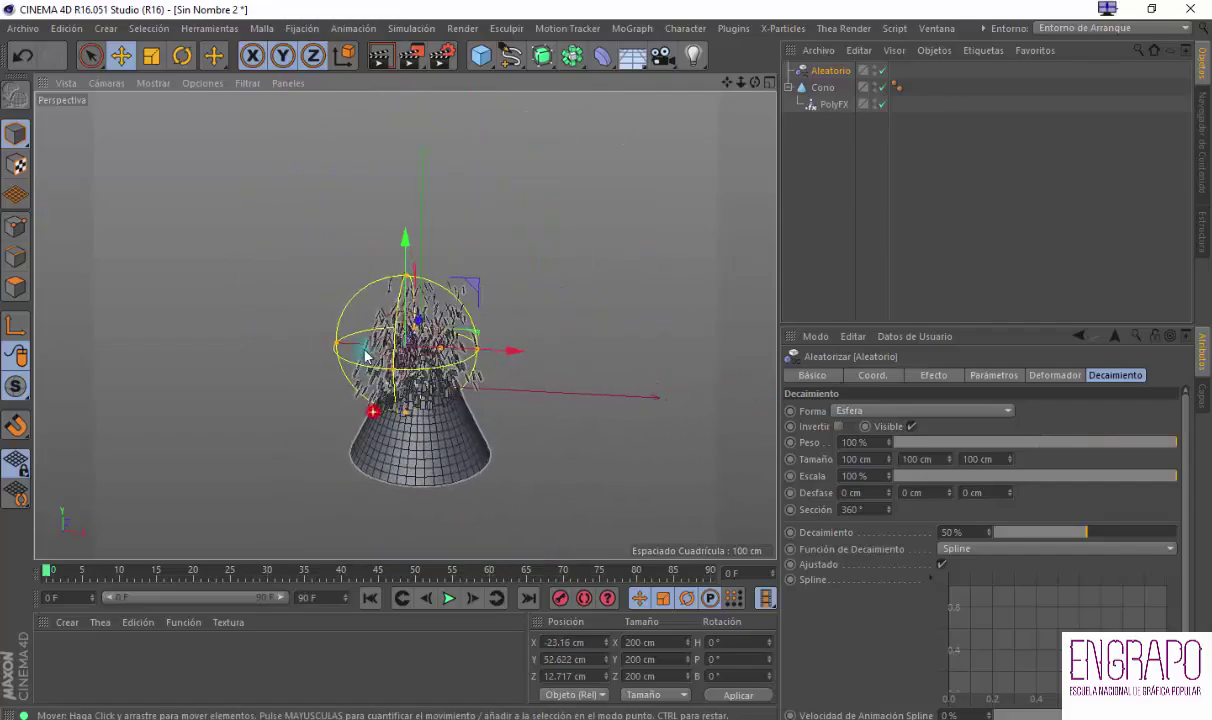
mouse_move(495, 354)
left_mouse_down()
mouse_move(598, 354)
mouse_move(421, 348)
mouse_move(627, 352)
mouse_move(502, 357)
left_mouse_up()
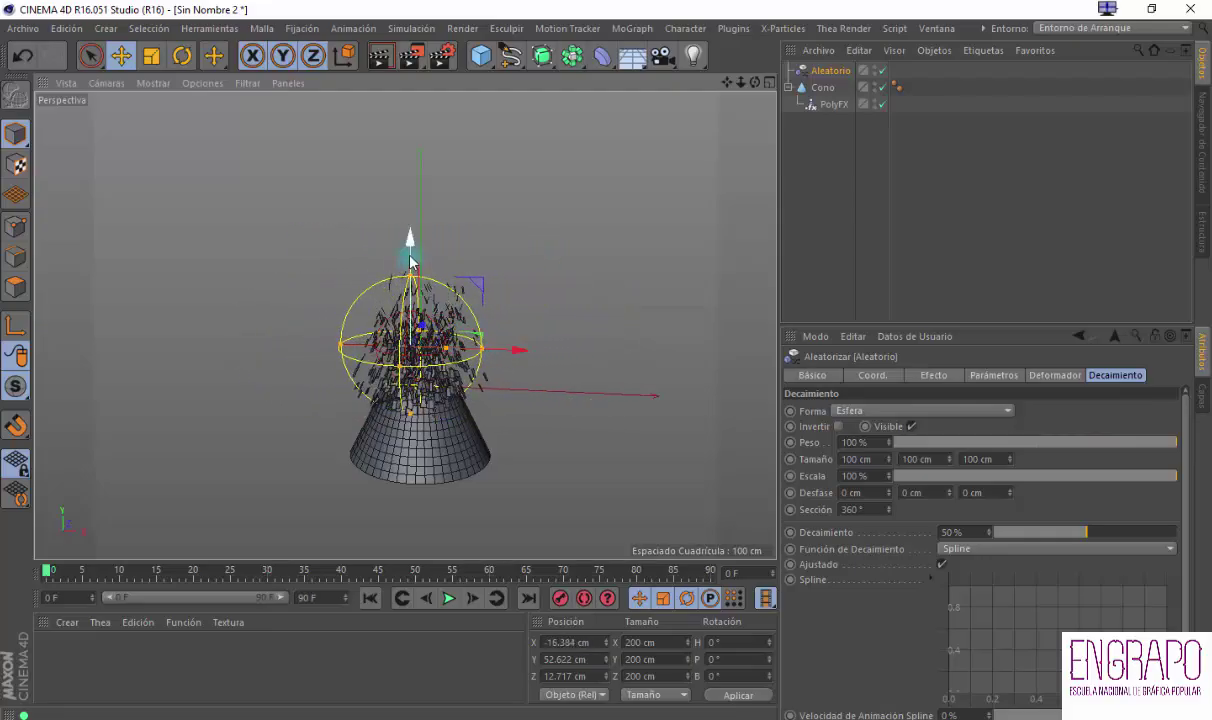
left_click_drag(410, 256, 466, 253)
mouse_move(608, 285)
left_mouse_down("alt")
mouse_move(670, 242)
mouse_move(608, 298)
left_mouse_up("alt")
left_click(213, 135)
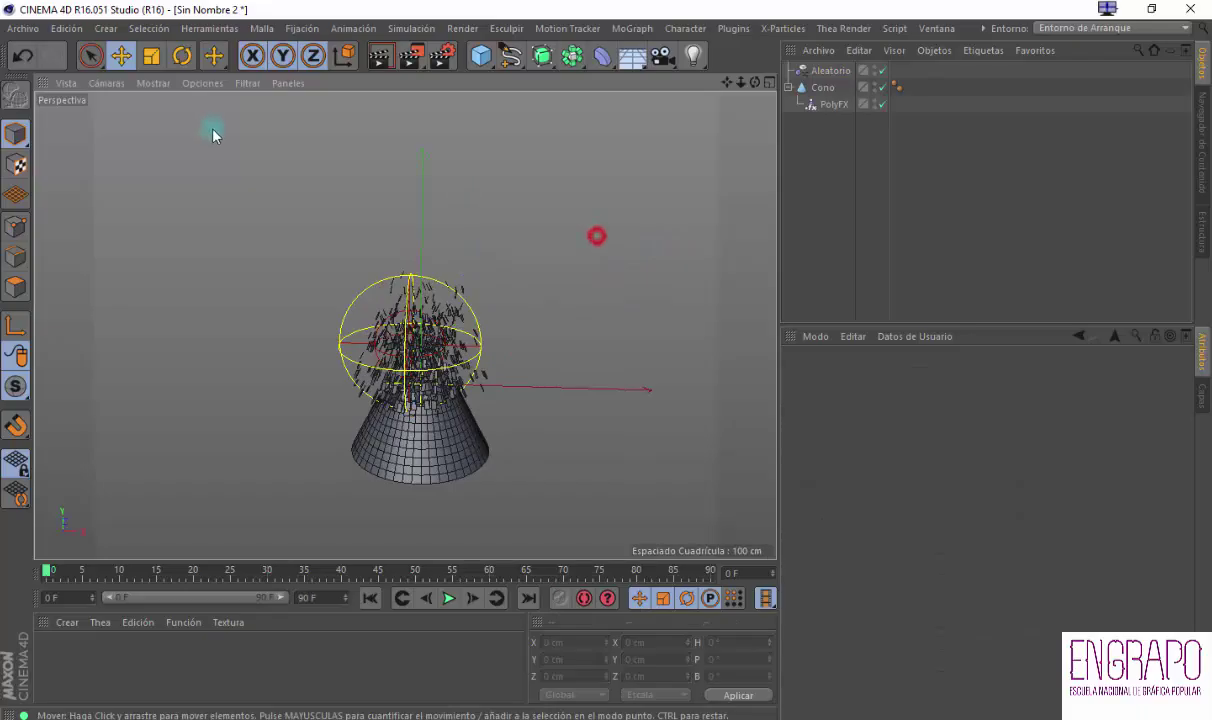
Create a new empty project and activate the Bezier spline tool
left_click(22, 28)
left_click(45, 48)
left_click_drag(598, 257, 398, 319, "alt")
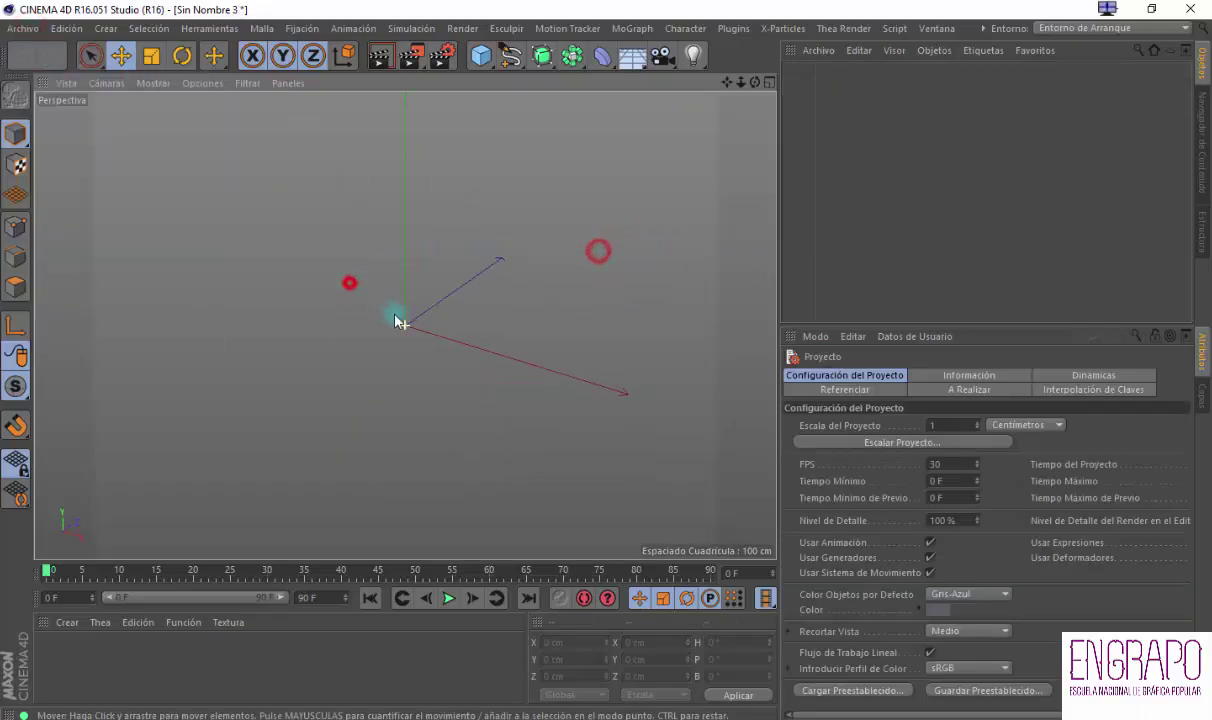
left_click(106, 28)
mouse_move(112, 70)
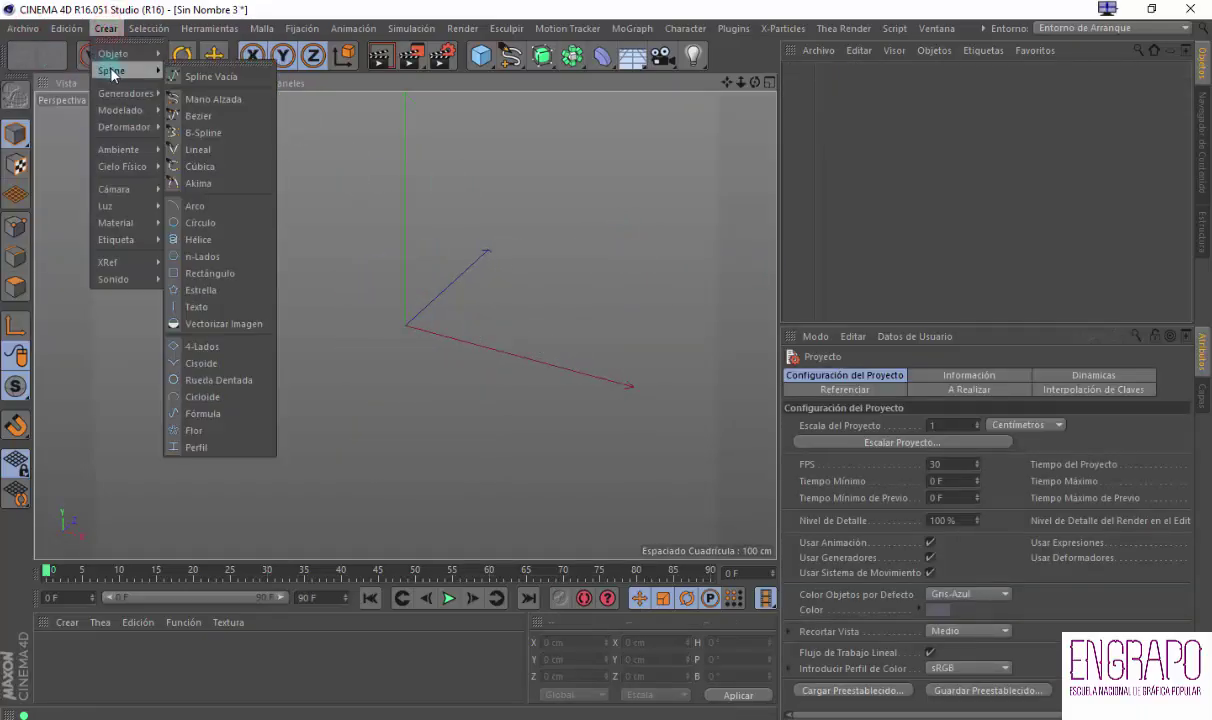
left_click(200, 116)
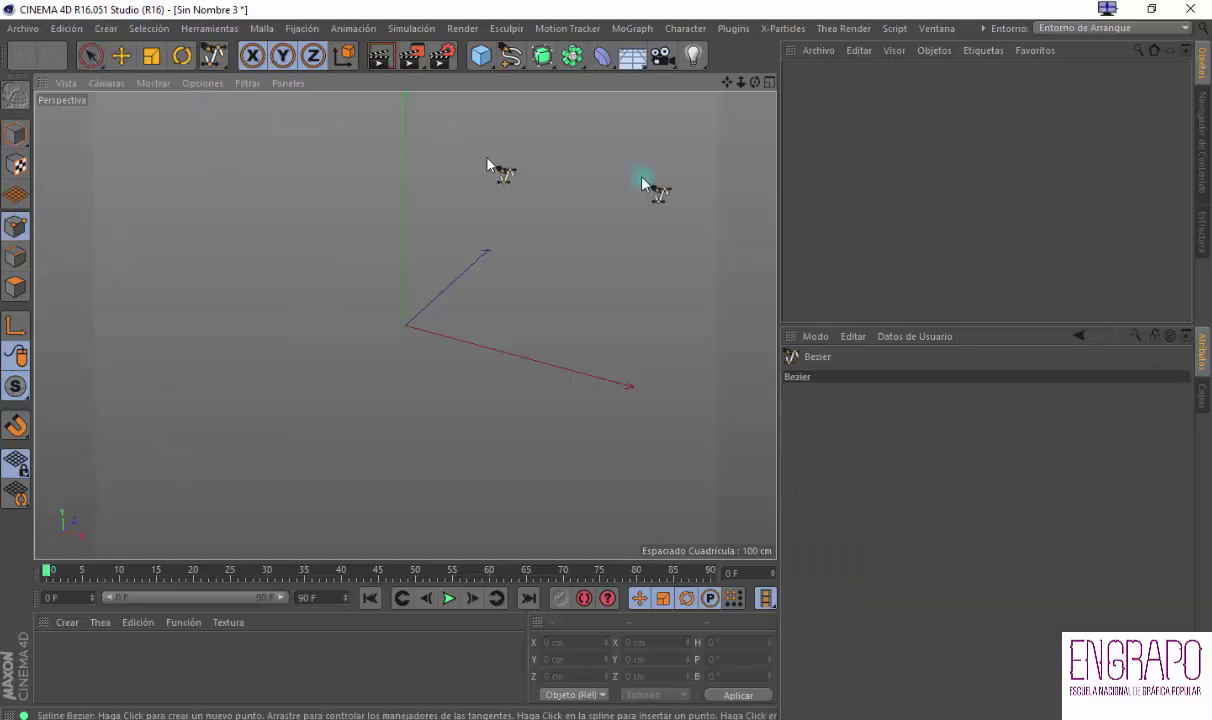
Switch to the four-view layout and turn on the grid display in the perspective view
left_click(768, 82)
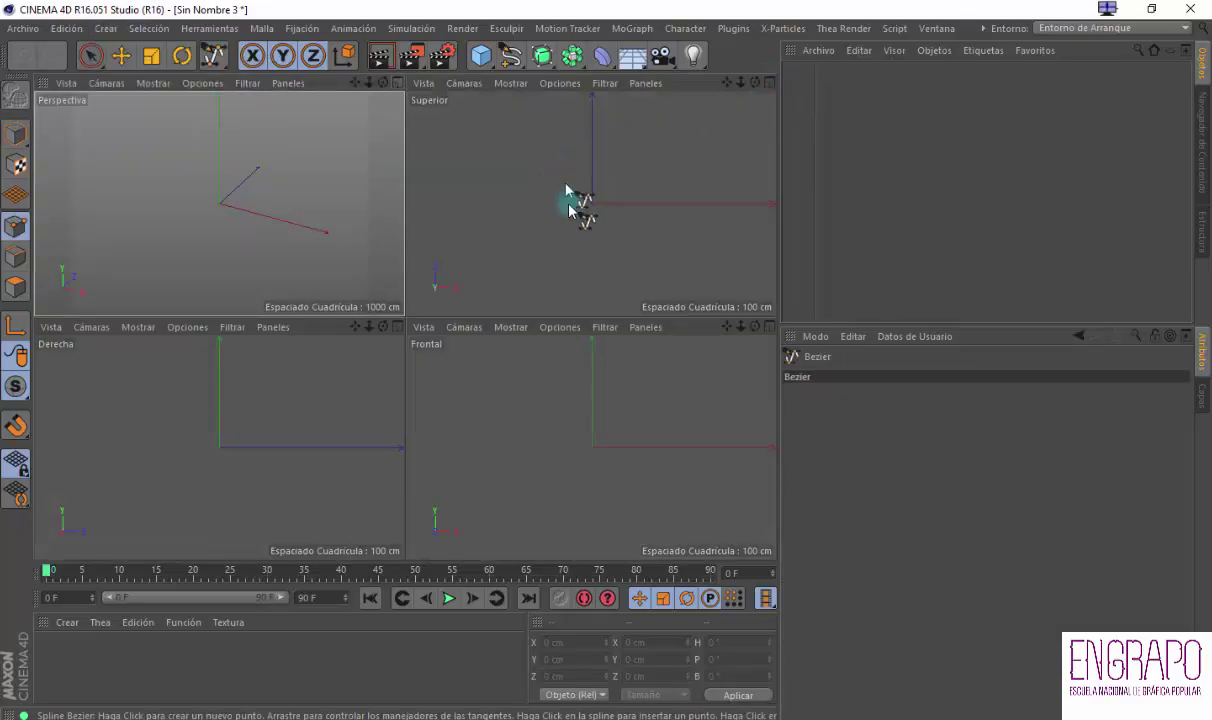
left_click(168, 84)
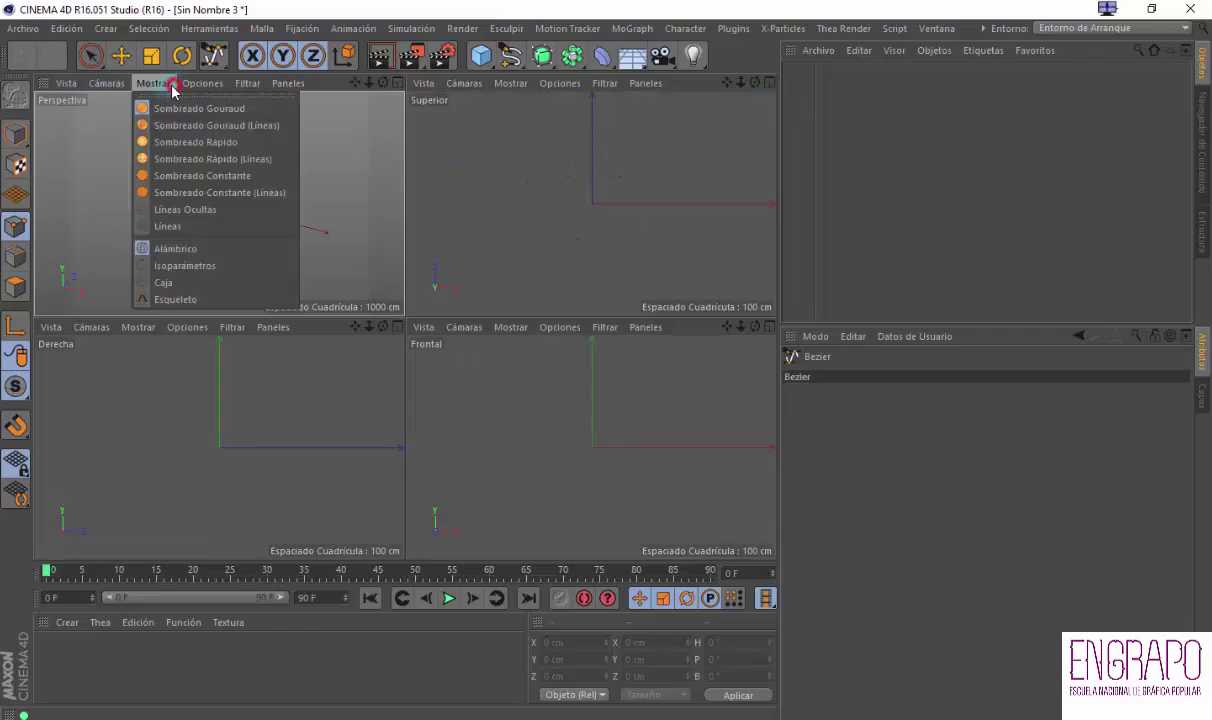
mouse_move(247, 83)
left_click(290, 328)
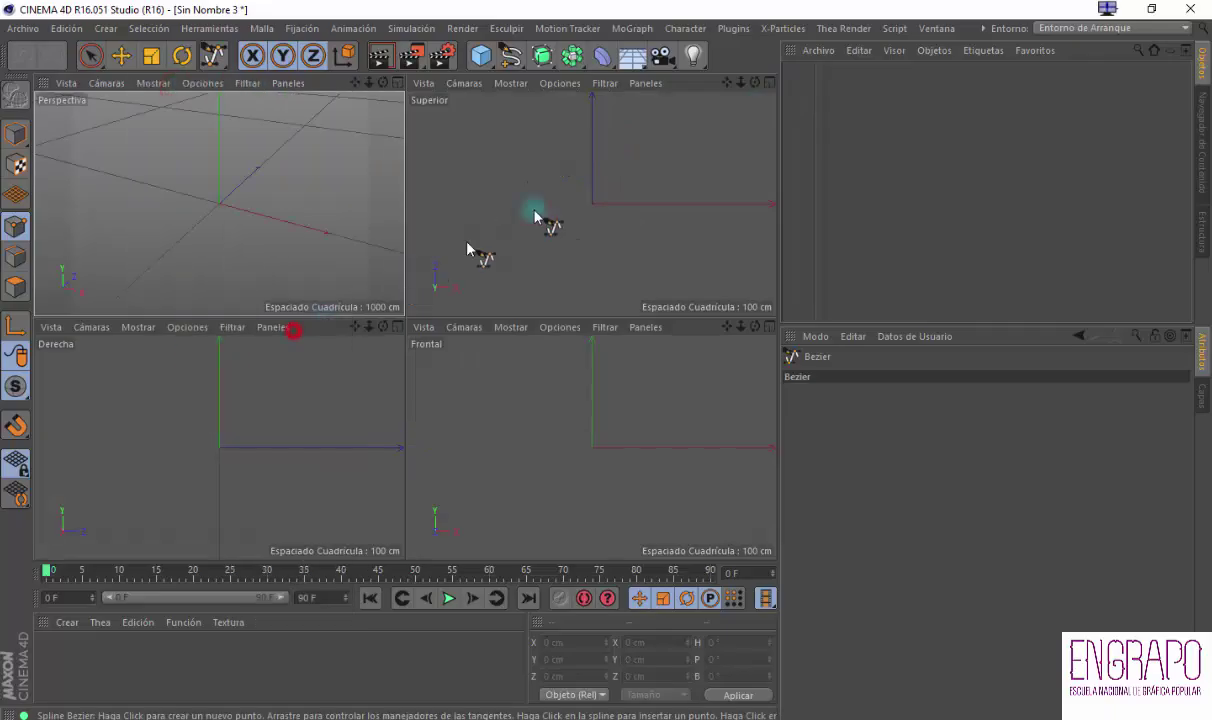
Draw an open, wavy six-point Bezier spline across the Superior view and inspect it in perspective
middle_click_drag(550, 178, 590, 228, "alt")
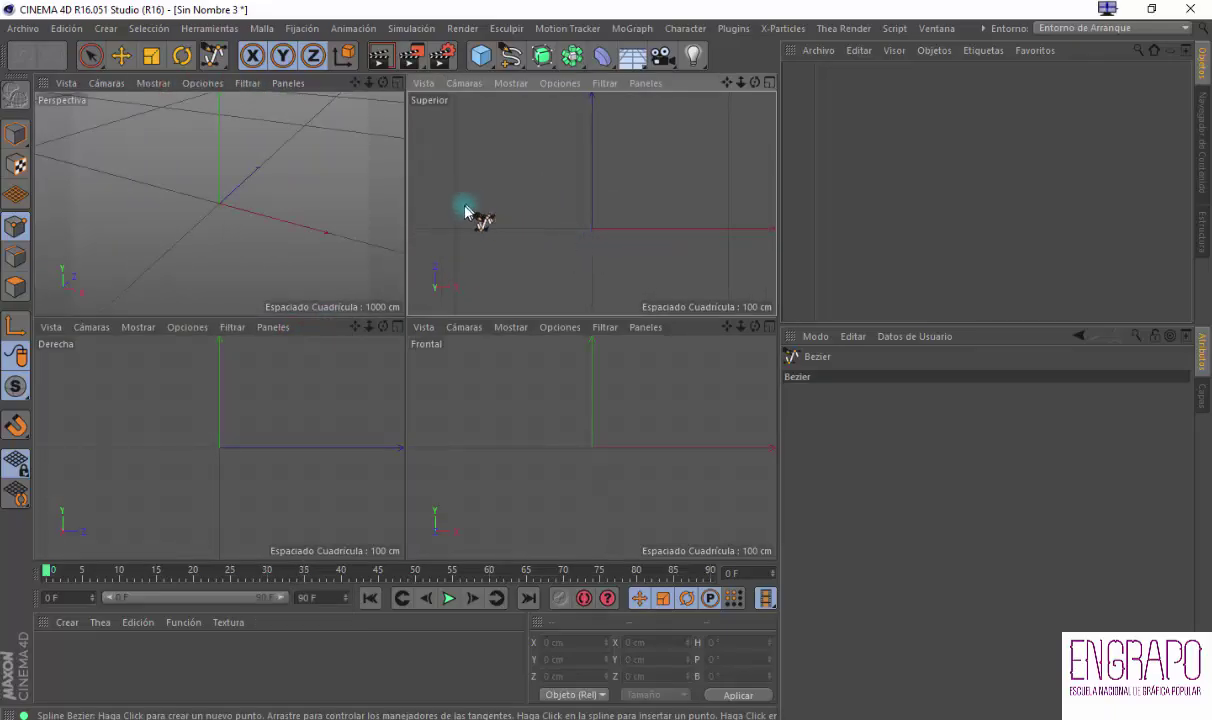
left_click_drag(465, 204, 487, 169)
left_click_drag(566, 145, 590, 152)
left_click_drag(546, 238, 541, 271)
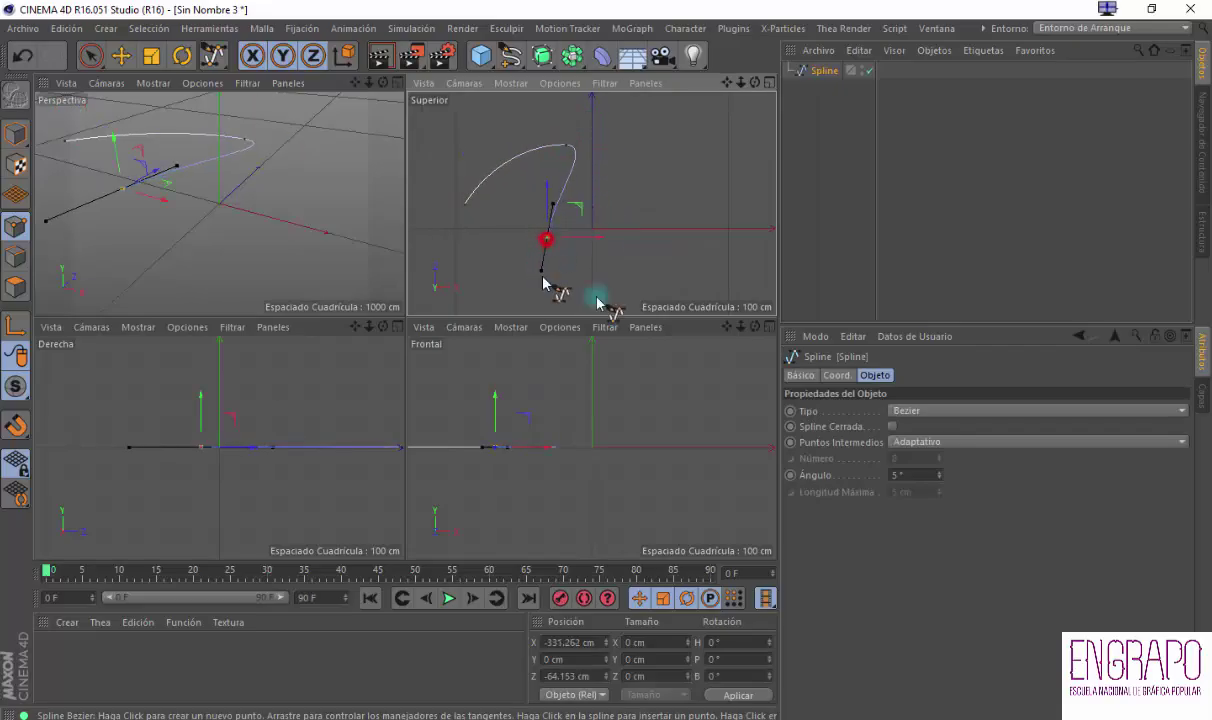
left_click_drag(639, 291, 659, 273)
left_click_drag(700, 203, 711, 169)
left_click_drag(744, 243, 745, 259)
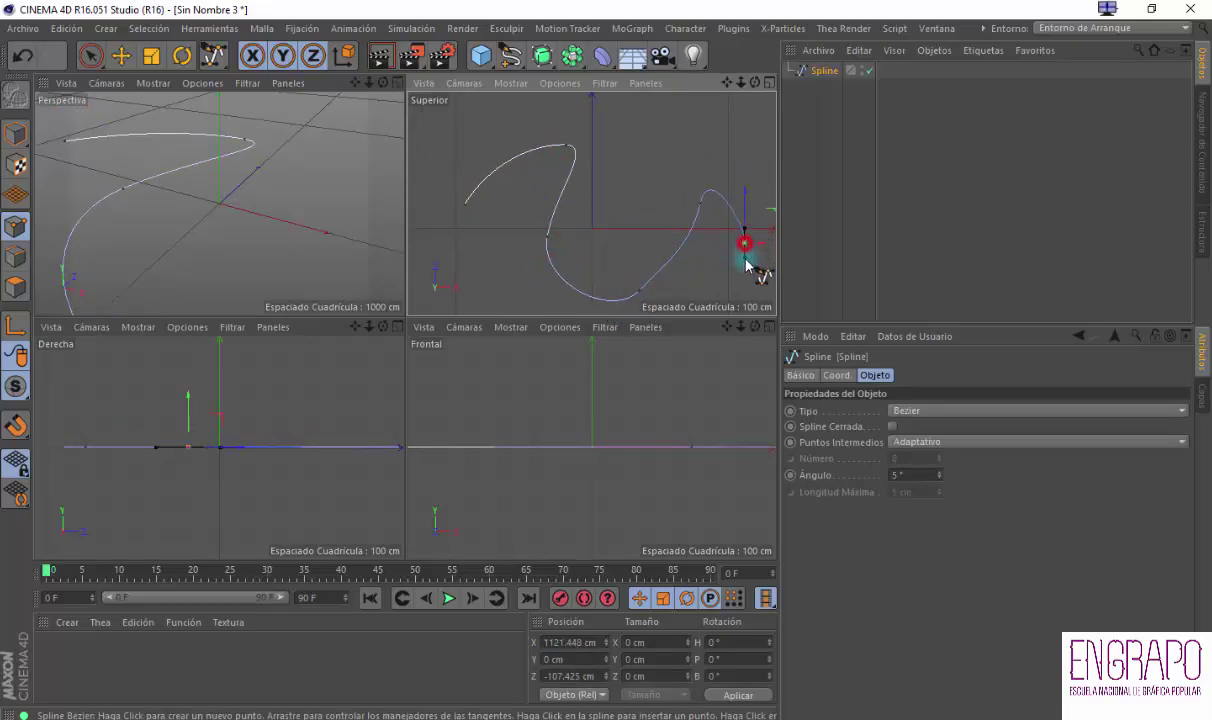
key("e")
left_click(841, 114)
left_click(829, 72)
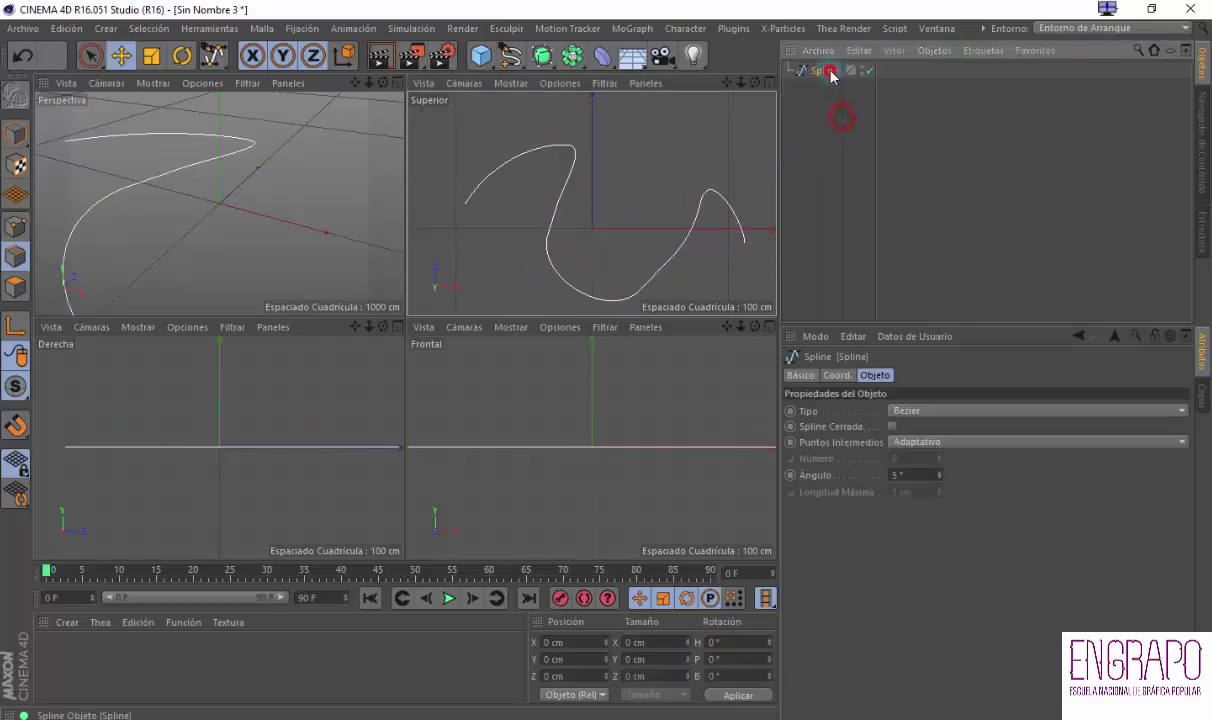
left_click_drag(250, 210, 127, 208, "alt")
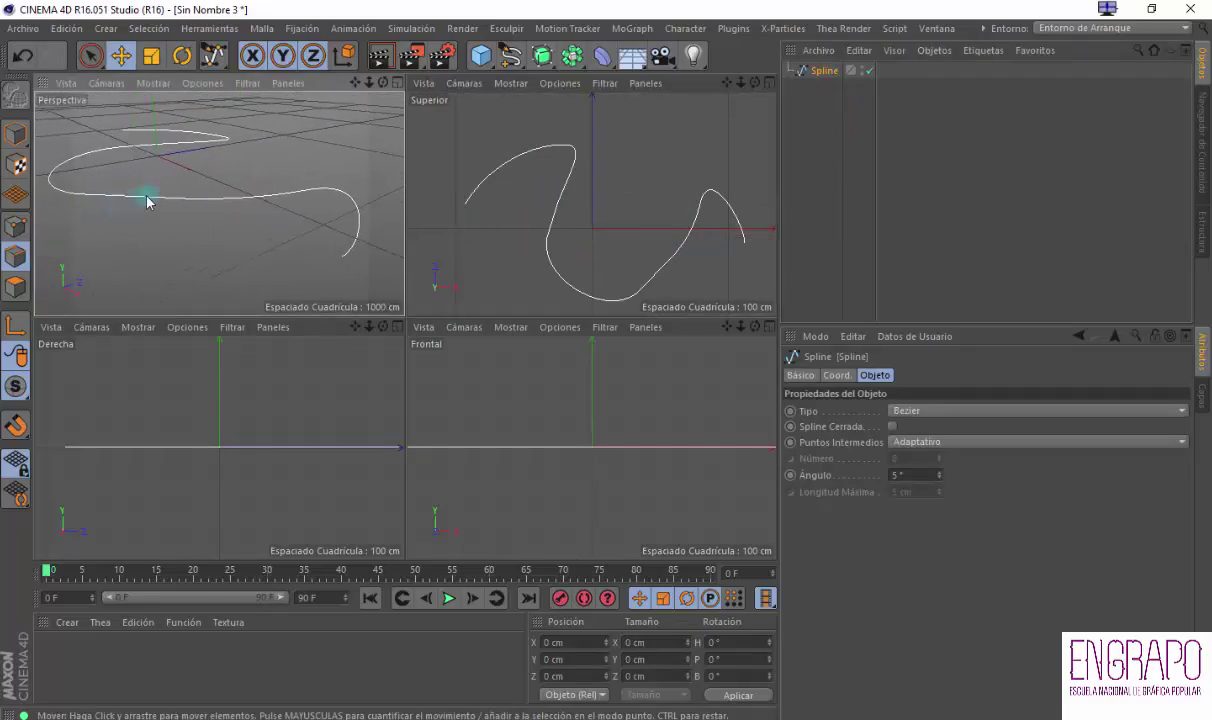
Add a Recorrido generator to the scene alongside the spline and check its object properties
left_click(106, 28)
mouse_move(125, 93)
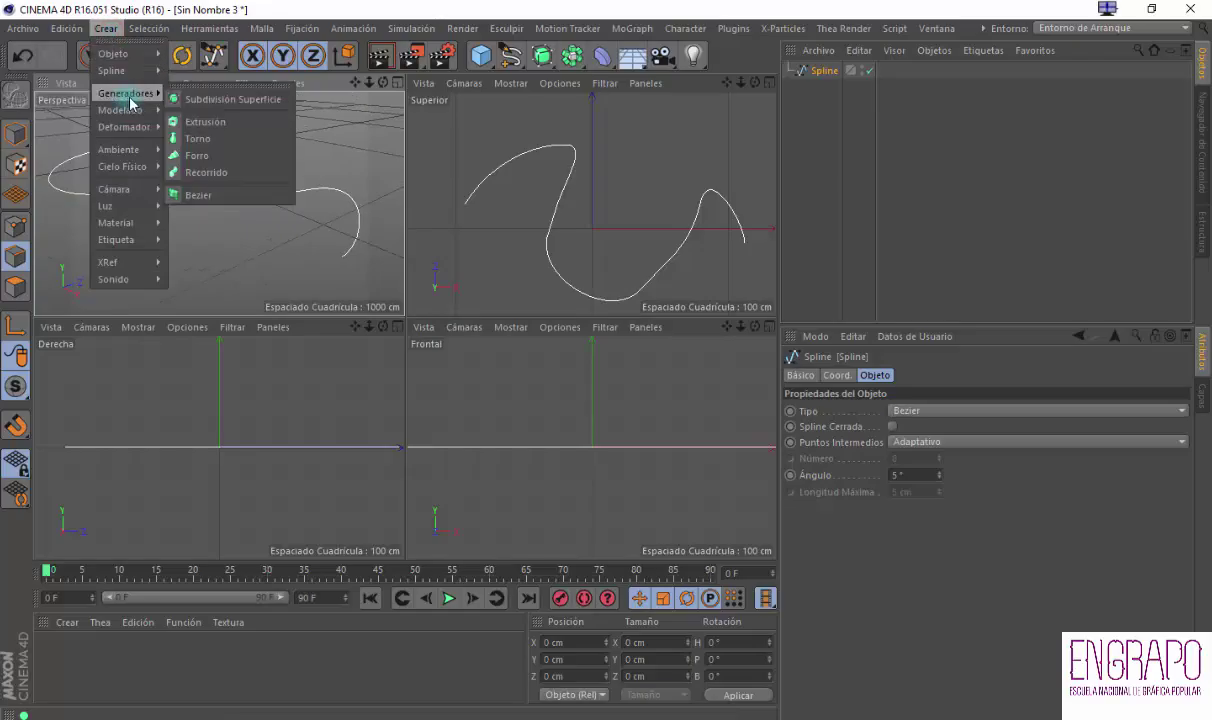
left_click(218, 174)
left_click_drag(826, 88, 780, 83)
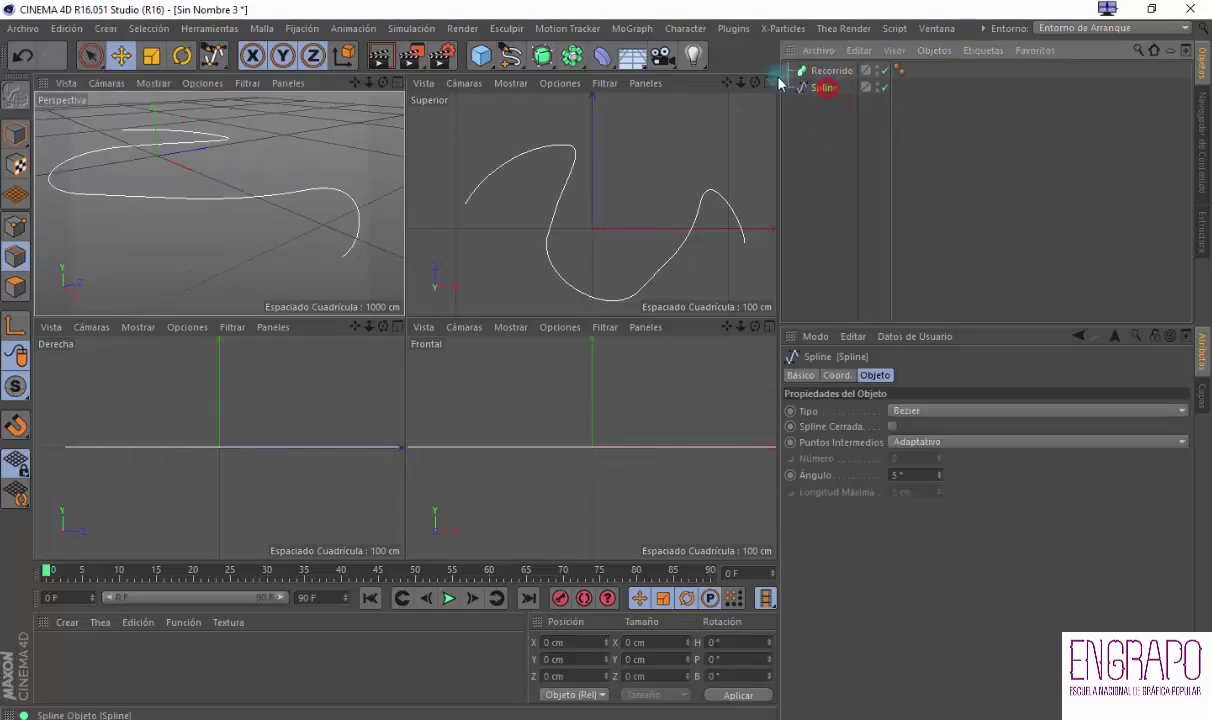
left_click(117, 30)
left_click(817, 72)
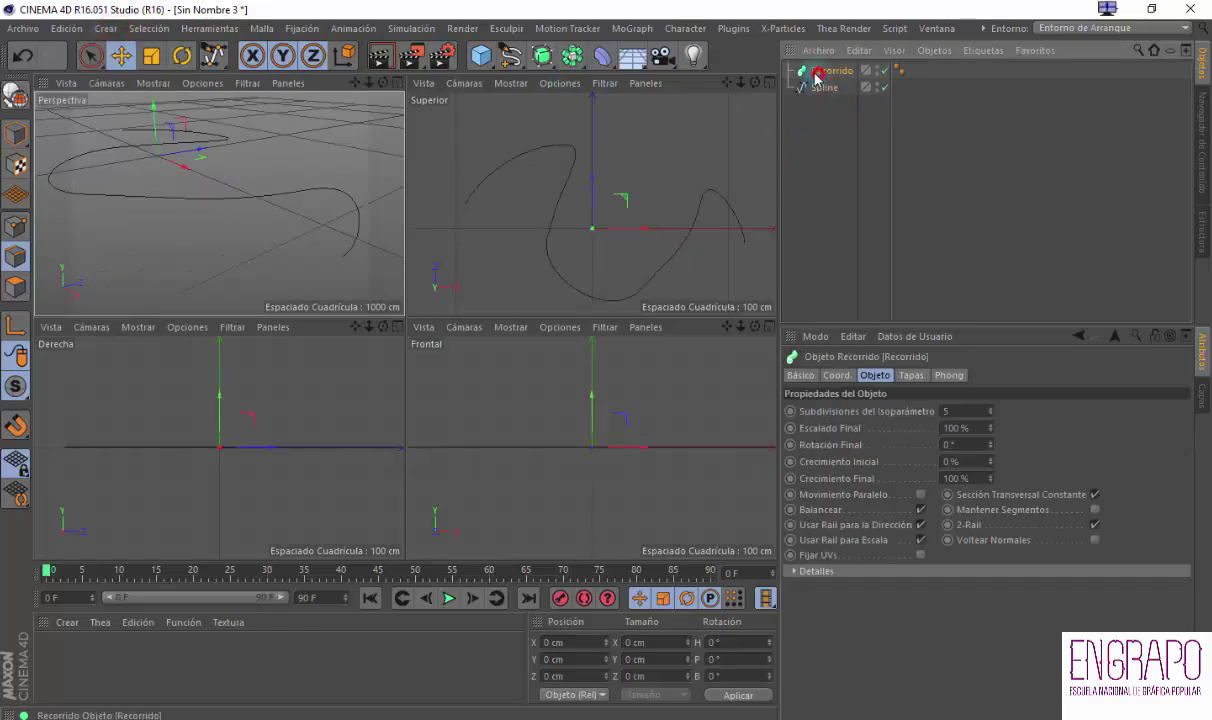
left_click(818, 100)
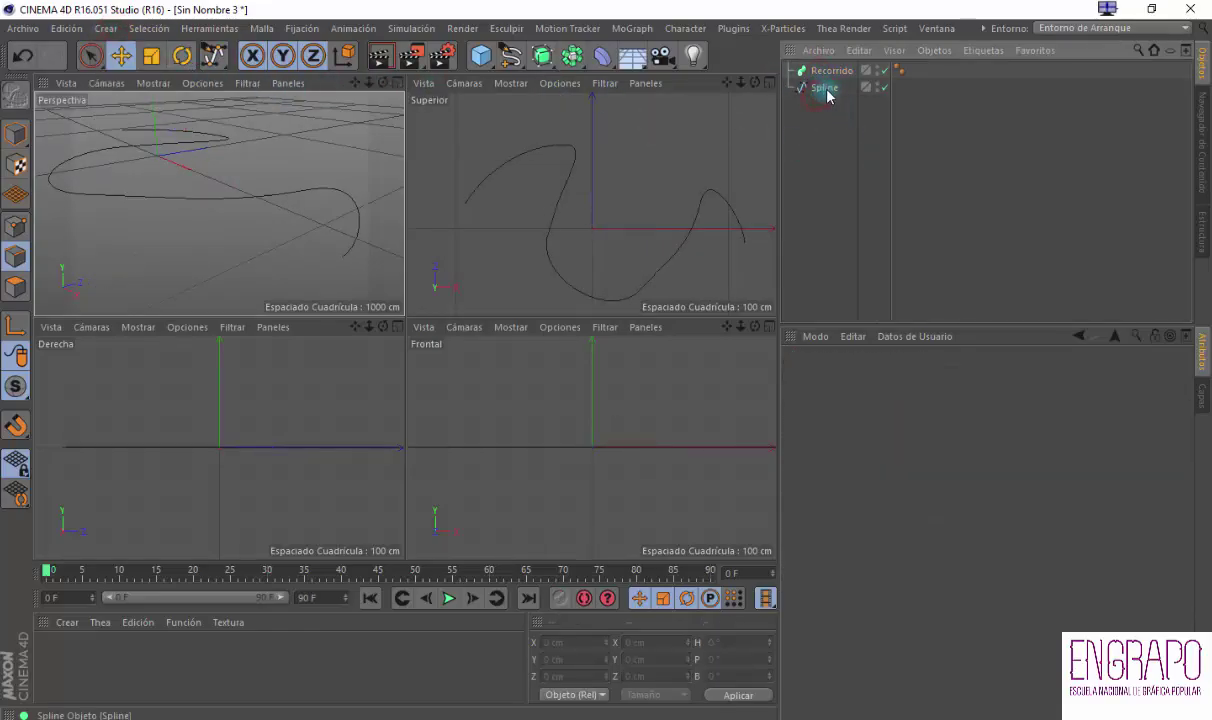
Nest the Spline inside the Recorrido generator and check the curve in the perspective view
left_click_drag(832, 73, 830, 71)
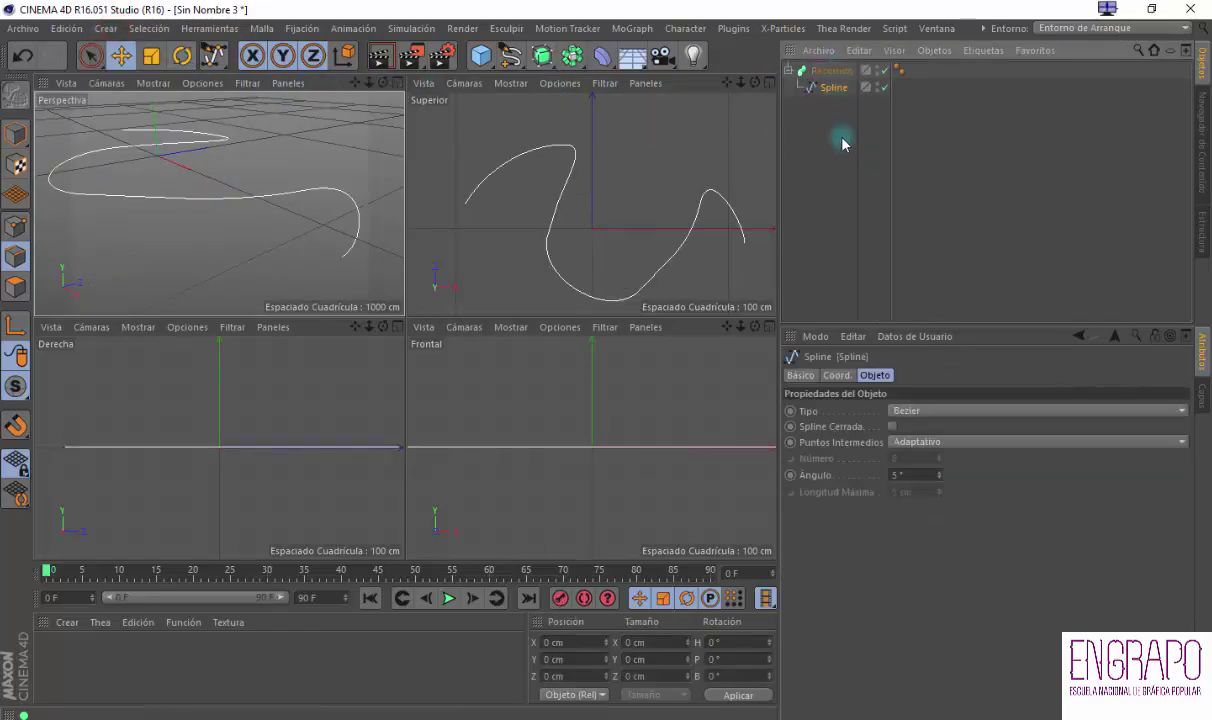
left_click(841, 136)
left_click(832, 87)
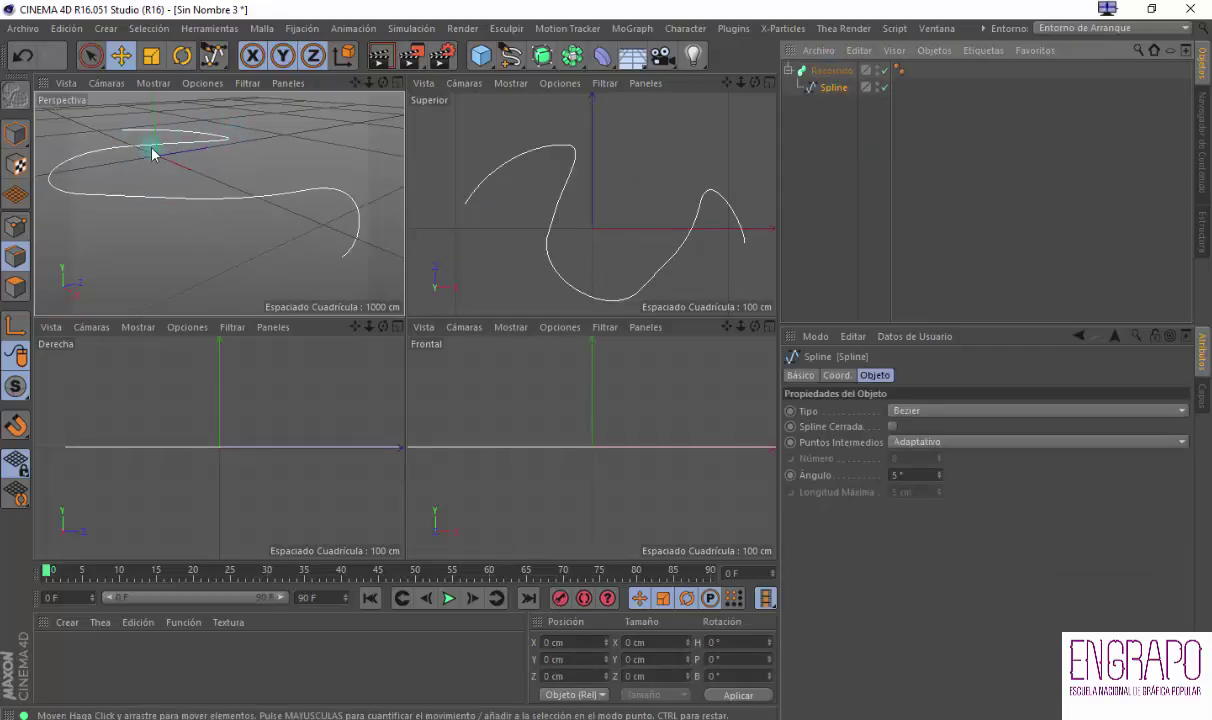
left_click_drag(355, 270, 355, 215, "alt")
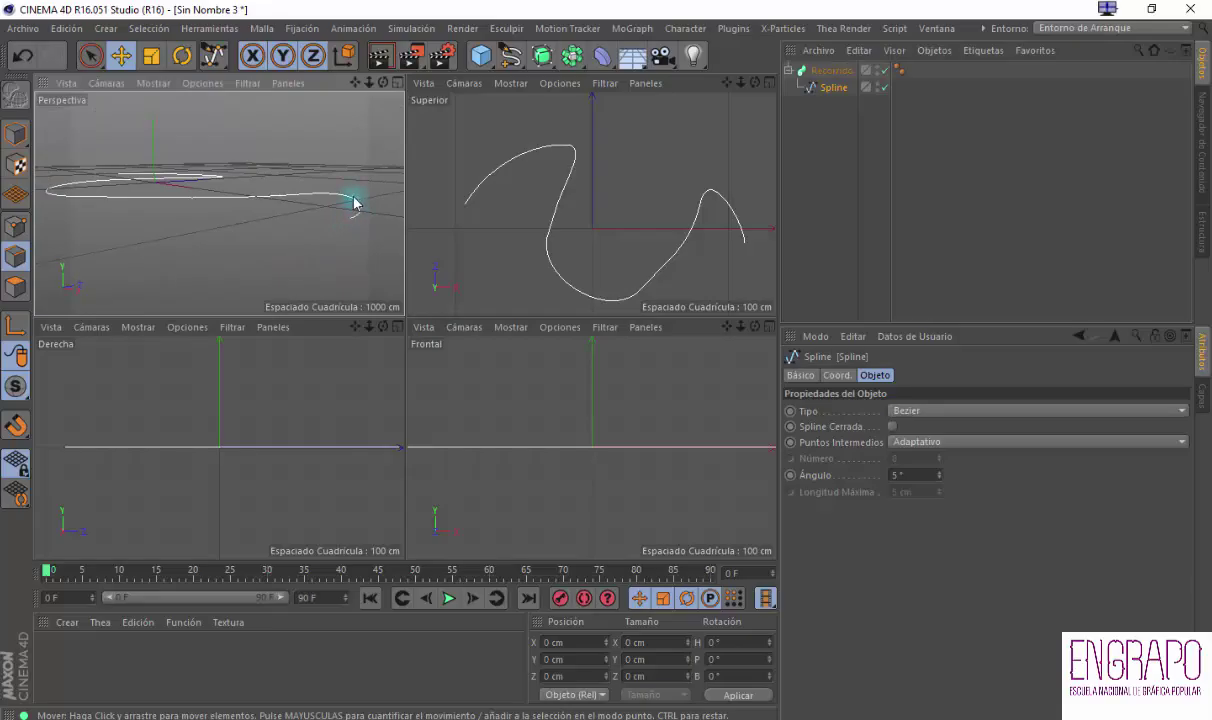
left_click_drag(236, 184, 195, 192, "alt")
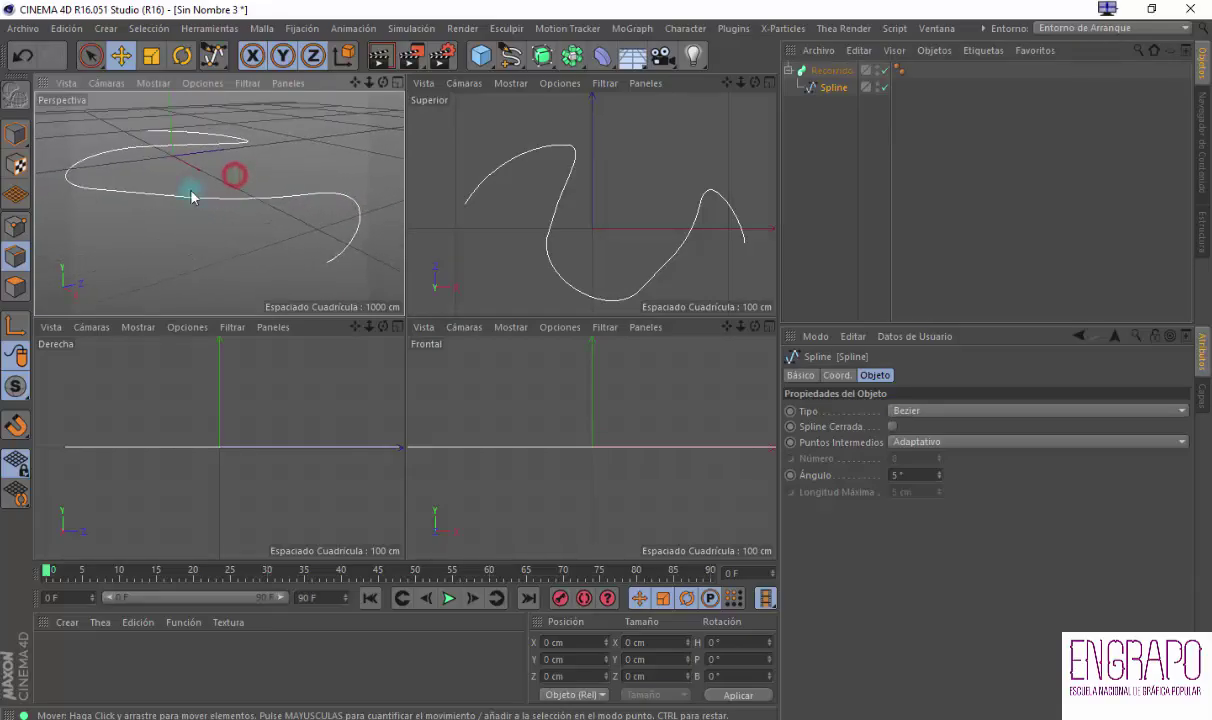
Add a Círculo spline to the scene and set its radius to 20 cm
left_click(105, 28)
mouse_move(117, 70)
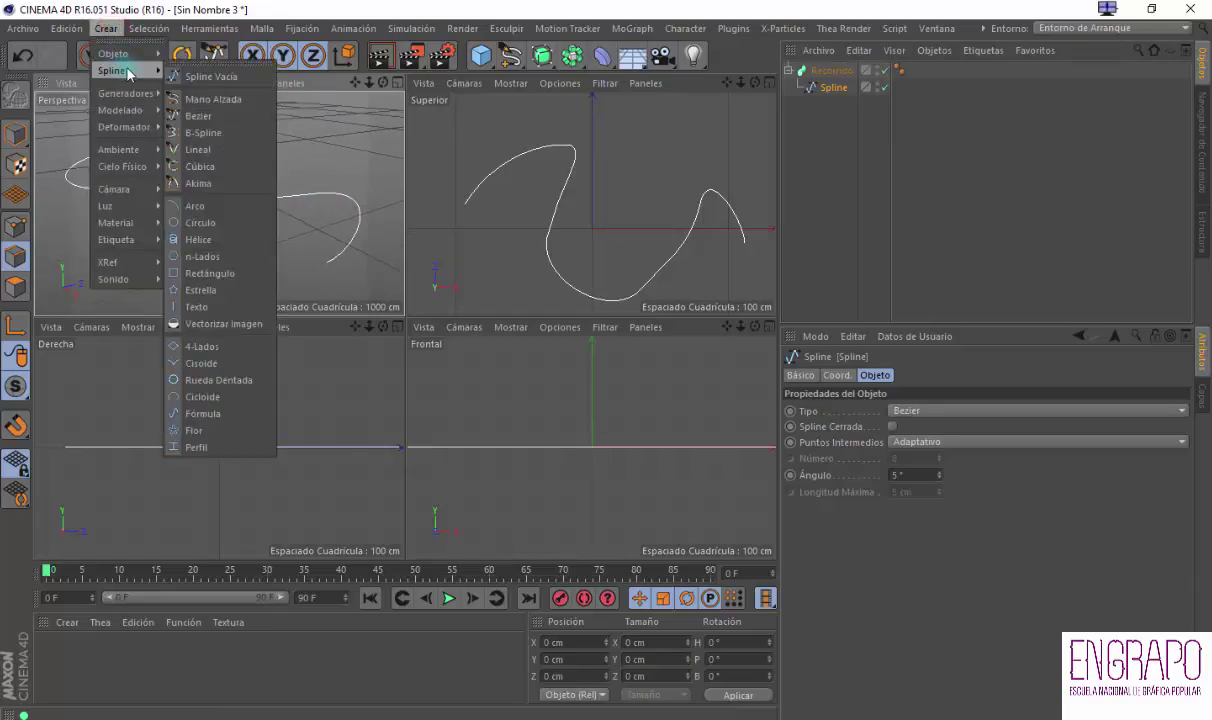
left_click(194, 213)
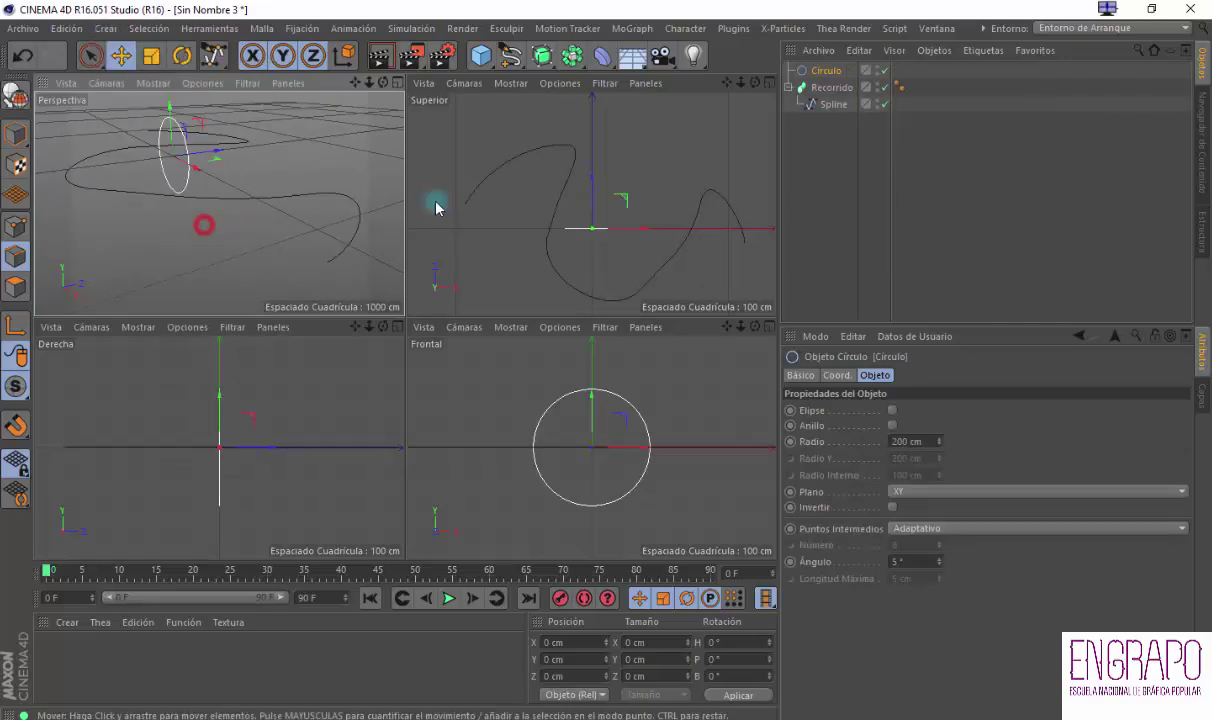
left_click(855, 158)
left_click(824, 70)
left_click(930, 437)
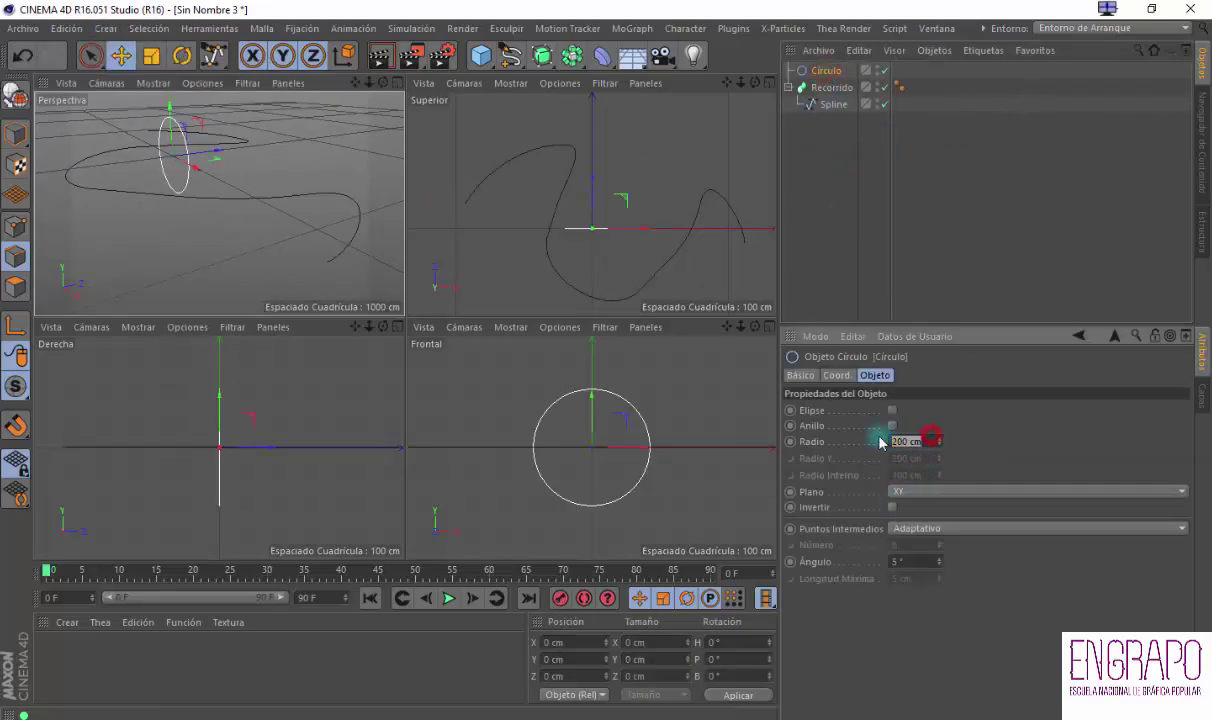
key("Return")
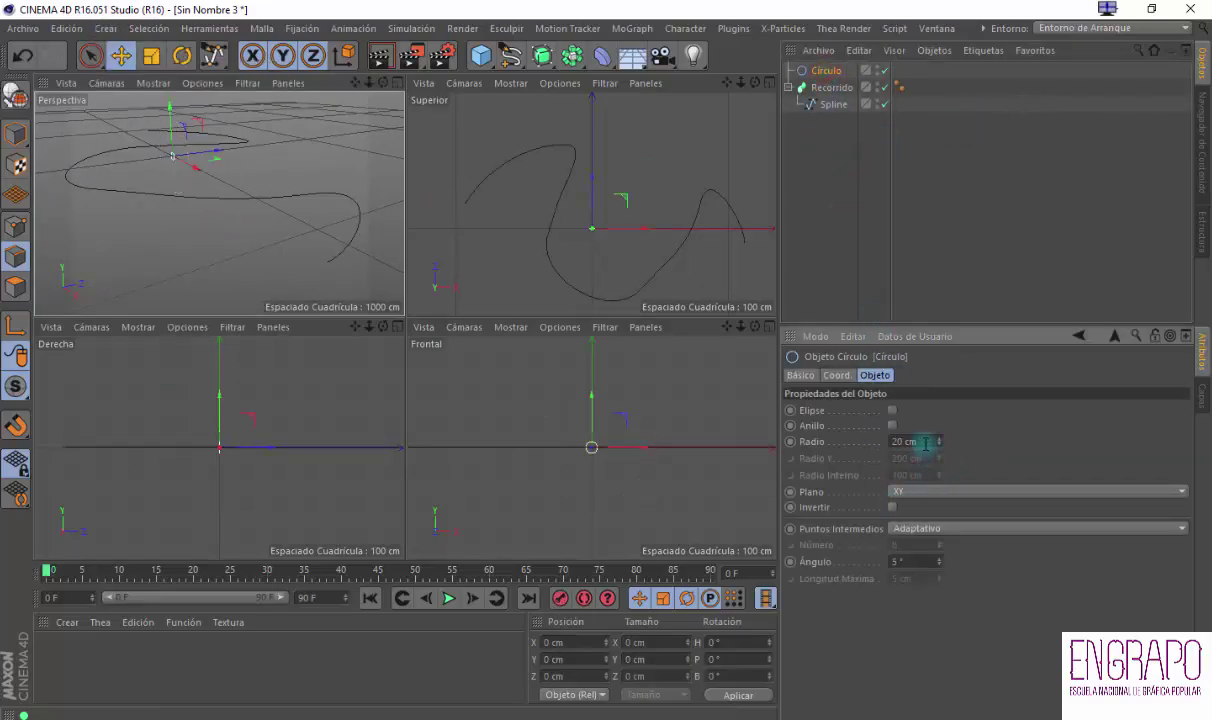
Nest the Círculo, with a 50 cm radius, inside Recorrido above the Spline to sweep a tube
left_click_drag(829, 74, 833, 94)
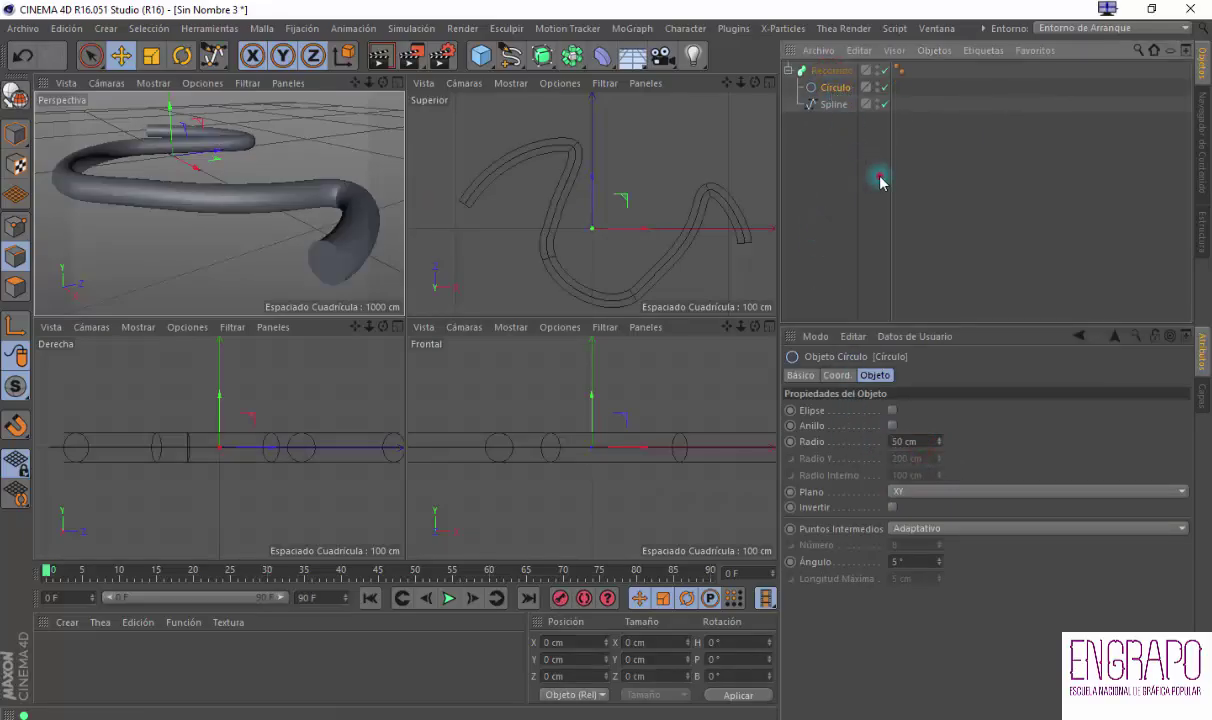
left_click(879, 176)
left_click_drag(282, 244, 362, 206, "alt")
Review the swept tube and the roles of Recorrido, its Círculo profile and its Spline path
left_click(819, 70)
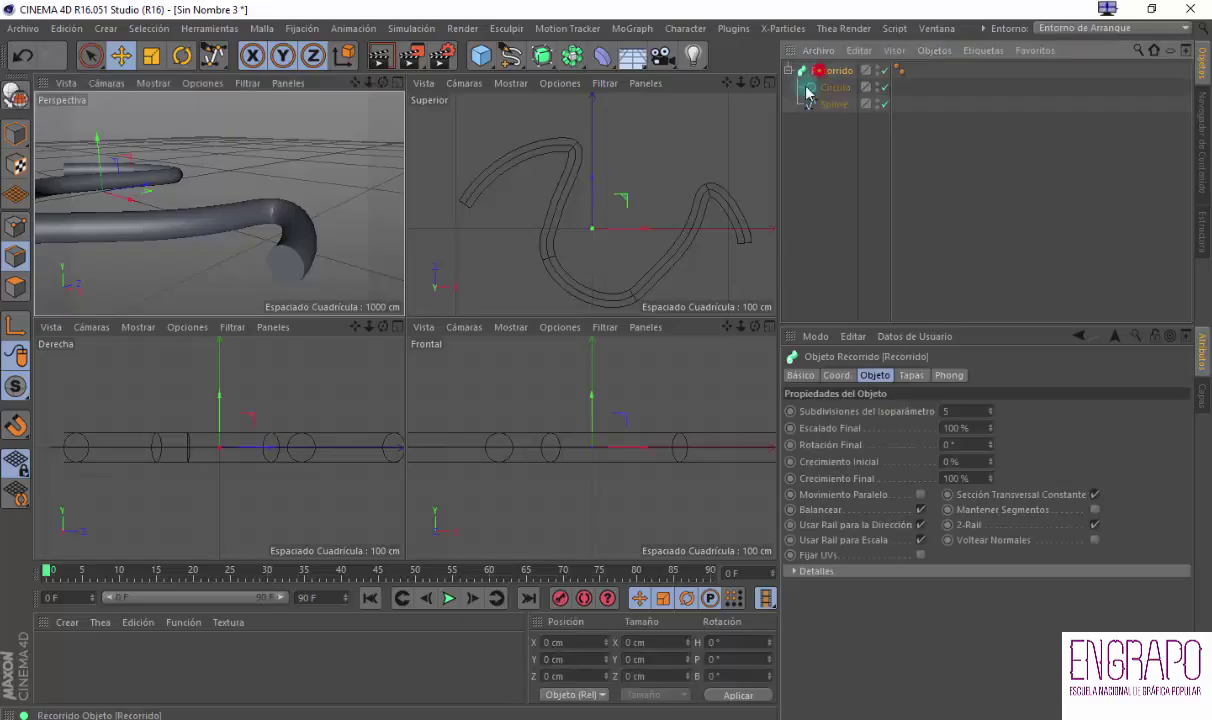
left_click_drag(262, 212, 230, 232, "alt")
left_click(830, 104)
left_click(838, 87)
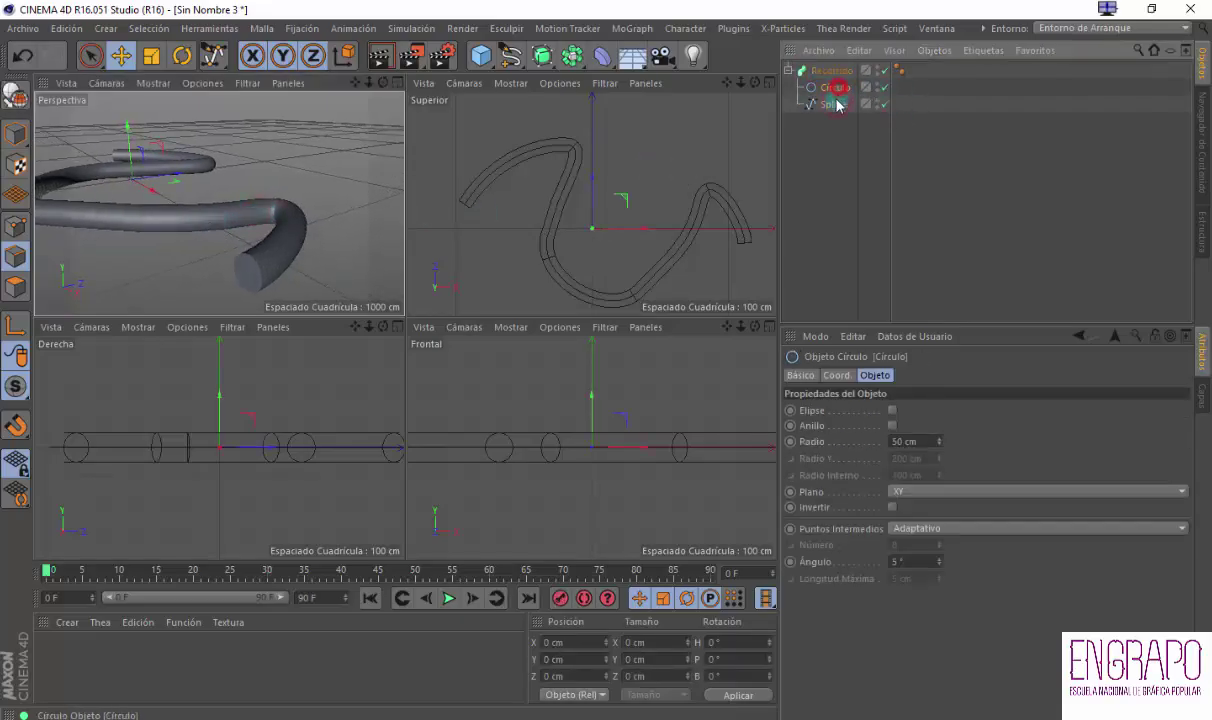
left_click(838, 104)
left_click(836, 88)
mouse_move(249, 218)
left_mouse_down("alt")
mouse_move(371, 216)
mouse_move(184, 235)
mouse_move(200, 210)
mouse_move(222, 238)
mouse_move(308, 233)
mouse_move(262, 154)
mouse_move(228, 241)
mouse_move(335, 233)
mouse_move(240, 203)
left_mouse_up("alt")
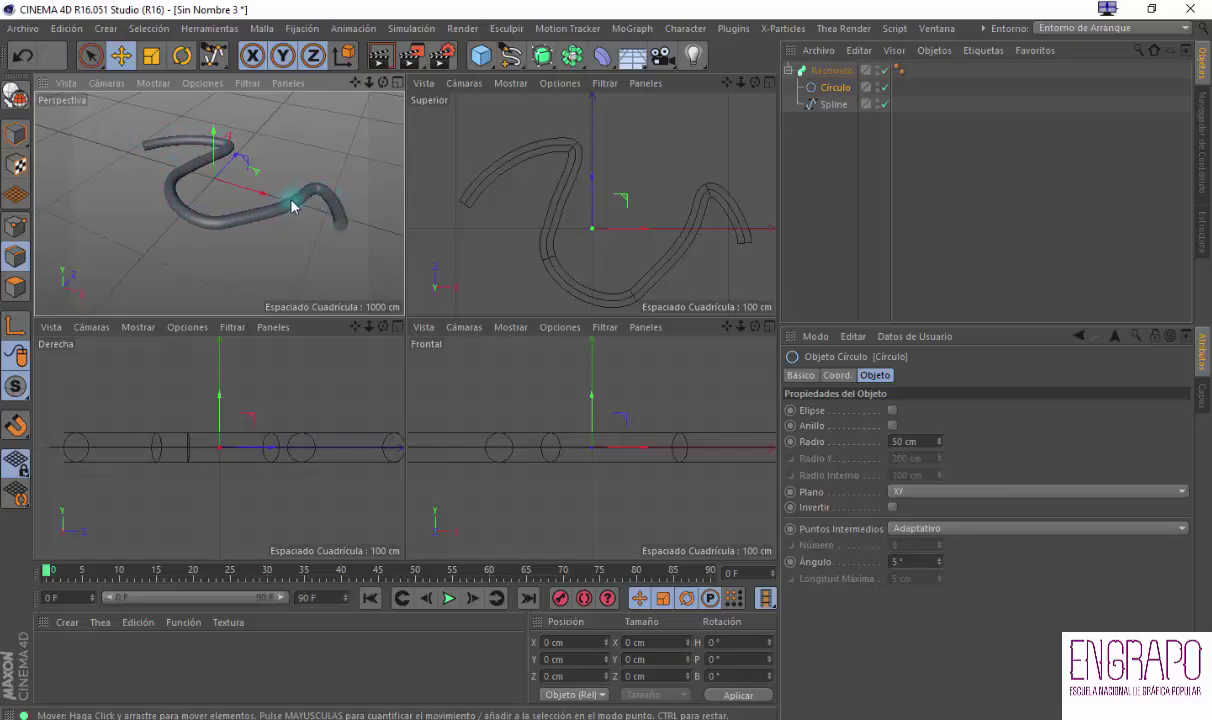
left_click(791, 170)
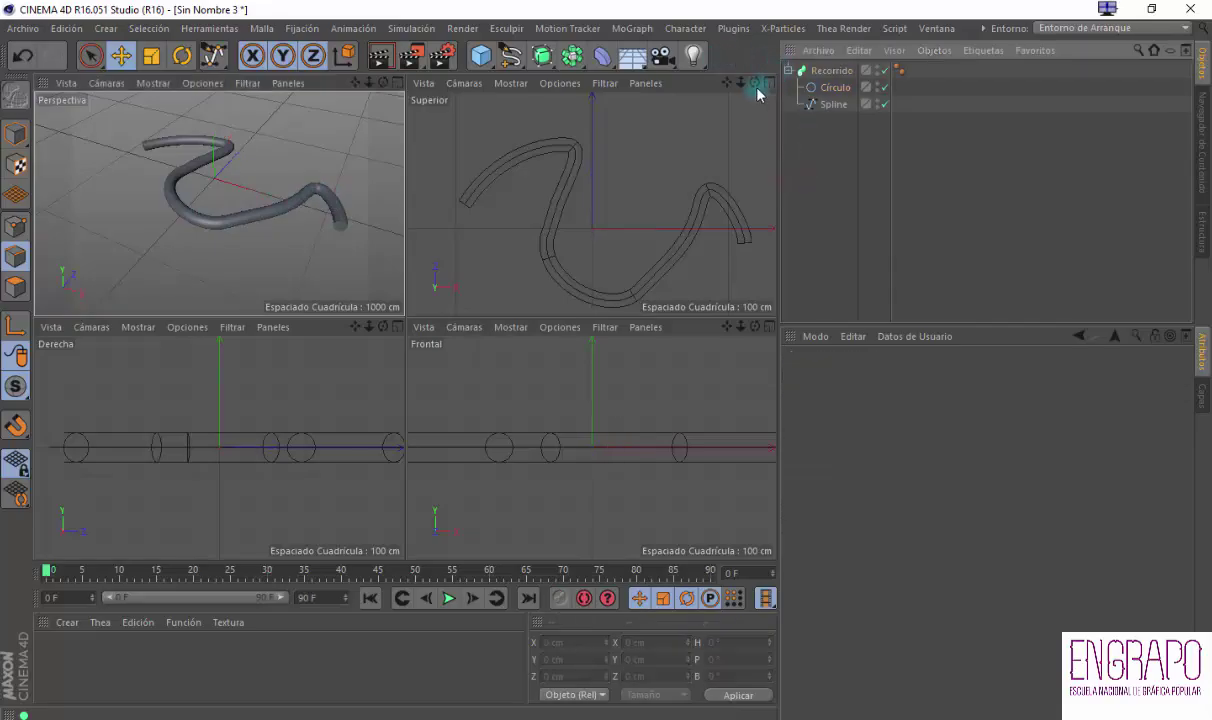
Add a MoGraph MoSpline object and hide the Recorrido tube in the viewport
left_click(638, 30)
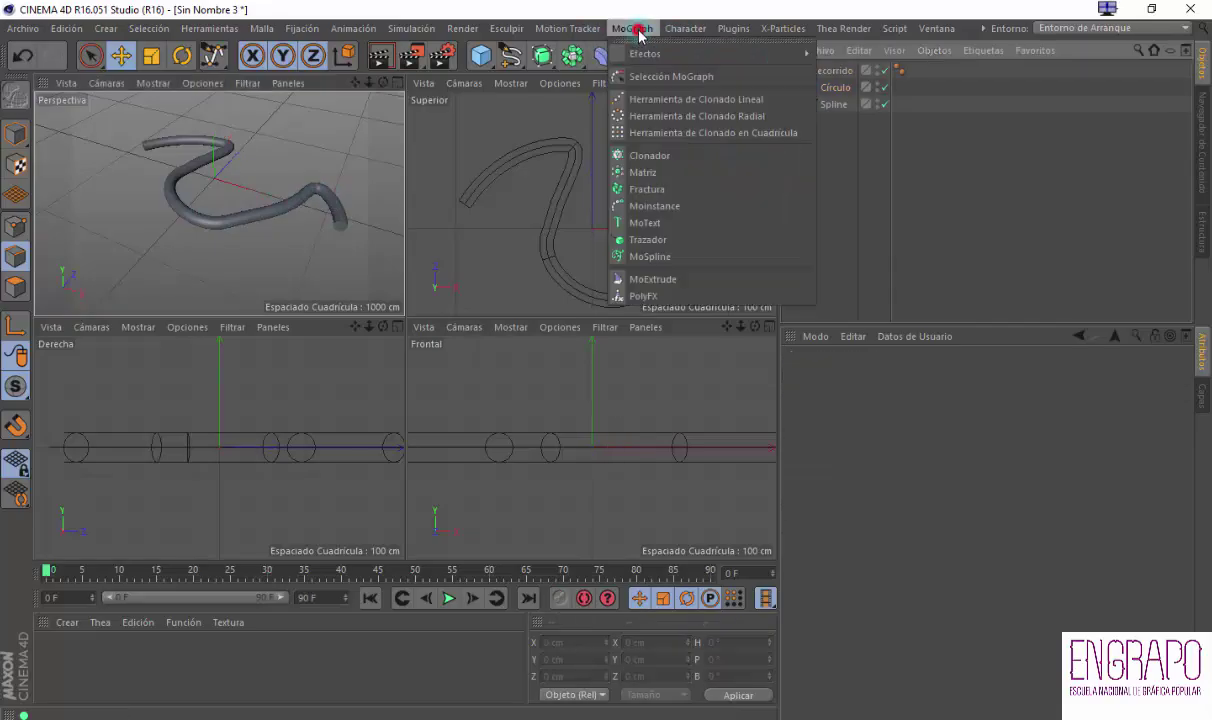
left_click(651, 257)
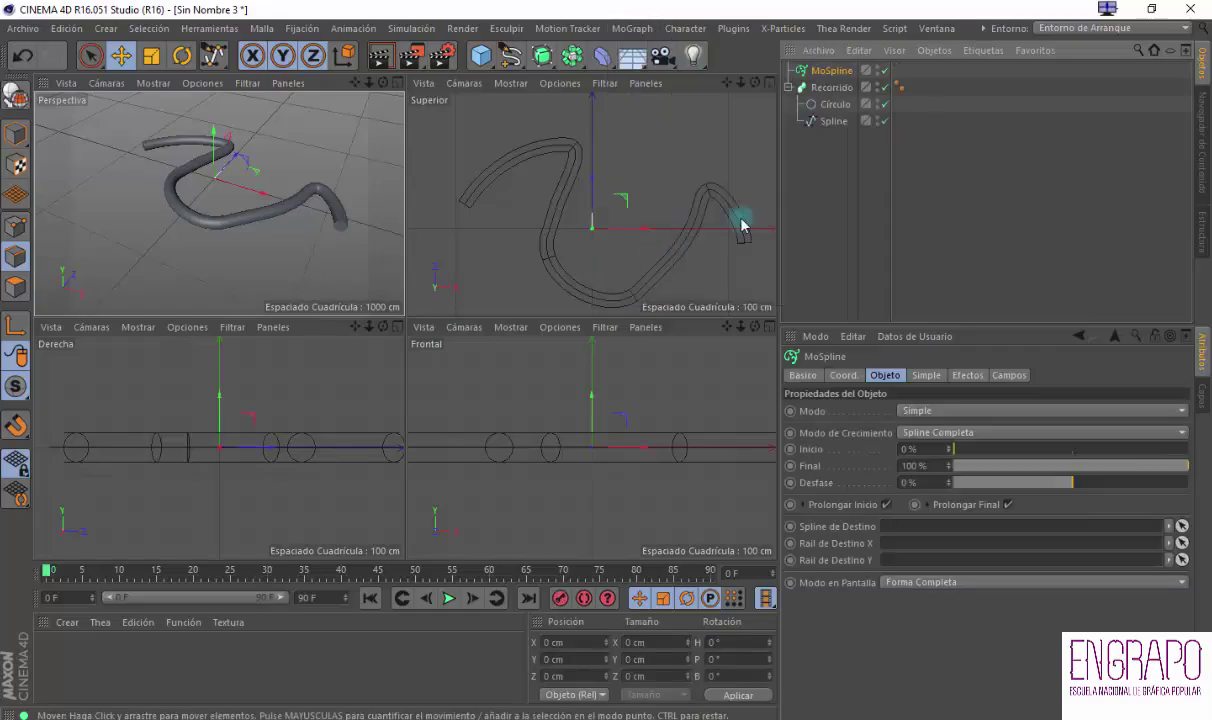
left_click(877, 86, "alt")
left_click(877, 86, "alt")
left_click(793, 170)
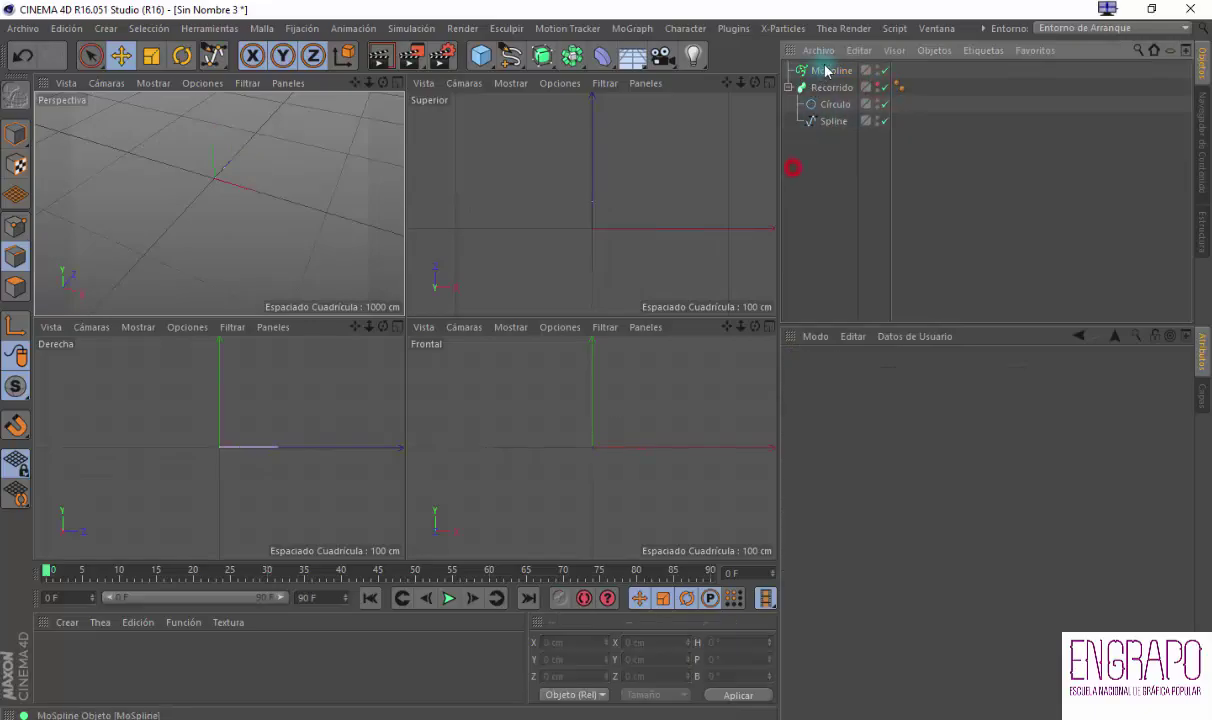
Frame the MoSpline up close and enlarge the perspective view to fill the viewport area
left_click(825, 68)
left_click_drag(216, 204, 145, 206, "alt")
middle_click_drag(253, 176, 183, 235, "alt")
right_click_drag(155, 241, 243, 168, "alt")
left_click_drag(342, 222, 166, 220, "alt")
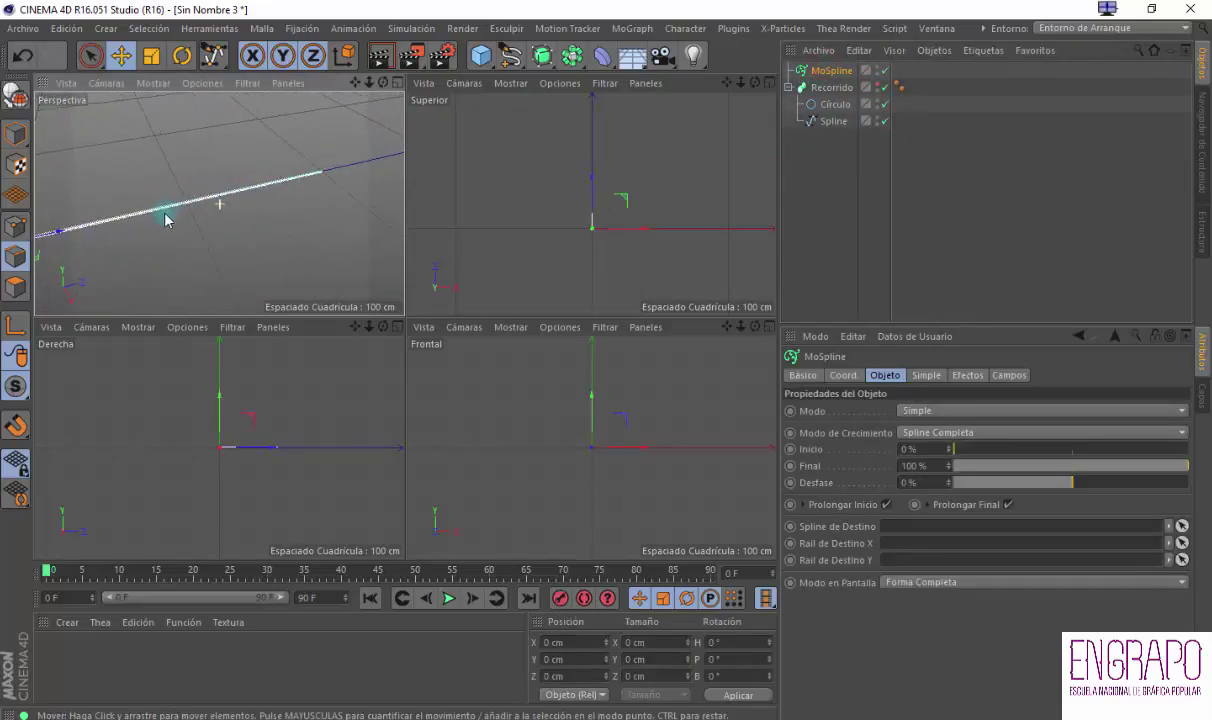
left_click(396, 83)
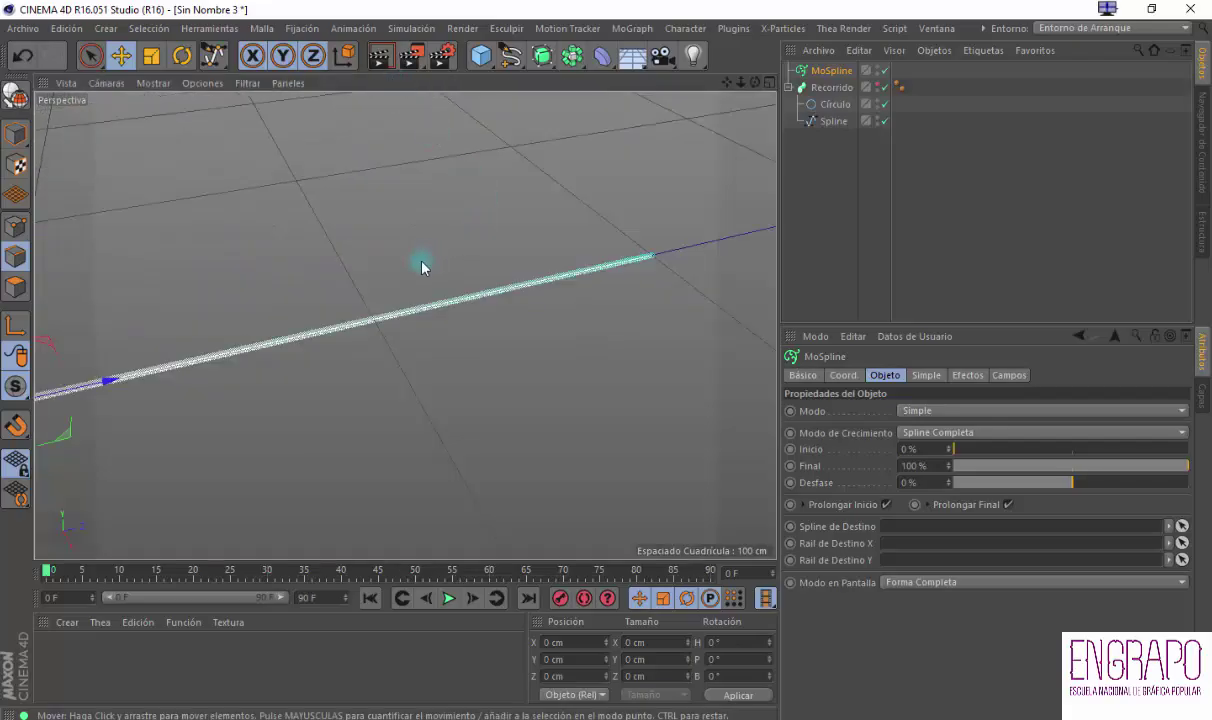
left_click_drag(415, 285, 181, 292, "alt")
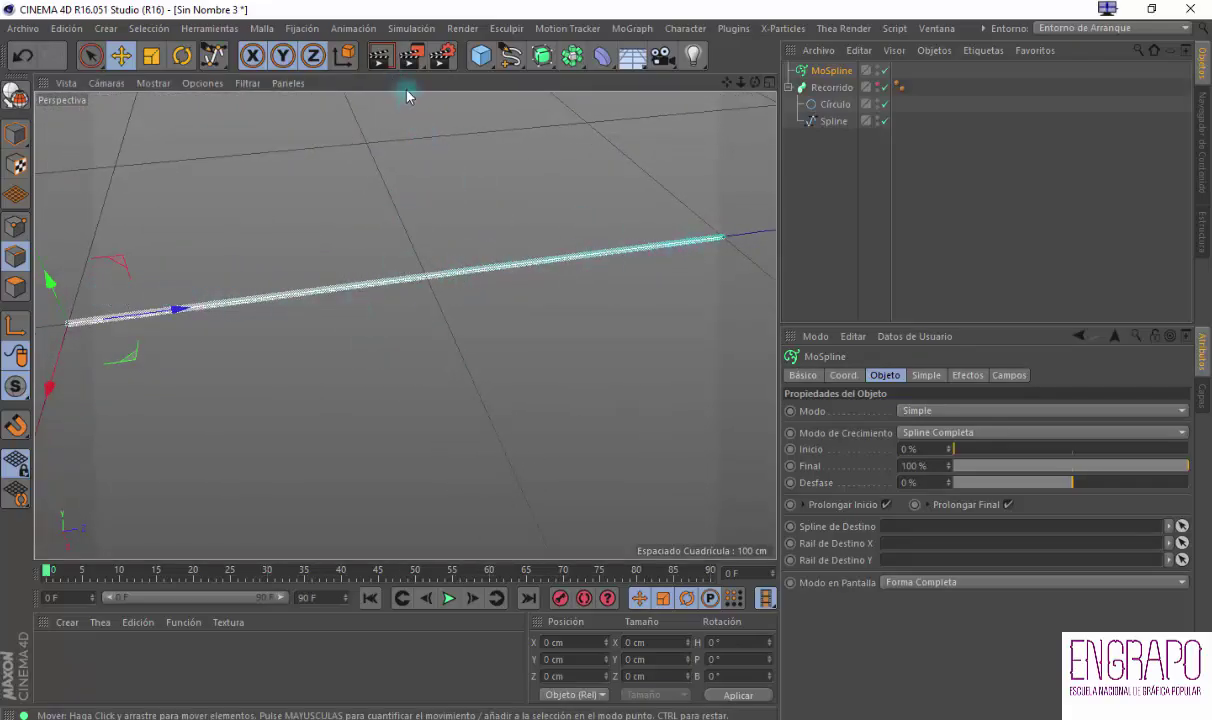
Render the perspective view to check how the MoSpline renders
left_click(836, 71)
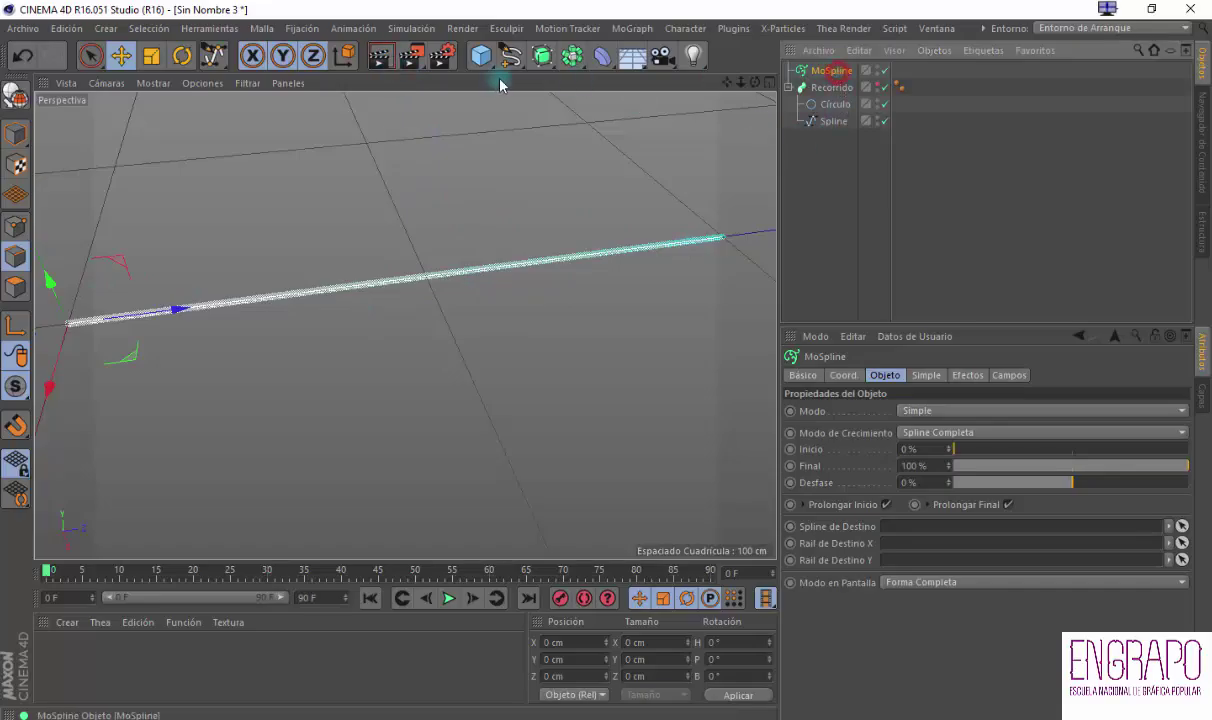
left_click(385, 60)
left_click(880, 177)
left_click(839, 71)
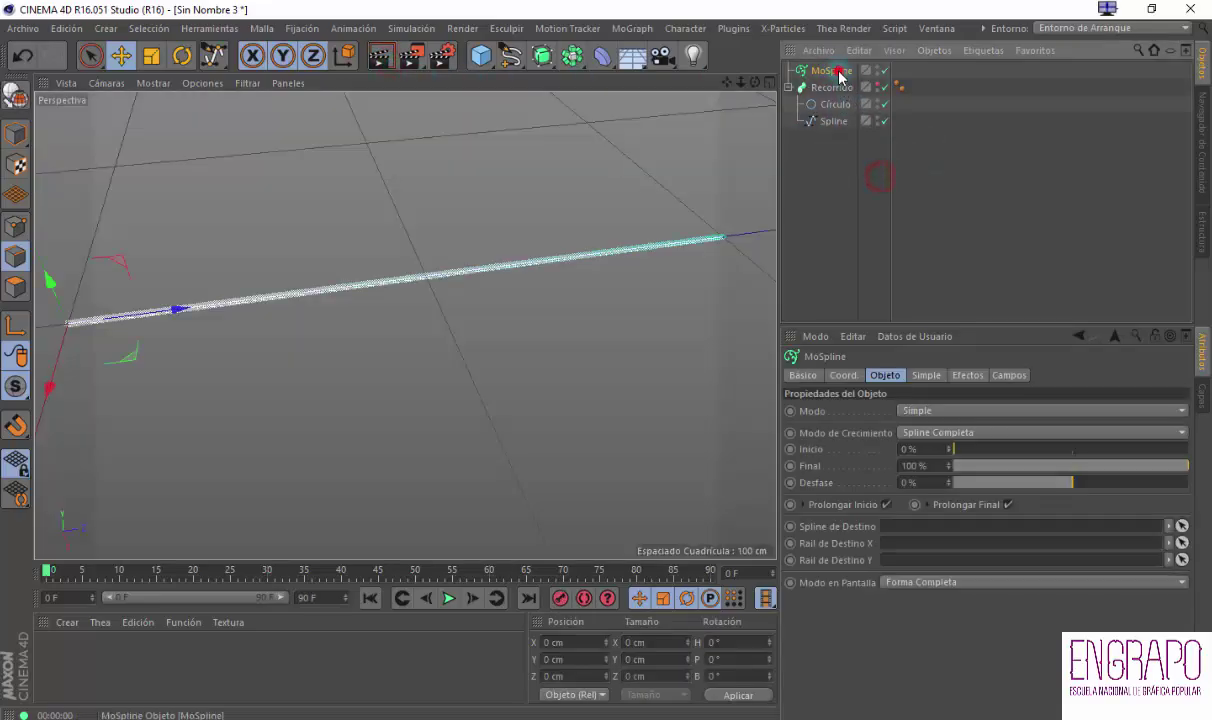
Shorten the MoSpline's straight line through its Simple settings
left_click(927, 376)
left_click(886, 375)
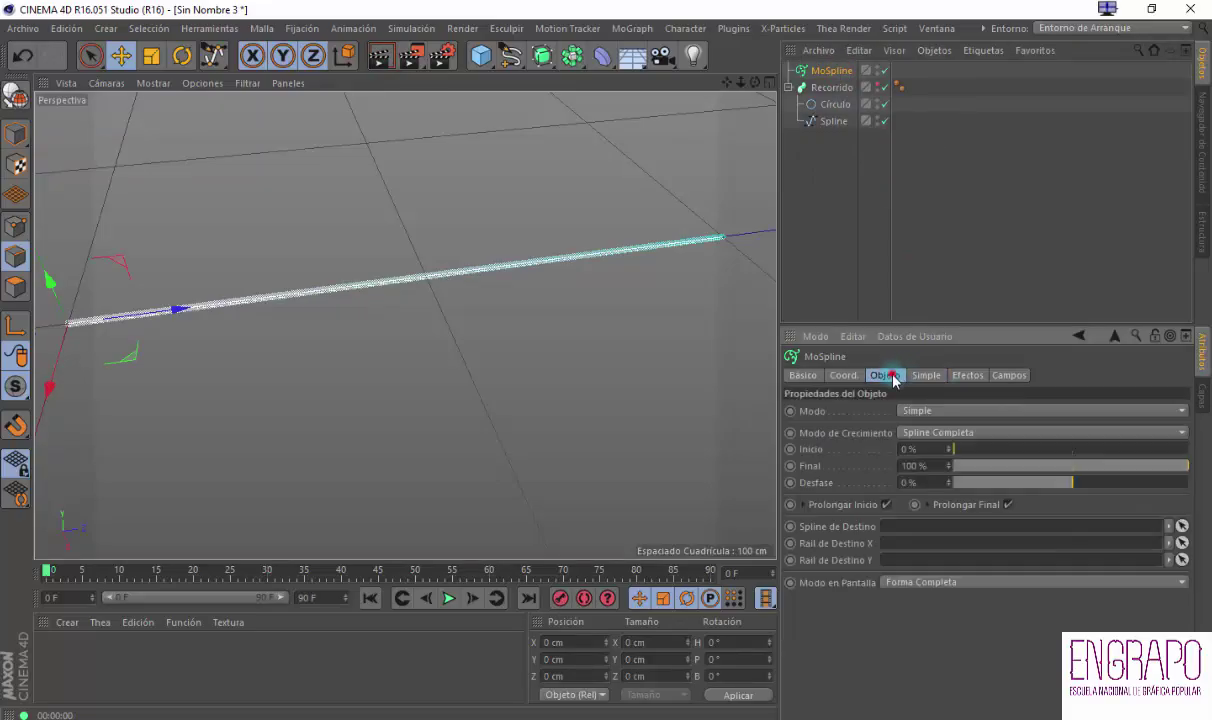
left_click(922, 374)
left_click_drag(961, 412, 1010, 446)
left_click(886, 375)
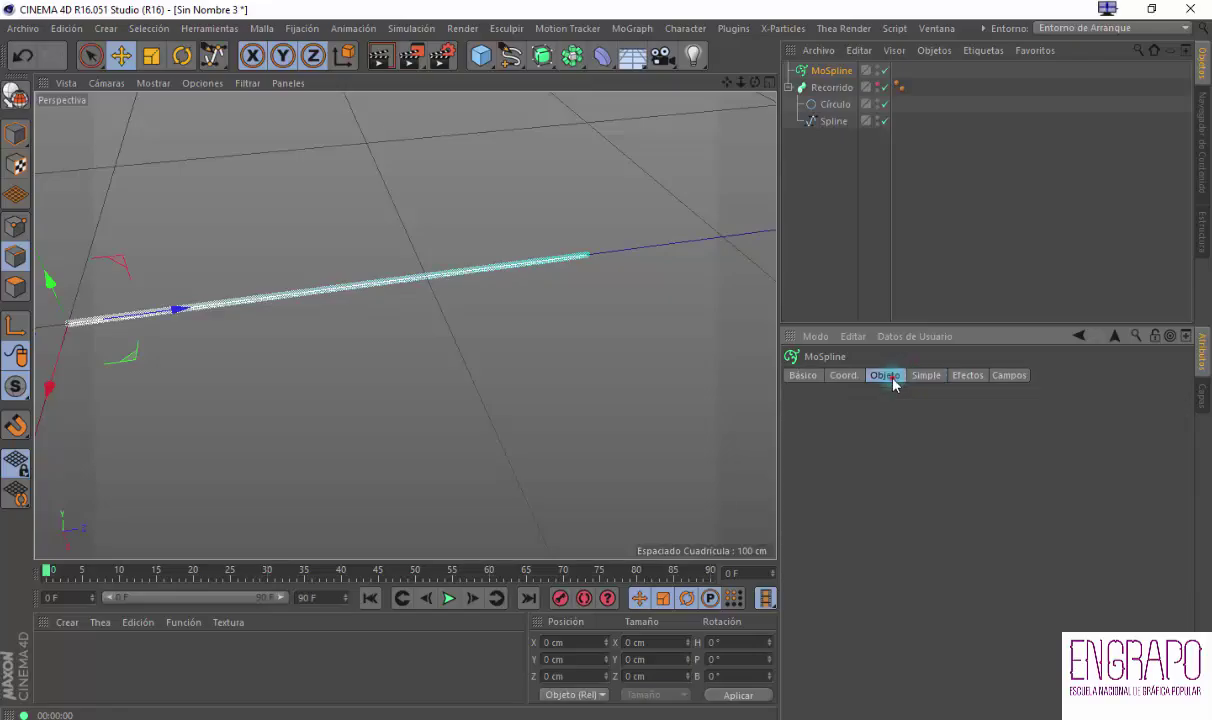
Change the MoSpline's Modo to Spline
left_click(830, 122)
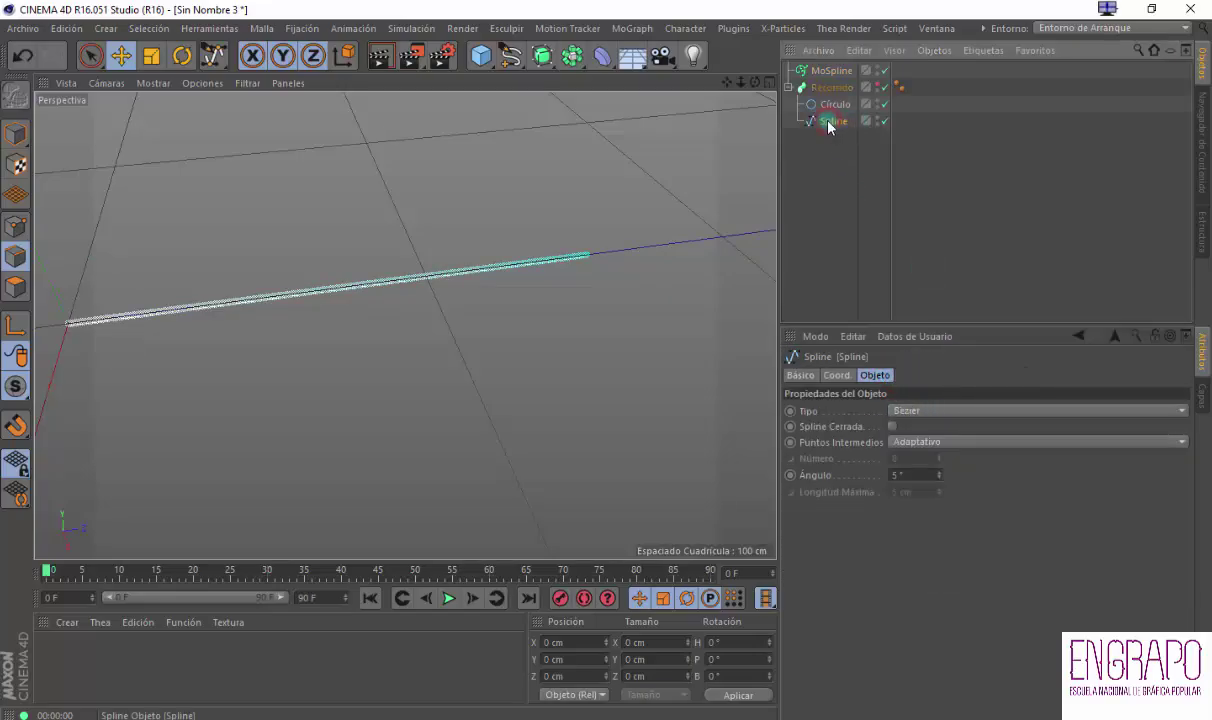
left_click(832, 71)
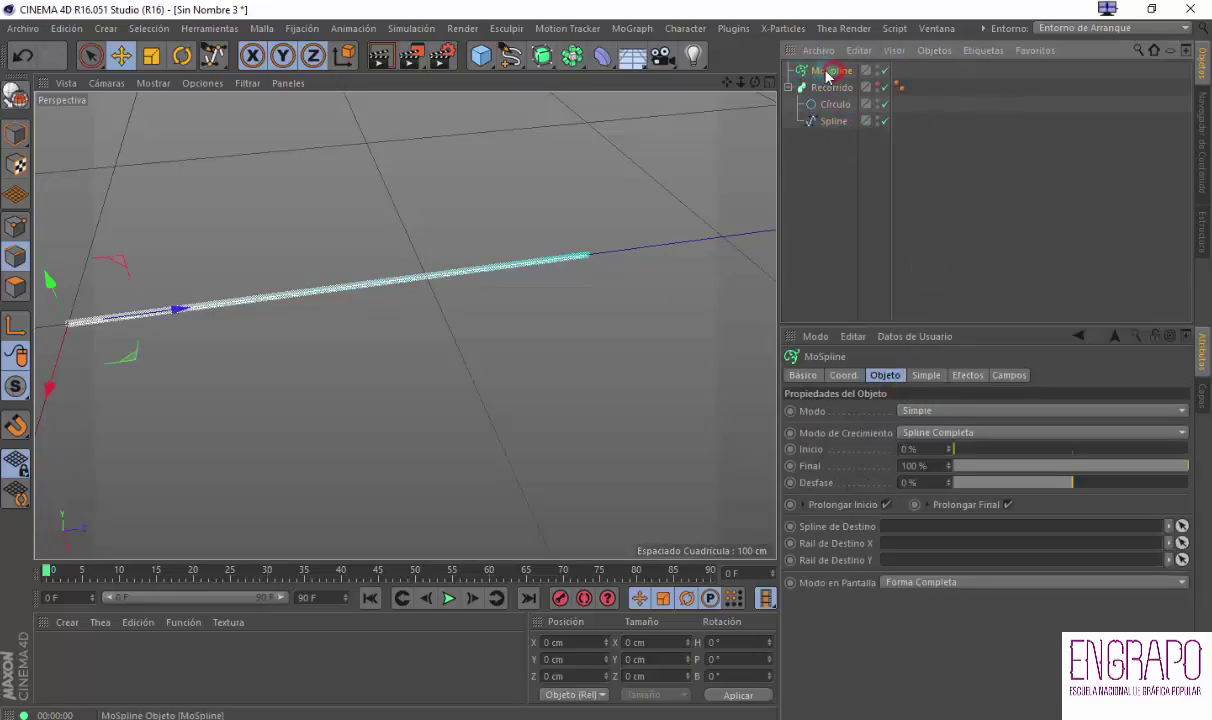
left_click(885, 376)
left_click(915, 411)
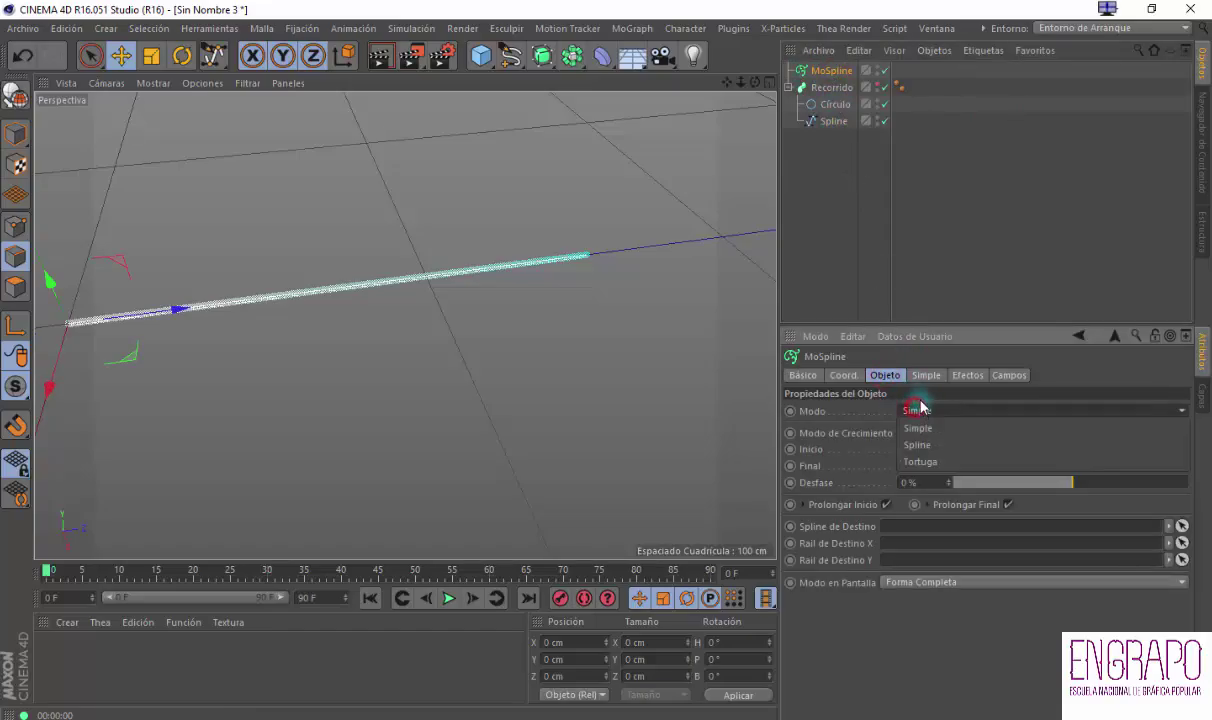
left_click(921, 441)
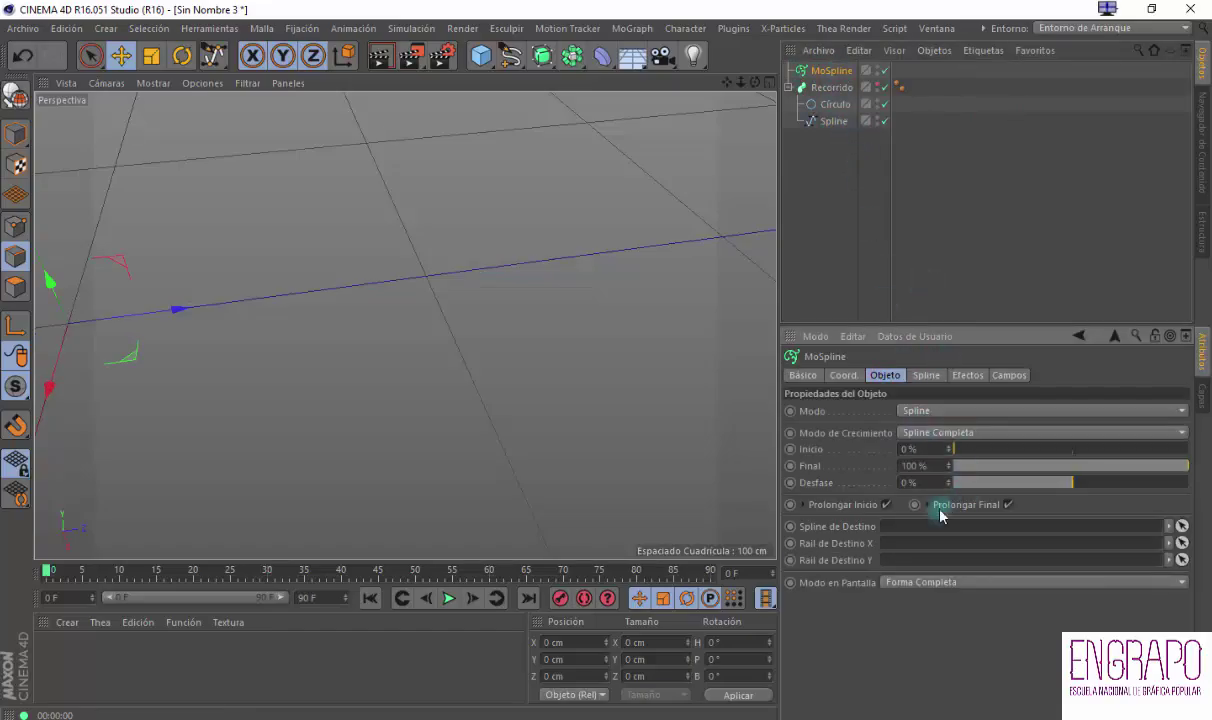
Assign the wavy Spline as the MoSpline's Spline de Origen
left_click(925, 376)
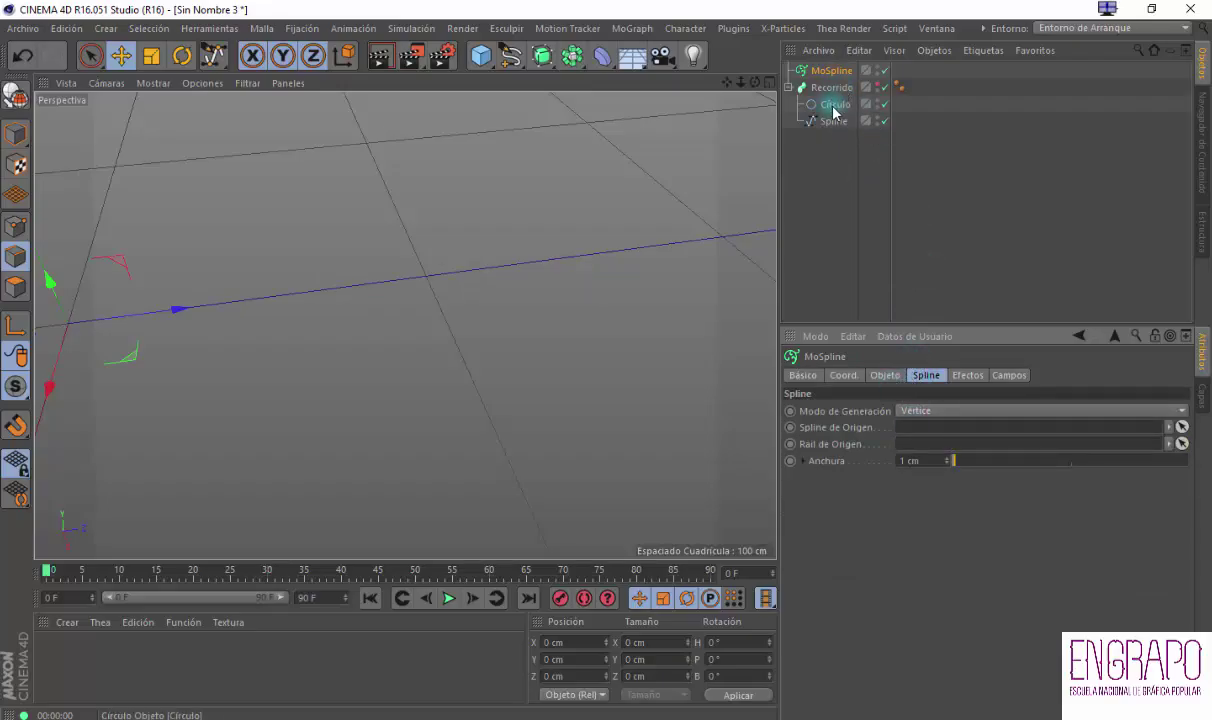
left_click_drag(832, 129, 830, 129)
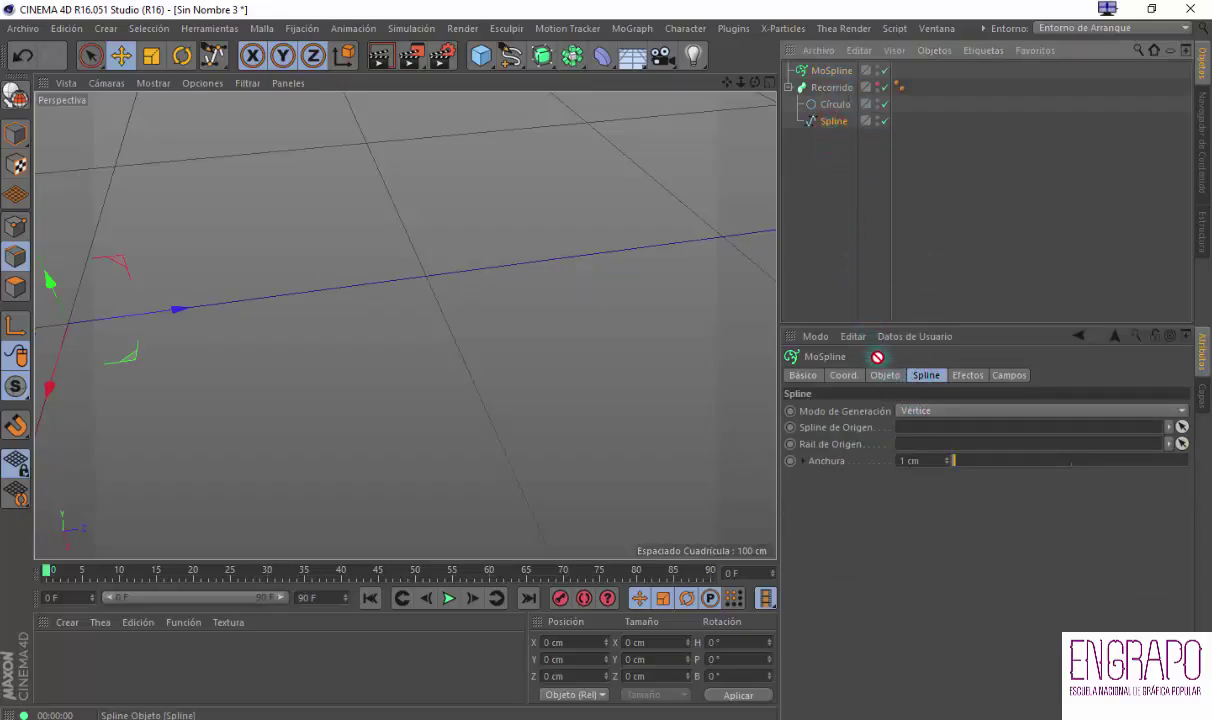
left_click_drag(903, 427, 905, 428)
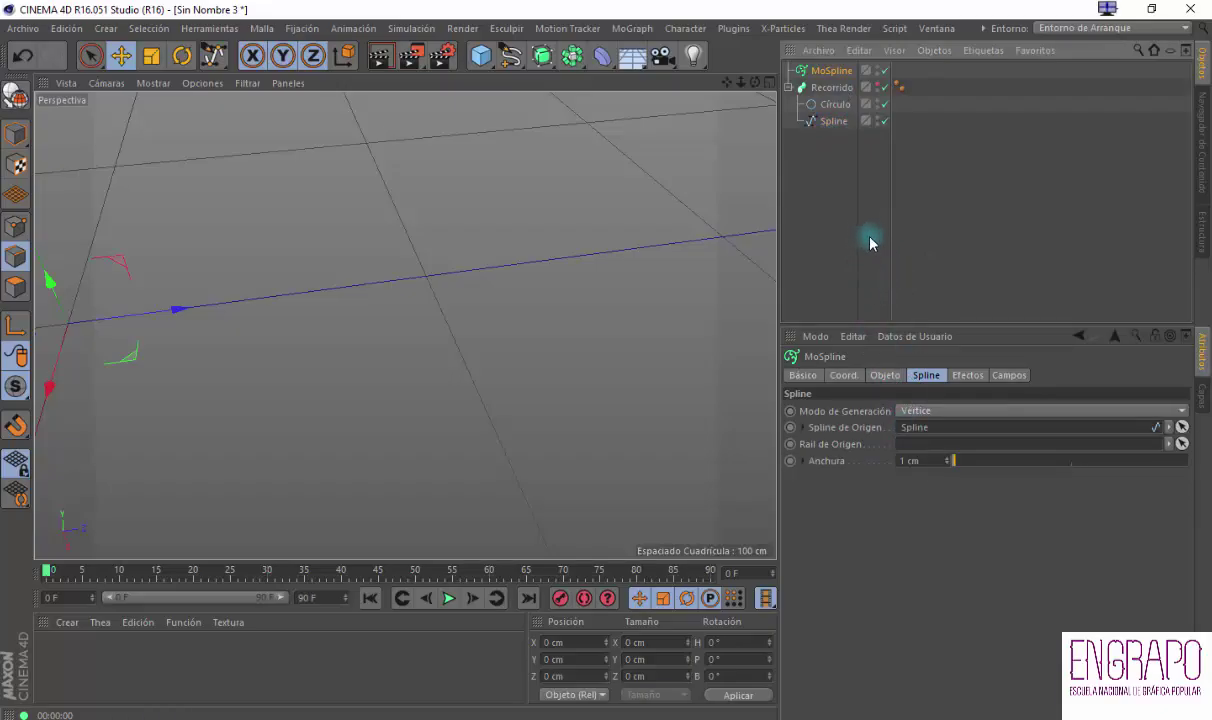
left_click(832, 209)
left_click(842, 75)
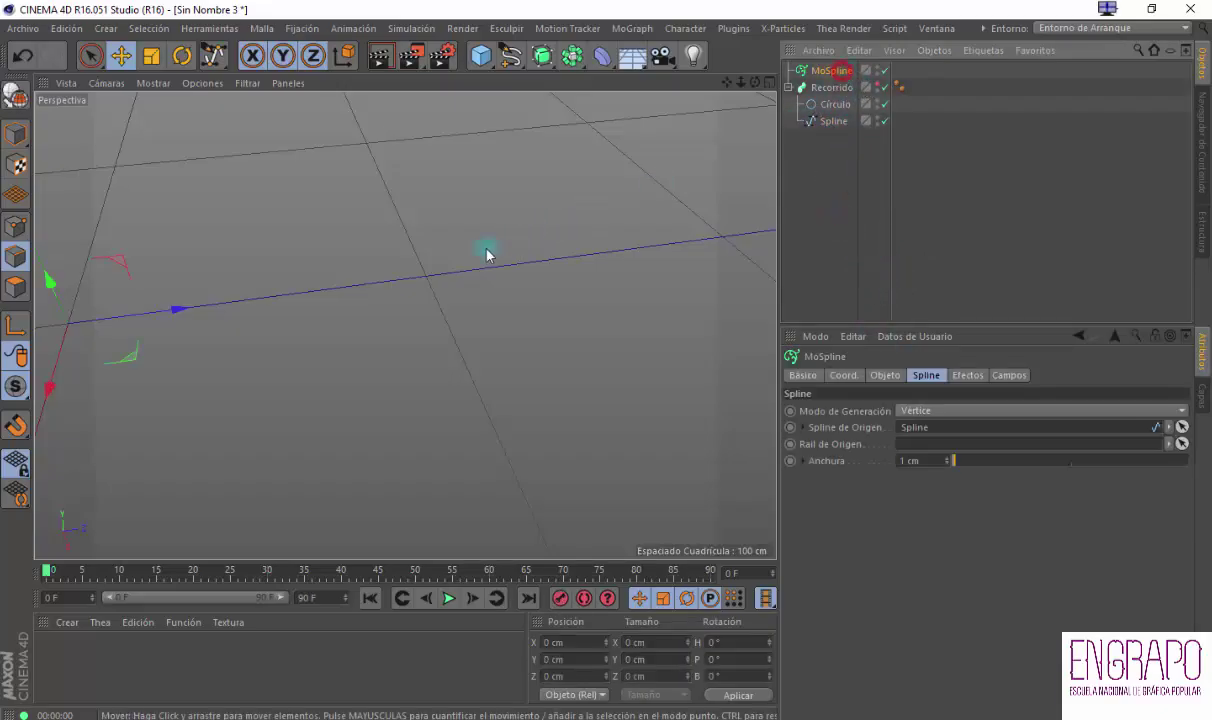
Inspect the MoSpline along the whole wavy curve in the perspective view
right_click_drag(486, 252, 435, 268, "alt")
left_click_drag(435, 268, 481, 255, "alt")
right_click_drag(481, 255, 346, 390, "alt")
left_click_drag(347, 391, 467, 318, "alt")
scroll(568, 522, "up", 1)
scroll(500, 406, "up", 2)
left_click_drag(680, 286, 700, 260, "alt")
left_click(868, 157)
Hide the MoSpline in the viewport and make the Recorrido tube visible again
left_click(831, 89)
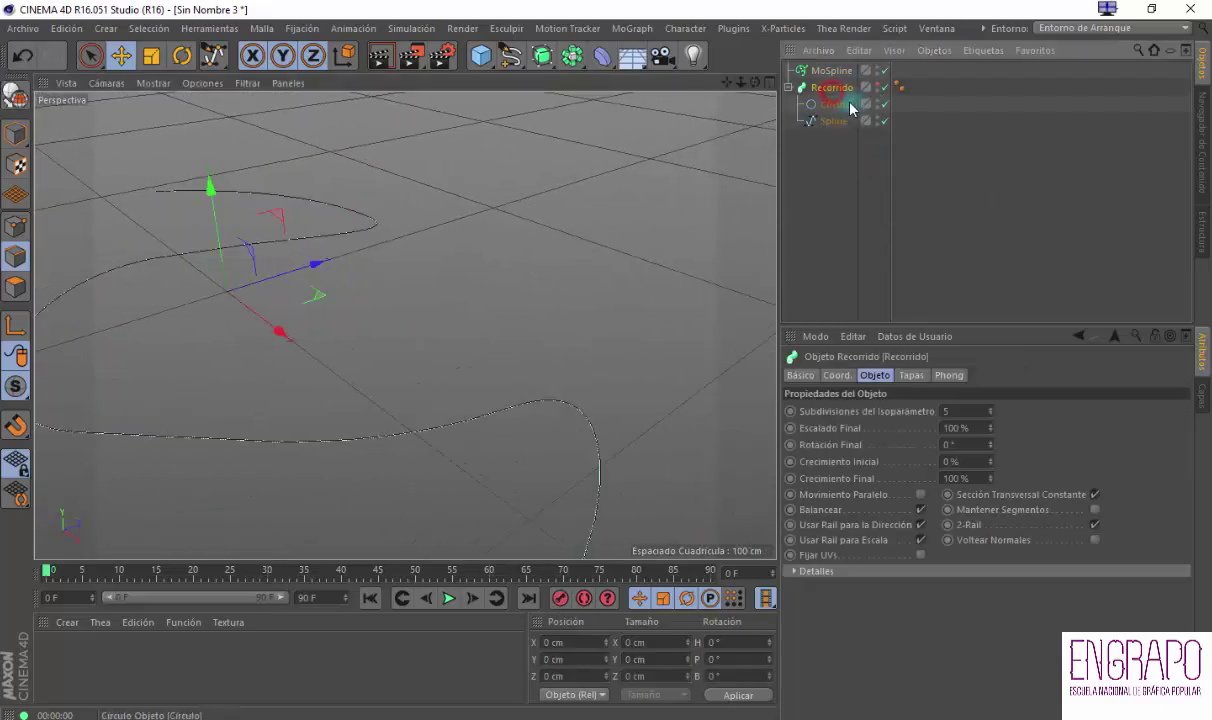
double_click(876, 71, "alt")
left_click(877, 86, "alt")
left_click(849, 170)
left_click(830, 88)
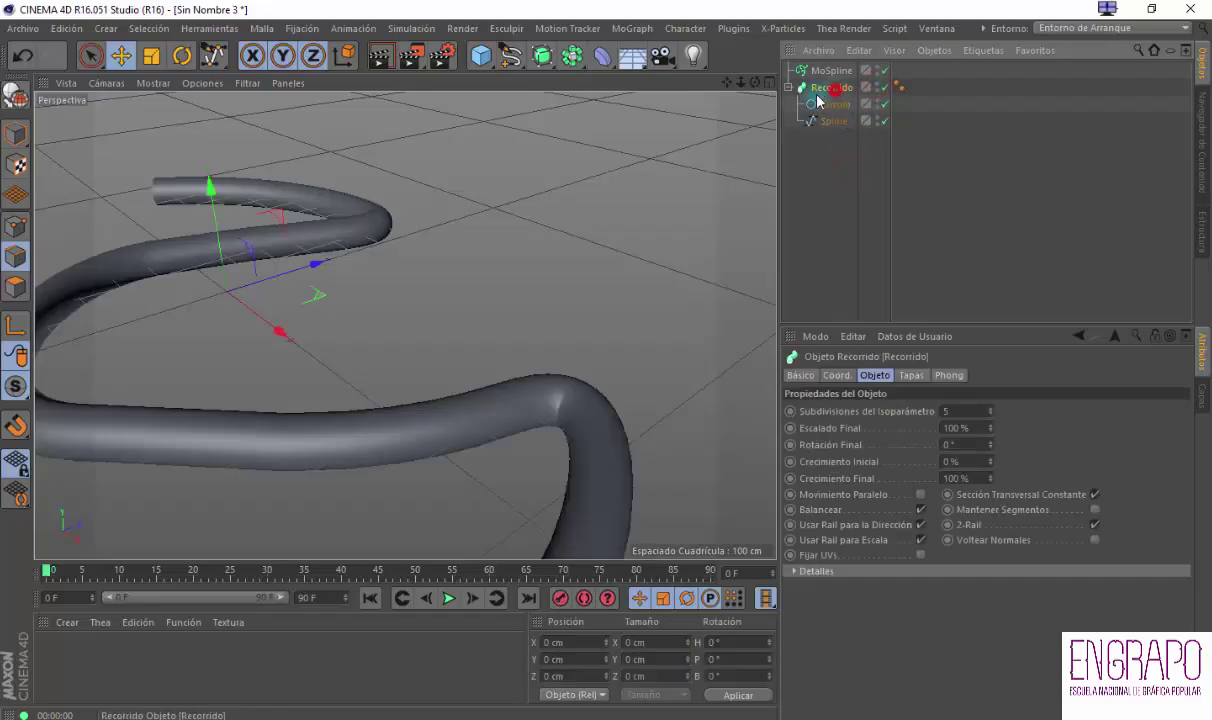
Display the perspective view shaded with mesh lines and inspect the Recorrido tube's subdivisions
left_click(148, 83)
left_click(154, 119)
left_click_drag(167, 144, 378, 302, "alt")
right_click_drag(378, 295, 346, 322, "alt")
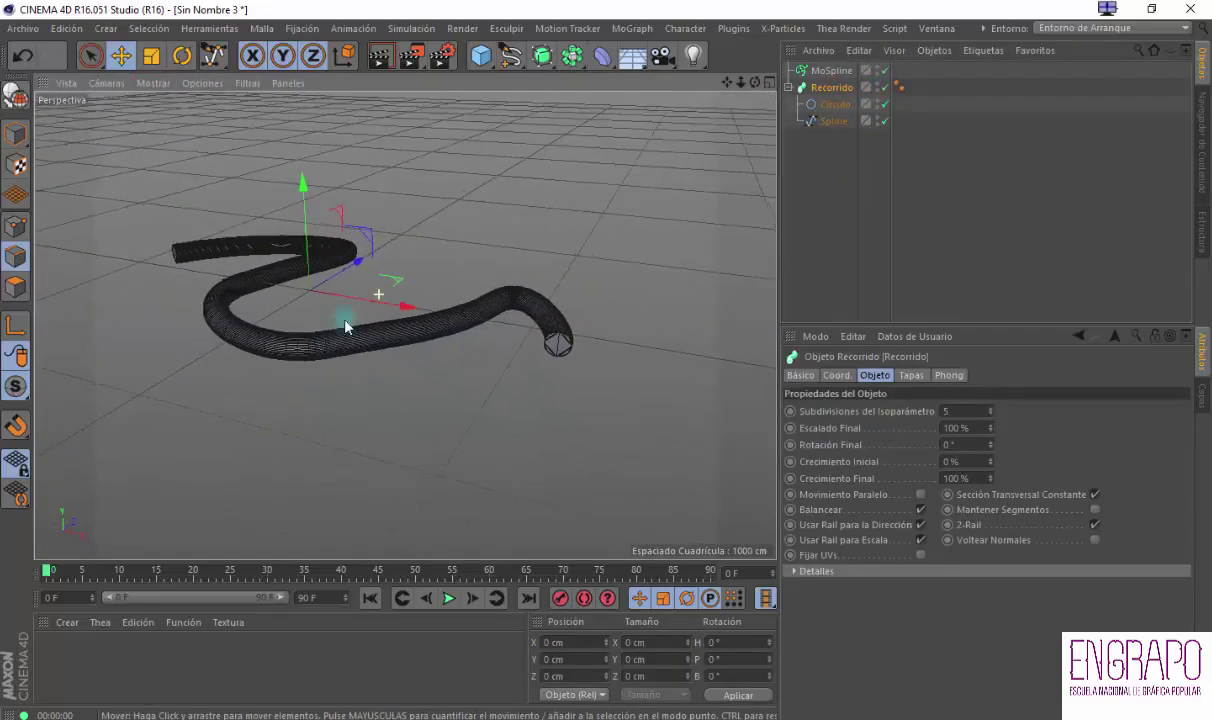
left_click_drag(406, 322, 311, 340, "alt")
right_click_drag(390, 298, 463, 236, "alt")
left_click_drag(405, 326, 375, 305, "alt")
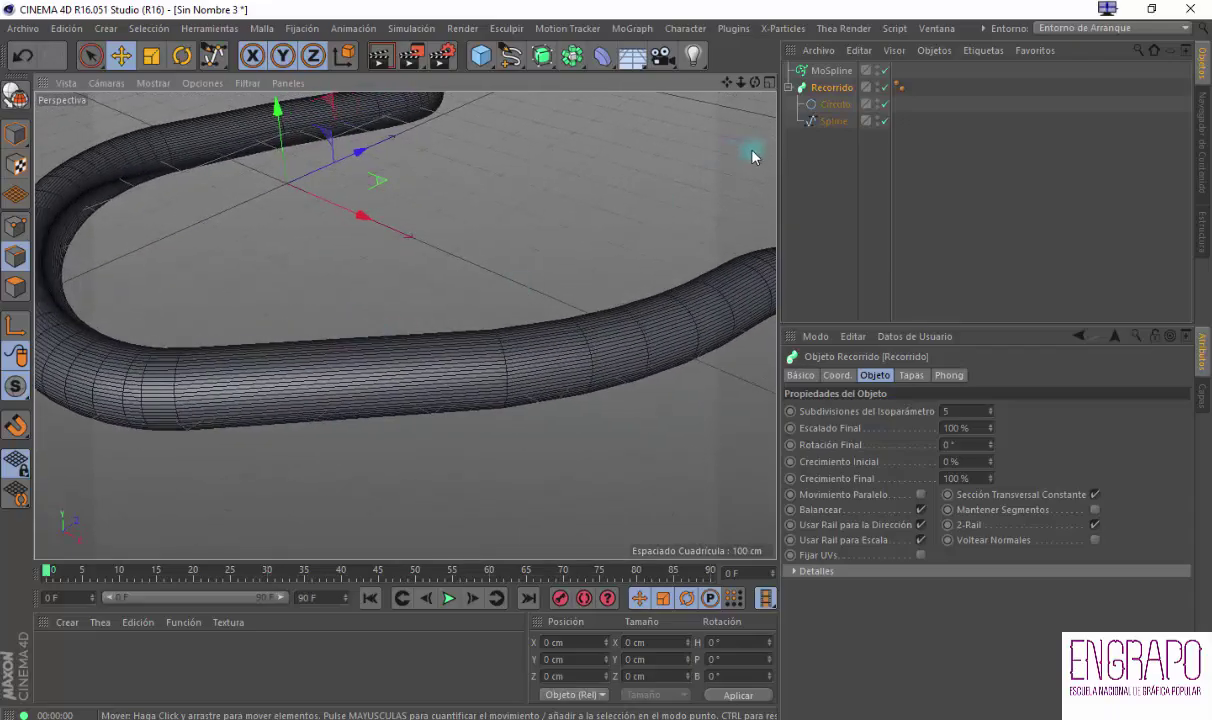
Set the Spline's Puntos Intermedios to Uniforme with a Número of 16
left_click(831, 121)
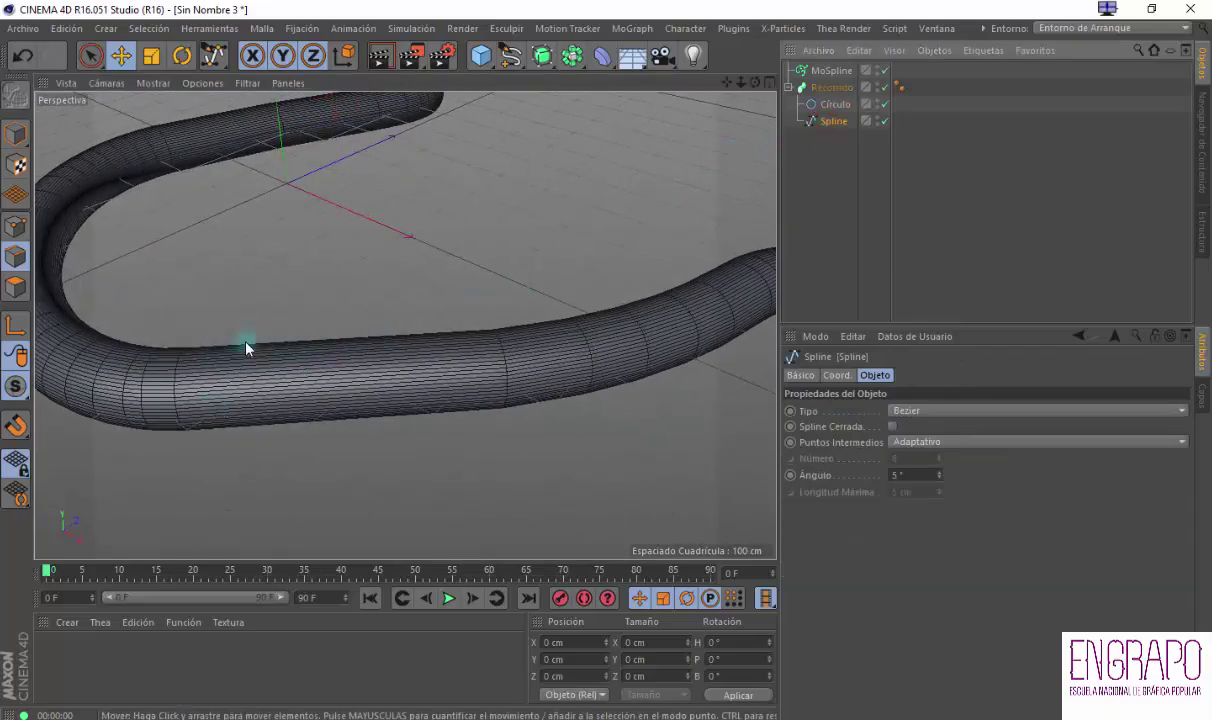
left_click(918, 441)
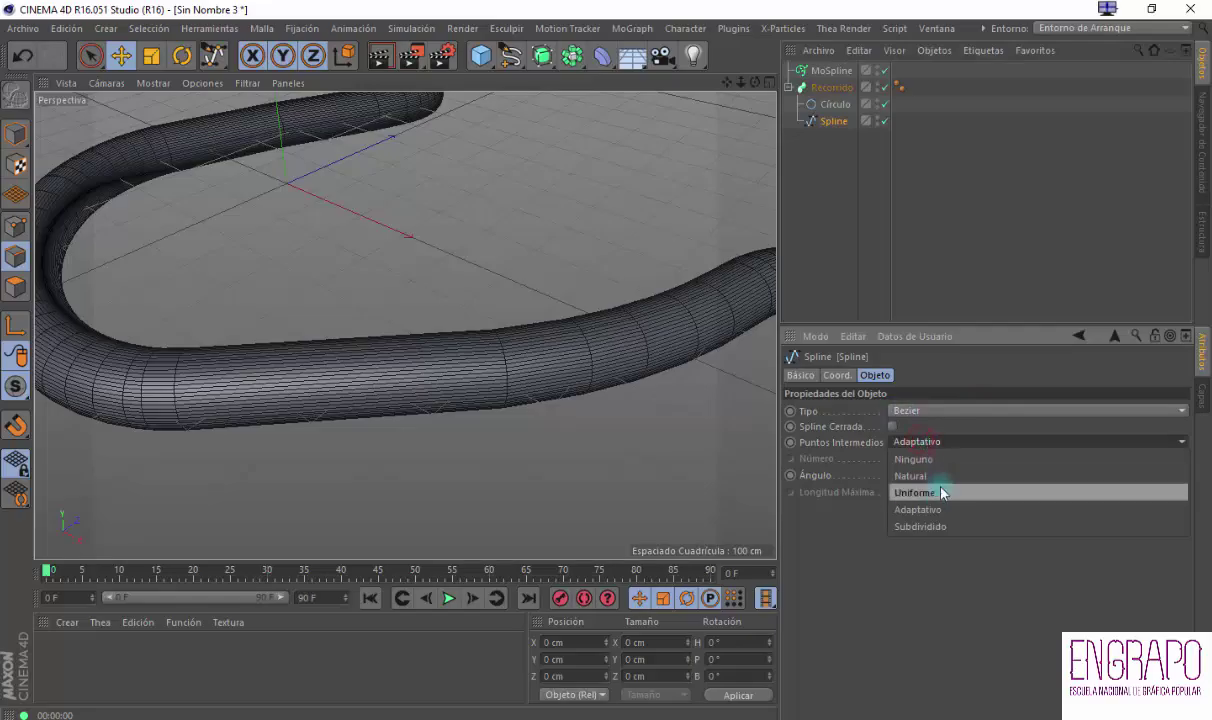
left_click(943, 491)
left_click(918, 458)
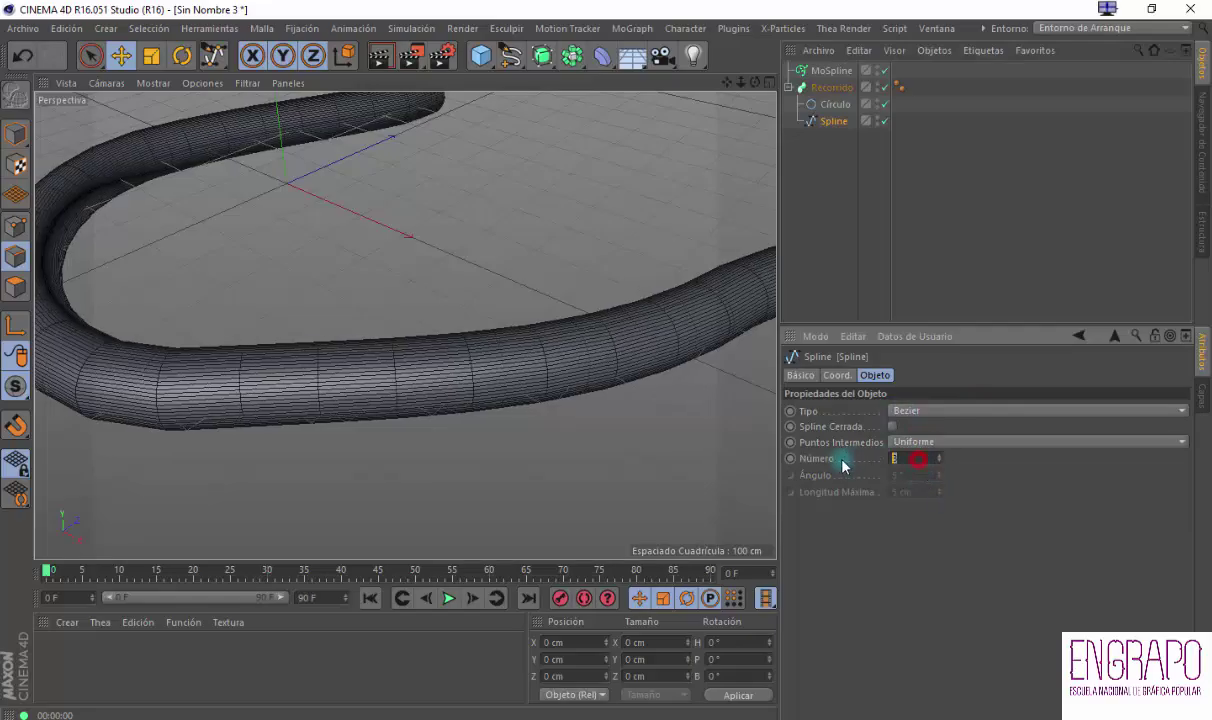
type("16")
key("Return")
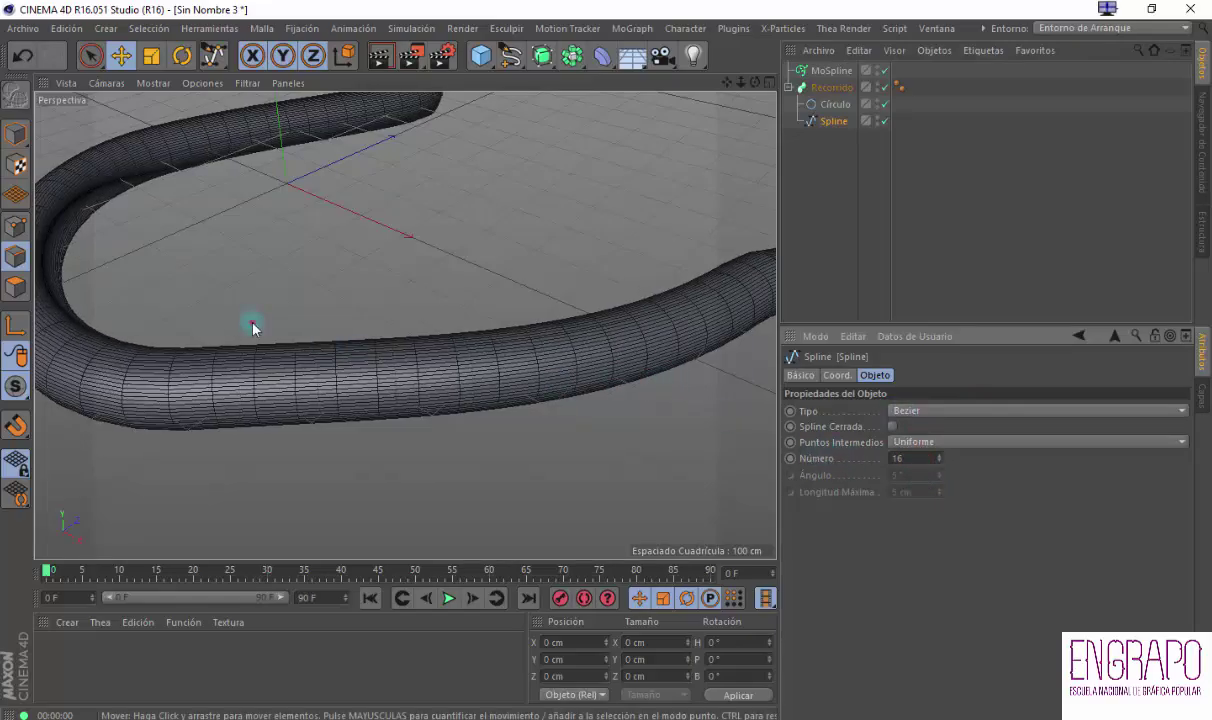
Check the tube's subdivisions up close and set the Spline's Número of intermediate points to 24
left_click_drag(252, 322, 417, 306, "alt")
scroll(334, 333, "down", 4)
left_click_drag(268, 357, 345, 357, "alt")
middle_click_drag(345, 357, 443, 326, "alt")
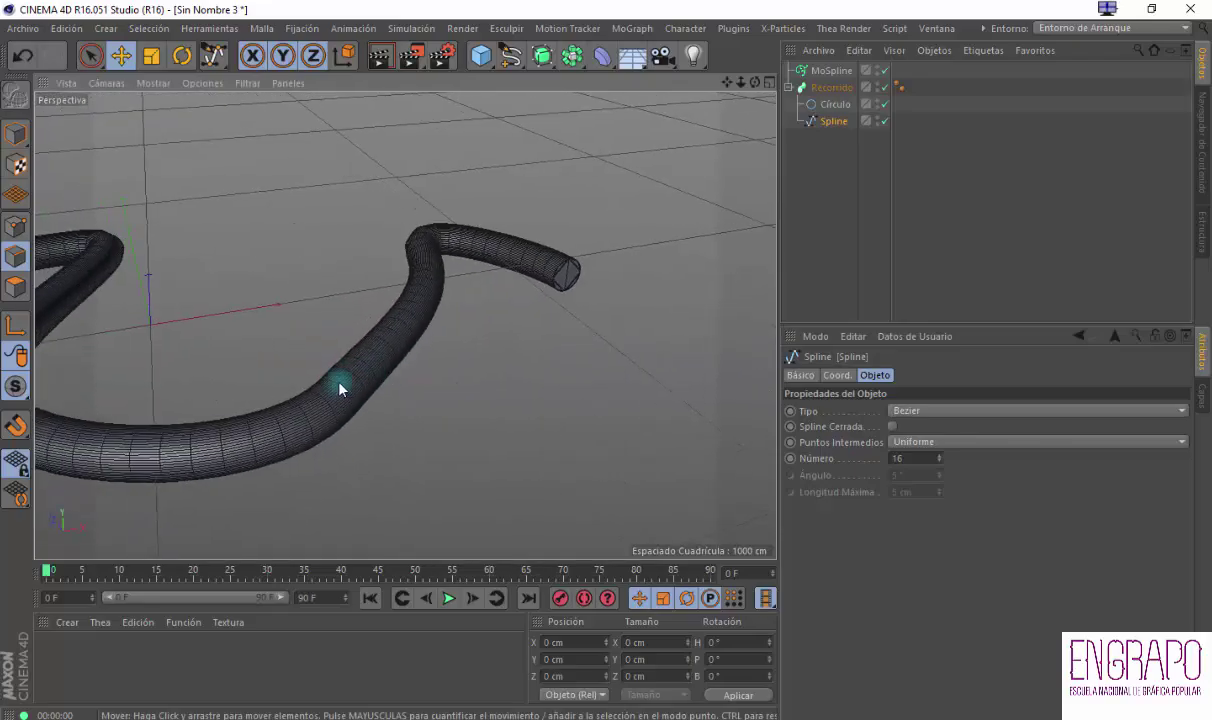
right_click_drag(320, 389, 425, 312, "alt")
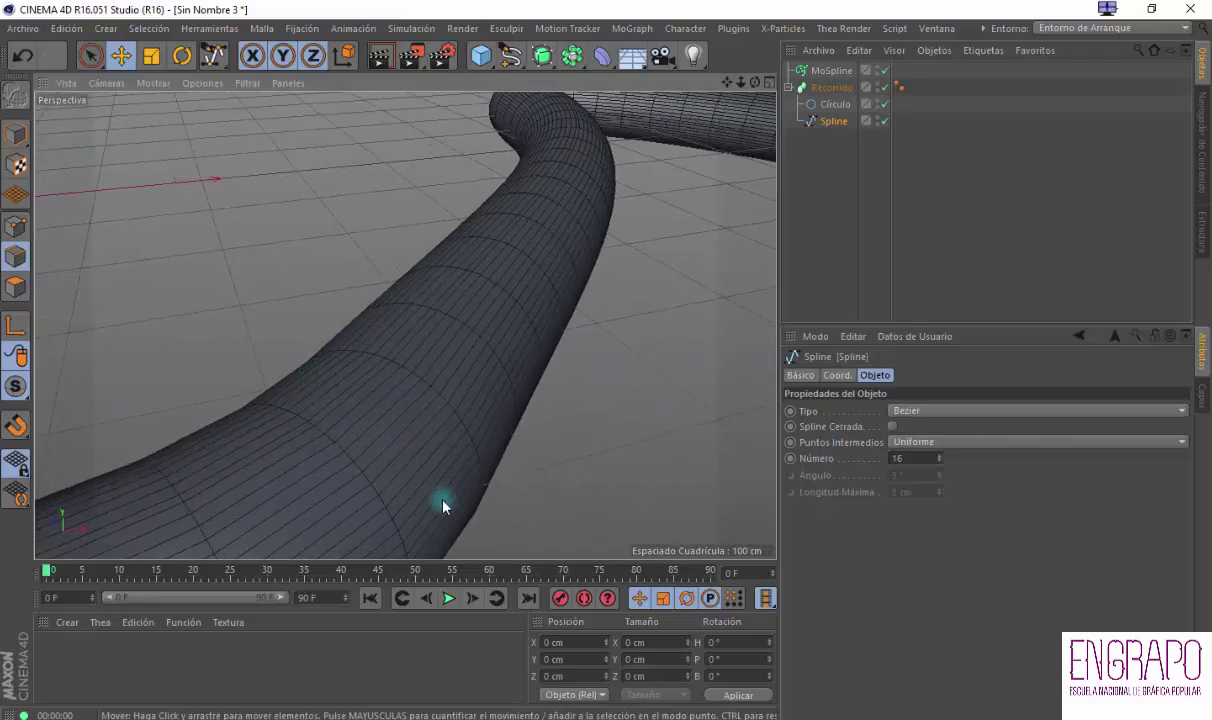
double_click(910, 458)
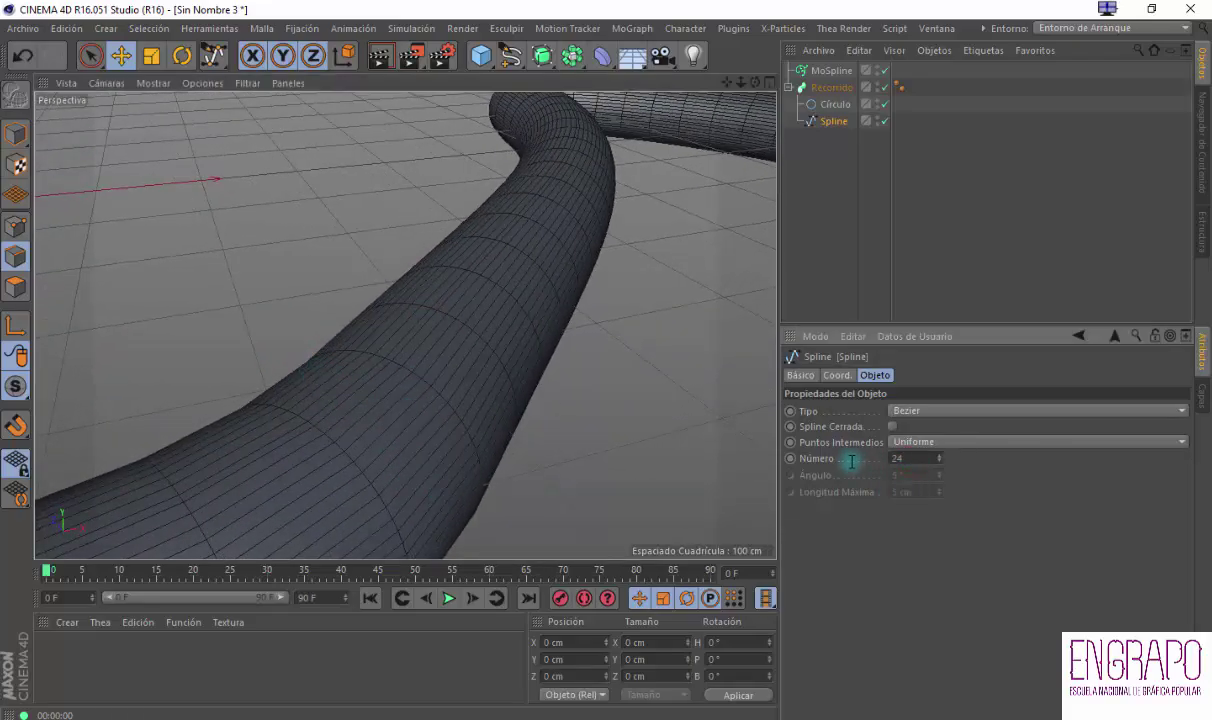
type("24")
key("Return")
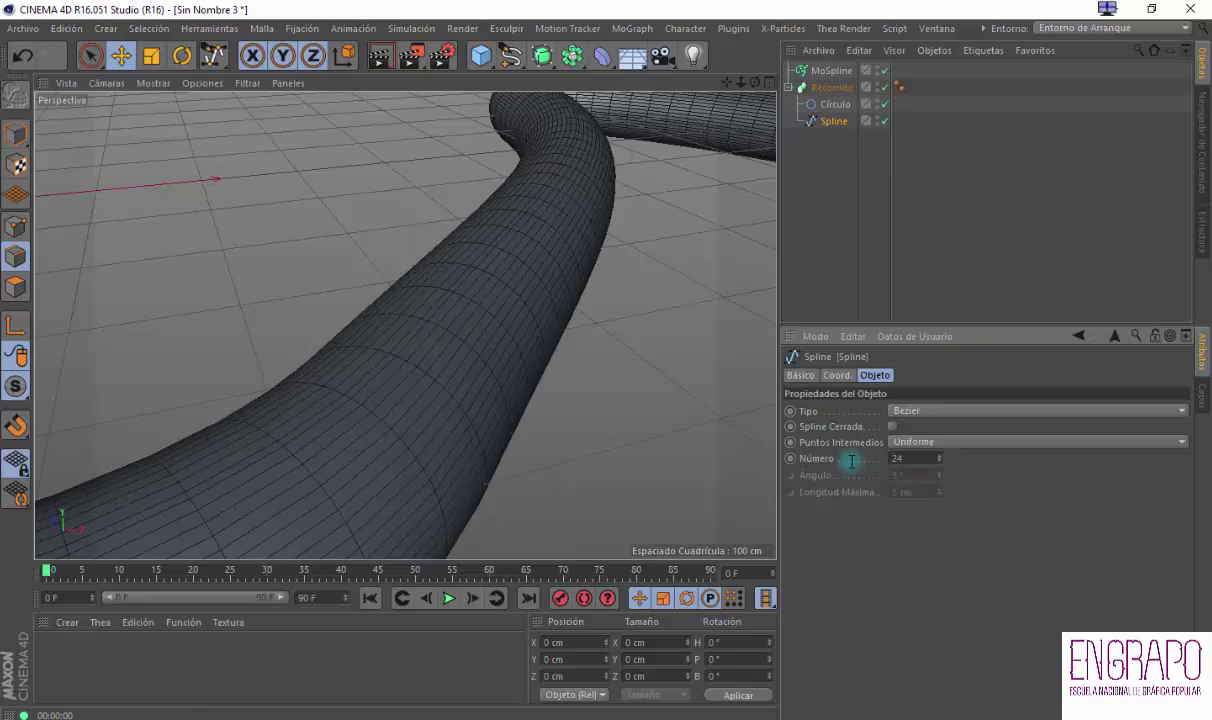
Set the Puntos Intermedios of the Recorrido's Círculo profile to Uniforme
left_click(834, 103)
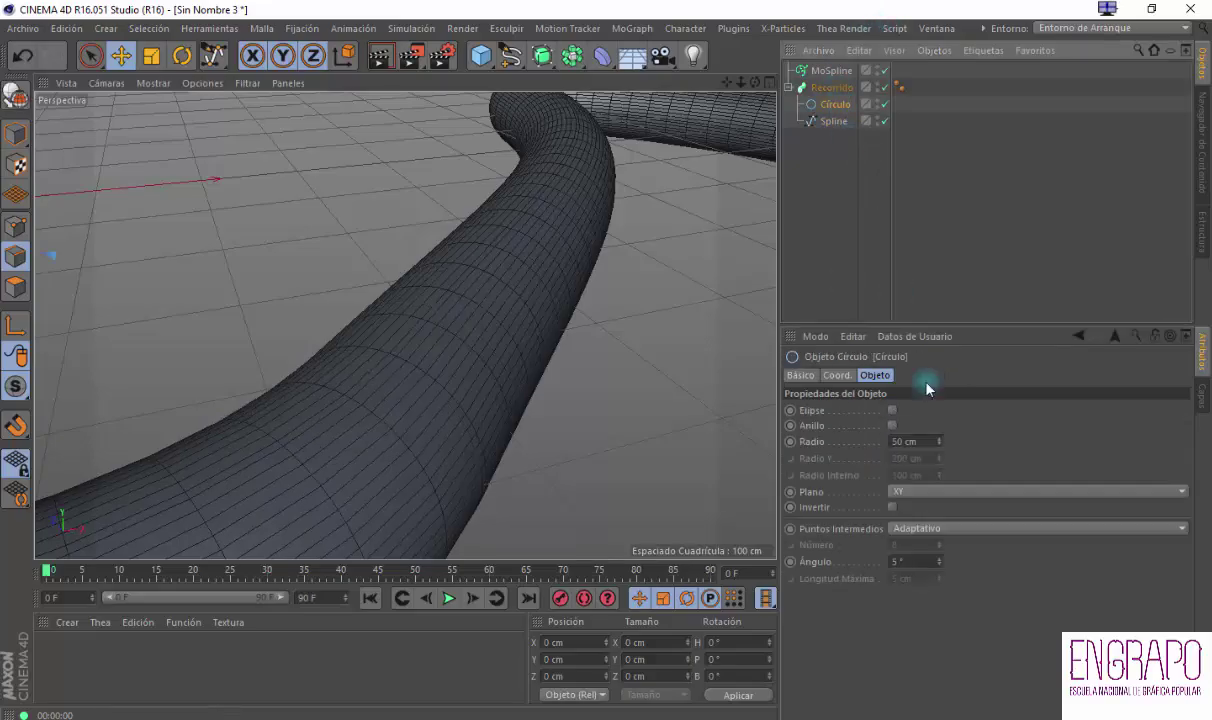
left_click(910, 528)
left_click(945, 577)
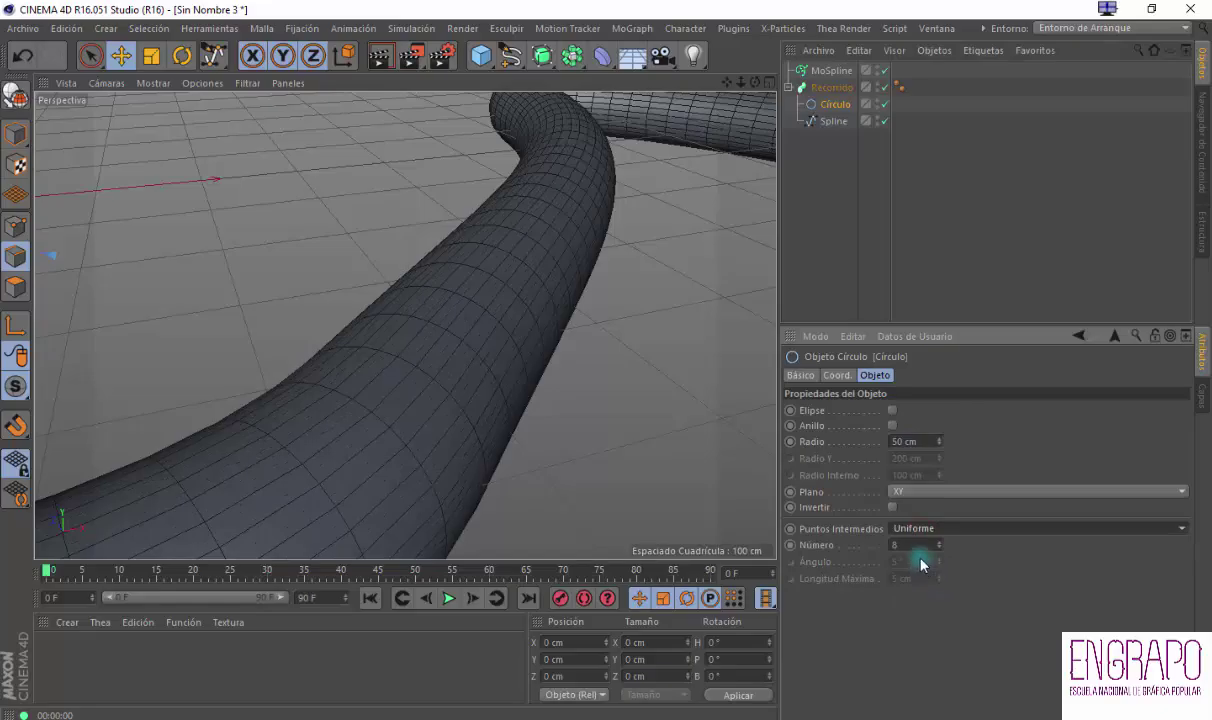
left_click(913, 545)
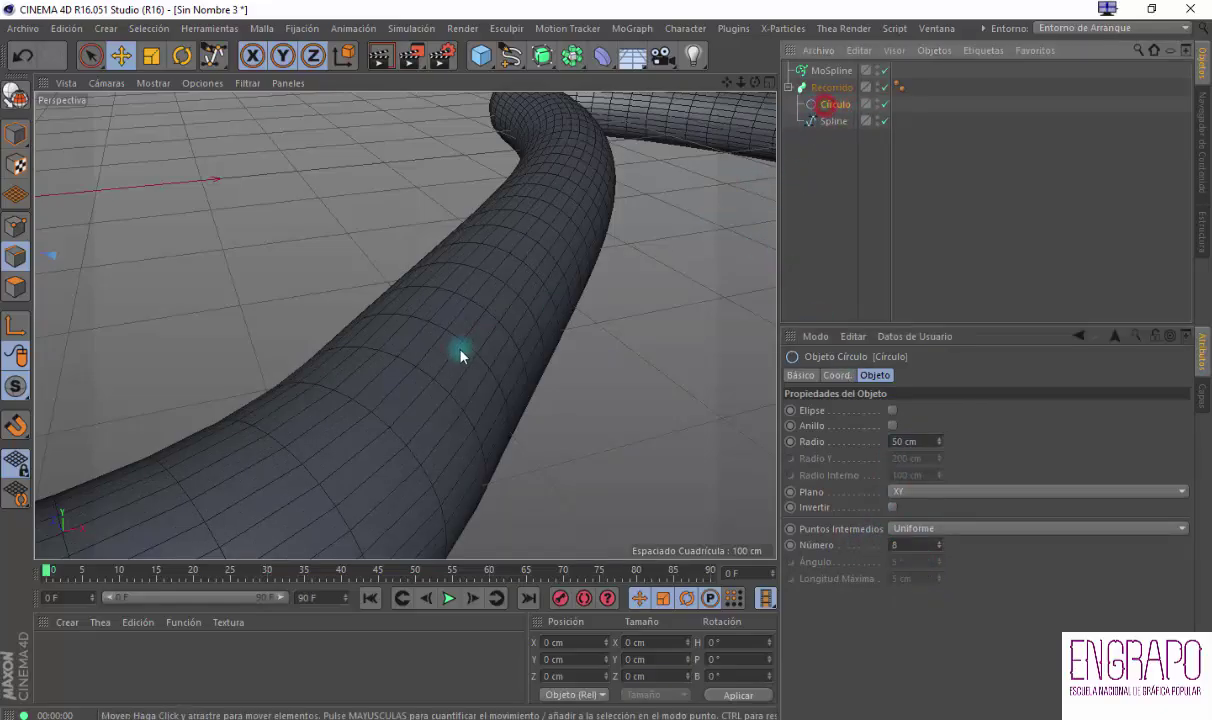
left_click(913, 545)
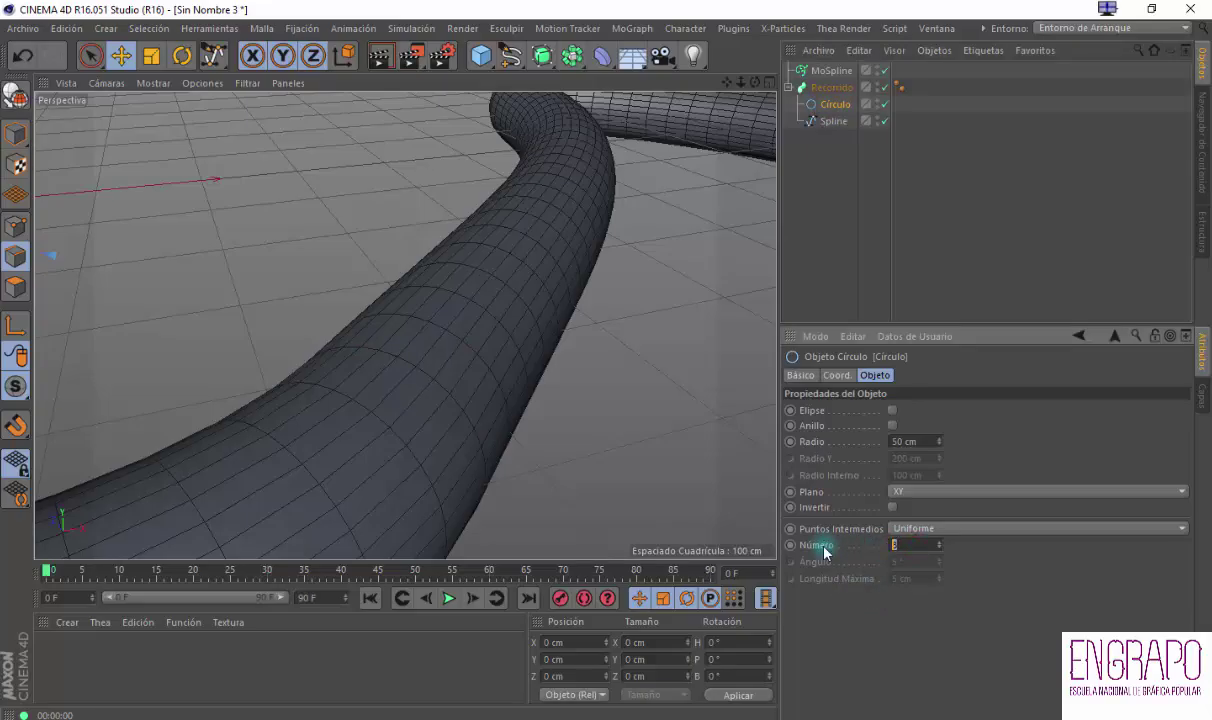
left_click(711, 379)
Frame the whole tube in the perspective view and disable the Recorrido generator
left_click_drag(622, 403, 444, 390, "alt")
scroll(448, 390, "down", 6)
middle_click_drag(570, 378, 421, 404, "alt")
left_click_drag(421, 410, 914, 203, "alt")
left_click(838, 87)
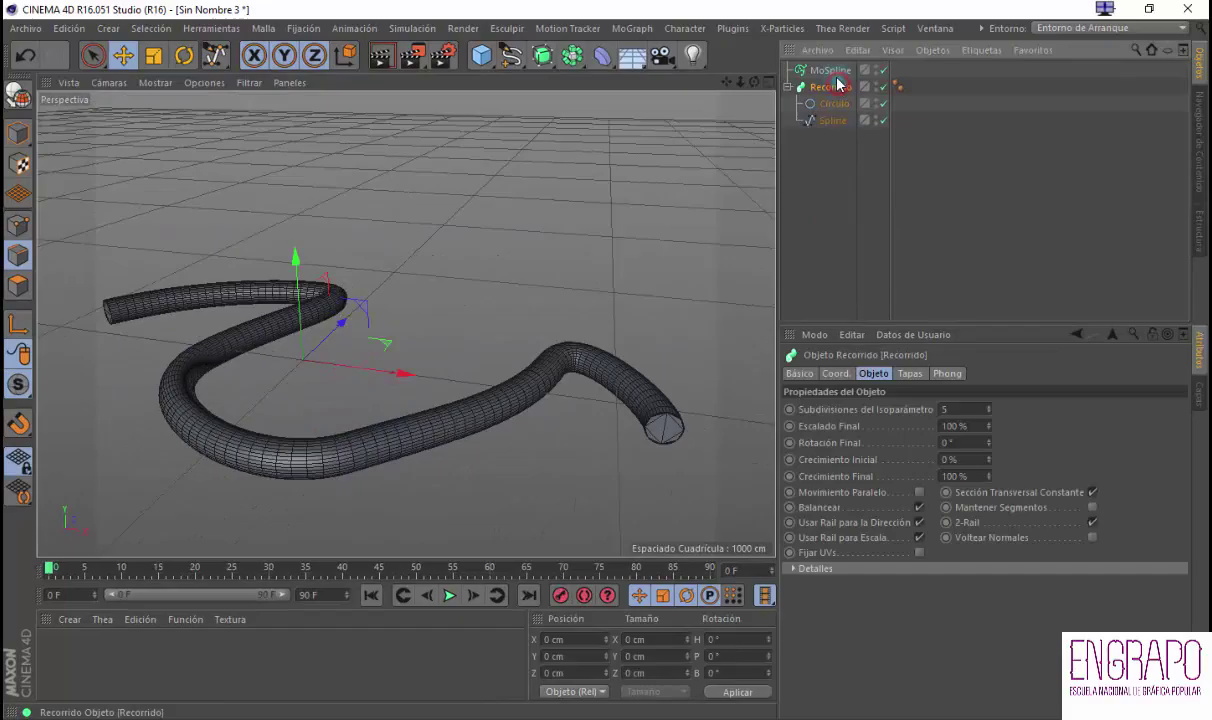
left_click(839, 165)
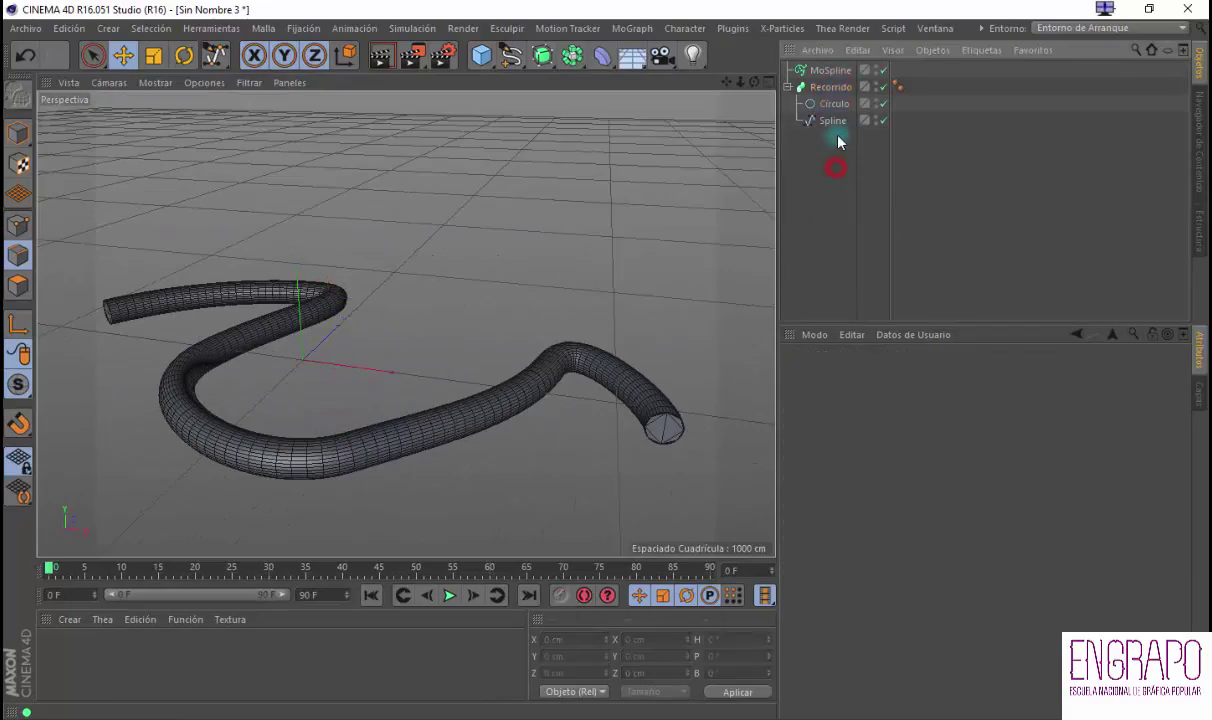
left_click(845, 70)
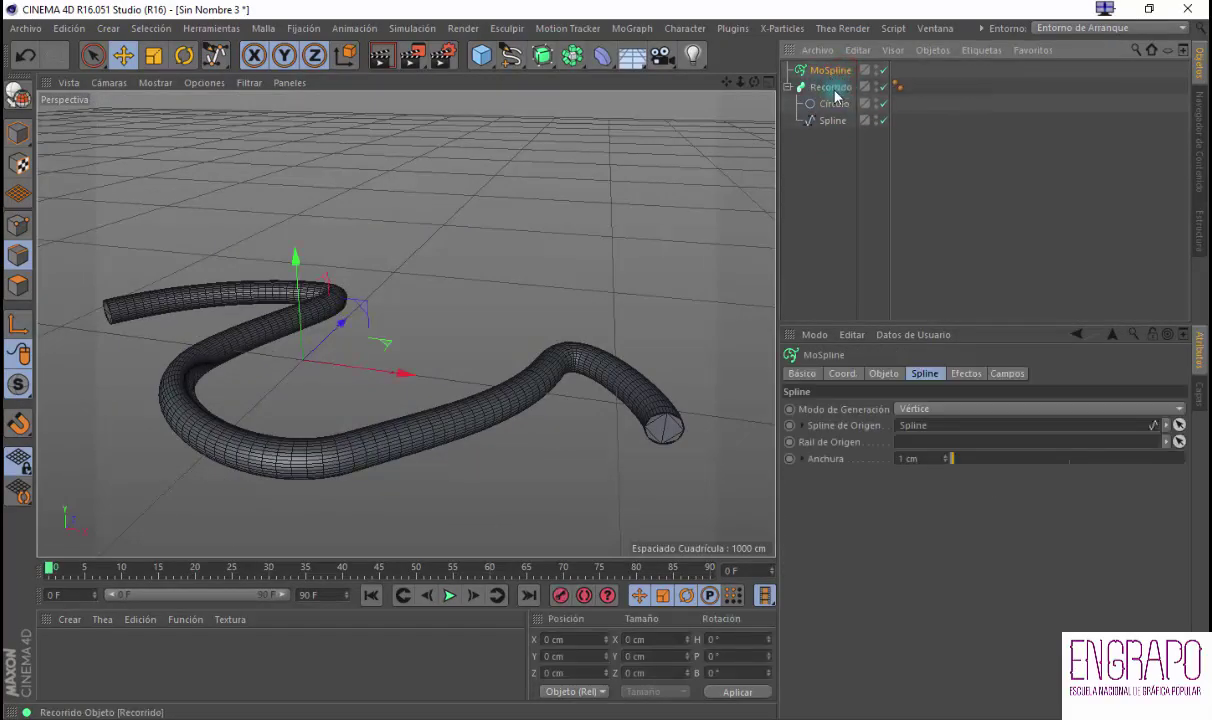
left_click(829, 89)
left_click(883, 87)
left_click(843, 161)
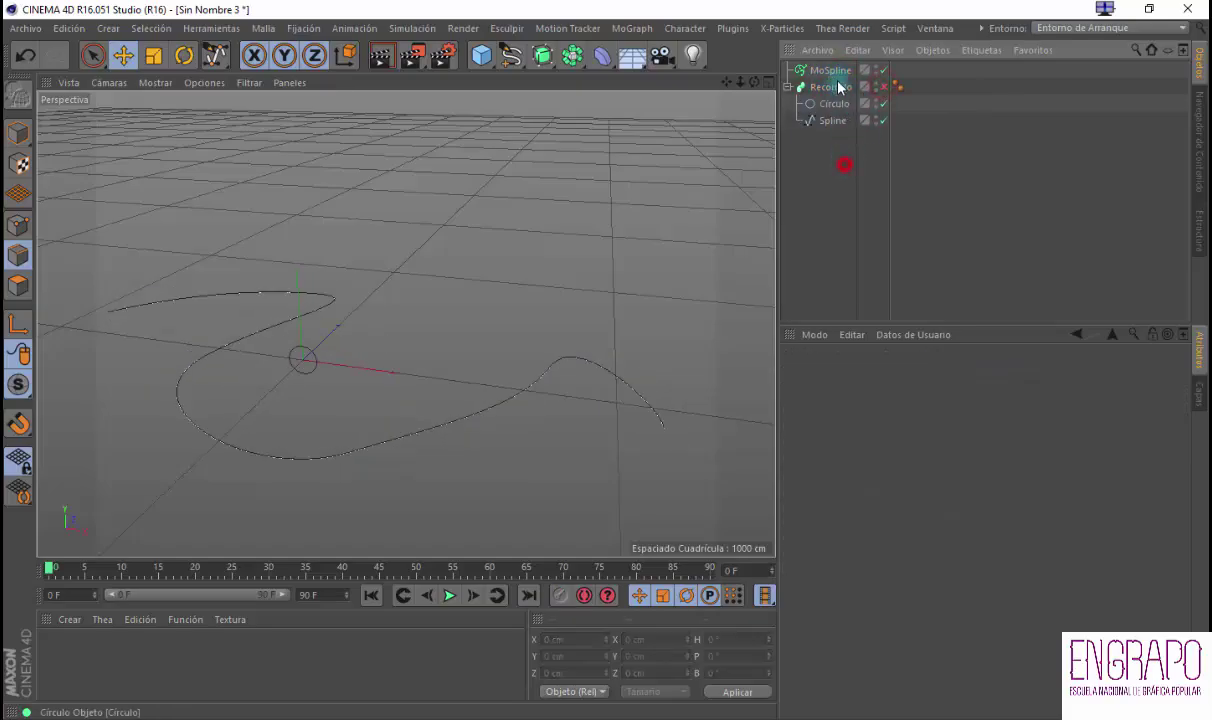
Hide the source Spline in the viewport and select the MoSpline
left_click(834, 71)
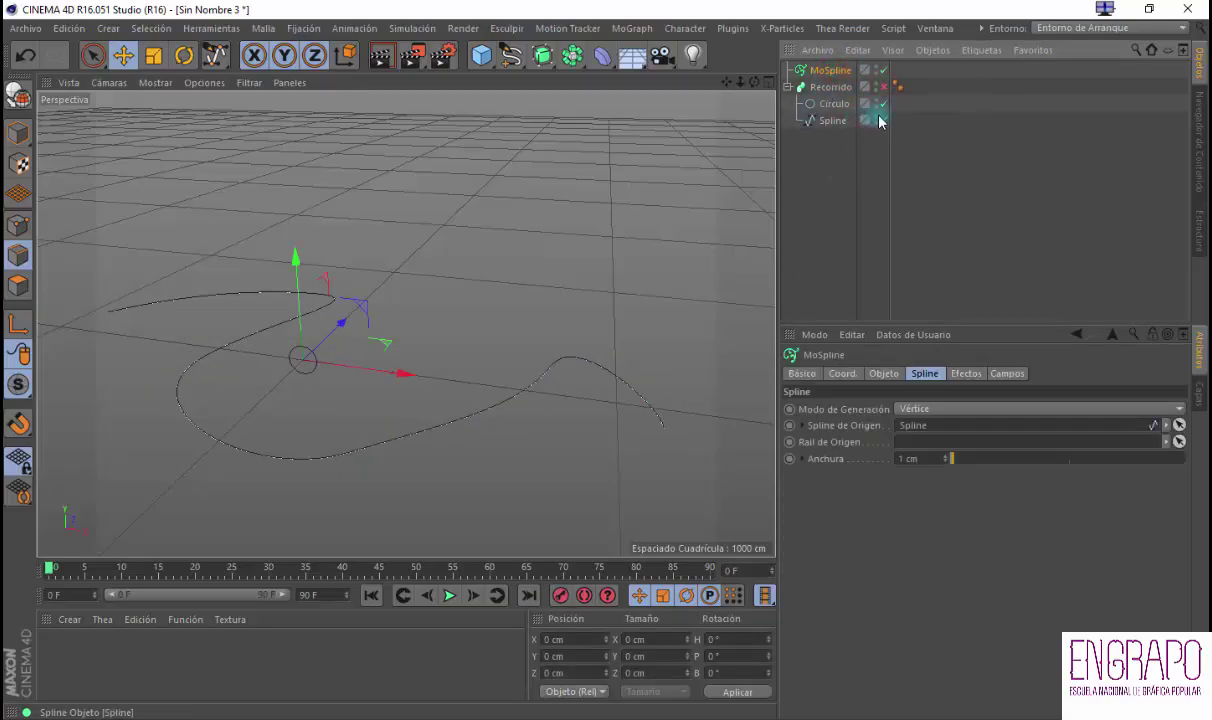
left_click(877, 118)
left_click(847, 149)
left_click(831, 70)
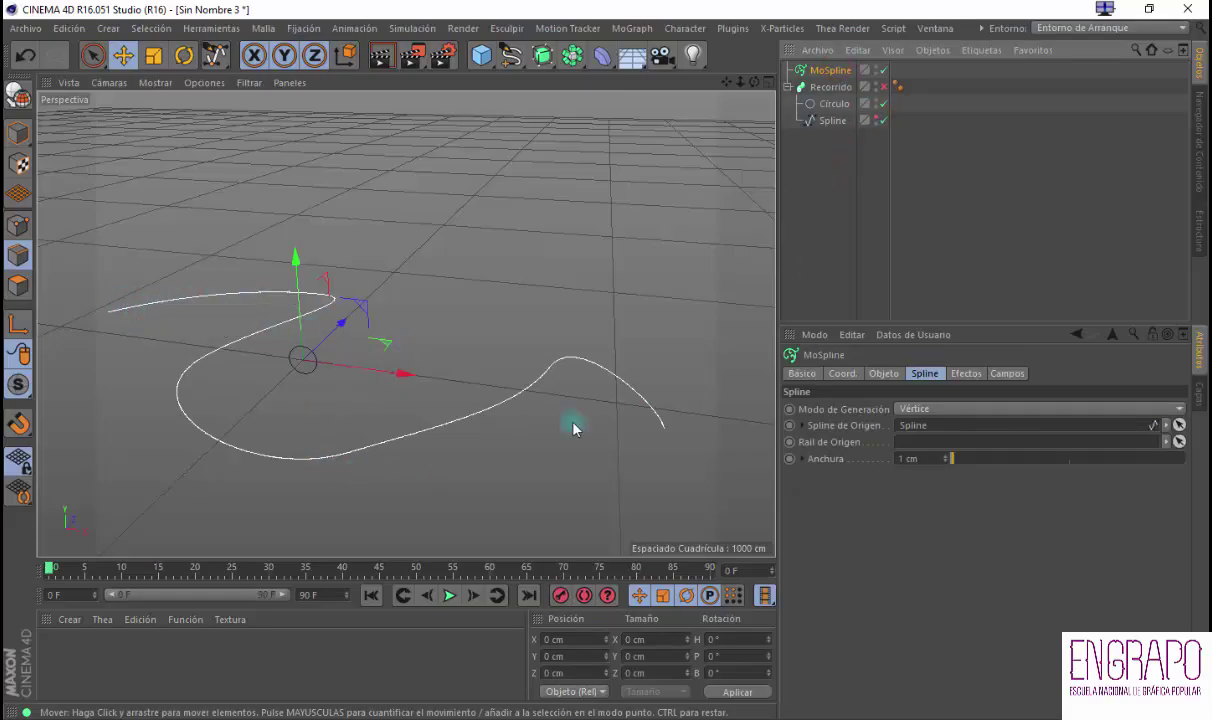
left_click(841, 168)
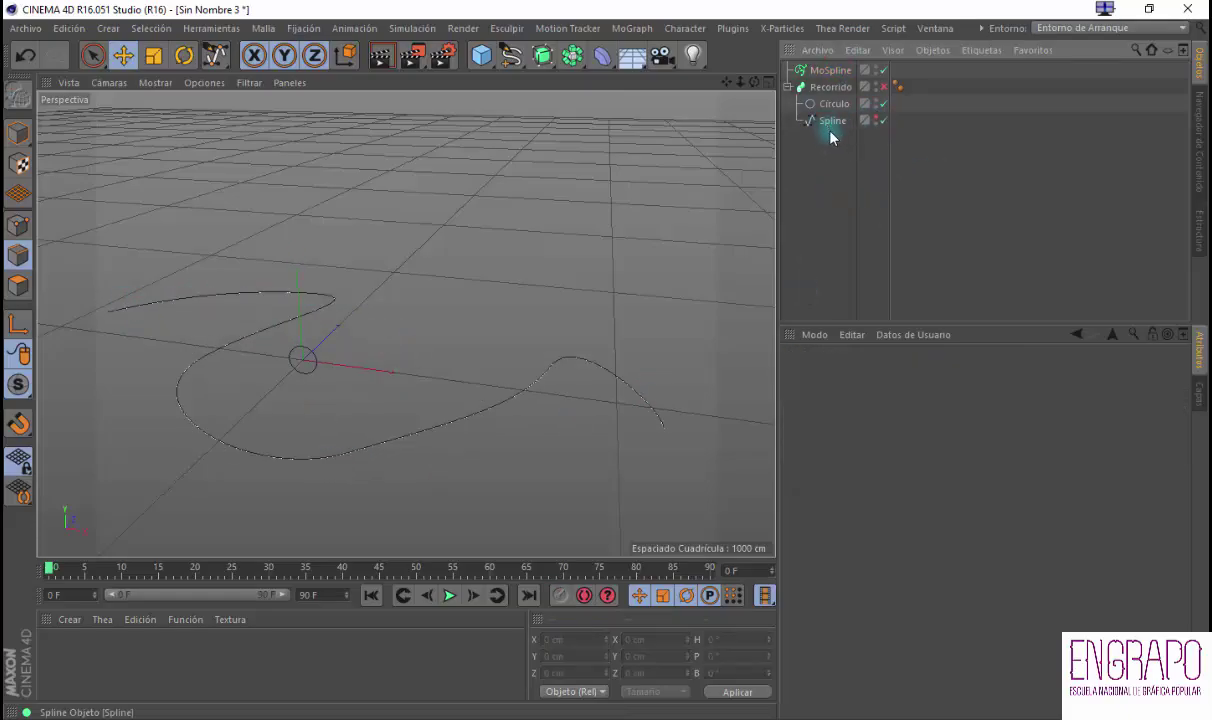
left_click(830, 70)
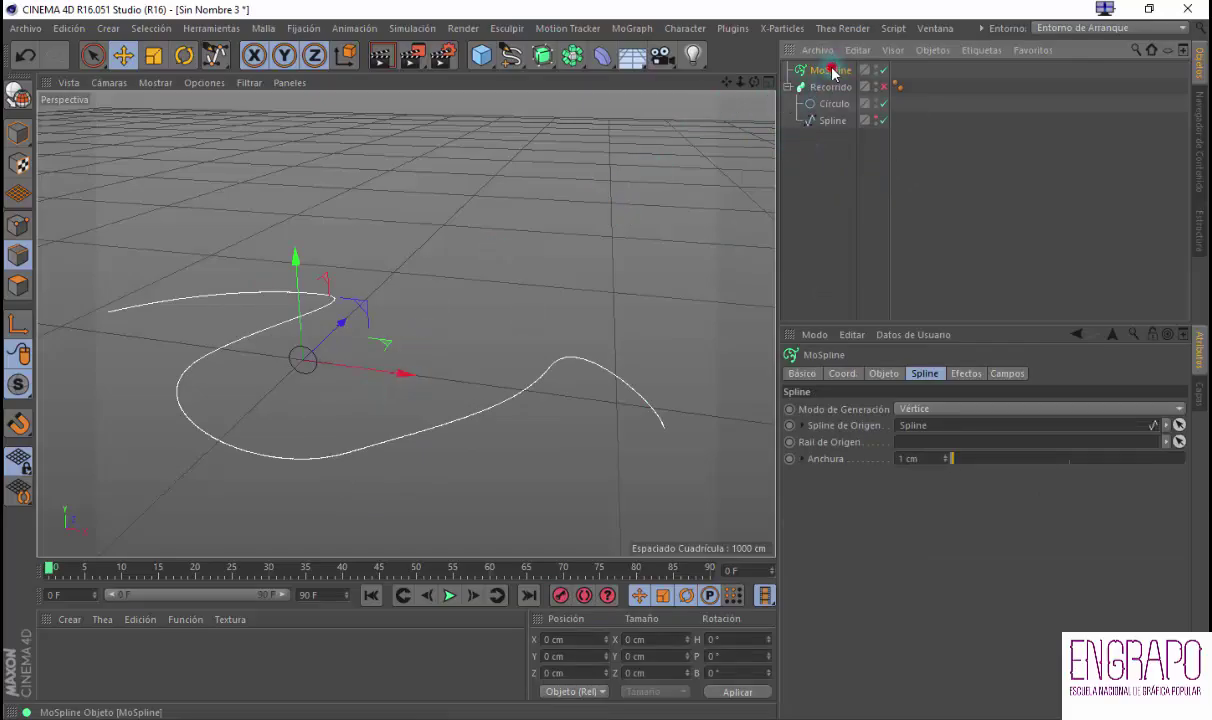
Keyframe the MoSpline's Final value from 0 % at frame 0 to 100 % at frame 45
left_click(884, 373)
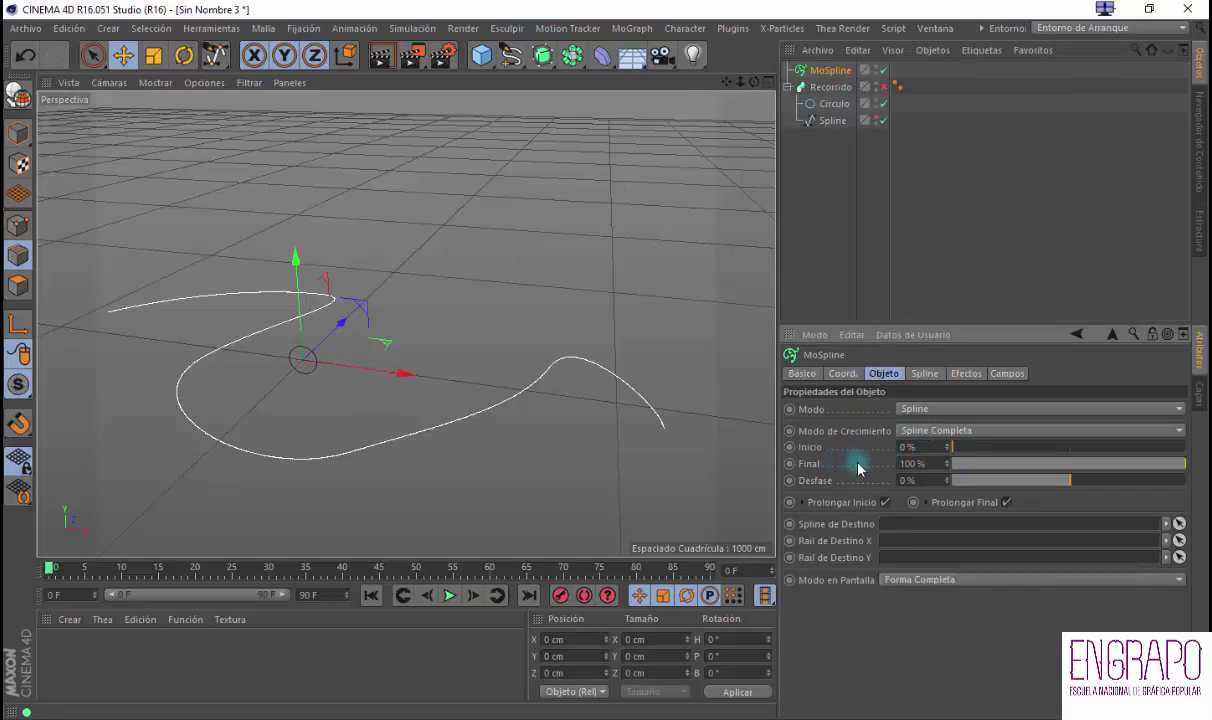
left_click_drag(1167, 476, 1203, 474)
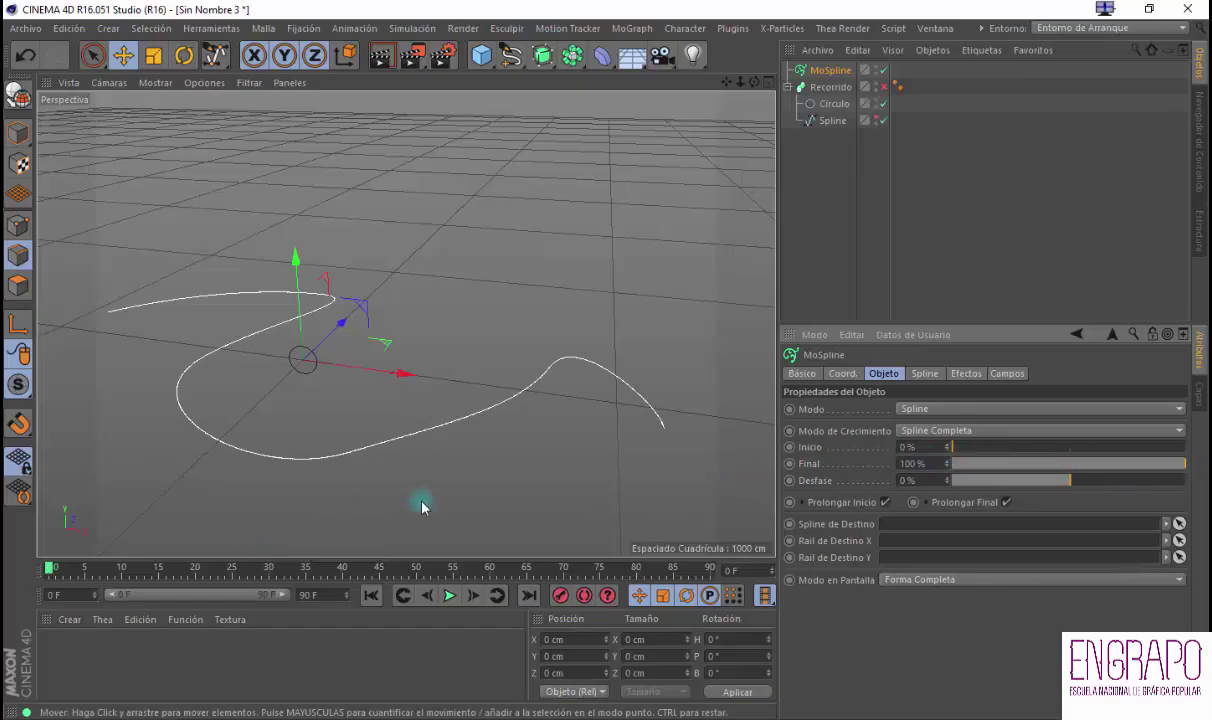
left_click_drag(961, 472, 868, 442)
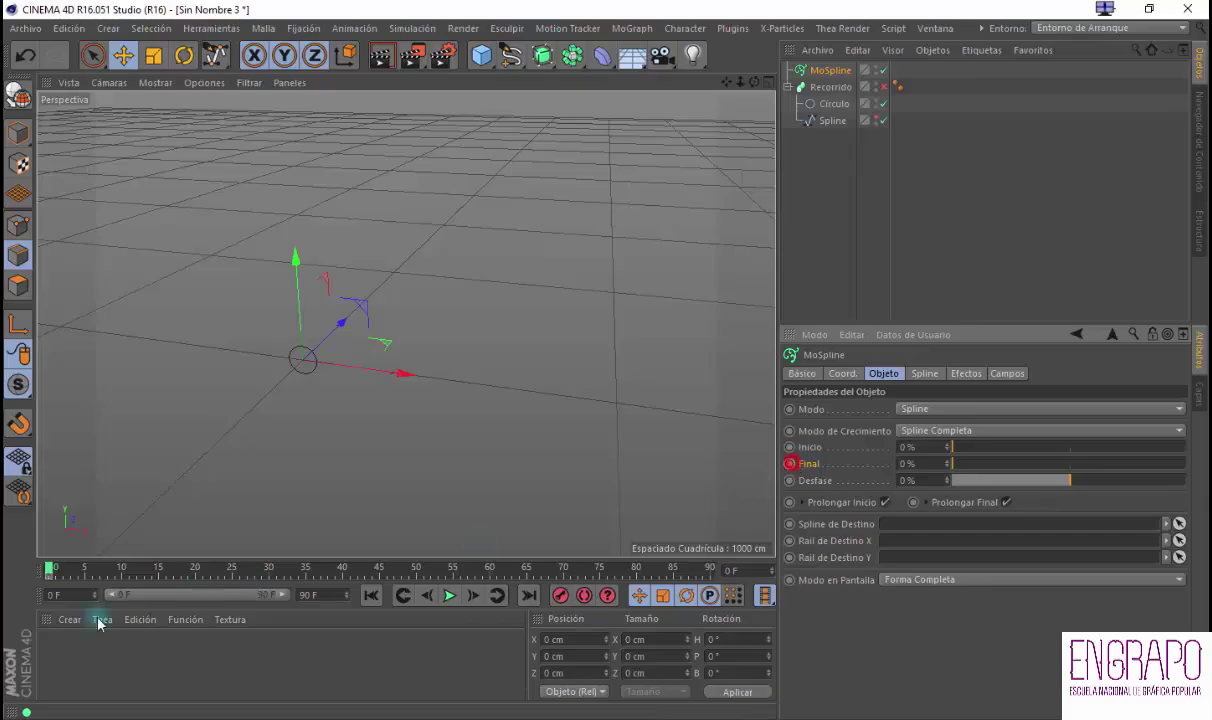
mouse_move(57, 572)
left_mouse_down()
mouse_move(415, 573)
mouse_move(380, 575)
left_mouse_up()
left_click_drag(953, 463, 1185, 463)
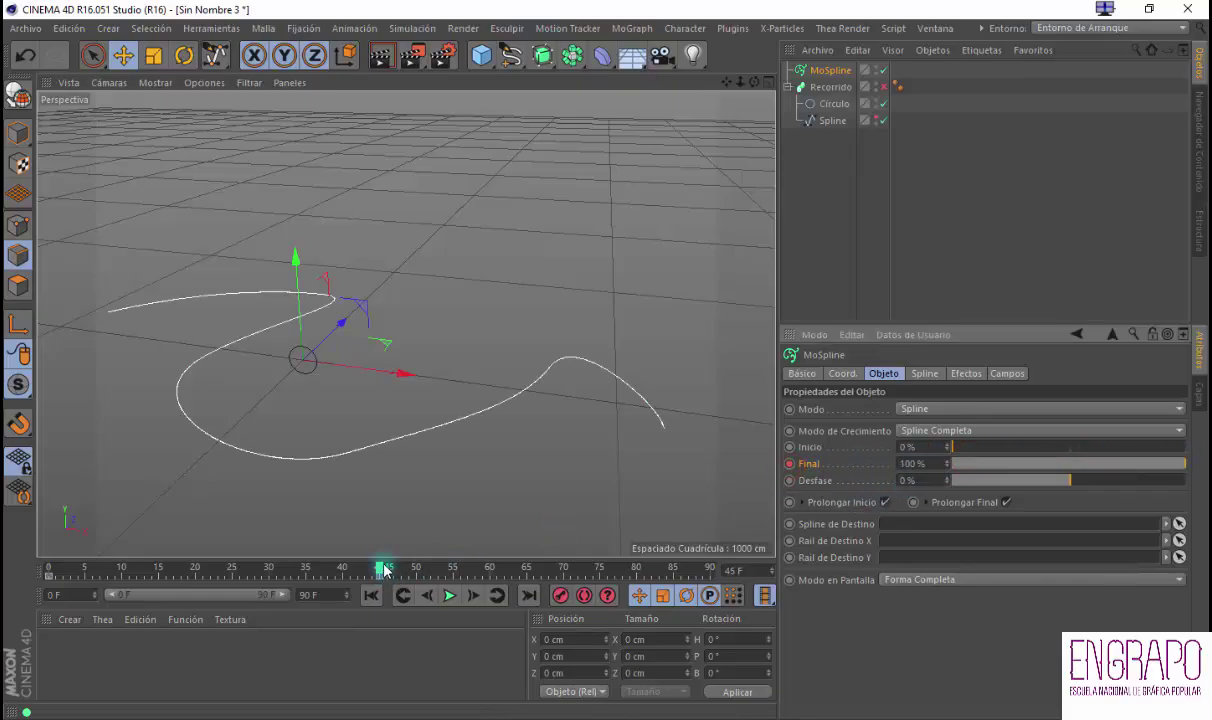
Keyframe the MoSpline's Inicio value at 0 % on frame 45 and 100 % on frame 90, and scrub through the growth
left_click_drag(385, 570, 741, 570)
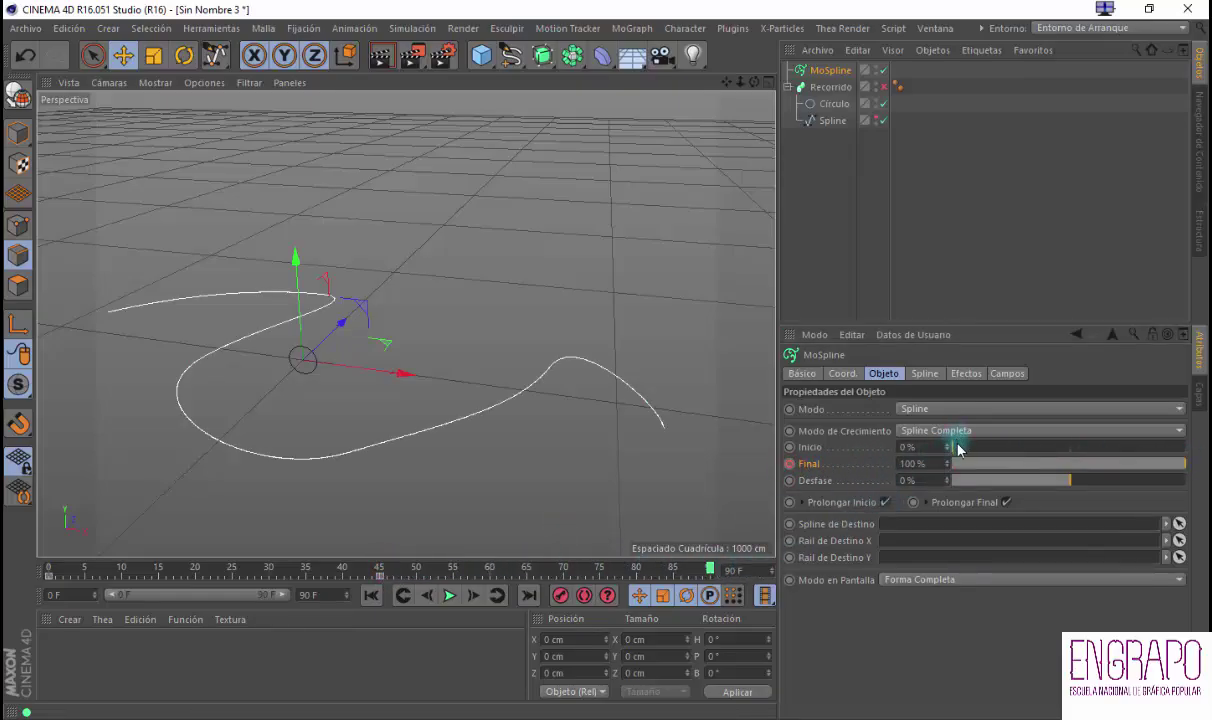
left_click_drag(957, 447, 1181, 453)
left_click(790, 447)
left_click(398, 570)
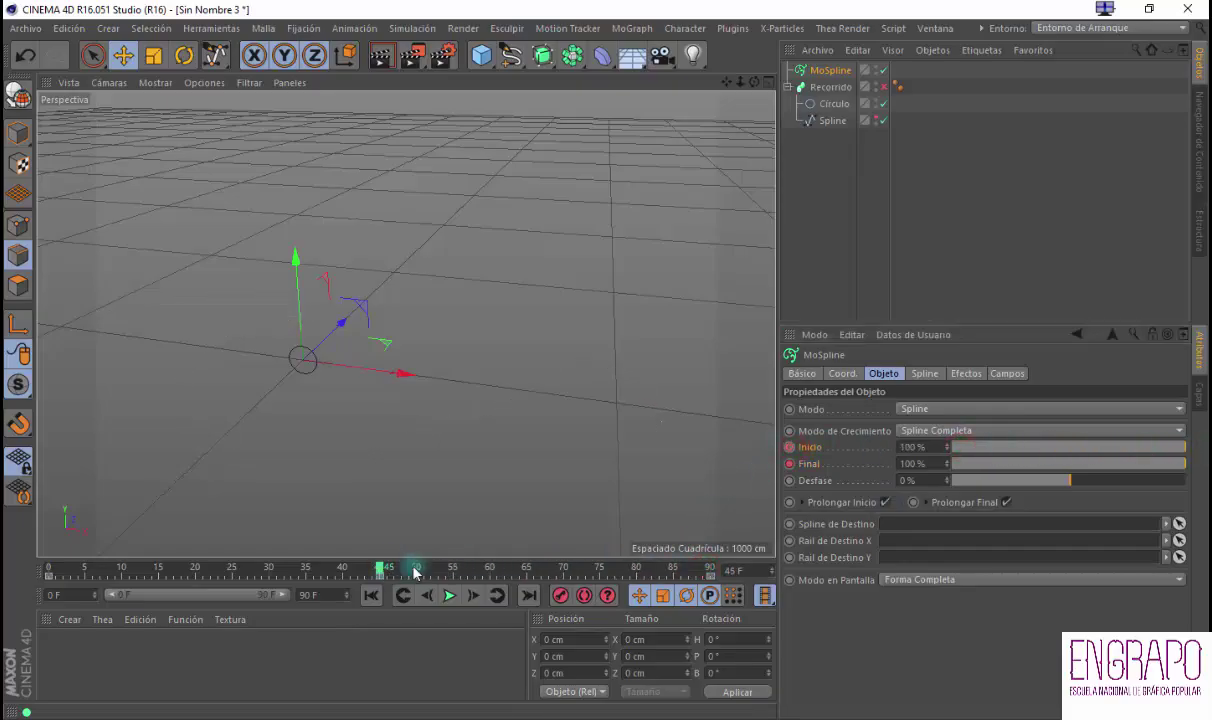
left_click(790, 447)
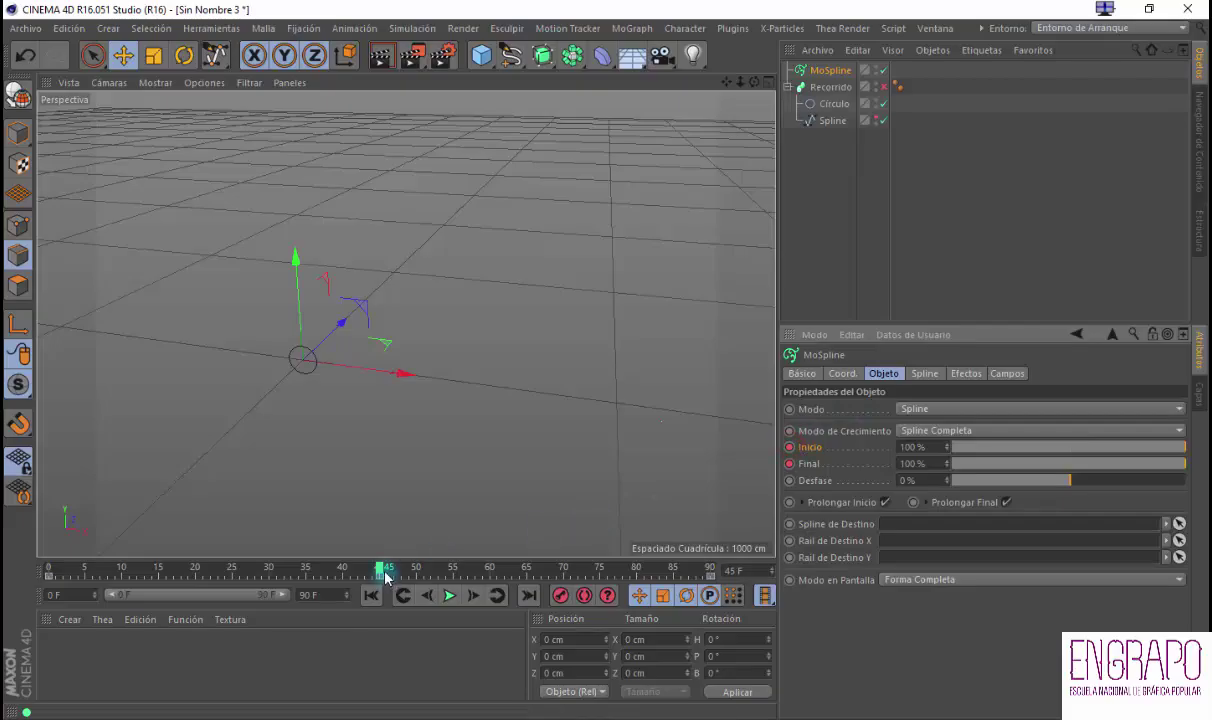
left_click_drag(1055, 447, 879, 446)
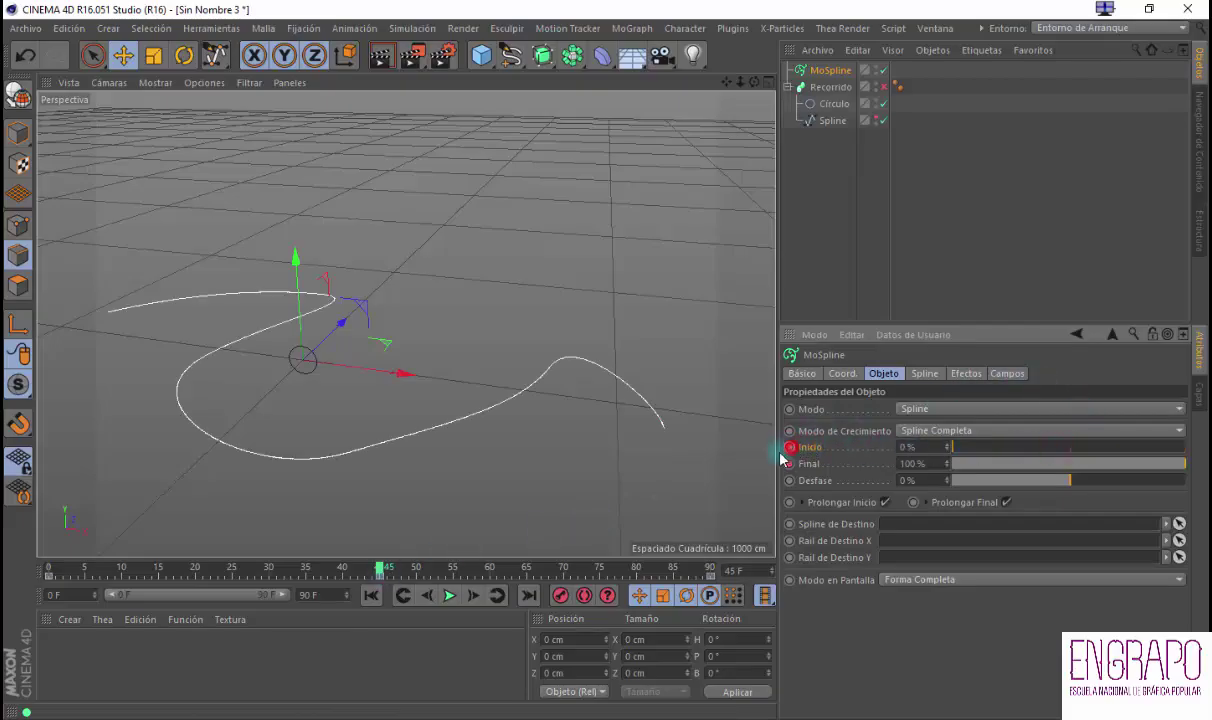
left_click_drag(369, 570, 133, 553)
Enable the Recorrido generator again and return the timeline to frame 0
left_click(836, 170)
left_click(795, 70)
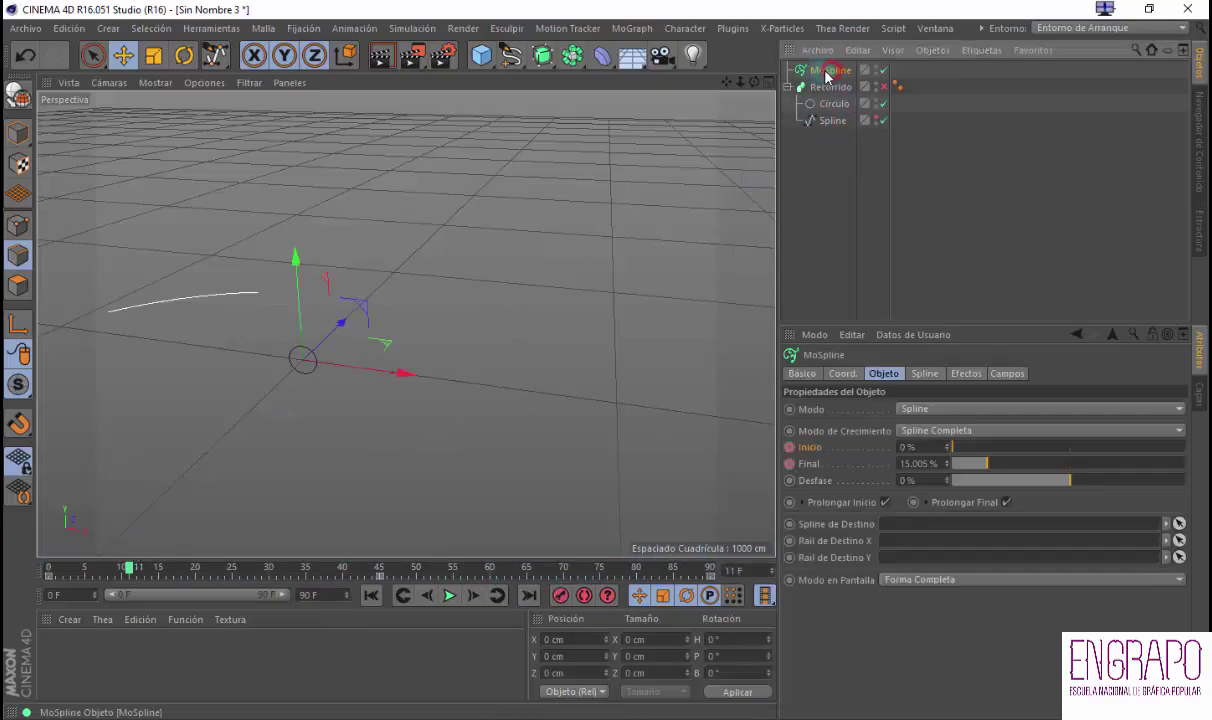
left_click(840, 188)
left_click(884, 87)
left_click(863, 192)
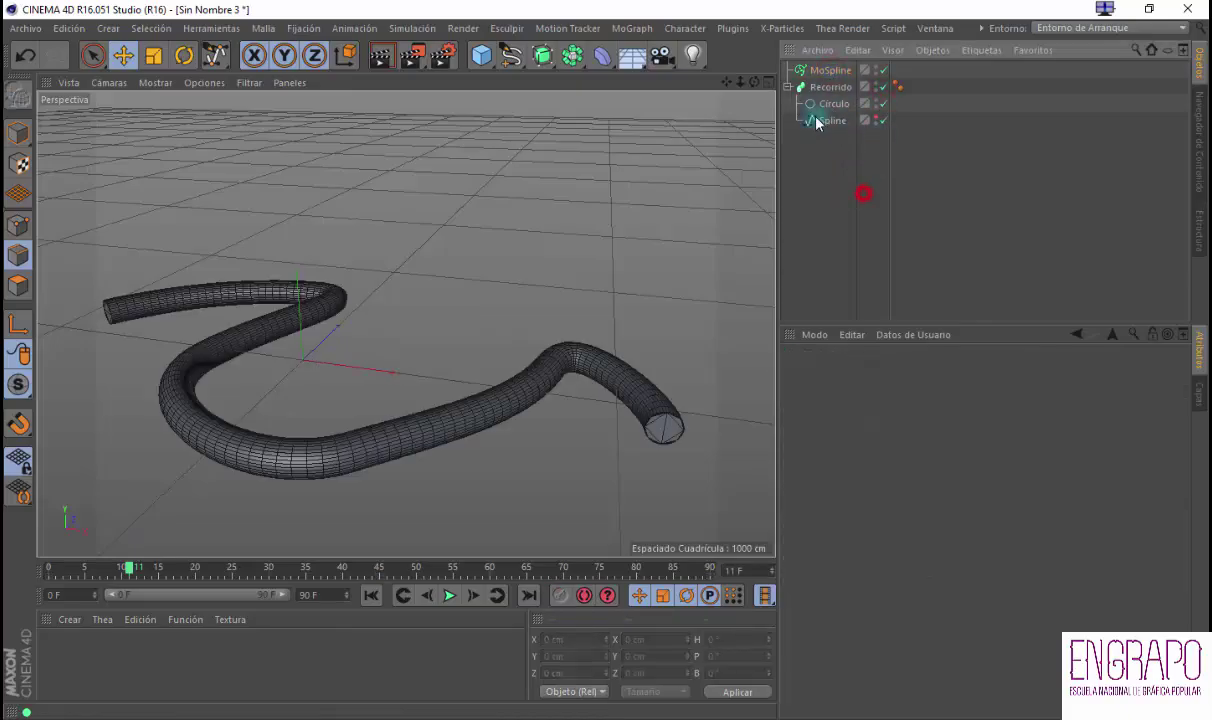
left_click_drag(122, 568, 22, 569)
left_click(888, 160)
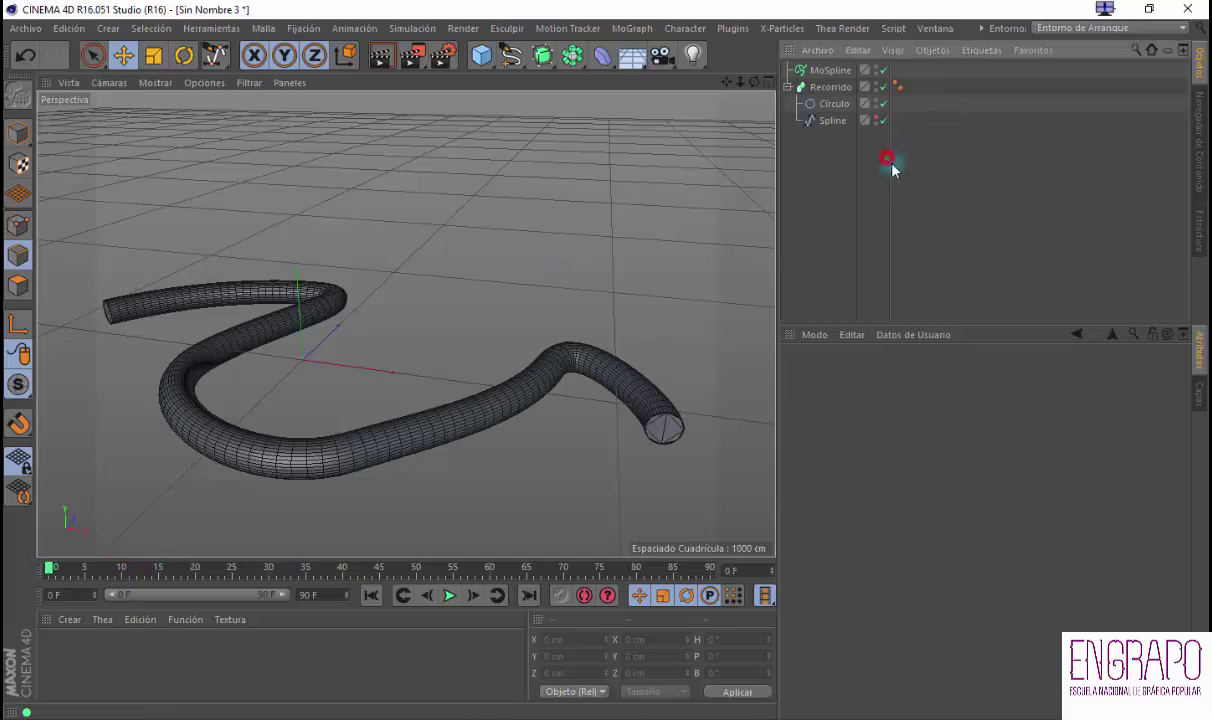
left_click(838, 169)
Add a MoGraph PolyFX object and place it directly below the collapsed Recorrido in the object hierarchy
left_click(630, 29)
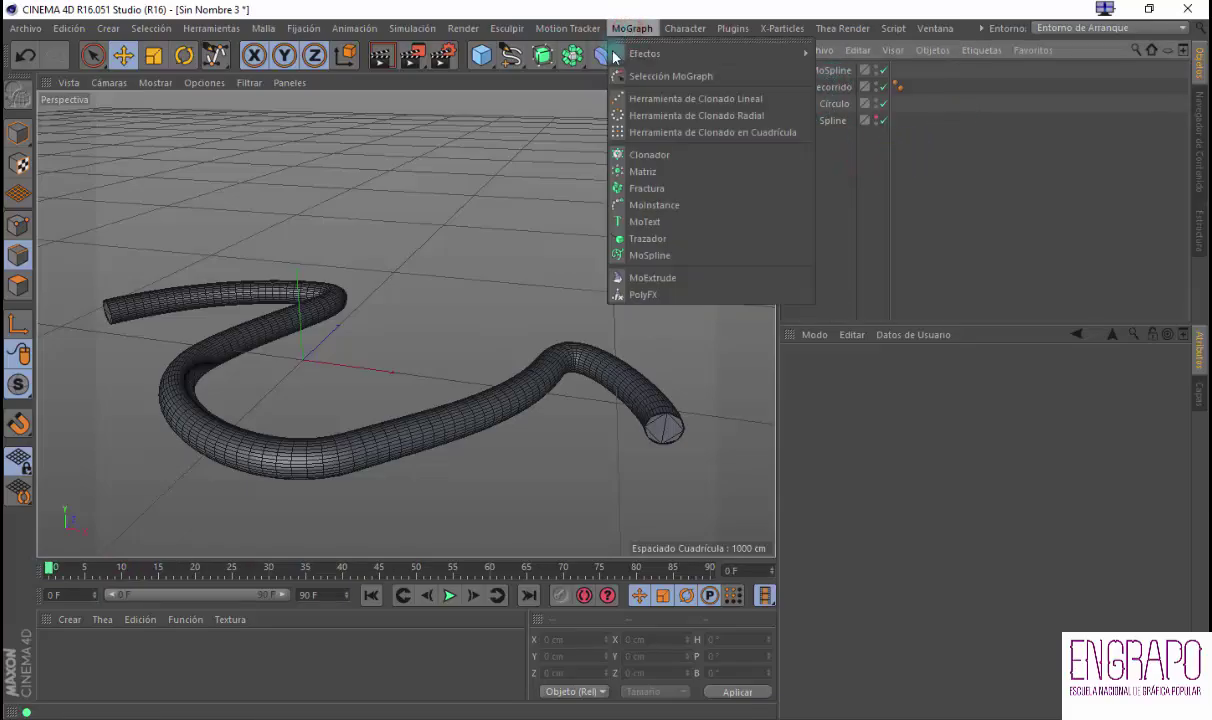
left_click(641, 295)
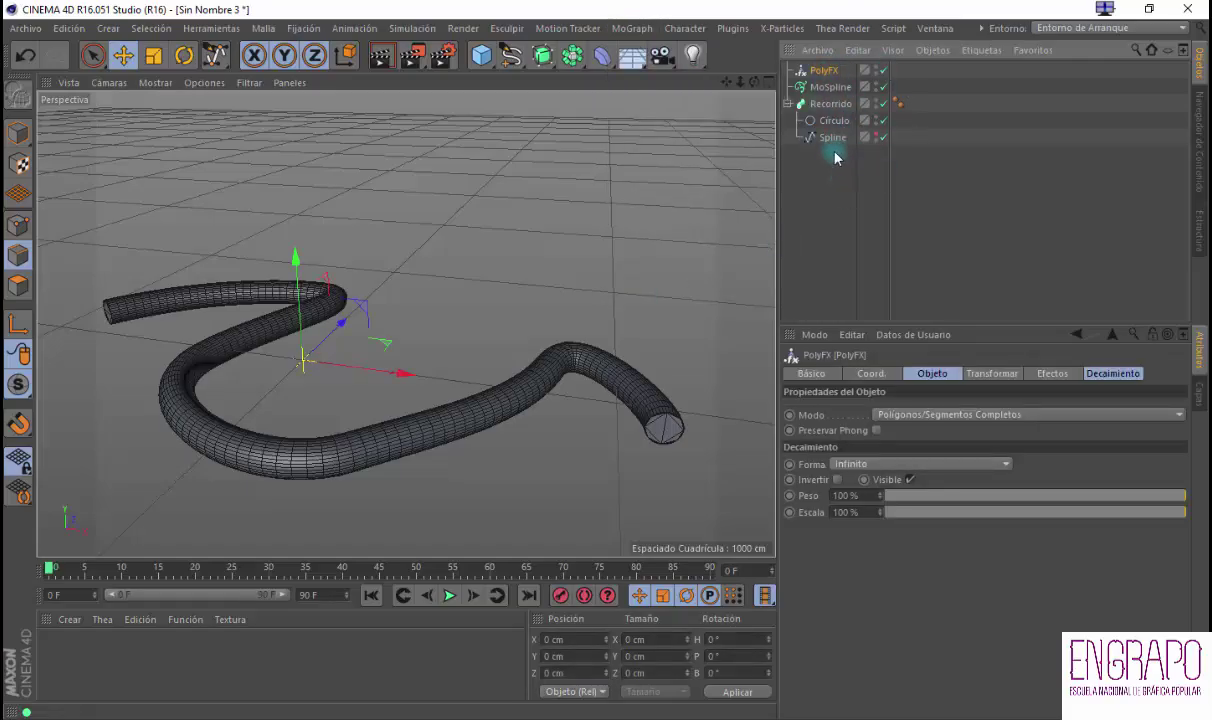
left_click(788, 103)
left_click_drag(805, 70, 825, 147)
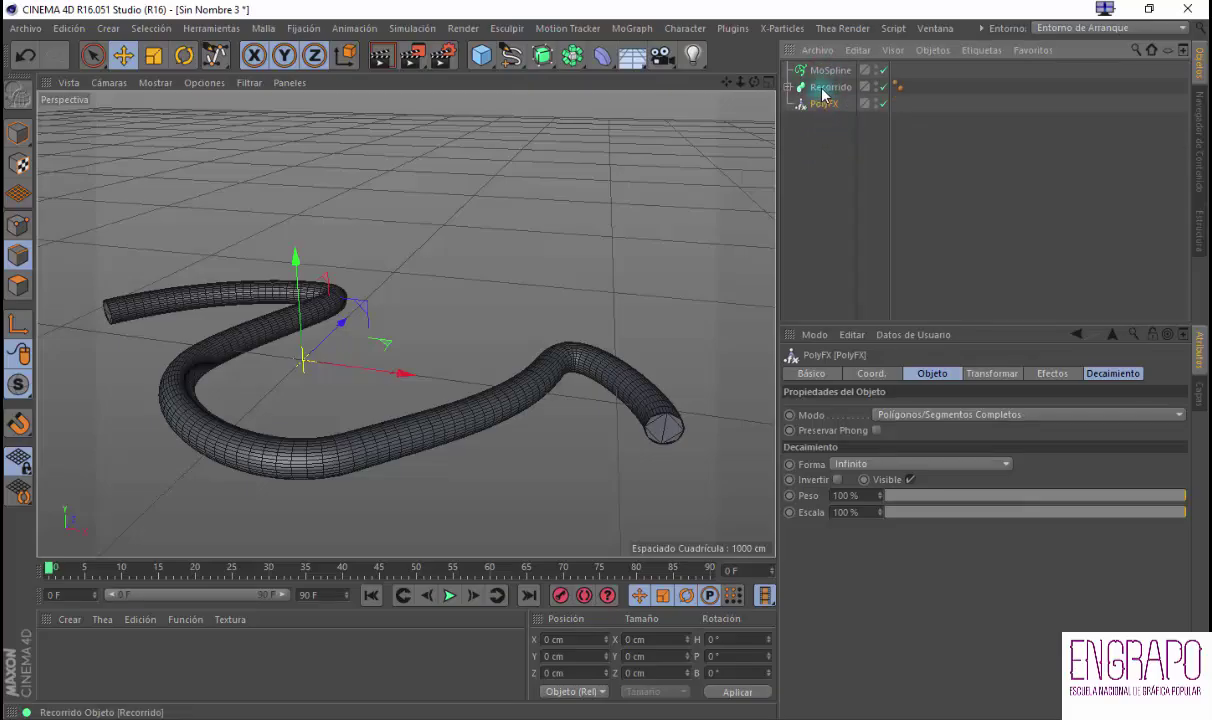
left_click(826, 92)
left_click(831, 109)
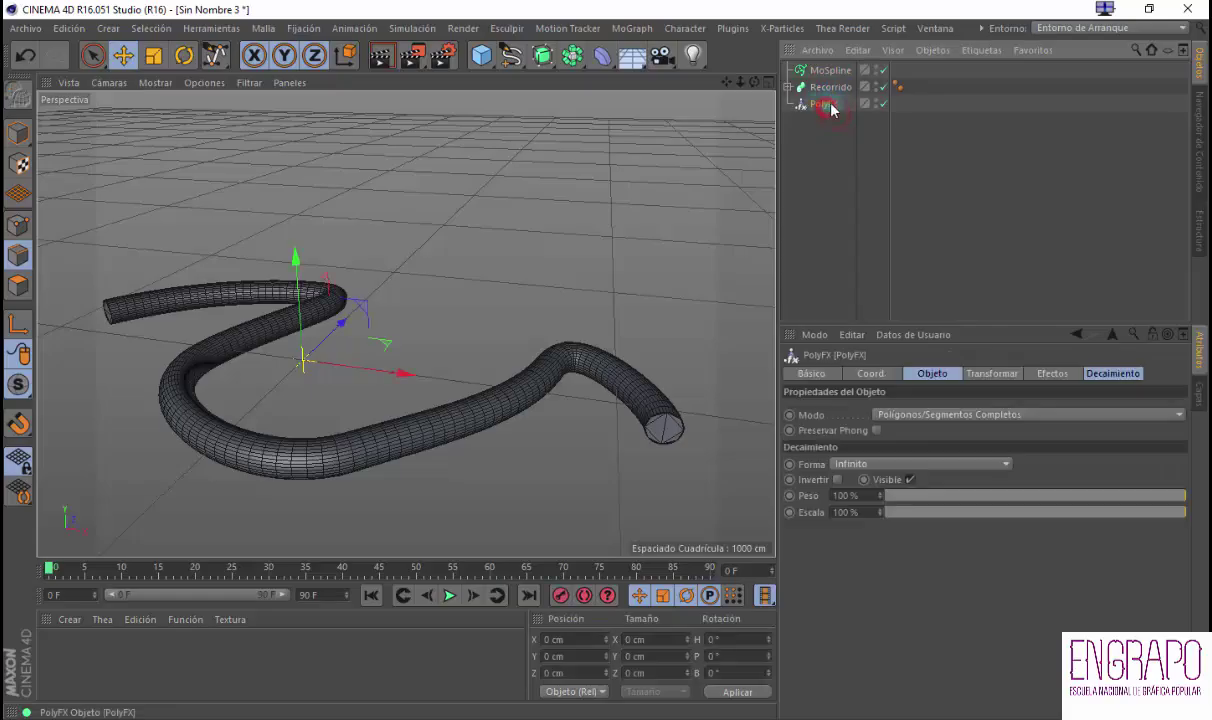
Group the Recorrido and PolyFX objects under a null and expand the group in the hierarchy
left_click(827, 92, "ctrl")
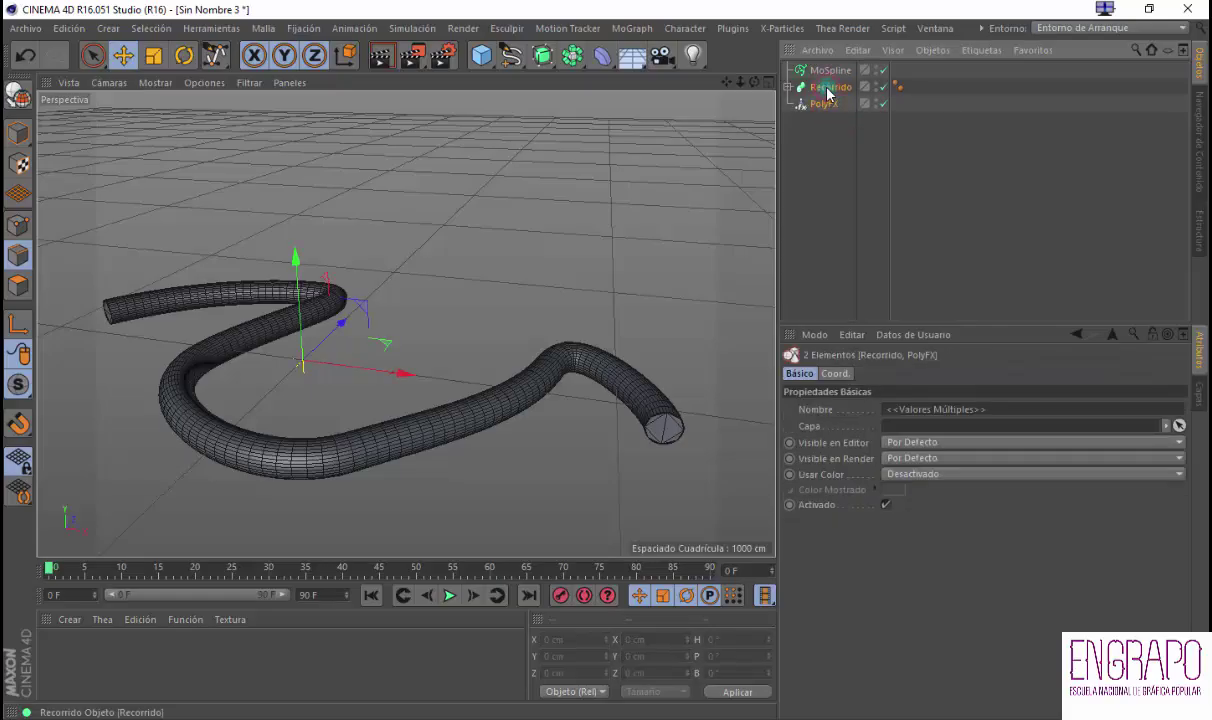
key("alt+g")
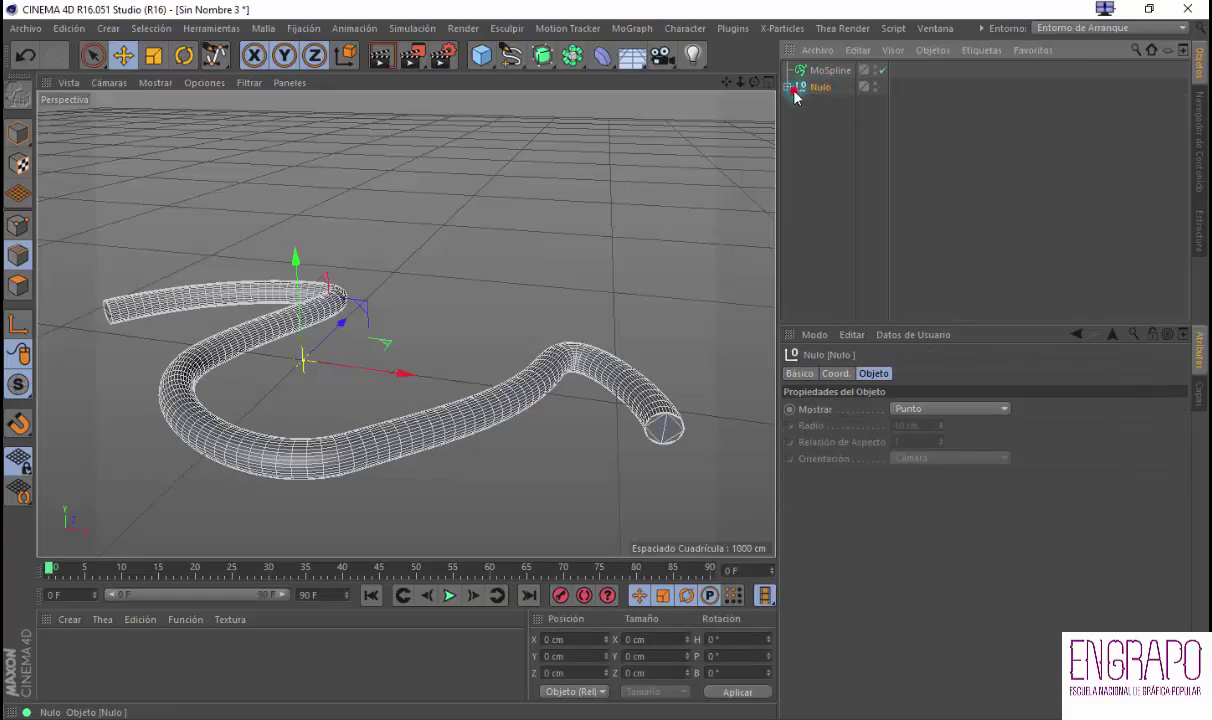
left_click(788, 87)
Add a MoGraph Plano effector linked to the PolyFX object inside the null
left_click(828, 120)
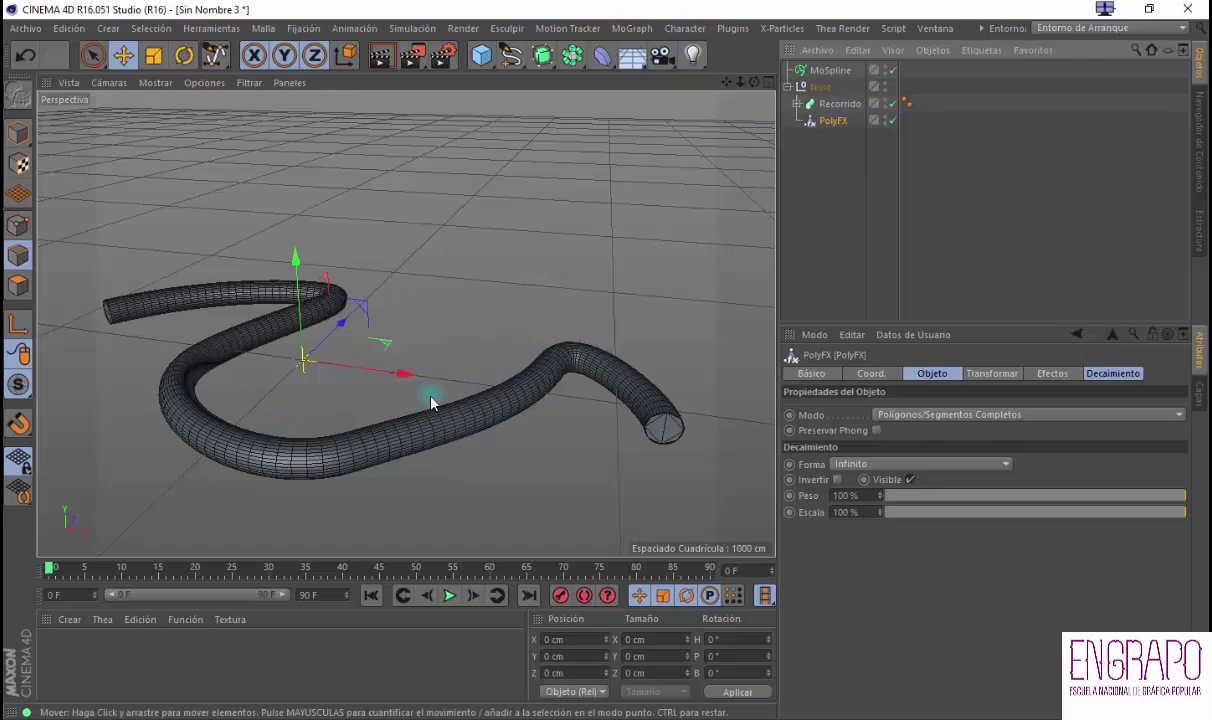
left_click(841, 181)
left_click(833, 120)
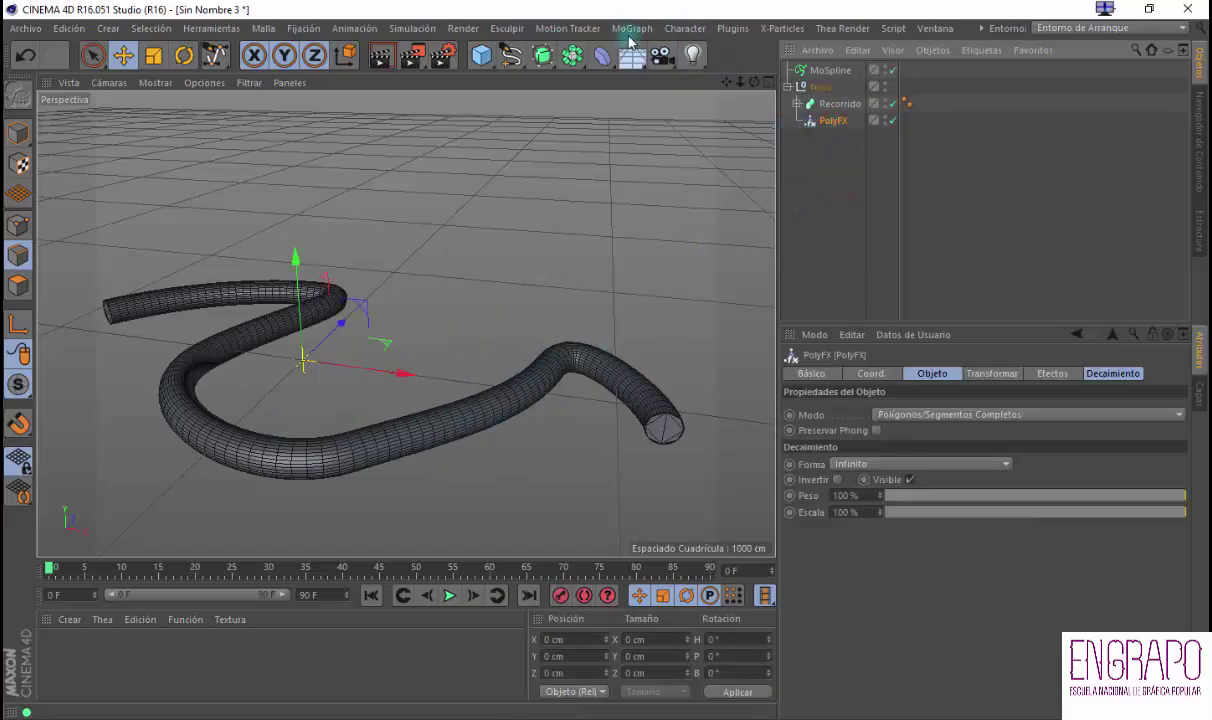
left_click(627, 29)
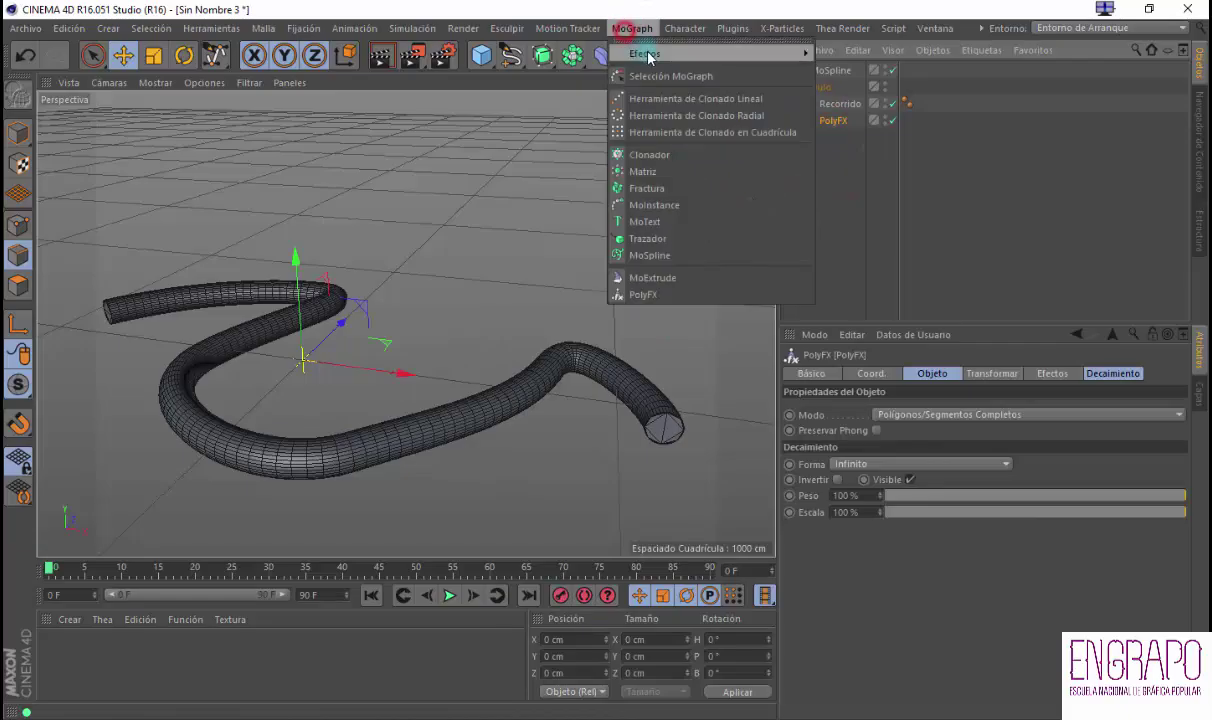
mouse_move(648, 56)
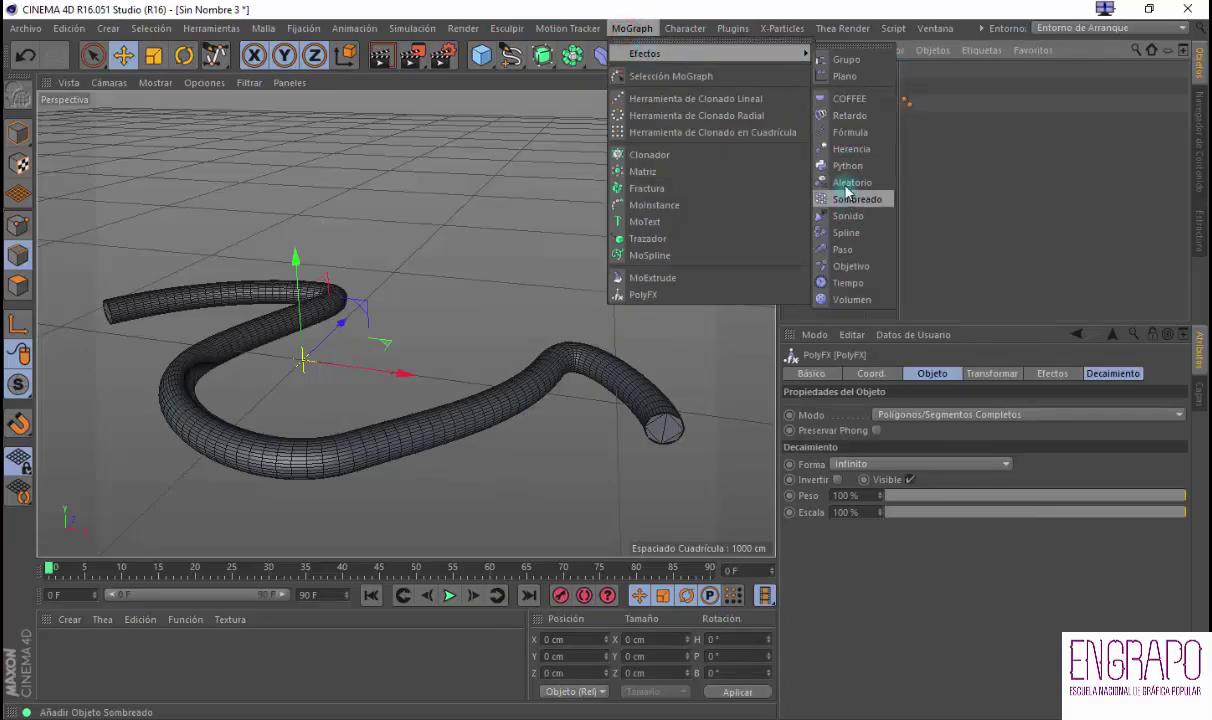
left_click(838, 76)
left_click_drag(270, 398, 175, 392, "alt")
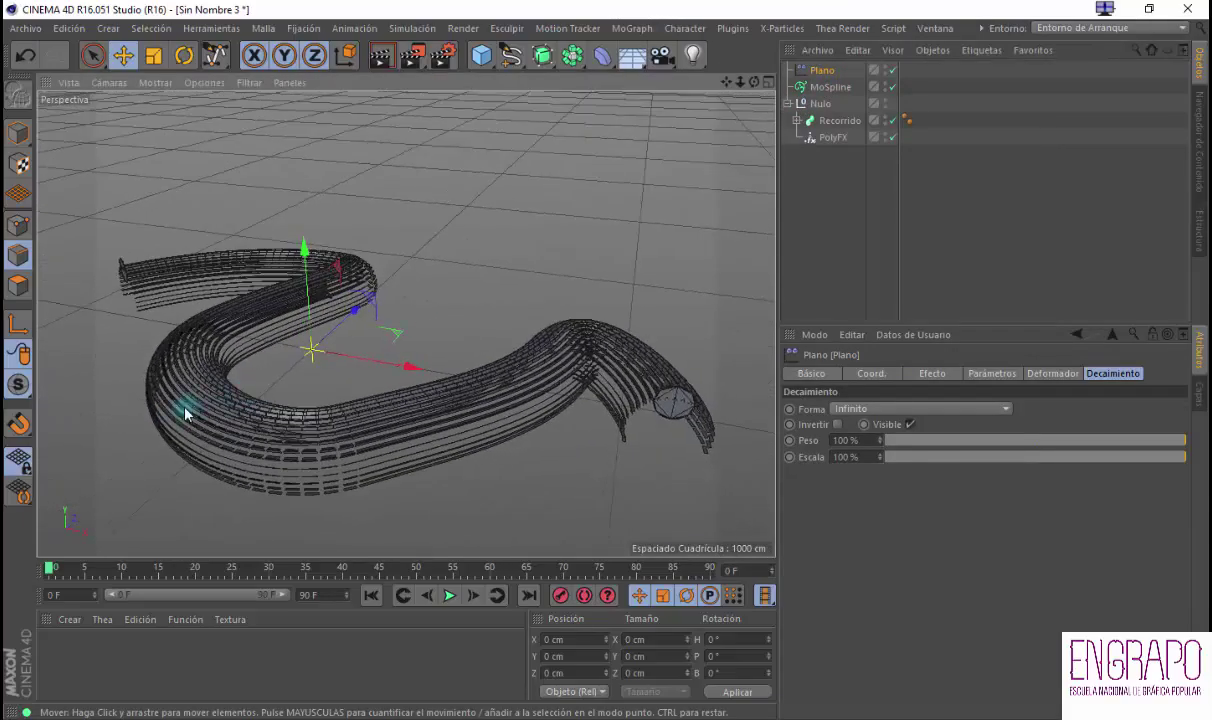
Disable the position transformation in the Plano effector's parameters
left_click(840, 178)
left_click(822, 70)
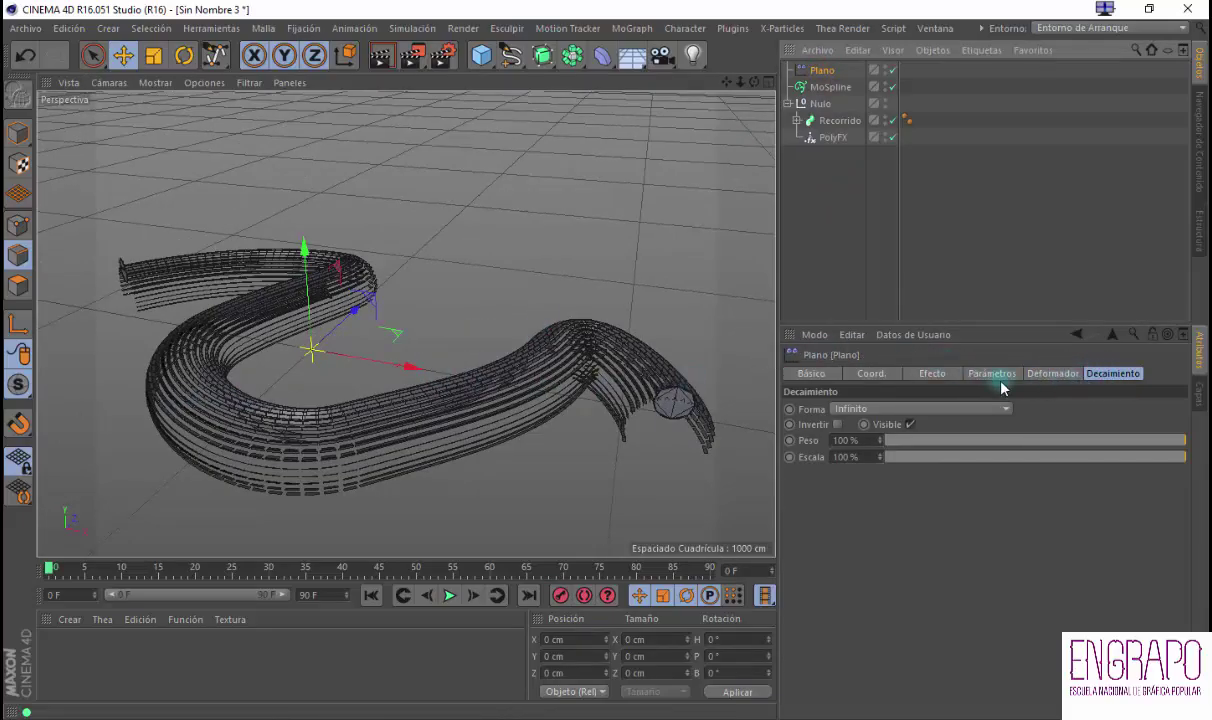
left_click(963, 410)
left_click(918, 289)
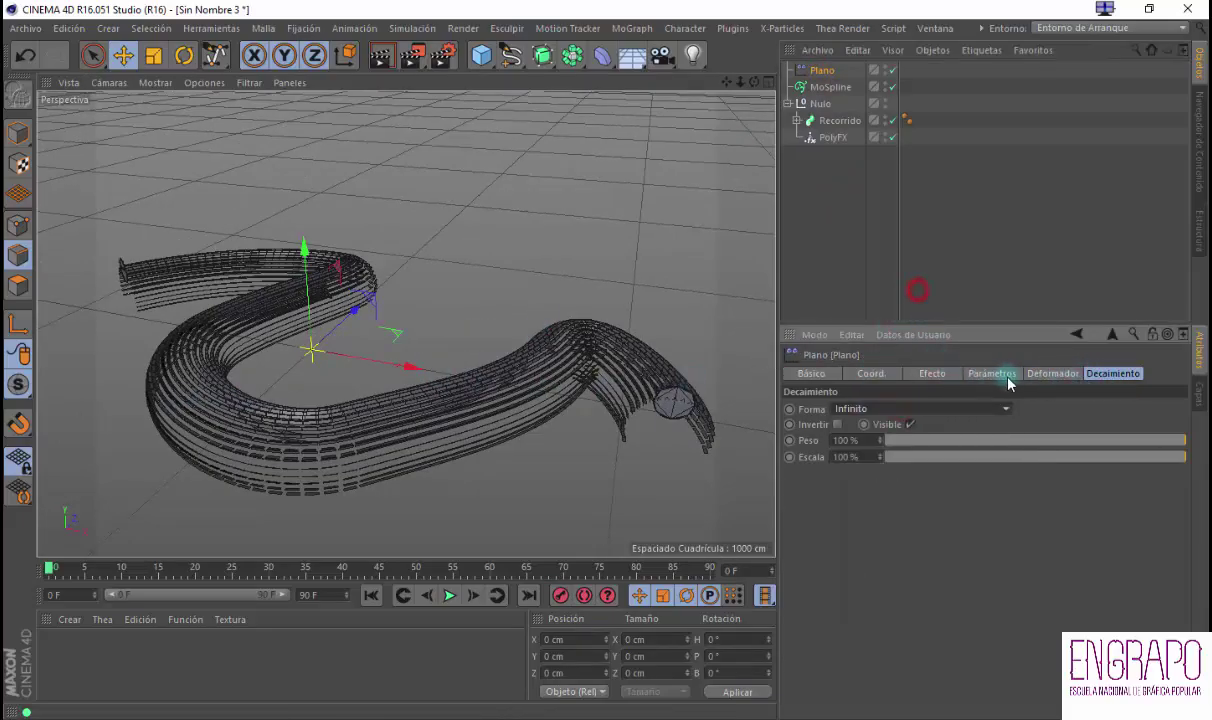
left_click(1002, 373)
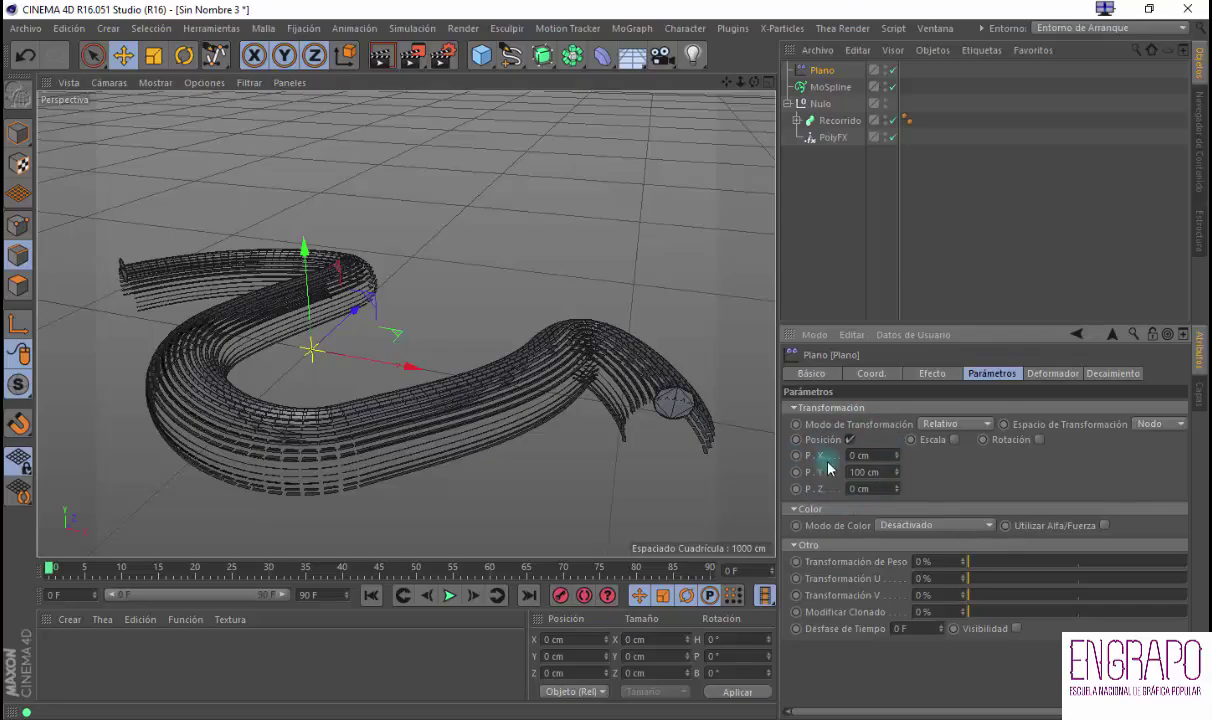
left_click(979, 376)
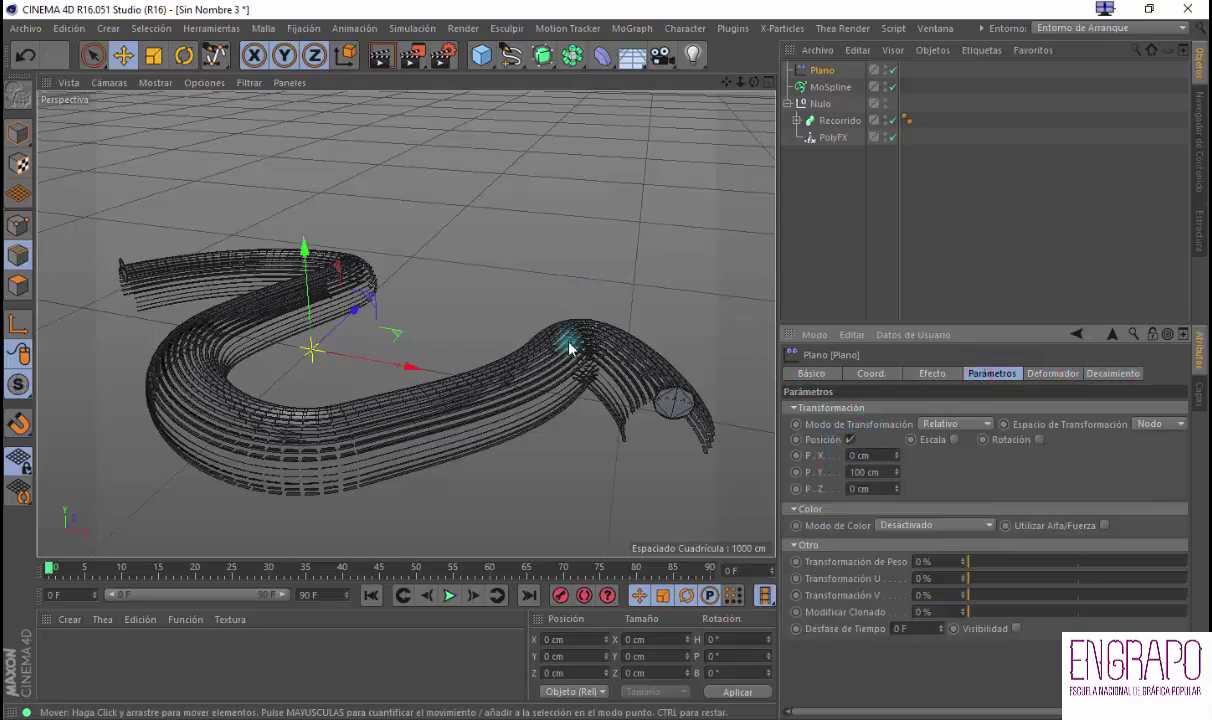
middle_click_drag(525, 381, 534, 306, "alt")
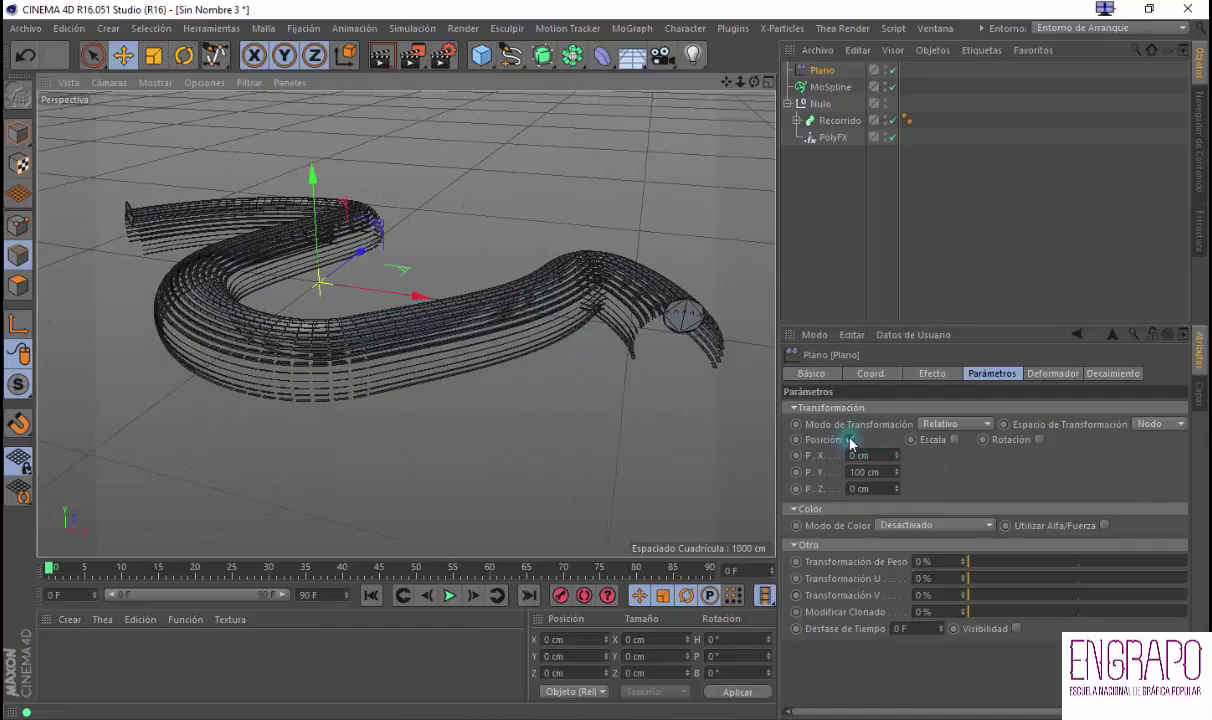
left_click(850, 440)
Enable scale transformation with Escala Uniforme on the Plano effector and try a scale of 2
left_click(921, 440)
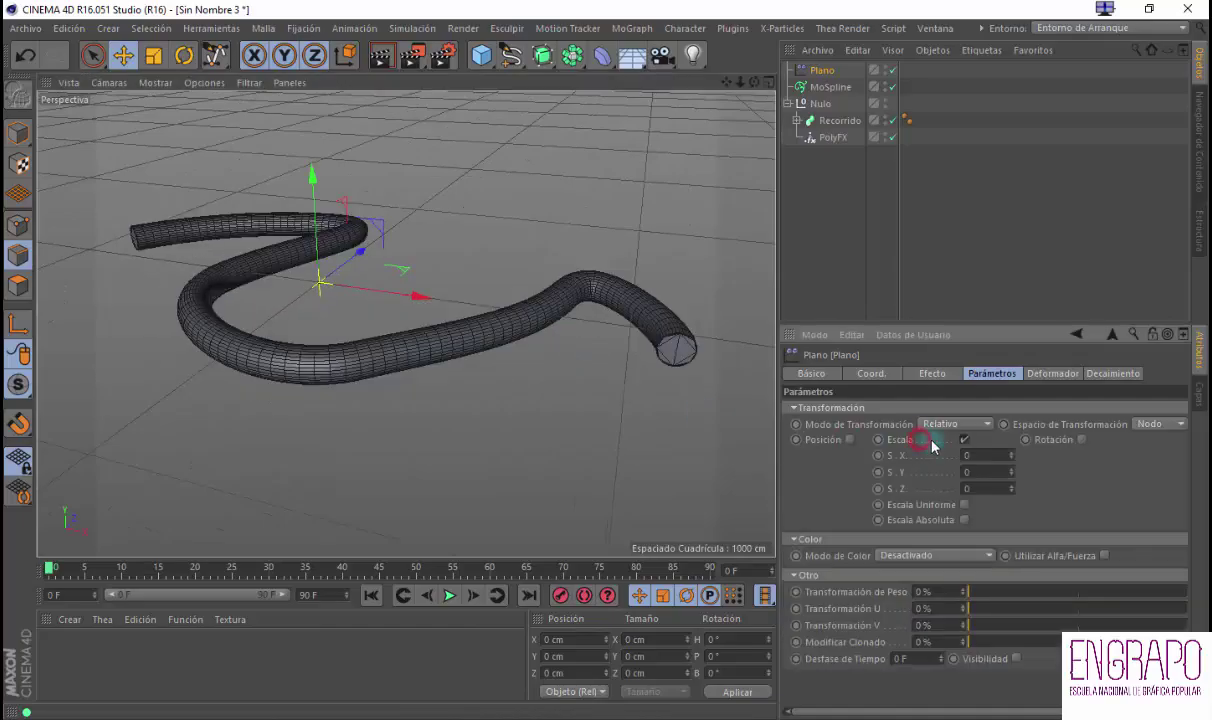
left_click(965, 441)
left_click(922, 440)
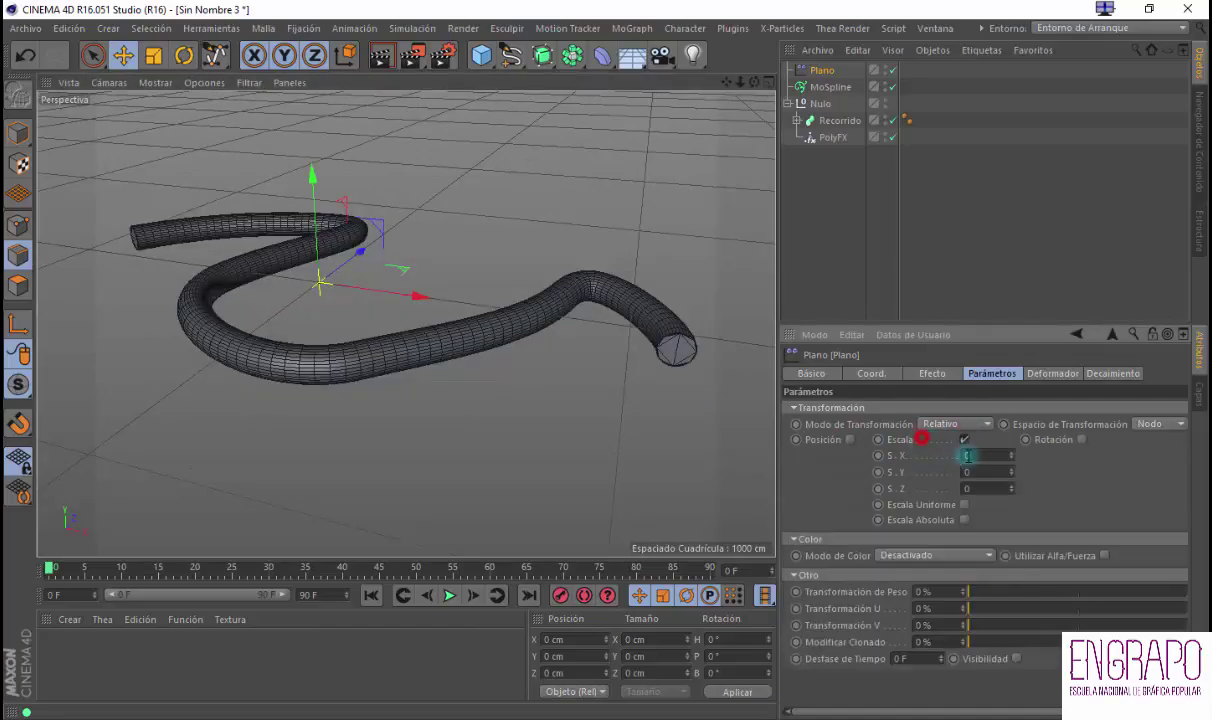
left_click(966, 504)
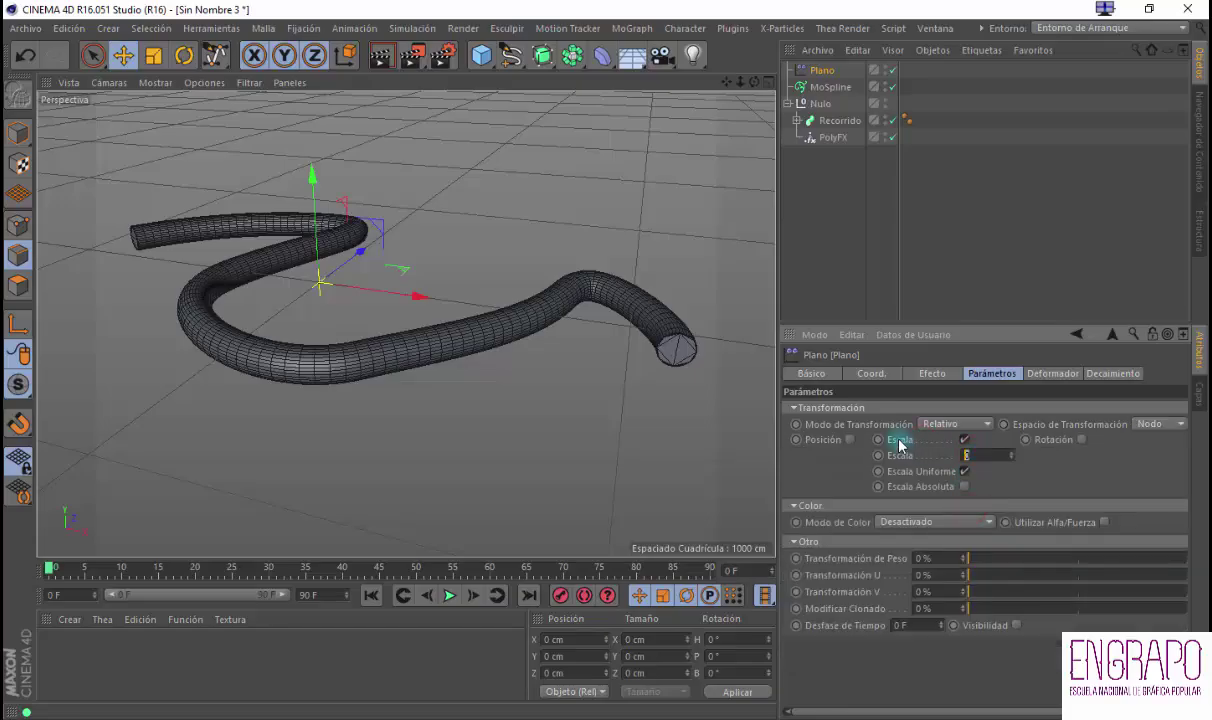
left_click_drag(420, 322, 373, 330, "alt")
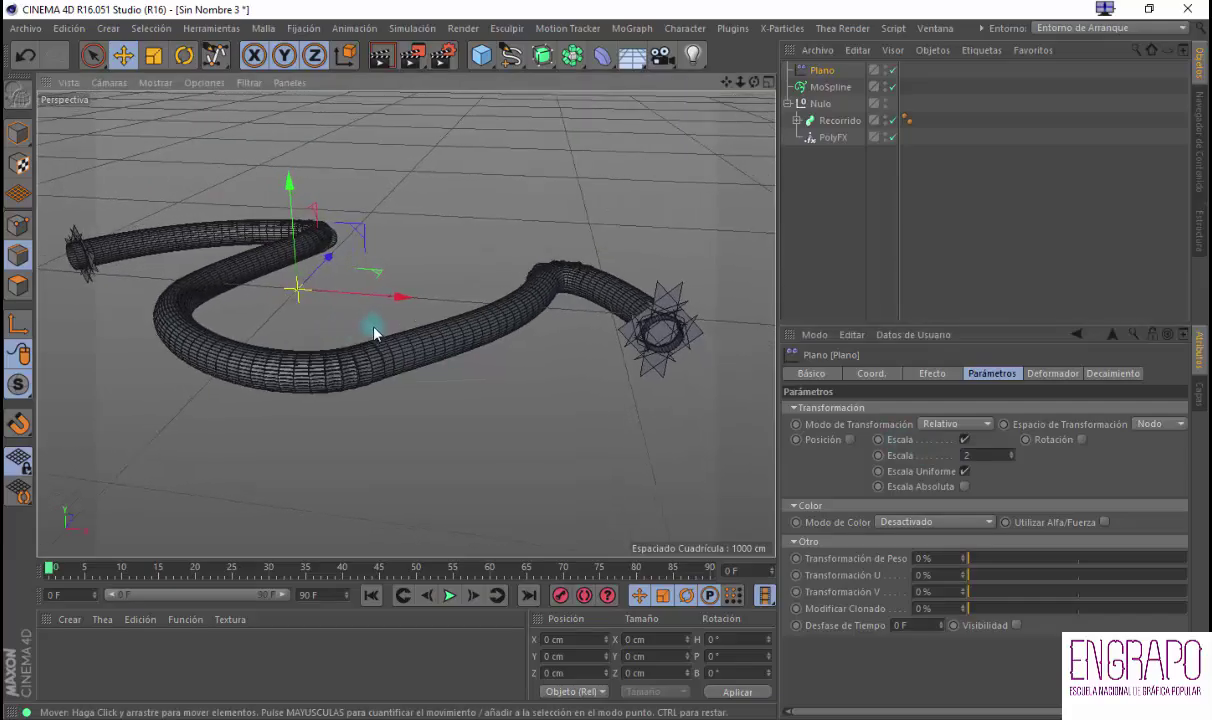
middle_click_drag(350, 340, 460, 361, "alt")
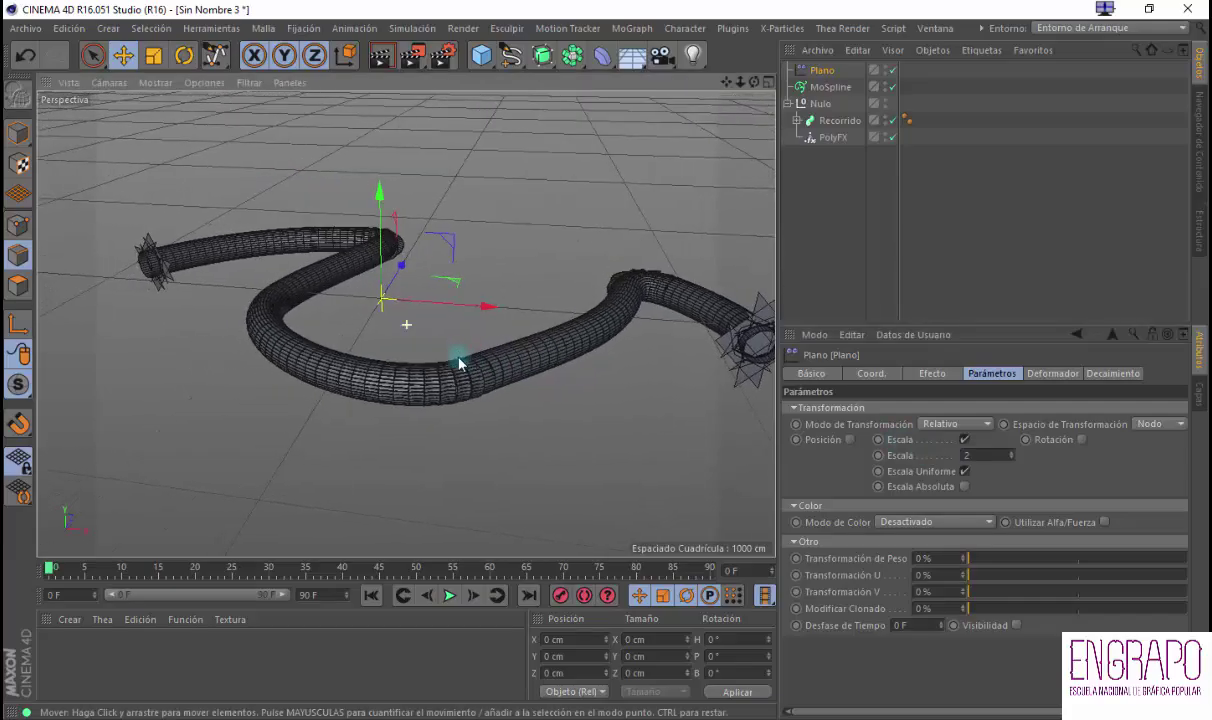
Set the Plano effector's uniform scale to -1
left_click(975, 455)
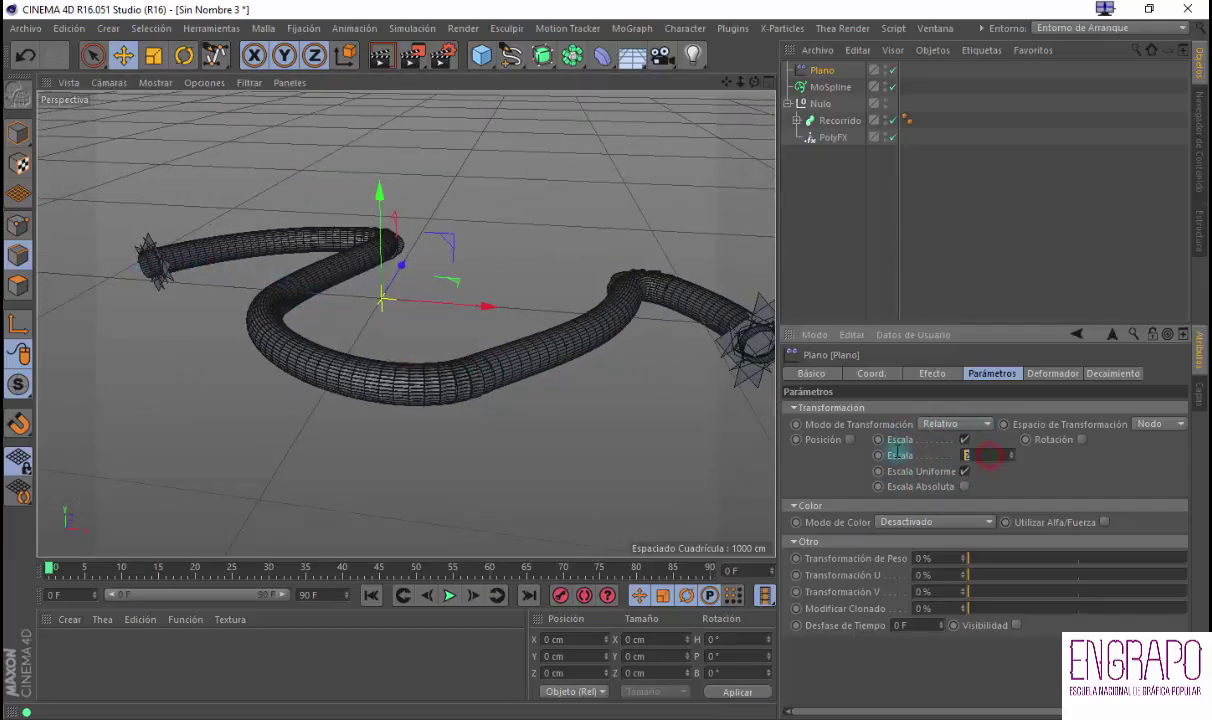
key("Return")
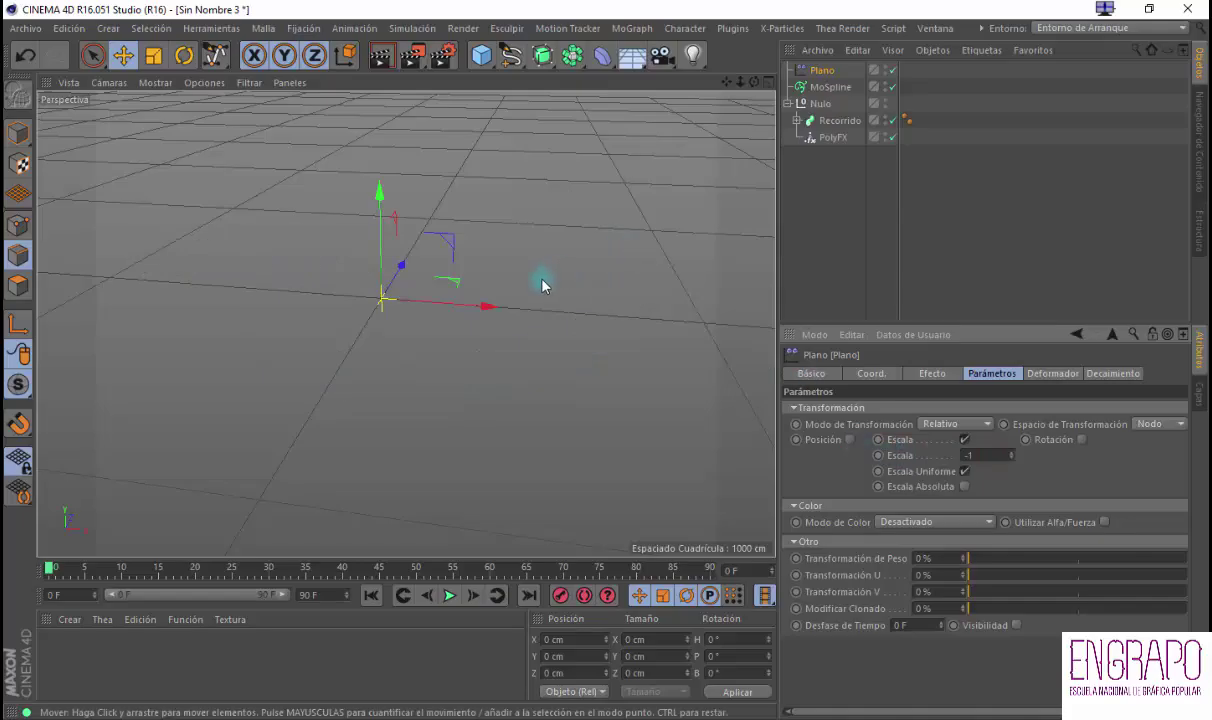
left_click_drag(541, 281, 483, 287, "alt")
middle_click_drag(541, 281, 459, 281, "alt")
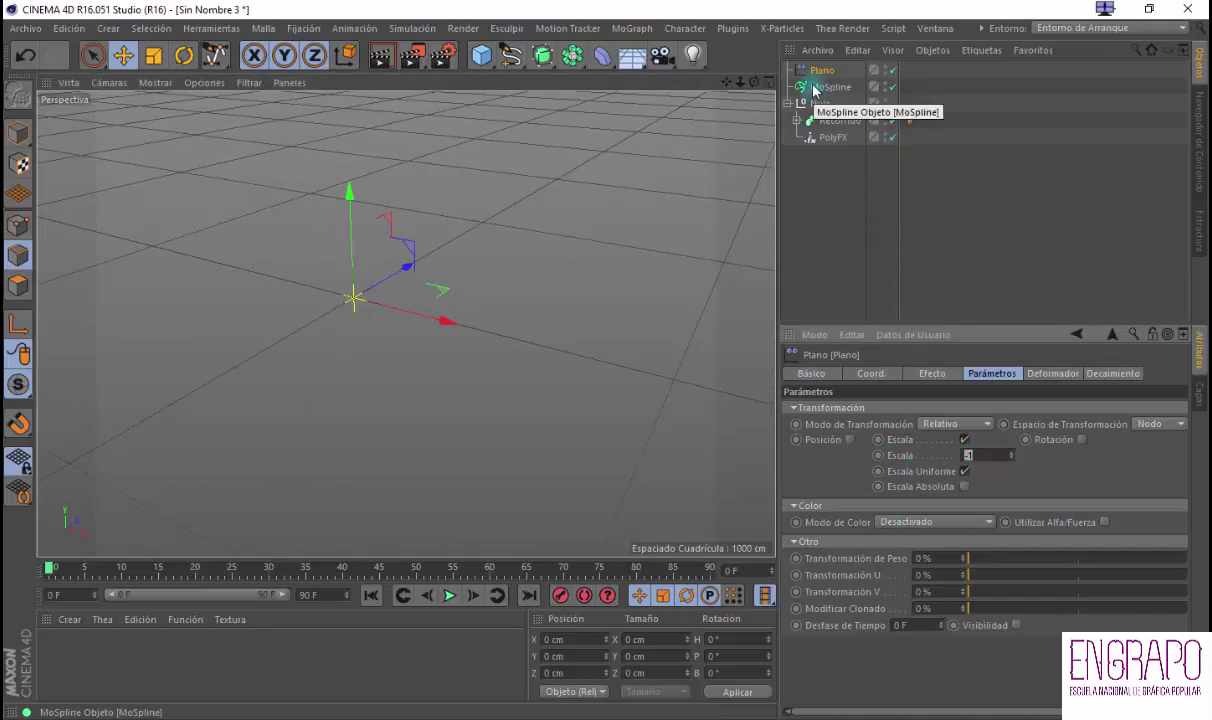
left_click(825, 157)
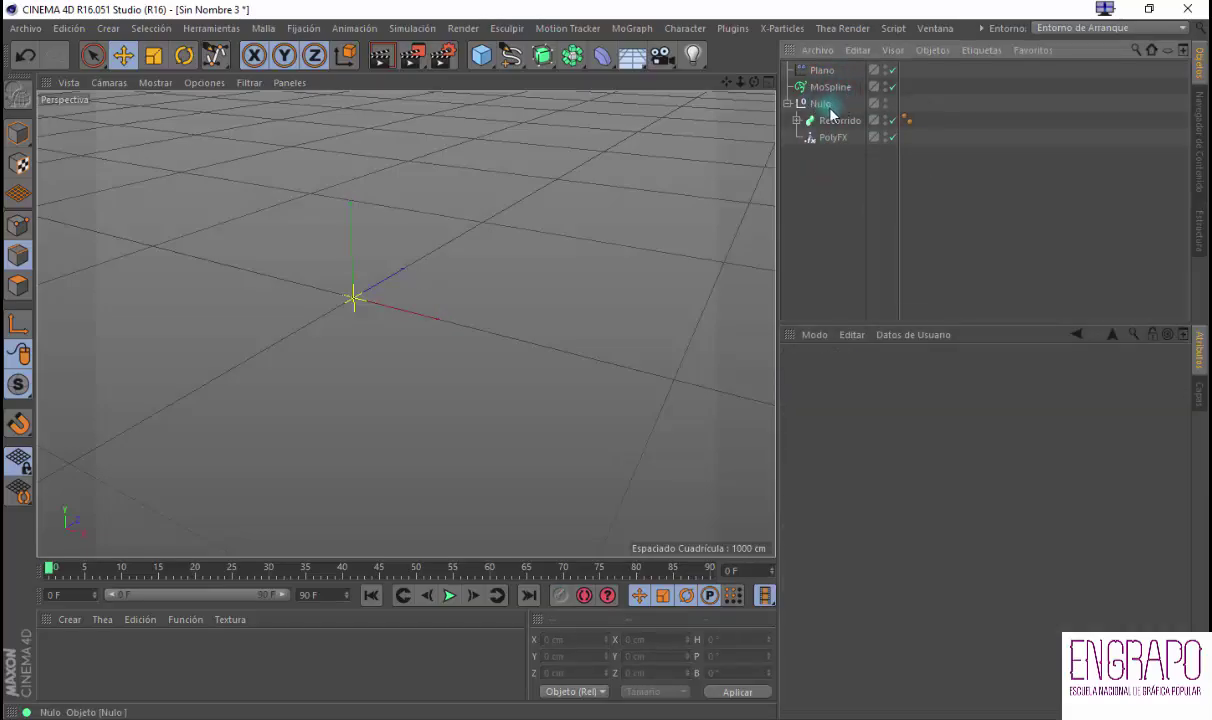
left_click(825, 72)
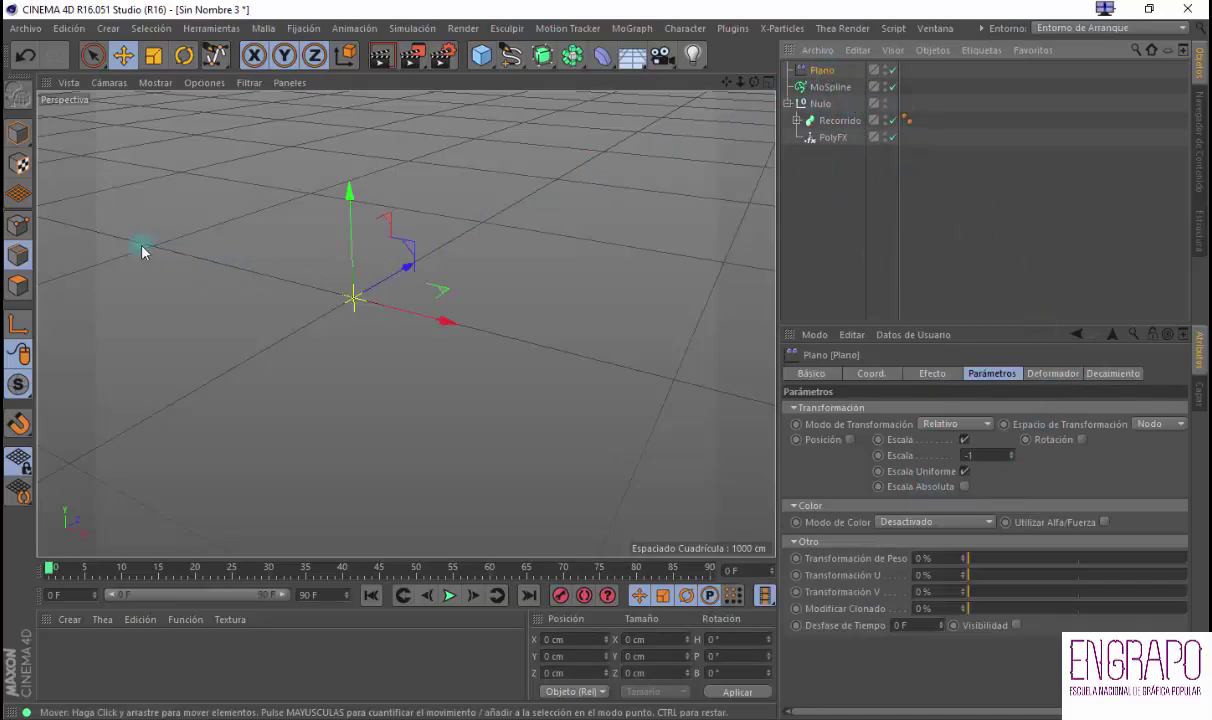
left_click(834, 87)
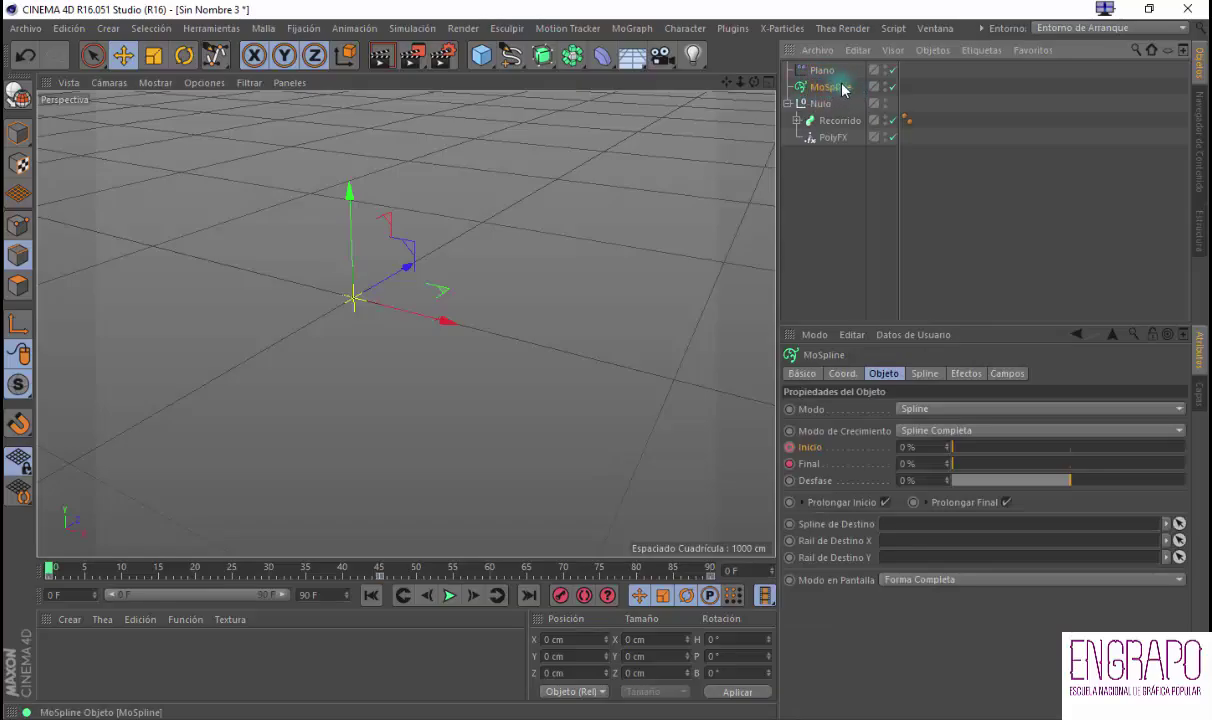
left_click(824, 71)
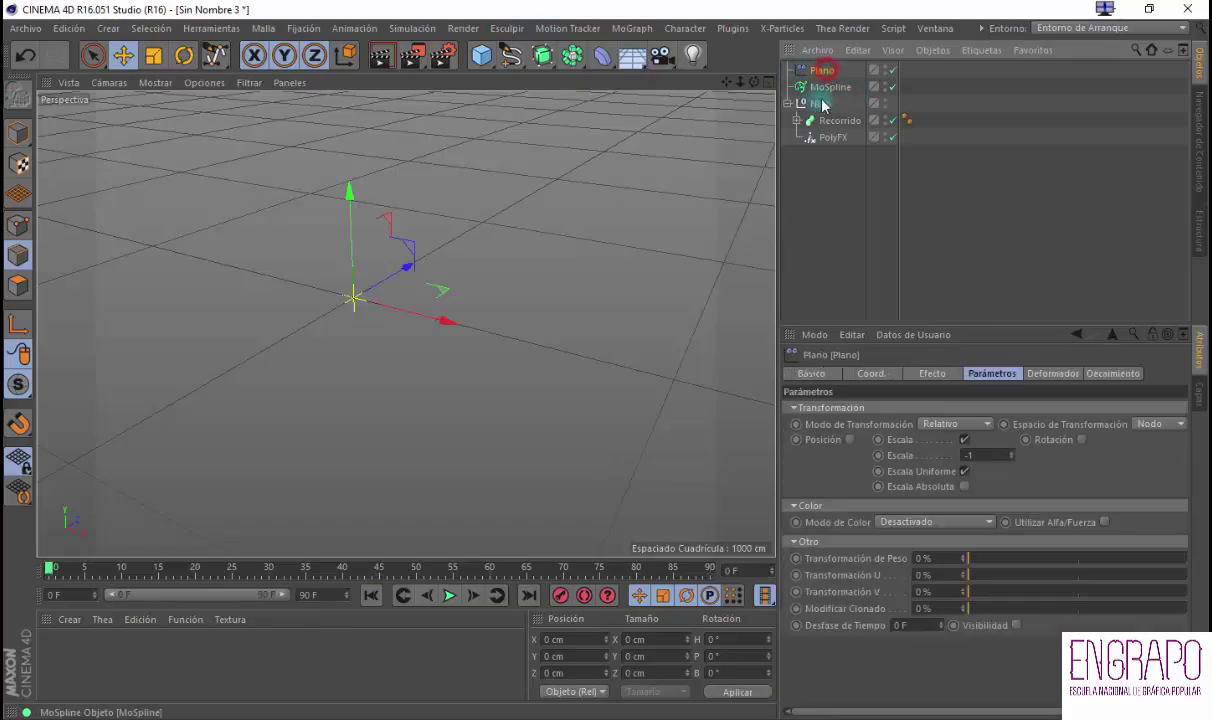
Set the falloff shape (Forma) of the Plano effector to Origen
left_click(1108, 374)
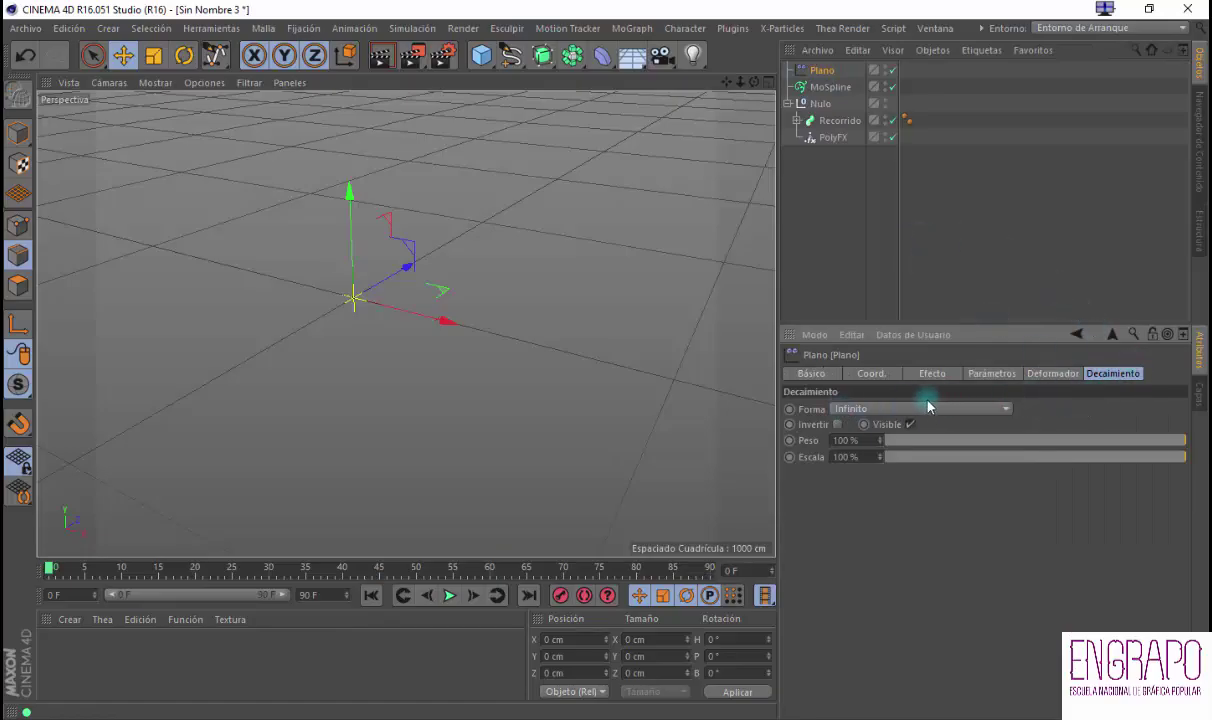
left_click(888, 409)
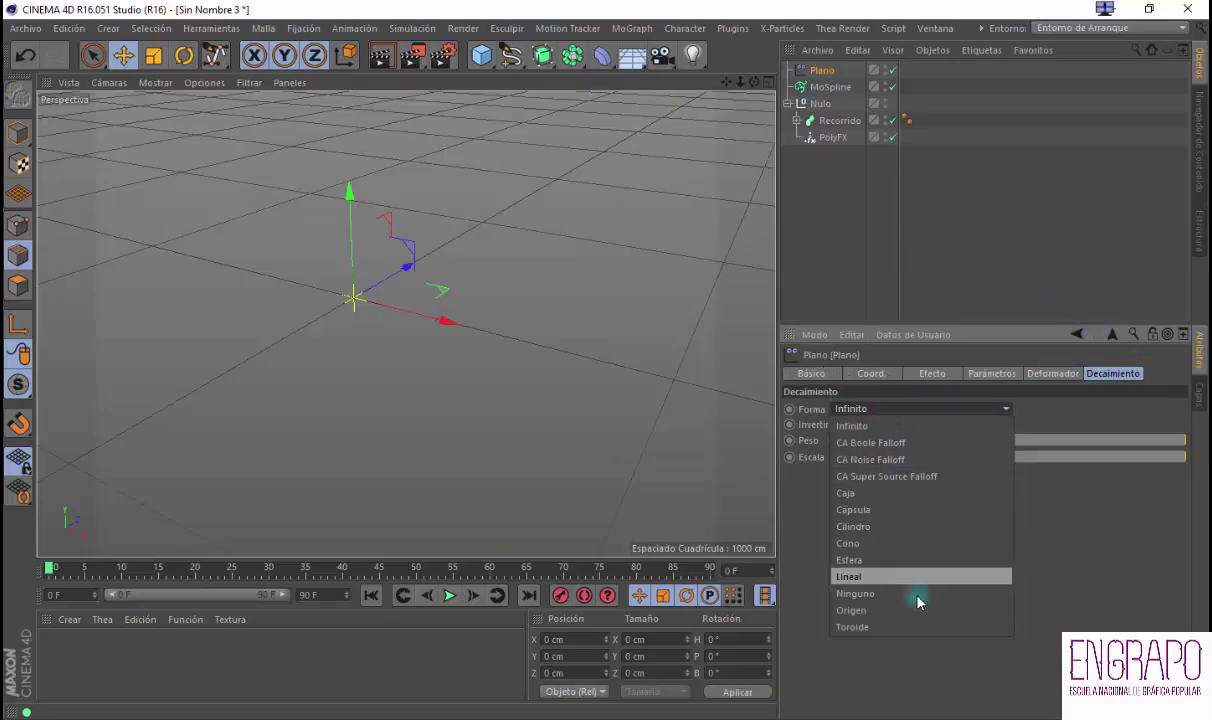
left_click(851, 610)
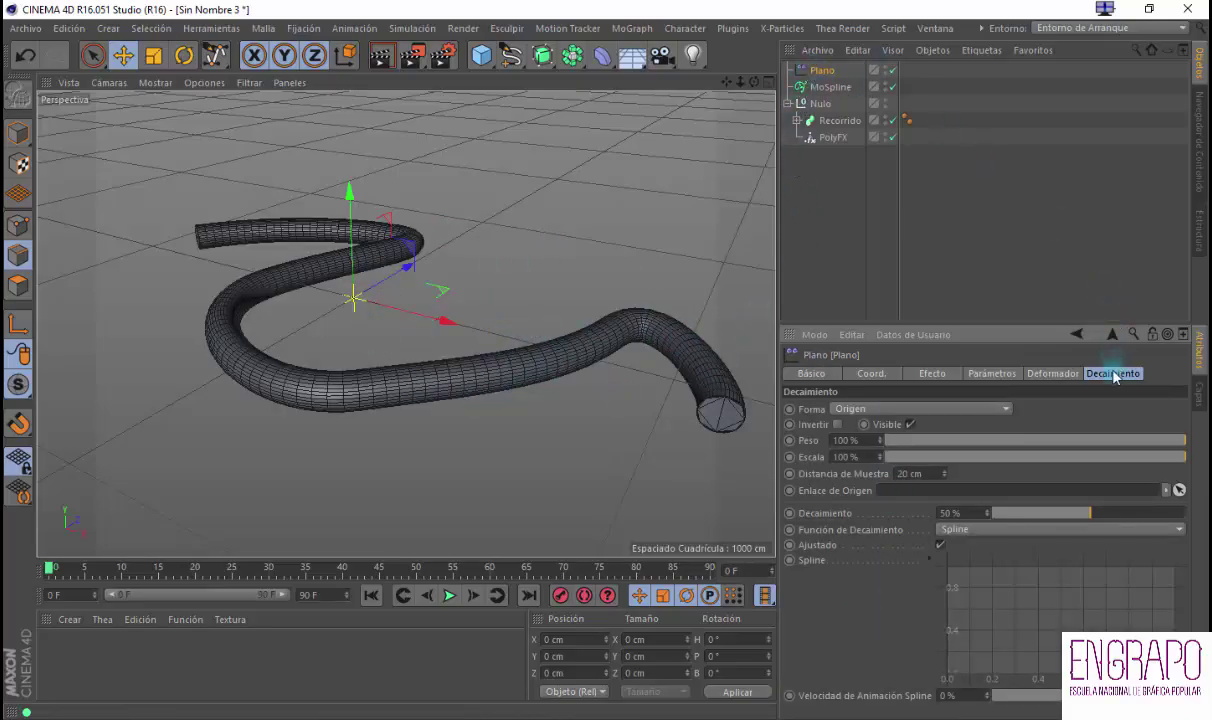
Check the MoSpline's source spline, expand Recorrido, and link MoSpline as the Plano effector's falloff source (Enlace de Origen)
left_click(833, 89)
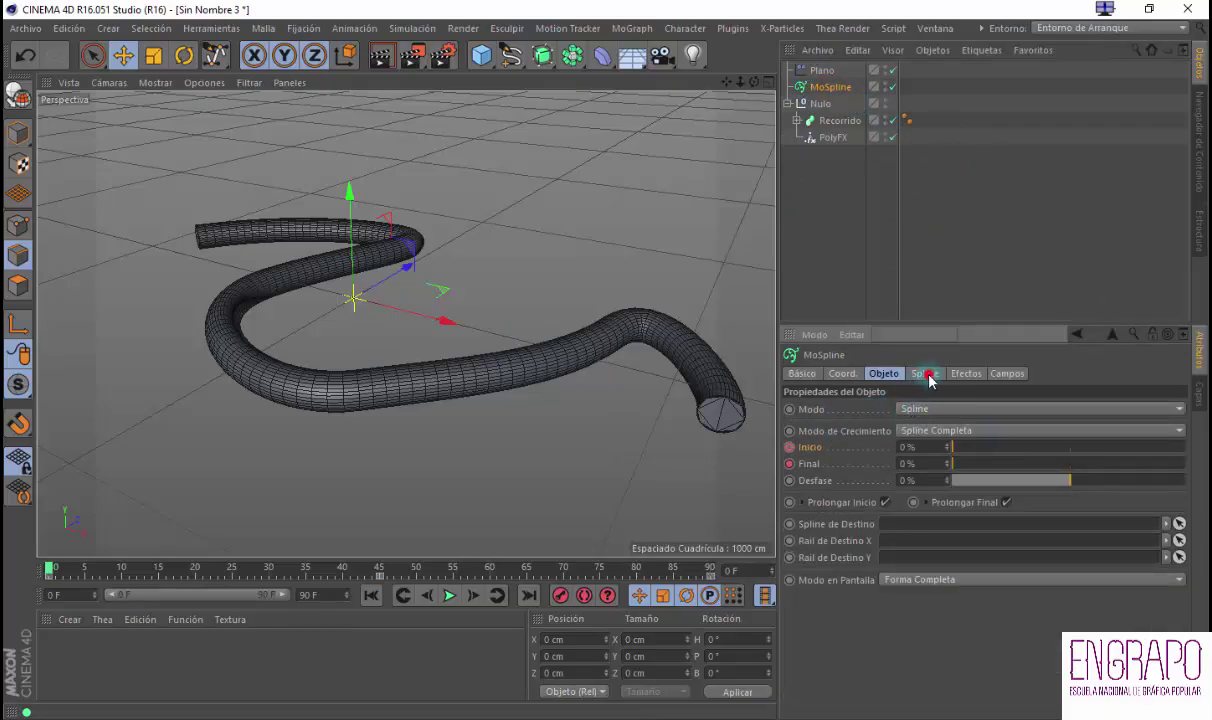
left_click(925, 373)
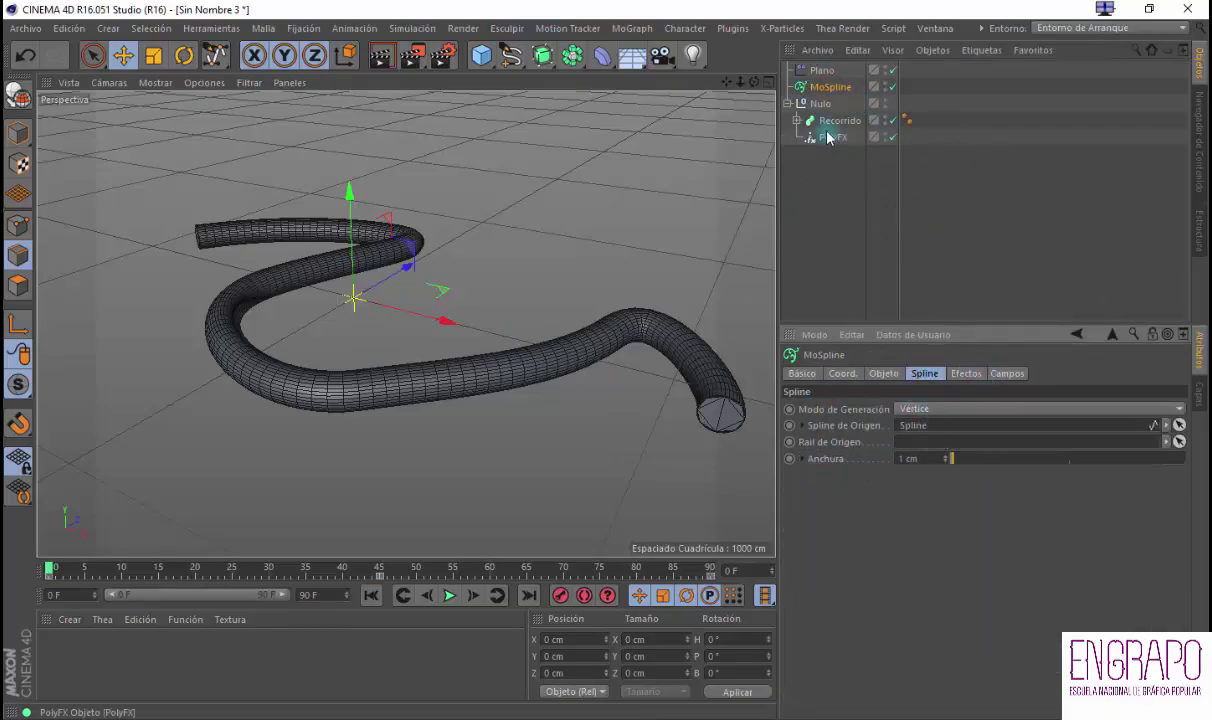
left_click(797, 120)
left_click(838, 154)
left_click(844, 215)
left_click(823, 71)
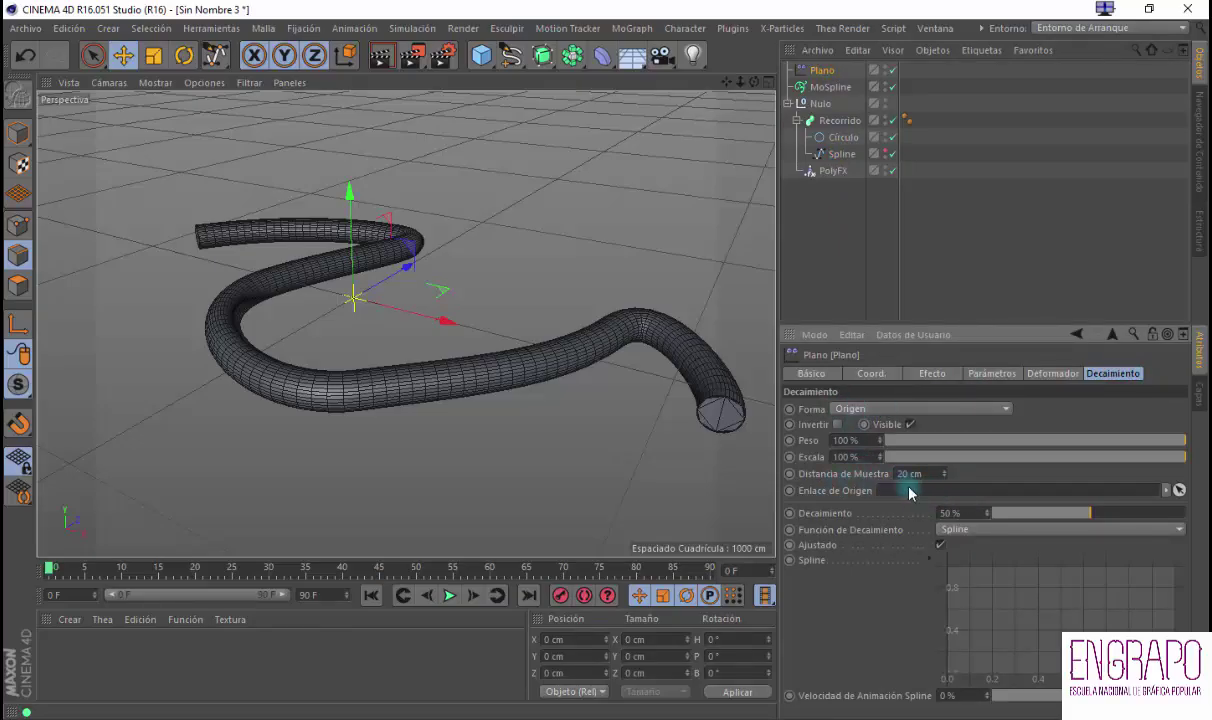
left_click(828, 88)
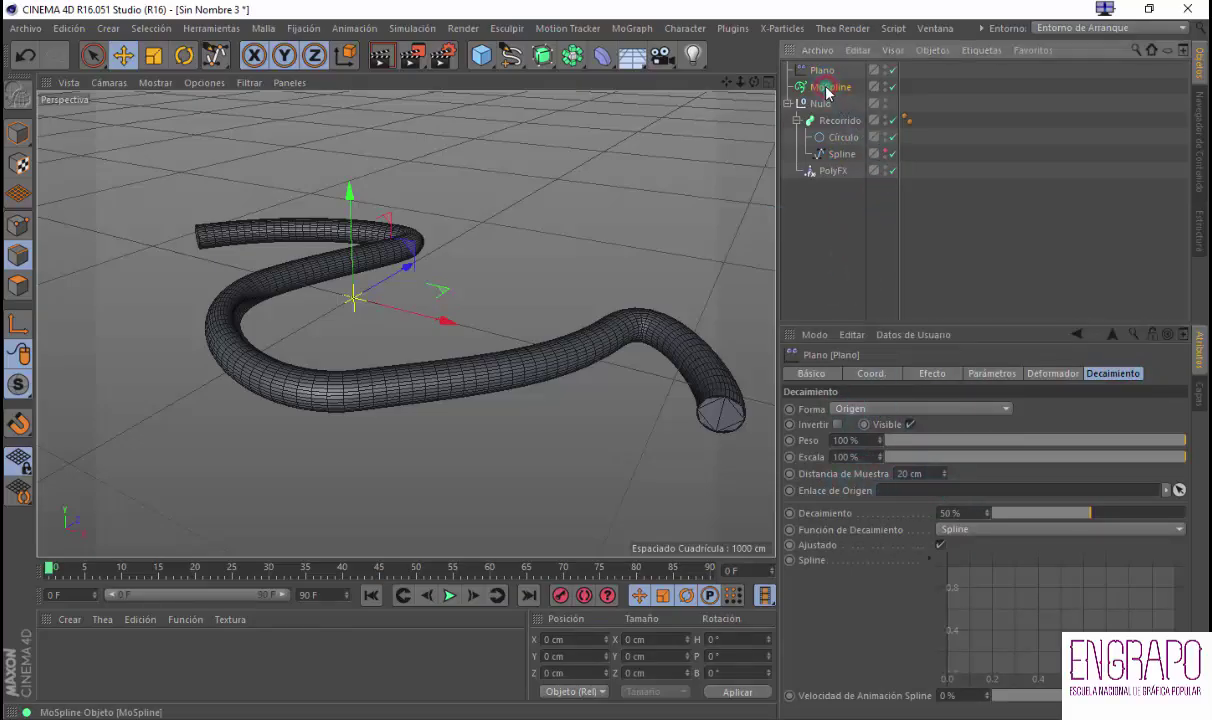
left_click_drag(893, 503, 903, 503)
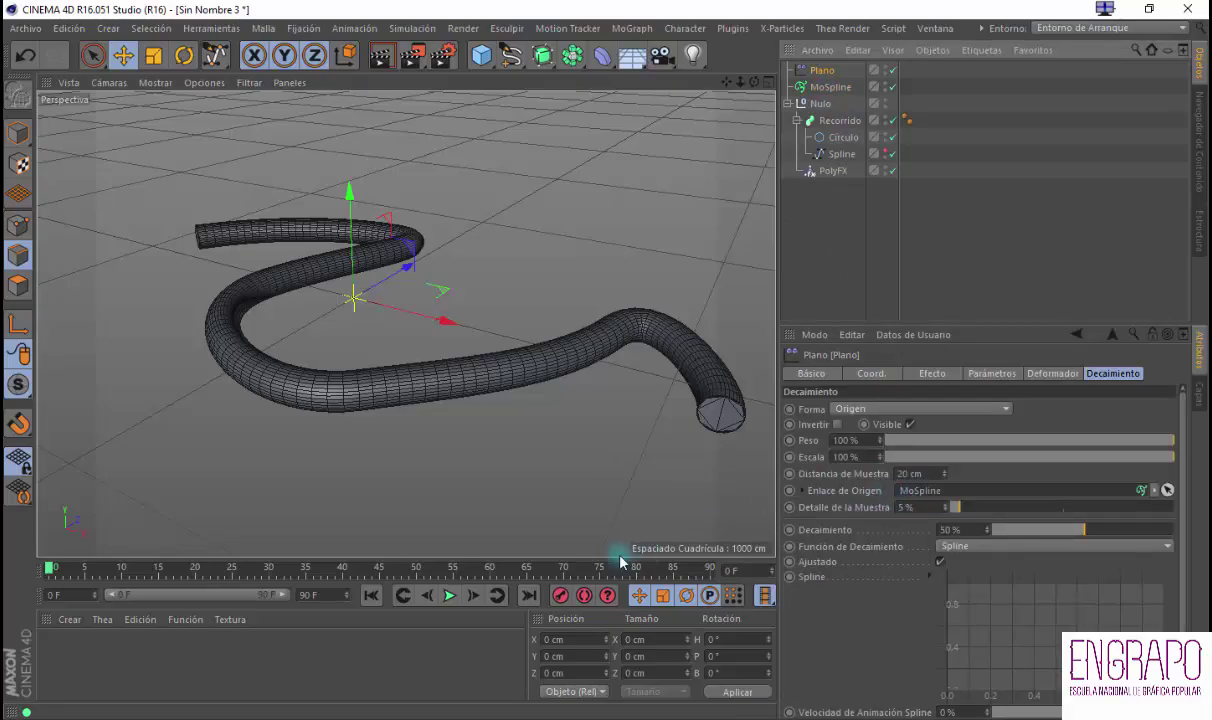
Scrub the animation while setting the Plano falloff's Distancia de Muestra to 34 cm and Detalle de la Muestra to 100 %
left_click_drag(62, 571, 68, 573)
left_click_drag(276, 576, 557, 536)
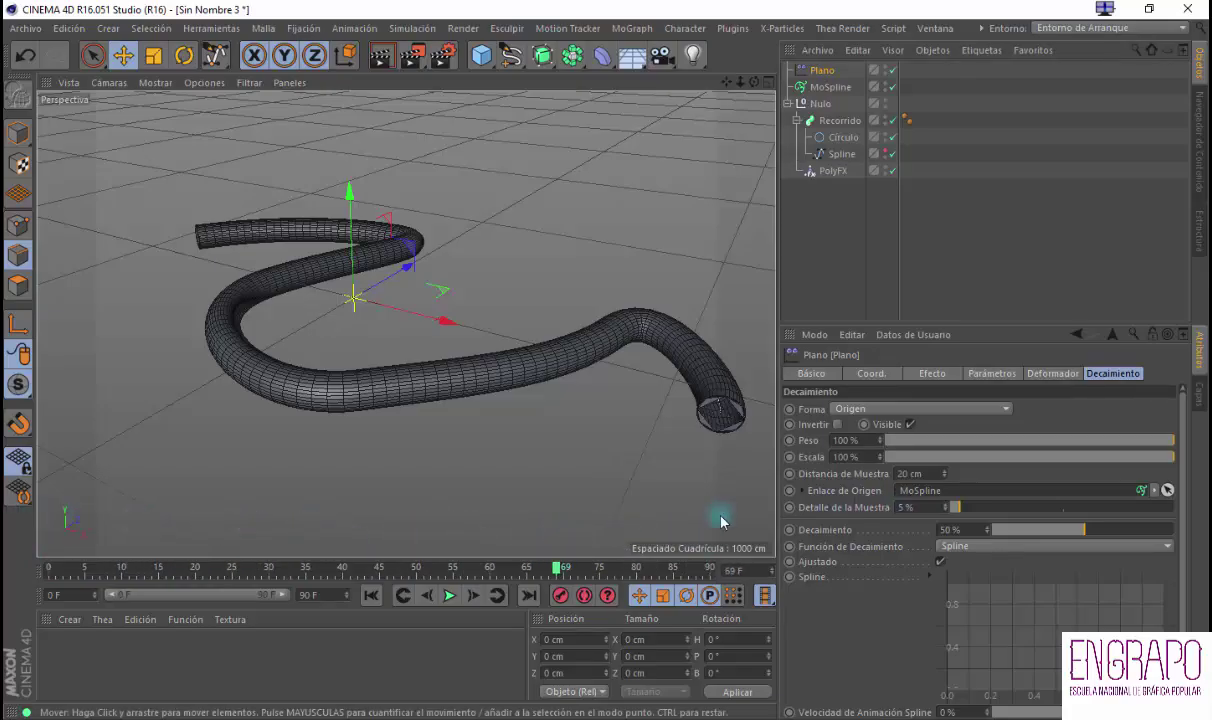
left_click(930, 474)
left_click_drag(930, 474, 930, 474)
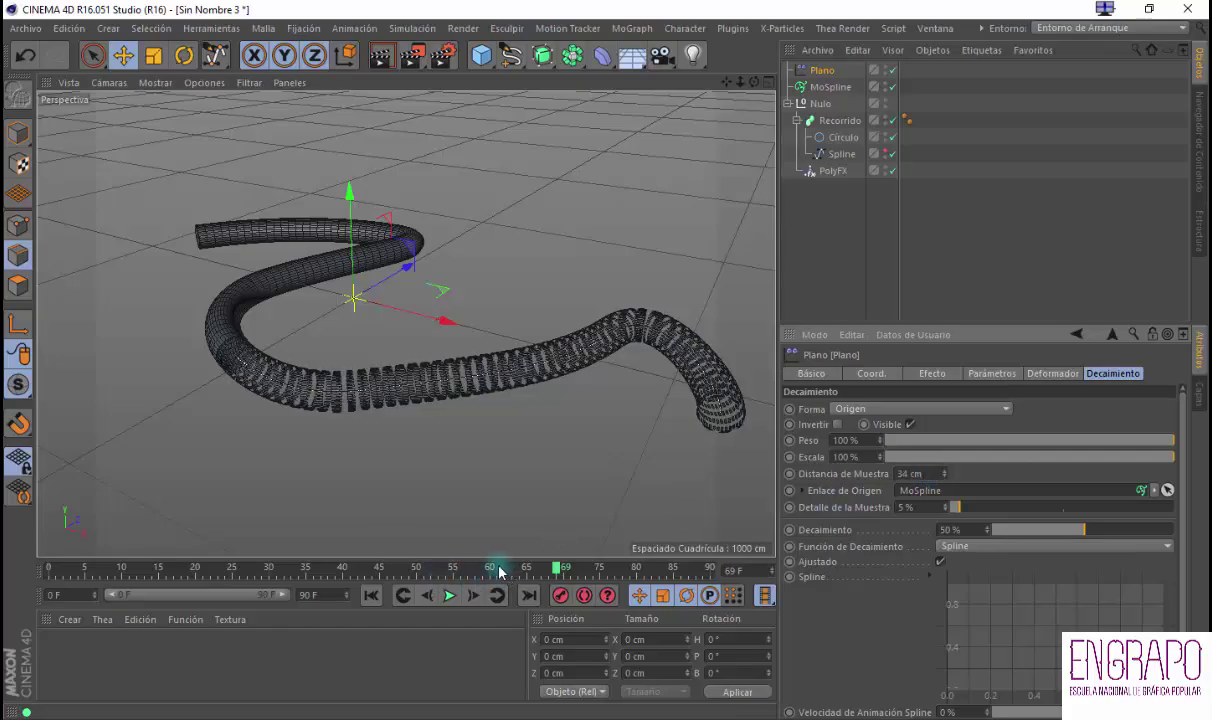
left_click_drag(499, 571, 230, 533)
left_click_drag(955, 508, 1206, 514)
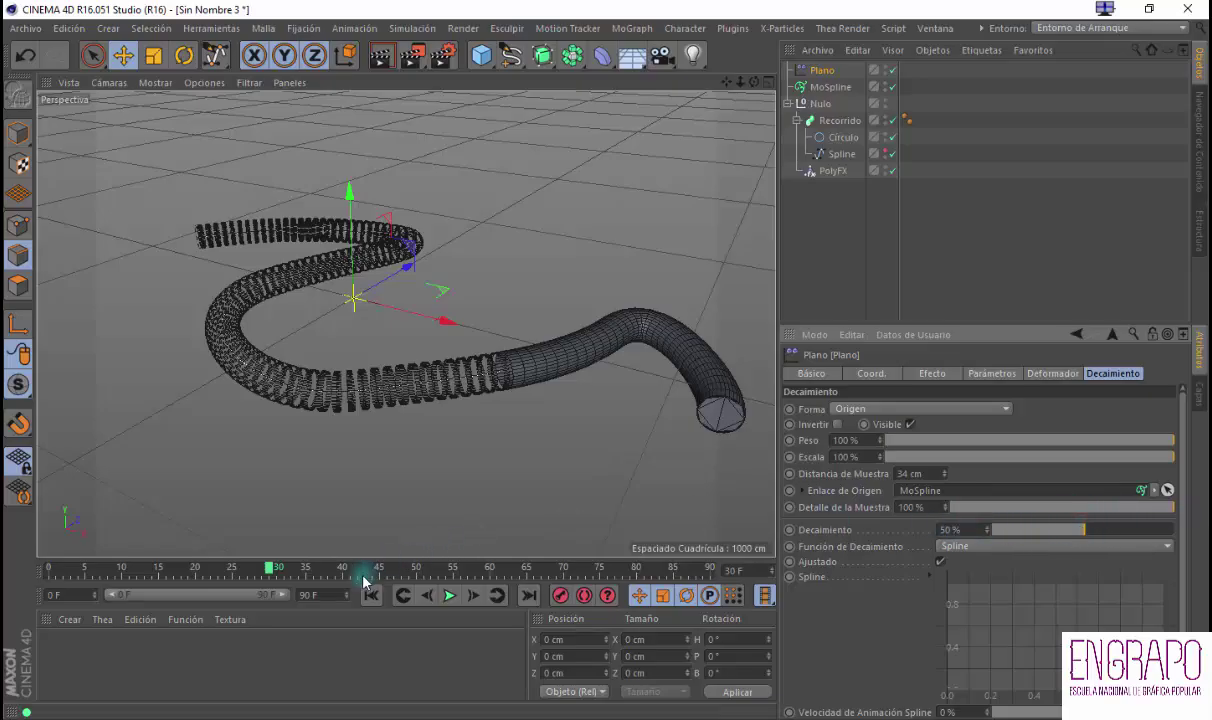
Play the animation from near the start to examine how the tube's polygons scale along the path, stopping at frame 44
left_click_drag(276, 582, 100, 575)
left_click(449, 595)
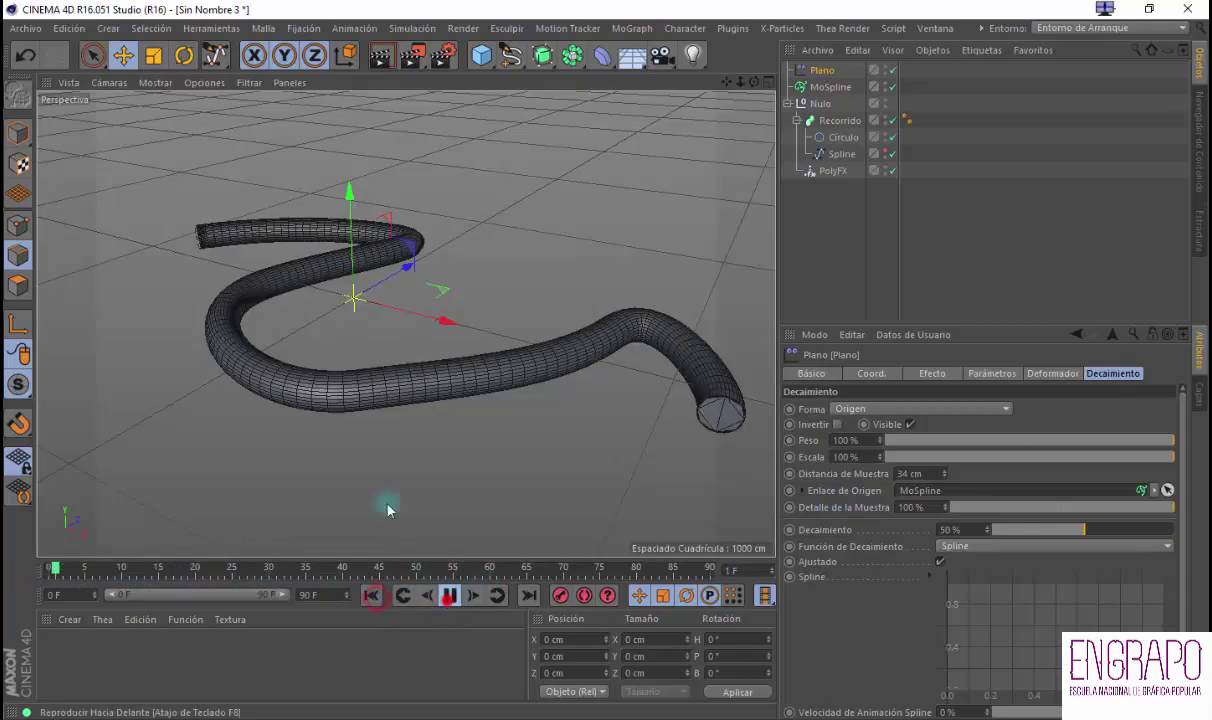
left_click_drag(291, 457, 430, 439, "alt")
middle_click_drag(230, 447, 506, 341, "alt")
right_click_drag(506, 341, 465, 318, "alt")
right_click_drag(433, 379, 520, 328, "alt")
left_click_drag(572, 344, 545, 352, "alt")
middle_click_drag(522, 322, 323, 446, "alt")
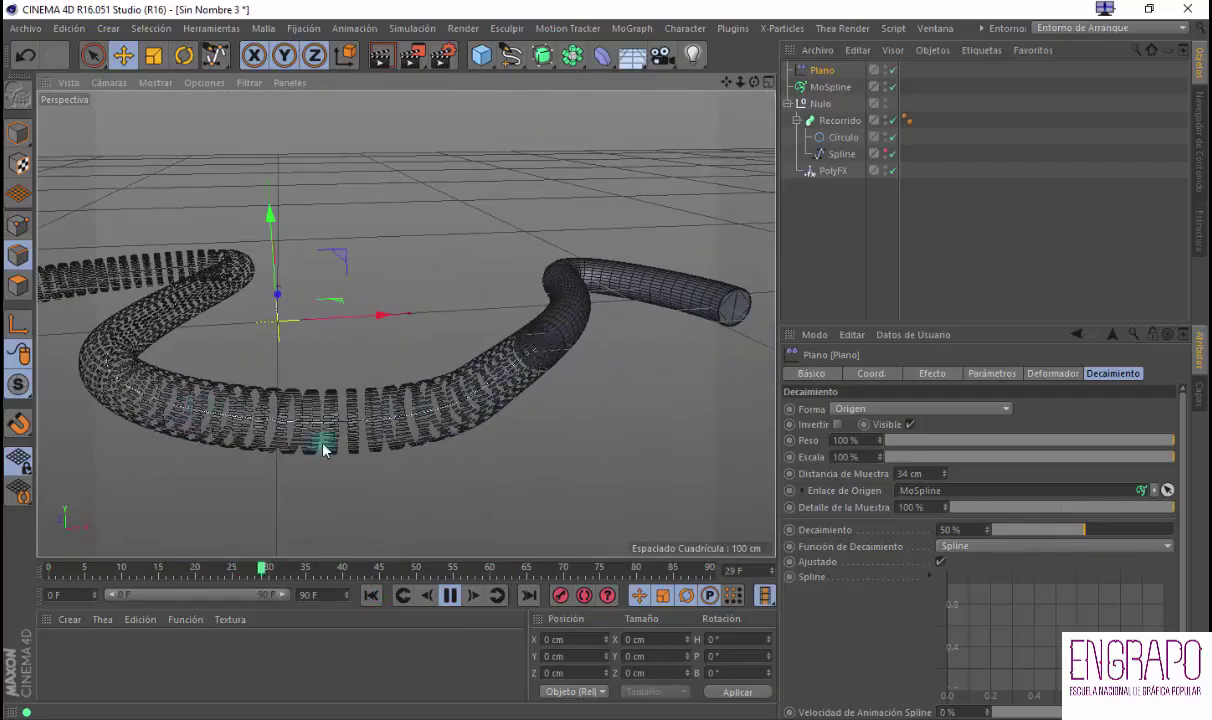
left_click(450, 596)
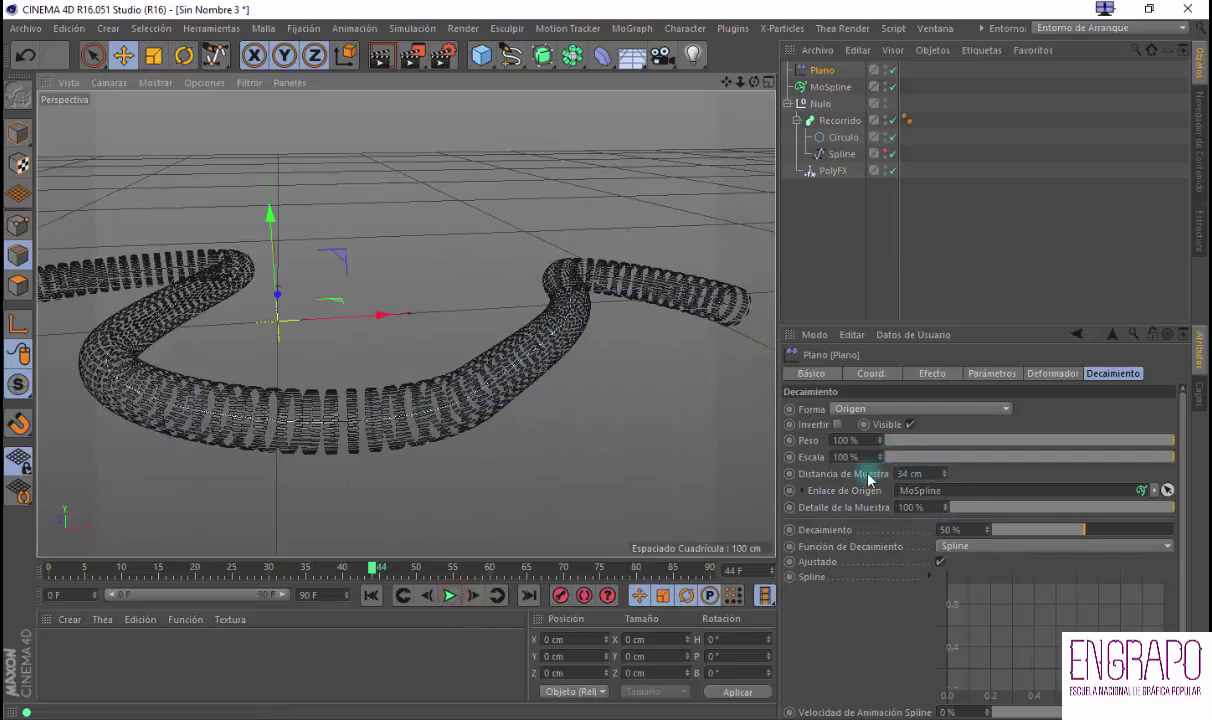
Examine the tube's open end and compare the Círculo radius with the Plano effector's sampling distance
left_click(938, 473)
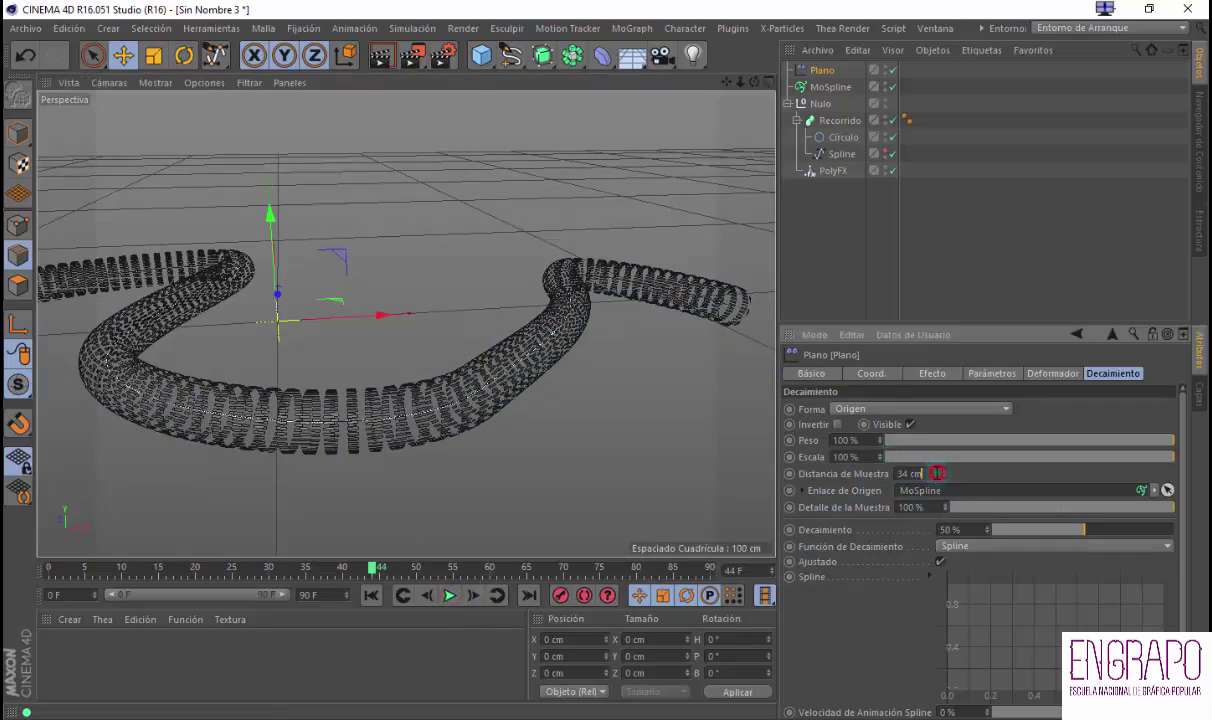
left_click_drag(620, 430, 572, 418, "alt")
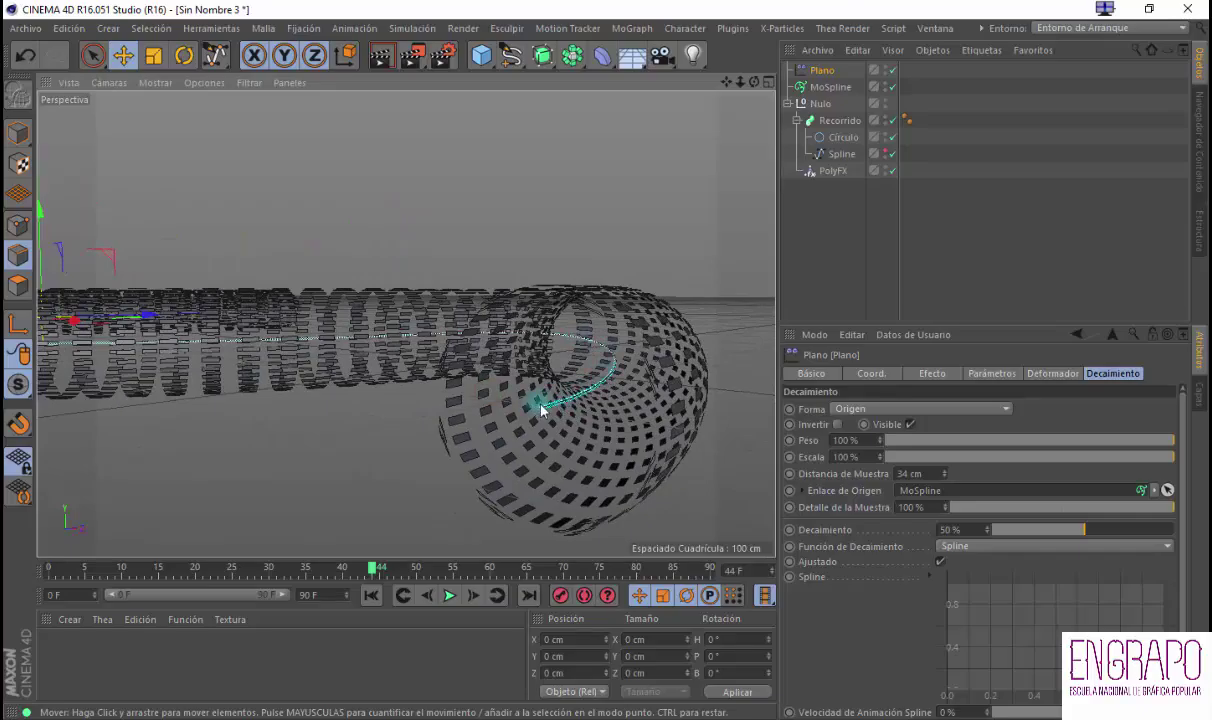
left_click_drag(593, 340, 649, 381, "alt")
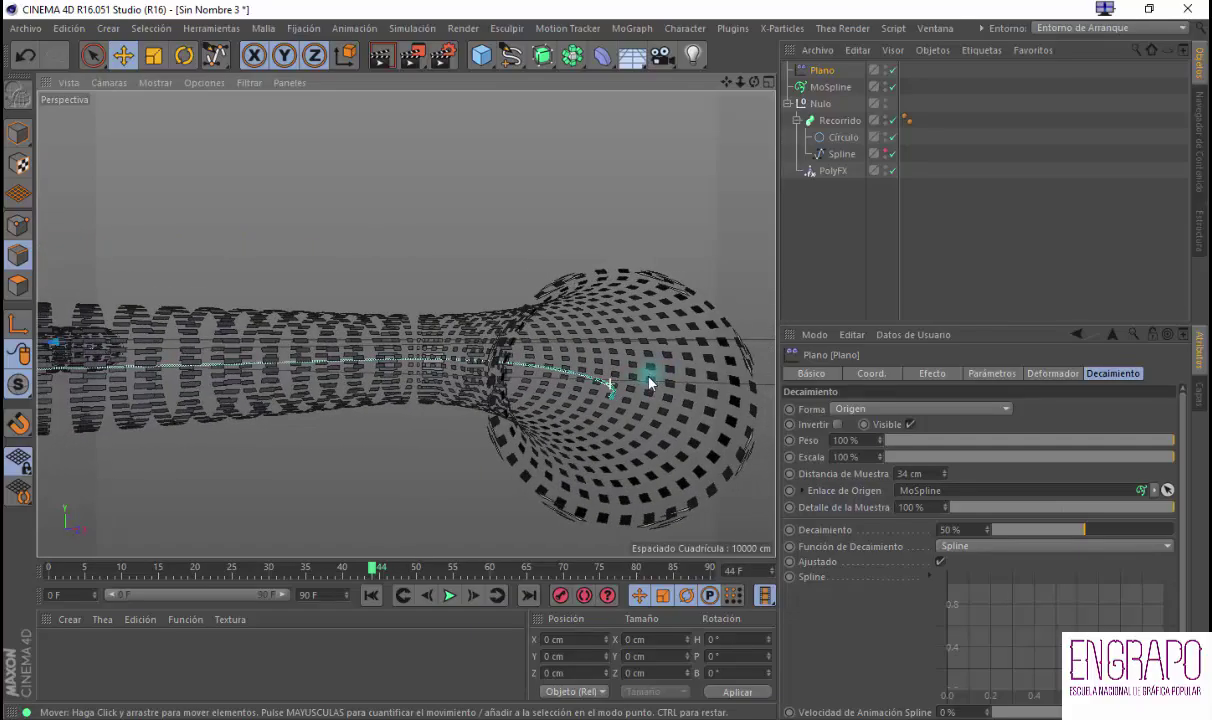
left_click(838, 155)
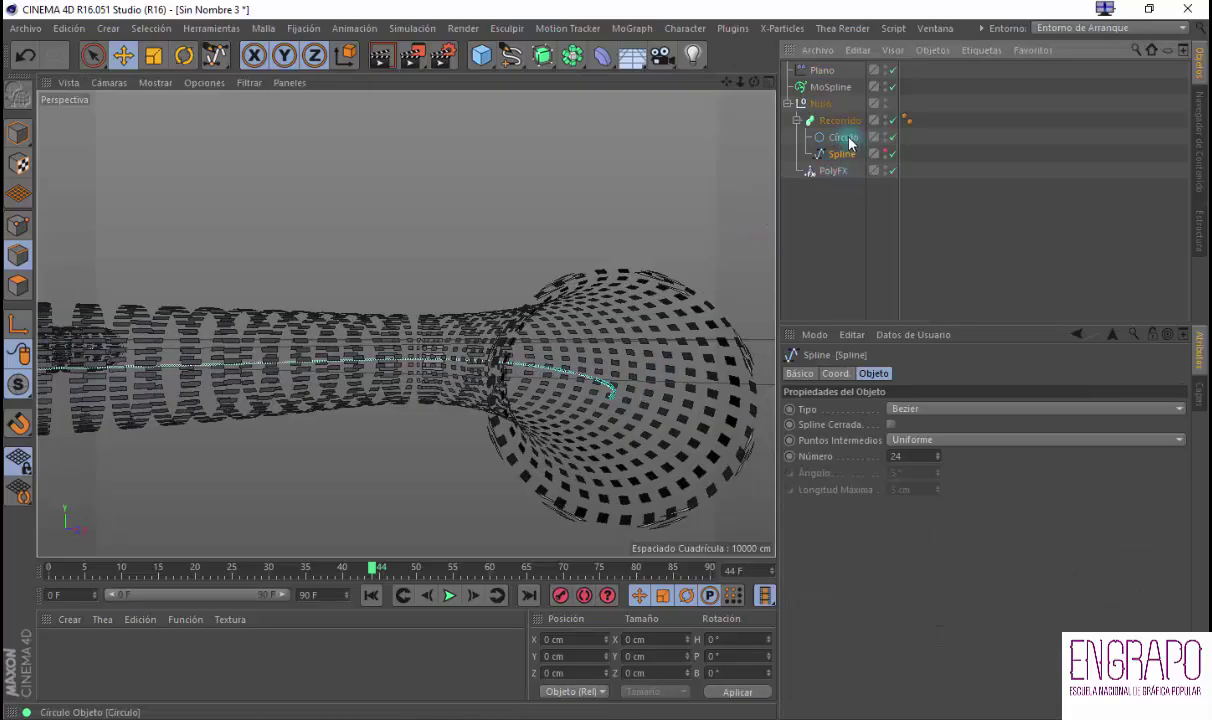
left_click(849, 140)
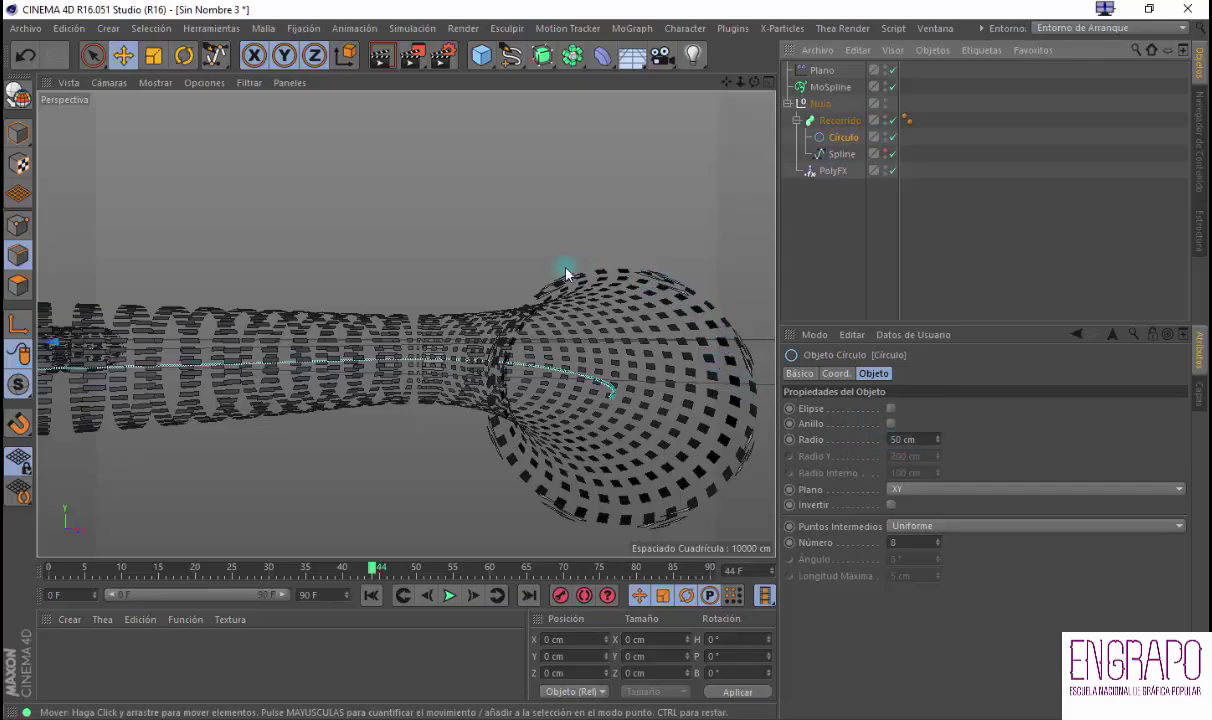
left_click(828, 71)
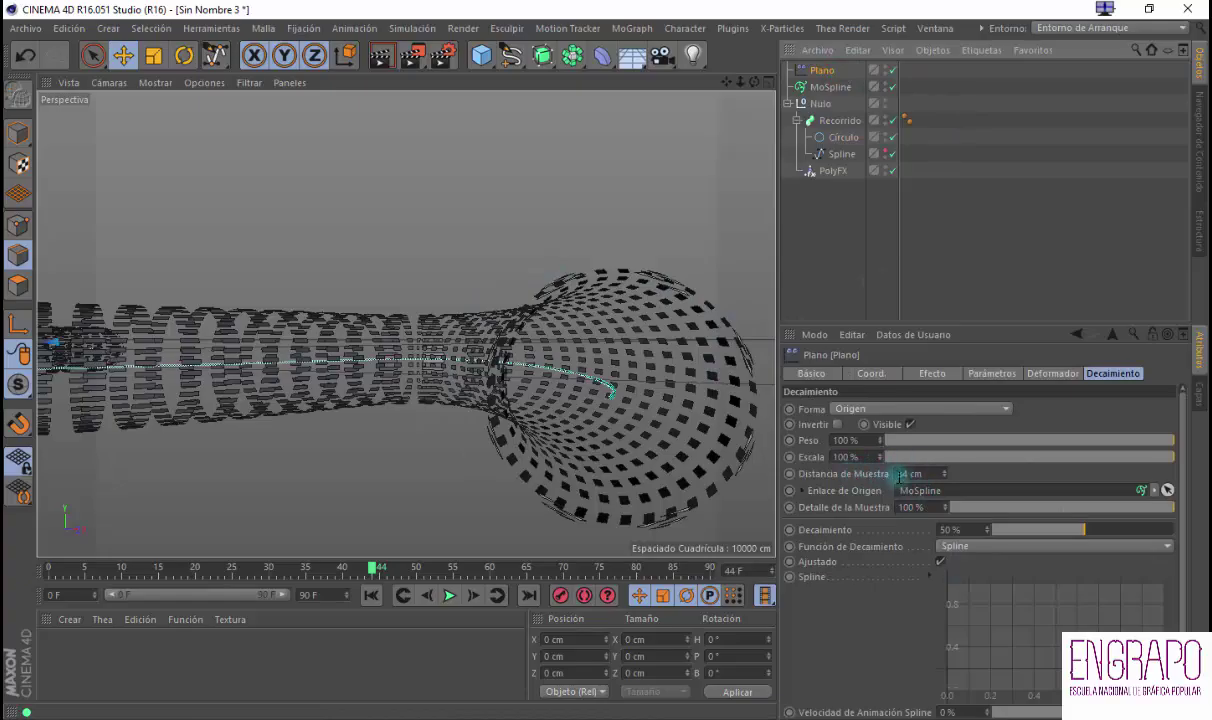
mouse_move(600, 388)
left_mouse_down()
mouse_move(628, 414)
mouse_move(628, 384)
mouse_move(622, 398)
left_mouse_up()
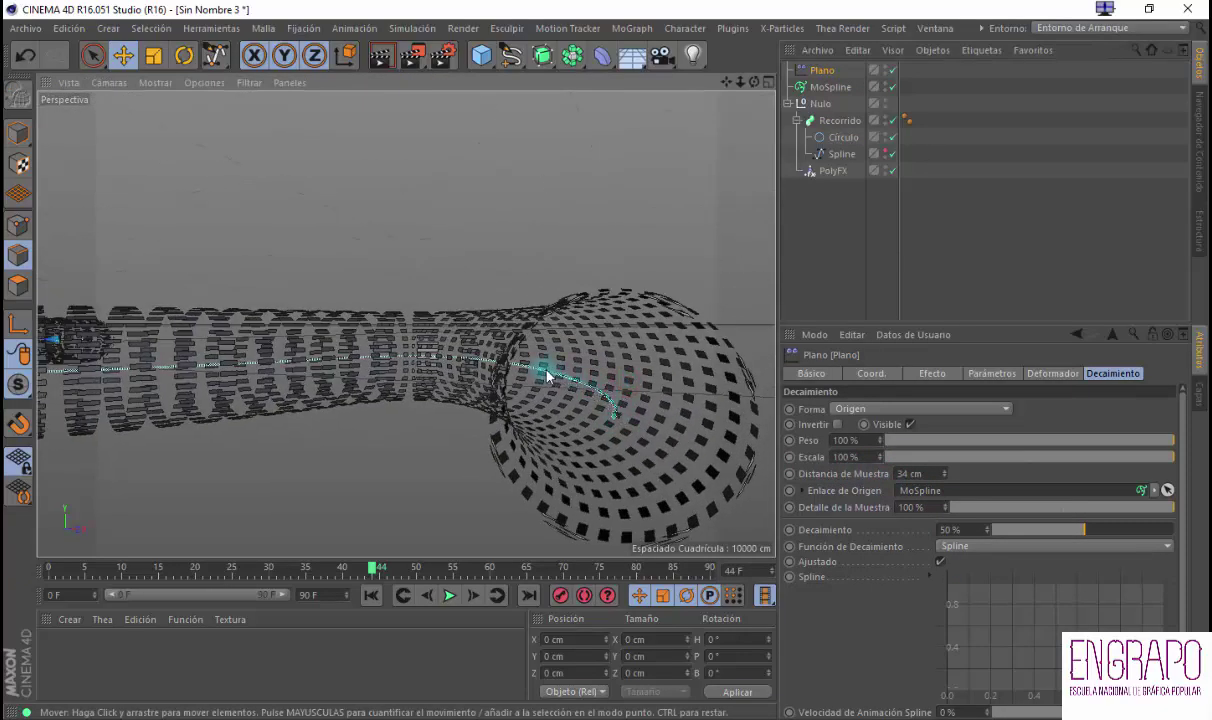
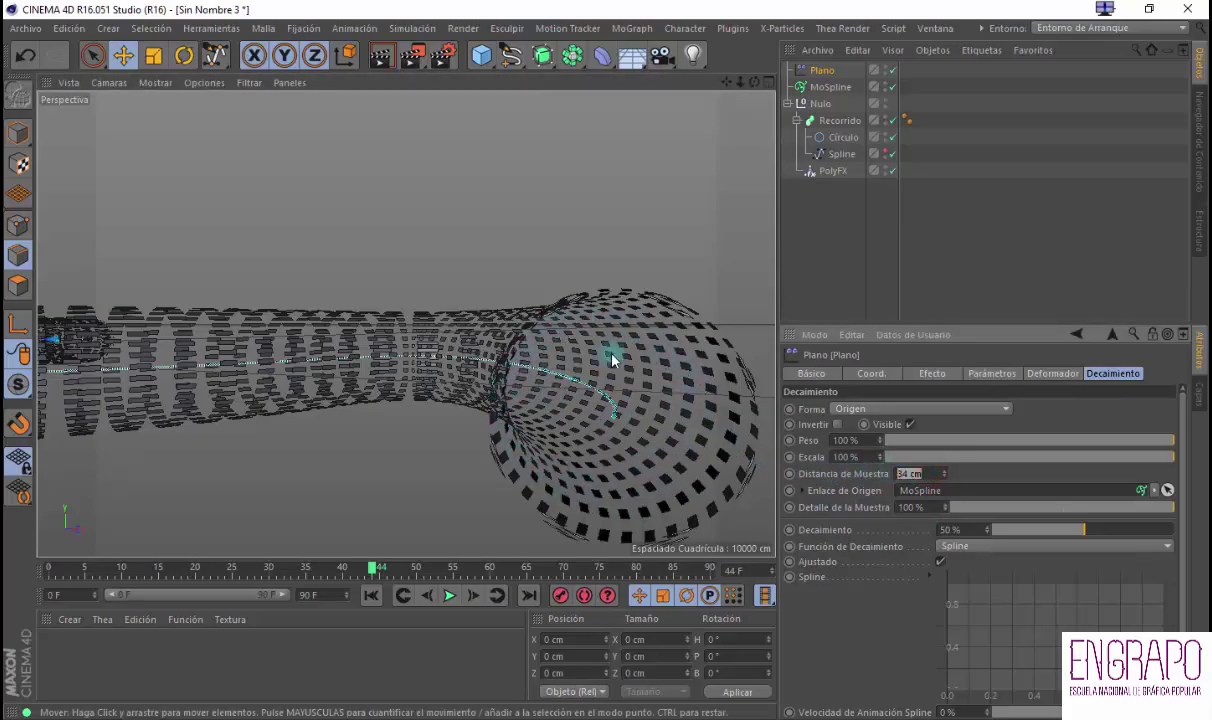
Set the radius of the Círculo profile to 40 cm
left_click(840, 137)
left_click(921, 434)
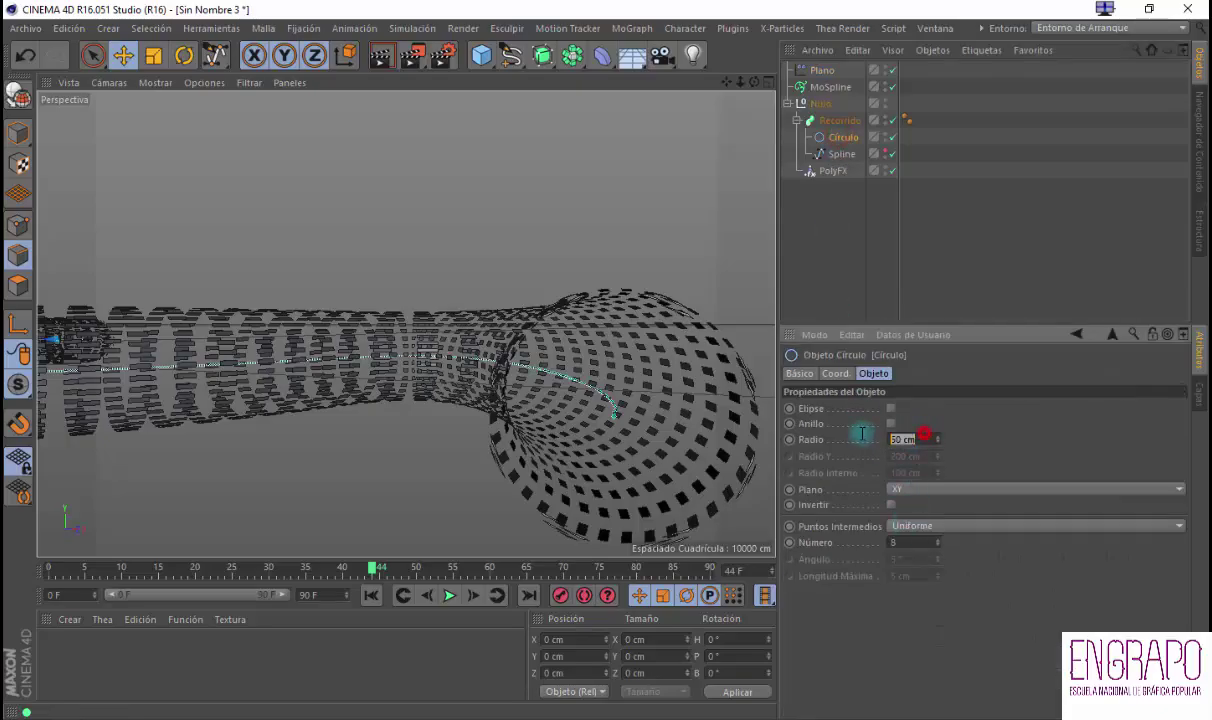
type("40")
key("Return")
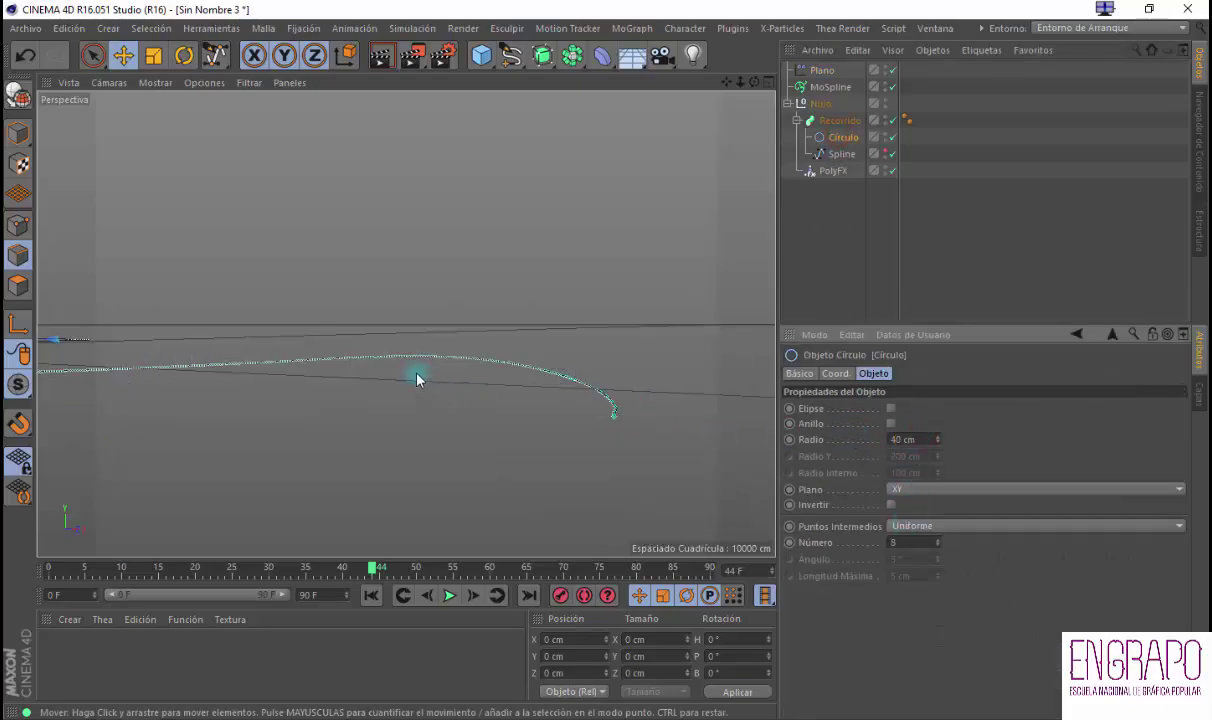
Frame the whole path and play the animation from frame 0 to review the thinner tube
right_click_drag(413, 373, 314, 454, "alt")
right_click_drag(406, 322, 154, 490, "alt")
left_click_drag(155, 490, 610, 362, "alt")
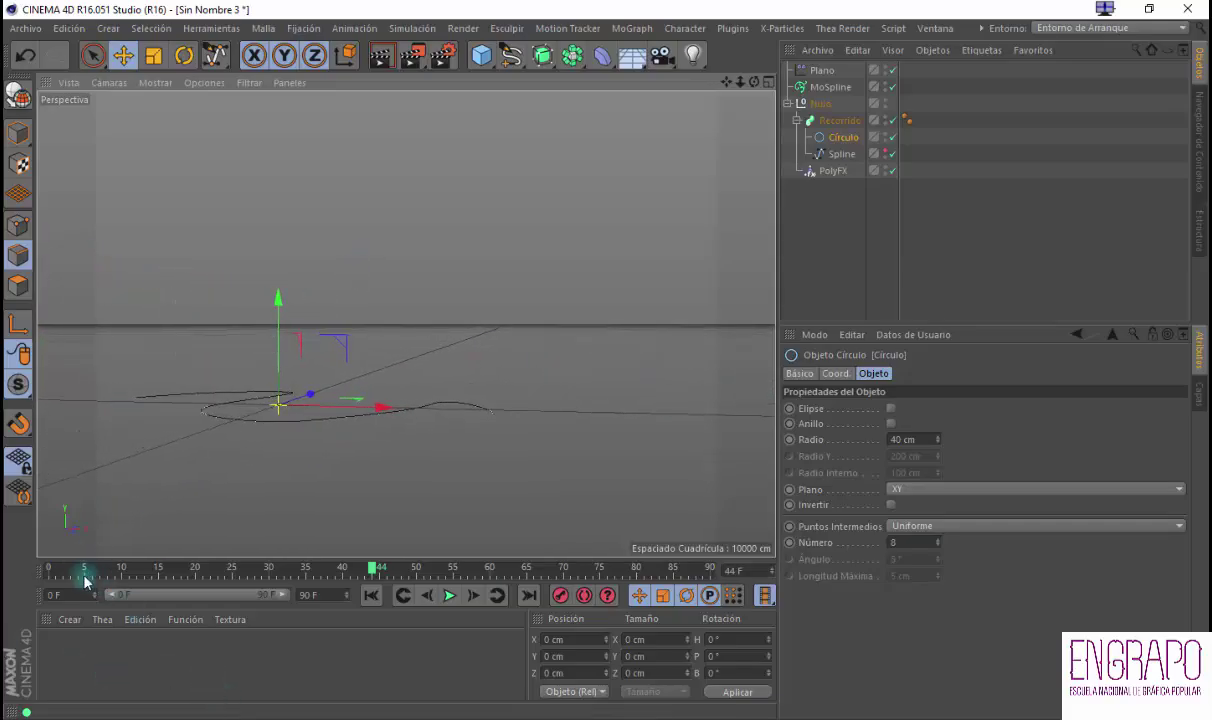
left_click_drag(58, 568, 50, 530)
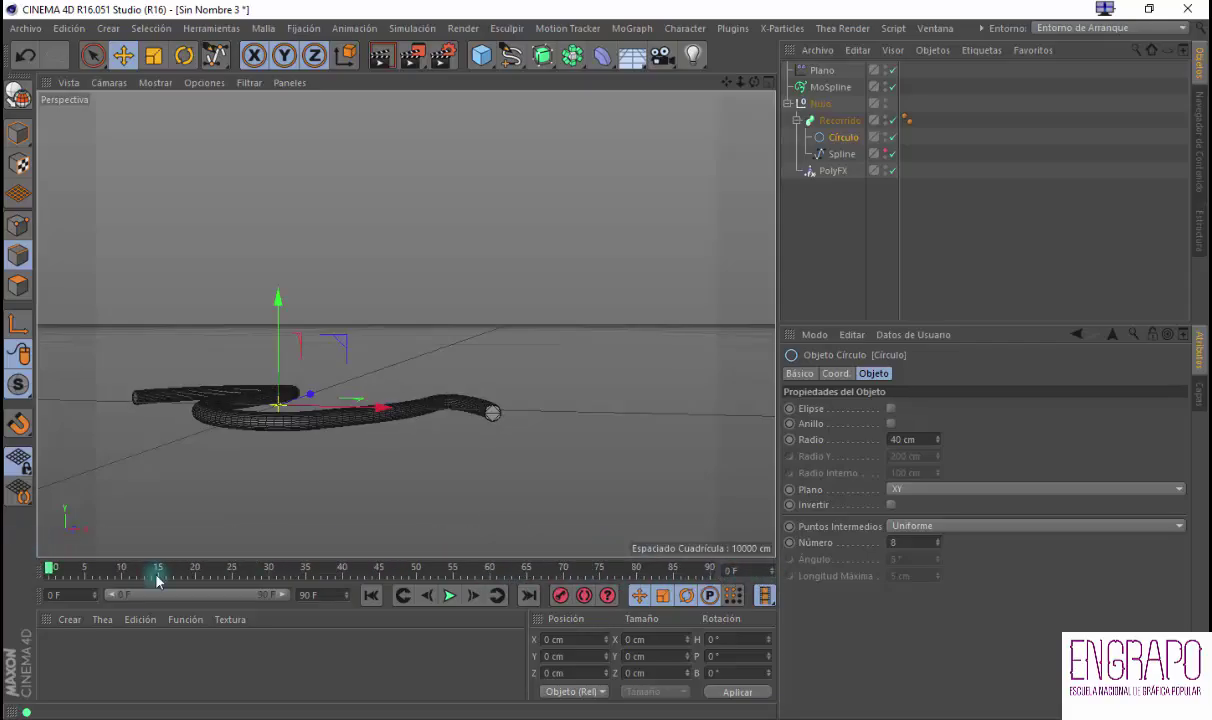
left_click(449, 595)
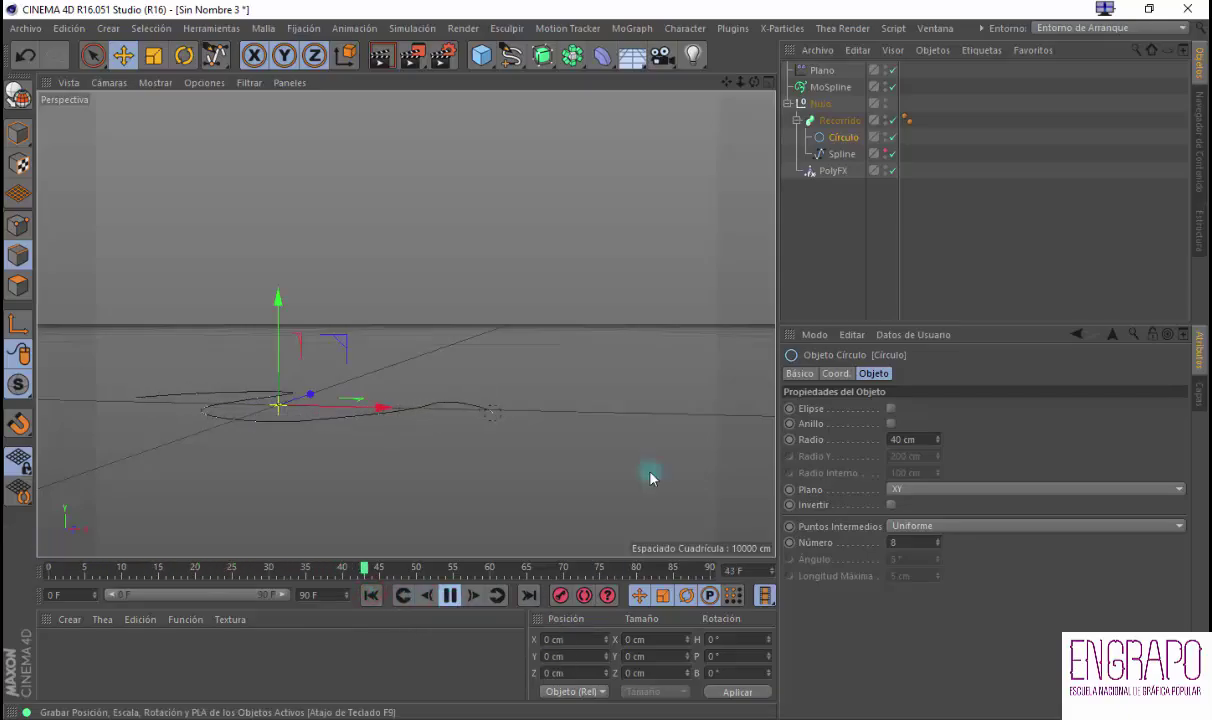
left_click(451, 597)
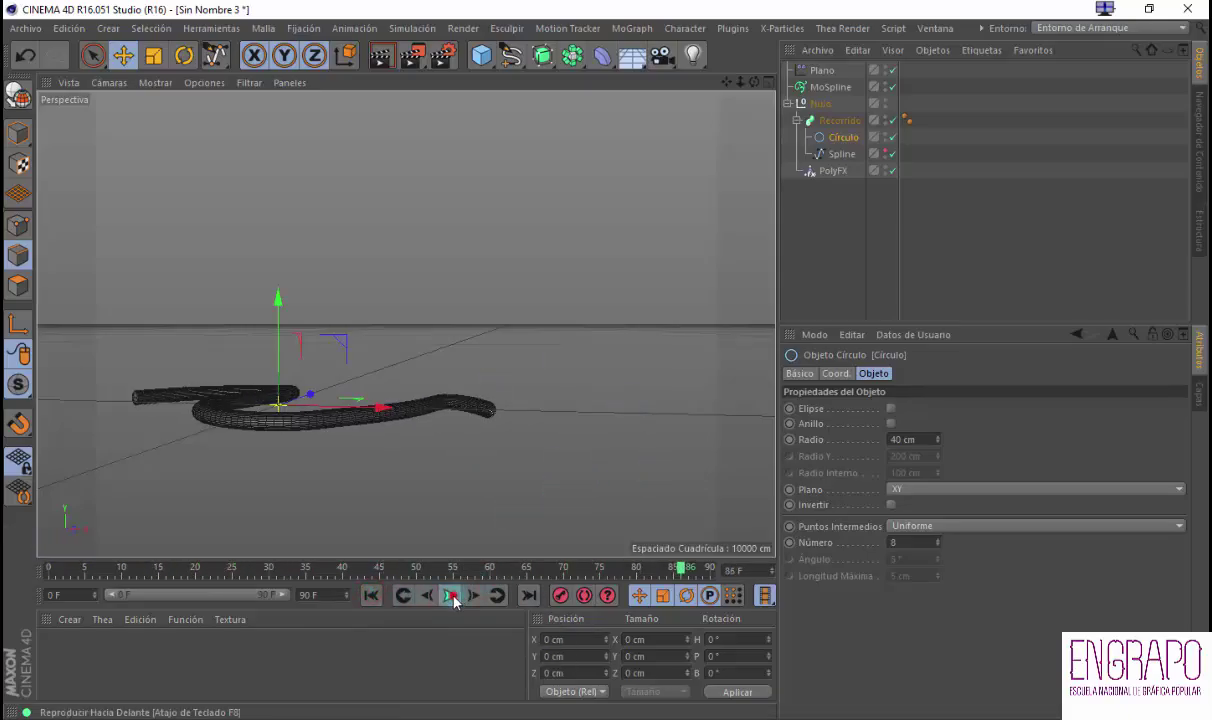
Return to frame 0 and enable Invertir in the Plano effector's falloff
left_click_drag(73, 568, 28, 574)
left_click(816, 70)
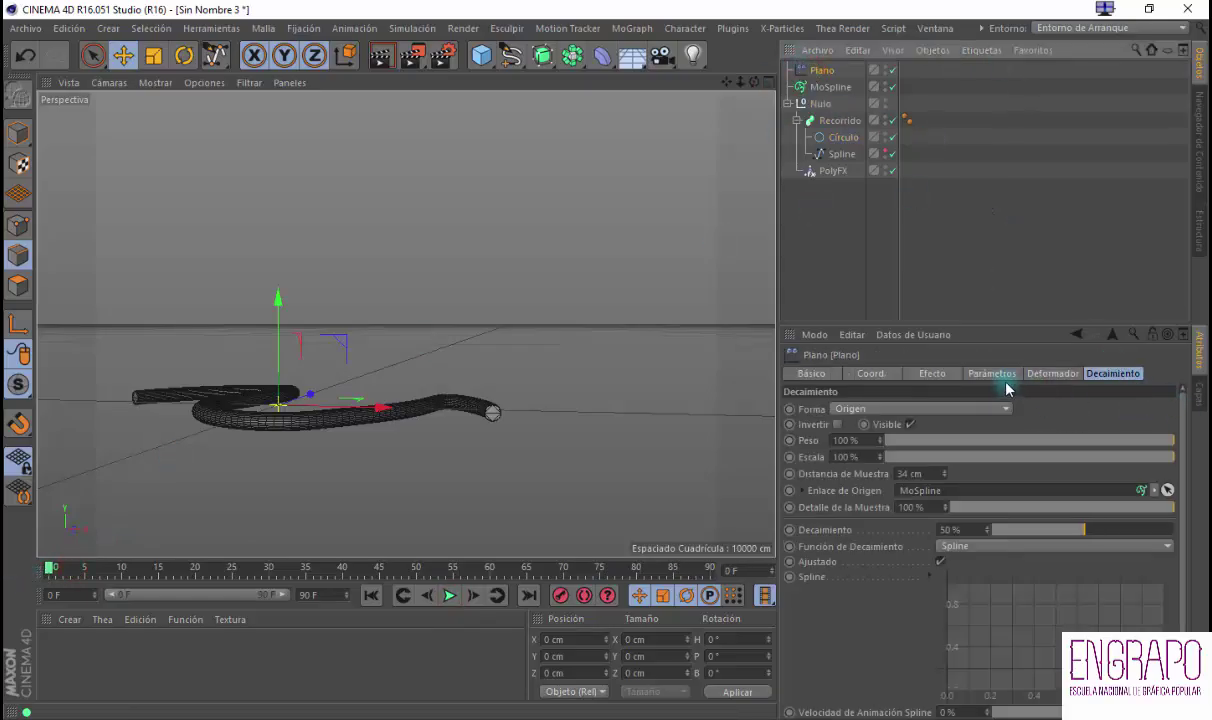
left_click(838, 425)
Play the animation from the start to review the inverted falloff along the tube, and stop playback
left_click(373, 595)
left_click(451, 597)
left_click_drag(300, 482, 320, 535, "alt")
right_click_drag(368, 257, 460, 186, "alt")
middle_click_drag(325, 238, 311, 352, "alt")
right_click_drag(308, 352, 323, 325, "alt")
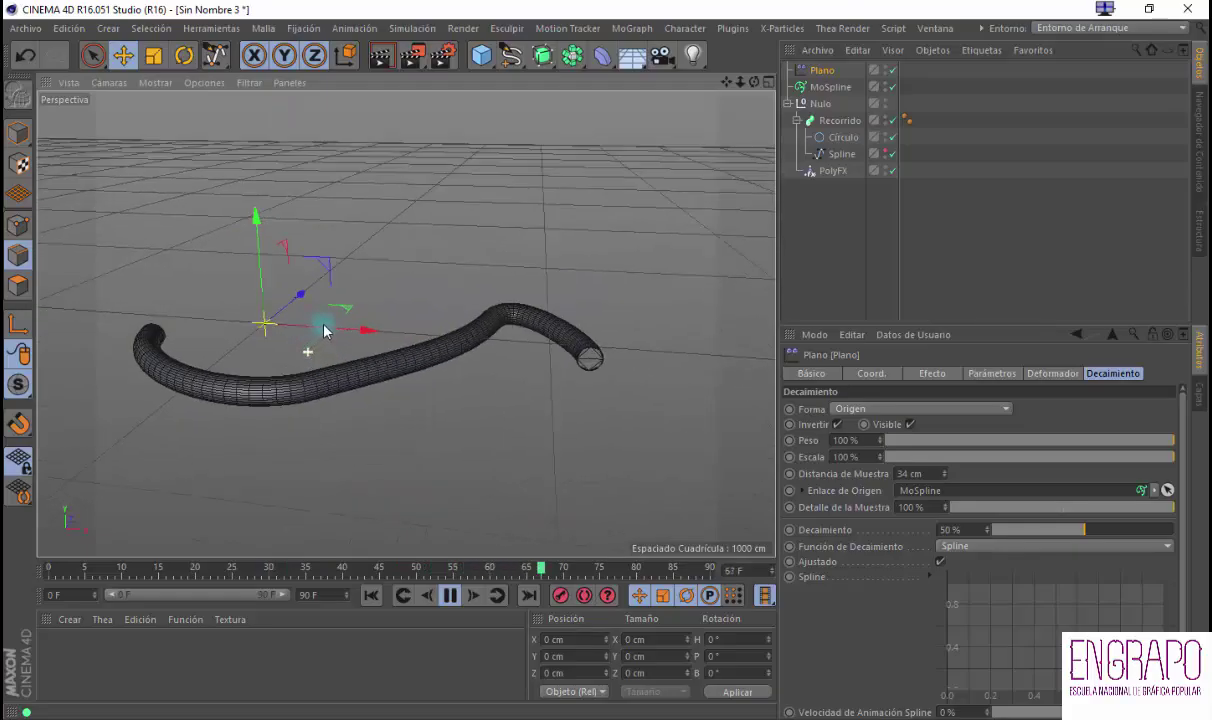
left_click_drag(323, 331, 362, 330, "alt")
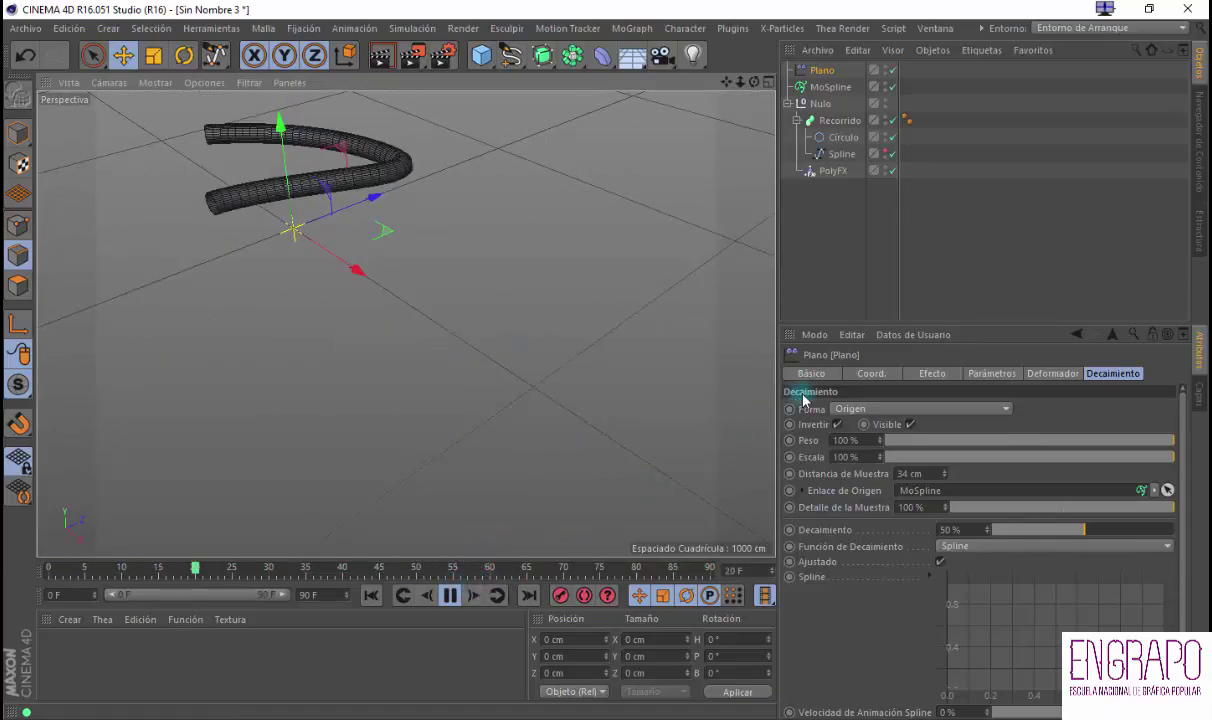
left_click(449, 598)
Scrub the timeline to frame 18 and inspect the growing end of the tube up close
left_click_drag(473, 482, 463, 412, "alt")
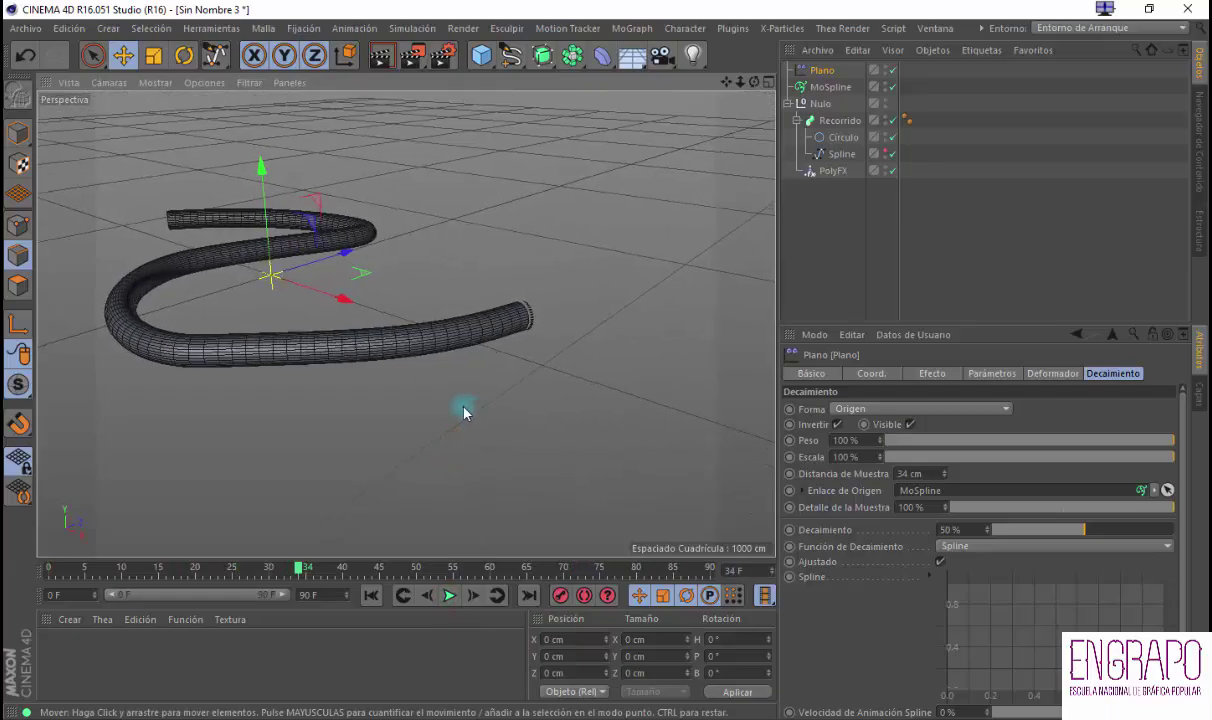
left_click_drag(284, 568, 183, 528)
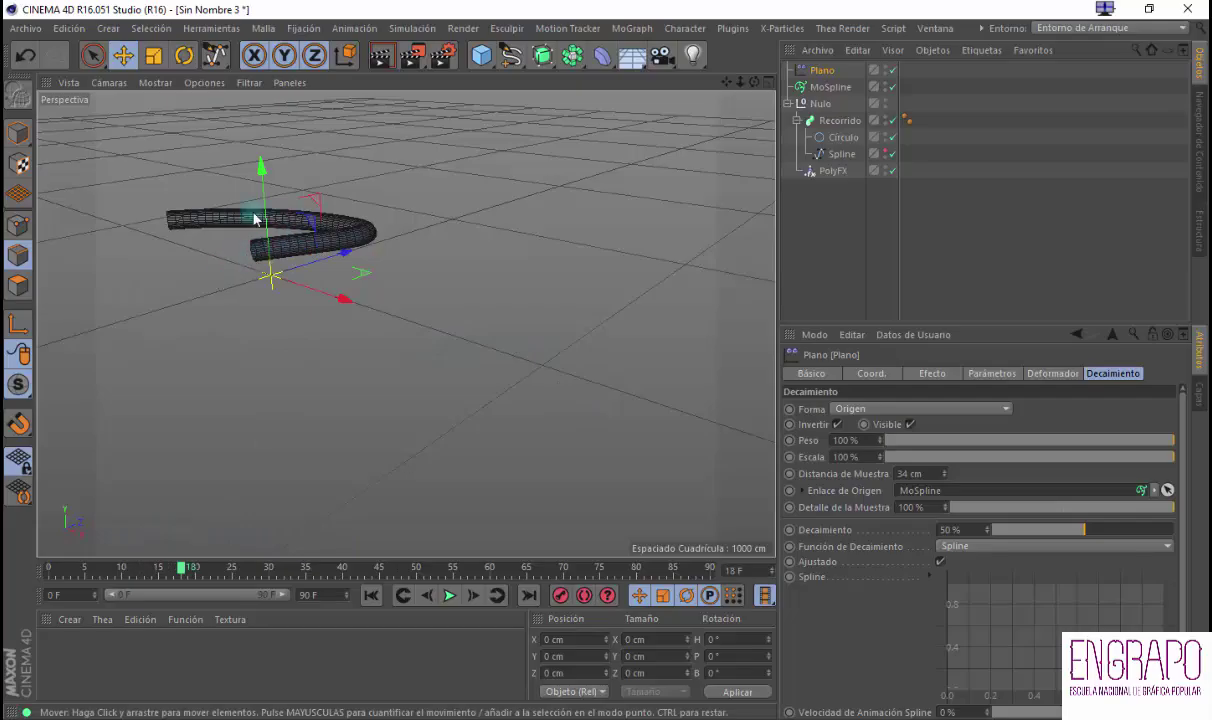
scroll(283, 264, "up", 5)
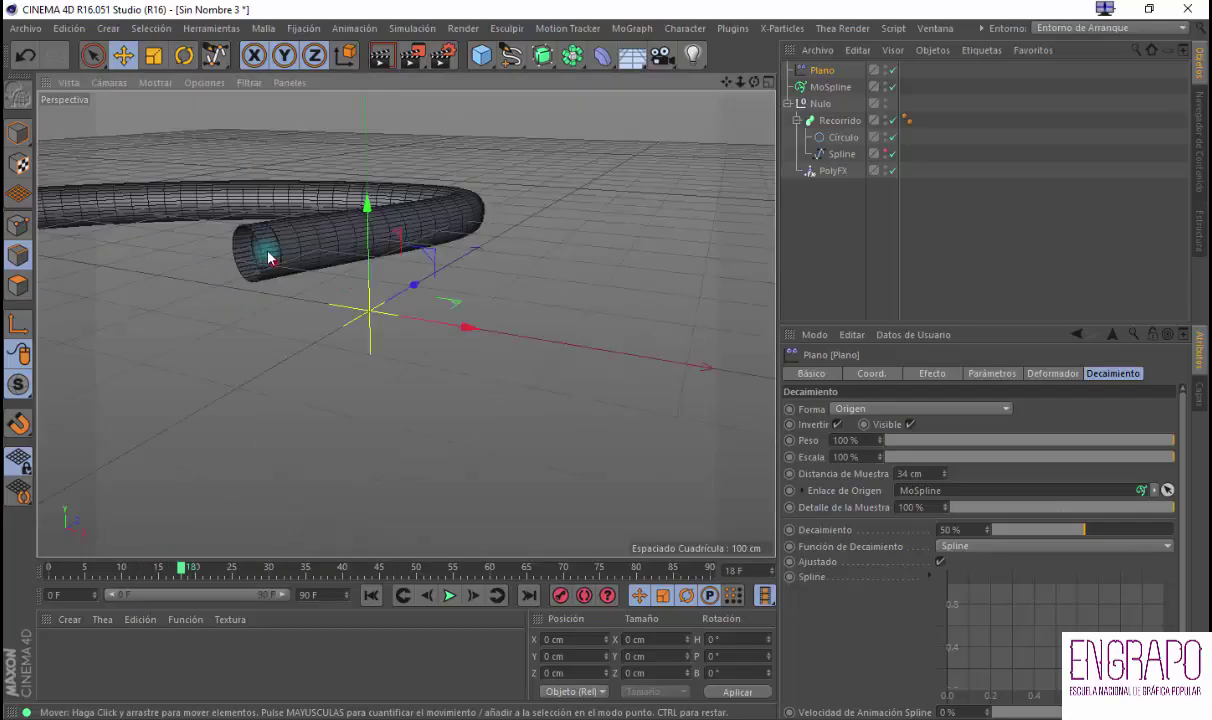
left_click_drag(333, 290, 268, 220, "alt")
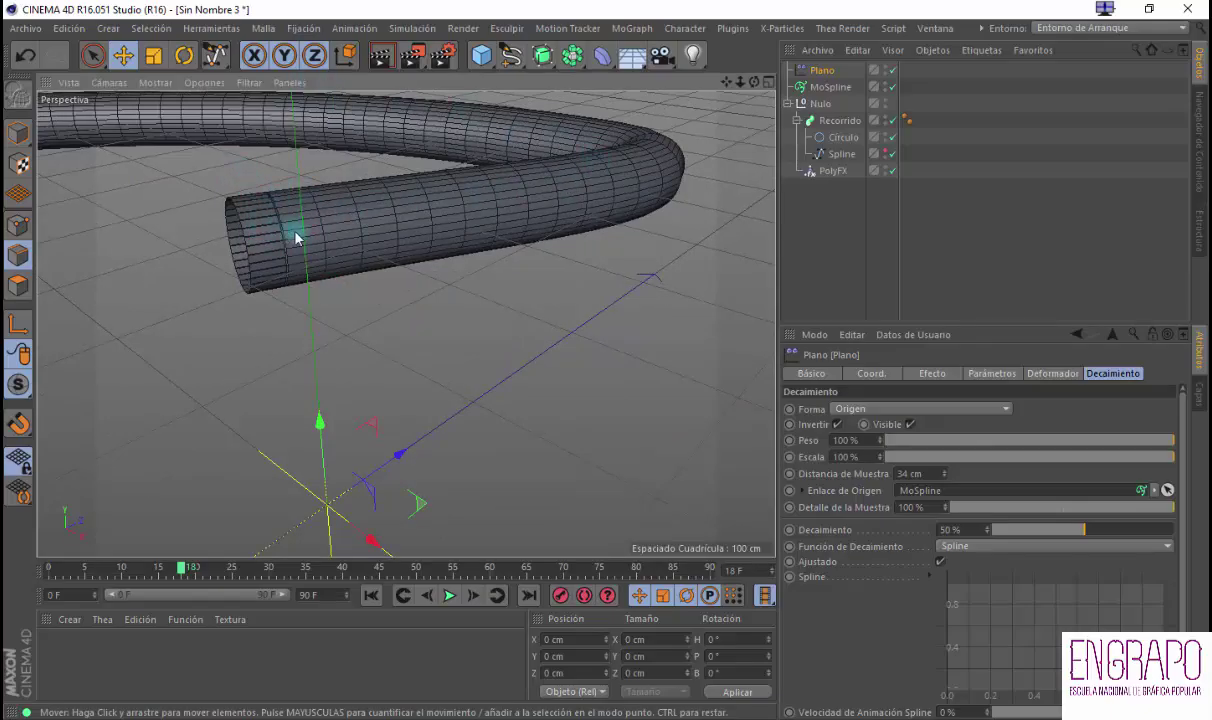
Rename the Plano effector as sca.Prin
left_click_drag(310, 260, 406, 258, "alt")
right_click_drag(360, 243, 282, 312, "alt")
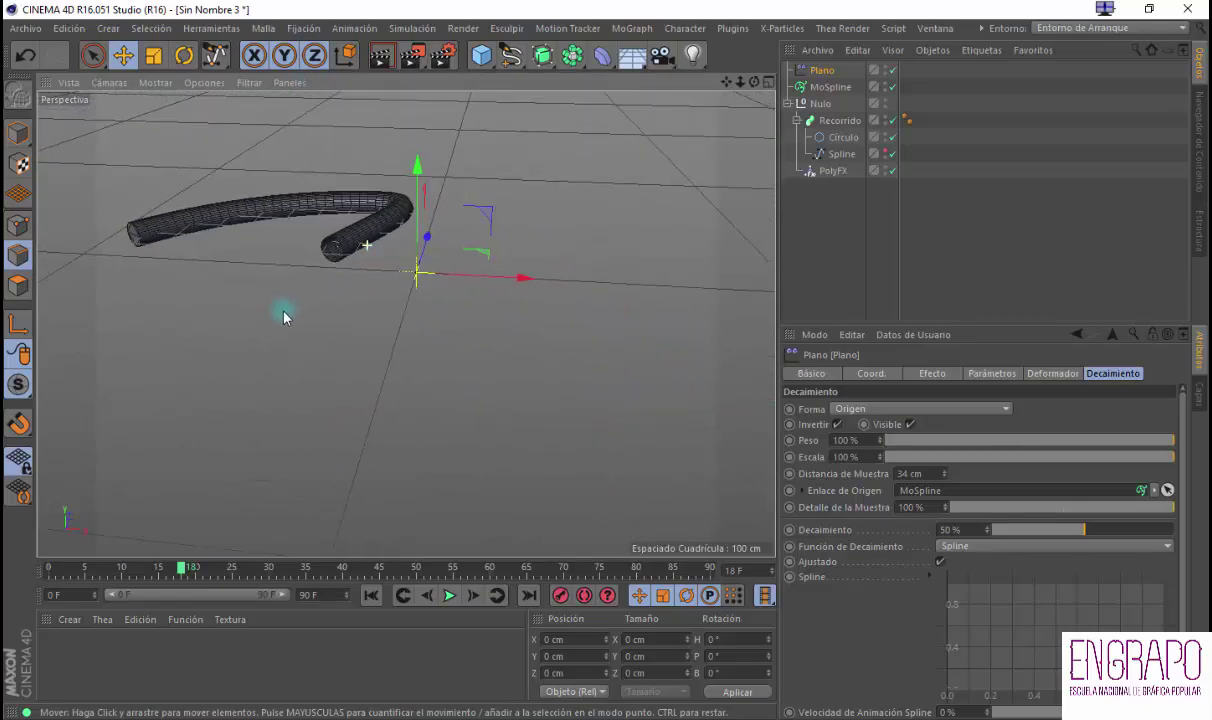
mouse_move(338, 256)
left_mouse_down("alt")
mouse_move(433, 254)
mouse_move(304, 271)
mouse_move(325, 272)
left_mouse_up("alt")
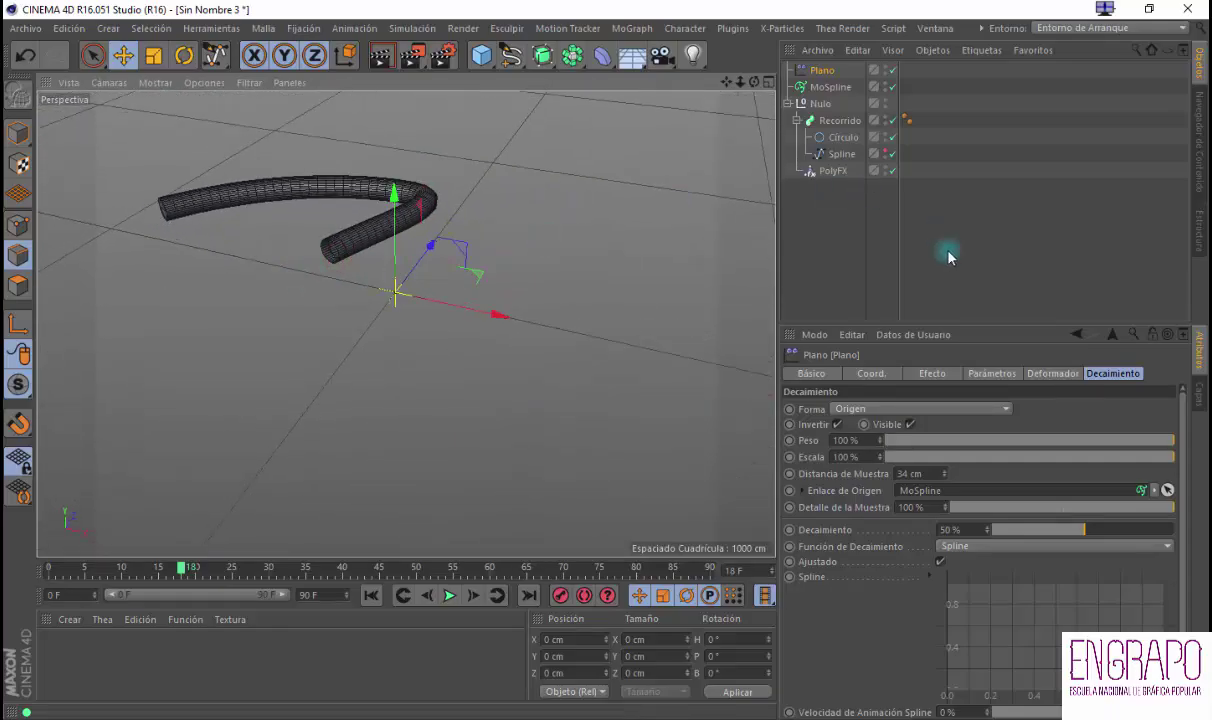
left_click(832, 173)
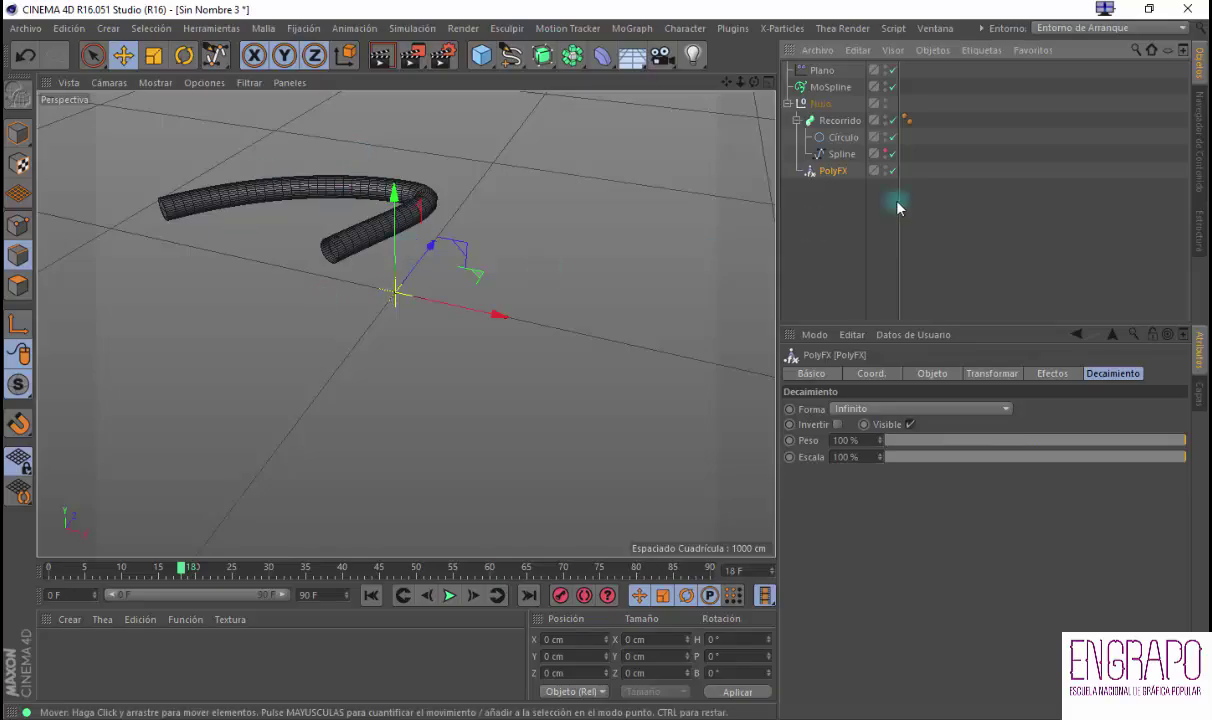
left_click(822, 72)
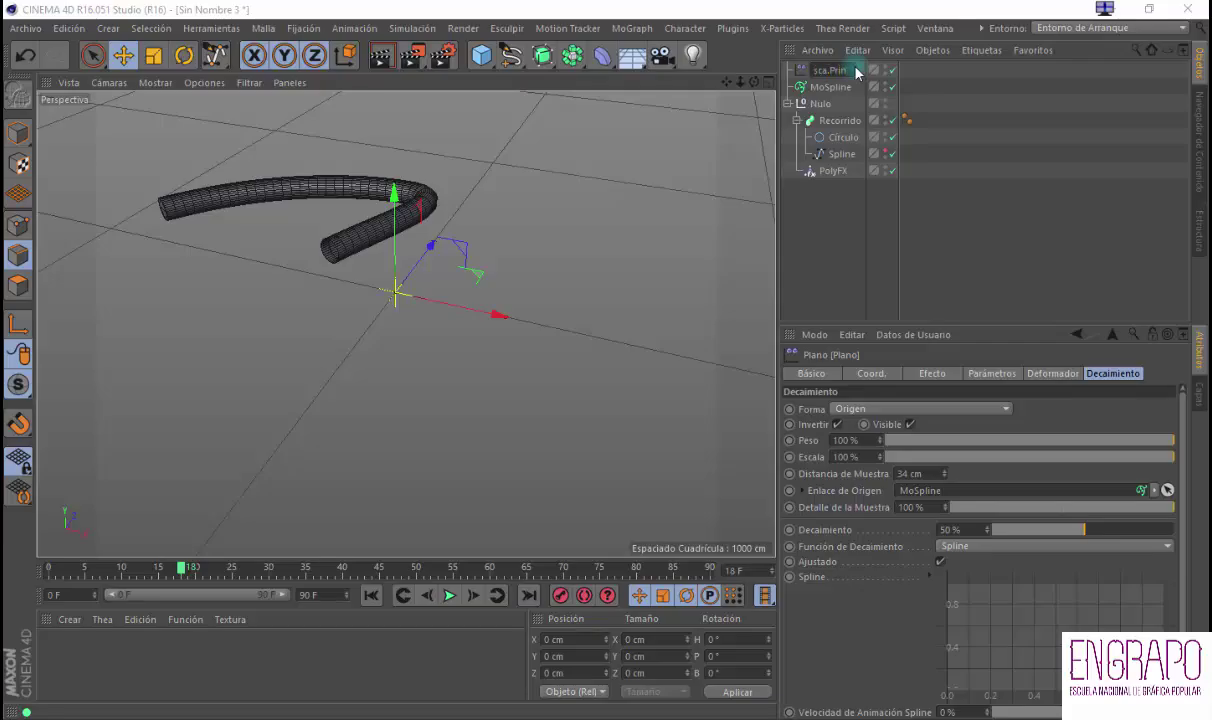
Rename the MoSpline object as GUIAprin and the parent null as GEO
left_click(826, 89)
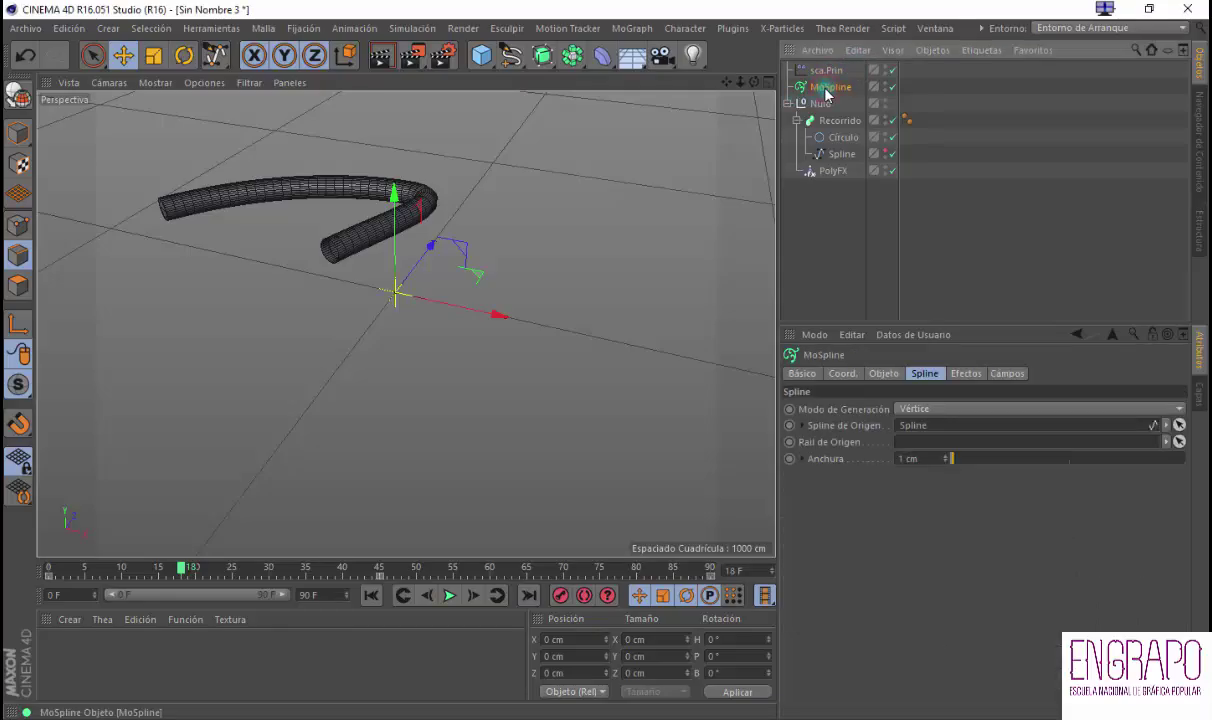
double_click(826, 89)
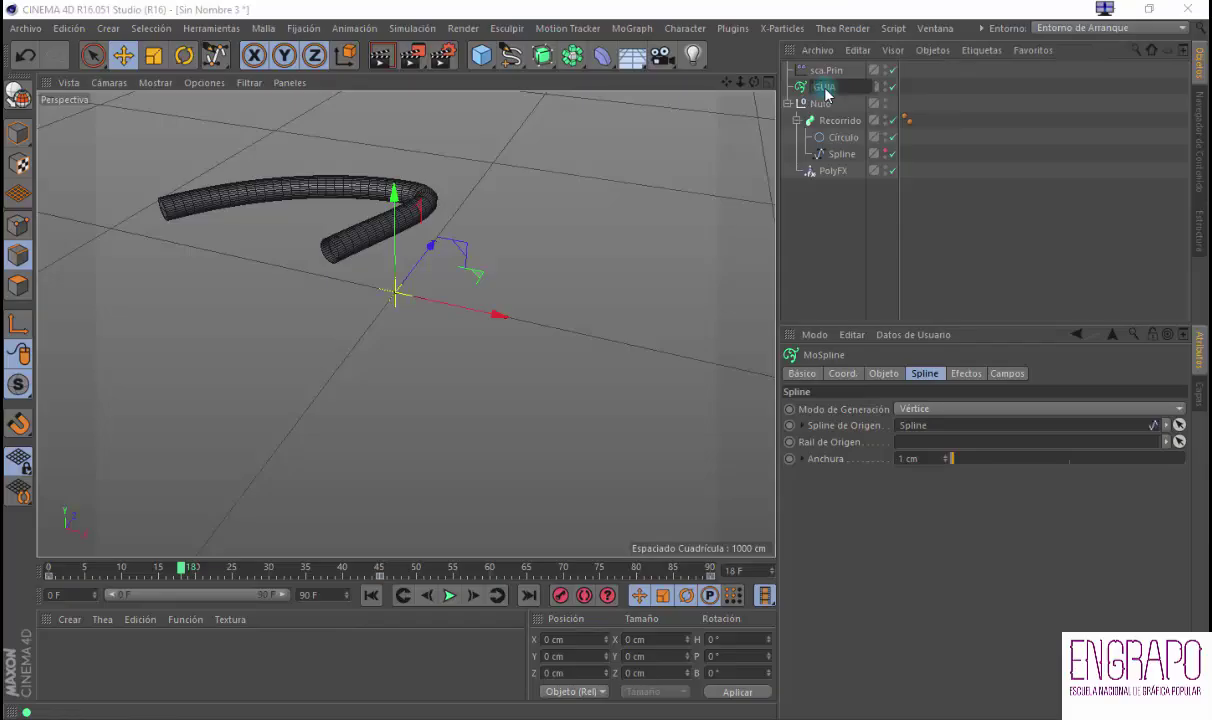
key("Return")
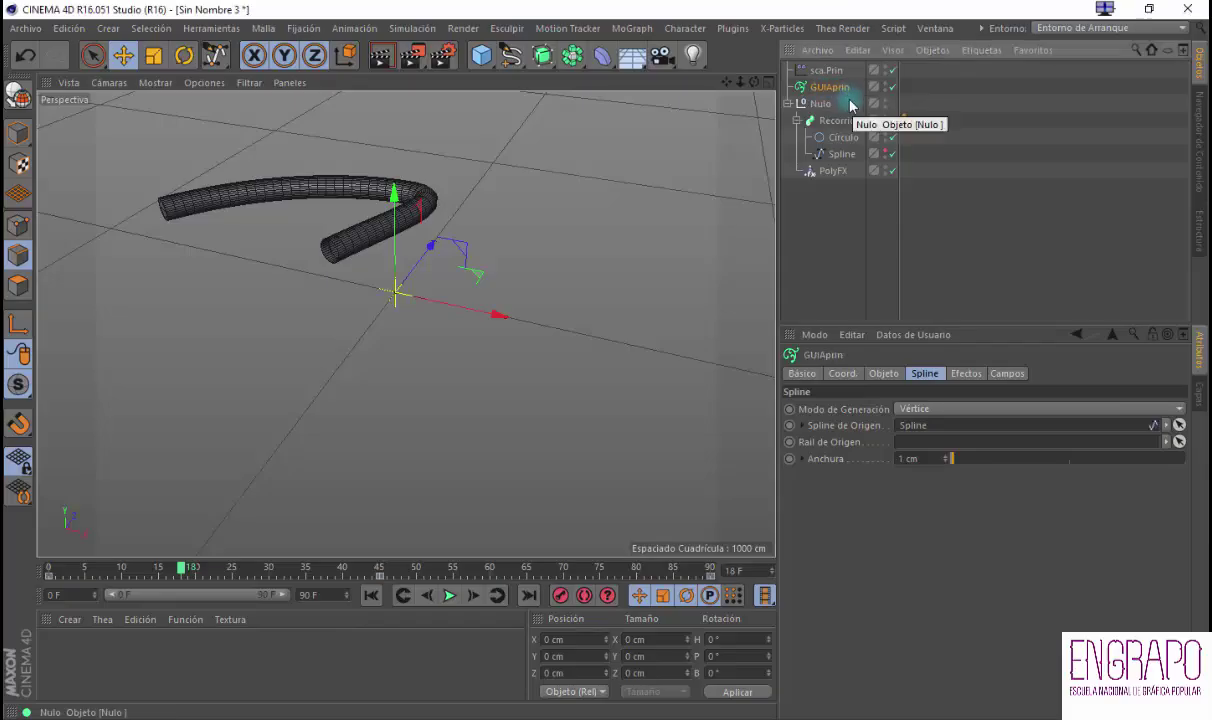
left_click(827, 107)
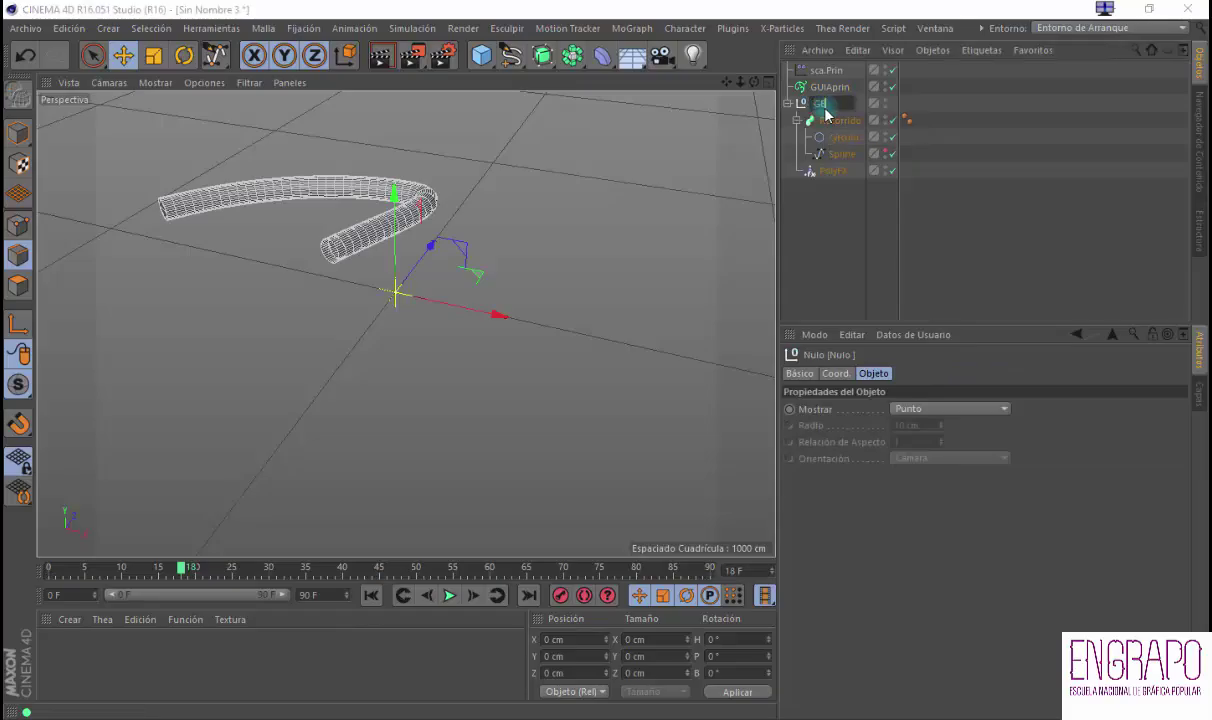
left_click(840, 121)
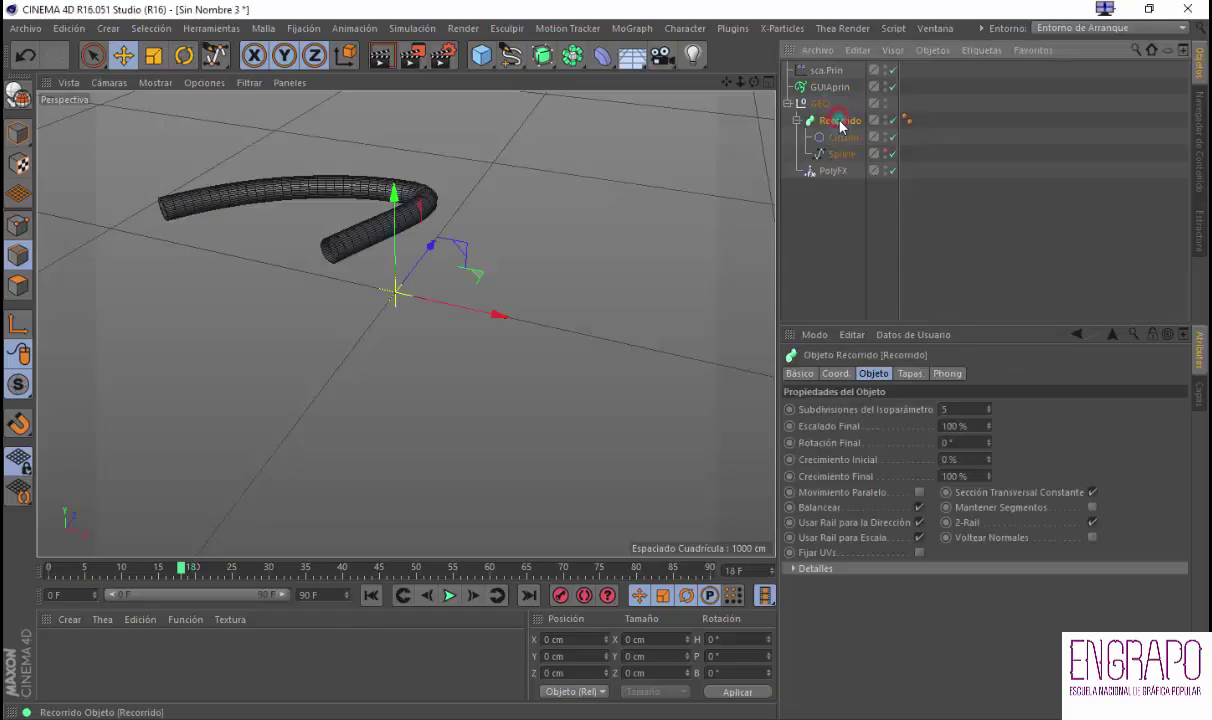
Rename the circle profile inside the Recorrido object as diametro
left_click(847, 137)
double_click(851, 137)
type("ro")
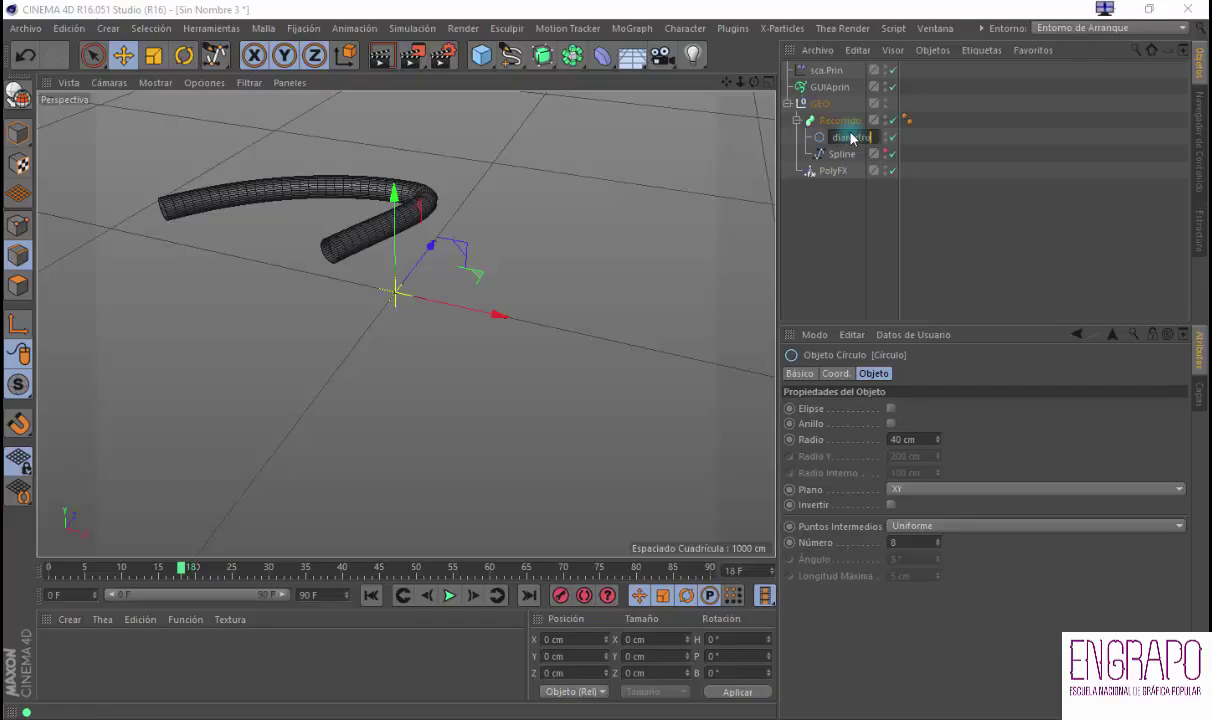
key("Return")
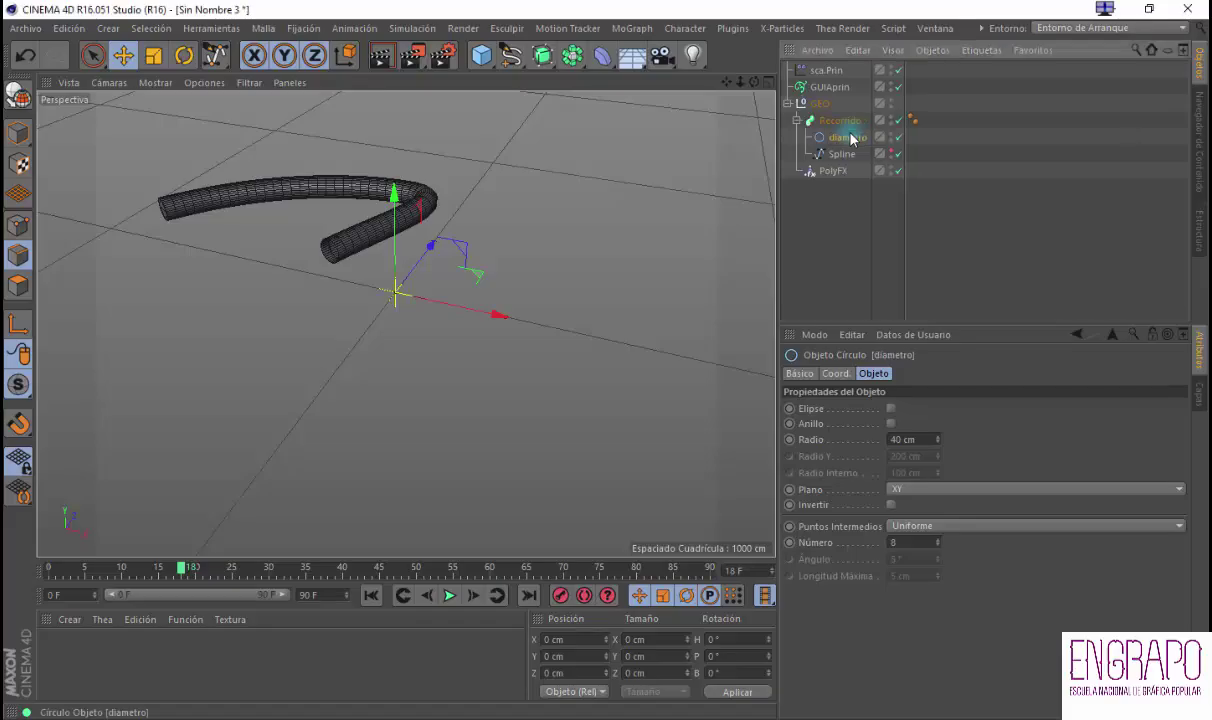
Rename the path spline inside the Recorrido object as trayectoria Prin
left_click(845, 154)
double_click(846, 154)
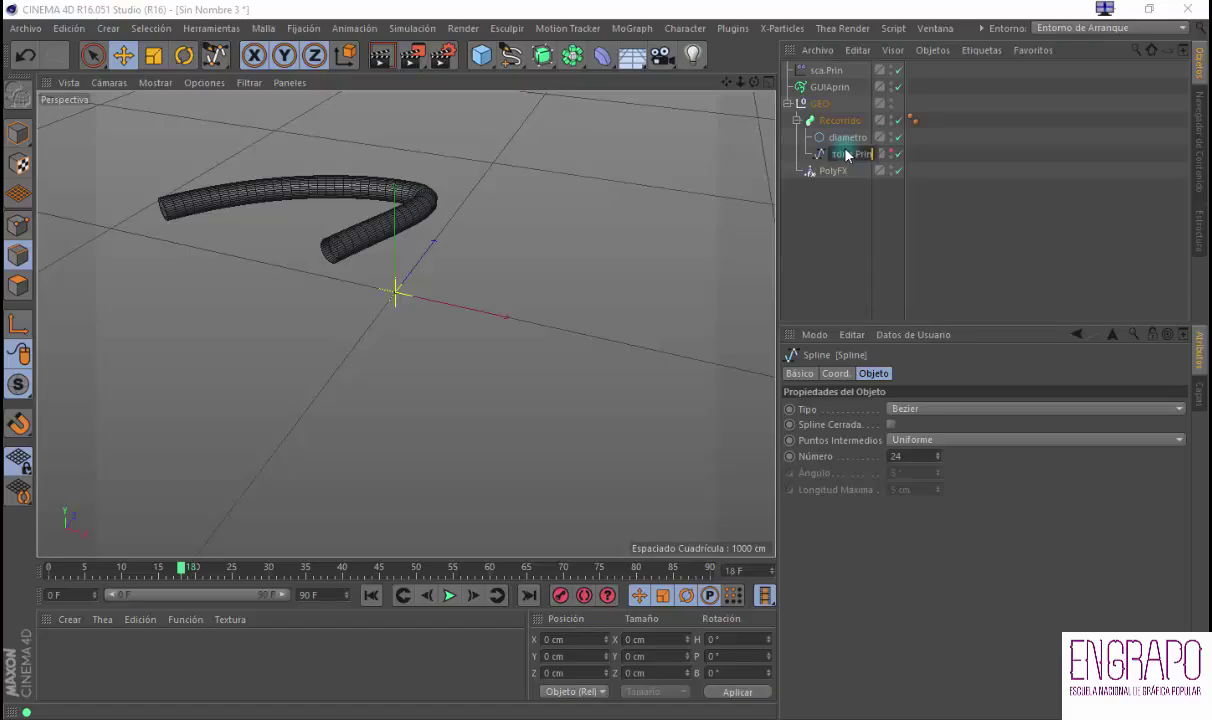
type("trayectoria Prin")
key("Return")
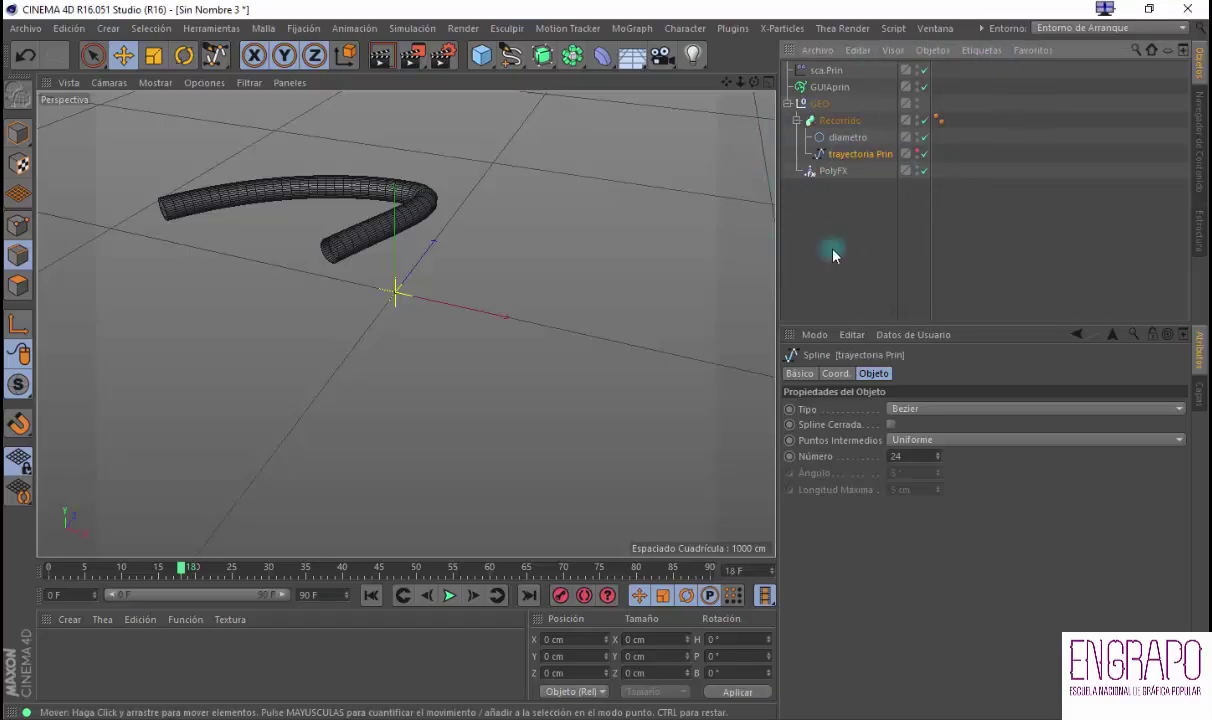
left_click(860, 208)
Switch to the preEjercicio1_2.c4d project and examine the settings of MoSpline_5, guia_5 and the escala-prin_5 effector's falloff
left_click(934, 32)
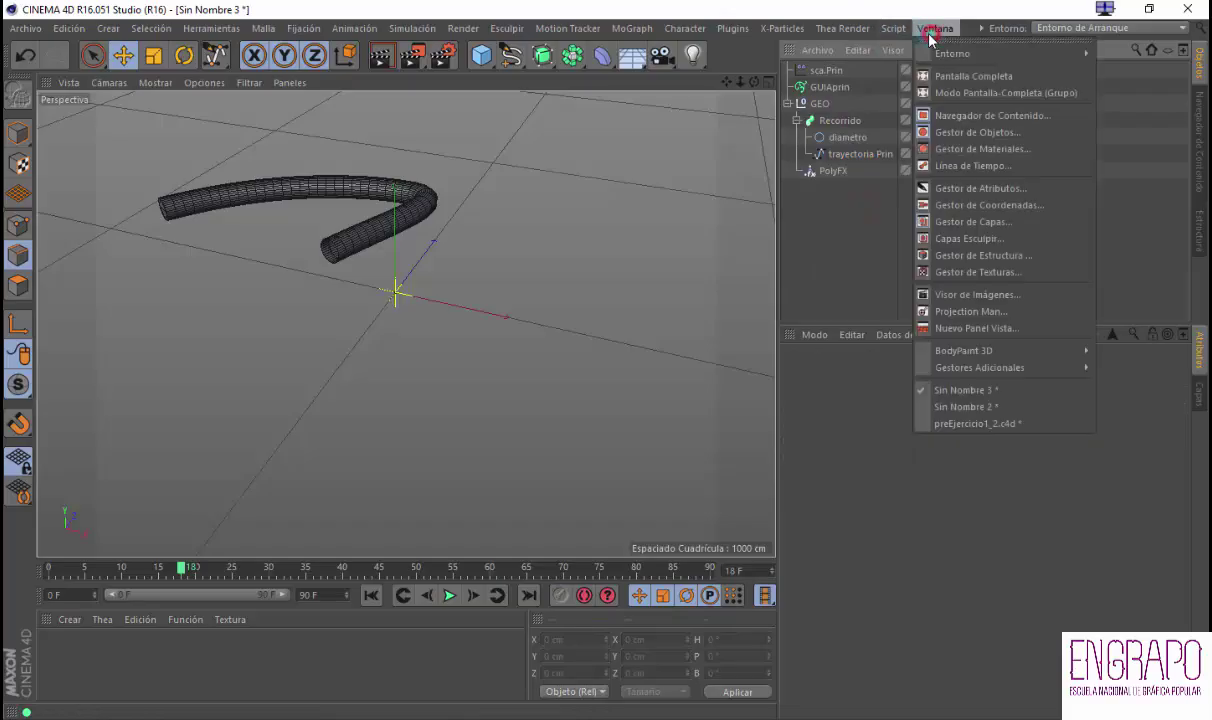
left_click(1001, 423)
left_click(1044, 195)
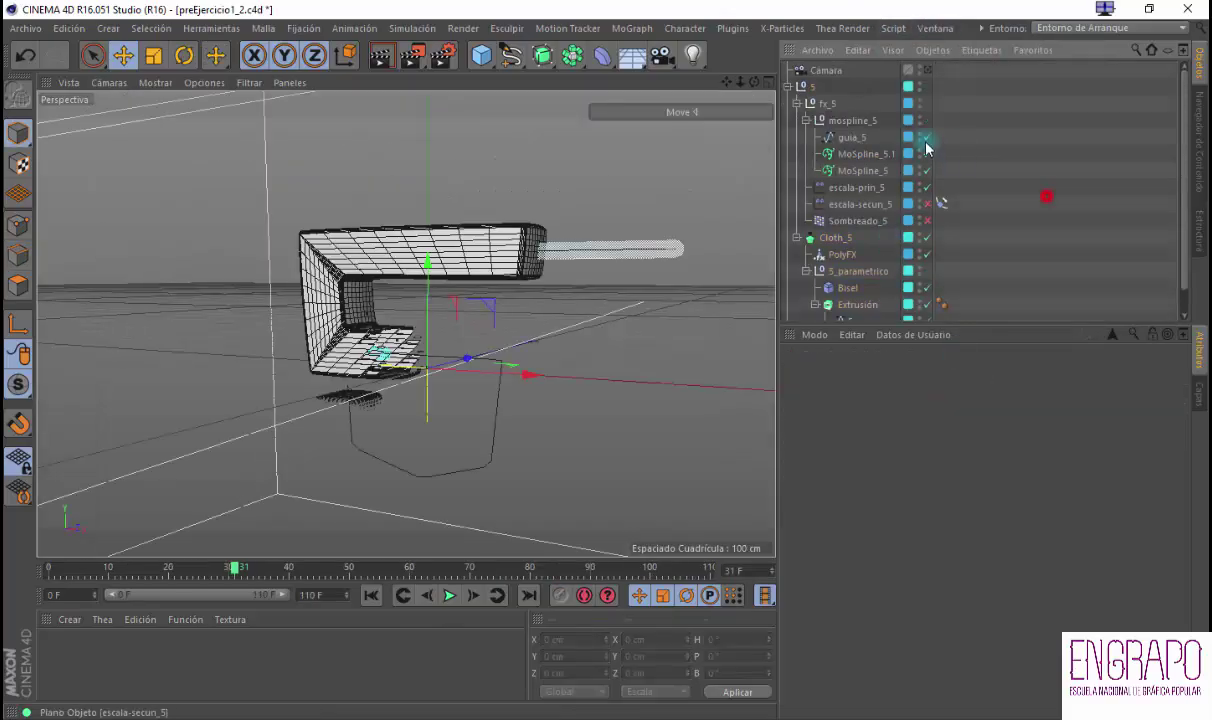
left_click(858, 172)
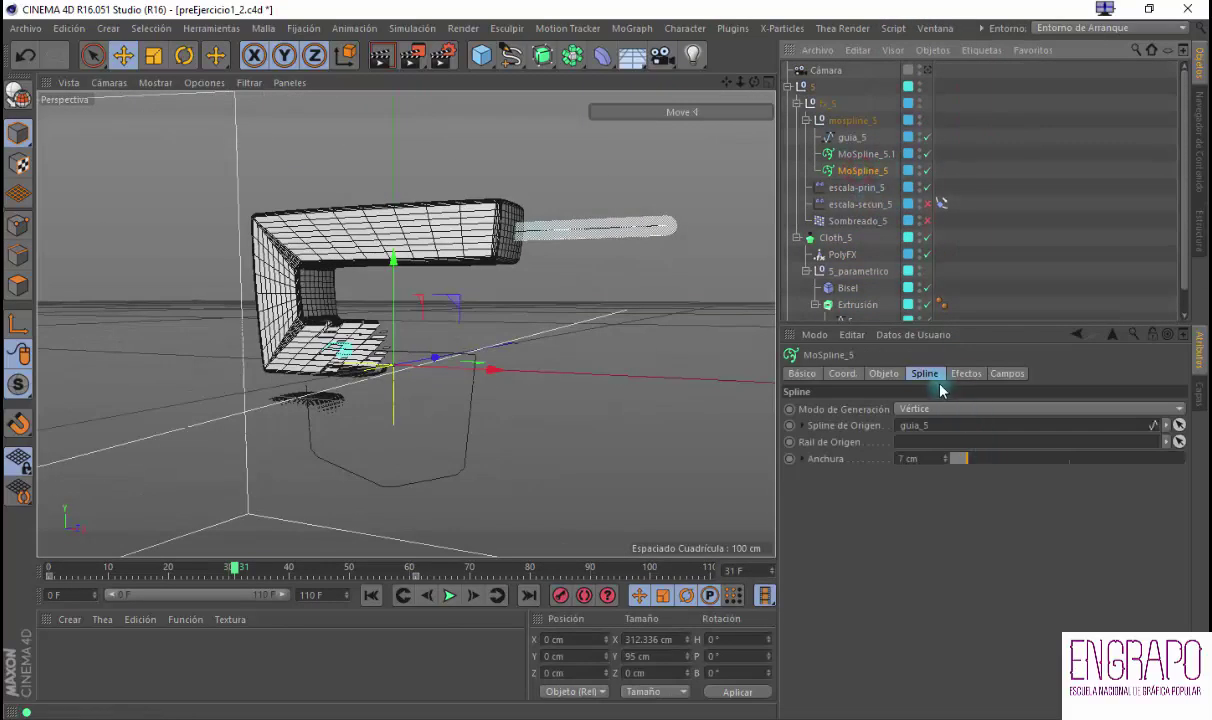
left_click(848, 137)
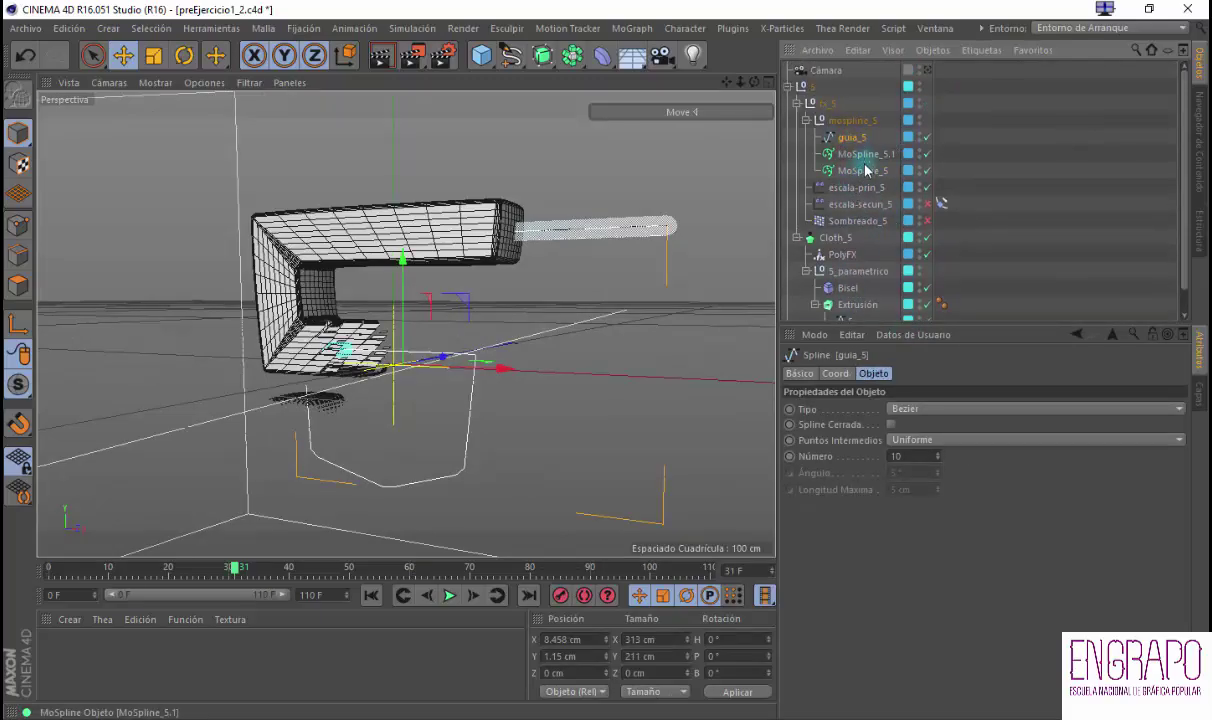
left_click(858, 171)
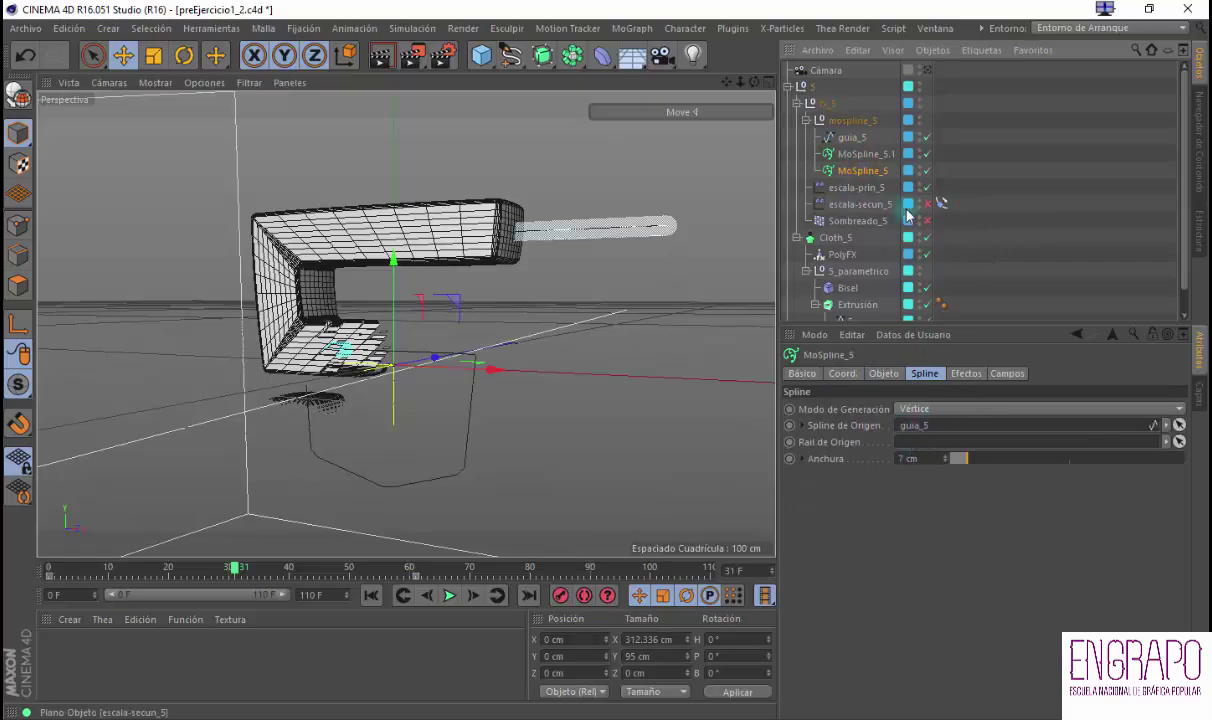
left_click(862, 189)
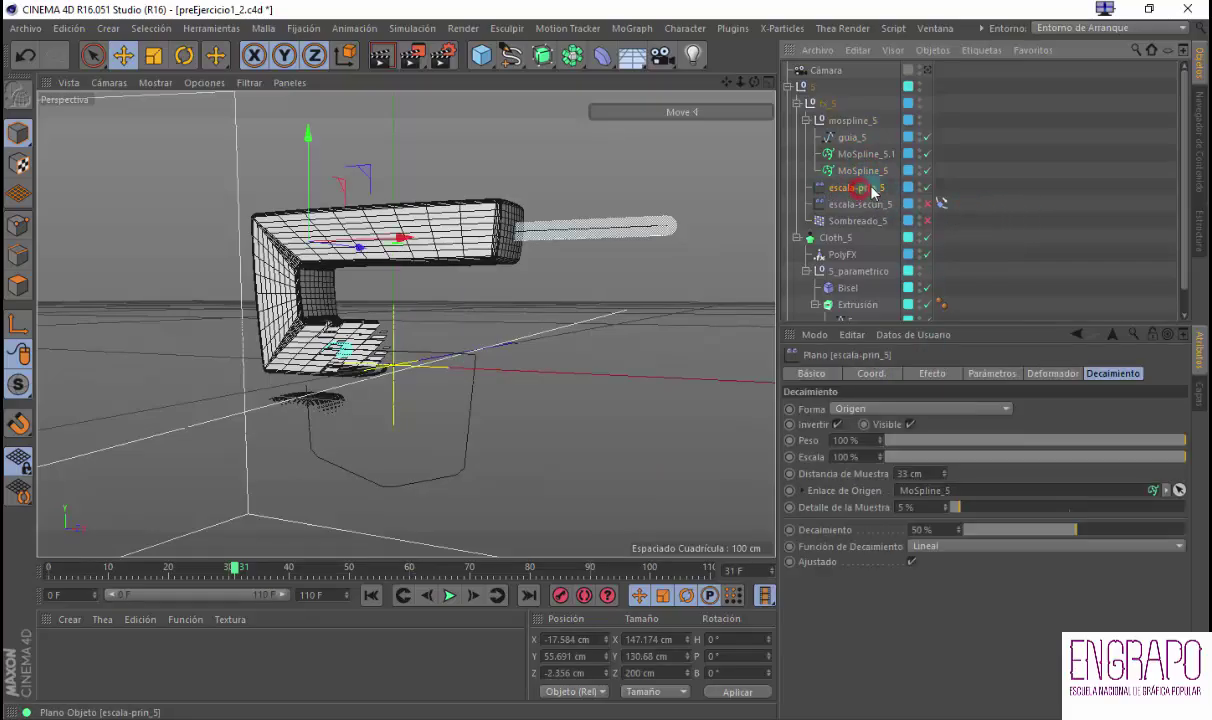
left_click(1111, 376)
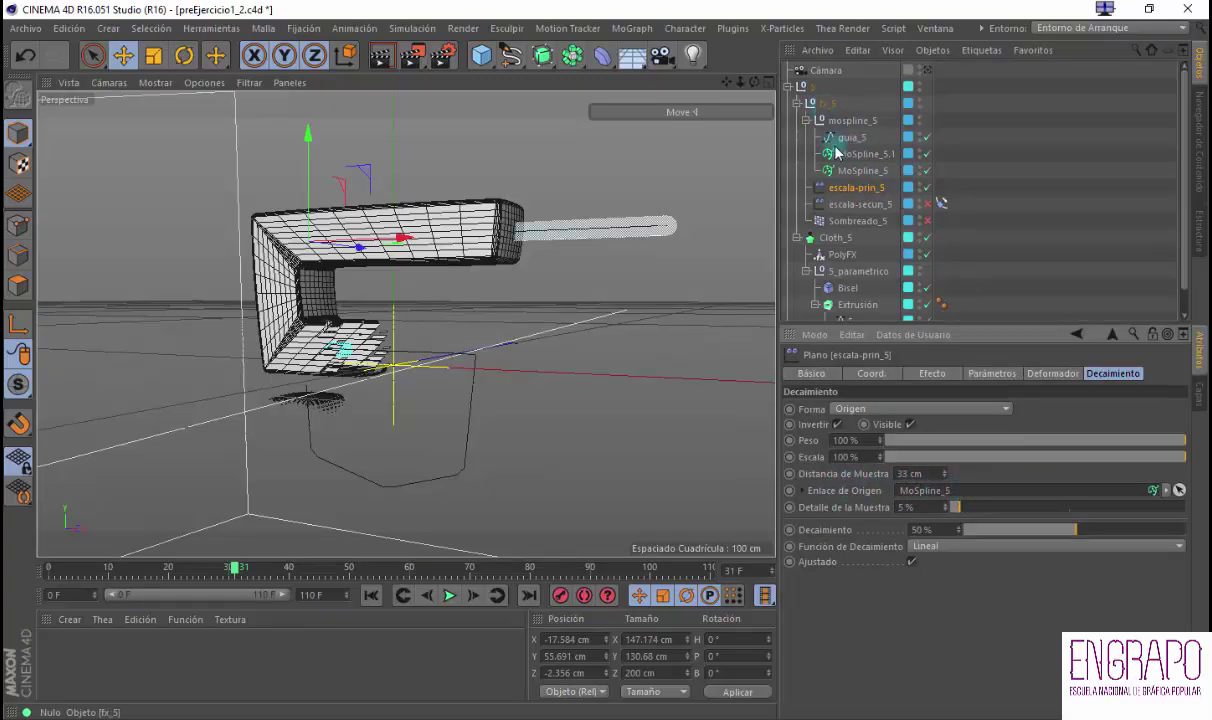
Scrub the reference animation to frame 83 to examine how the number 5 grows along its guide
left_click_drag(485, 306, 500, 314, "alt")
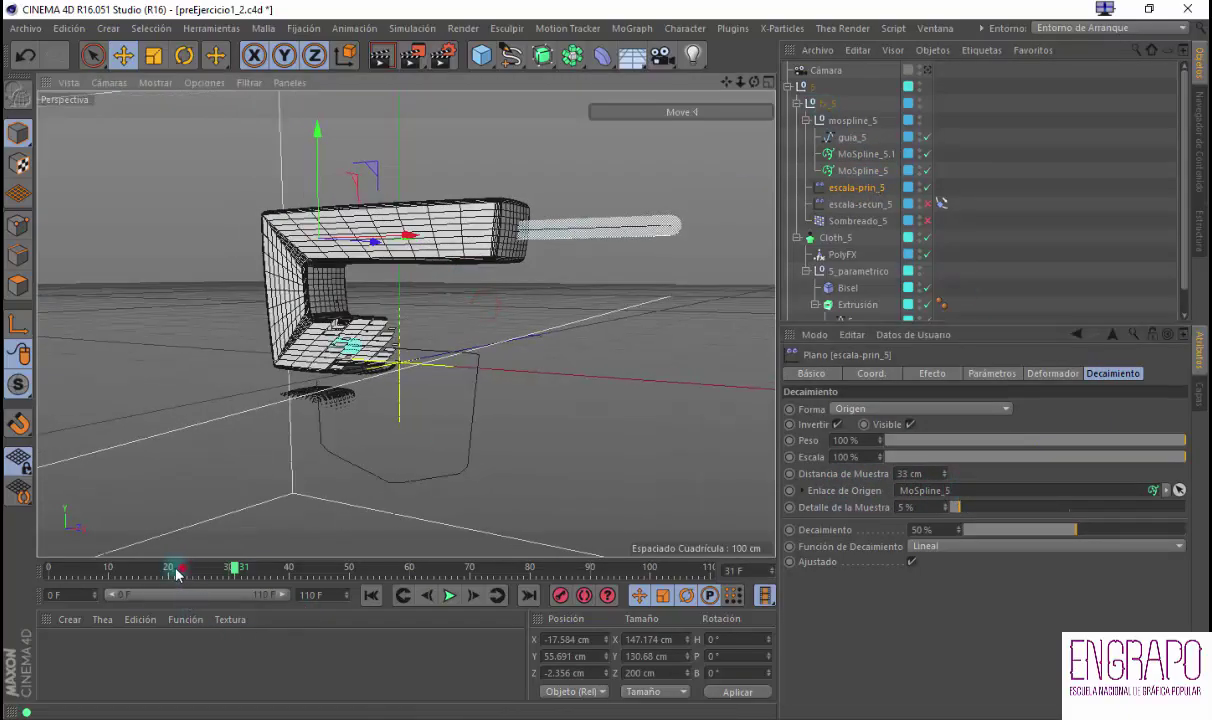
left_click_drag(168, 568, 548, 500)
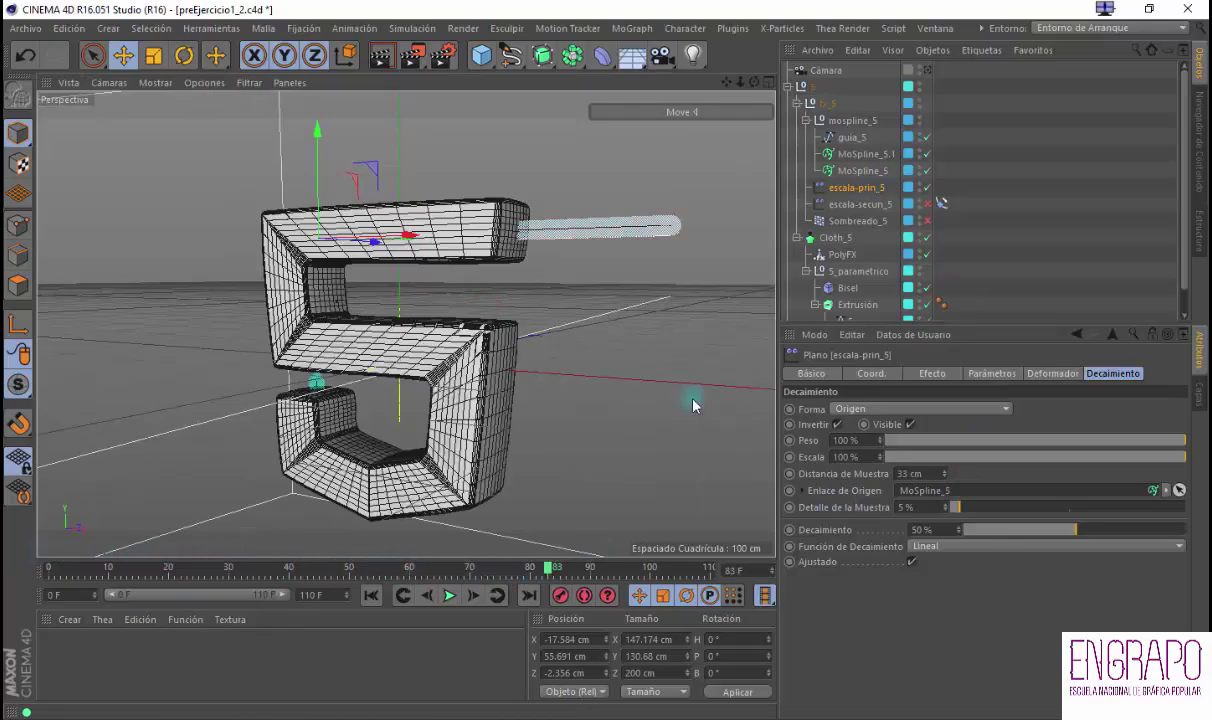
Return to the Sin Nombre 3 project and set the Anchura of the GUIAprin MoSpline to 12 cm
left_click(895, 36)
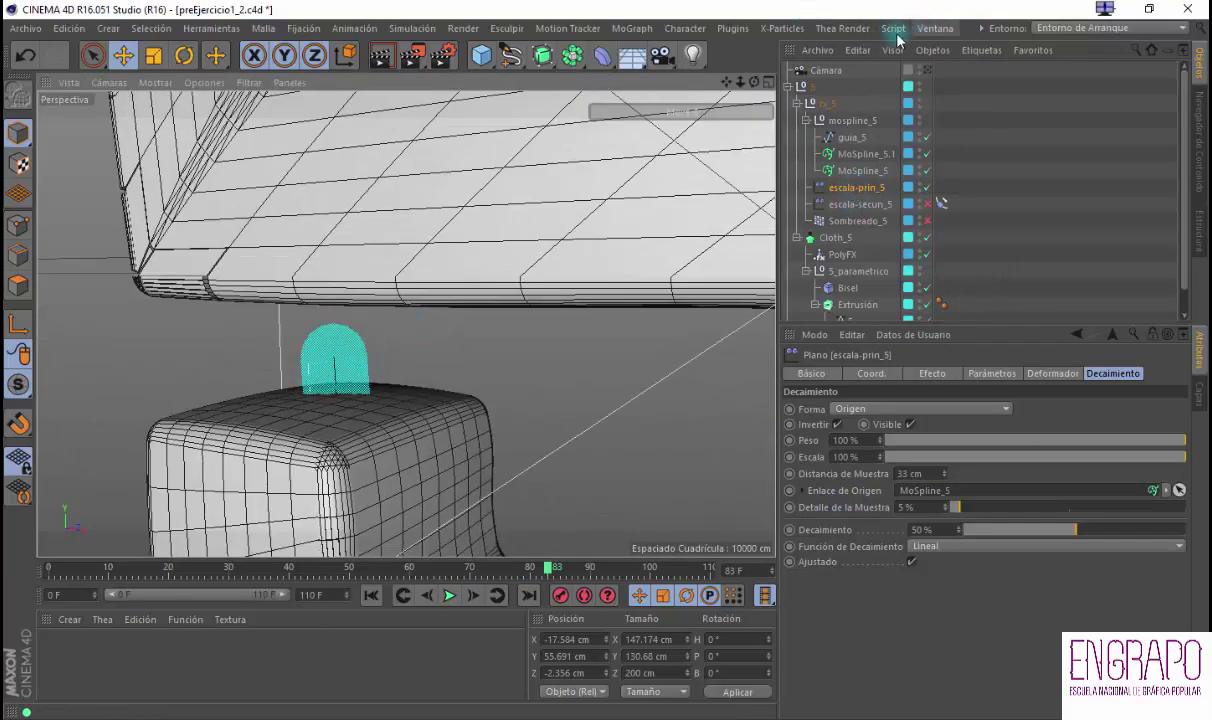
left_click(940, 28)
left_click(958, 390)
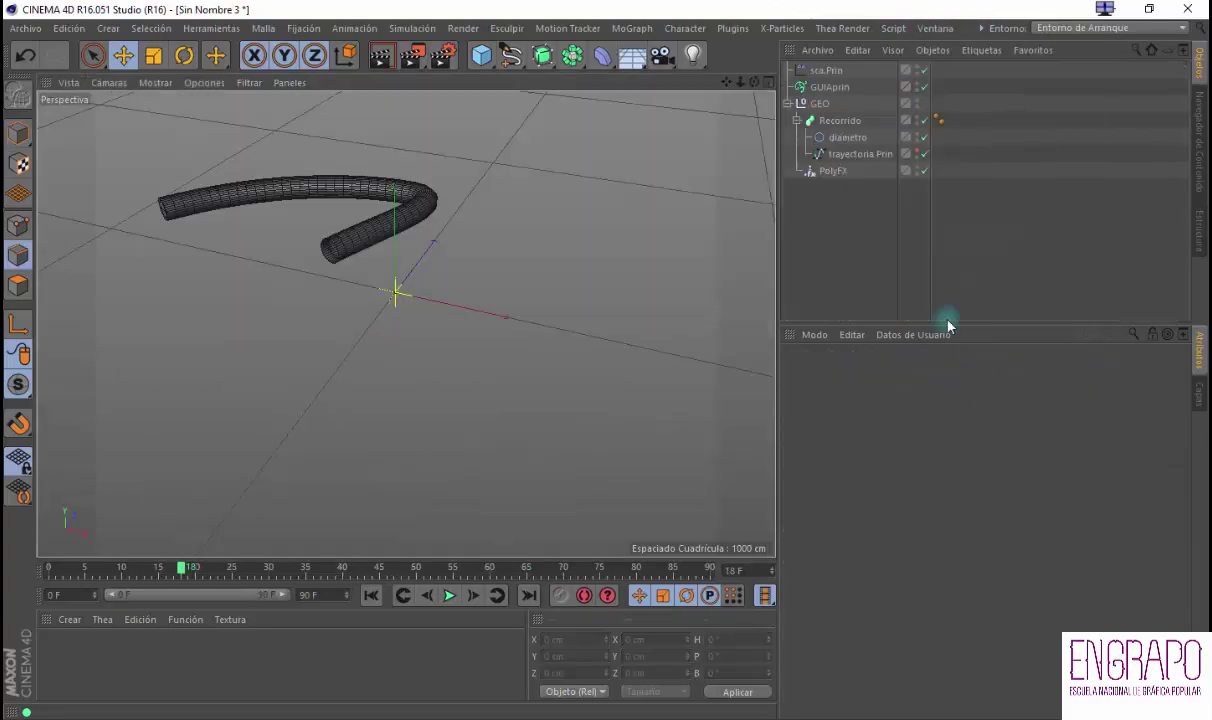
left_click(830, 87)
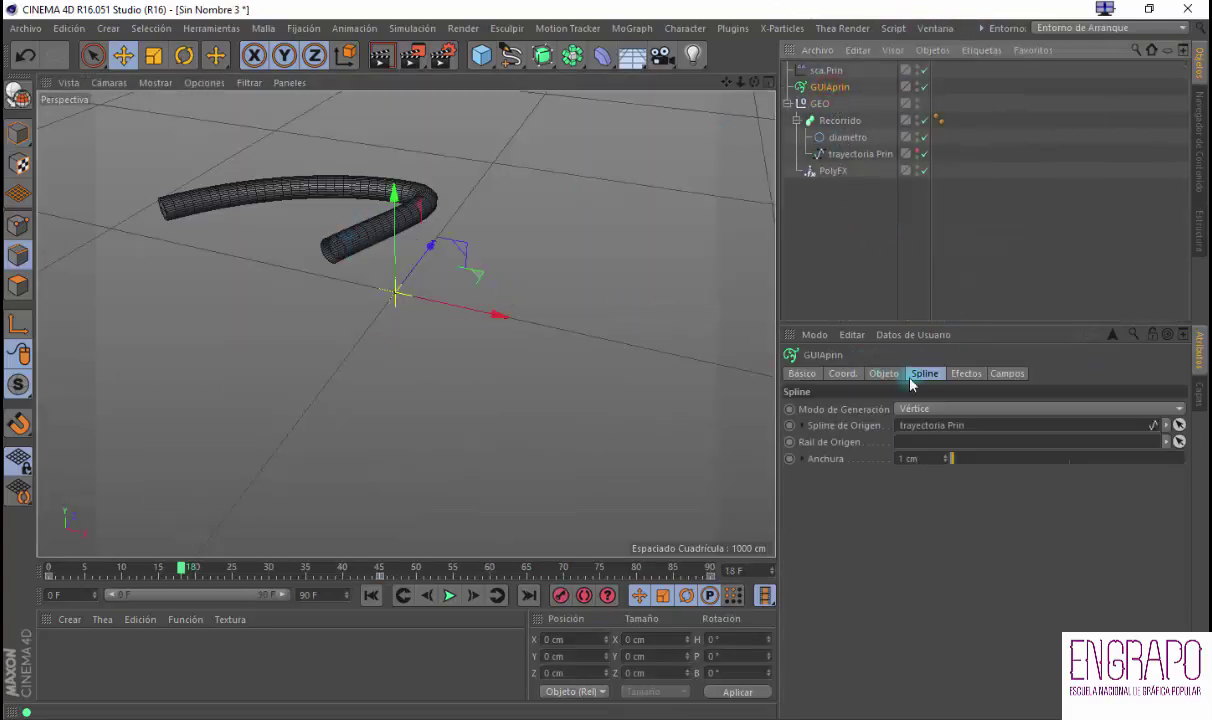
mouse_move(961, 457)
left_mouse_down()
mouse_move(998, 458)
mouse_move(979, 462)
left_mouse_up()
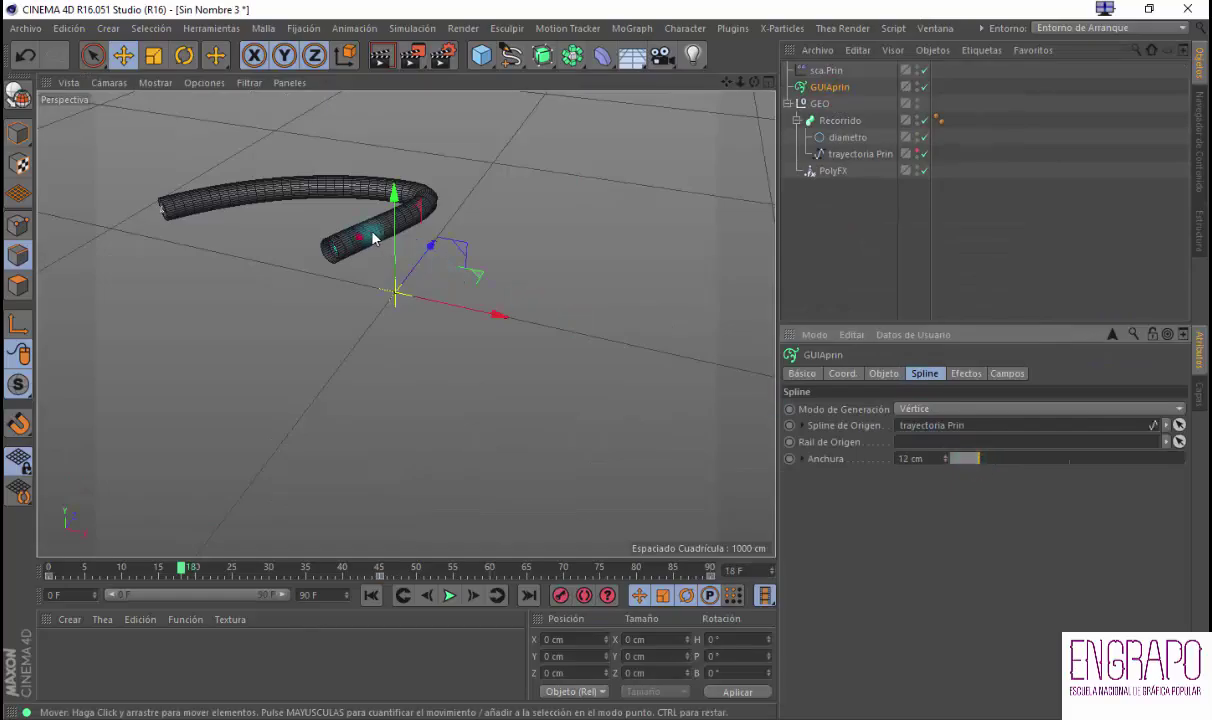
Scrub the timeline to frame 16 and inspect the guide's thickness at the growing end of the tube
left_click_drag(360, 238, 580, 332, "alt")
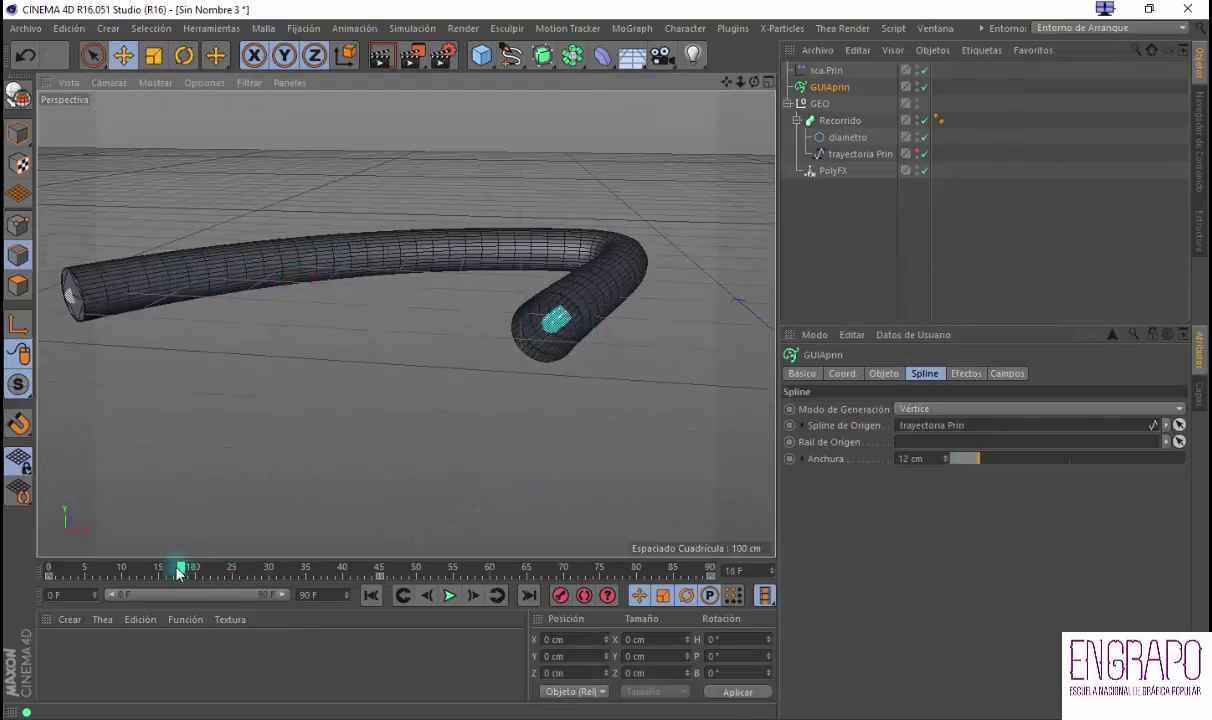
mouse_move(176, 566)
left_mouse_down()
mouse_move(65, 564)
mouse_move(320, 558)
mouse_move(162, 562)
left_mouse_up()
left_click(851, 237)
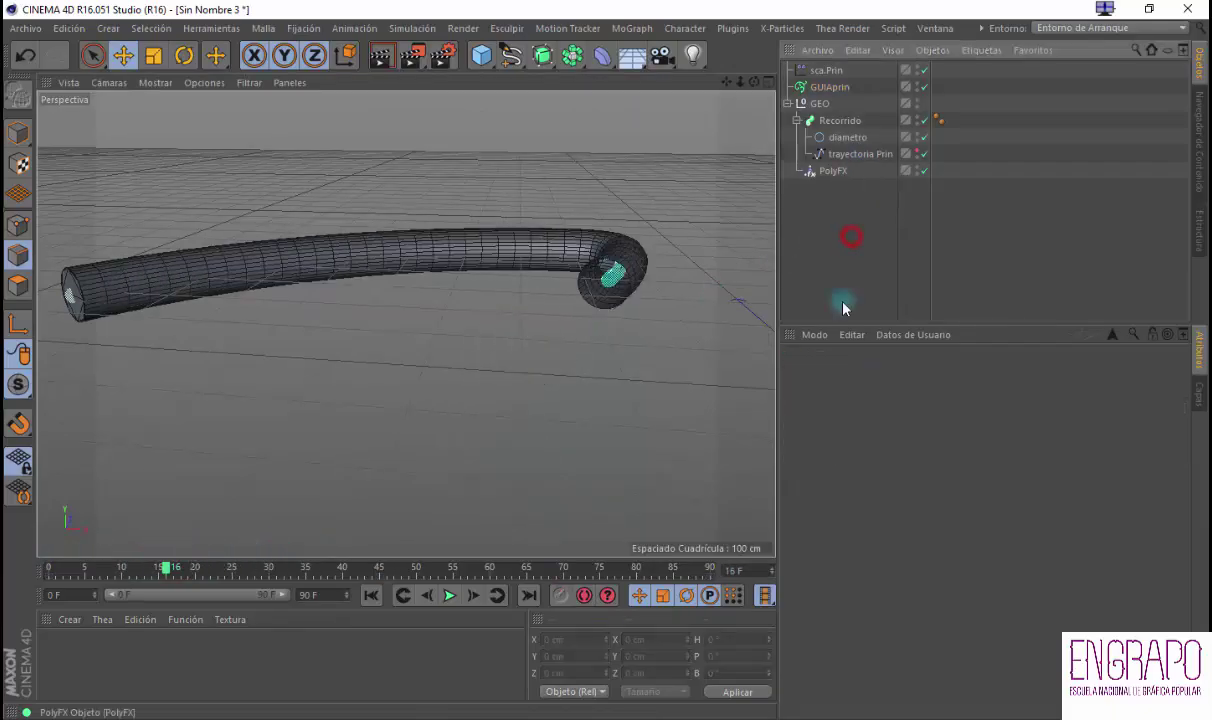
Set the Anchura of the GUIAprin MoSpline to 14 cm
left_click(818, 87)
left_click(968, 458)
left_click_drag(1052, 462, 983, 460)
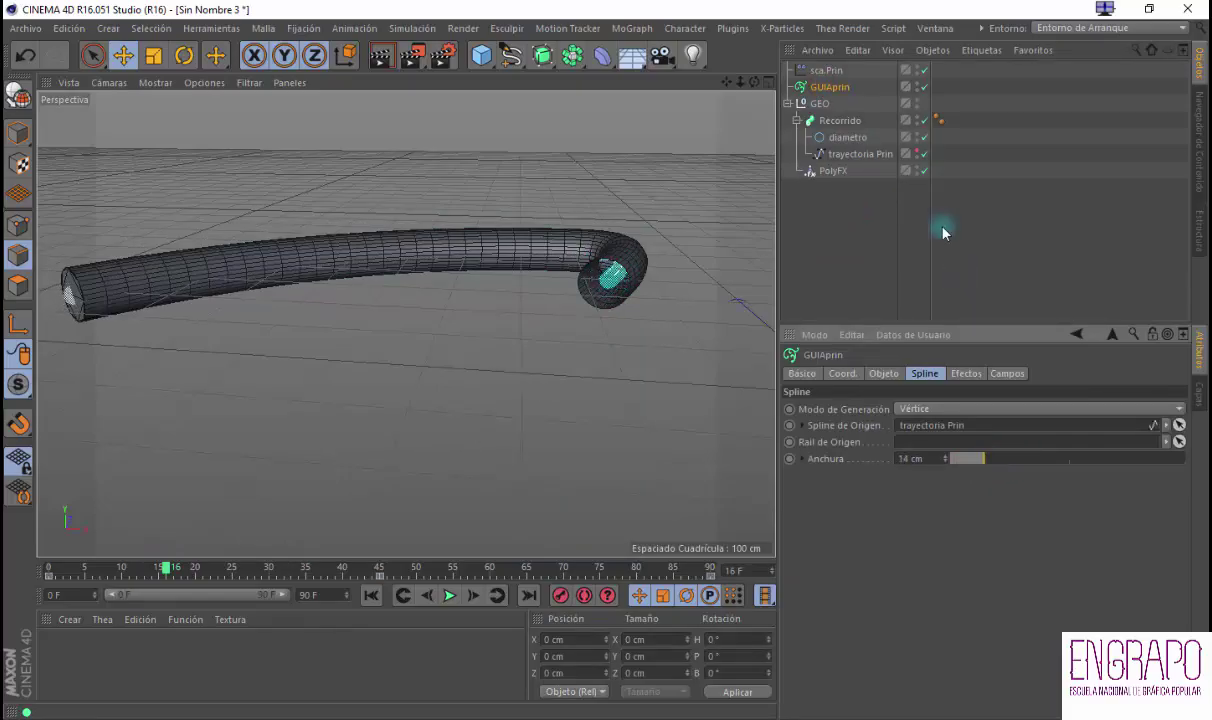
left_click(857, 216)
Add a Sombreado effector to the PolyFX object and inspect the tube with it applied
left_click_drag(587, 287, 420, 300, "alt")
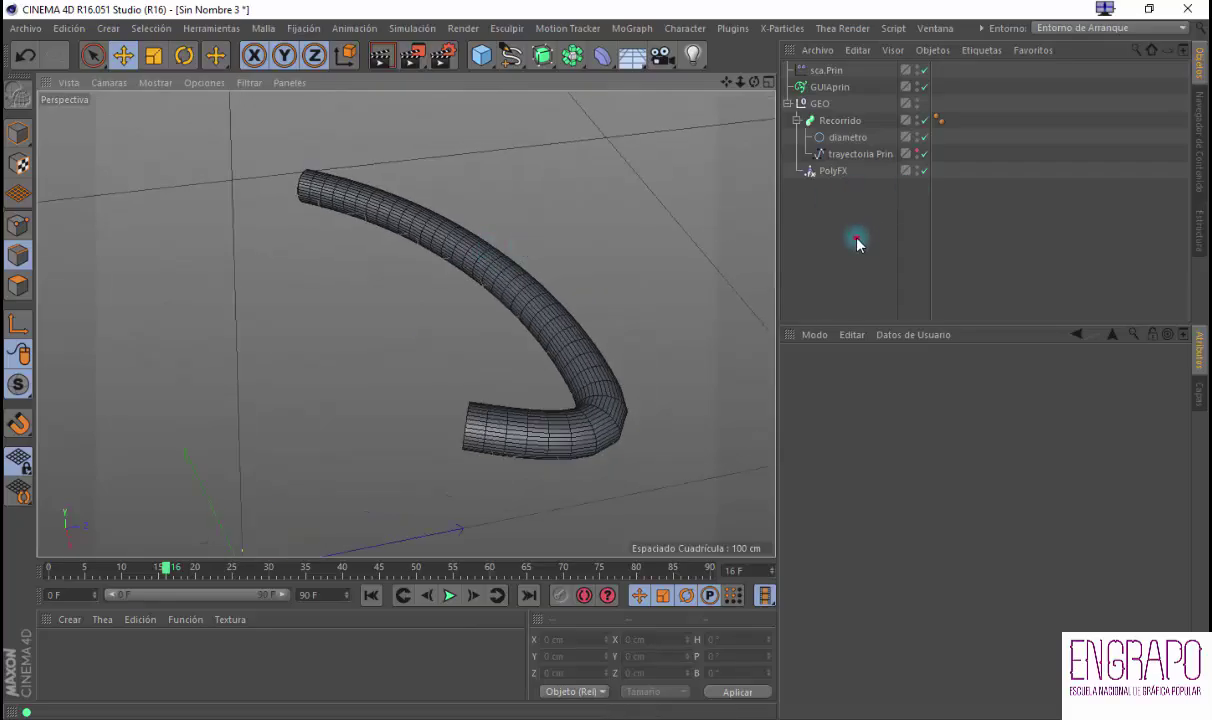
left_click(857, 238)
left_click(824, 170)
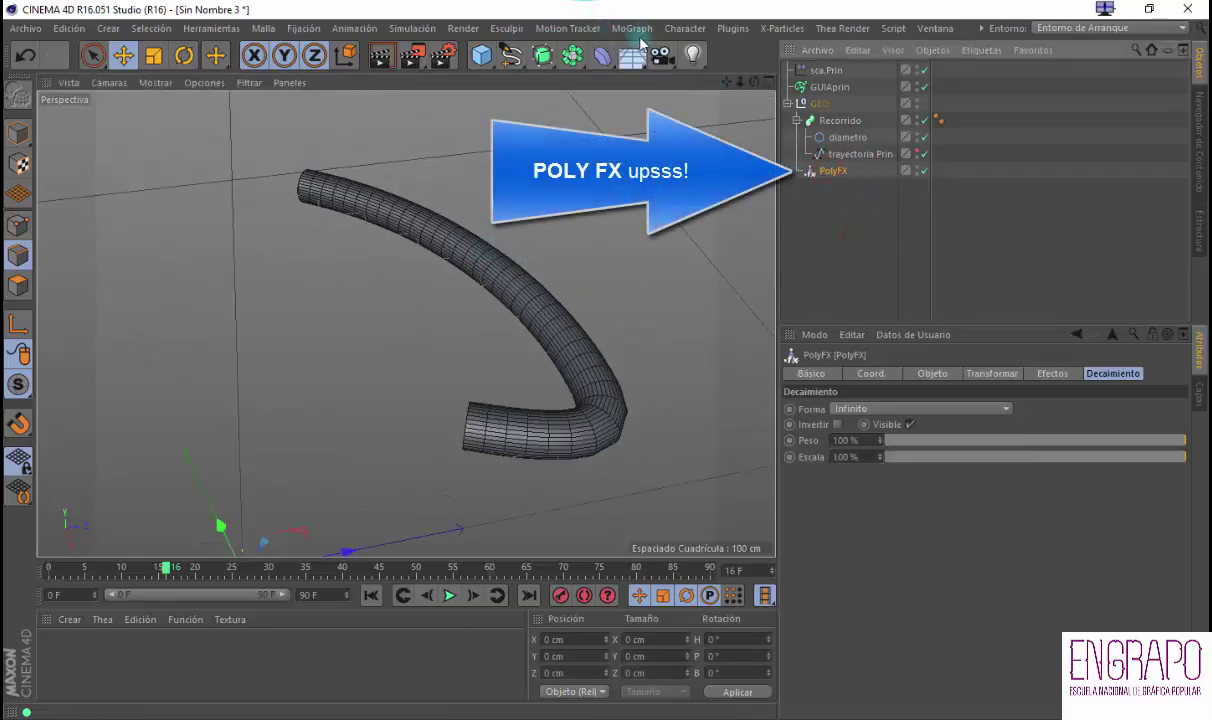
left_click(632, 28)
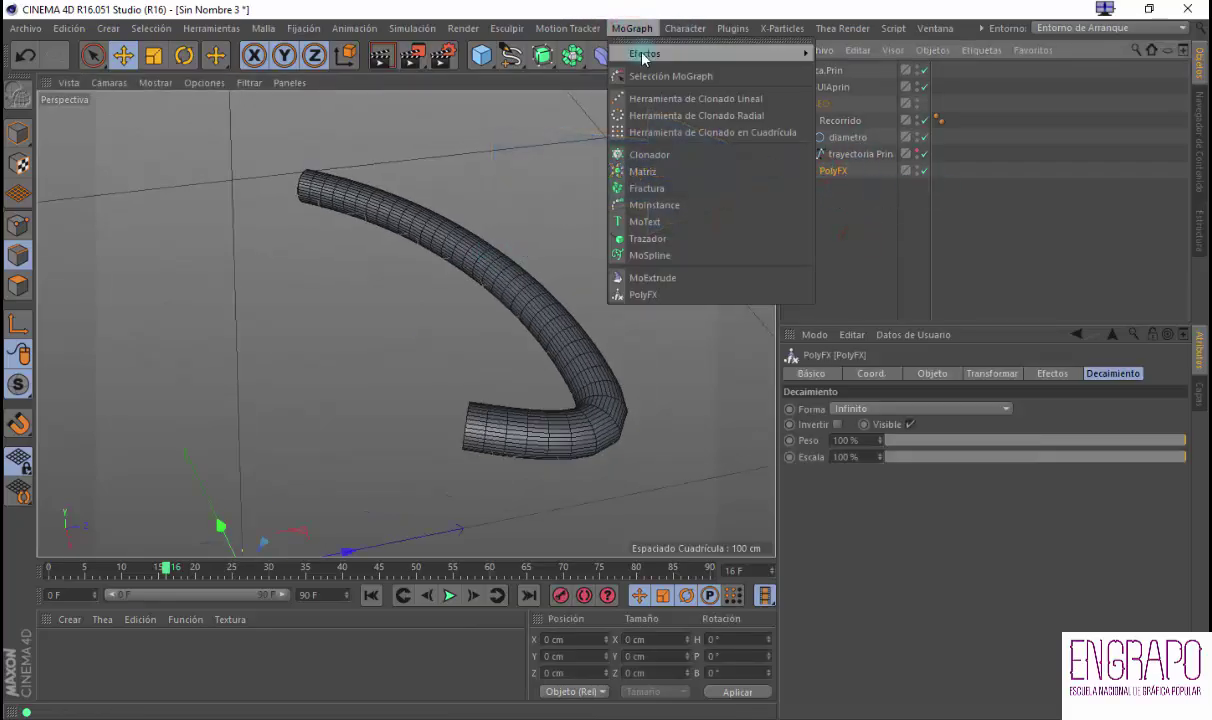
mouse_move(646, 54)
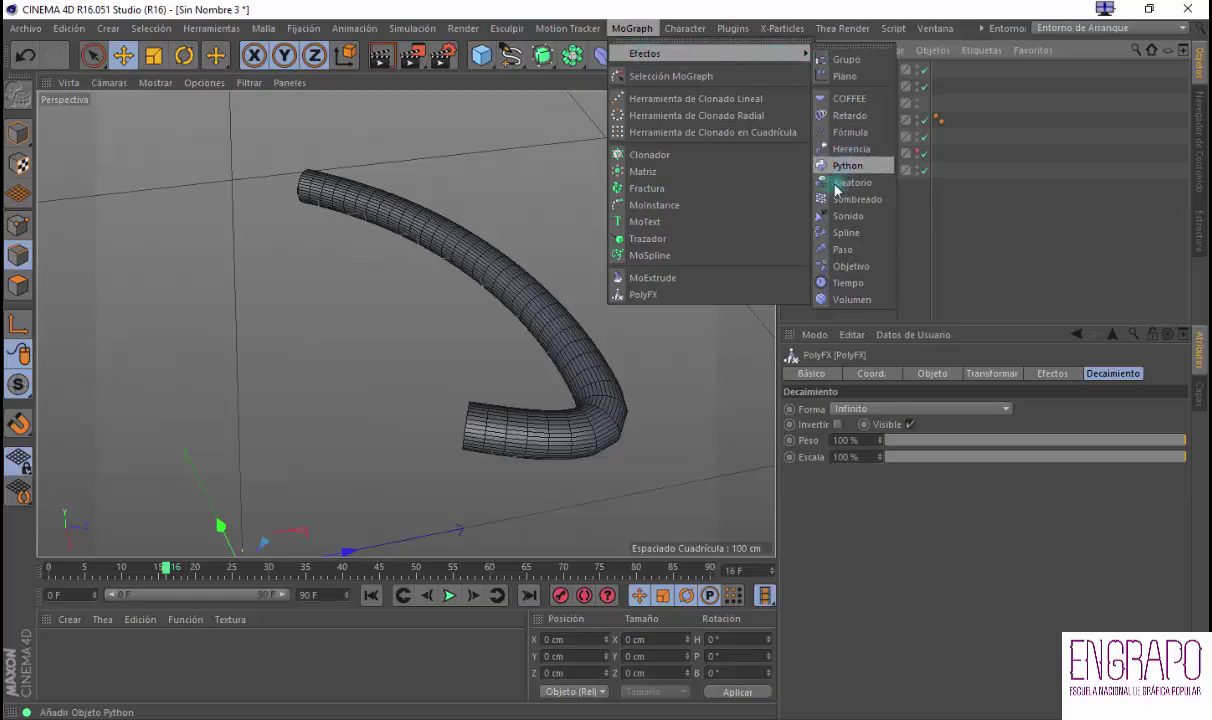
left_click(841, 203)
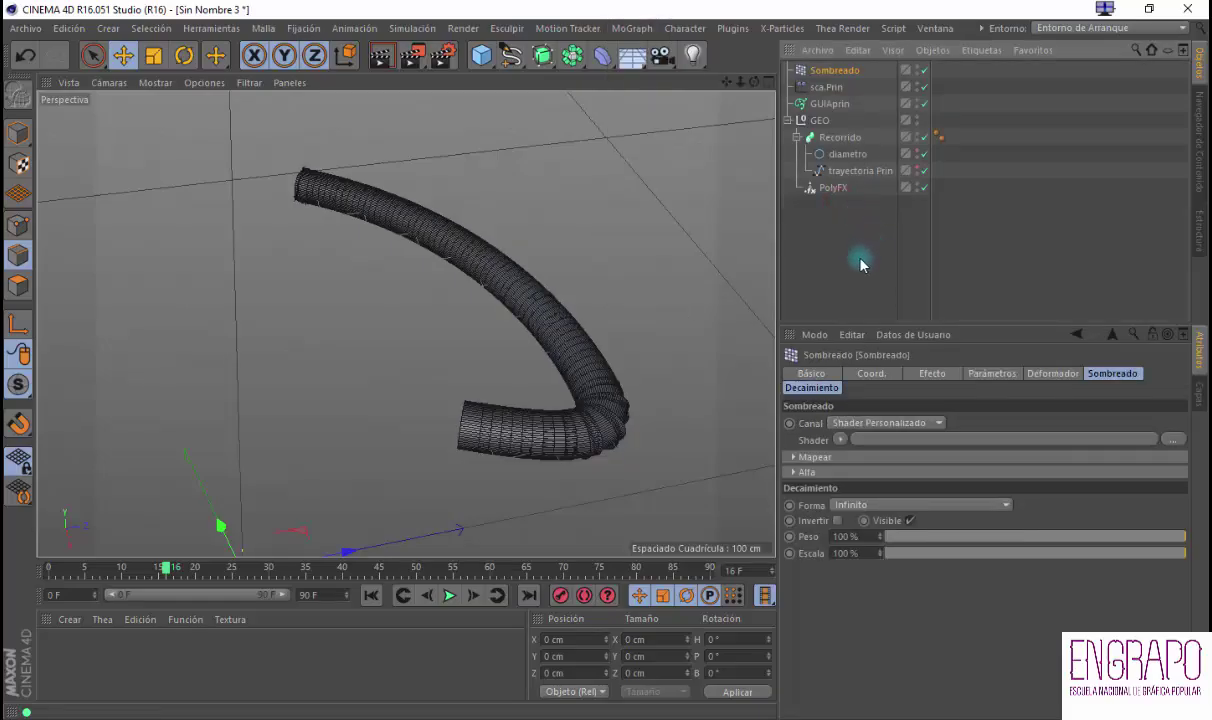
left_click_drag(369, 337, 560, 305, "alt")
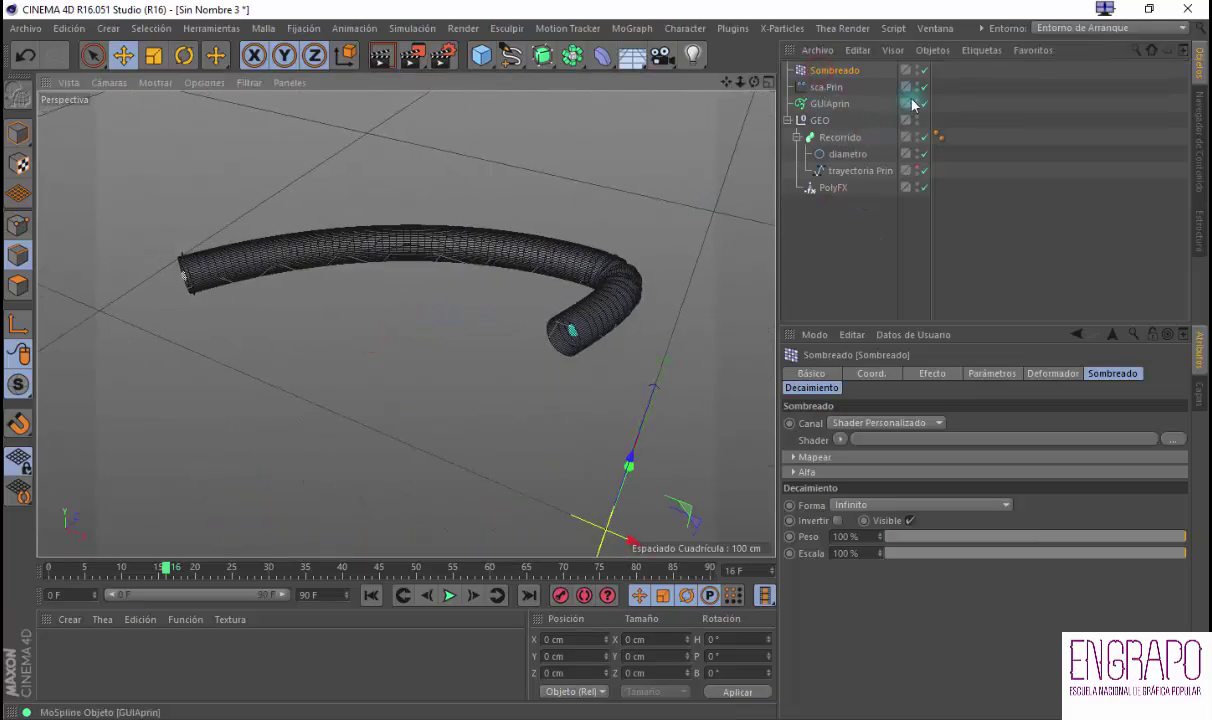
Toggle the Sombreado effector off and on repeatedly to compare its effect on the tube
left_click(923, 71)
left_click(923, 71)
left_click(923, 71)
left_click(923, 70)
left_click(923, 70)
left_click(923, 70)
Disable Escala and enable Posición in the Sombreado effector's transformation parameters
left_click(855, 74)
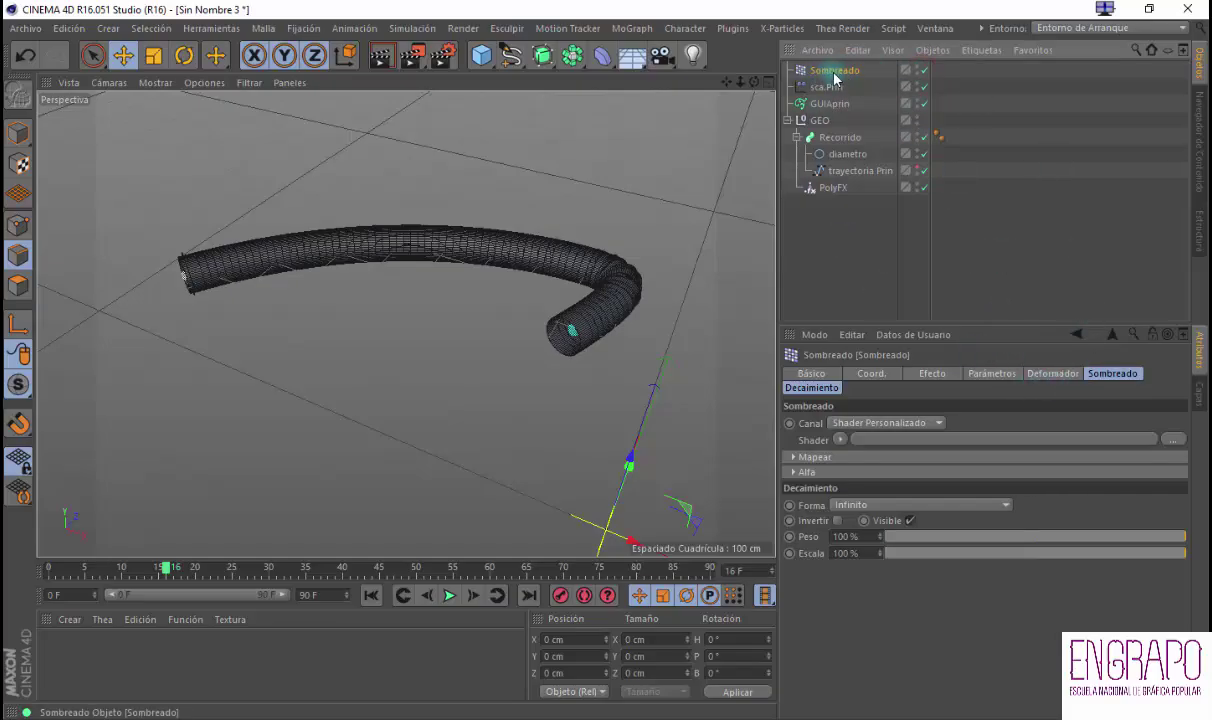
left_click(1000, 372)
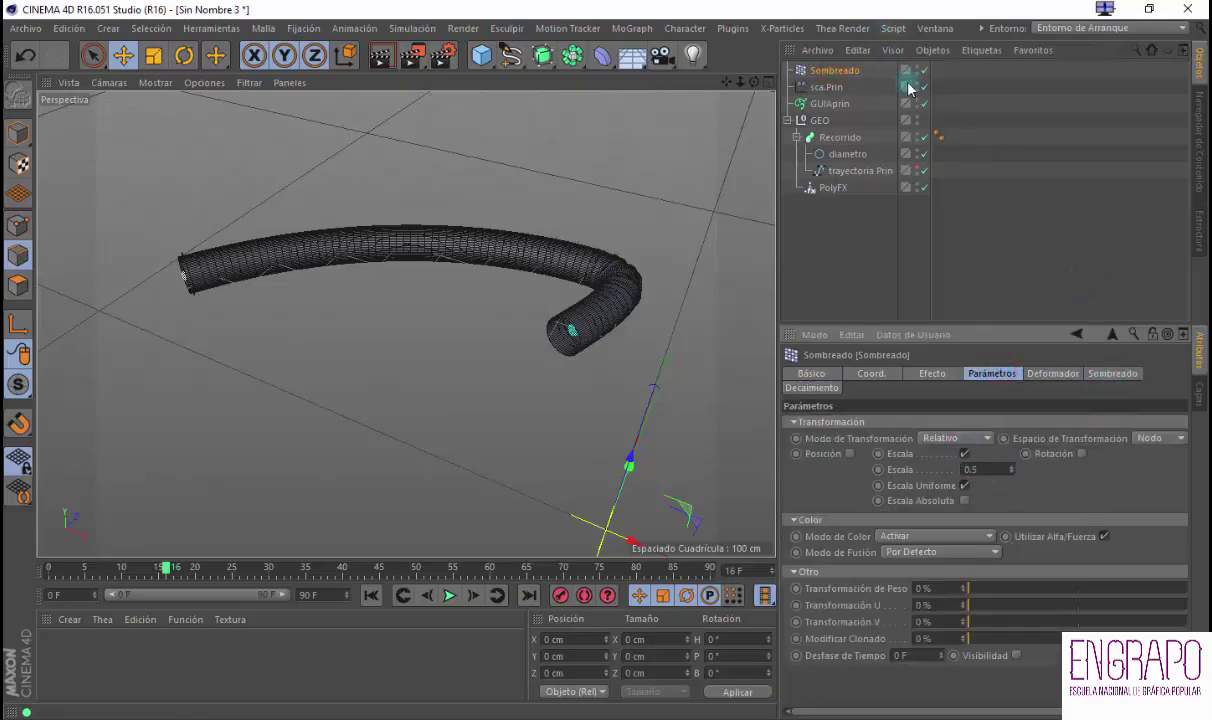
left_click(965, 454)
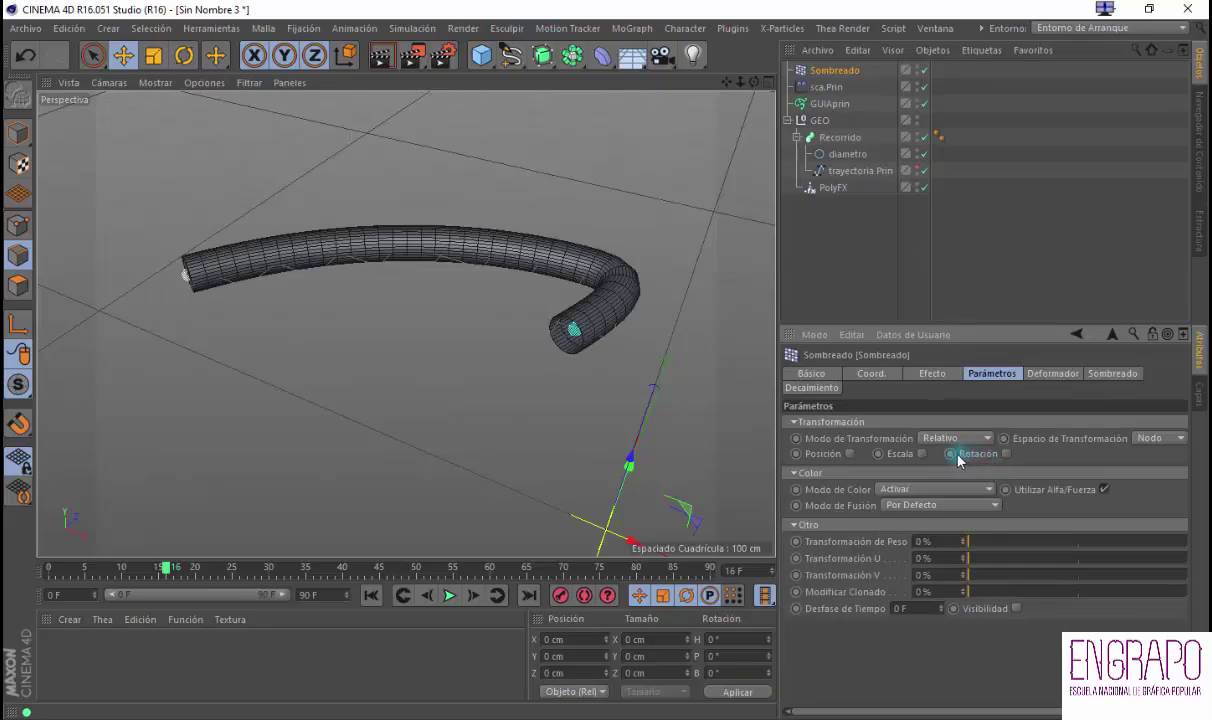
left_click(850, 454)
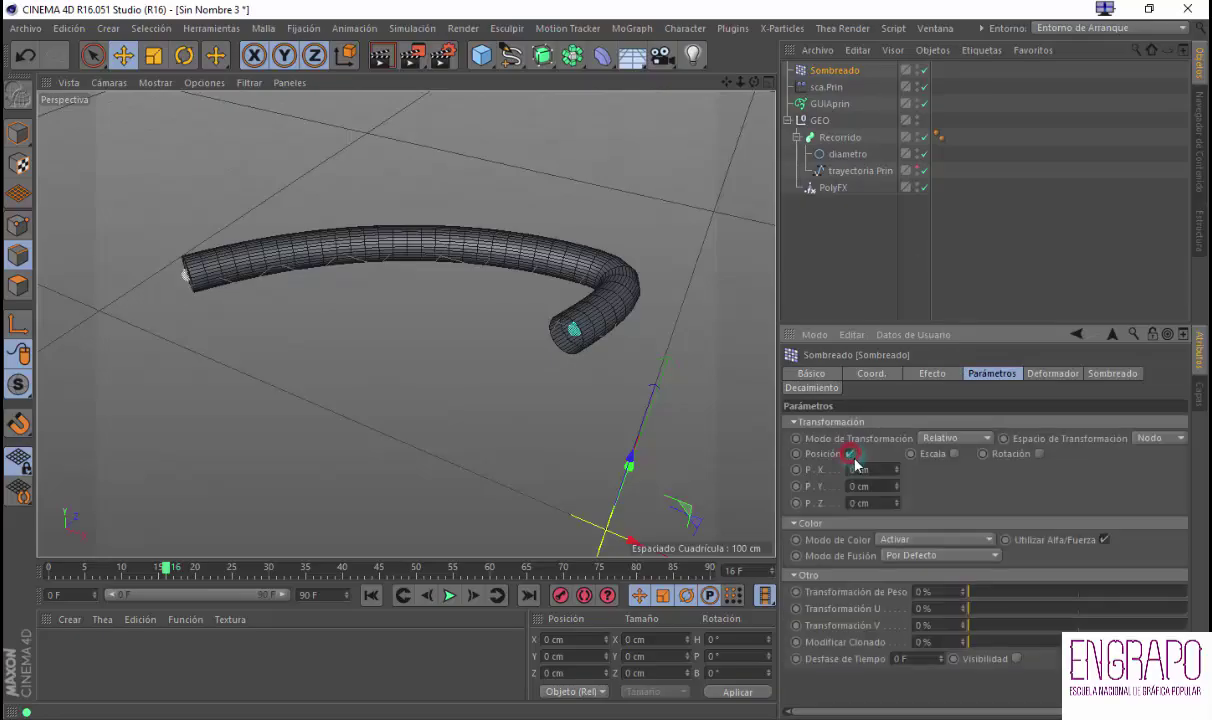
Set the Sombreado effector's position offsets to 20 cm in X, 50 cm in Y and 20 cm in Z
left_click_drag(870, 470, 821, 448)
left_click_drag(557, 362, 512, 323, "alt")
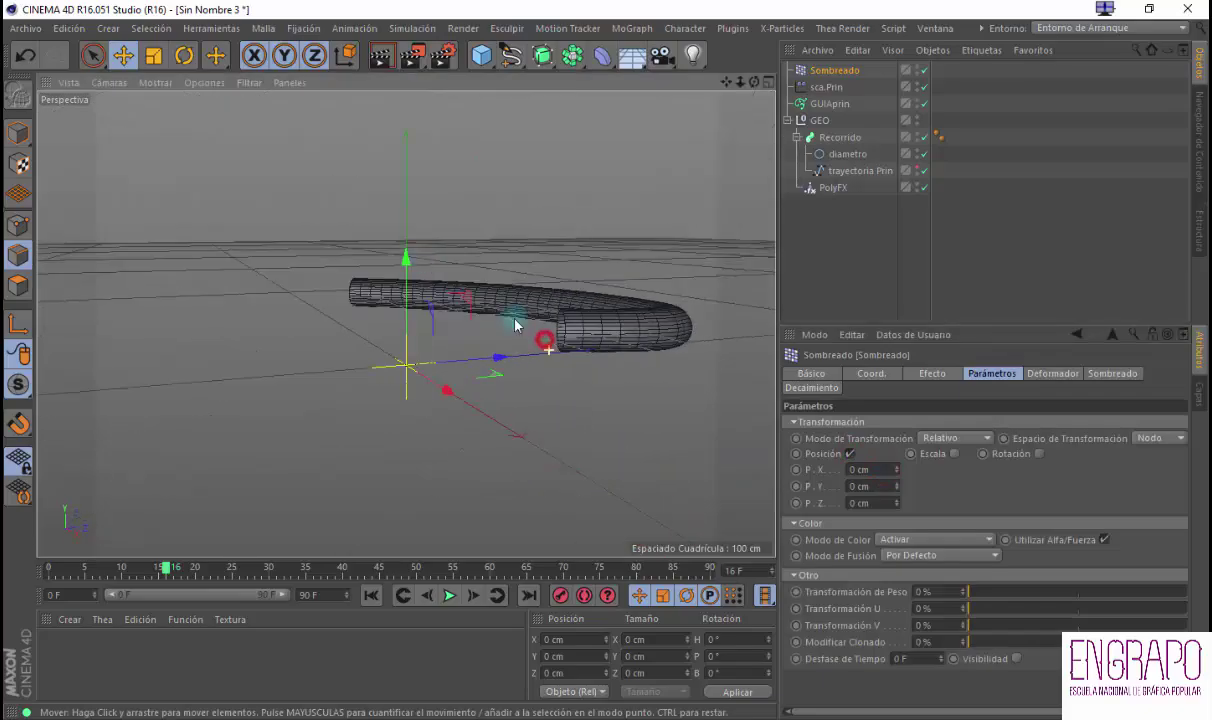
right_click_drag(519, 324, 536, 387, "alt")
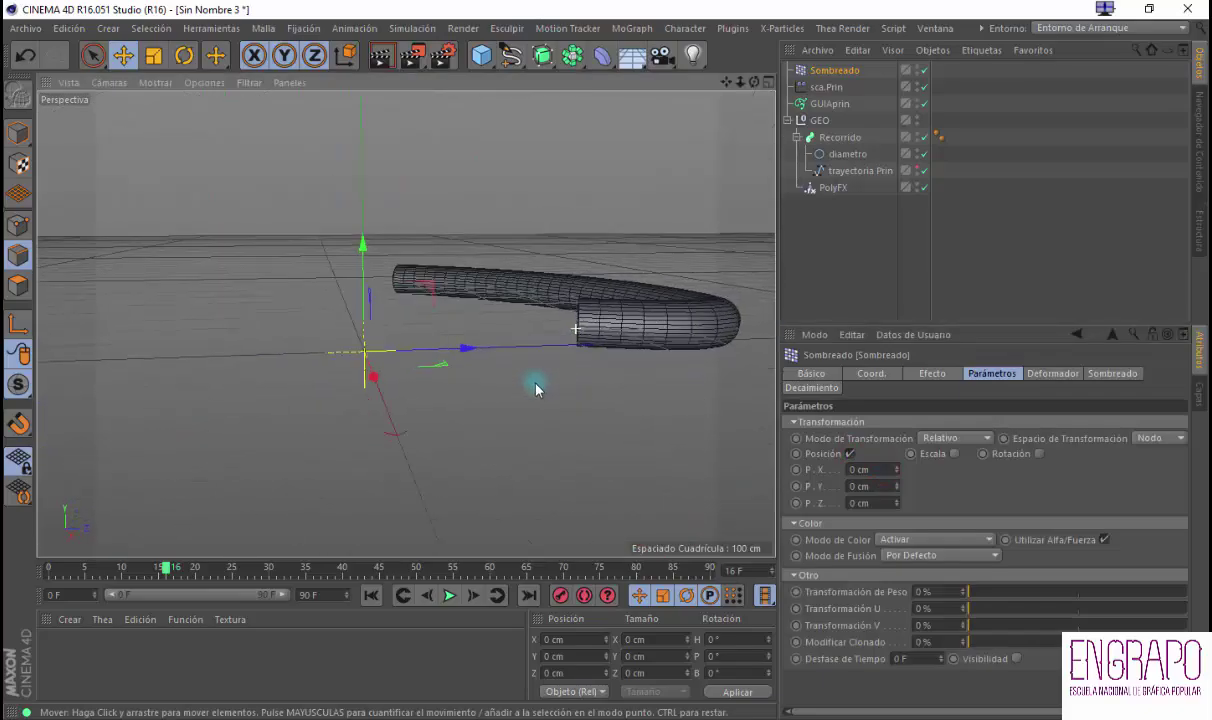
middle_click_drag(536, 387, 415, 374, "alt")
left_click_drag(415, 374, 517, 361, "alt")
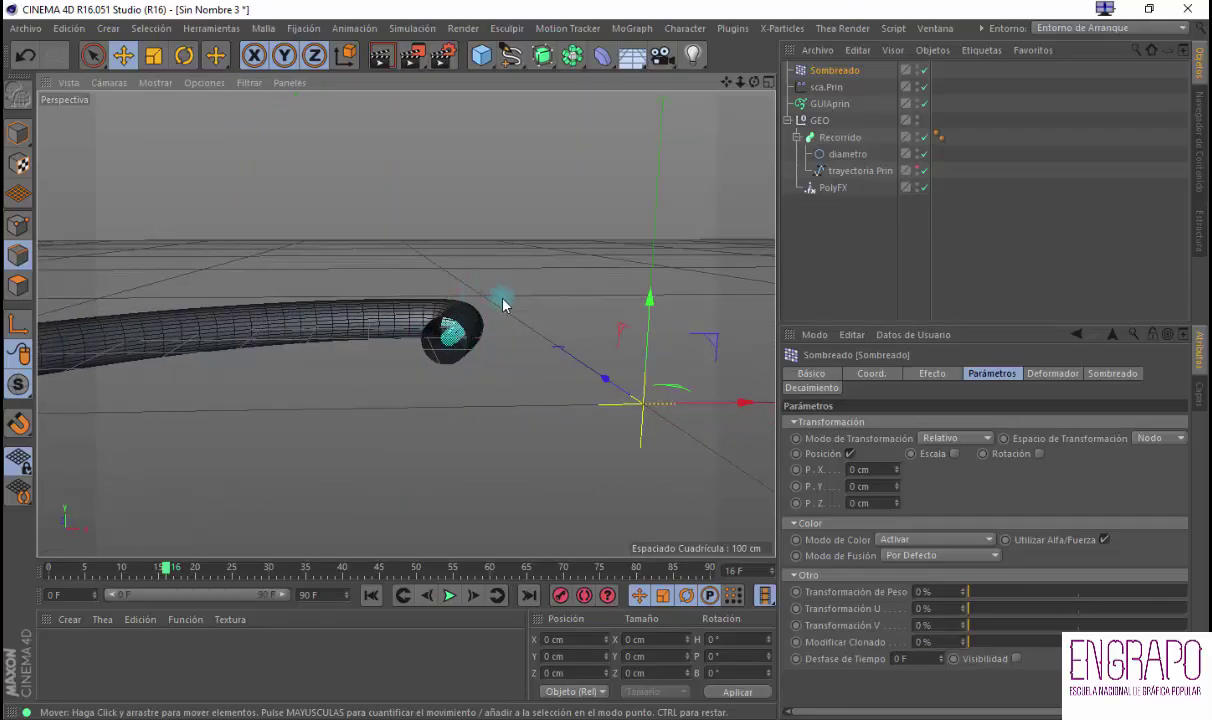
left_click_drag(503, 305, 300, 362, "alt")
left_click(879, 469)
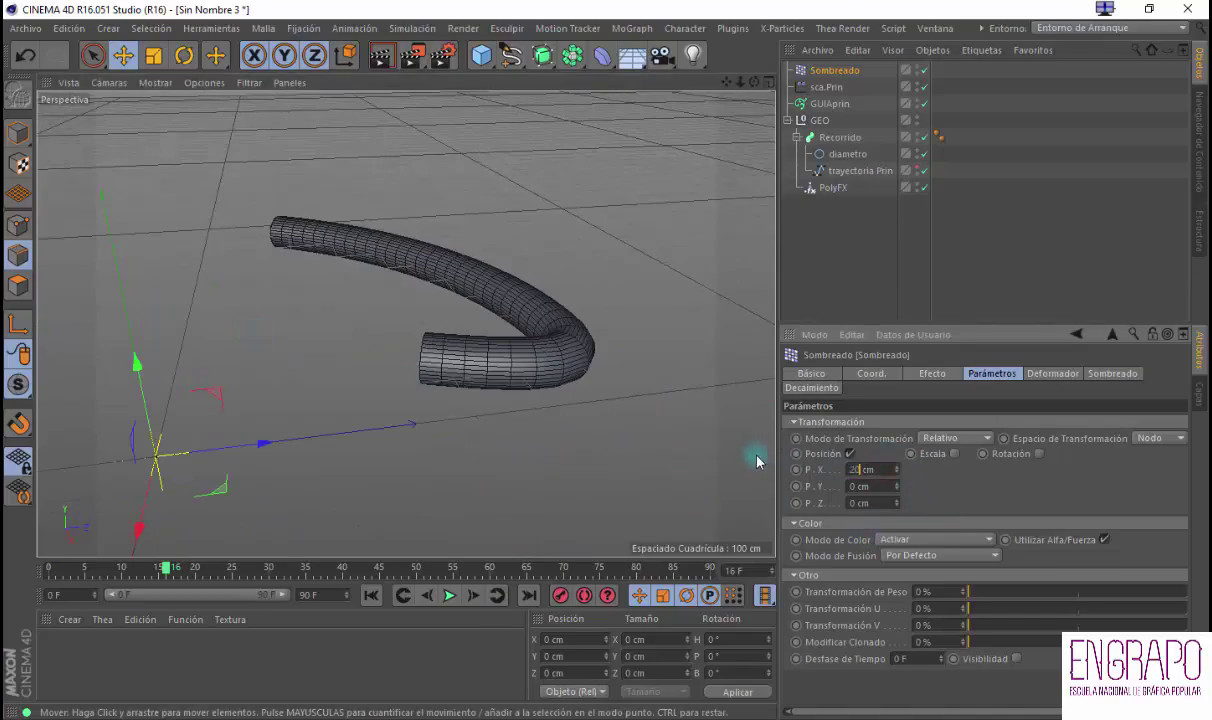
type("2")
key("Tab")
type("20")
key("Return")
left_click(875, 487)
type("50")
key("Return")
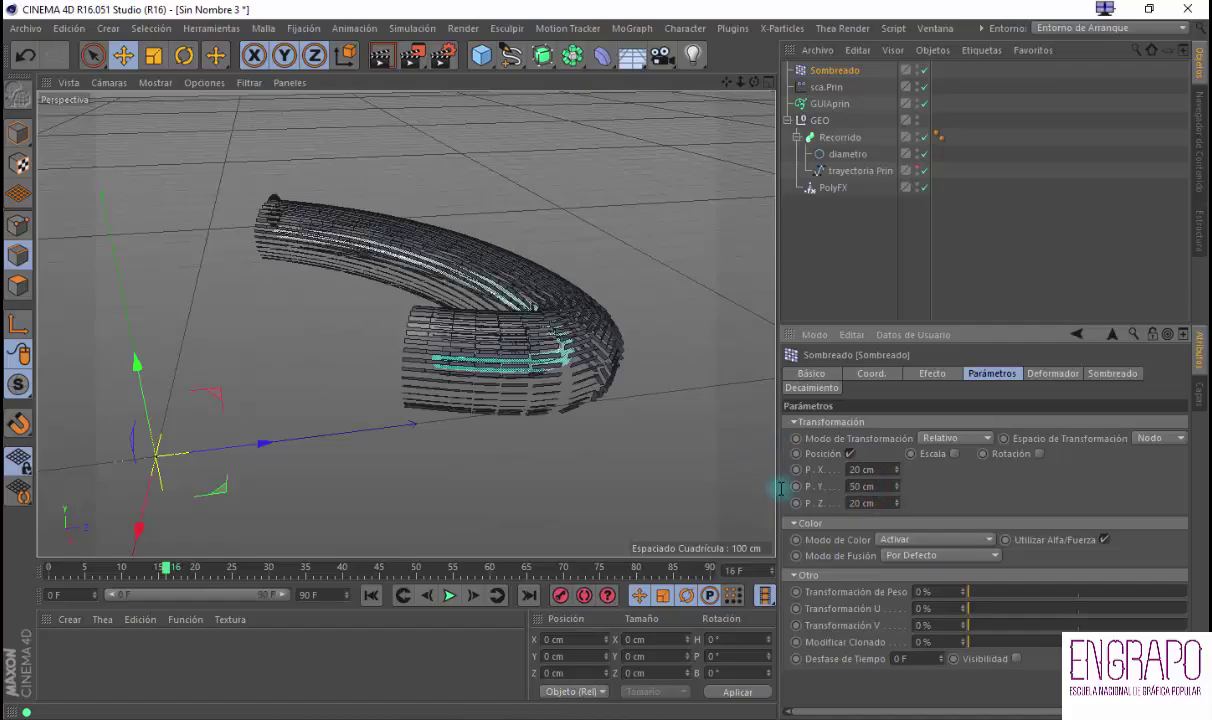
Try a Z position offset of 0 cm on the Sombreado effector, undo it and inspect the tube
type("0")
key("Return")
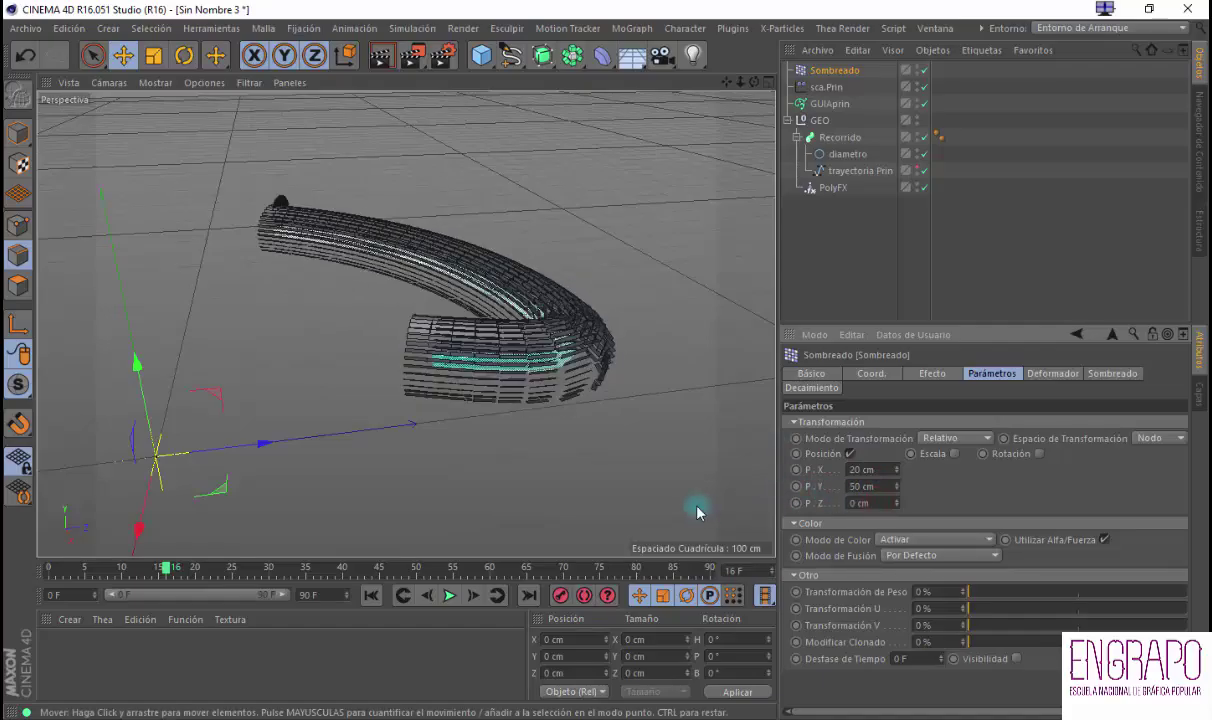
left_click_drag(698, 503, 740, 430, "alt")
key("ctrl+z")
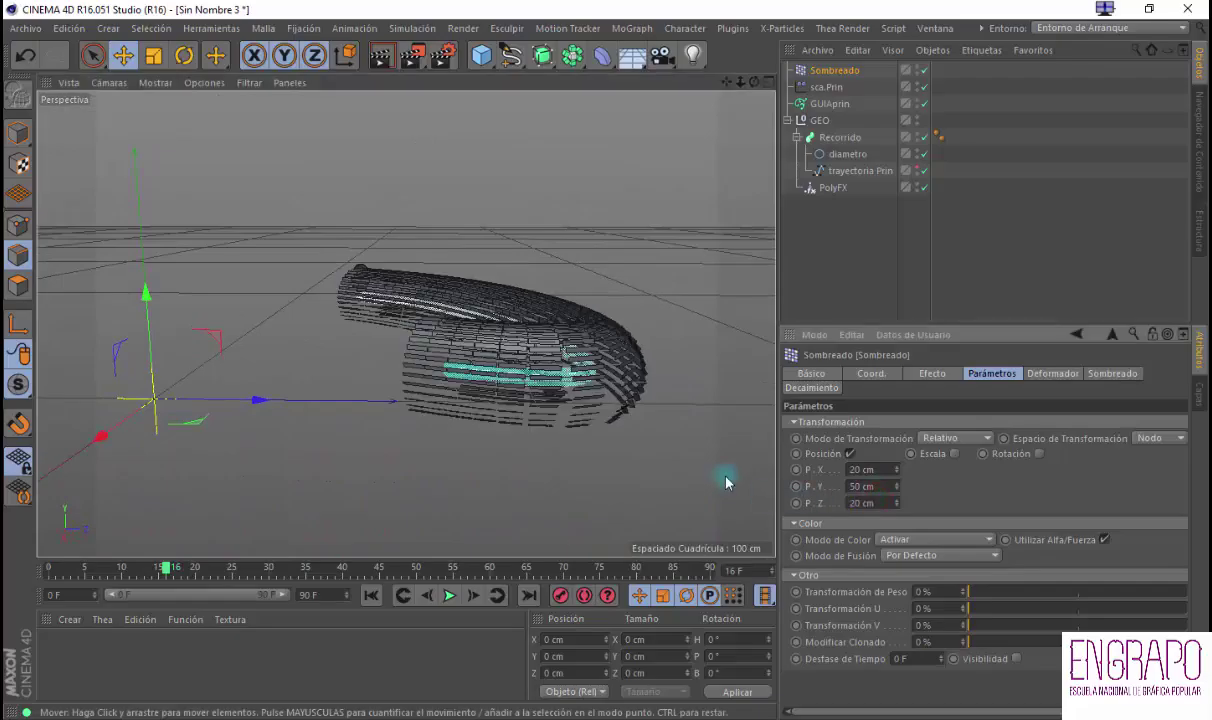
left_click_drag(542, 412, 646, 440, "alt")
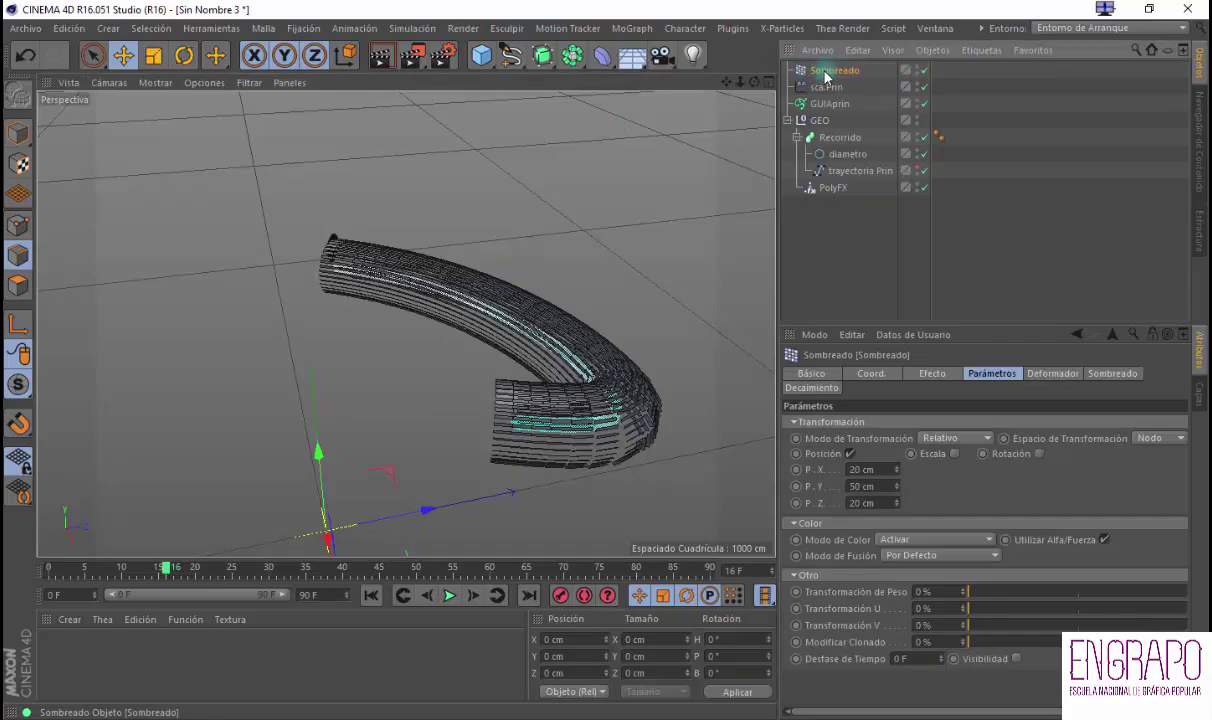
left_click(114, 28)
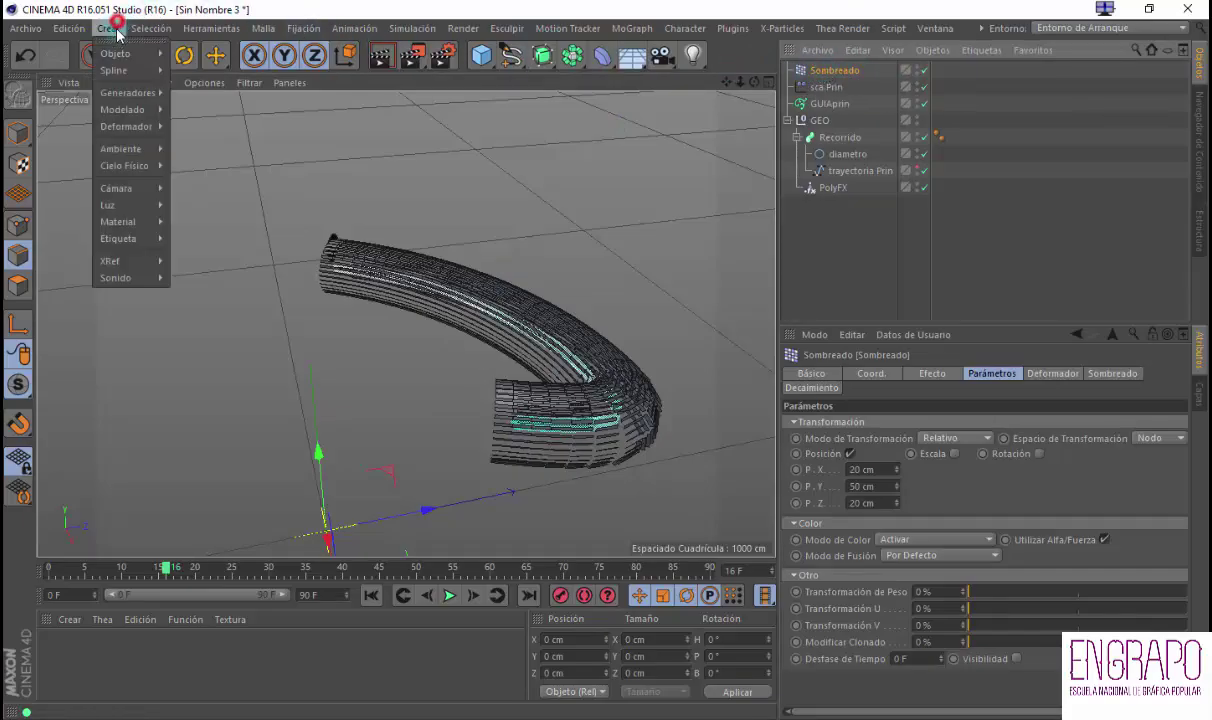
mouse_move(133, 55)
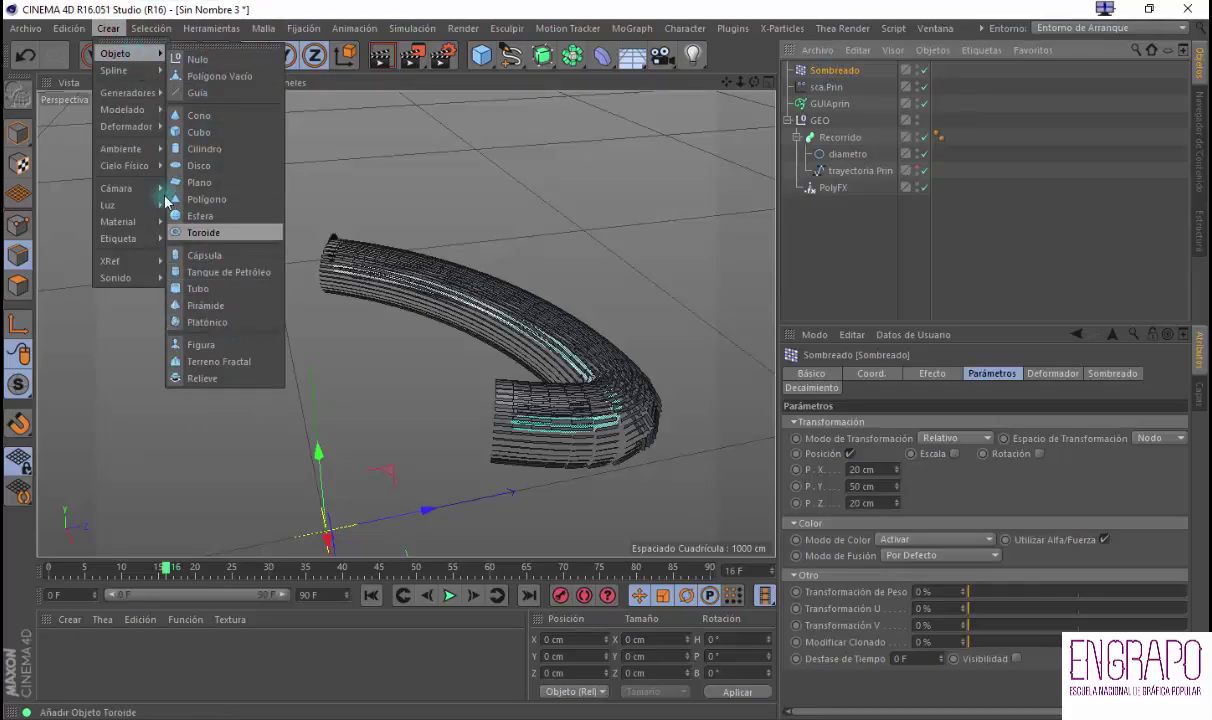
mouse_move(128, 126)
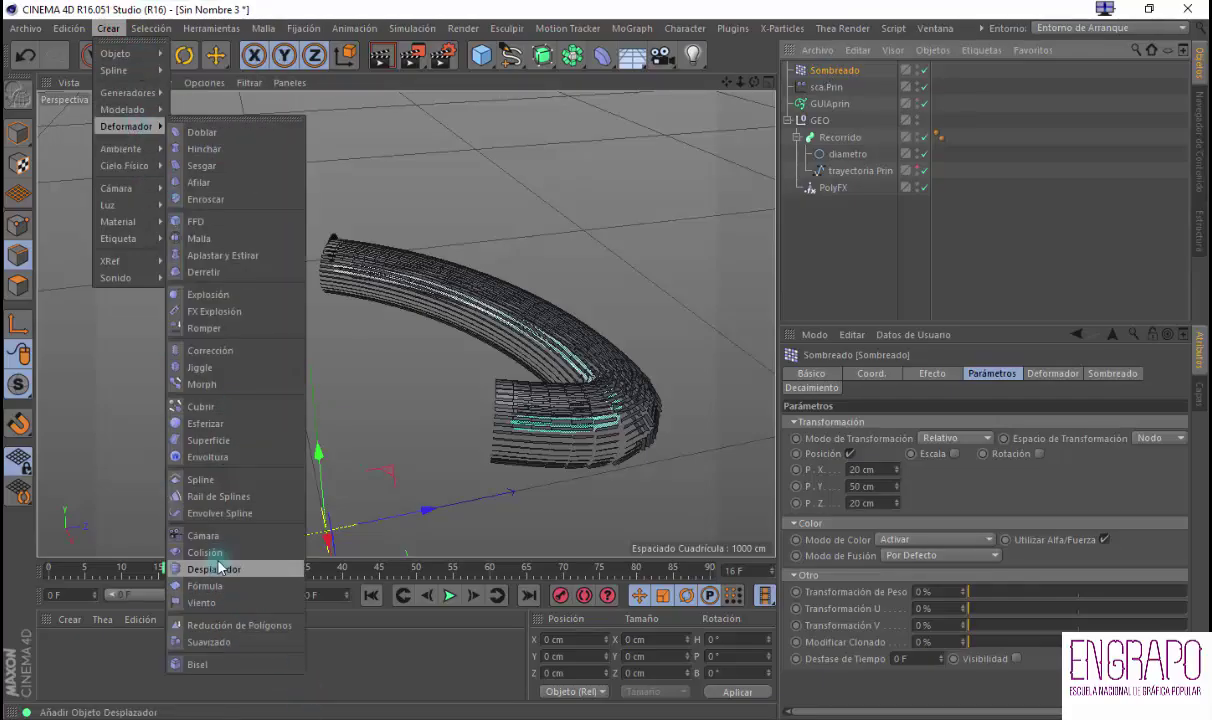
left_click(855, 261)
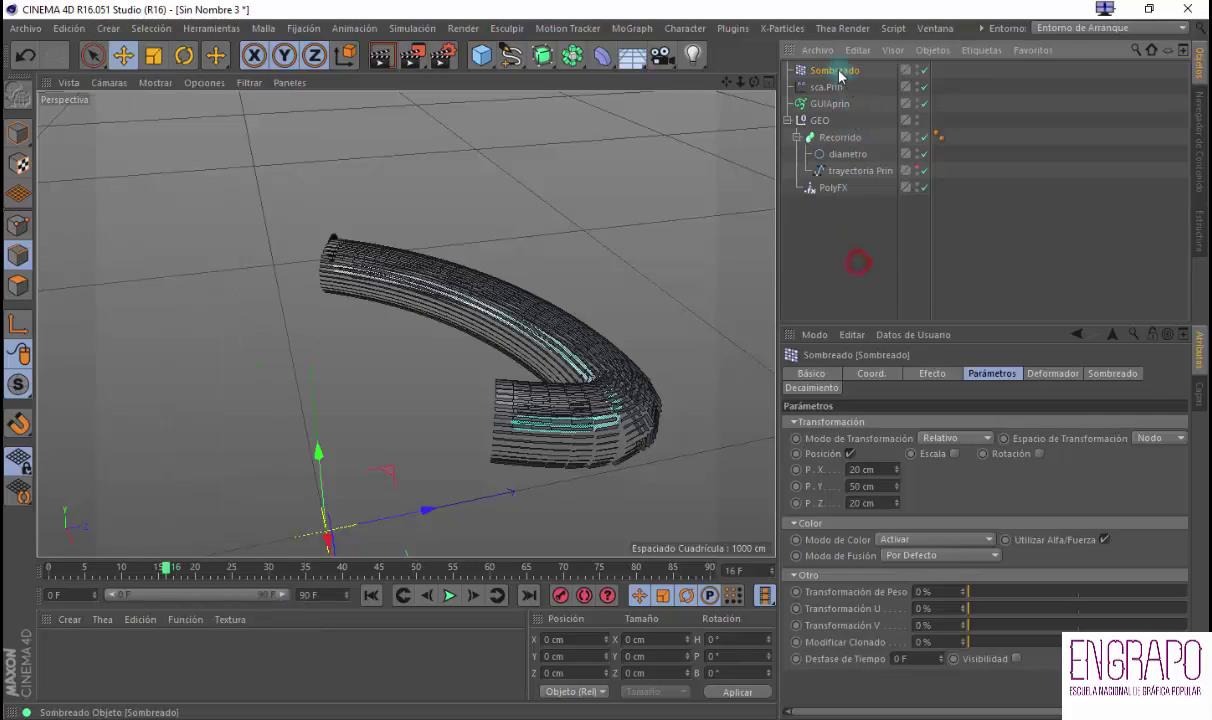
Load a Ruido shader into the Sombreado effector and inspect the displaced polygons along the tube
left_click(1115, 374)
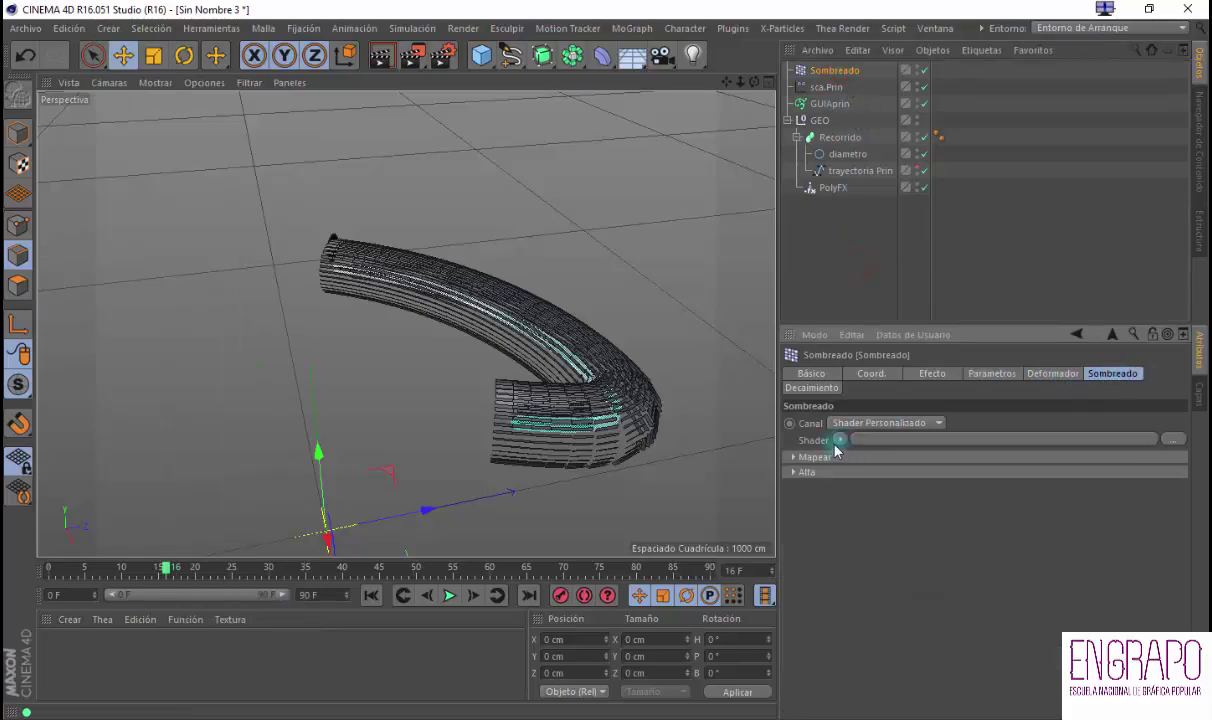
left_click(838, 441)
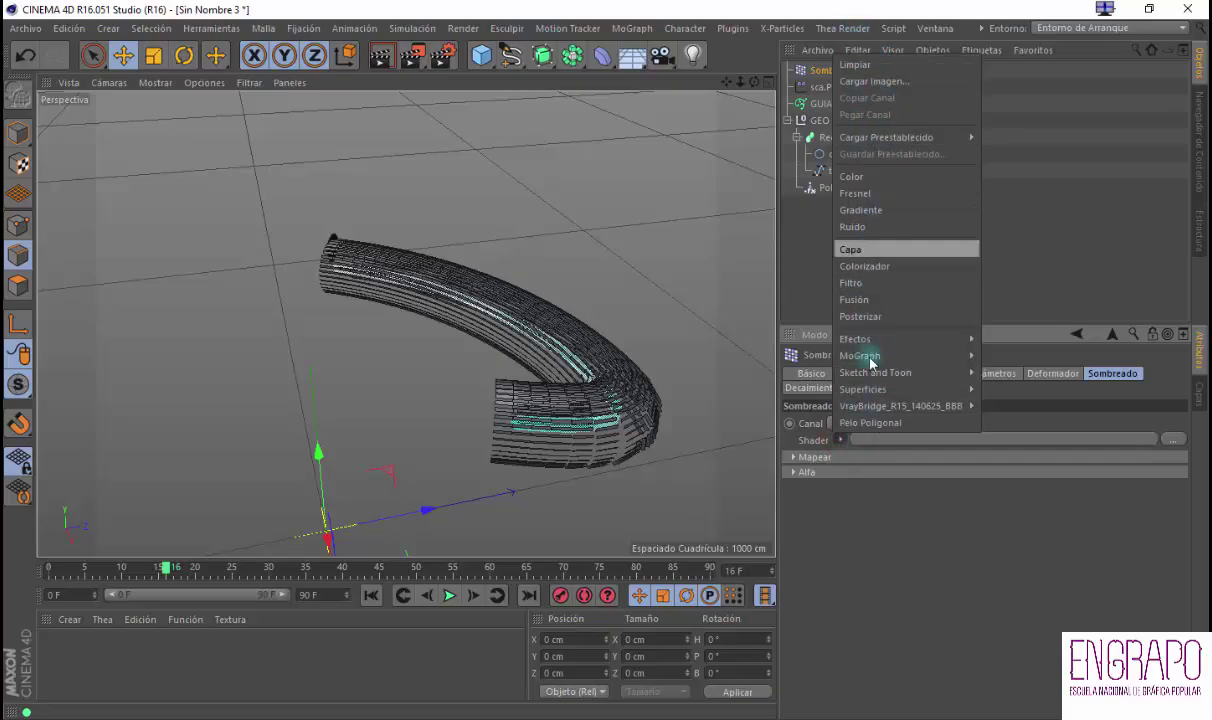
mouse_move(877, 138)
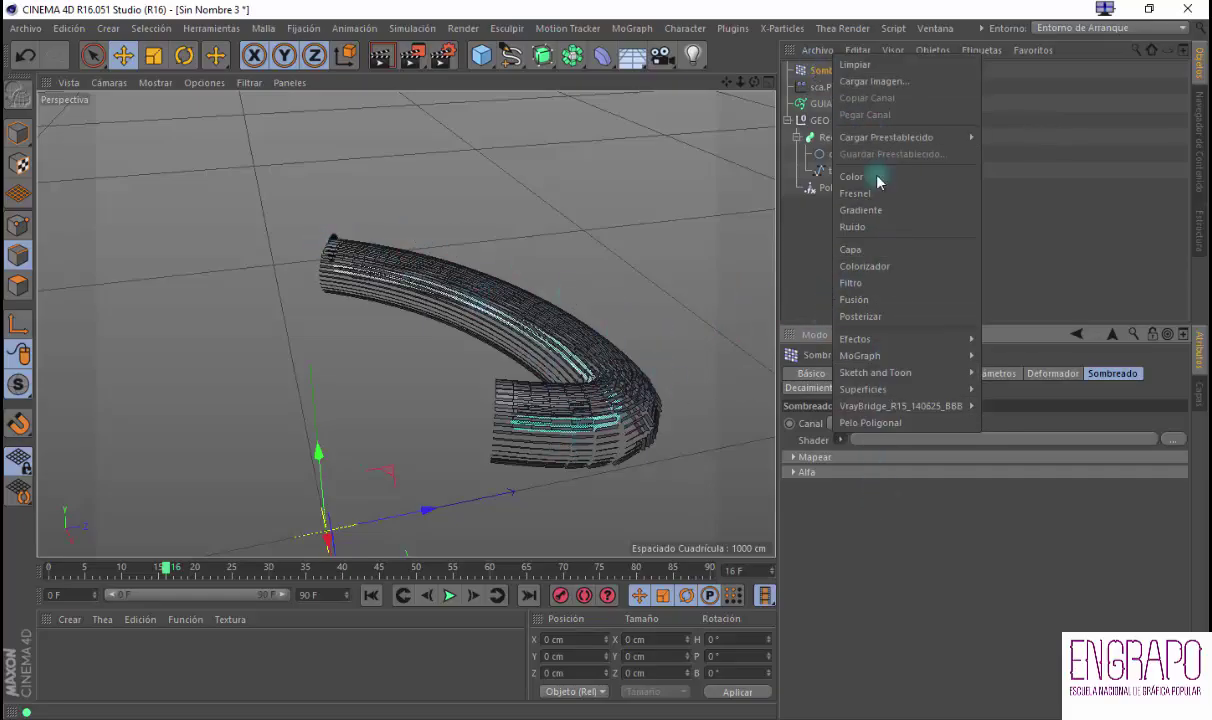
left_click(884, 508)
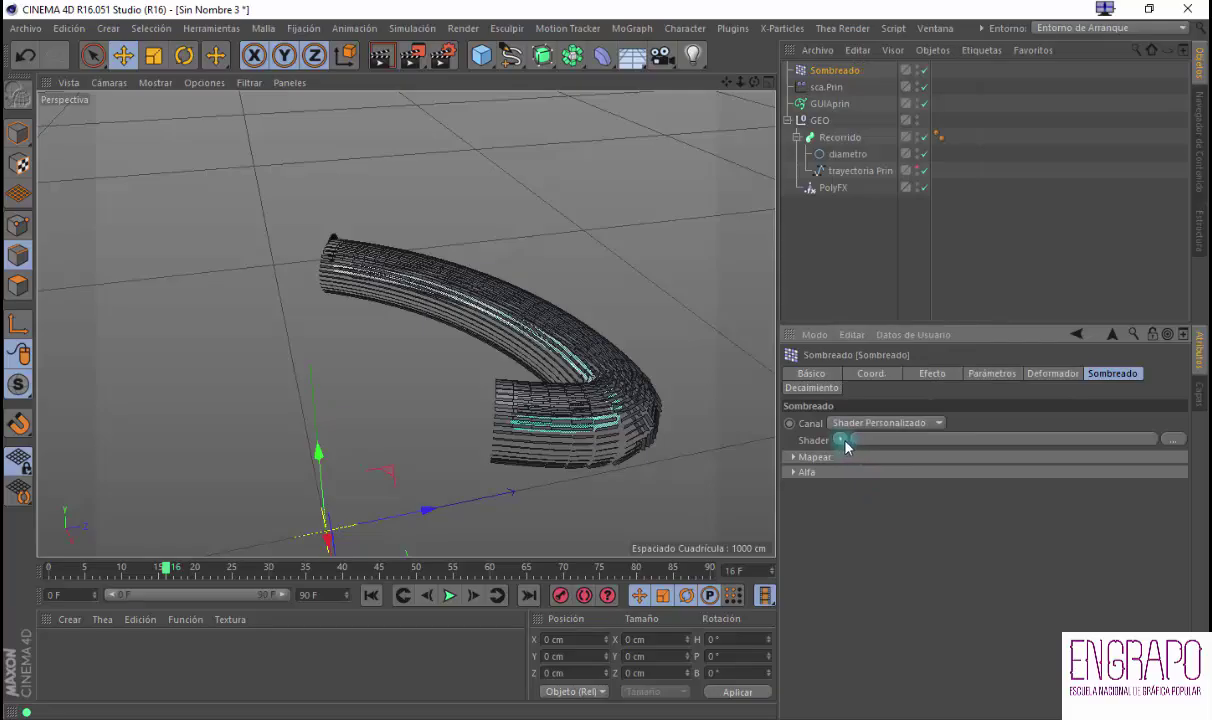
left_click(839, 441)
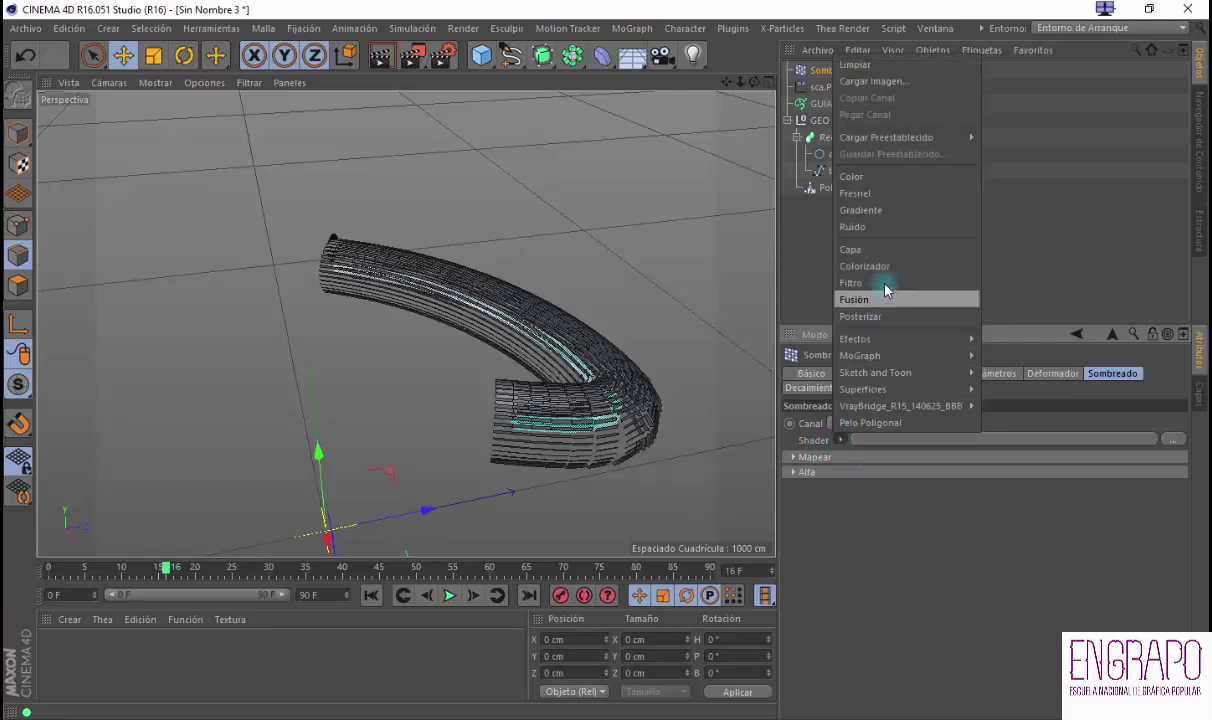
left_click(858, 226)
left_click_drag(643, 355, 752, 322, "alt")
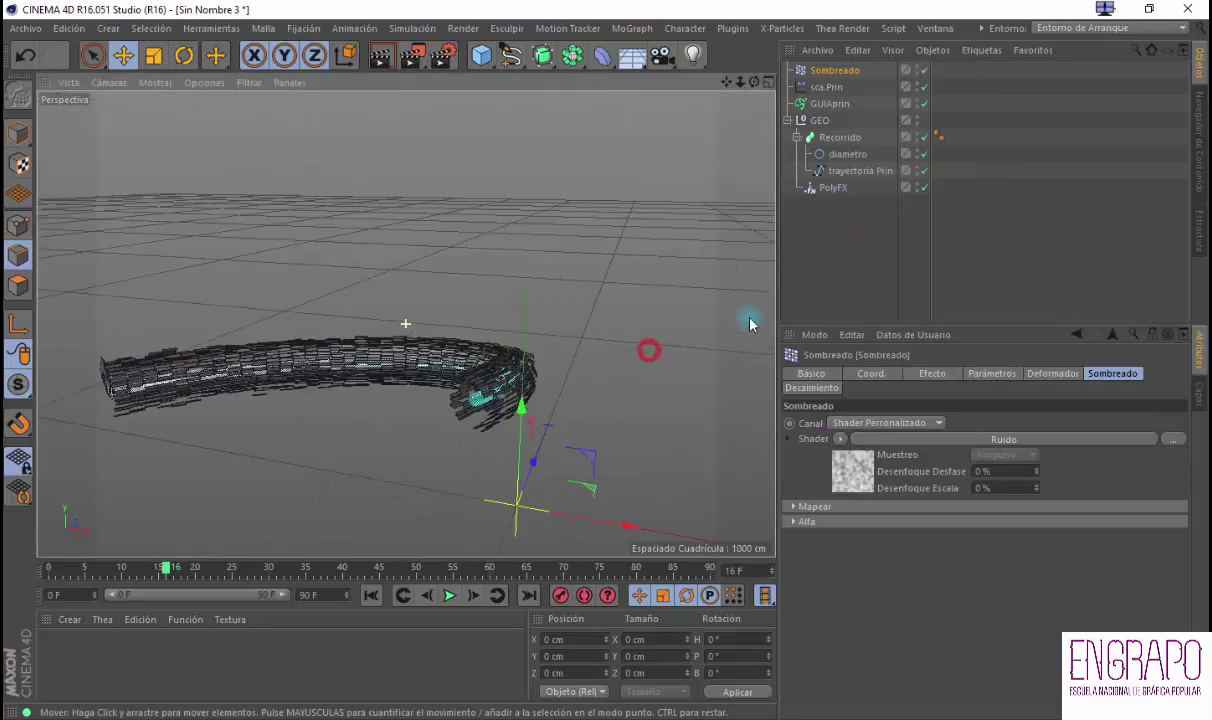
right_click_drag(344, 392, 403, 355, "alt")
left_click_drag(513, 346, 398, 330, "alt")
left_click(108, 28)
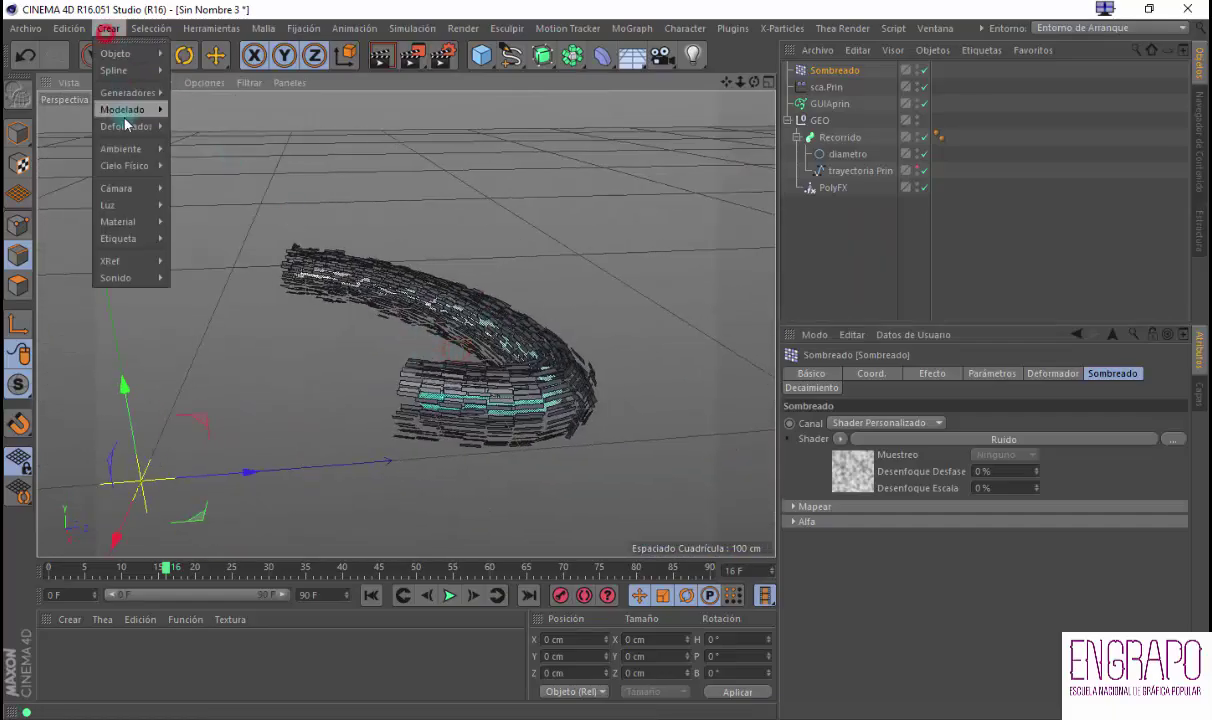
mouse_move(127, 126)
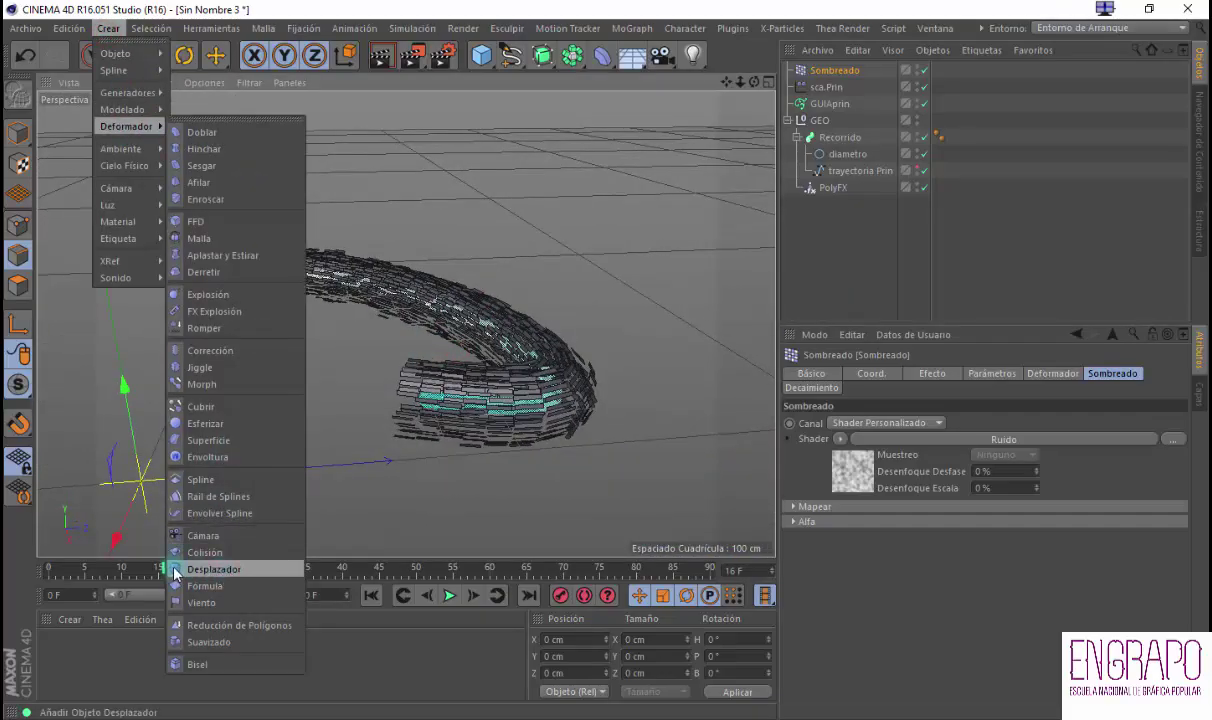
left_click(844, 229)
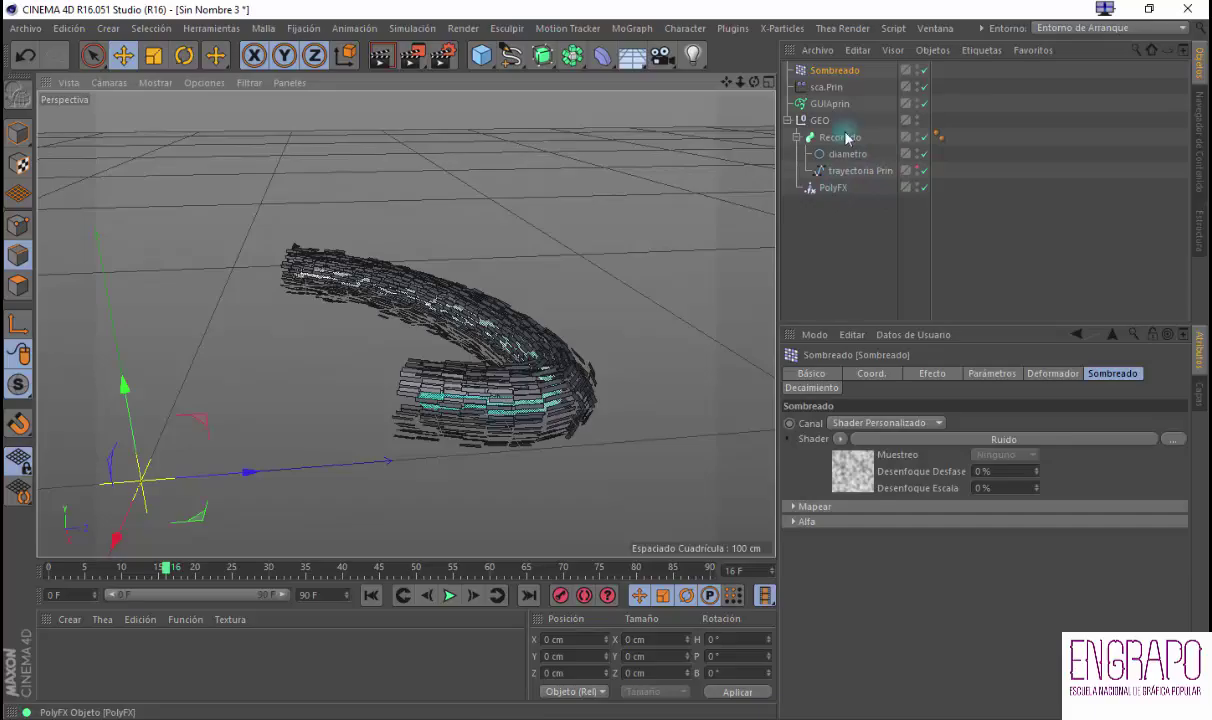
Review the effectors assigned to the PolyFX object and examine the tube from another angle
left_click(826, 188)
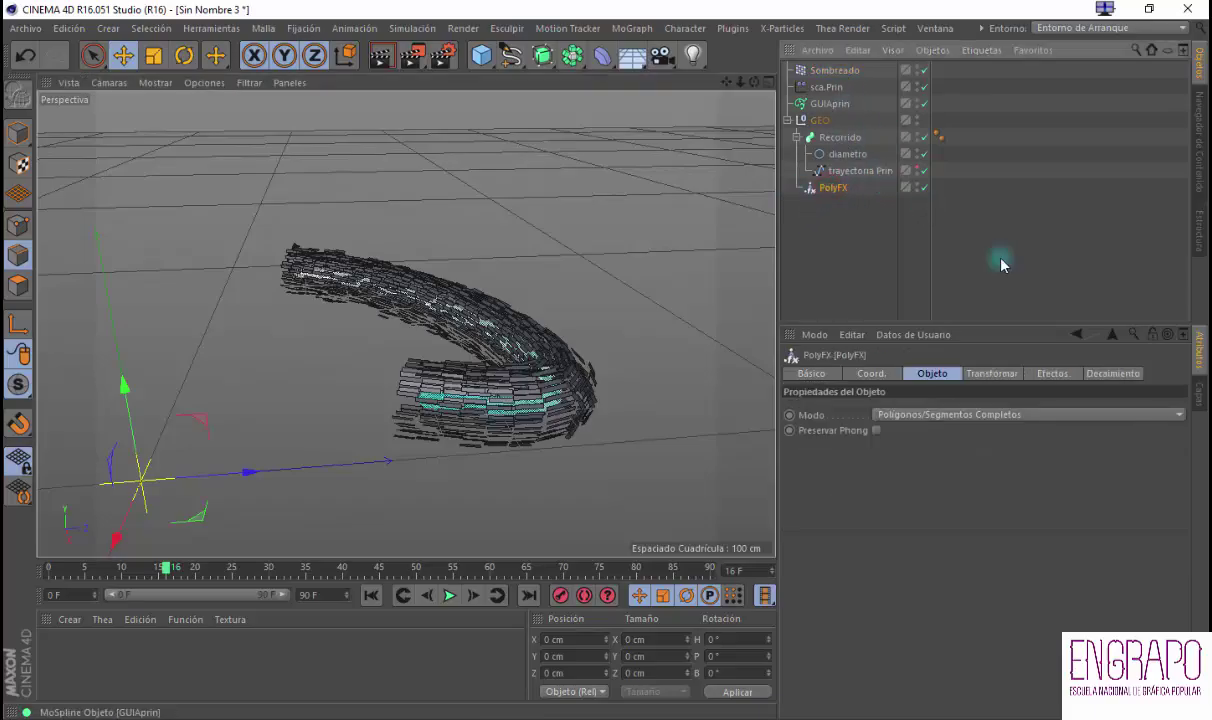
left_click(1050, 373)
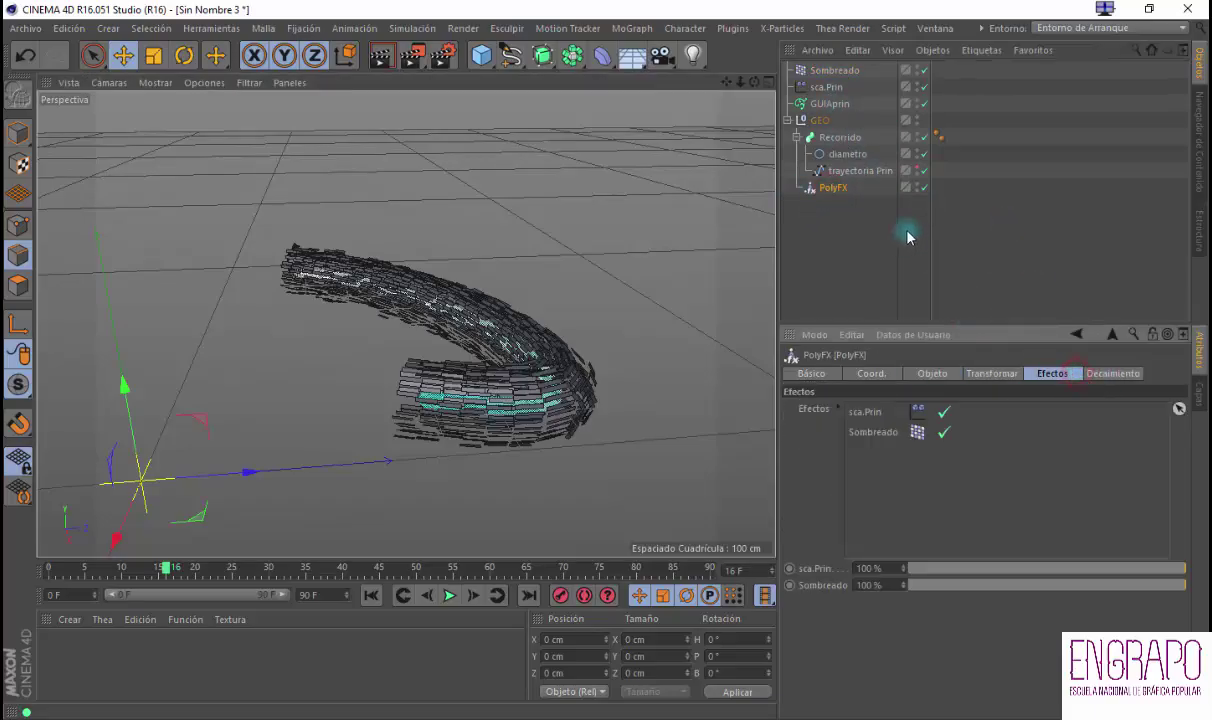
left_click(835, 72)
left_click_drag(582, 262, 684, 335, "alt")
Set the Velocidad de la Animación of the Sombreado effector's Ruido shader to 1
left_click(840, 72)
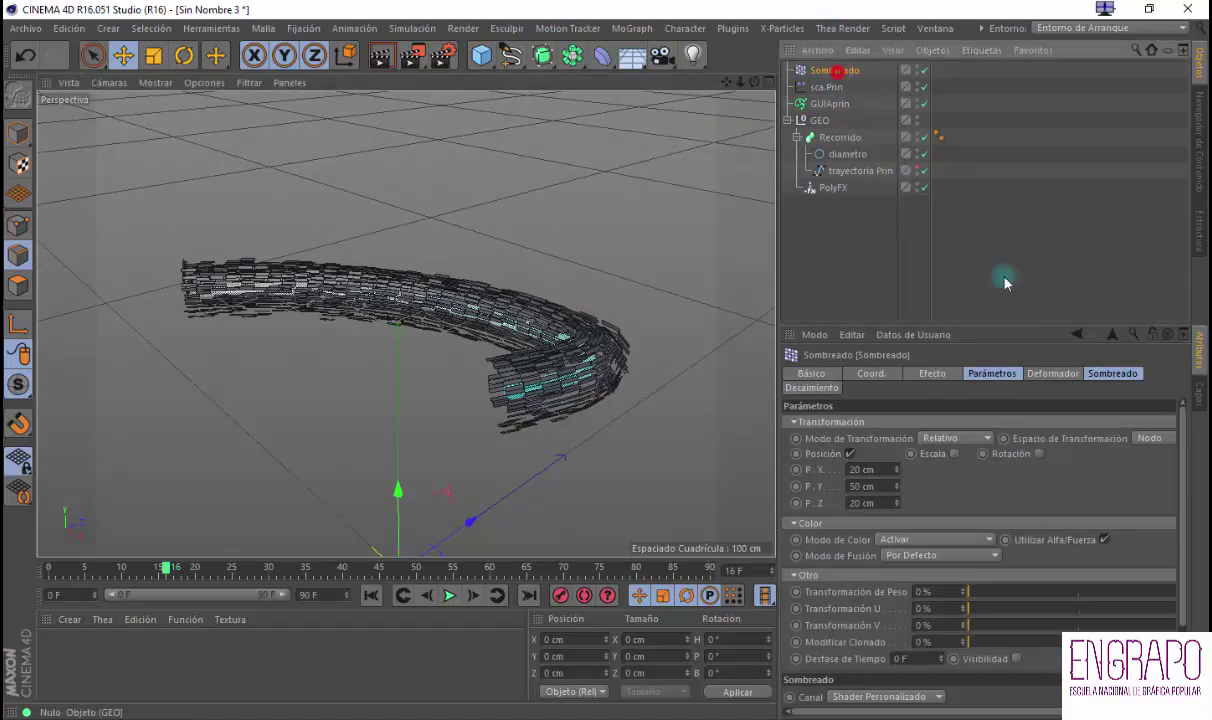
left_click(1105, 375)
left_click(862, 481)
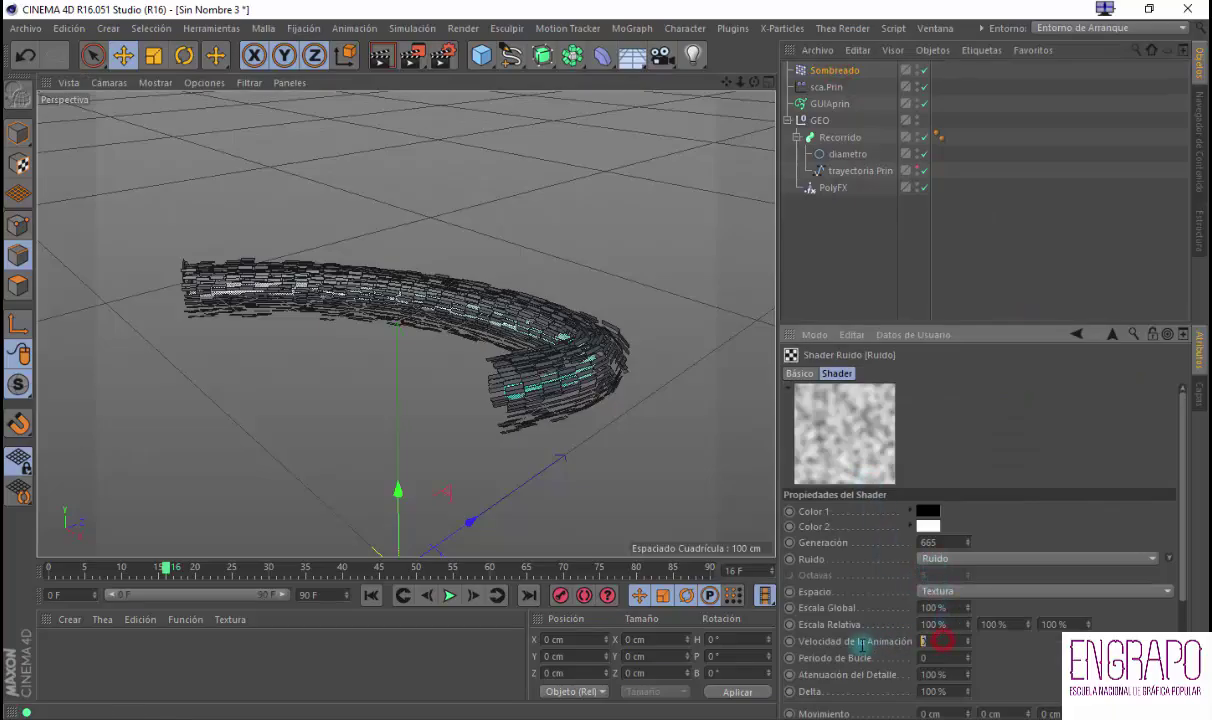
type("1")
key("Return")
Play the animation from the start to frame 36 and examine the noisy displacement along the growing tube
left_click(370, 595)
left_click(448, 595)
left_click(448, 595)
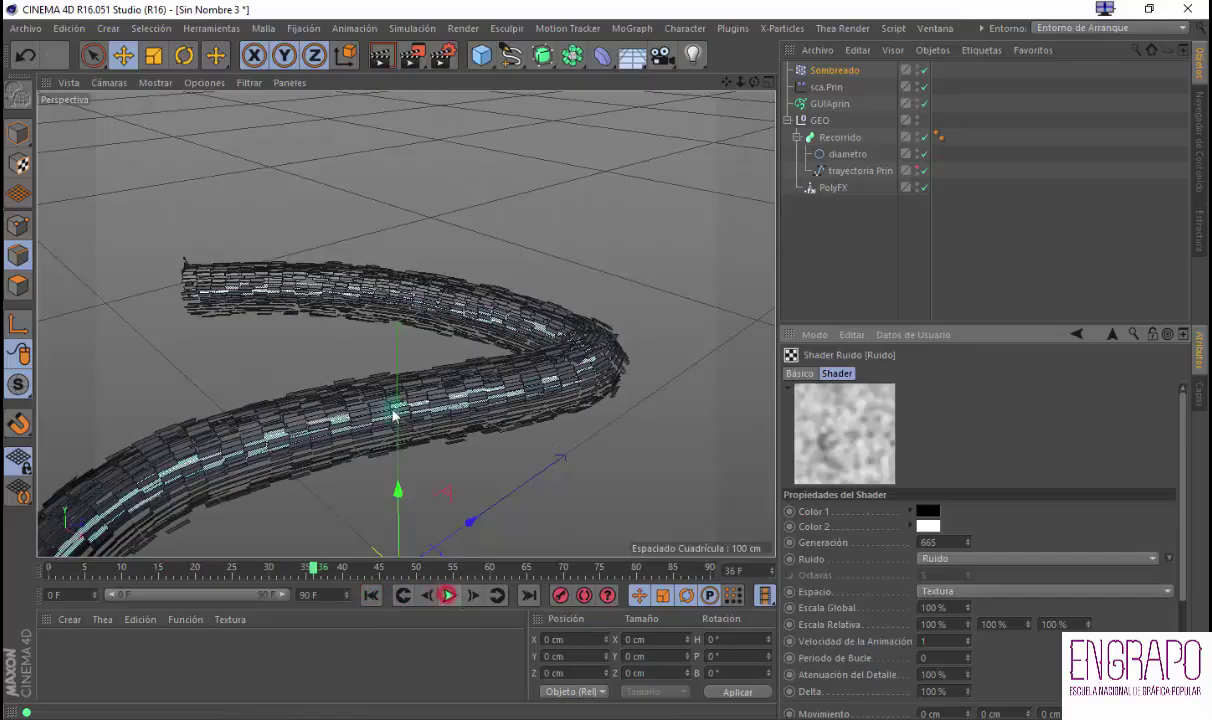
left_click_drag(355, 388, 517, 342, "alt")
right_click_drag(516, 344, 456, 433, "alt")
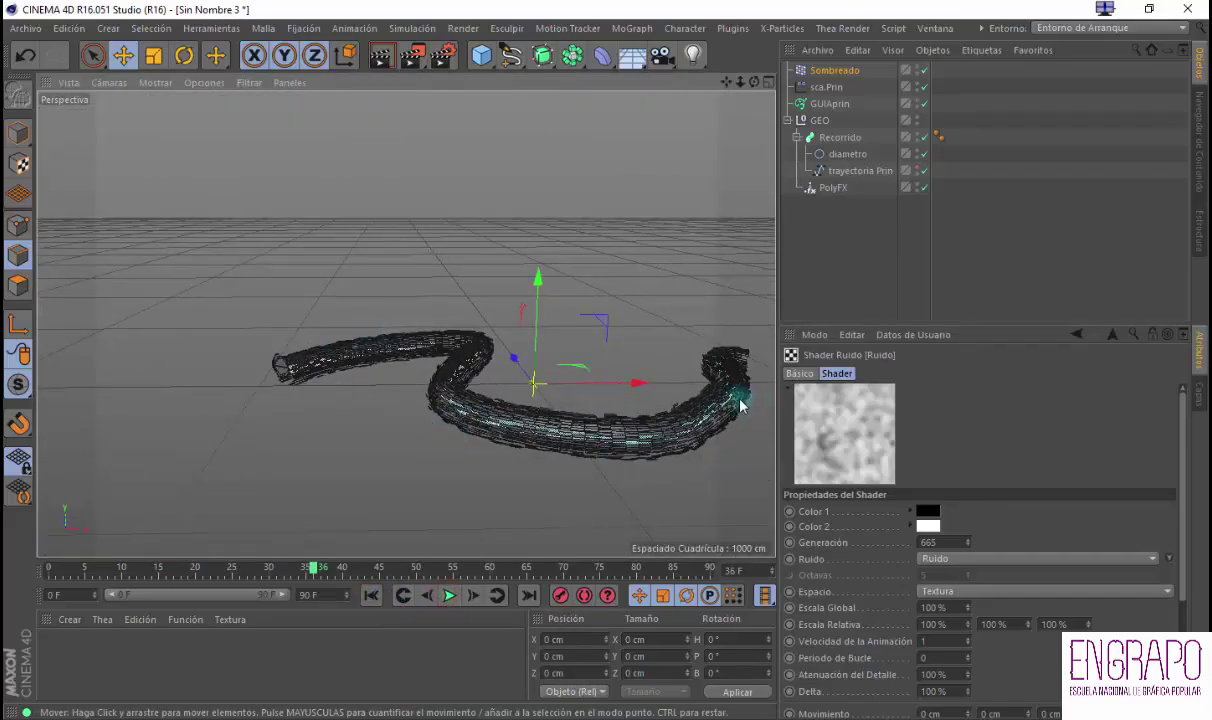
left_click_drag(740, 403, 440, 378, "alt")
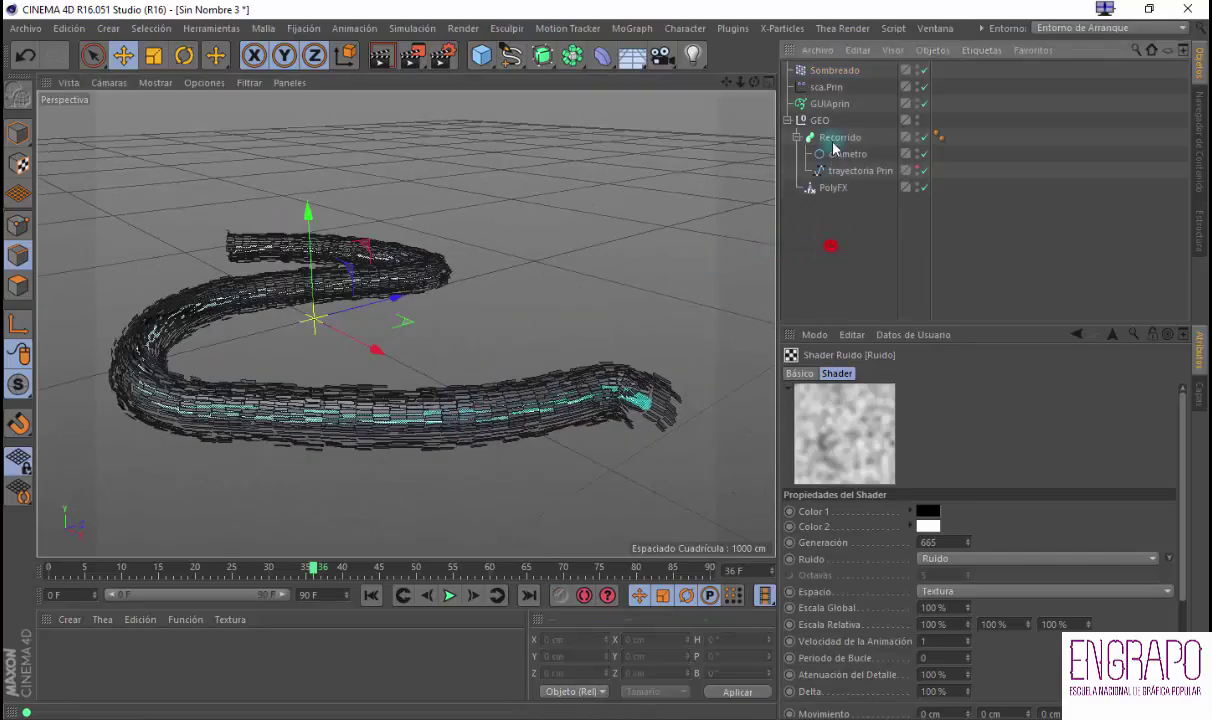
Set the Sombreado effector's Decaimiento Forma to Origen
left_click(830, 70)
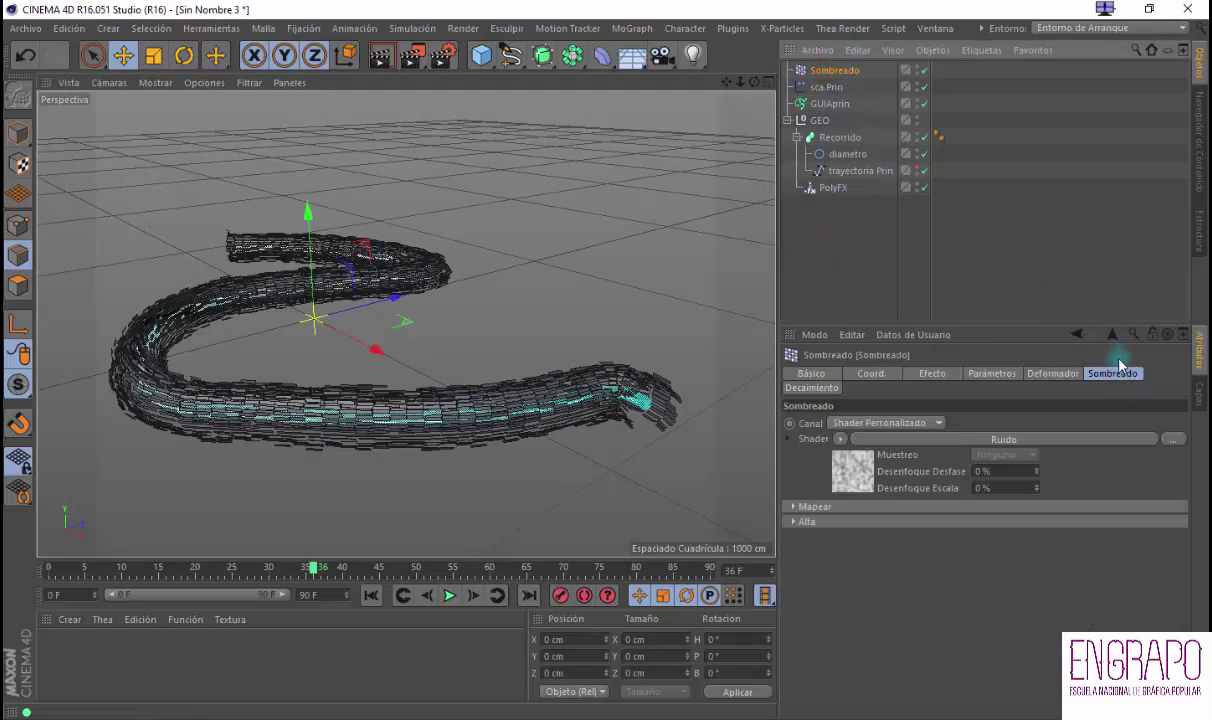
left_click(830, 389)
left_click(885, 424)
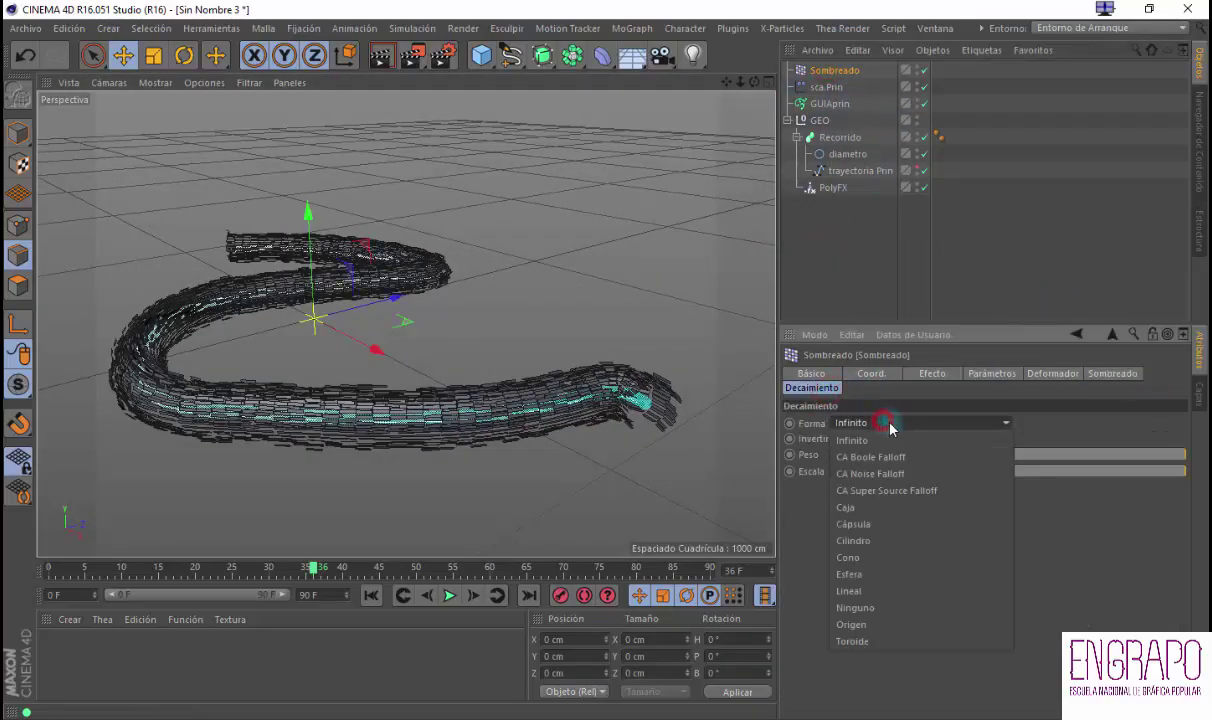
left_click(869, 625)
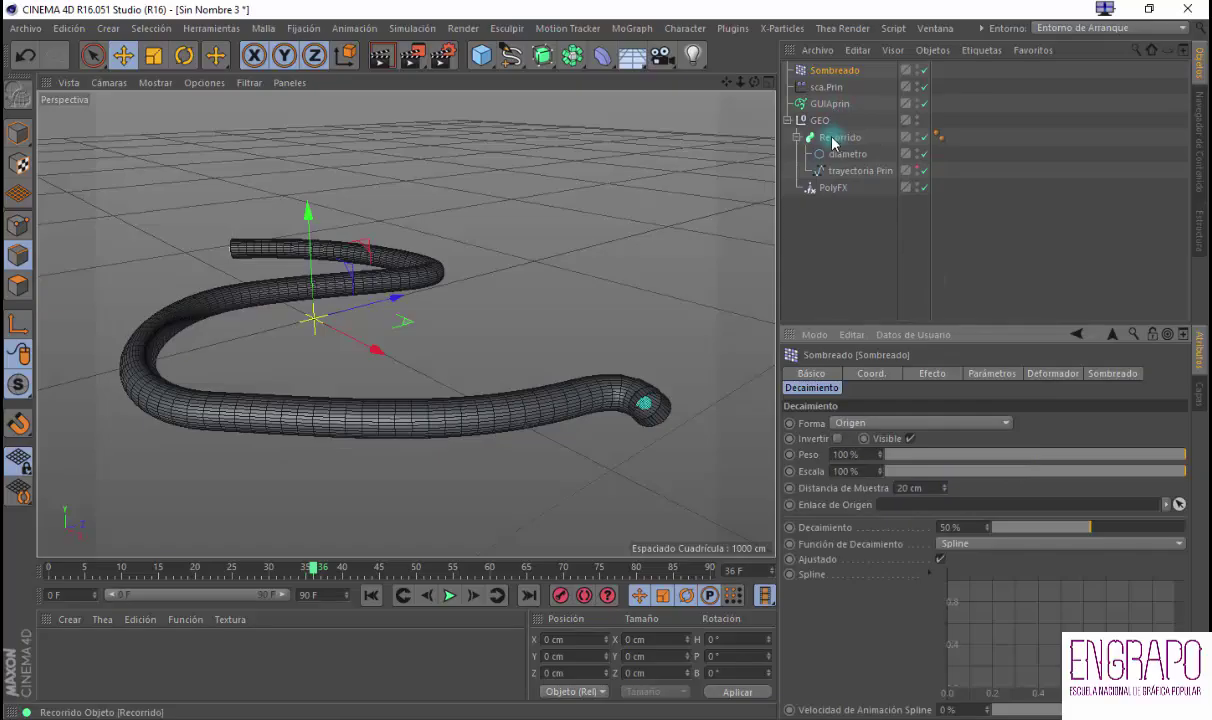
Link GUIAprin as the Sombreado falloff's Enlace de Origen and set its Distancia de Muestra to 34 cm
left_click(829, 104)
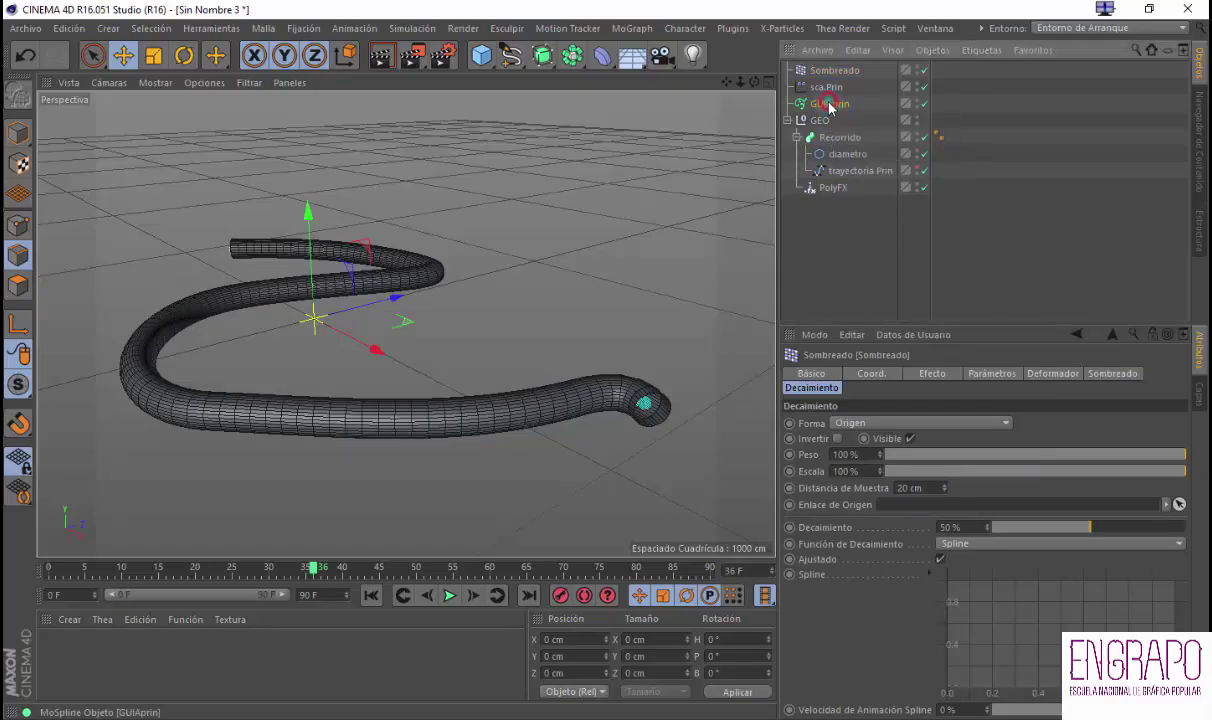
left_click_drag(913, 515, 910, 509)
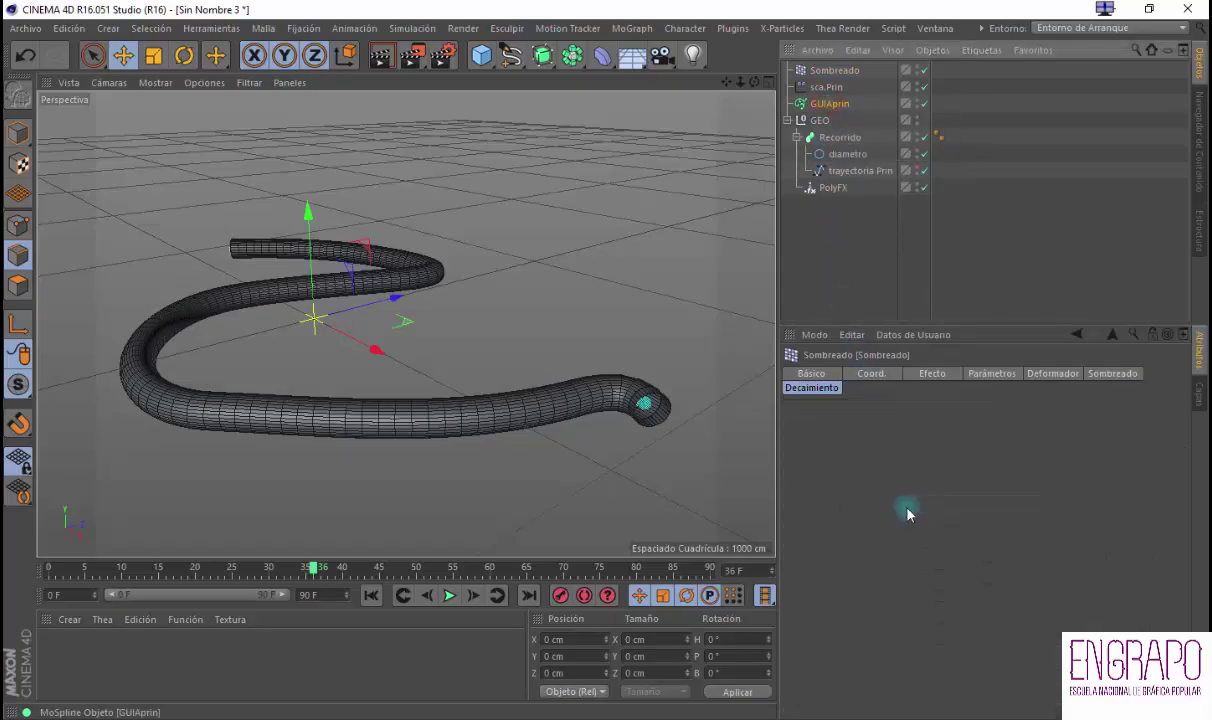
left_click_drag(309, 568, 564, 577)
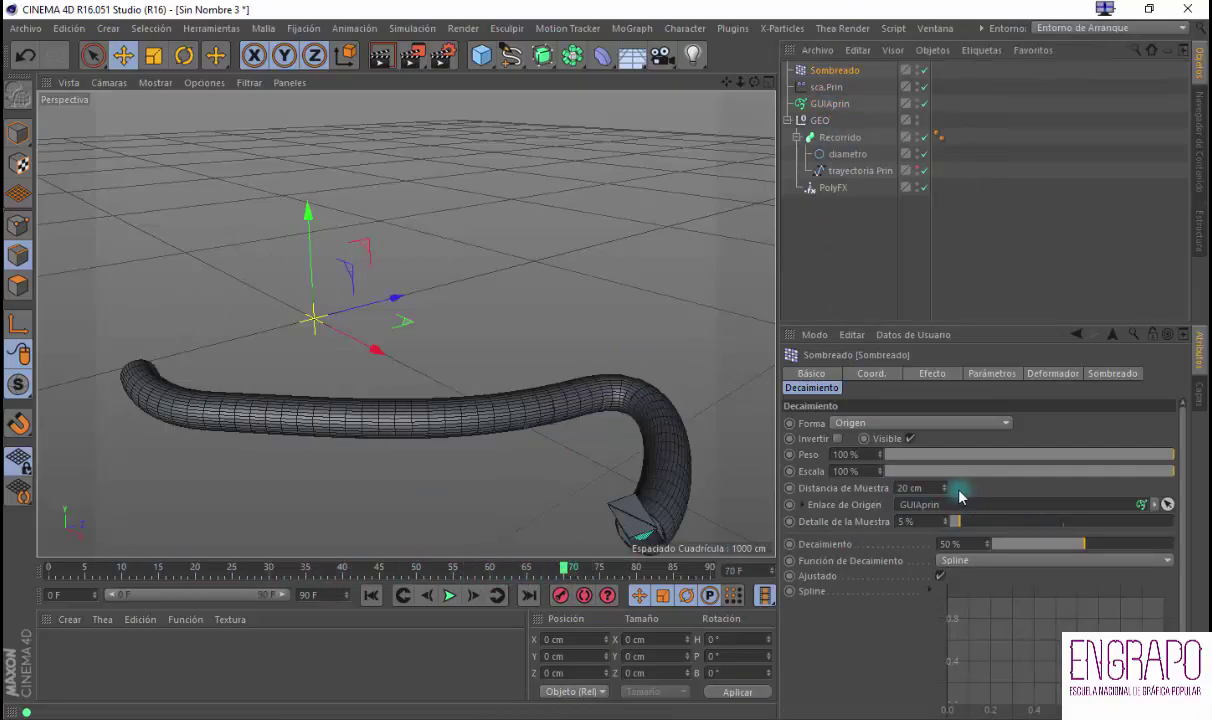
left_click(826, 87)
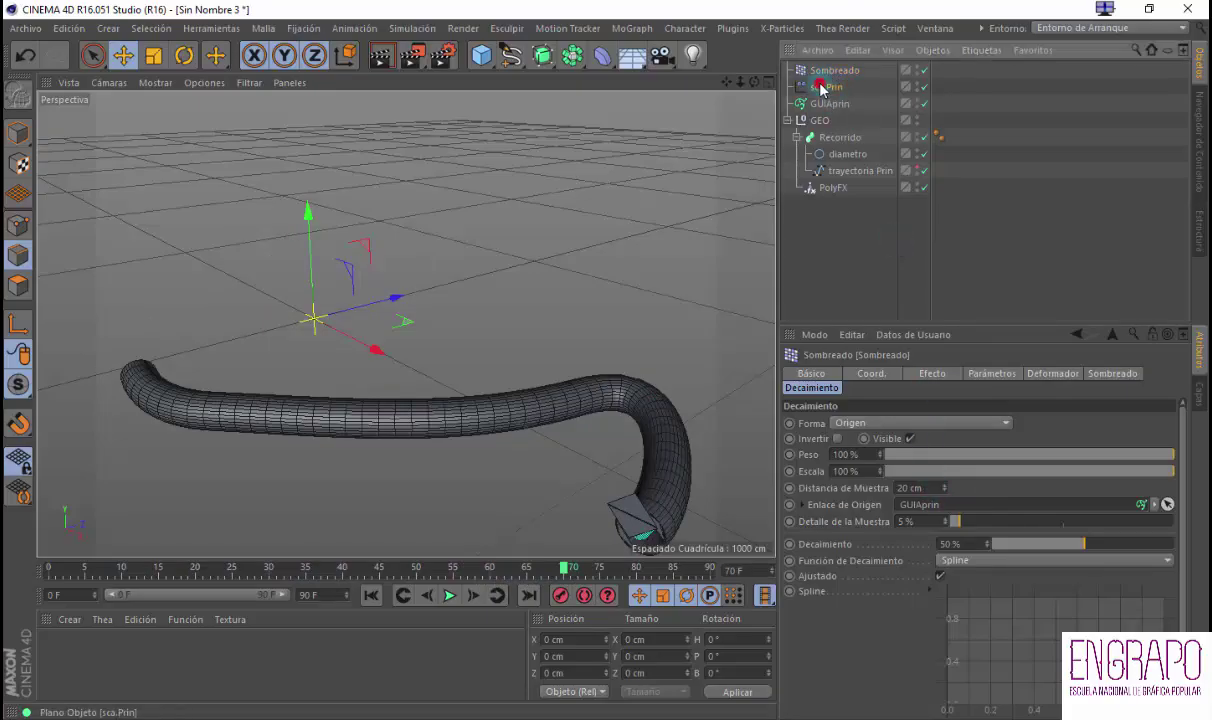
left_click(834, 71)
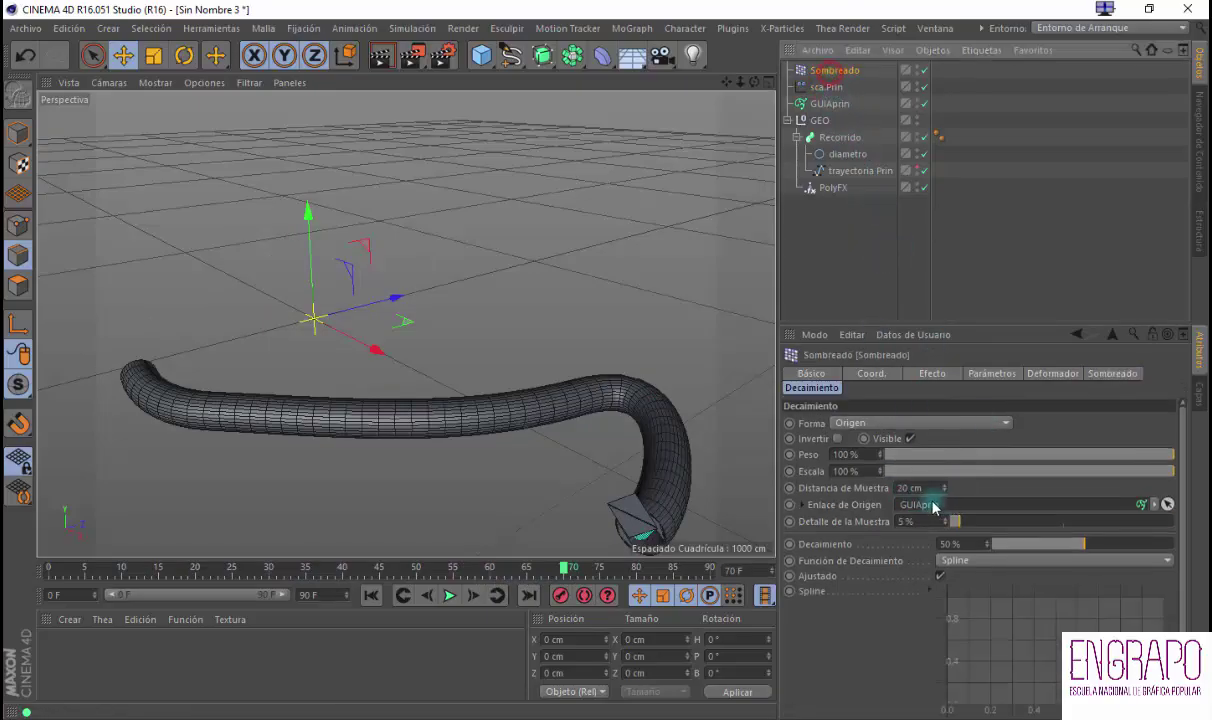
type("34")
key("Return")
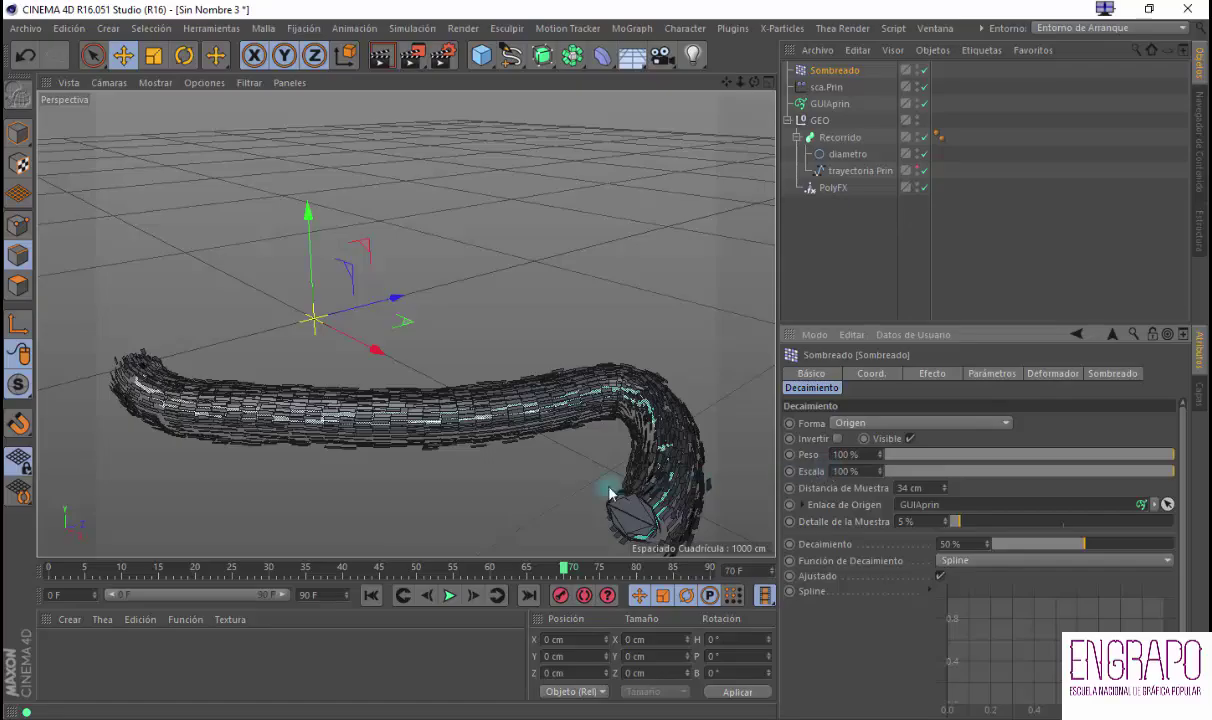
Set the Sombreado falloff's Detalle de la Muestra to 100 % and enable Invertir
left_click_drag(352, 570, 482, 570)
left_click_drag(988, 520, 1192, 515)
left_click(845, 70)
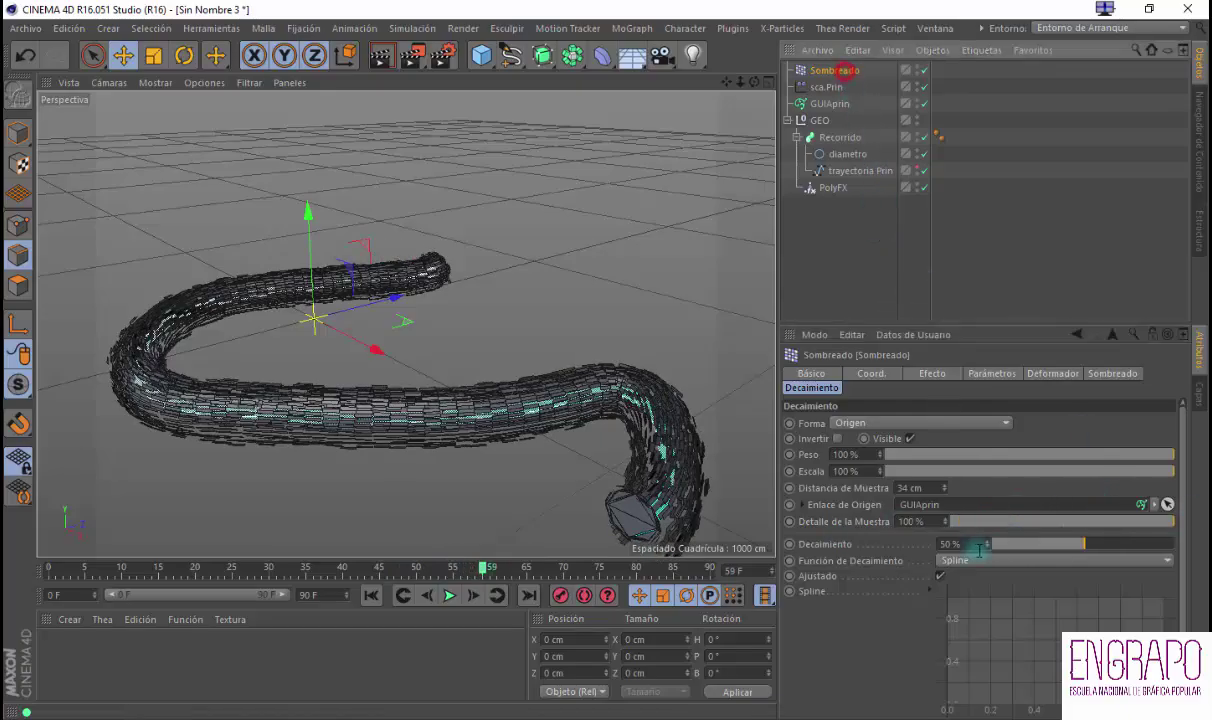
left_click(838, 439)
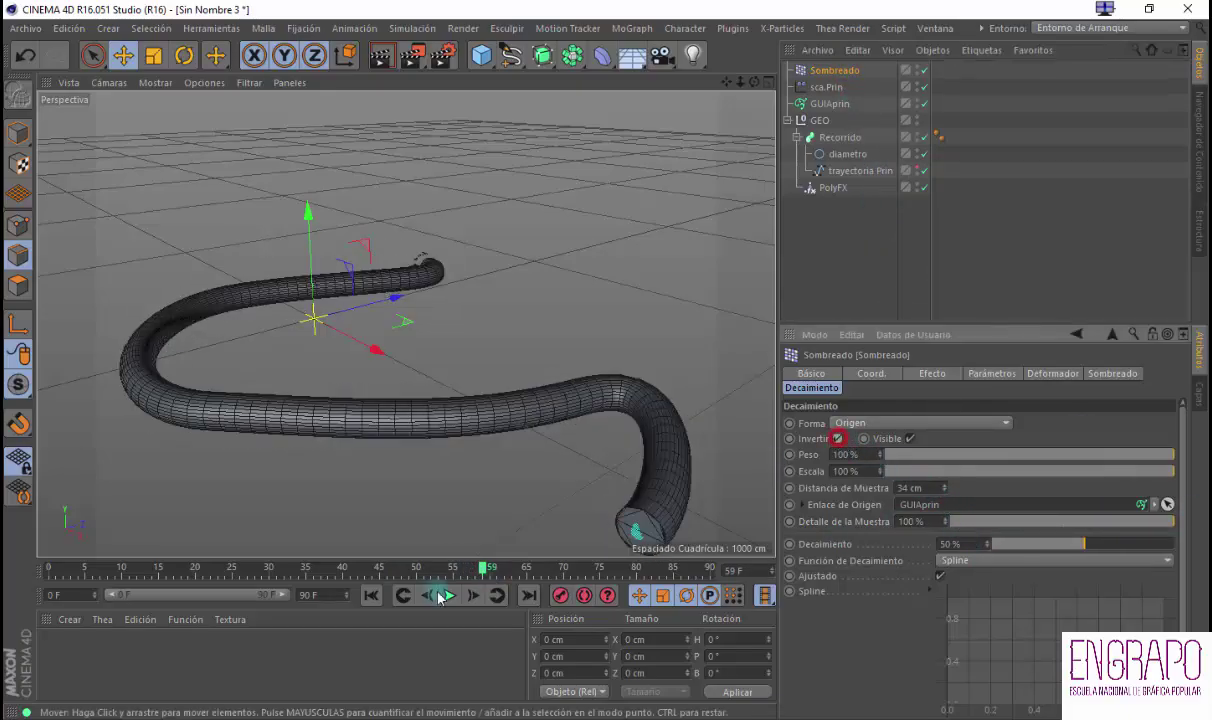
Examine the tube's growing tip up close at frame 13, comparing it with the Sombreado effector switched off and on
mouse_move(258, 566)
left_mouse_down()
mouse_move(110, 568)
mouse_move(166, 566)
left_mouse_up()
right_click_drag(398, 297, 331, 420, "alt")
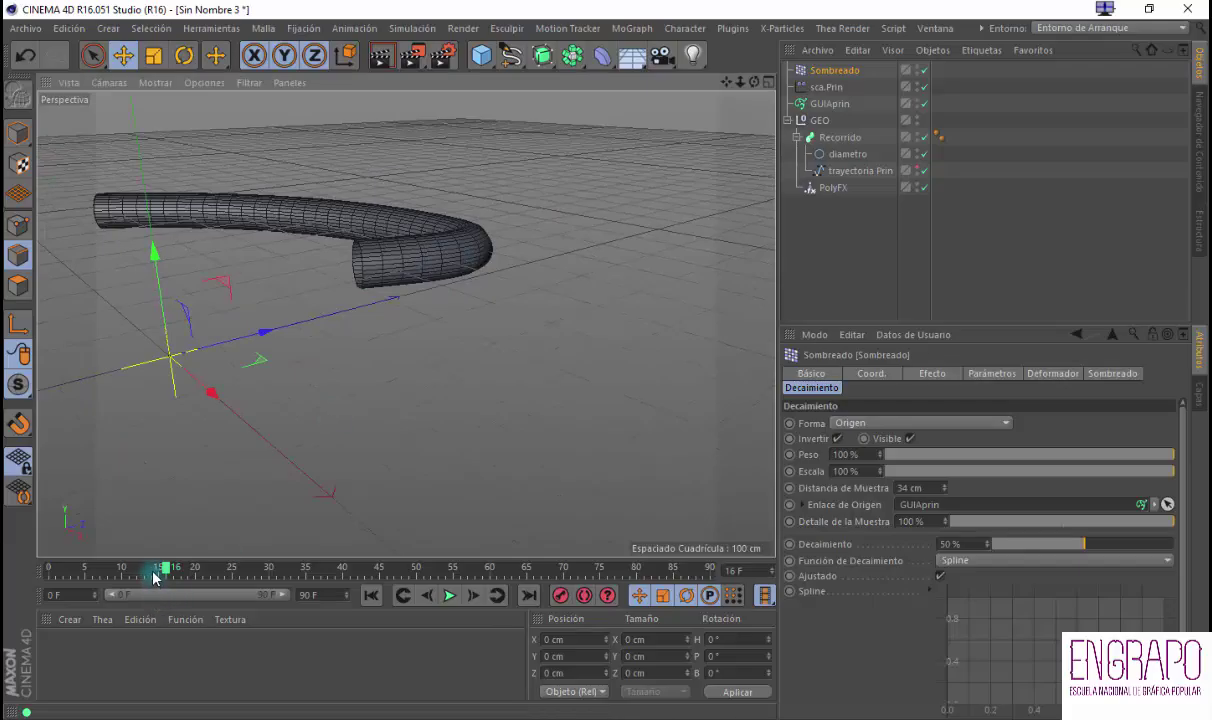
mouse_move(165, 567)
left_mouse_down()
mouse_move(122, 567)
mouse_move(147, 567)
left_mouse_up()
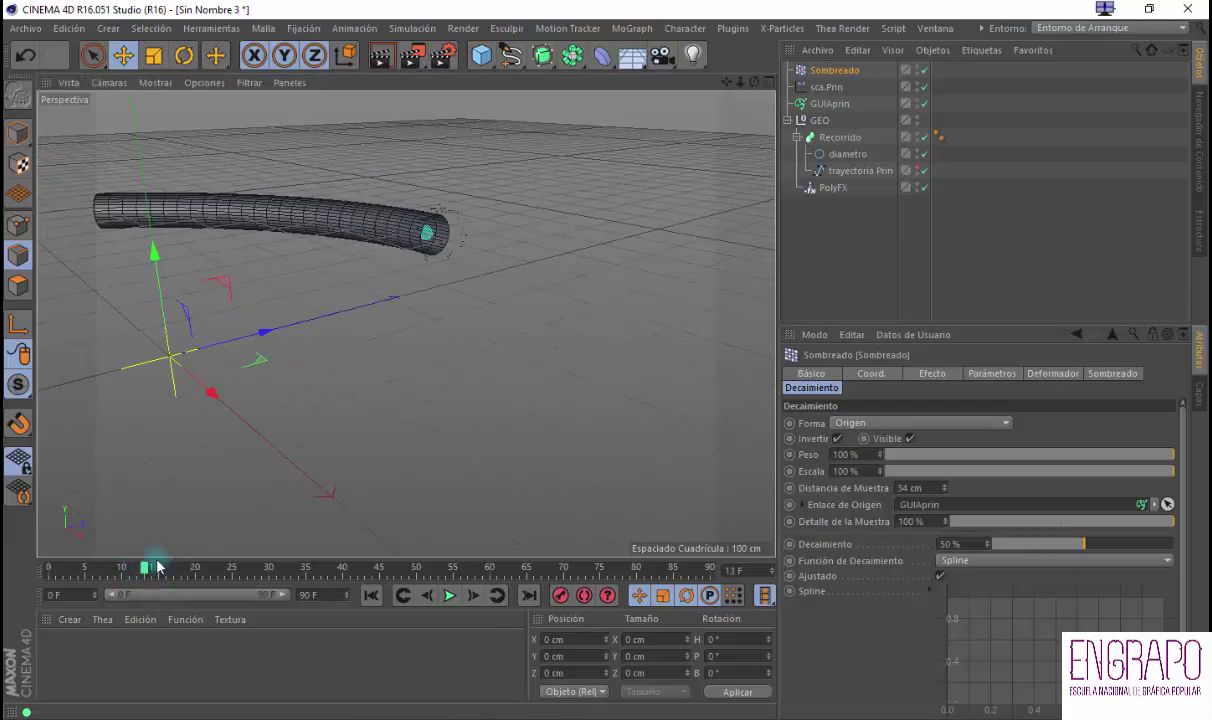
right_click_drag(500, 254, 434, 210, "alt")
left_click_drag(434, 210, 514, 222, "alt")
left_click(920, 69)
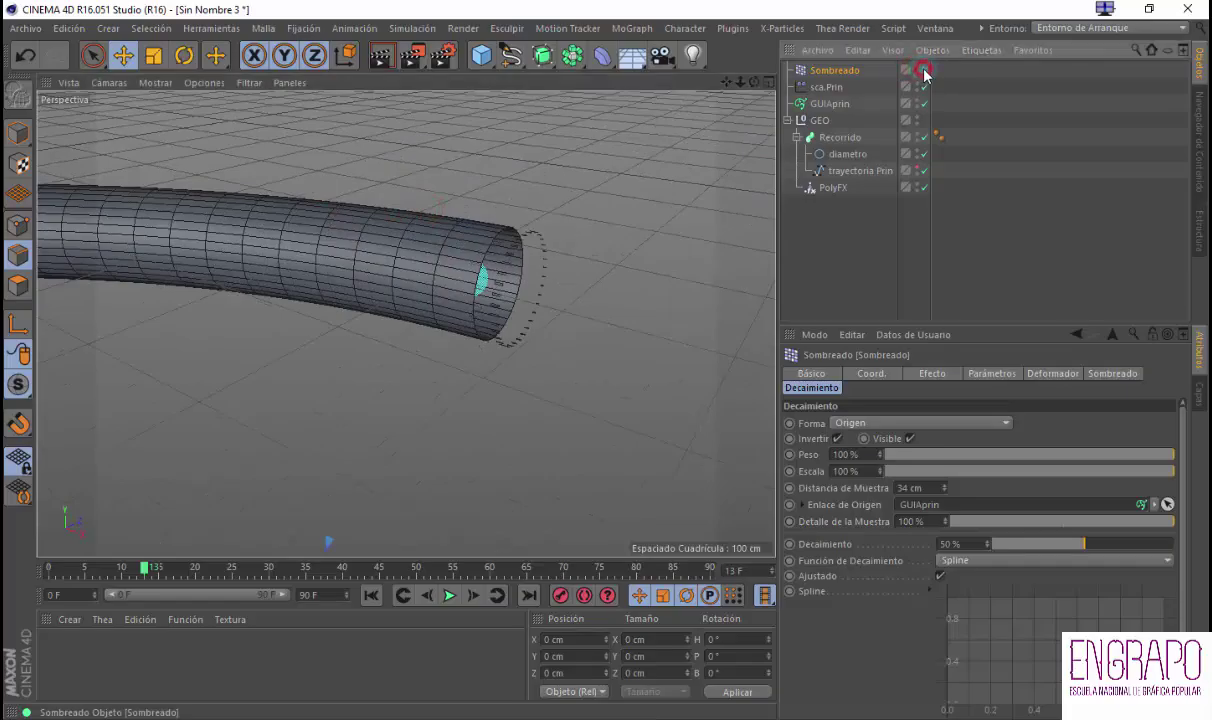
left_click(848, 74)
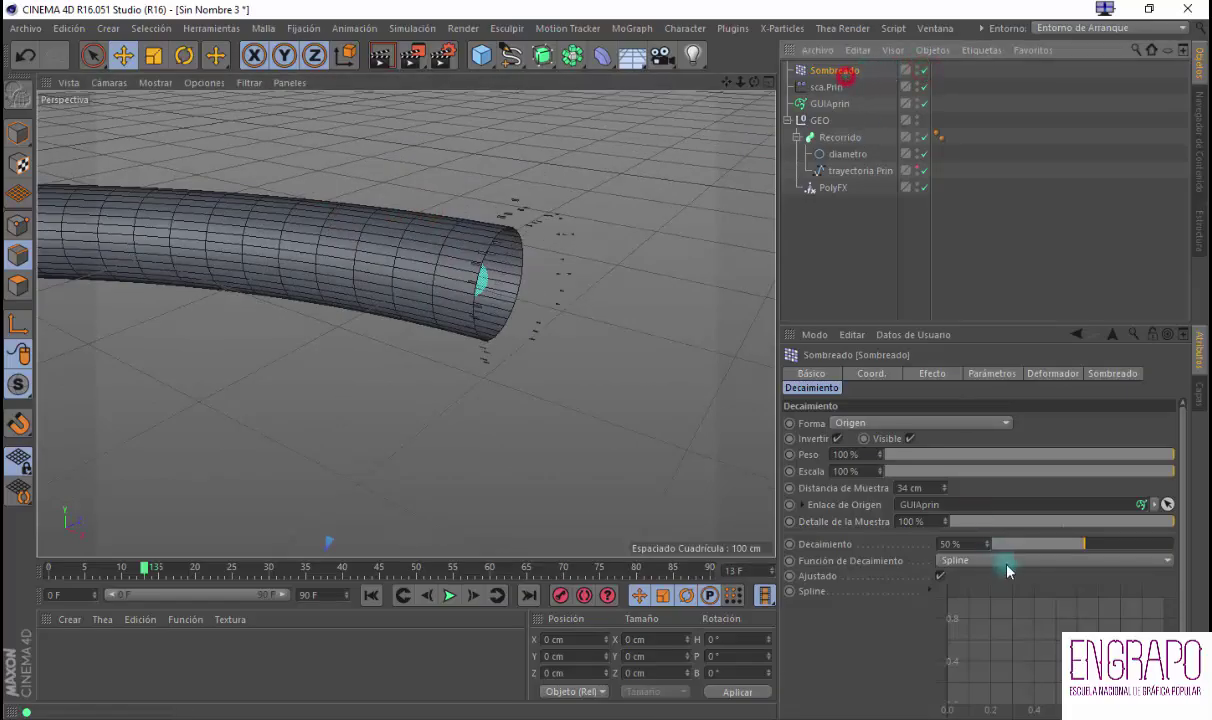
Set the Sombreado falloff's Detalle de la Muestra to 3 % and Distancia de Muestra to 36 cm
left_click(928, 488)
left_click_drag(1093, 527, 957, 522)
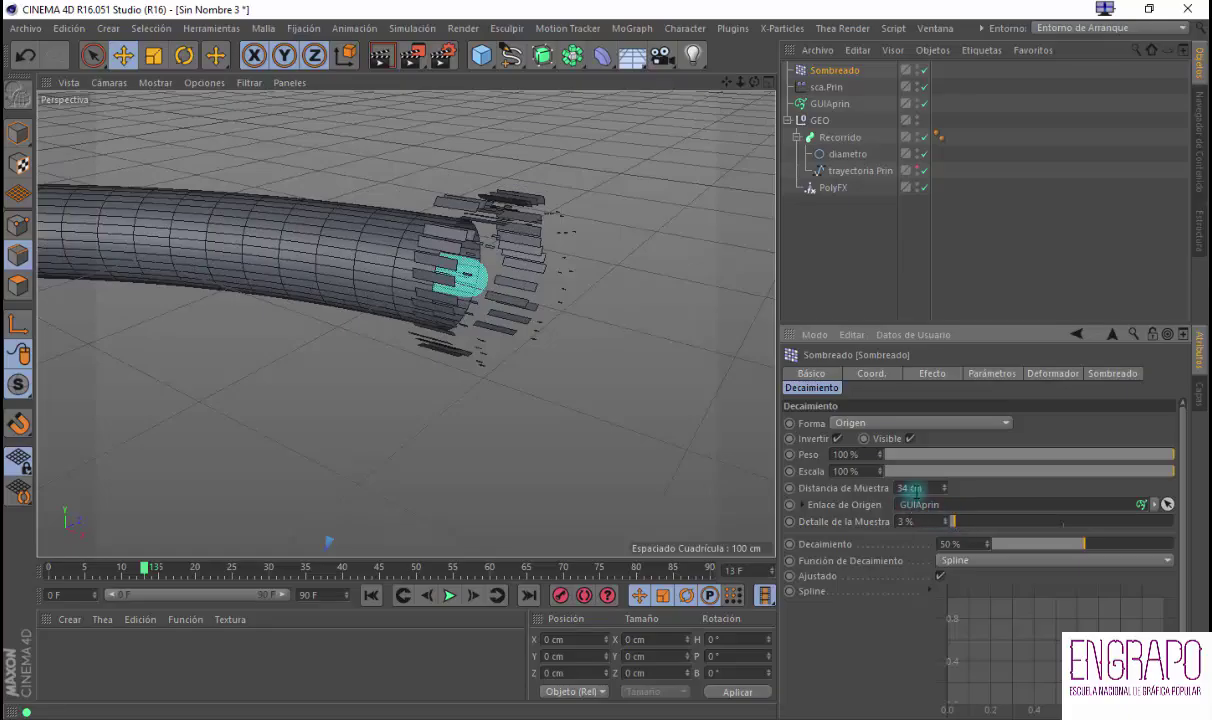
scroll(918, 489, "up", 3)
scroll(918, 489, "down", 6)
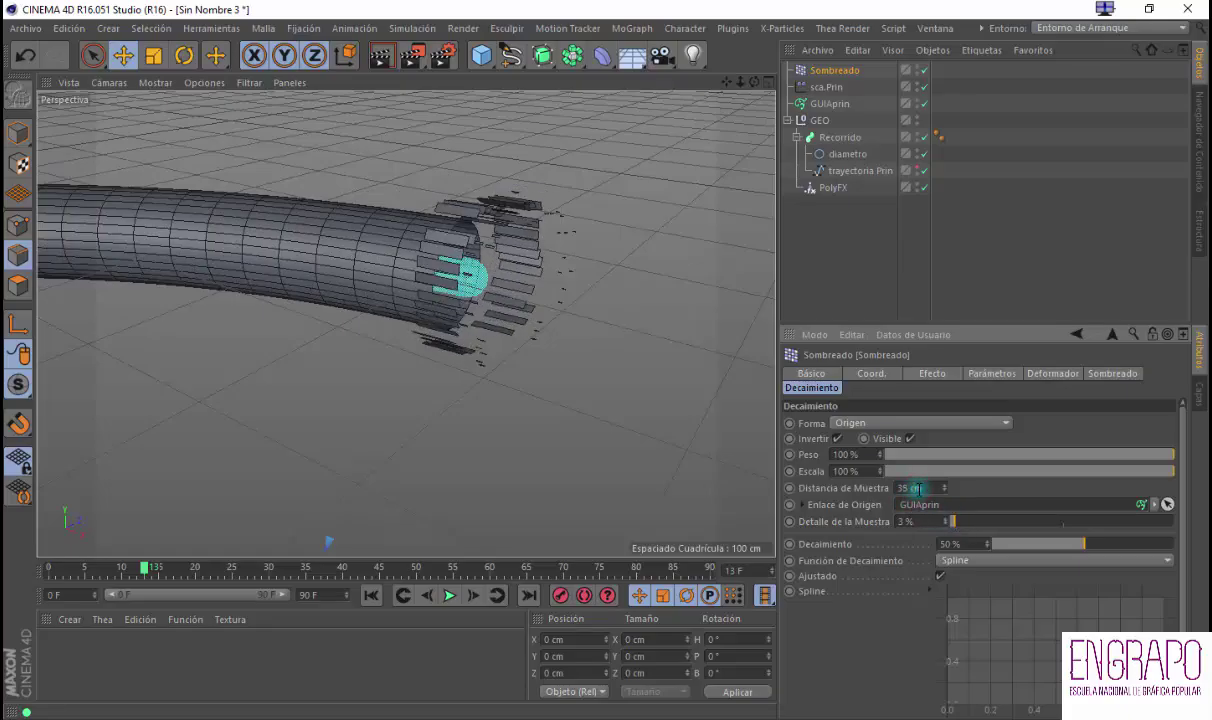
left_click_drag(917, 488, 917, 488)
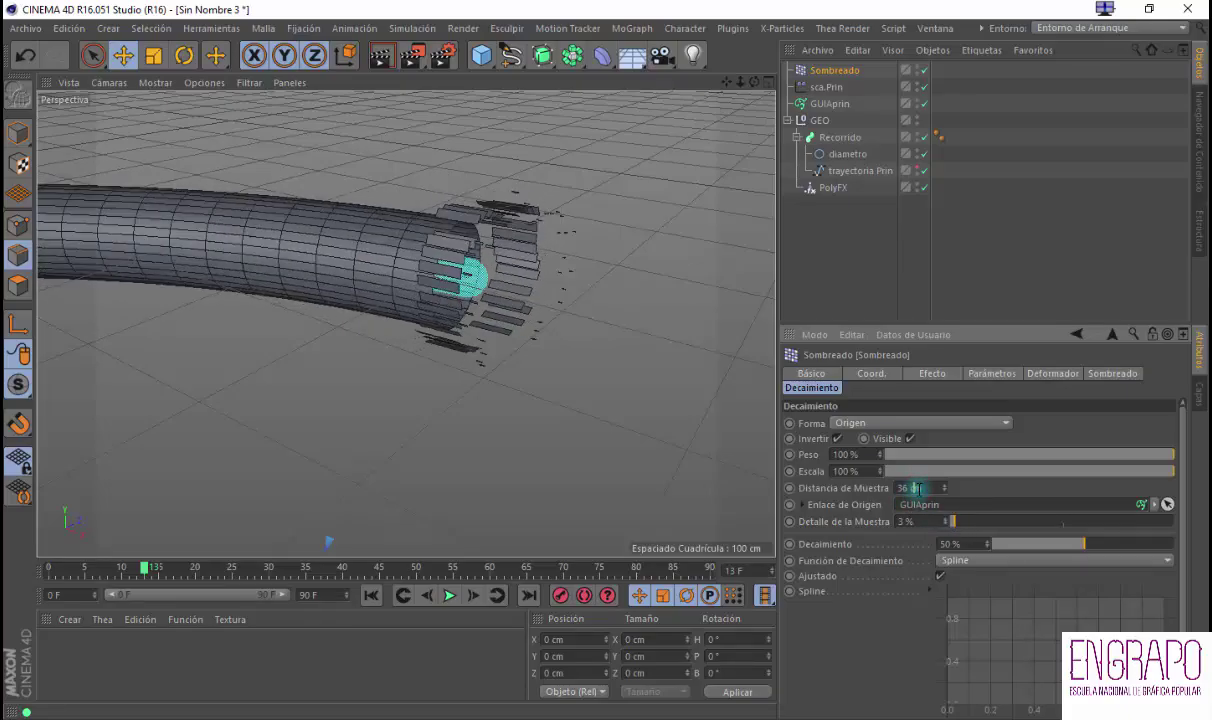
Try Cuadrado Inverso as the Sombreado falloff's Función de Decaimiento and examine the tube's tip up to frame 36 and back at frame 33
left_click(940, 561)
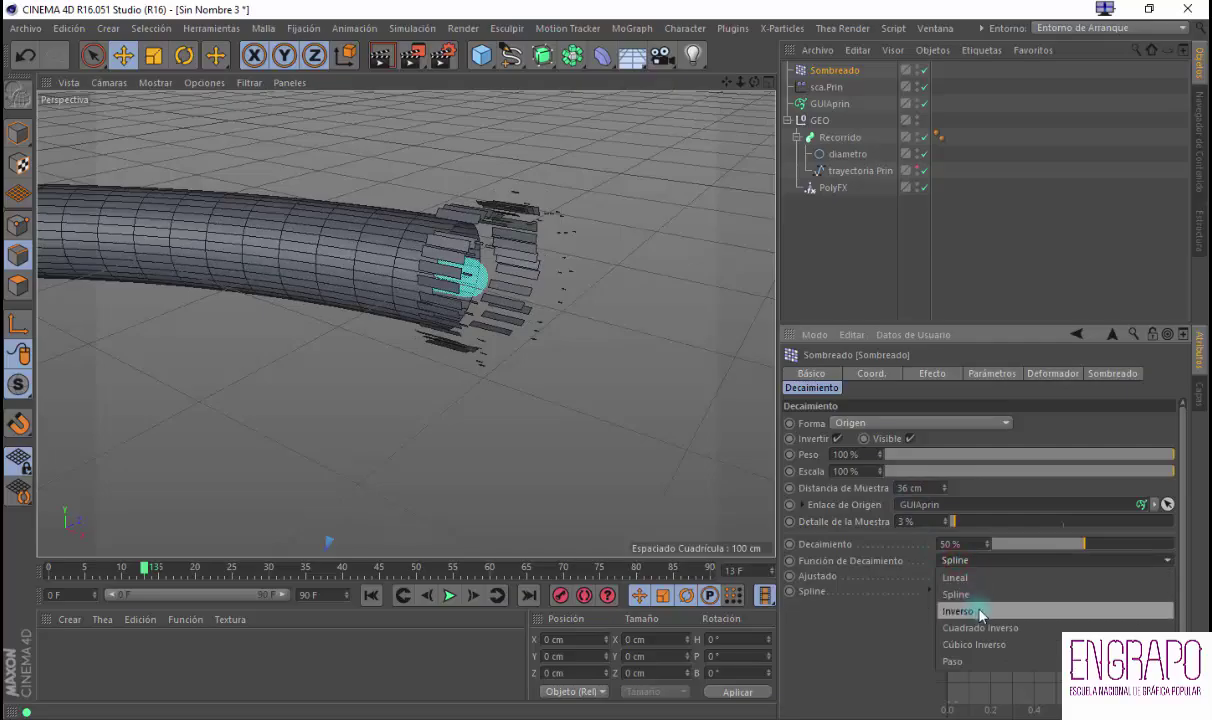
left_click(985, 626)
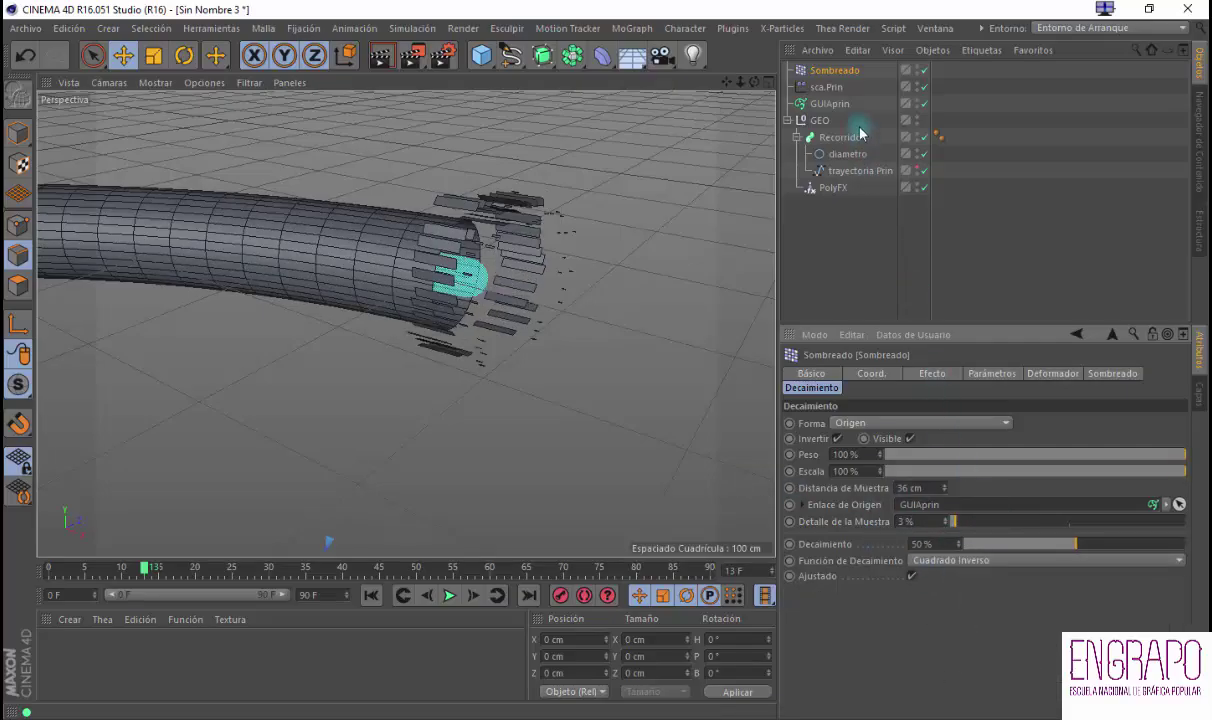
left_click_drag(145, 568, 107, 572)
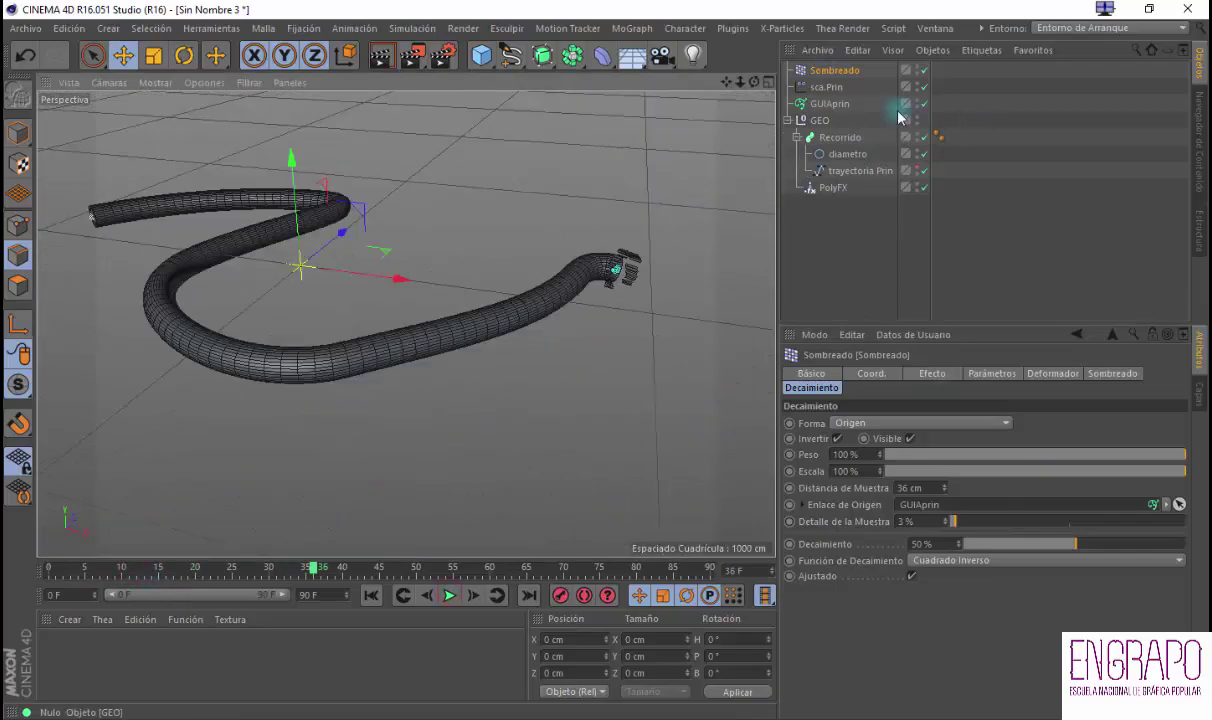
left_click(828, 88)
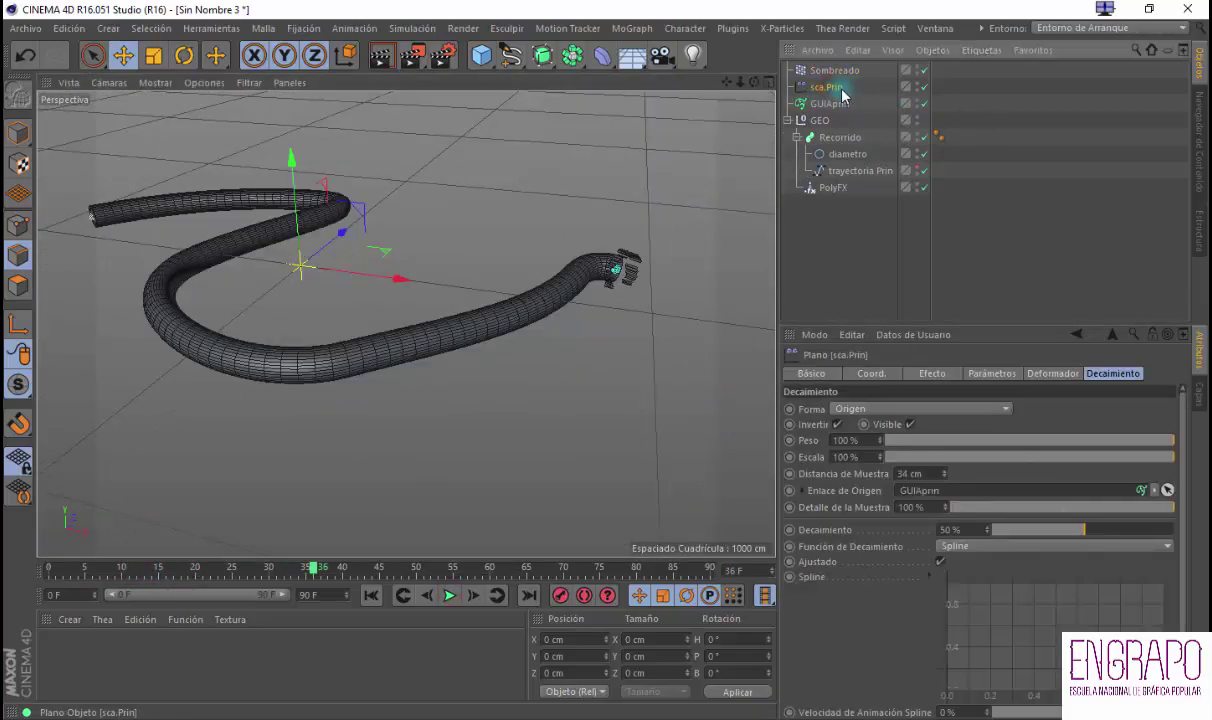
left_click(845, 72)
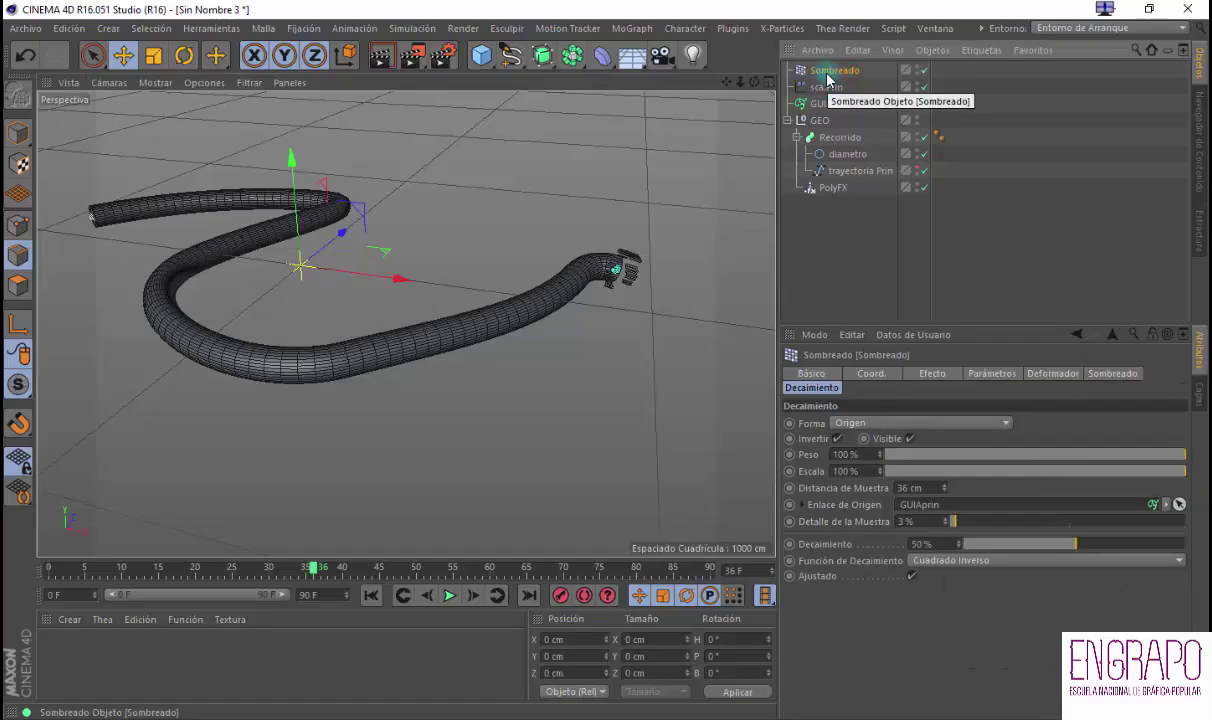
scroll(583, 282, "up", 3)
middle_click_drag(582, 281, 406, 325, "alt")
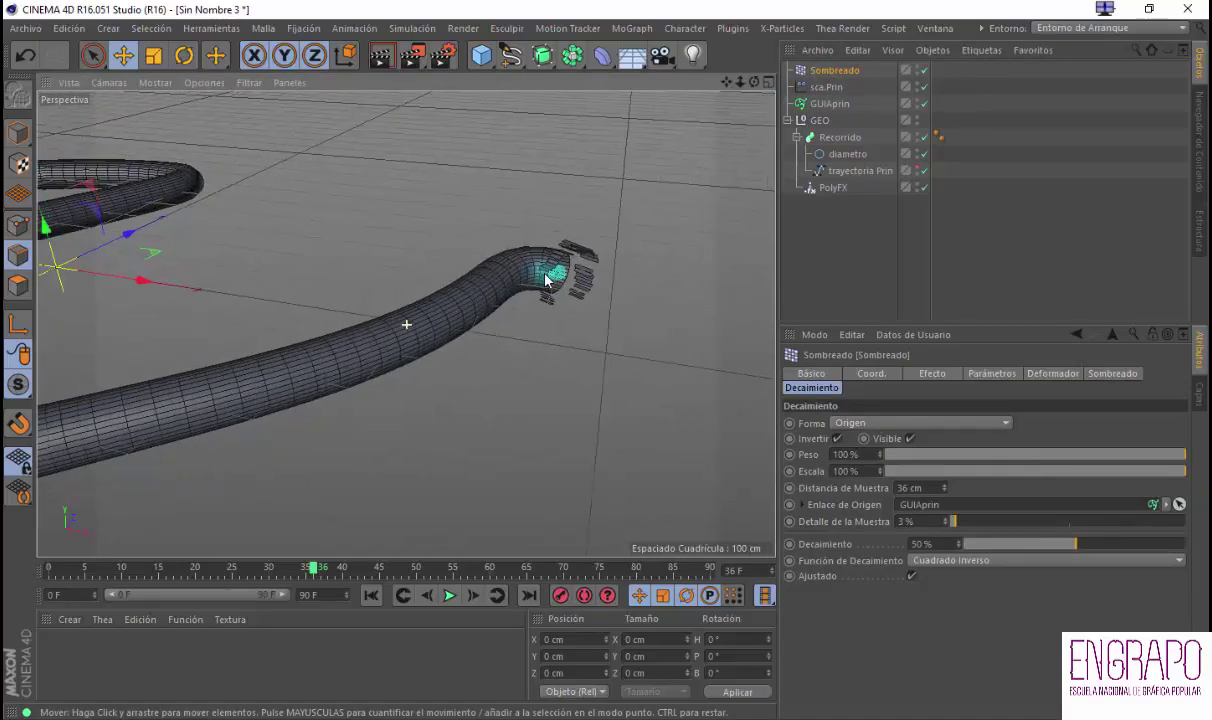
mouse_move(406, 325)
left_mouse_down("alt")
mouse_move(456, 292)
mouse_move(334, 262)
mouse_move(444, 255)
mouse_move(527, 299)
mouse_move(485, 329)
mouse_move(530, 300)
left_mouse_up("alt")
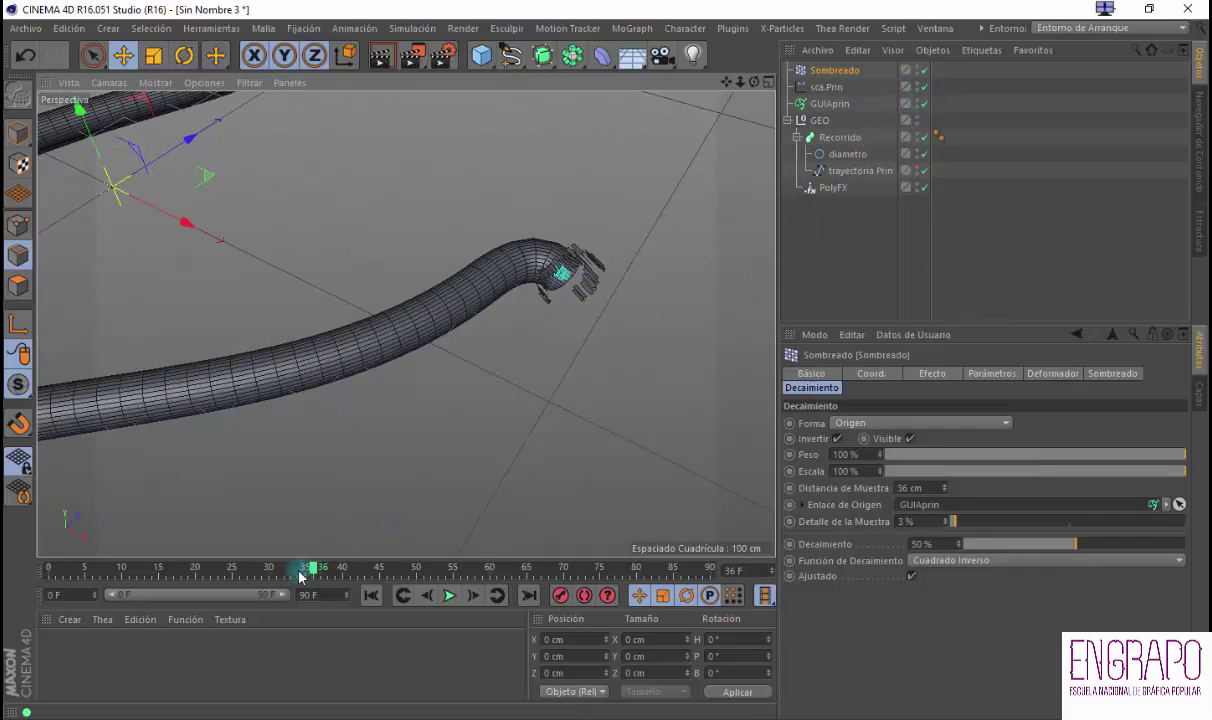
mouse_move(298, 567)
left_mouse_down()
mouse_move(240, 567)
mouse_move(300, 566)
left_mouse_up()
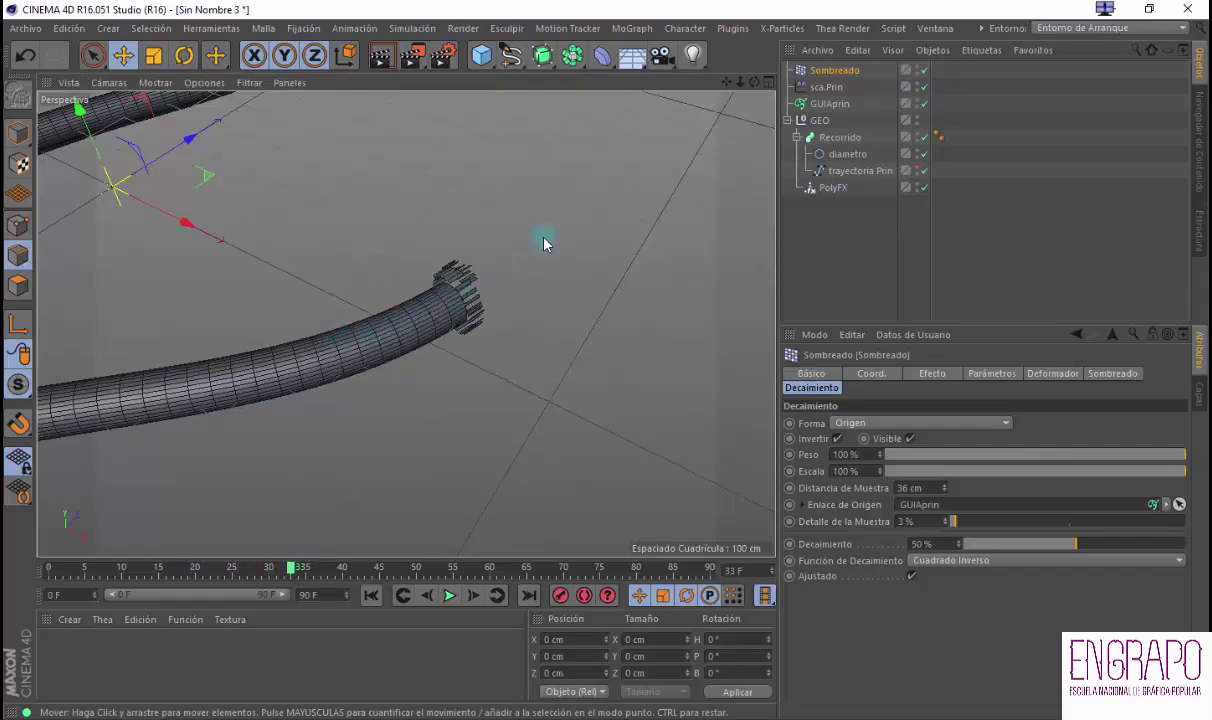
Set the Sombreado falloff's Detalle de la Muestra to 8 % and Decaimiento to 63 %, and check the tube at frame 39
left_click(829, 104)
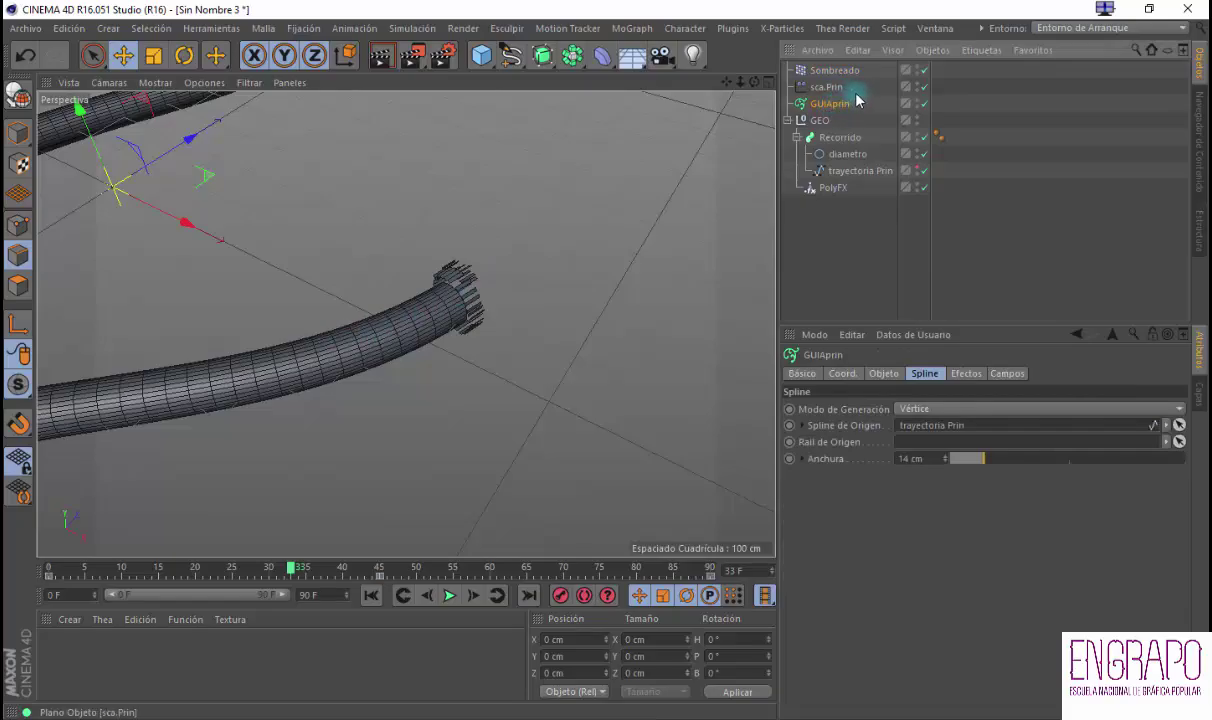
left_click(838, 73)
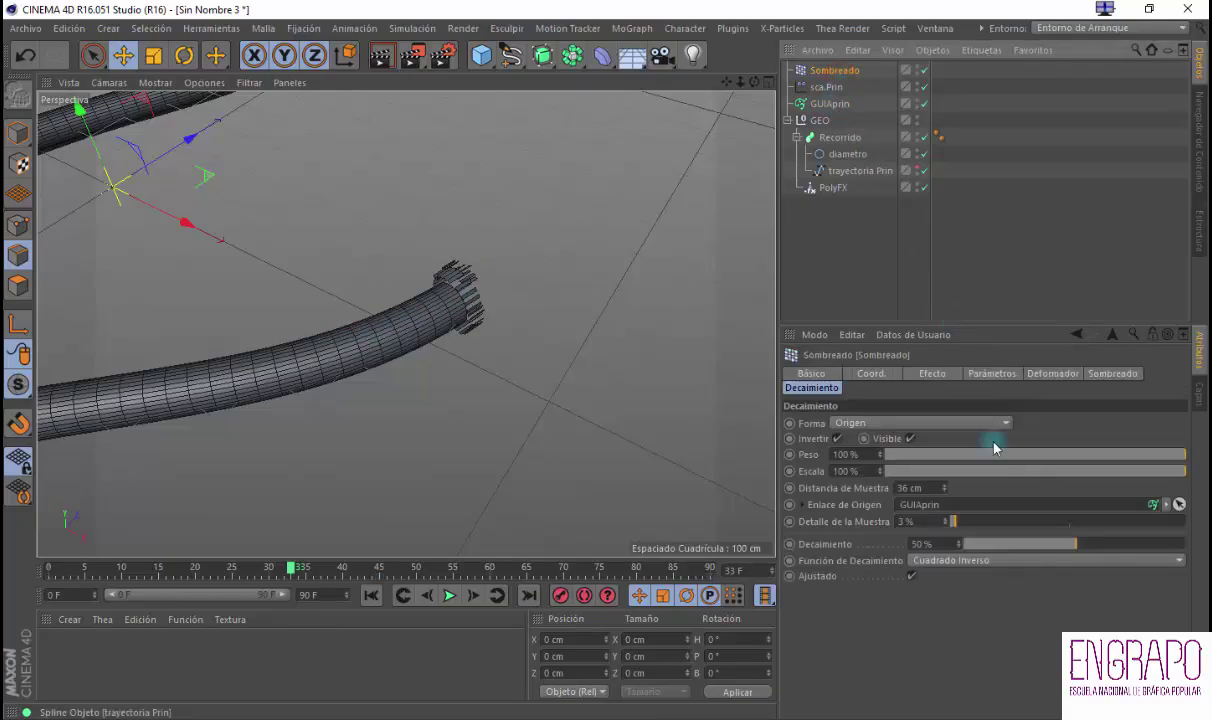
left_click_drag(977, 519, 968, 519)
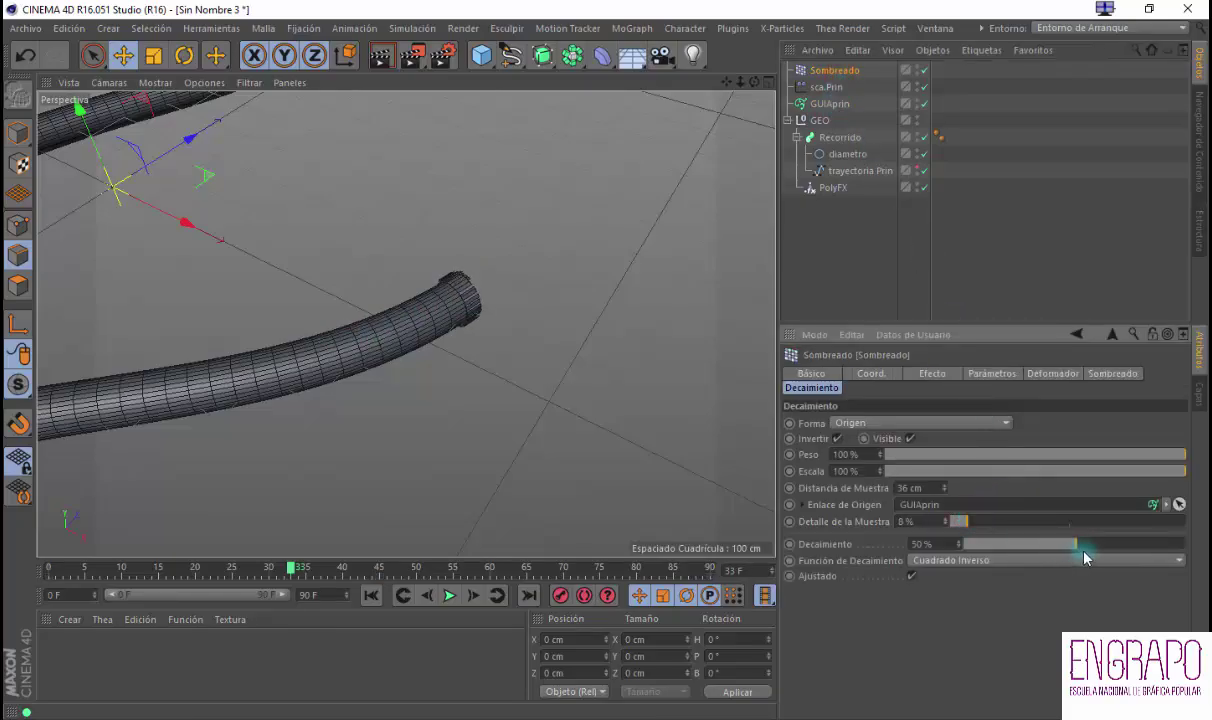
left_click_drag(1128, 551, 1104, 548)
middle_click_drag(276, 284, 398, 245, "alt")
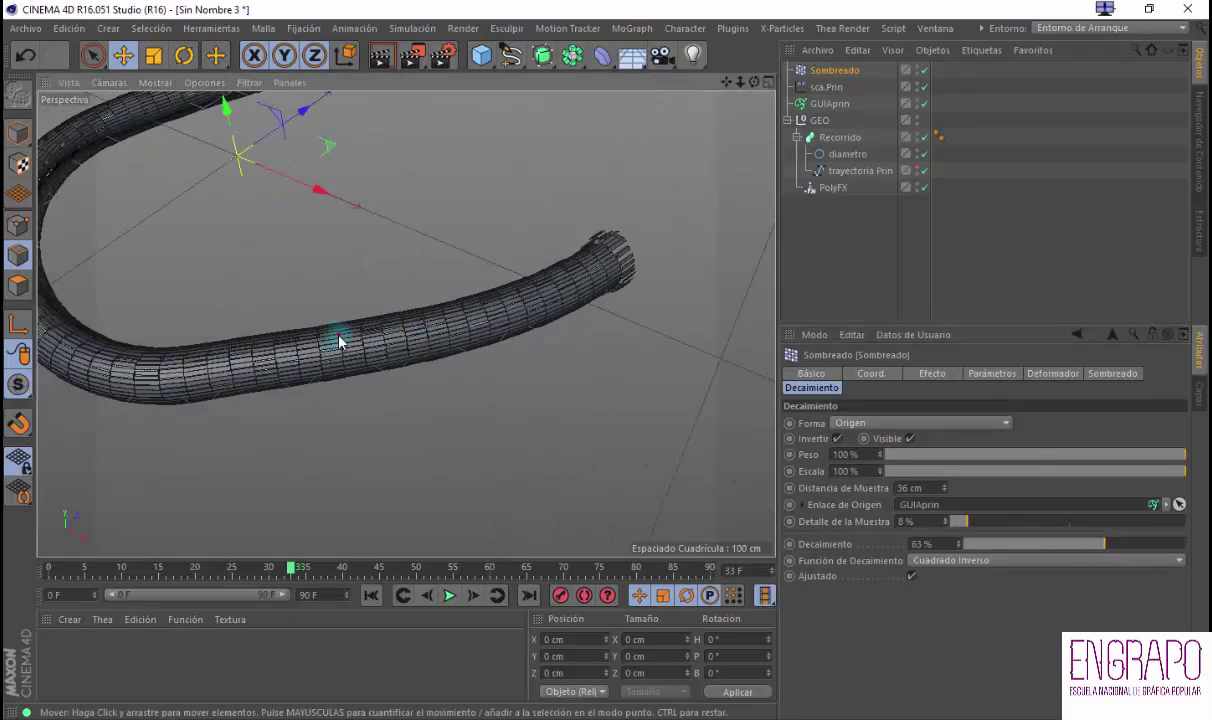
left_click_drag(338, 335, 411, 274, "alt")
mouse_move(425, 568)
left_mouse_down()
mouse_move(624, 577)
mouse_move(216, 541)
mouse_move(369, 547)
left_mouse_up()
Set the Sombreado falloff's Función de Decaimiento to Lineal and its Decaimiento to 50 %
left_click(1006, 560)
left_click(1001, 575)
left_click(942, 521)
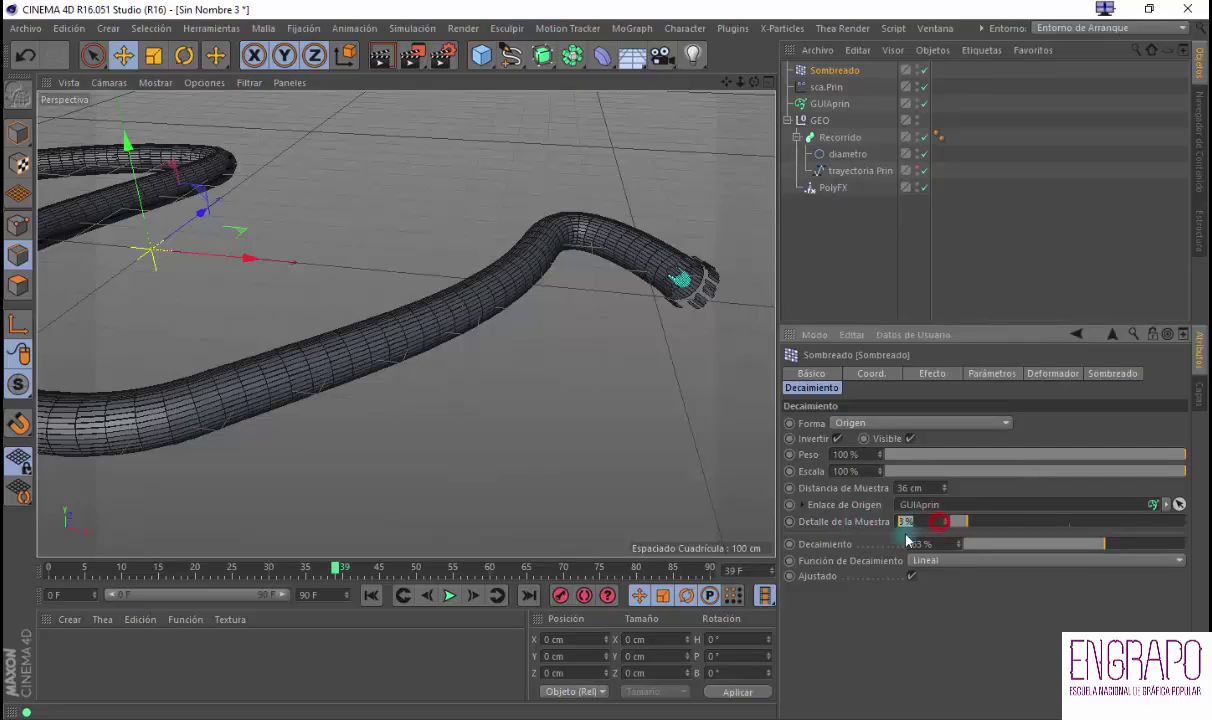
type("50")
key("Return")
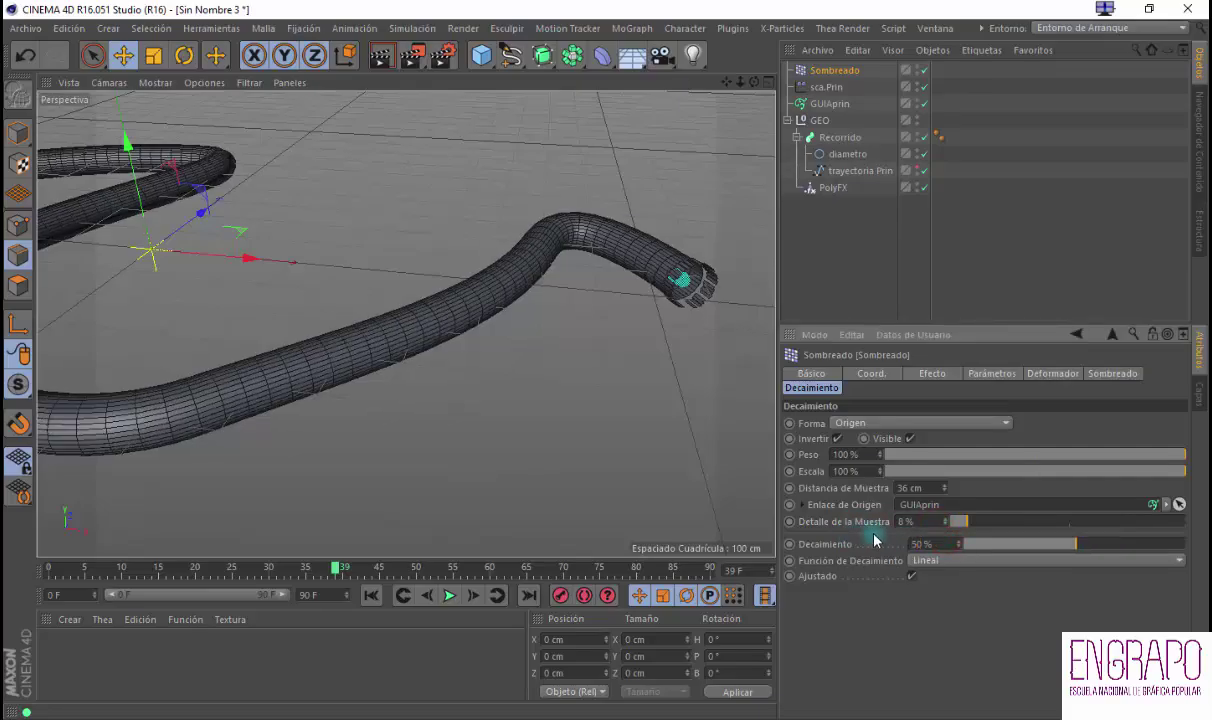
Duplicate the GUIAprin MoSpline and rename the copy GUIAsecun
left_click(866, 298)
left_click(825, 104)
left_click_drag(827, 100, 828, 106, "ctrl")
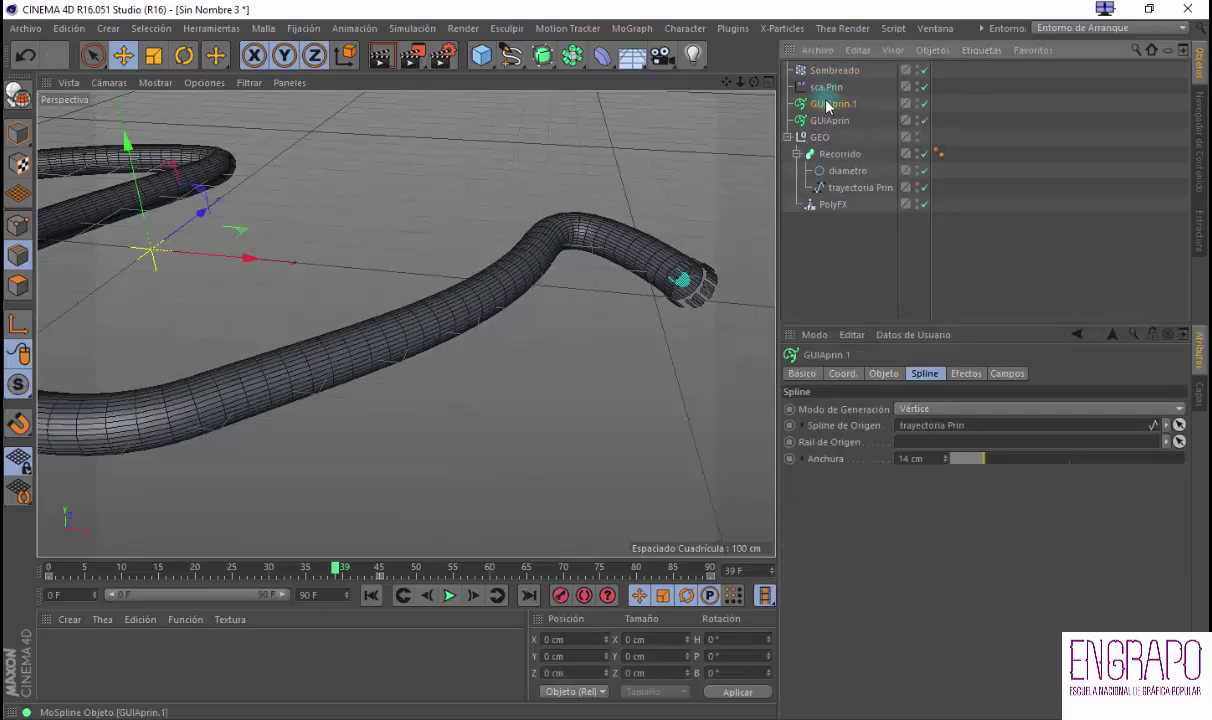
double_click(849, 106)
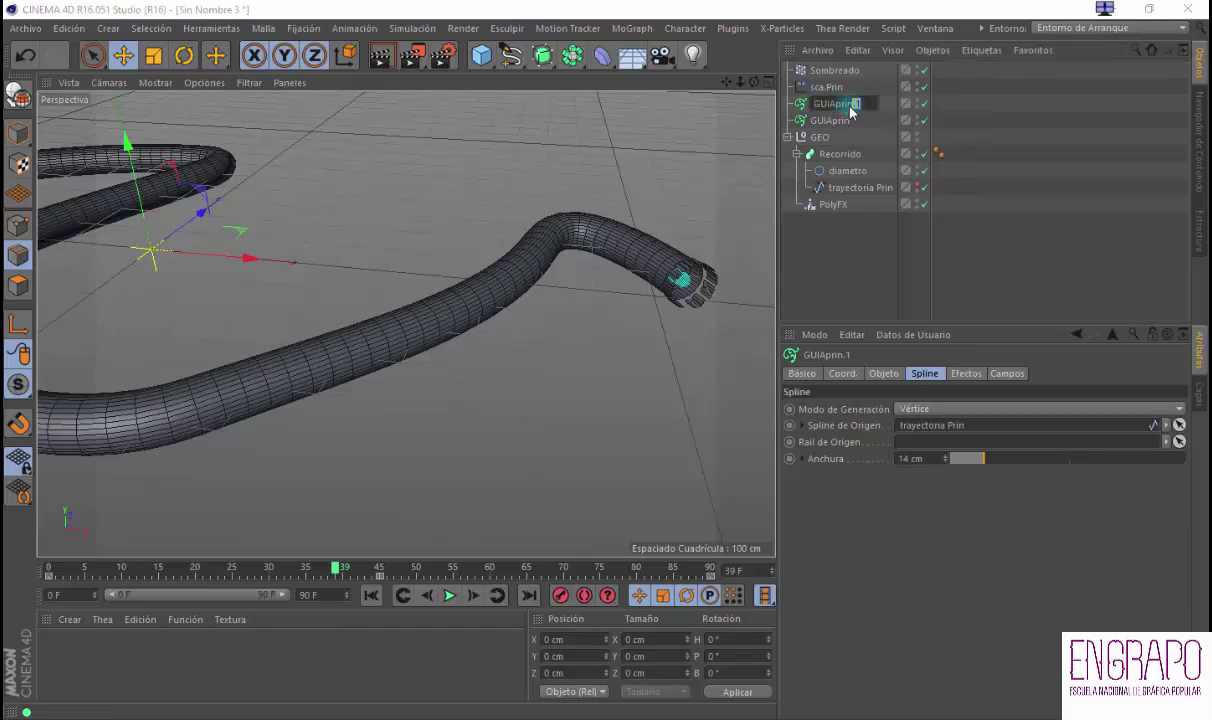
type("GUIAecun")
key("Return")
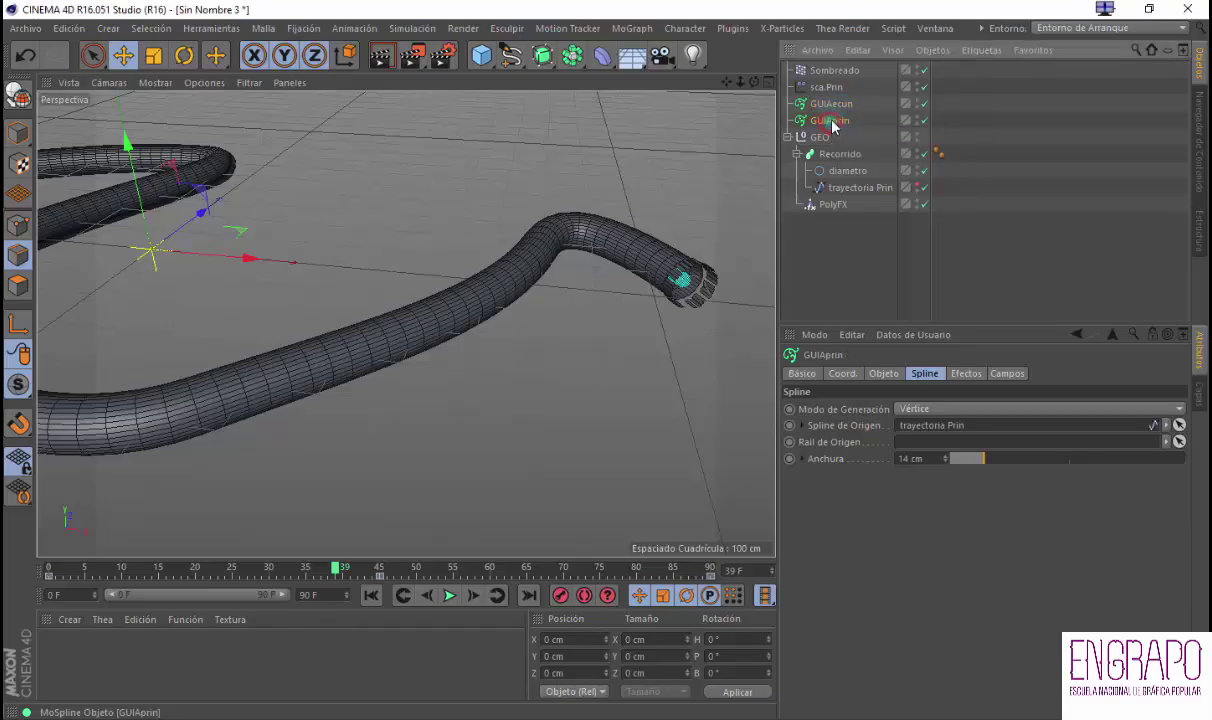
left_click(833, 106)
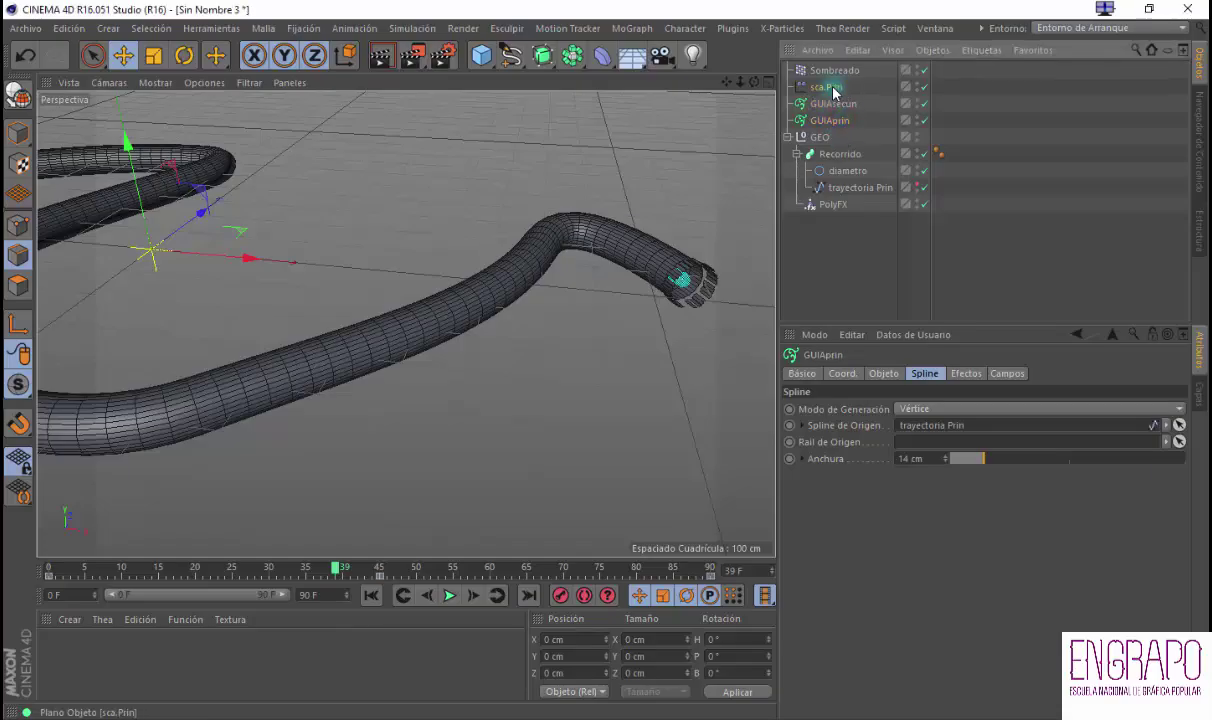
Move GUIAsecun's start keyframes to frame 5 and its middle keyframes to frame 60, and check the tube at frame 25
left_click(826, 88)
left_click(838, 71)
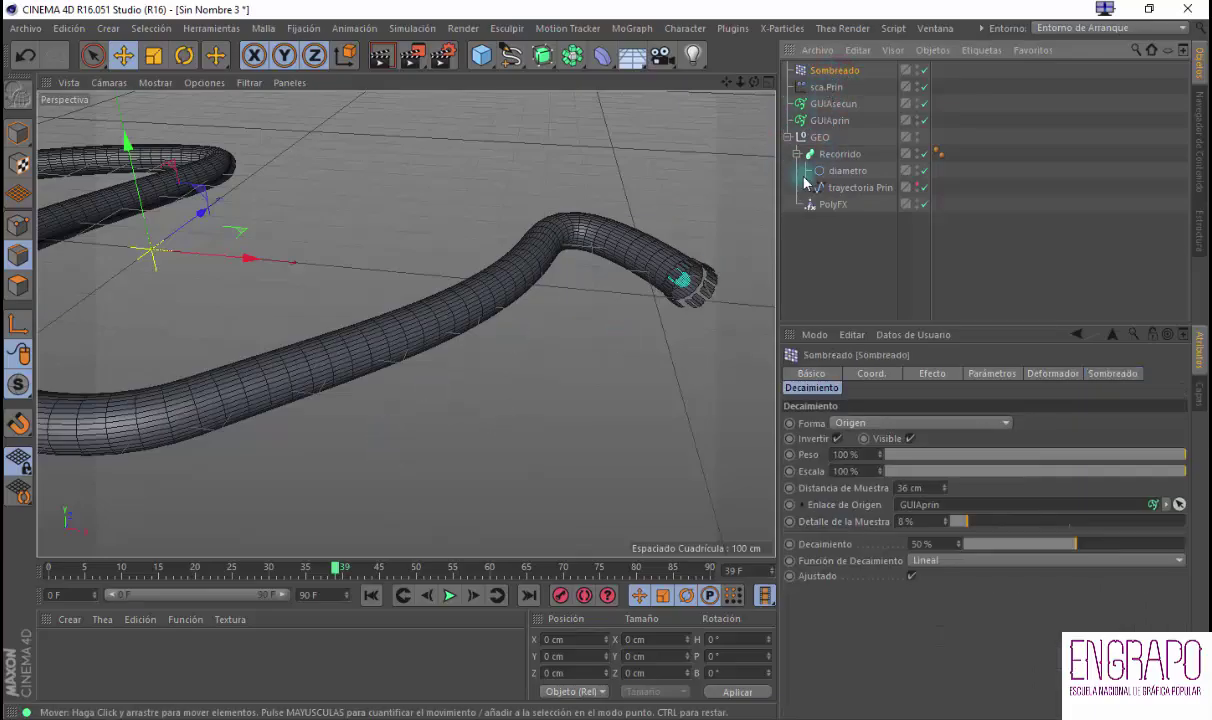
left_click(837, 106)
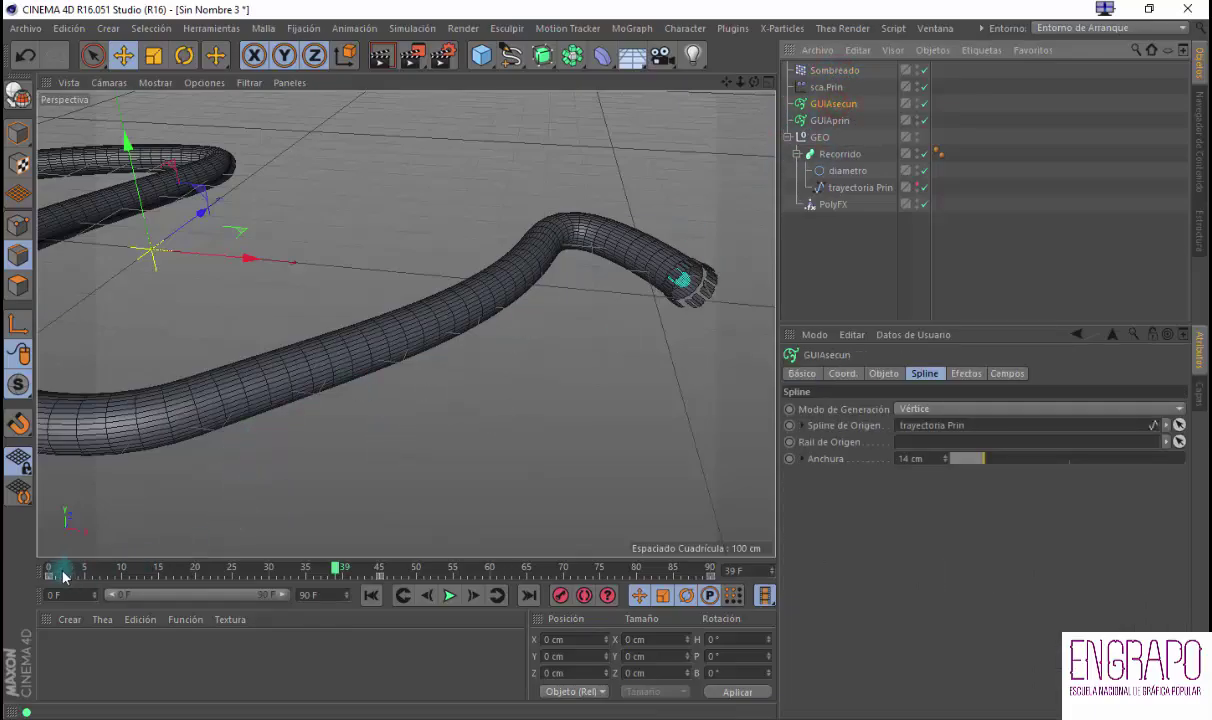
left_click_drag(47, 576, 391, 578)
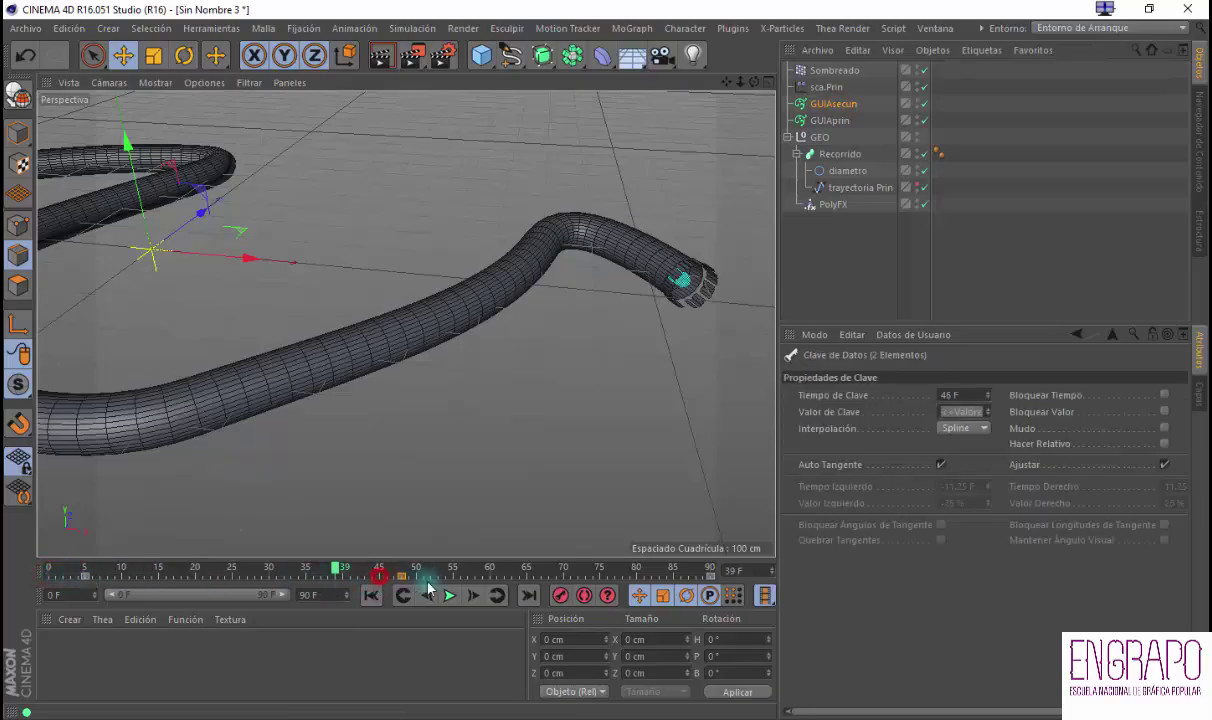
left_click_drag(292, 573, 232, 568)
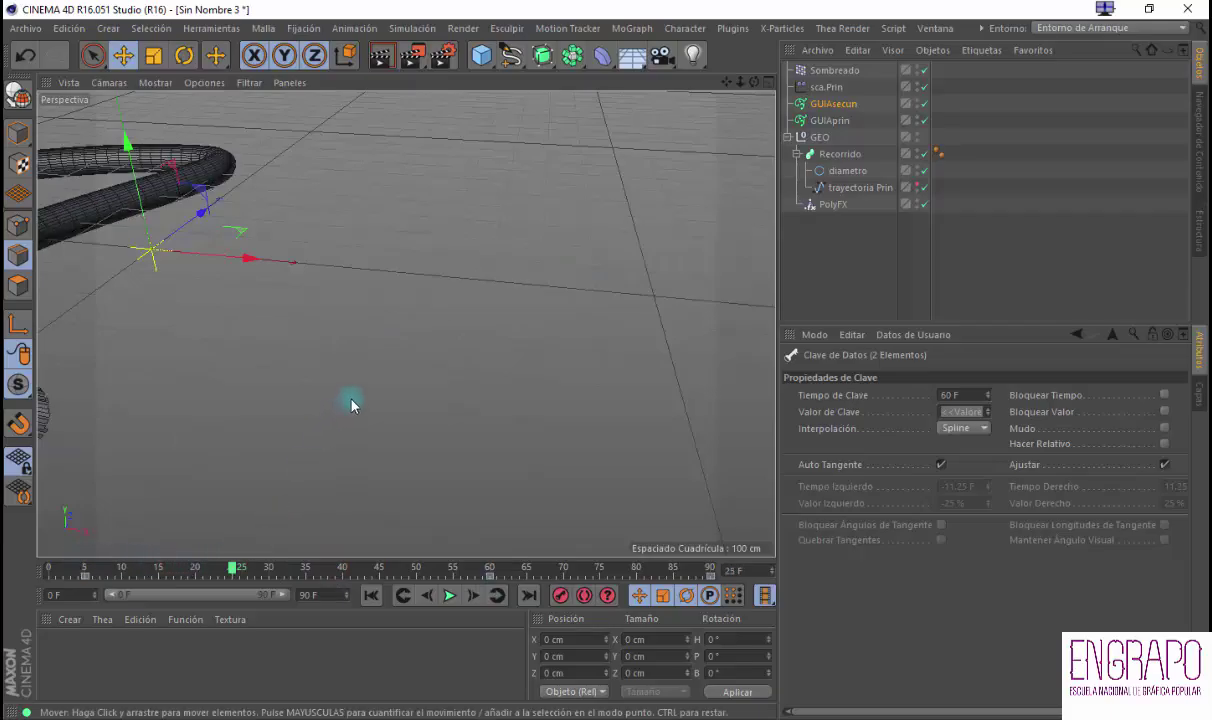
Link GUIAsecun as the Sombreado falloff's Enlace de Origen and play the animation from the start to around frame 43
left_click(835, 72)
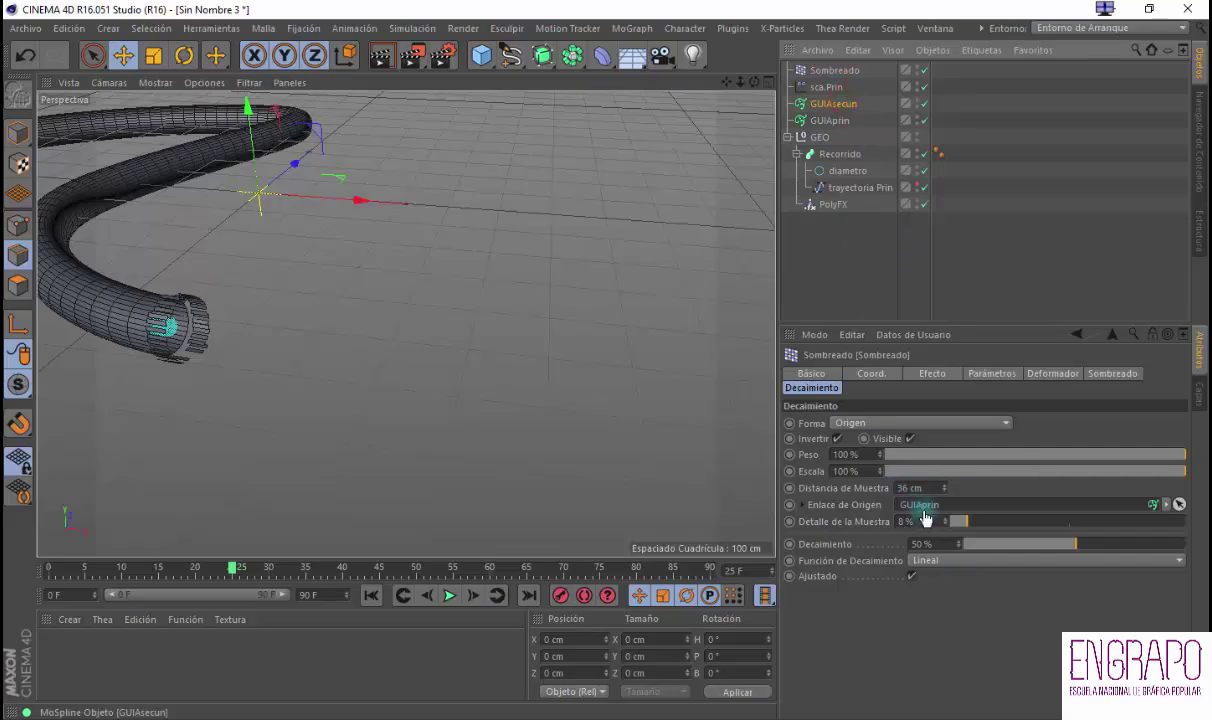
left_click_drag(926, 518, 924, 512)
left_click_drag(411, 344, 530, 287, "alt")
left_click(370, 595)
left_click(447, 595)
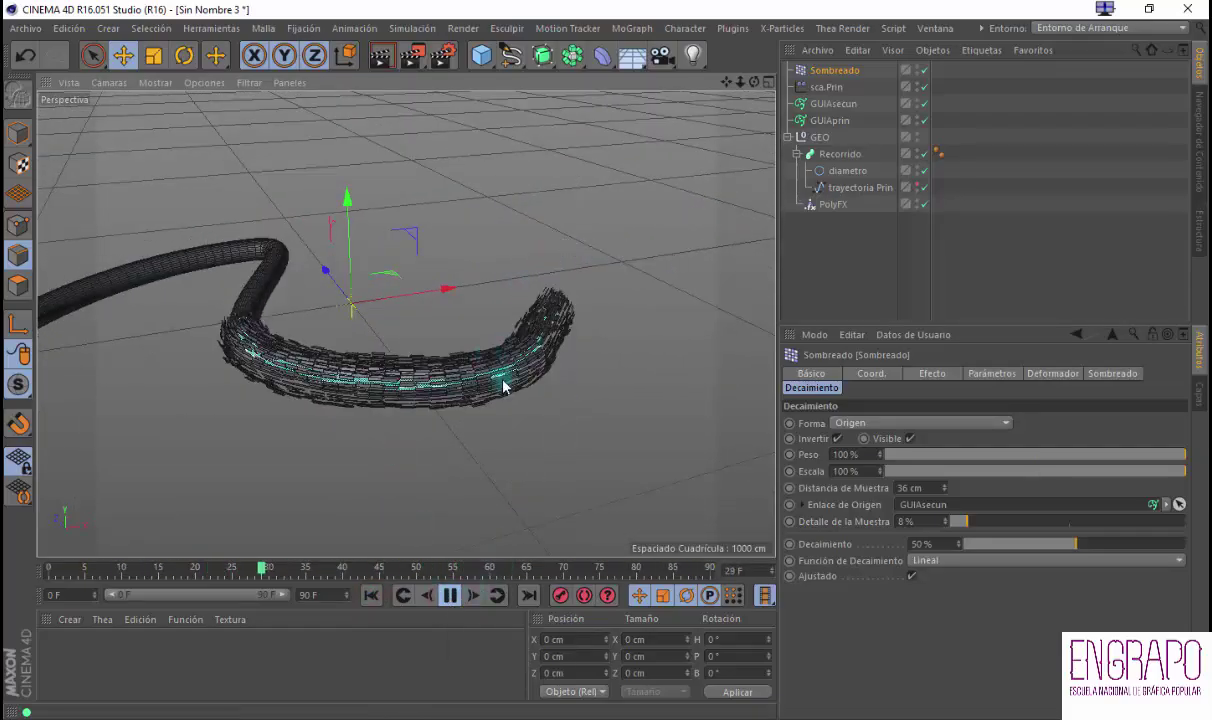
left_click(449, 595)
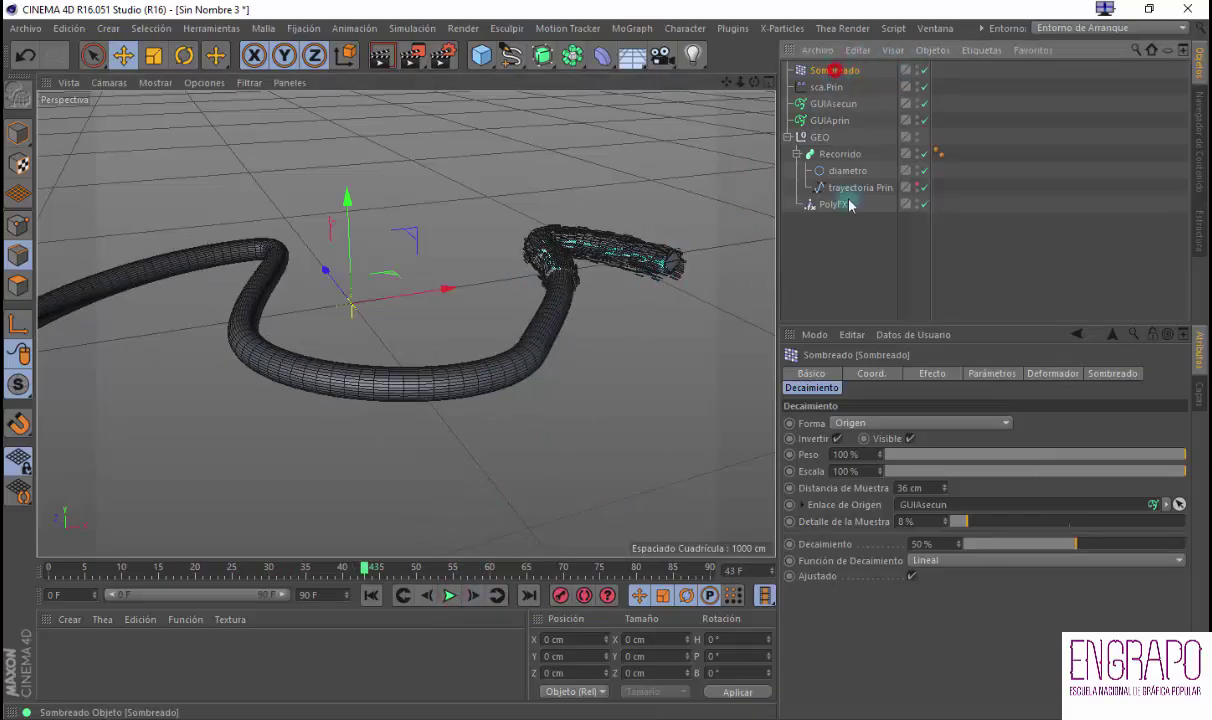
Move GUIAsecun's keyframes at frame 60 to an earlier frame to shorten the noisy stretch behind the tube's tip
left_click(831, 103)
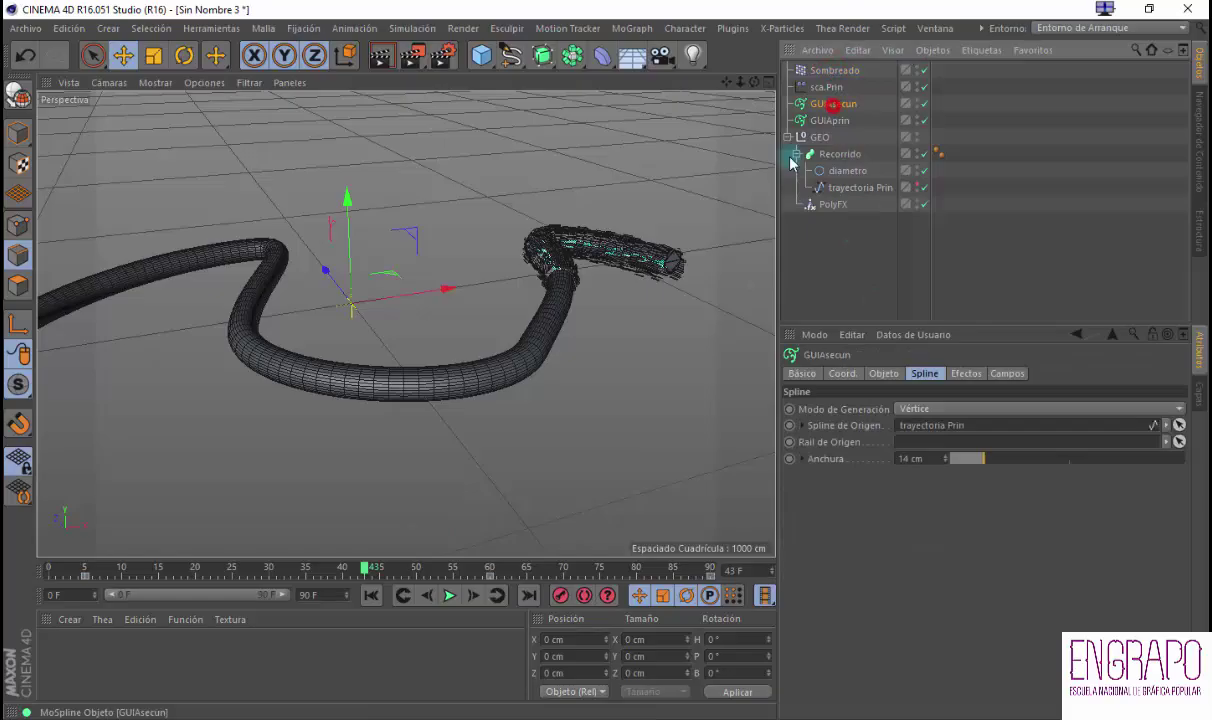
left_click(482, 576)
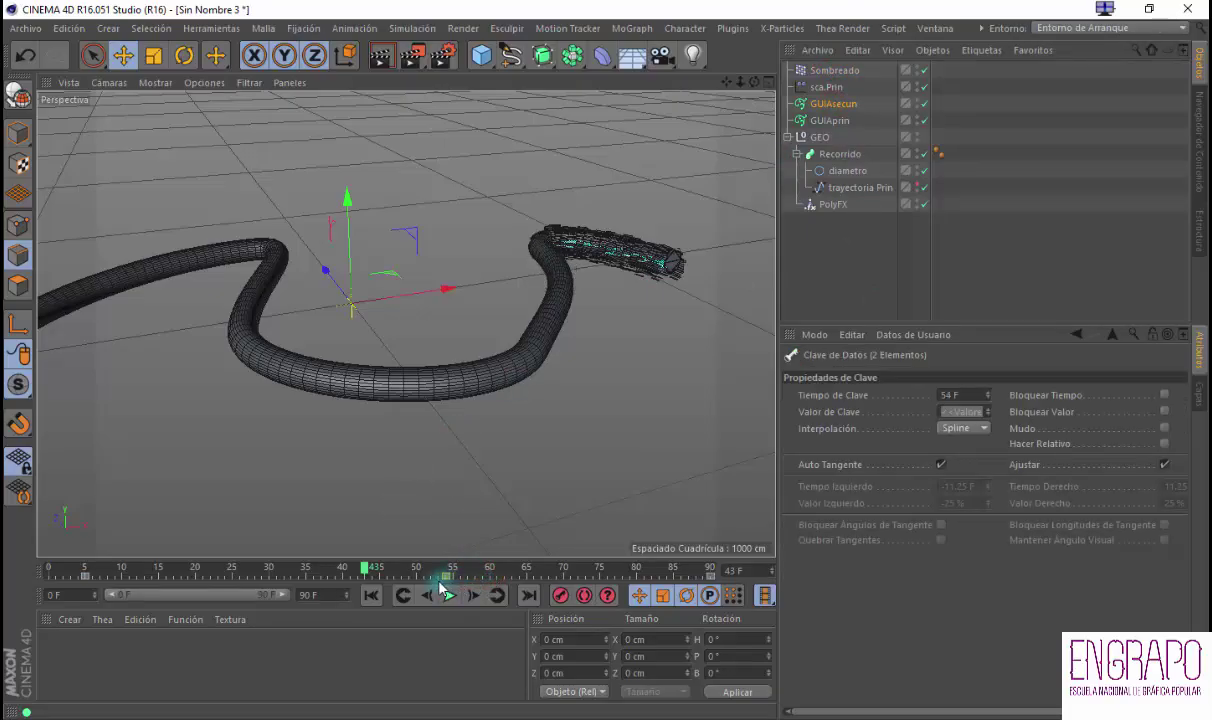
Set the Sombreado falloff's Función de Decaimiento to Cúbico Inverso after trying Cuadrado Inverso
left_click(821, 70)
left_click(946, 561)
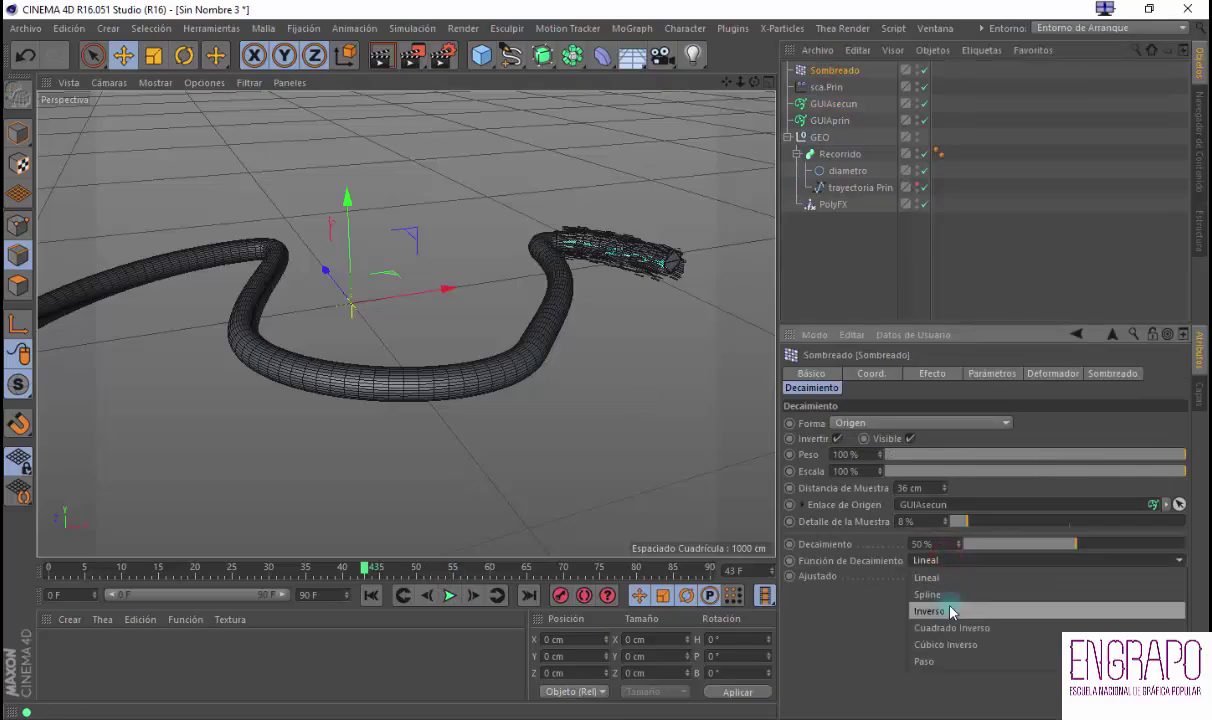
left_click(951, 628)
left_click(944, 564)
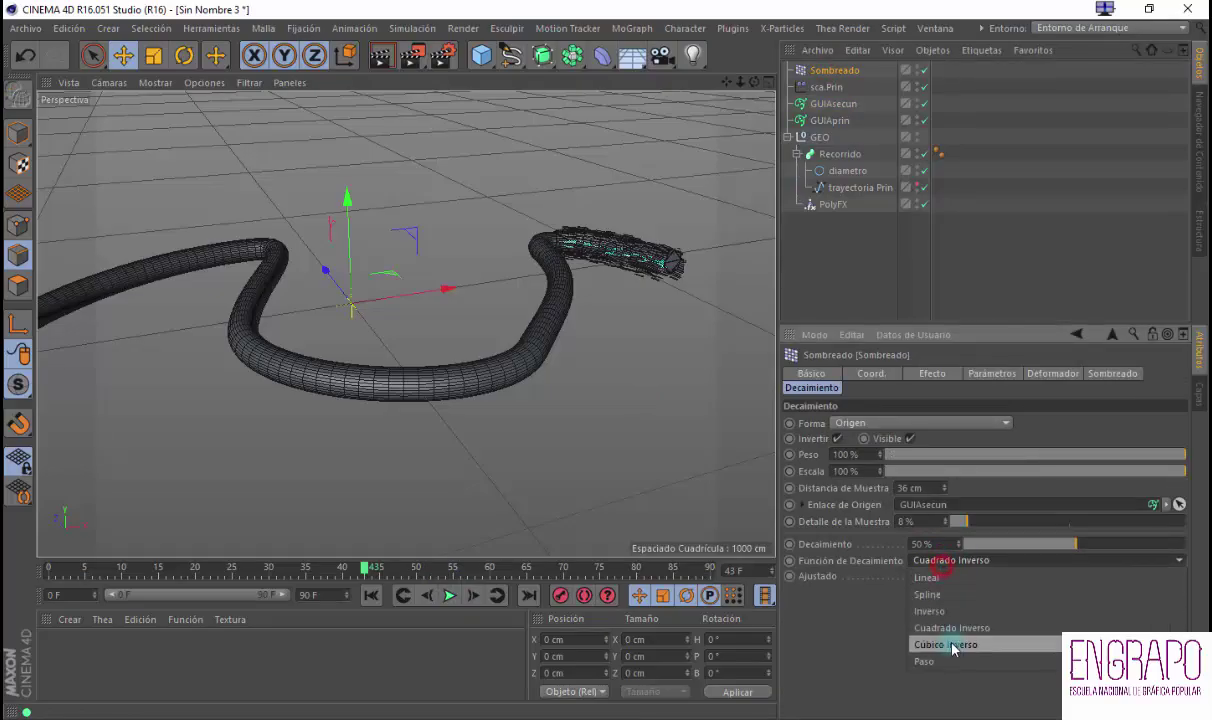
left_click(951, 645)
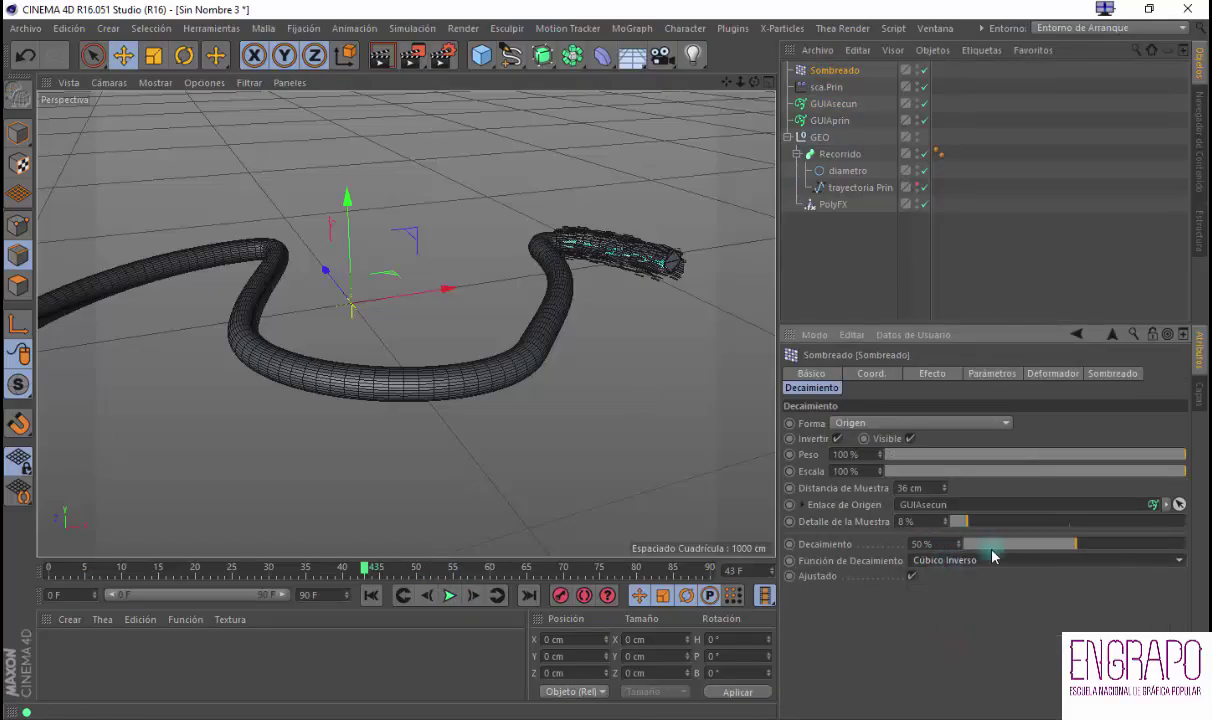
Set the Sombreado falloff's Detalle de la Muestra to 24 %, keep Decaimiento at 50 %, and examine the tip at frame 48
mouse_move(1063, 544)
left_mouse_down()
mouse_move(1048, 550)
mouse_move(1128, 541)
mouse_move(1072, 544)
left_mouse_up()
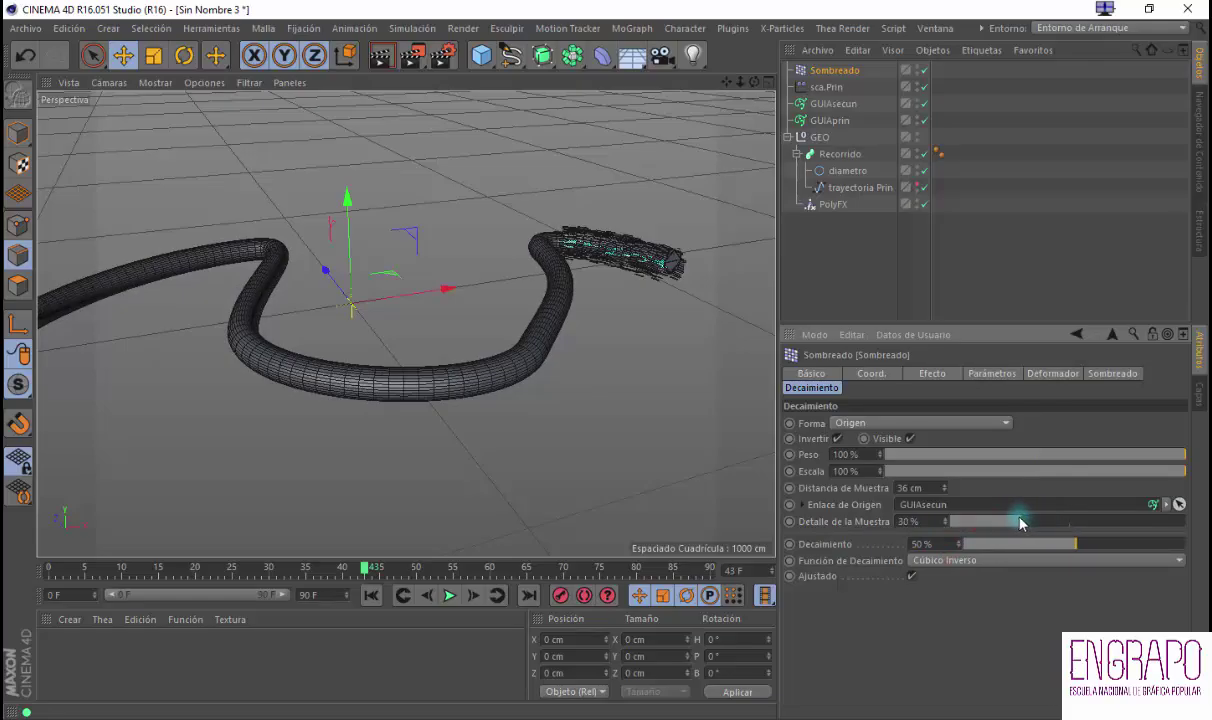
left_click_drag(703, 344, 403, 450, "alt")
left_click_drag(577, 257, 528, 300, "alt")
right_click_drag(600, 235, 682, 175, "alt")
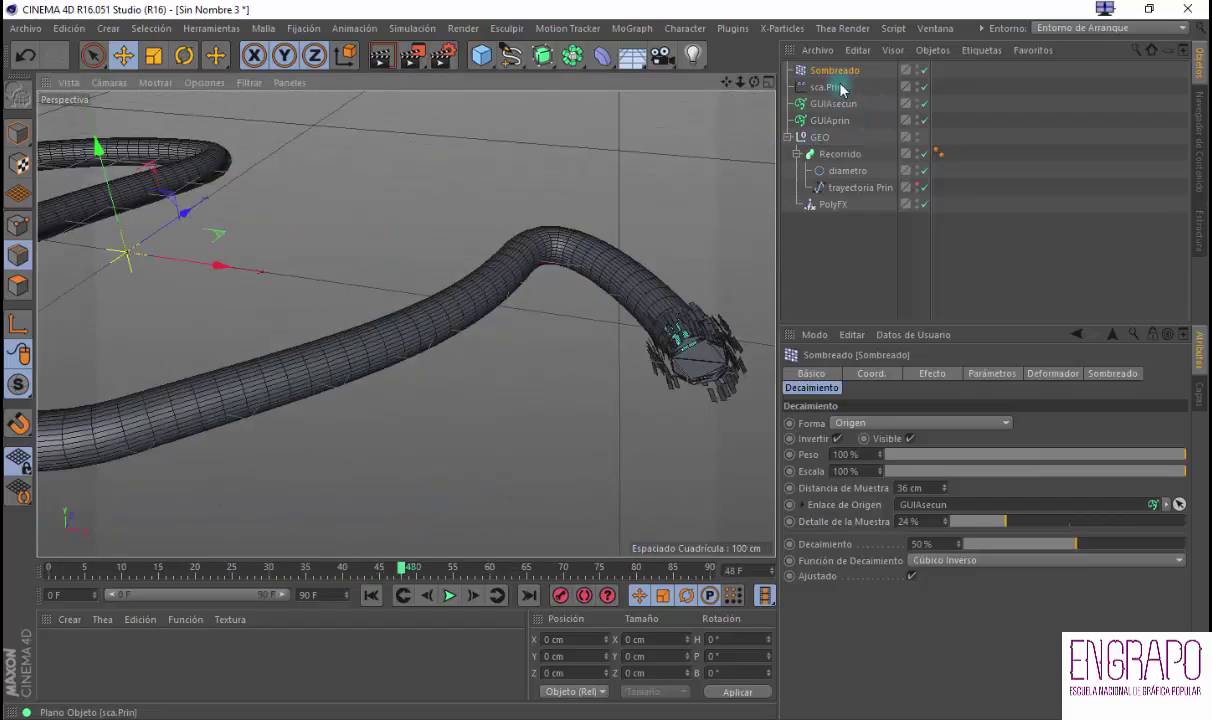
Review the PolyFX and sca.Prin falloff settings and examine the tube's growth at frames 51, 14, 33 and 28
left_click(830, 204)
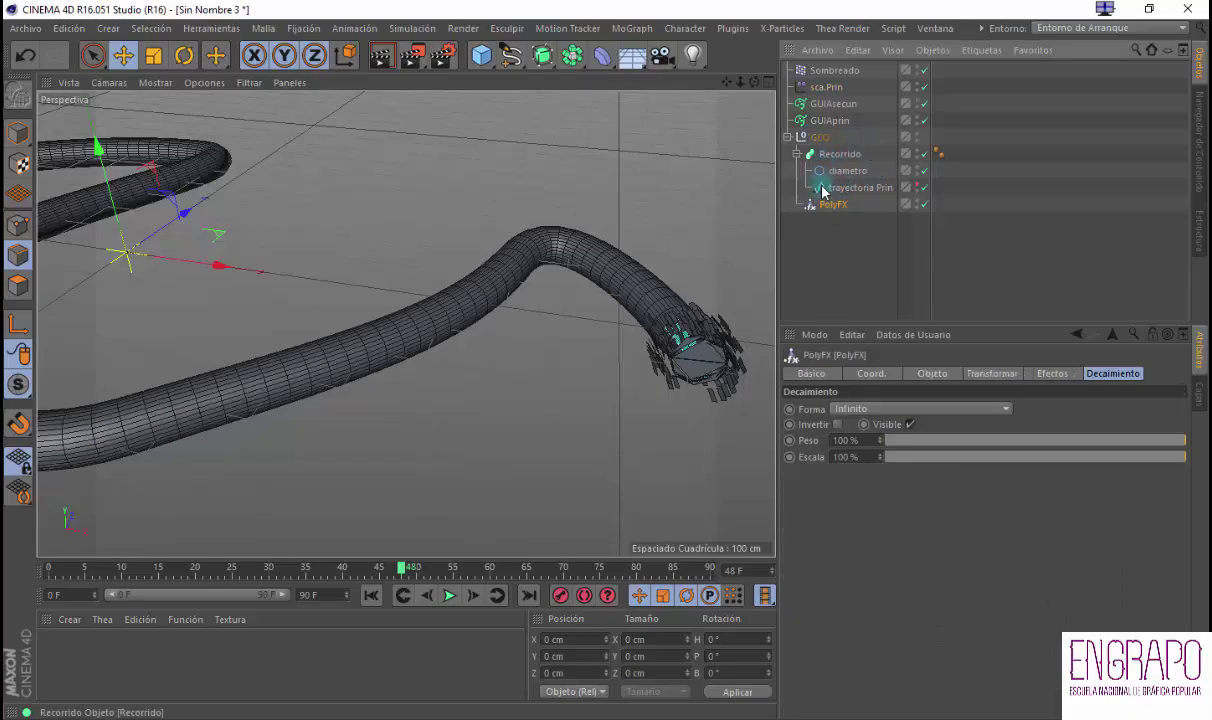
left_click(828, 87)
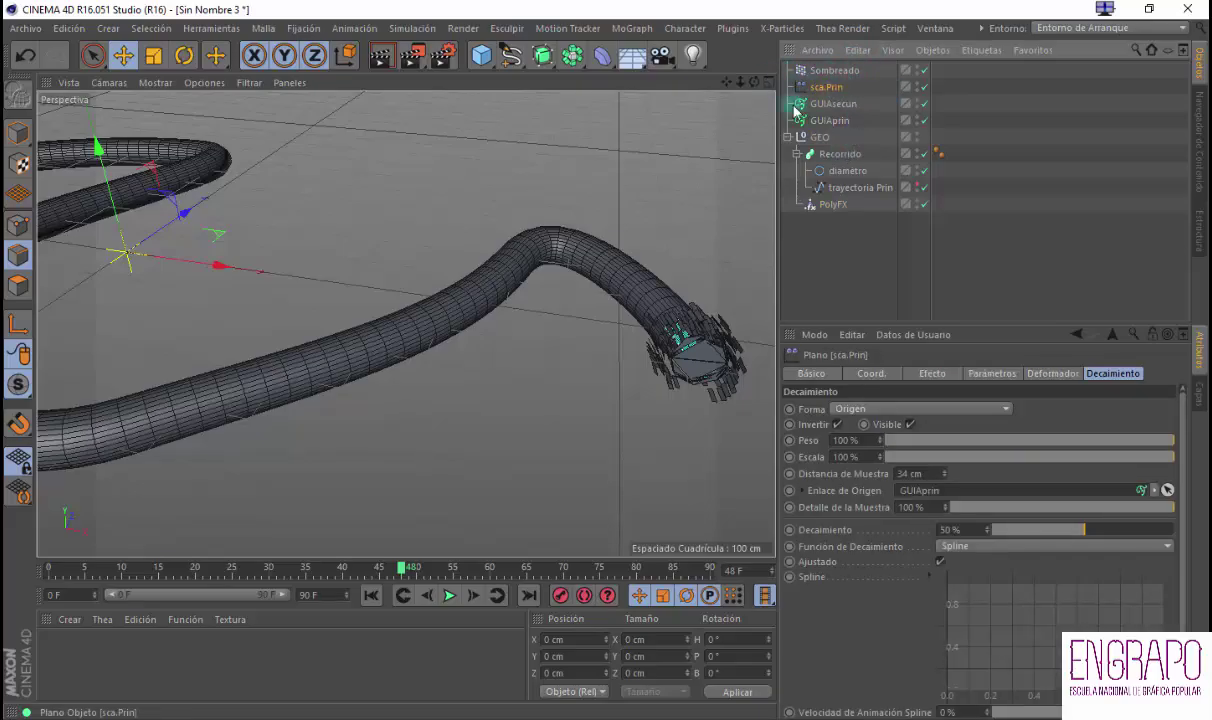
left_click_drag(372, 550, 429, 541)
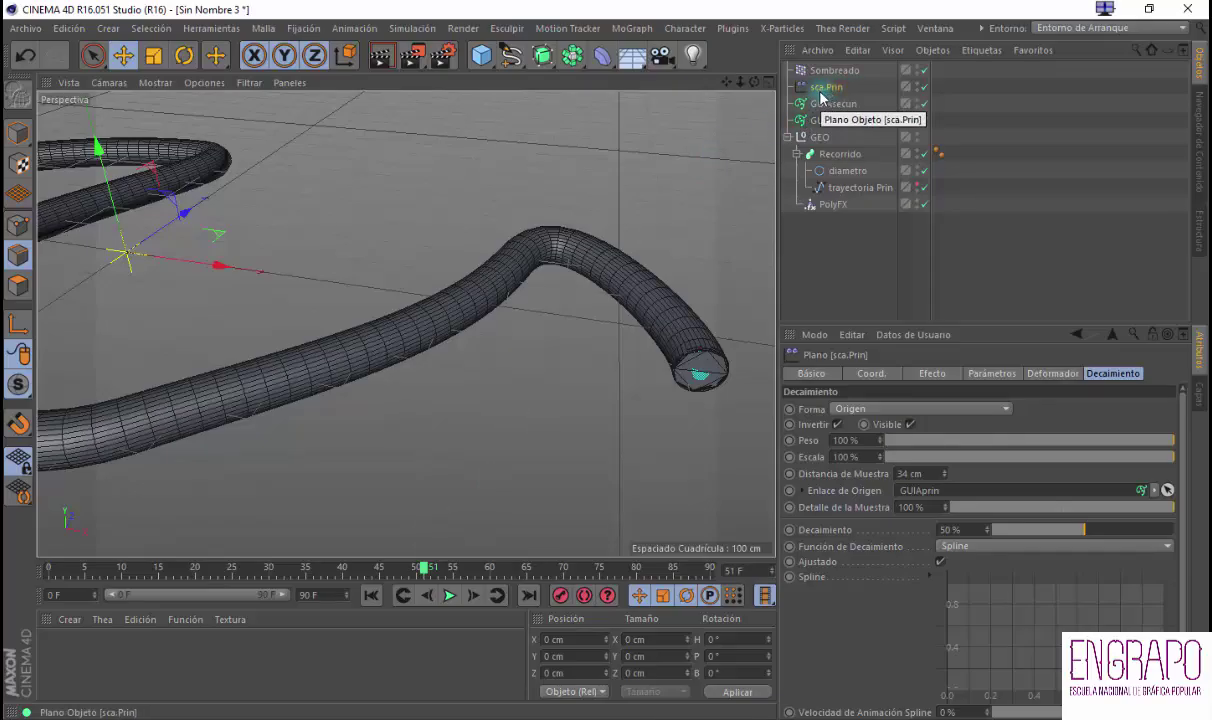
left_click_drag(419, 568, 152, 567)
right_click_drag(463, 343, 390, 371, "alt")
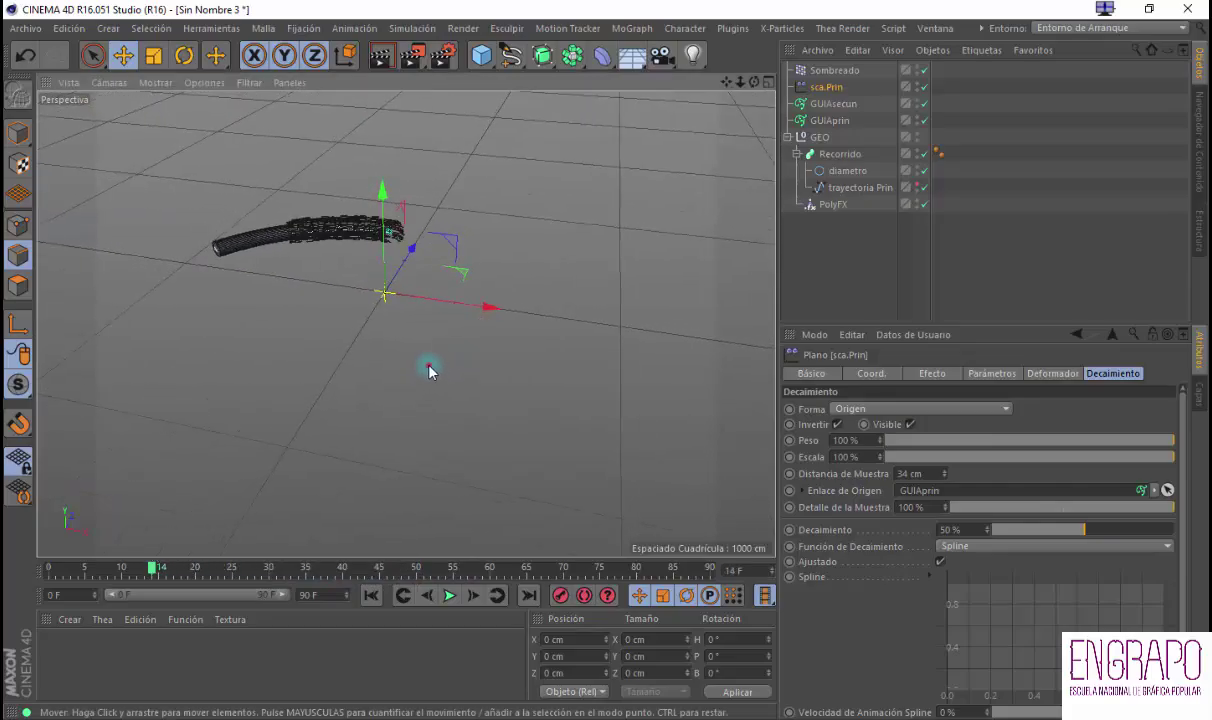
left_click_drag(427, 367, 484, 262, "alt")
right_click_drag(484, 262, 519, 249, "alt")
middle_click_drag(519, 249, 368, 302, "alt")
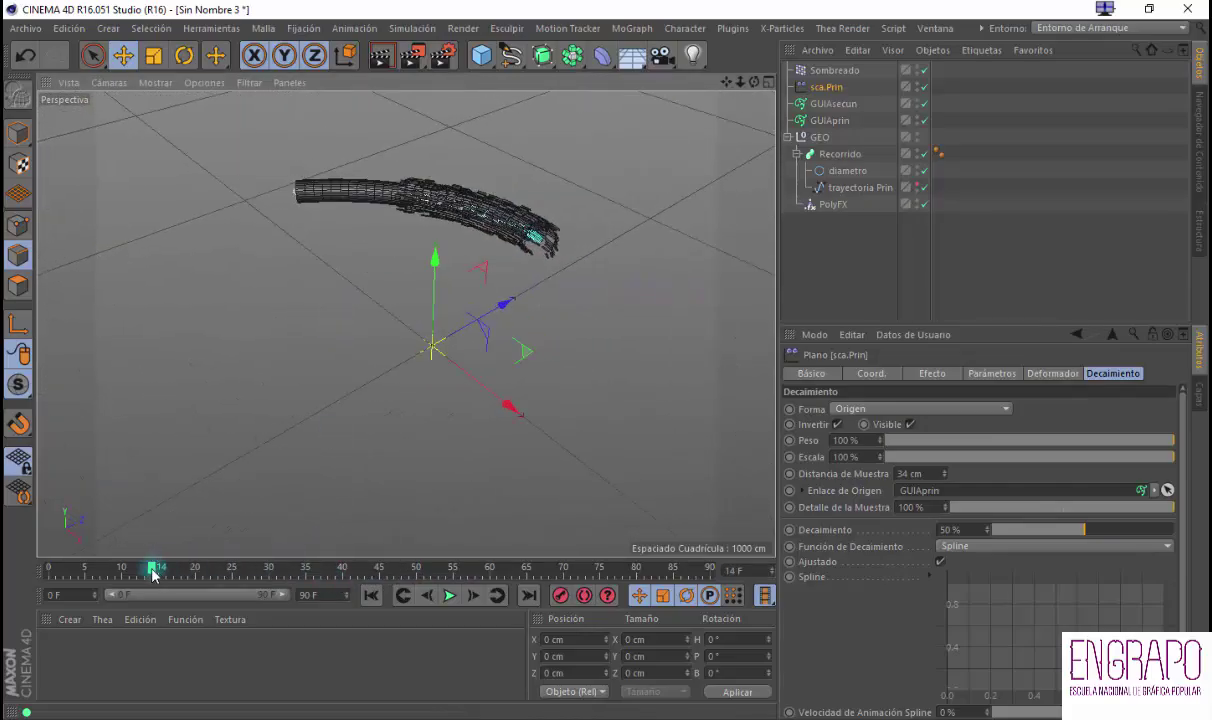
left_click_drag(152, 574, 290, 568)
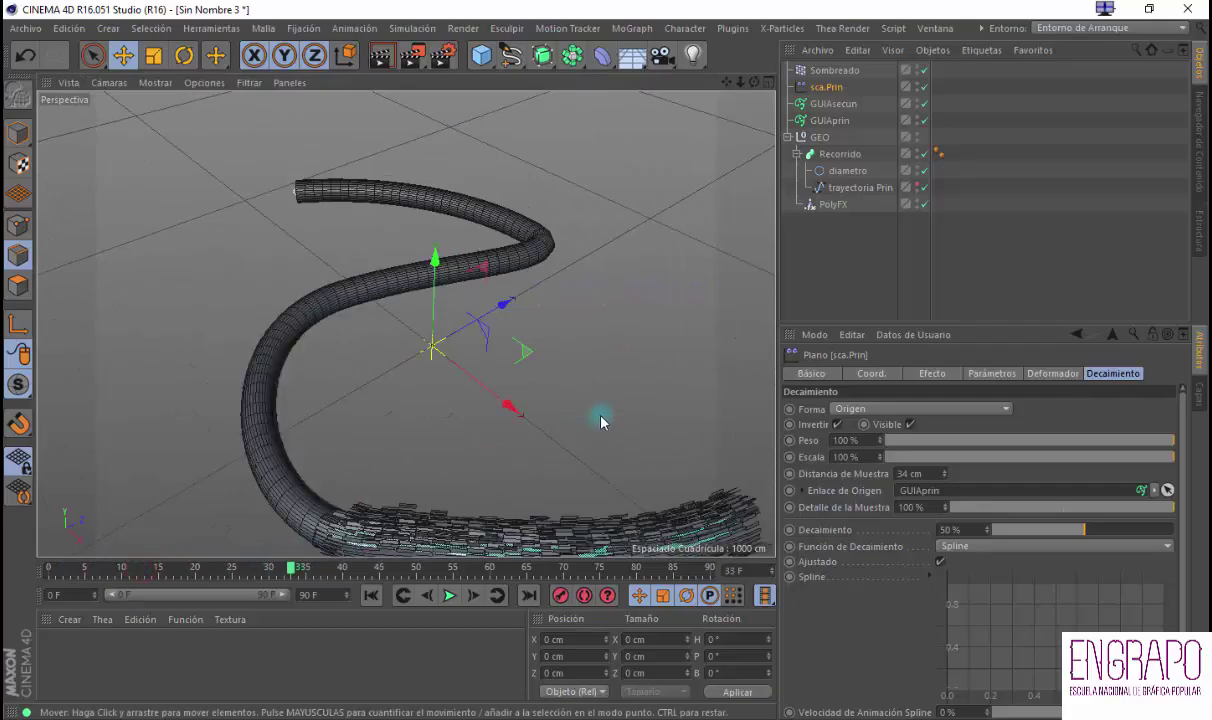
left_click_drag(601, 421, 476, 400, "alt")
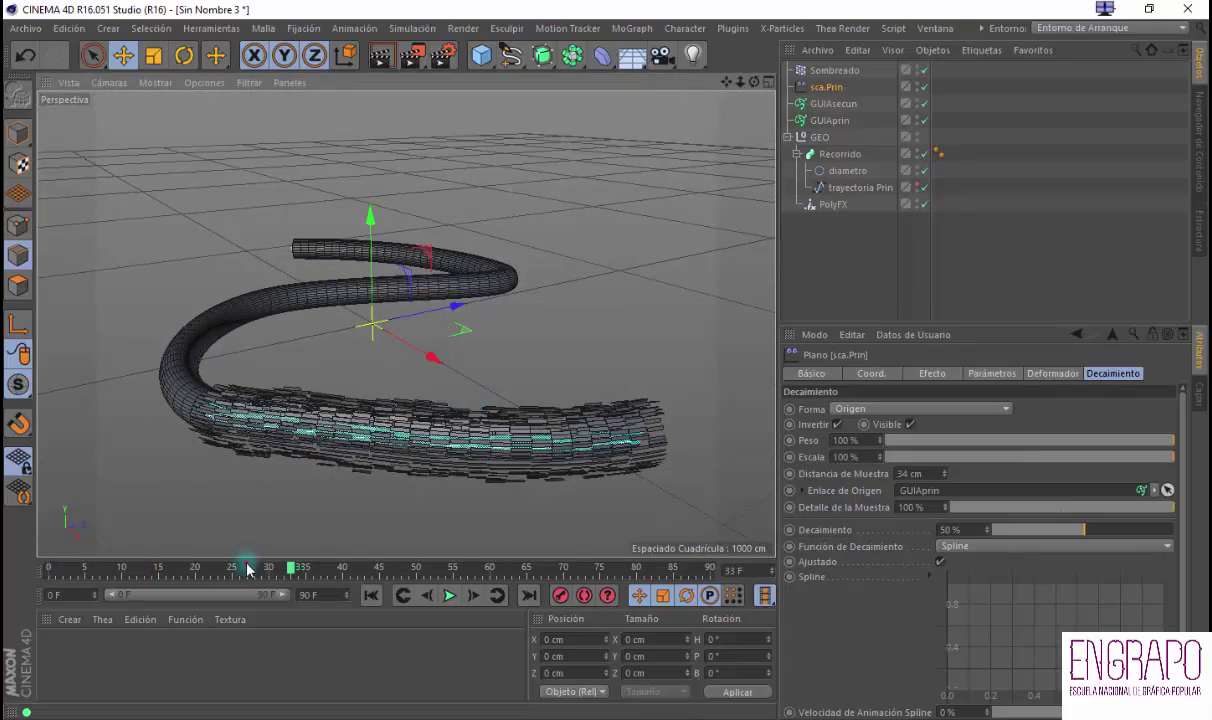
mouse_move(249, 568)
left_mouse_down()
mouse_move(70, 562)
mouse_move(352, 560)
mouse_move(108, 560)
mouse_move(255, 566)
left_mouse_up()
left_click_drag(448, 414, 745, 277, "alt")
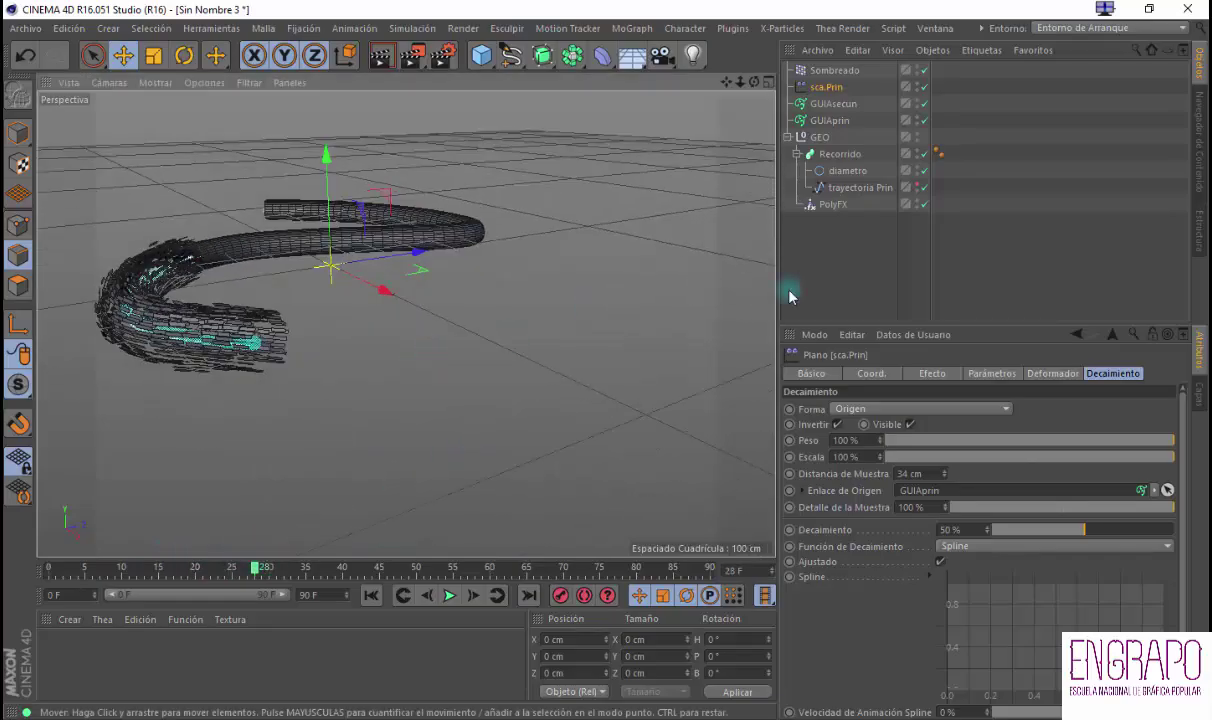
Select the trayectoria Prin spline and examine the whole tube along its path up to frame 41
left_click(876, 234)
left_click(855, 187)
left_click_drag(403, 290, 377, 369, "alt")
left_click_drag(254, 567, 184, 568)
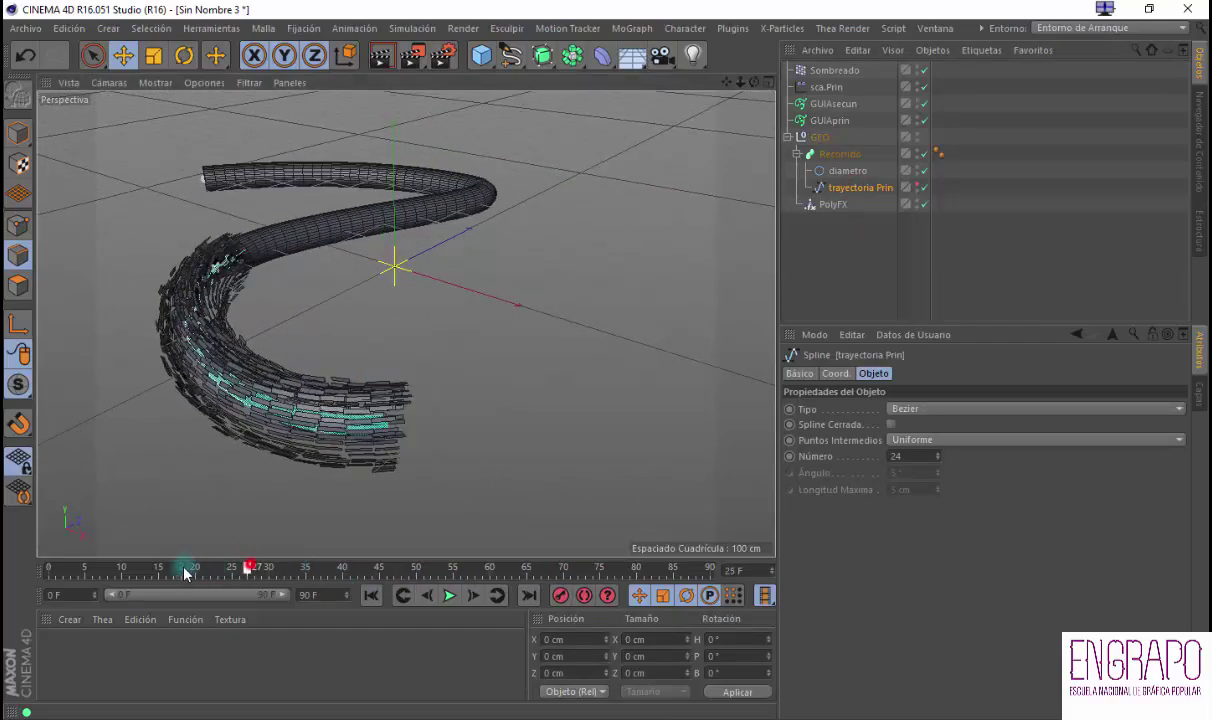
key("h")
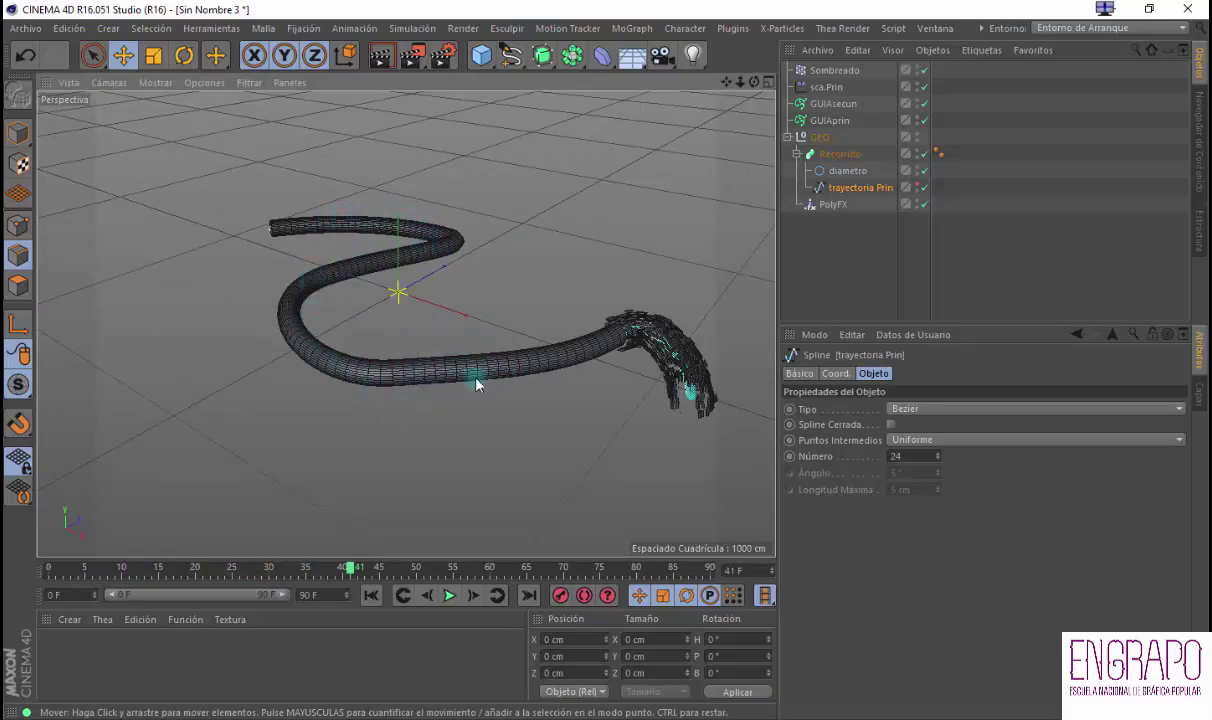
left_click_drag(383, 345, 306, 354, "alt")
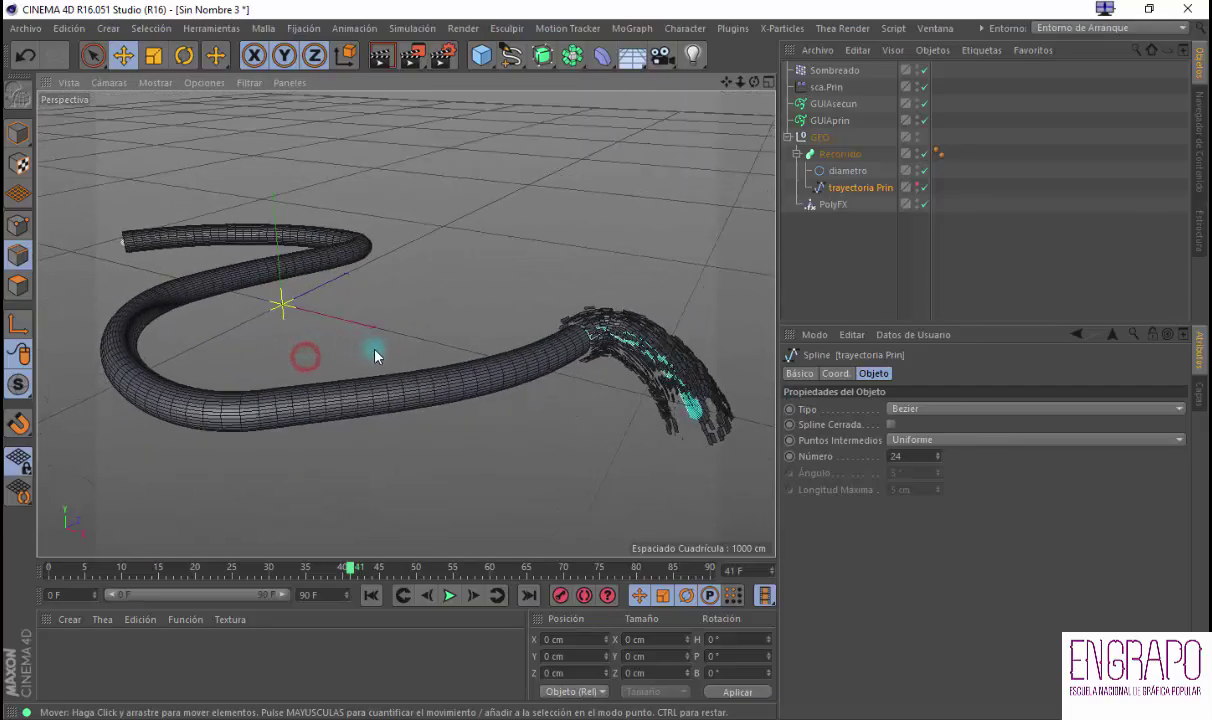
Add a MoGraph Aleatorio effector to the PolyFX object
left_click(879, 281)
left_click(831, 204)
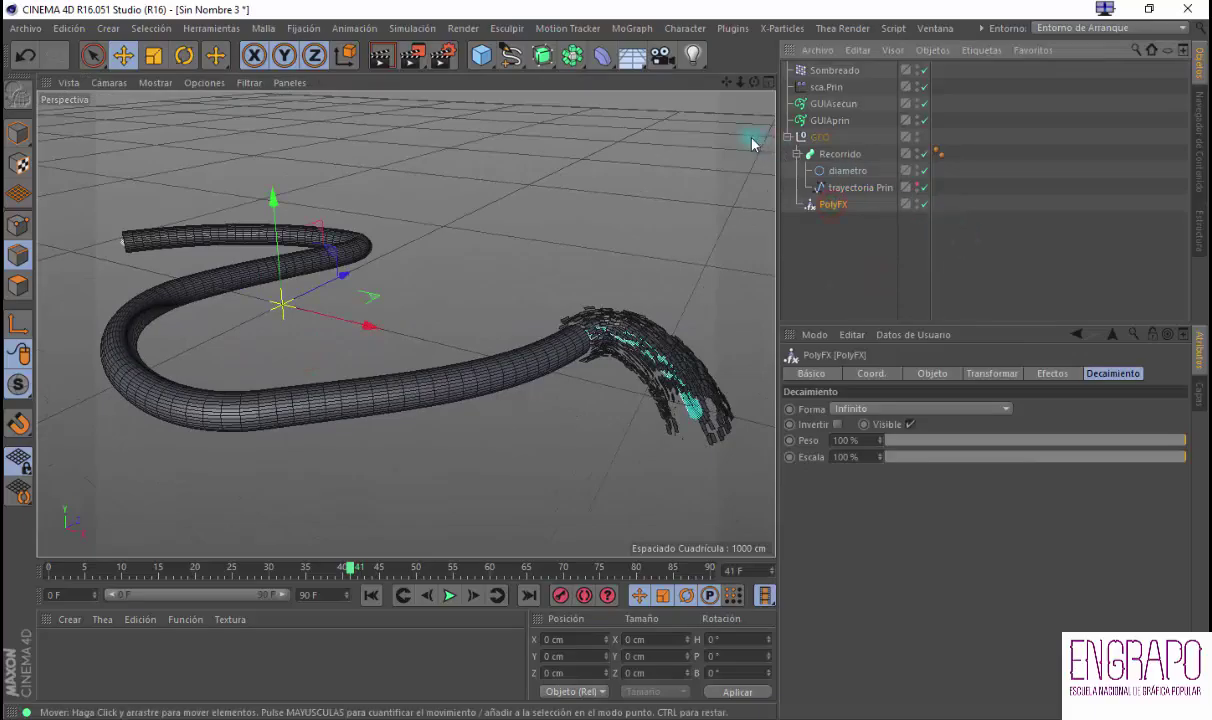
left_click(637, 29)
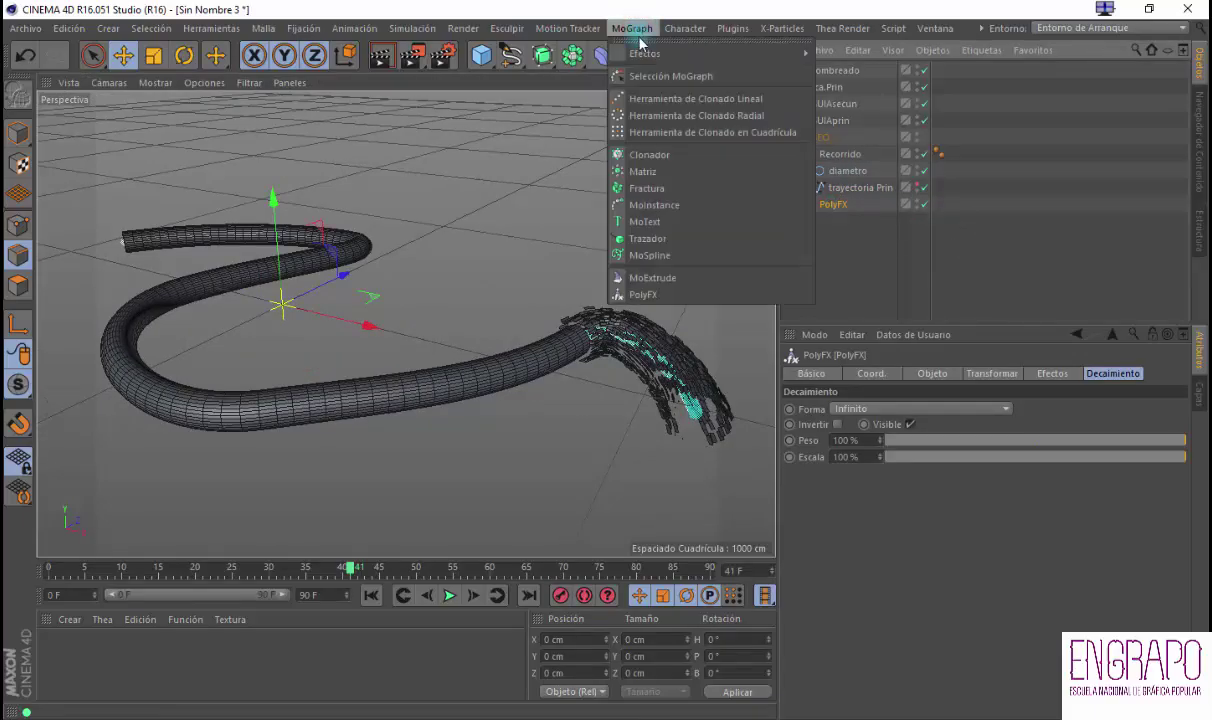
mouse_move(642, 54)
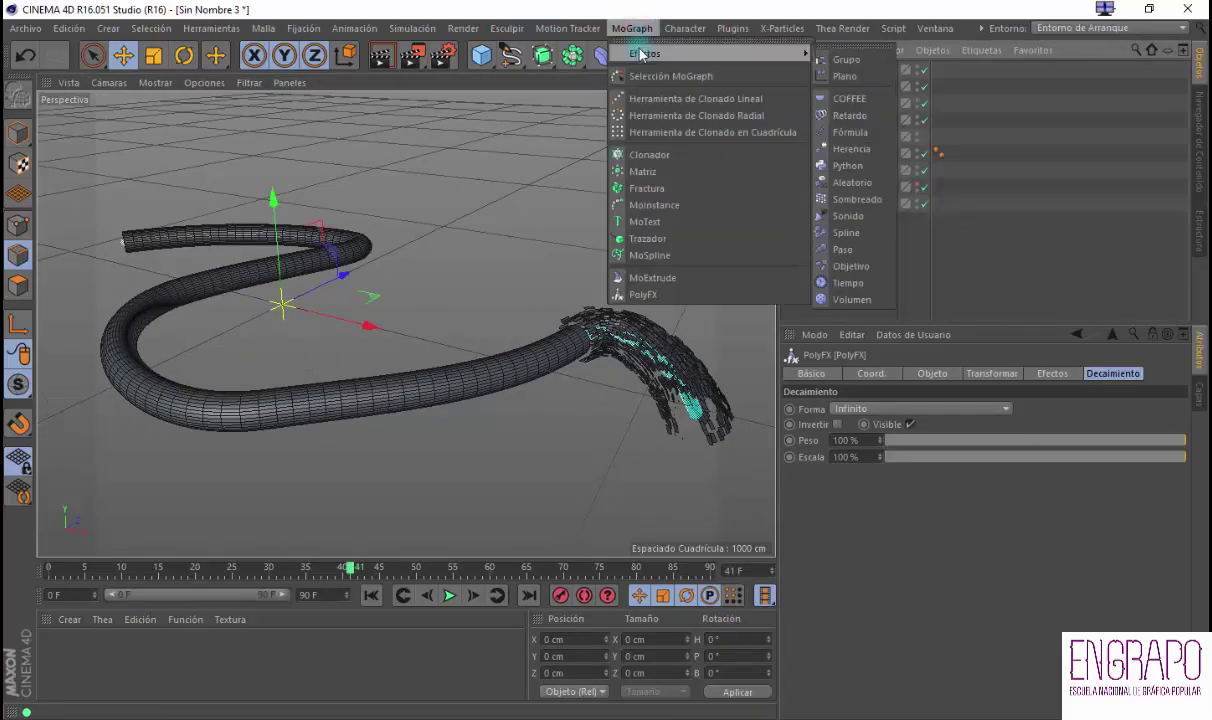
left_click(853, 183)
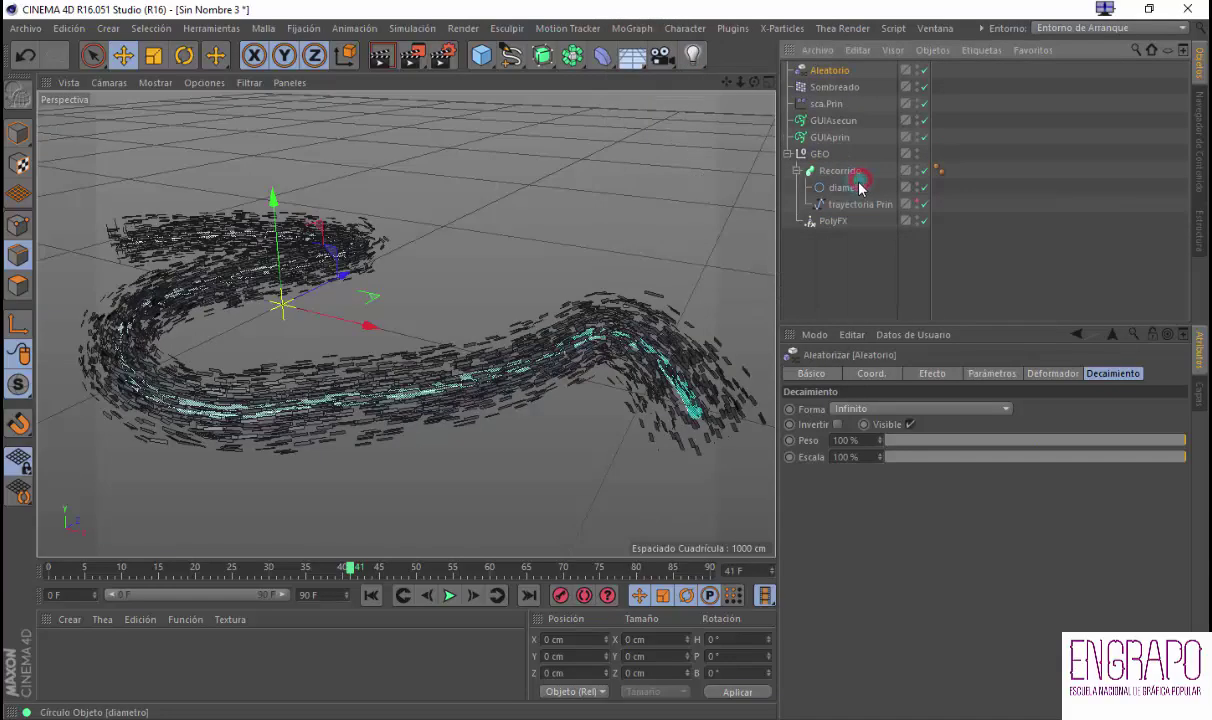
Disable Posición and enable Rotación in the Aleatorio effector's parameters, and set R.H to 180°
left_click(830, 70)
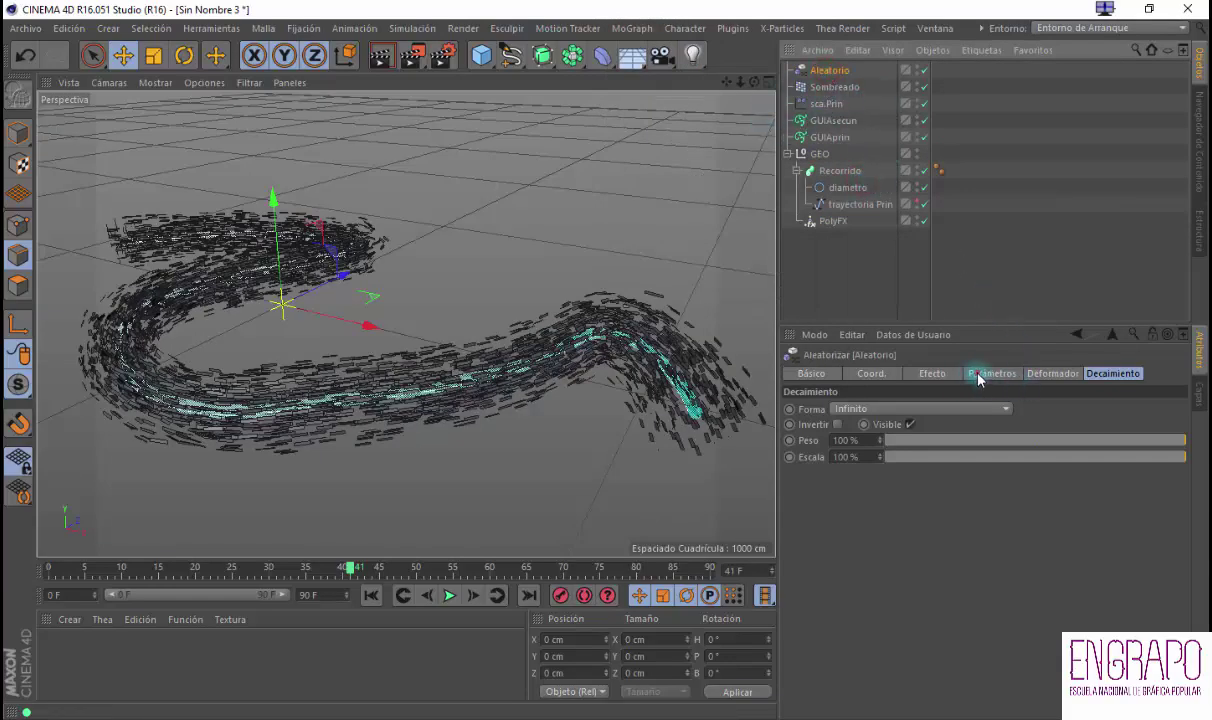
left_click(979, 375)
left_click(849, 440)
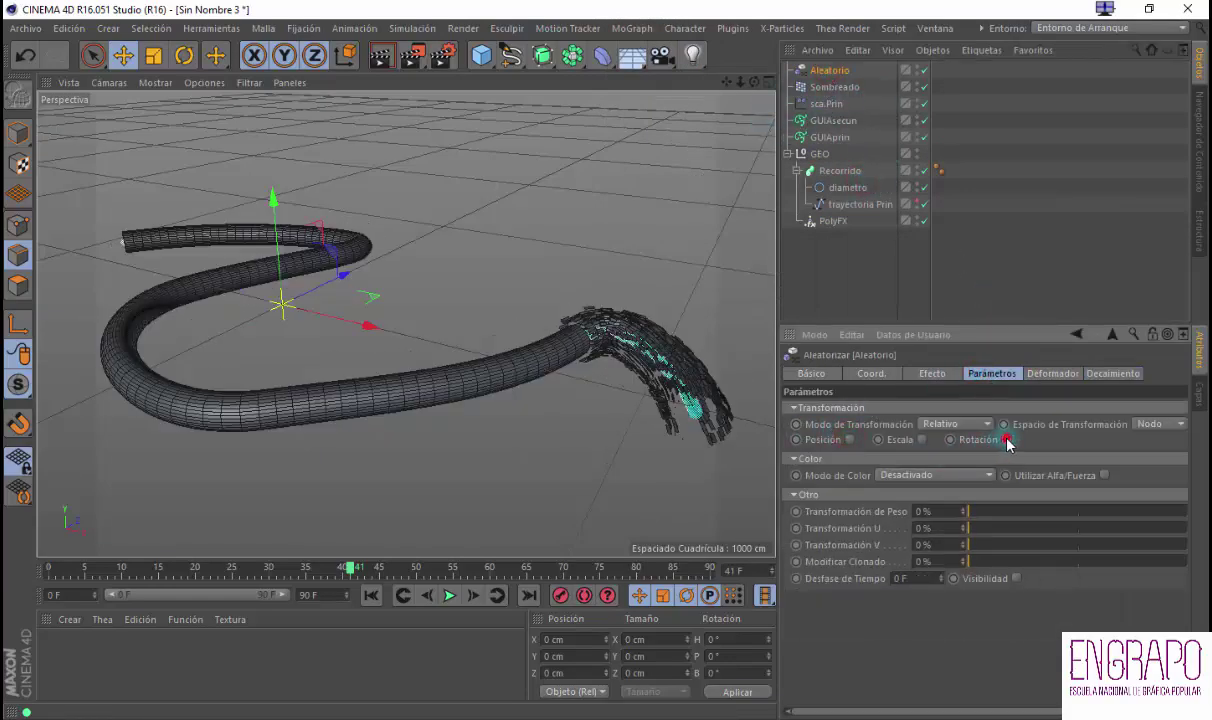
left_click(1007, 440)
left_click_drag(994, 458, 928, 465)
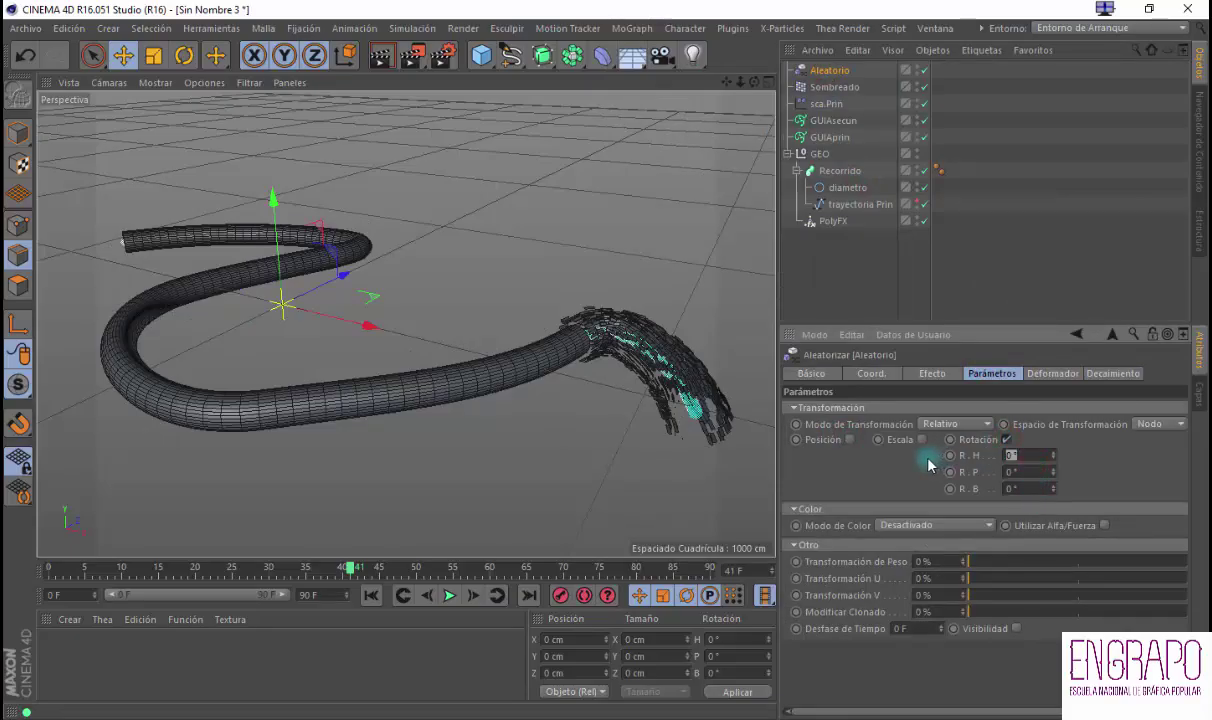
type("0")
key("Tab")
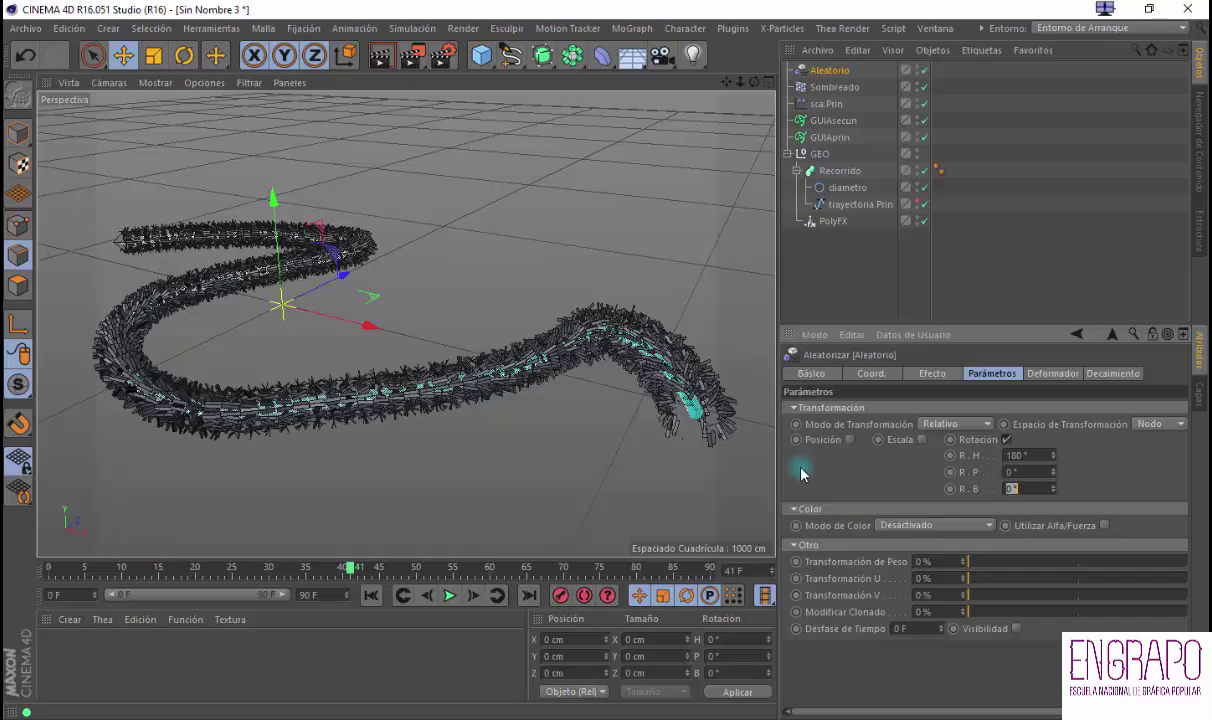
Set the Aleatorio effector's R.P rotation to 90° and inspect the scattered polygons along the tube
left_click(417, 500)
left_click_drag(214, 393, 300, 355, "alt")
left_click_drag(1039, 473, 952, 475)
type("90")
key("Return")
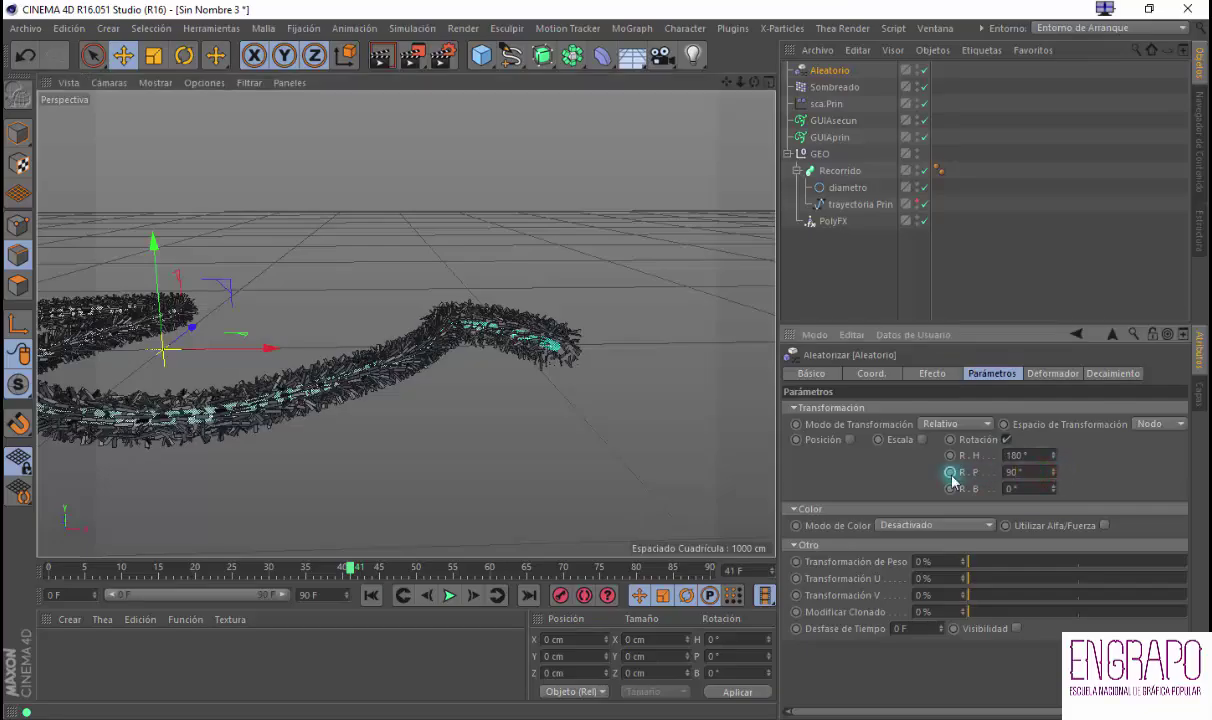
left_click_drag(498, 427, 620, 250, "alt")
left_click(829, 70)
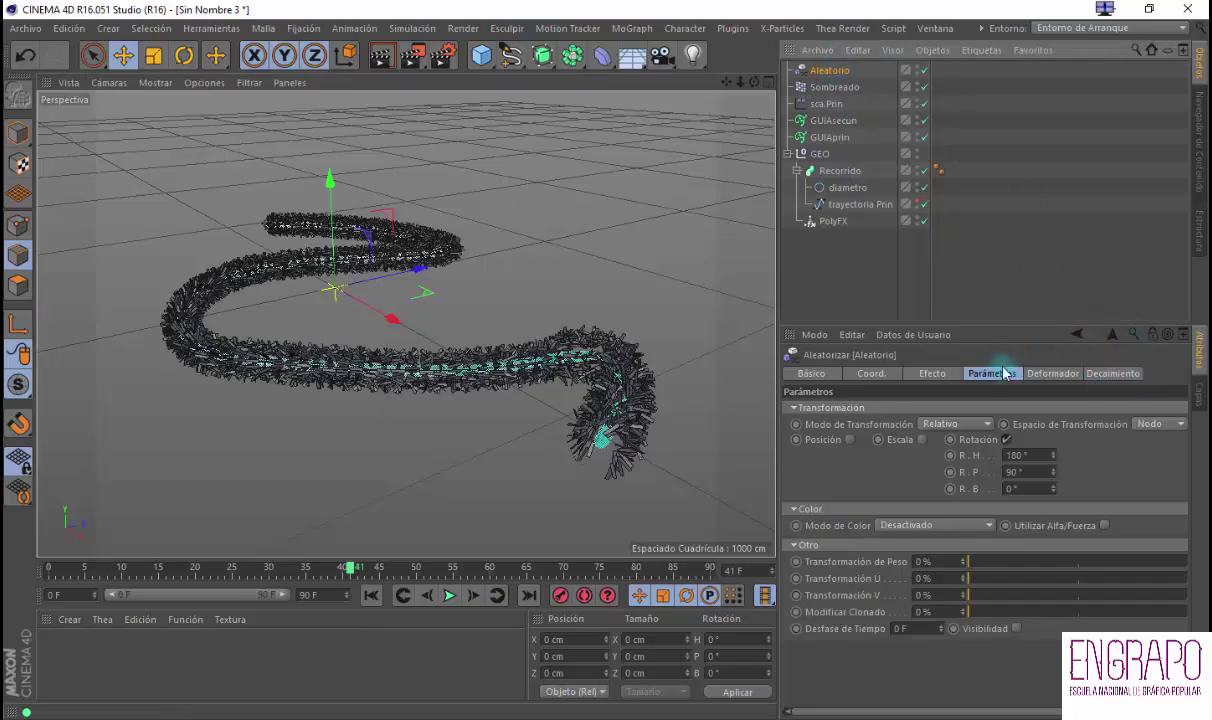
Set the Aleatorio effector's falloff shape to Esfera and move the effector onto the middle of the tube
left_click(1112, 374)
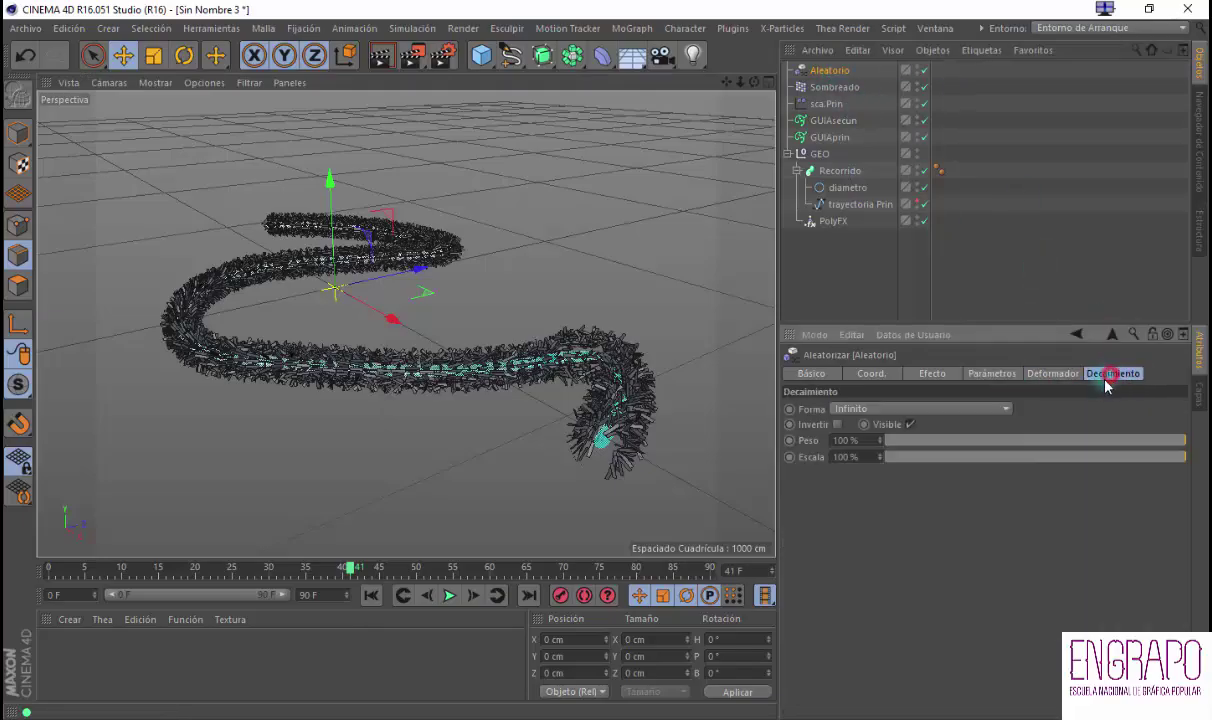
left_click(871, 407)
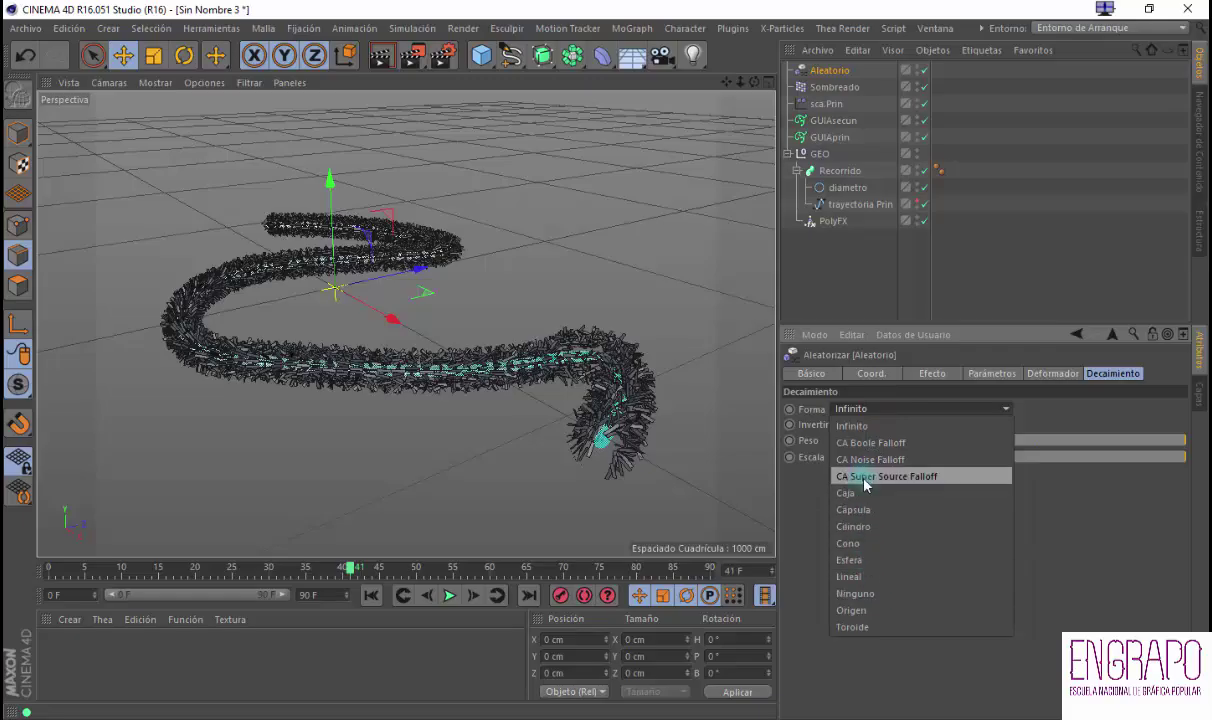
left_click(867, 561)
left_click_drag(438, 405, 476, 424, "alt")
left_click_drag(371, 255, 222, 303)
left_click_drag(216, 370, 360, 370, "alt")
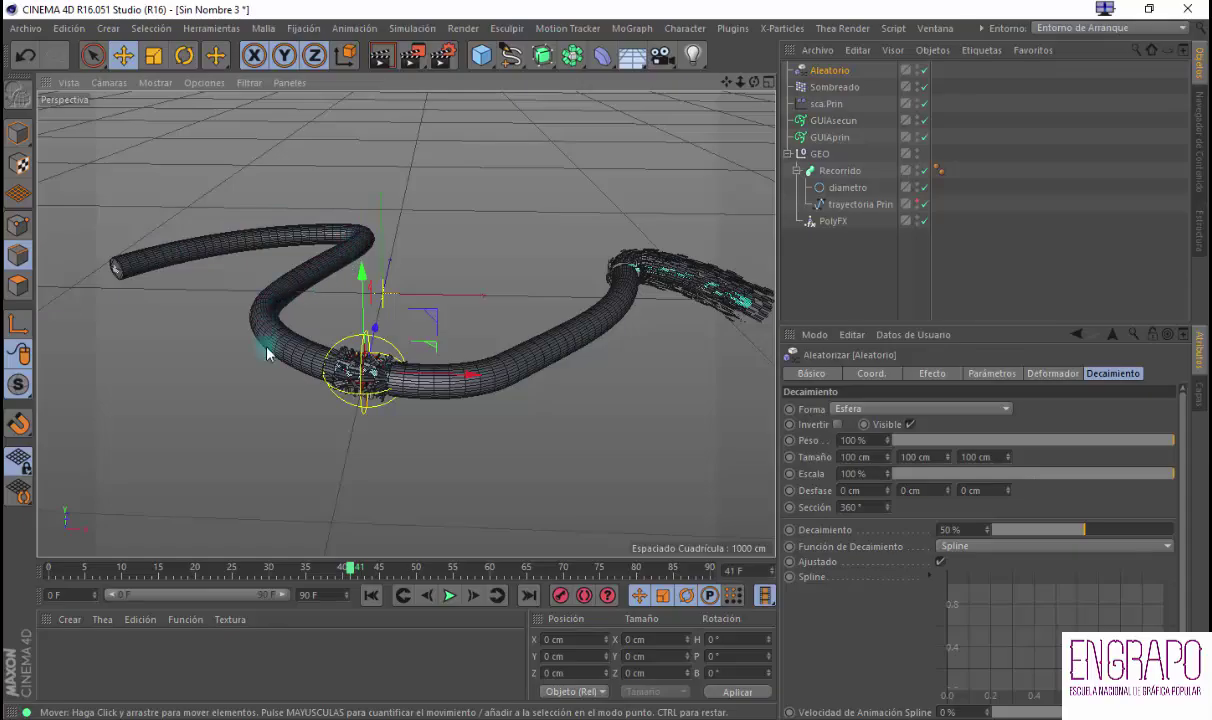
Add an Alinear a Spline tag to the Aleatorio effector
left_click(850, 275)
left_click(831, 72)
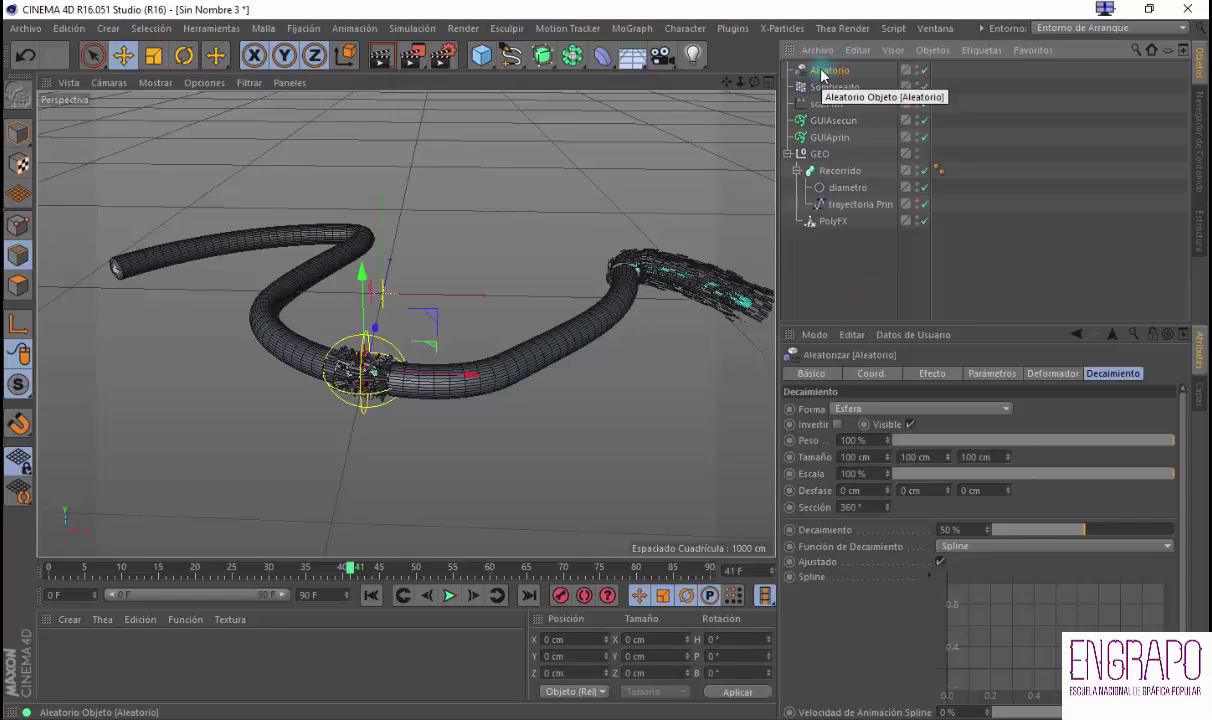
right_click(830, 74)
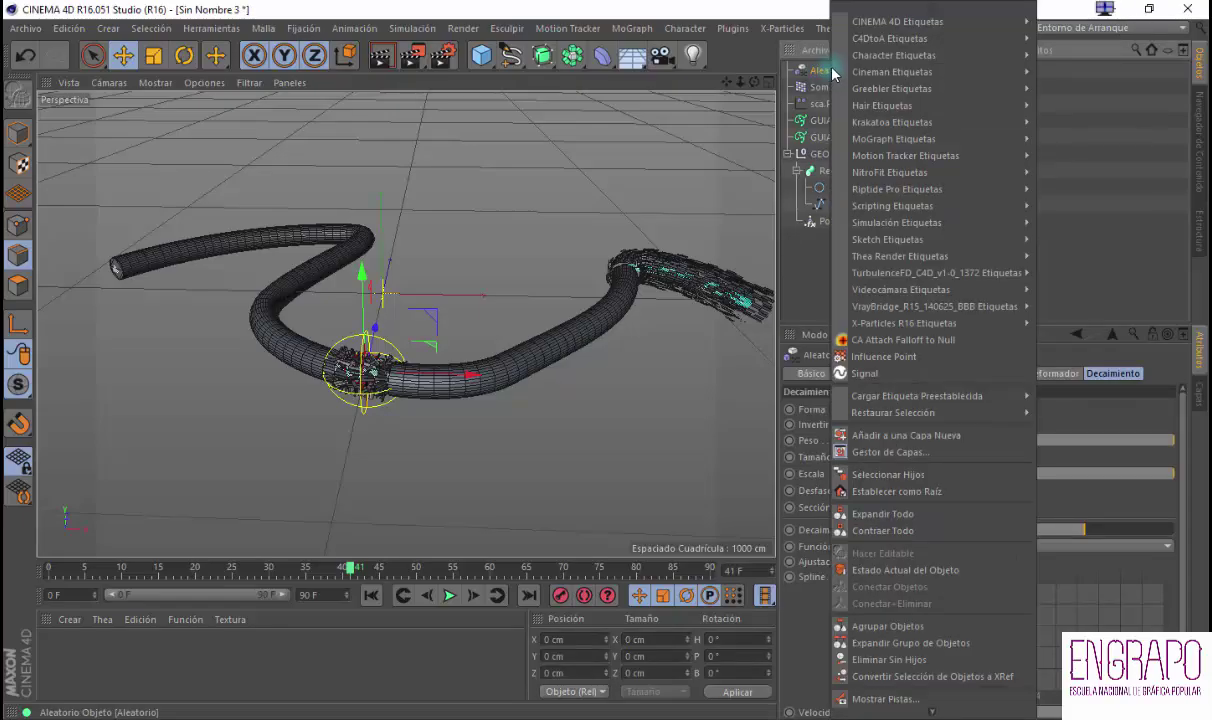
mouse_move(886, 25)
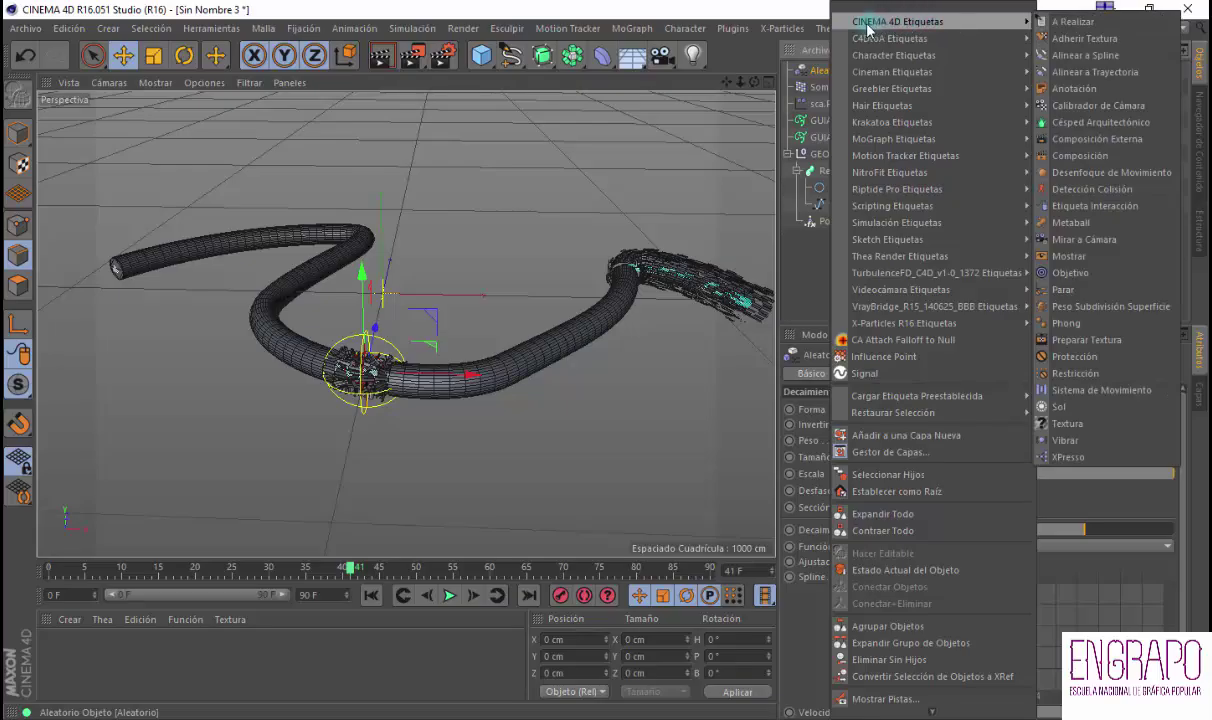
left_click(1080, 55)
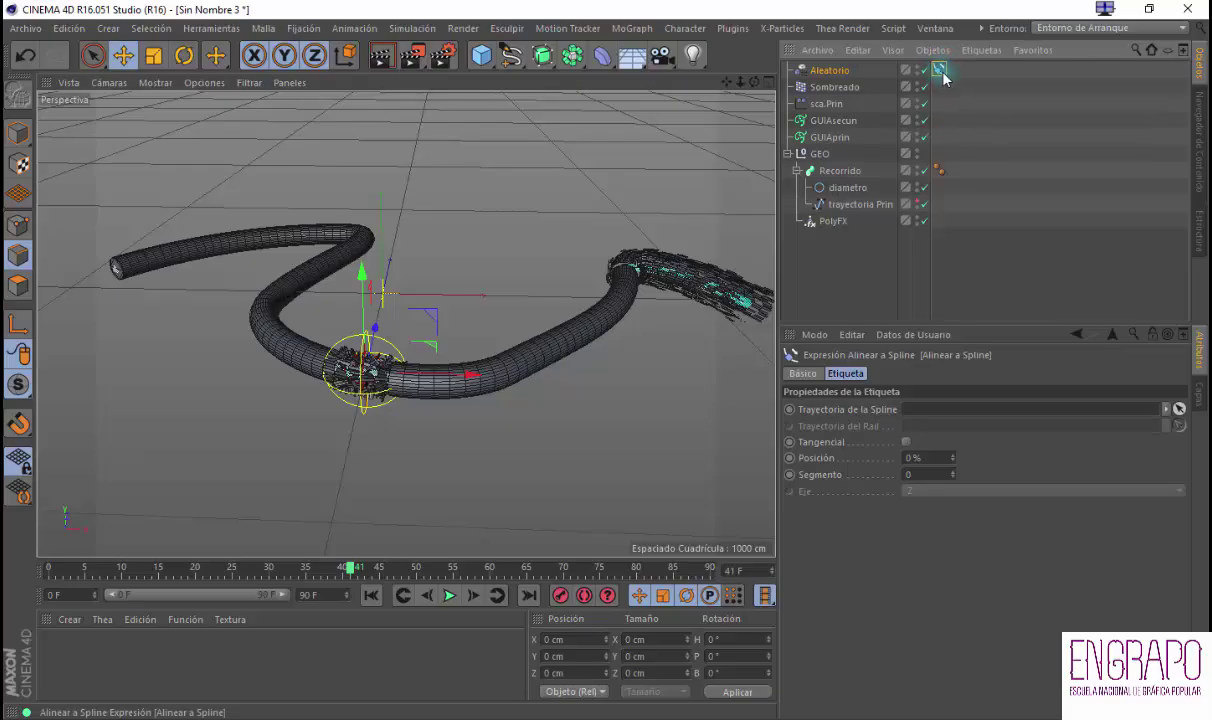
Assign the trayectoria Prin spline as the Trayectoria de la Spline in Aleatorio's Alinear a Spline tag
left_click(818, 72)
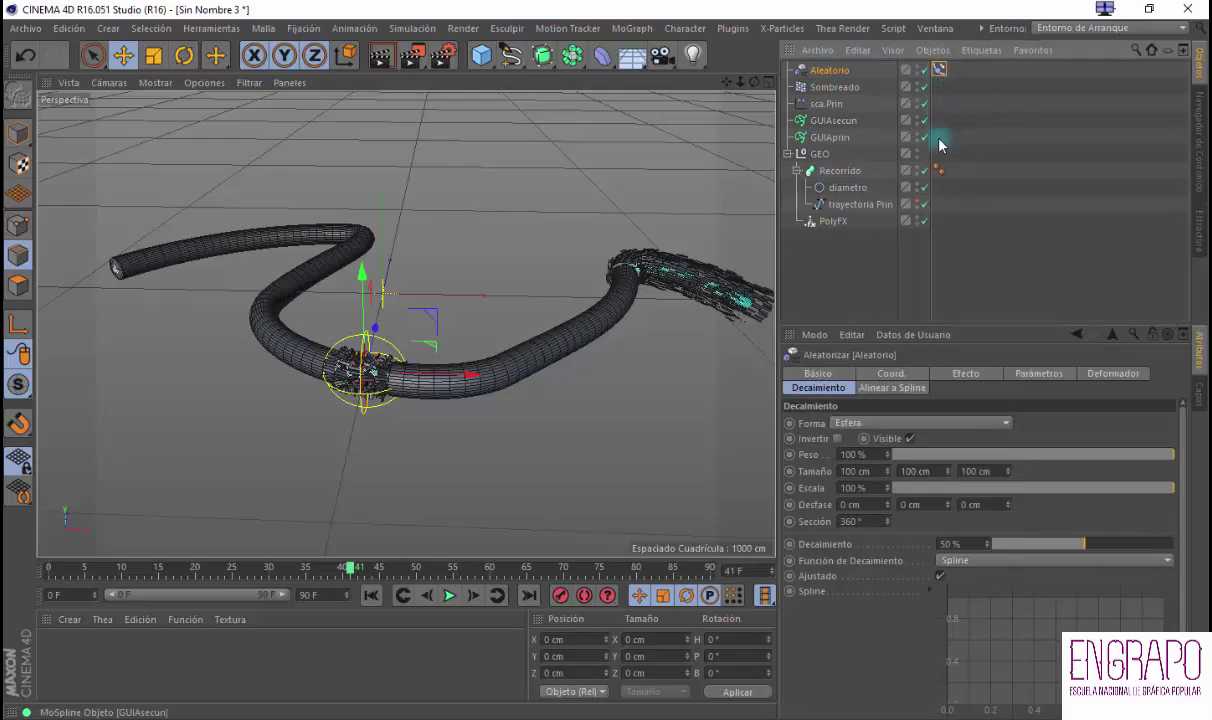
left_click(939, 69)
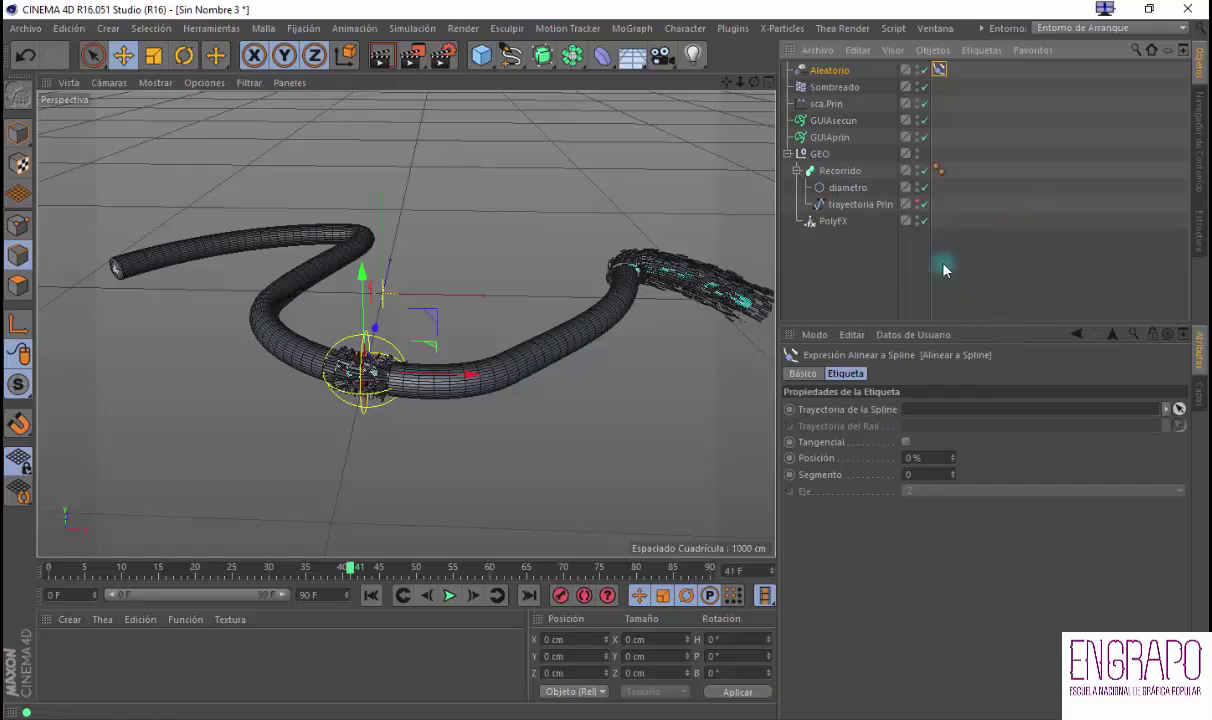
left_click(834, 120)
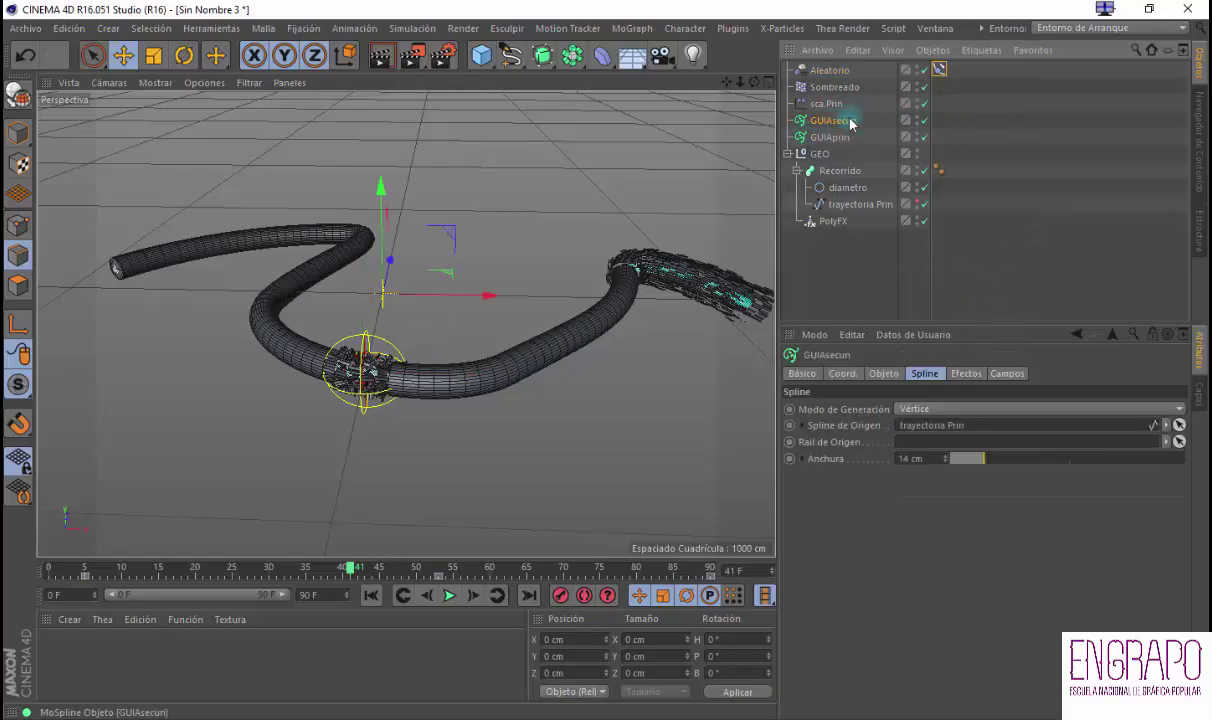
left_click(939, 71)
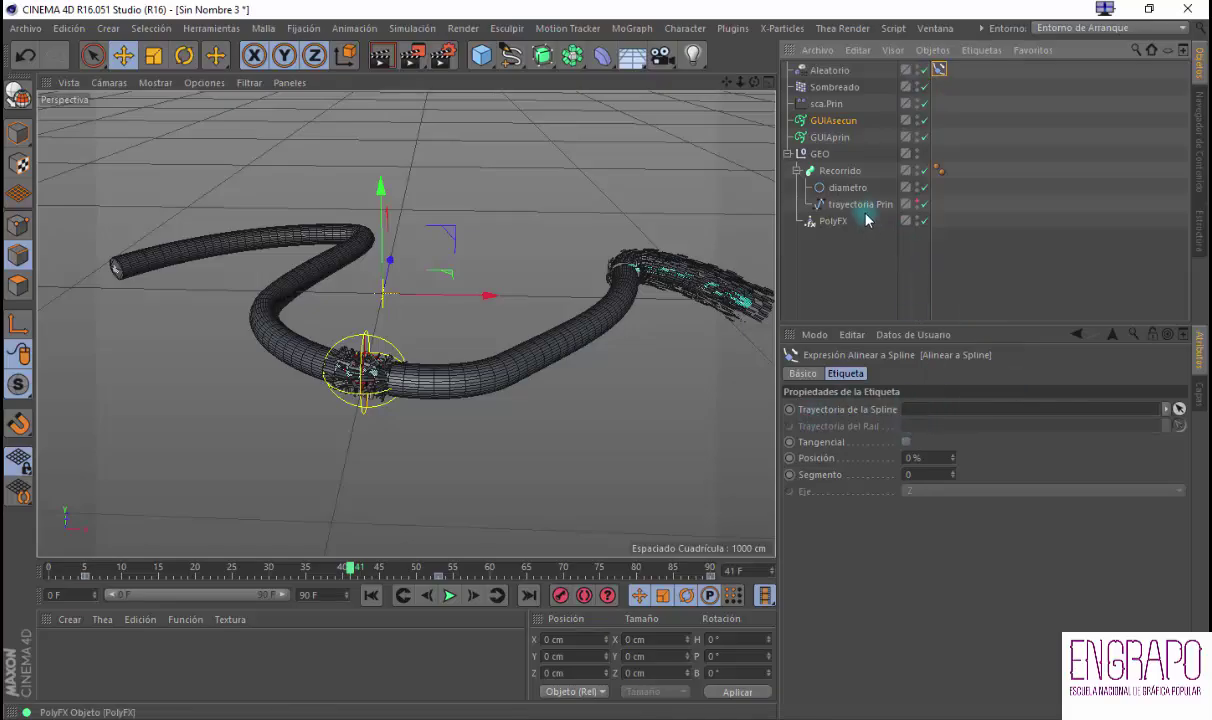
left_click_drag(848, 203, 905, 409)
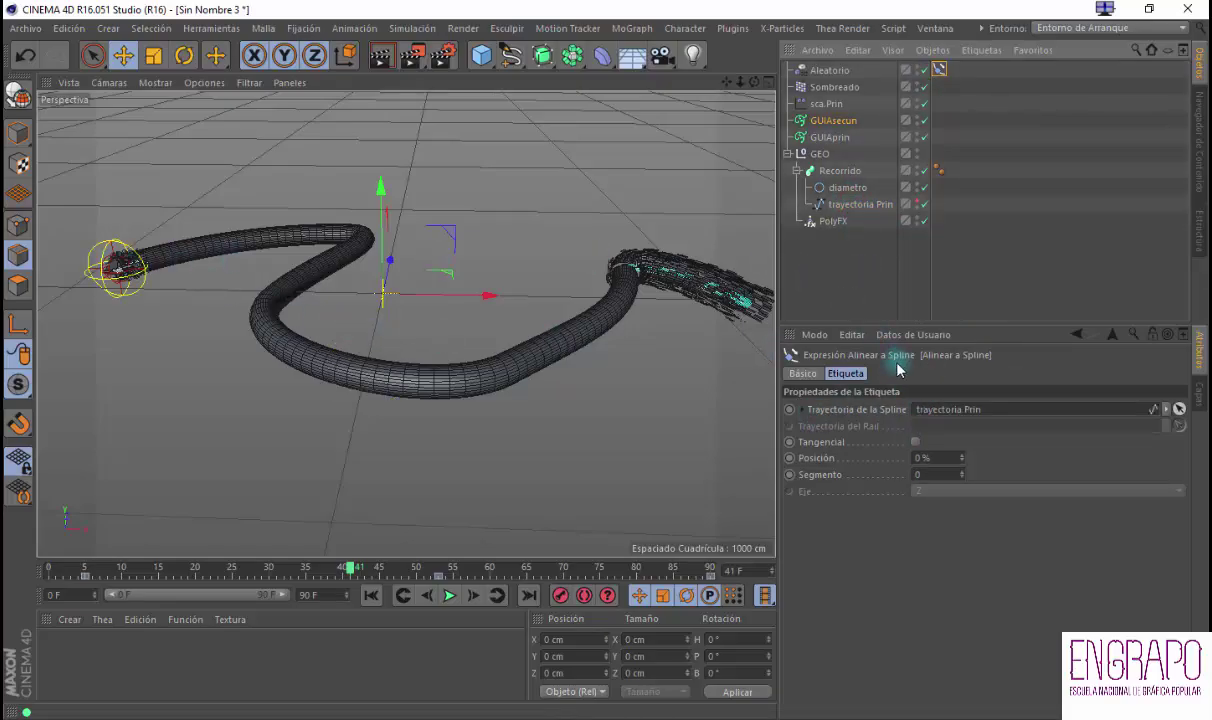
Keyframe the Alinear a Spline tag's Posición at 0% on frame 18
left_click_drag(238, 567, 166, 542)
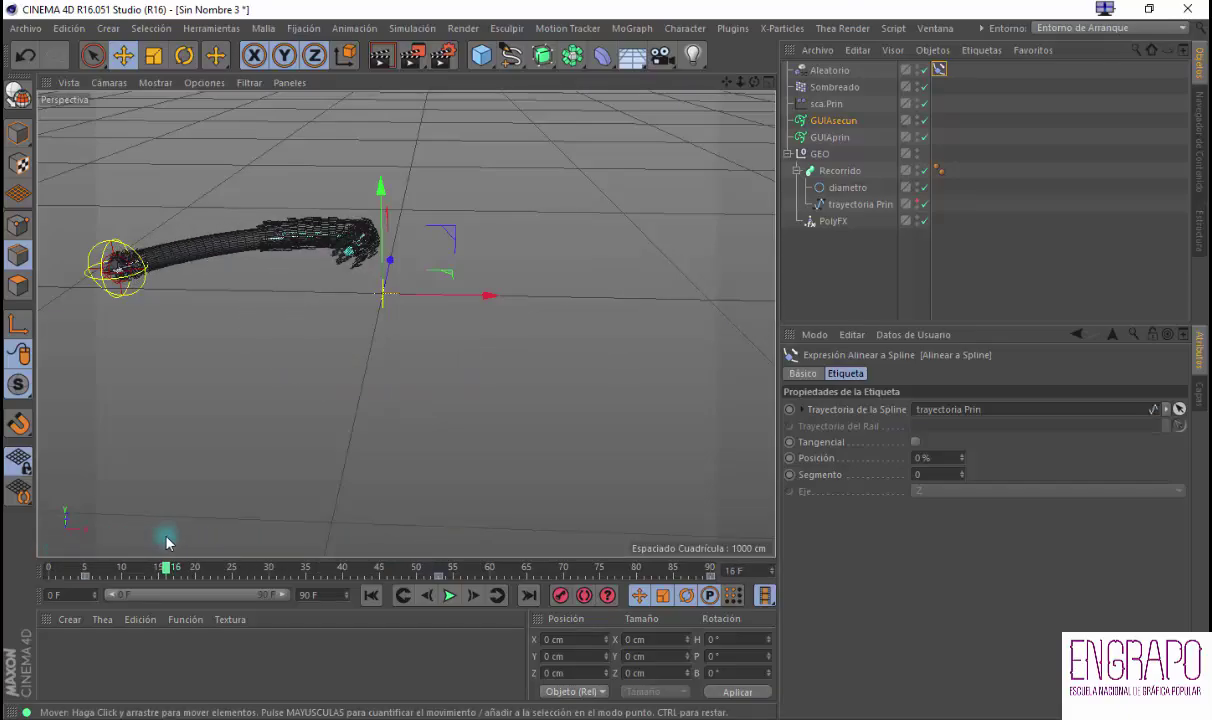
mouse_move(196, 573)
left_mouse_down()
mouse_move(168, 566)
mouse_move(181, 568)
left_mouse_up()
left_click(789, 474, "ctrl")
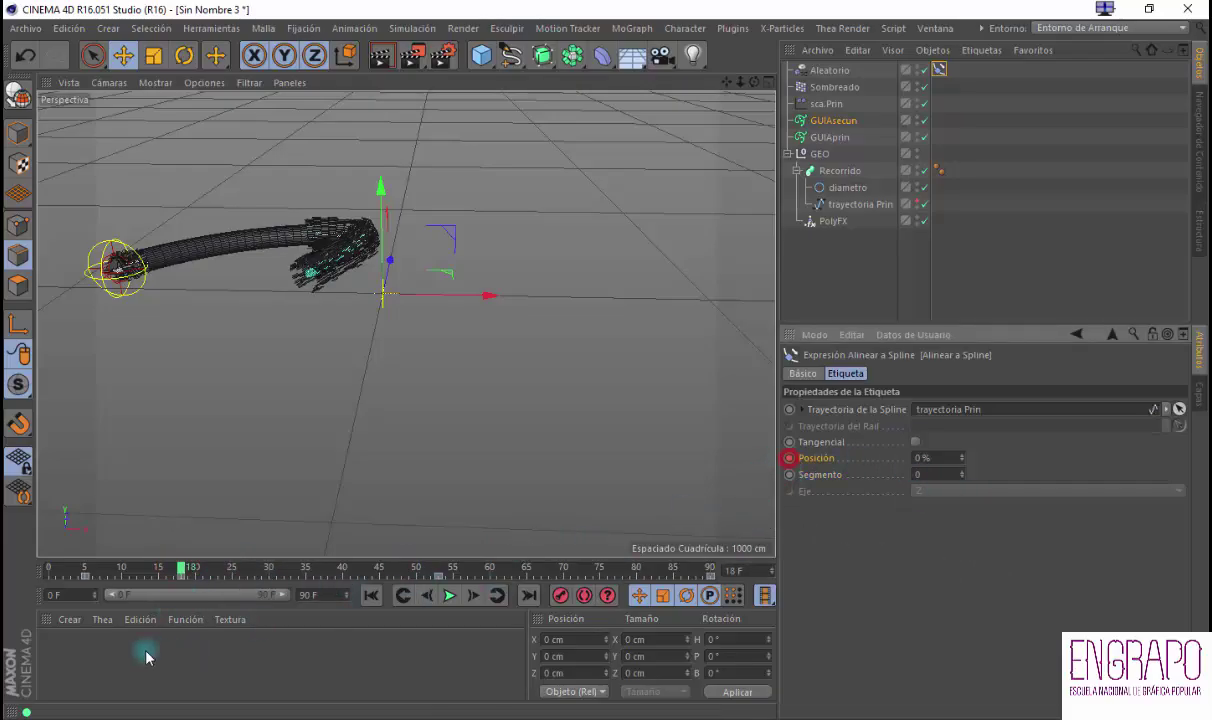
Set the Alinear a Spline tag's Posición to 100% at frame 66 and keyframe it
left_click_drag(181, 568, 532, 570)
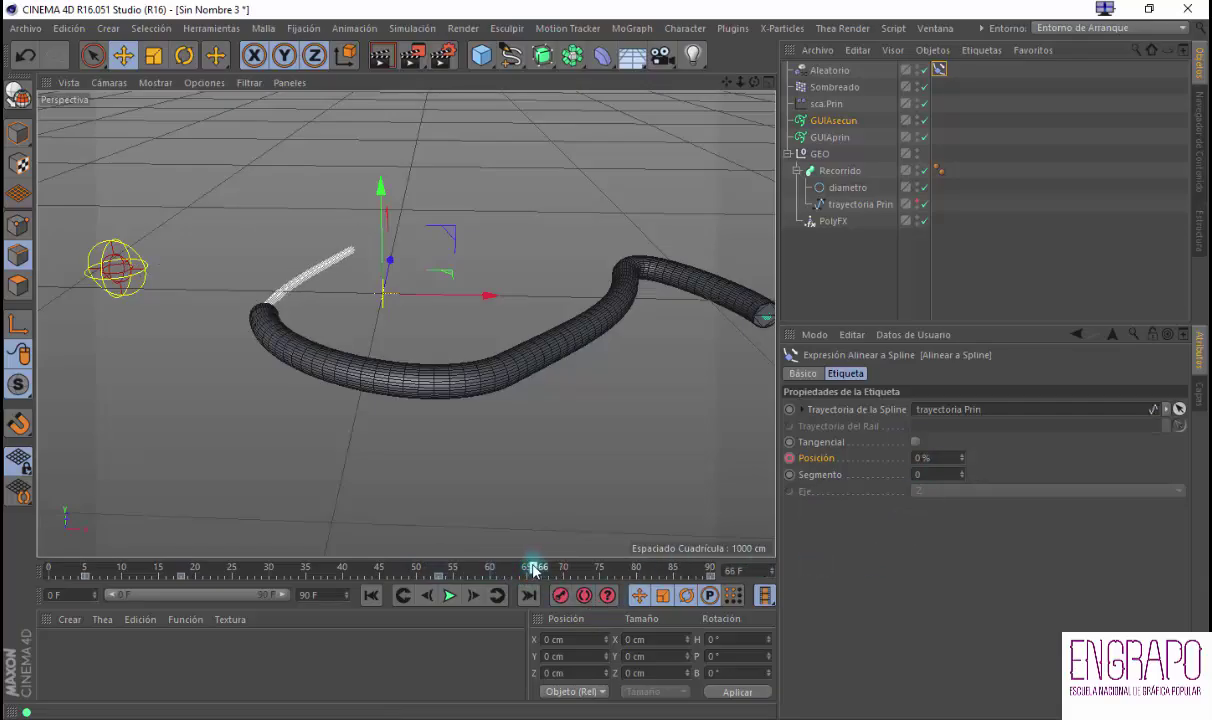
left_click(947, 457)
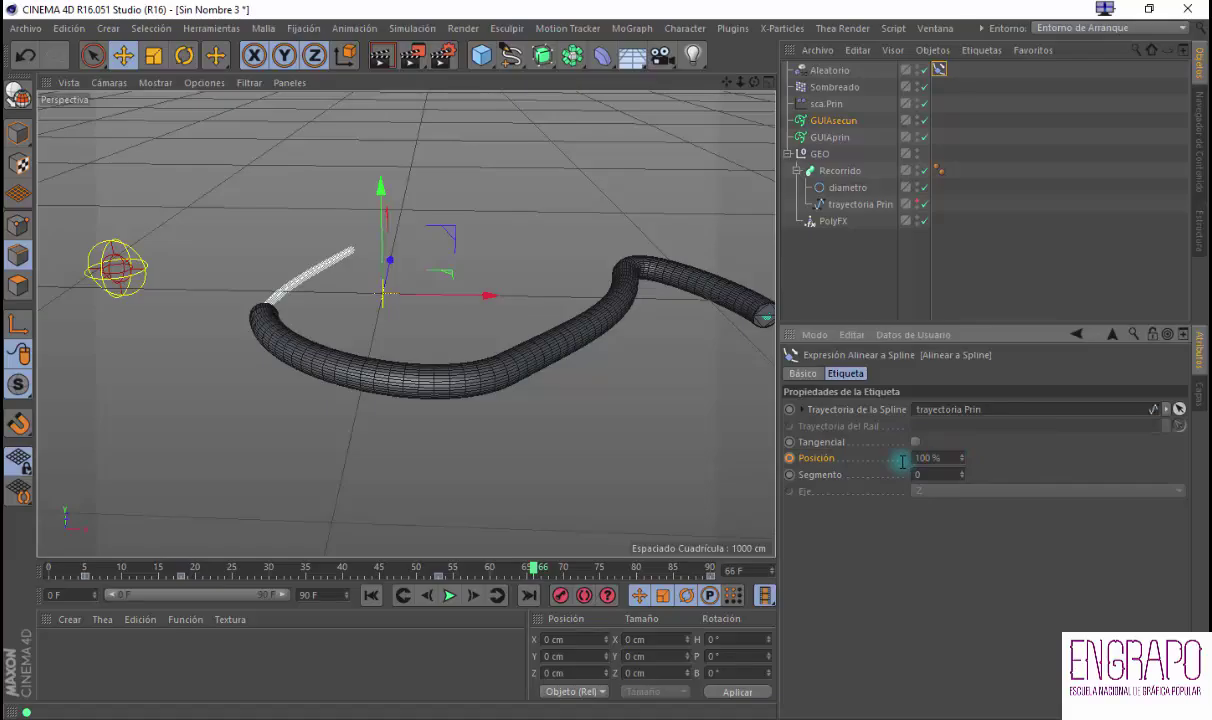
key("Return")
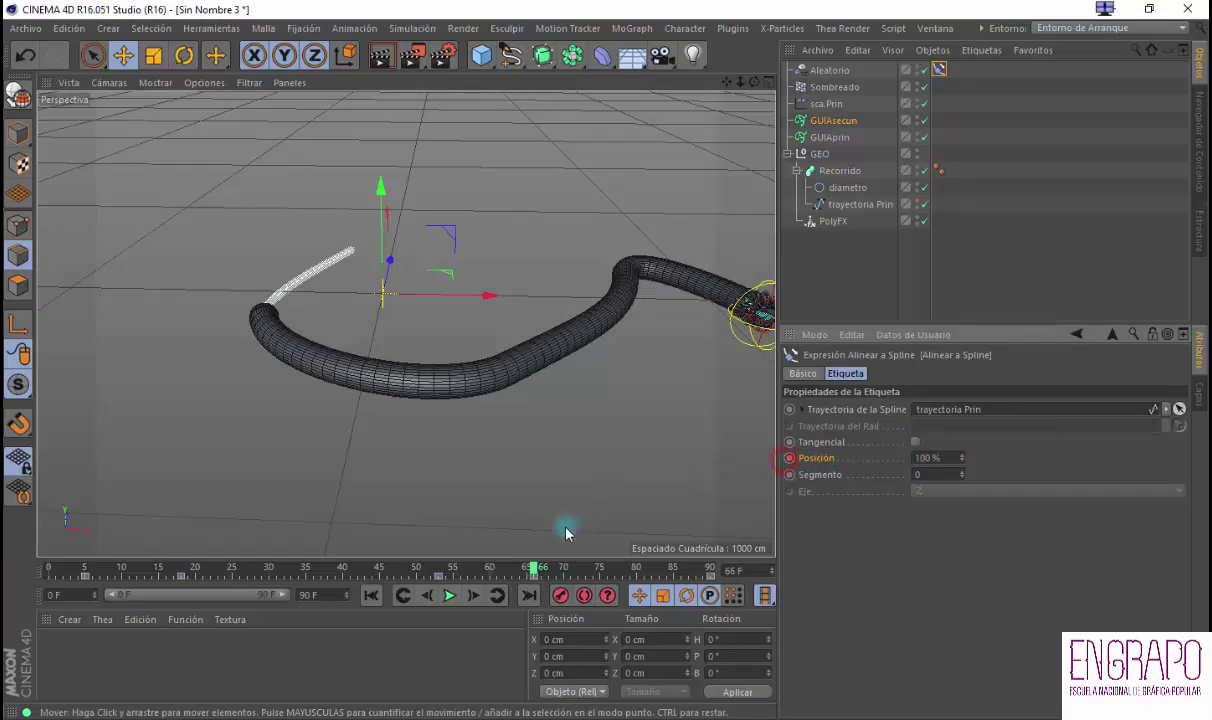
Go to frame 44 and set the first Tamaño value of Aleatorio's spherical falloff to 250 cm
mouse_move(536, 567)
left_mouse_down()
mouse_move(225, 567)
mouse_move(408, 563)
mouse_move(371, 565)
left_mouse_up()
left_click_drag(396, 404, 381, 482, "alt")
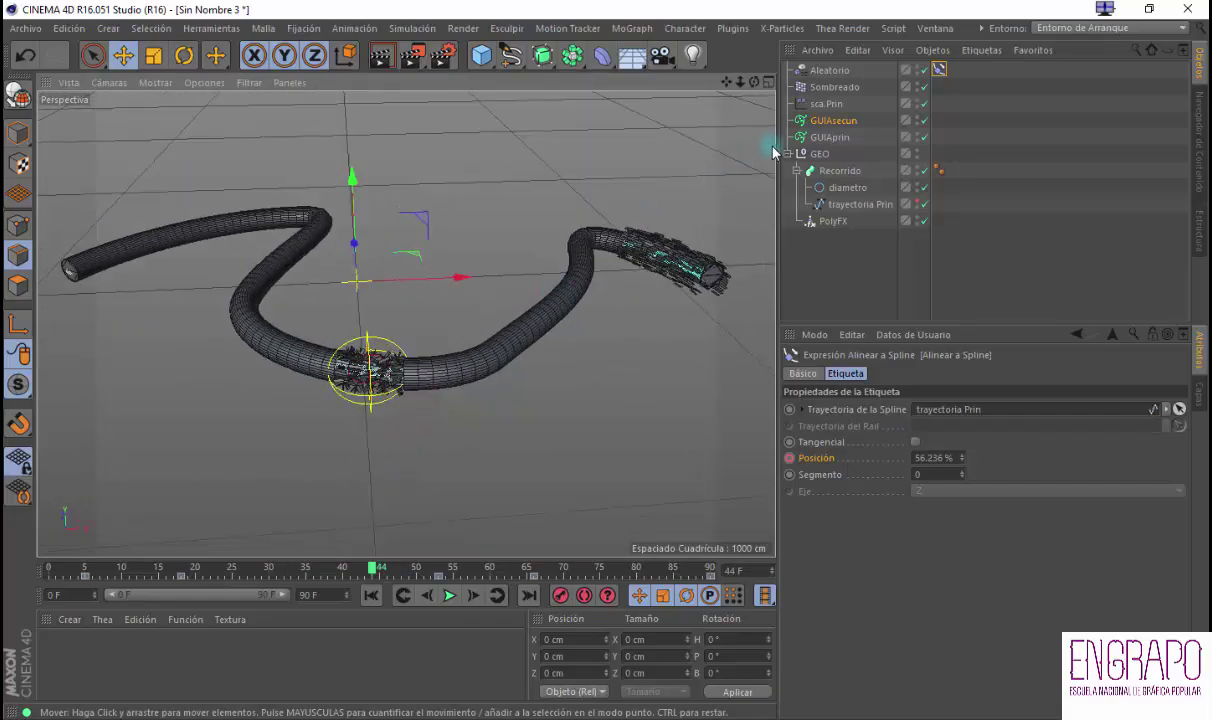
left_click(830, 70)
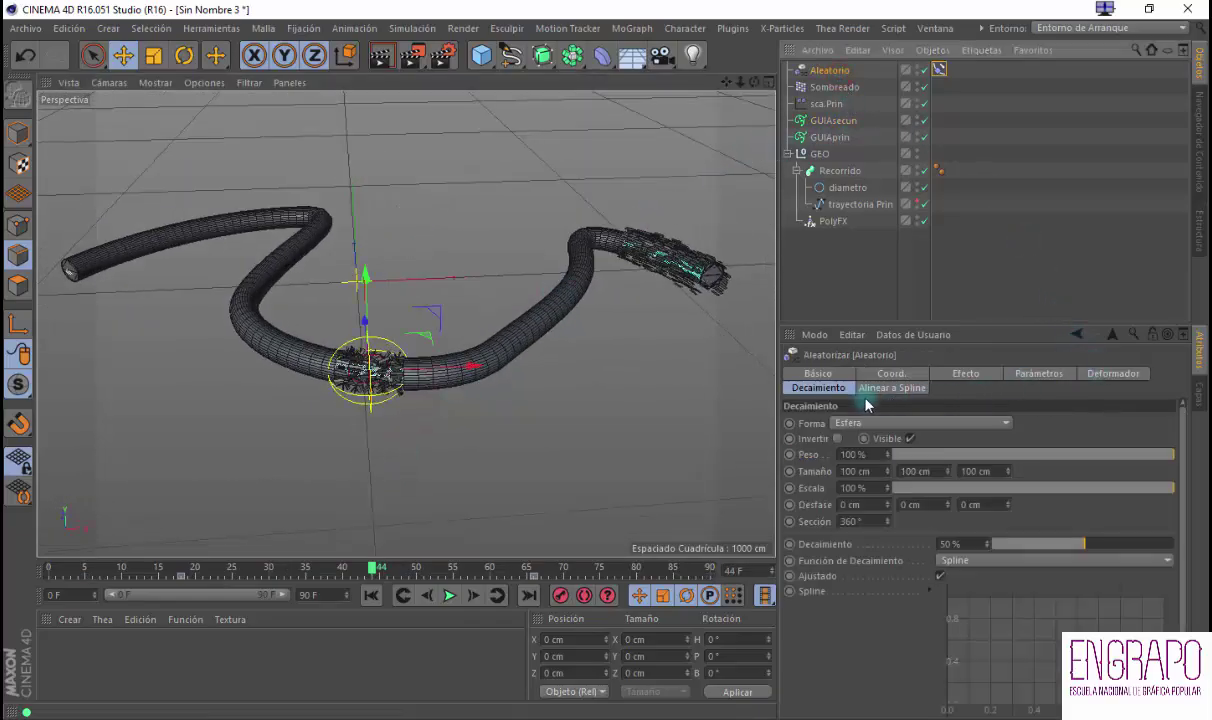
left_click(827, 390)
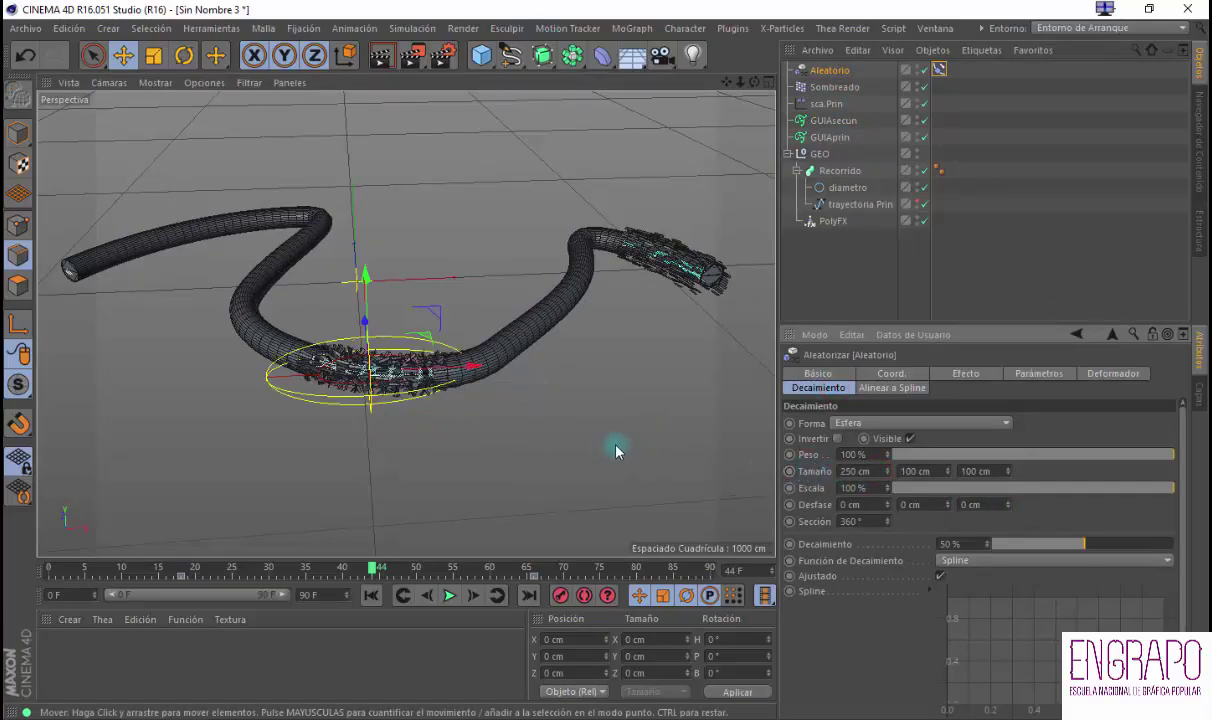
left_click_drag(471, 425, 643, 321, "alt")
Enable Tangencial with Eje X in Aleatorio's Alinear a Spline tag, and check the falloff's travel along the tube back to frame 44
left_click(939, 69)
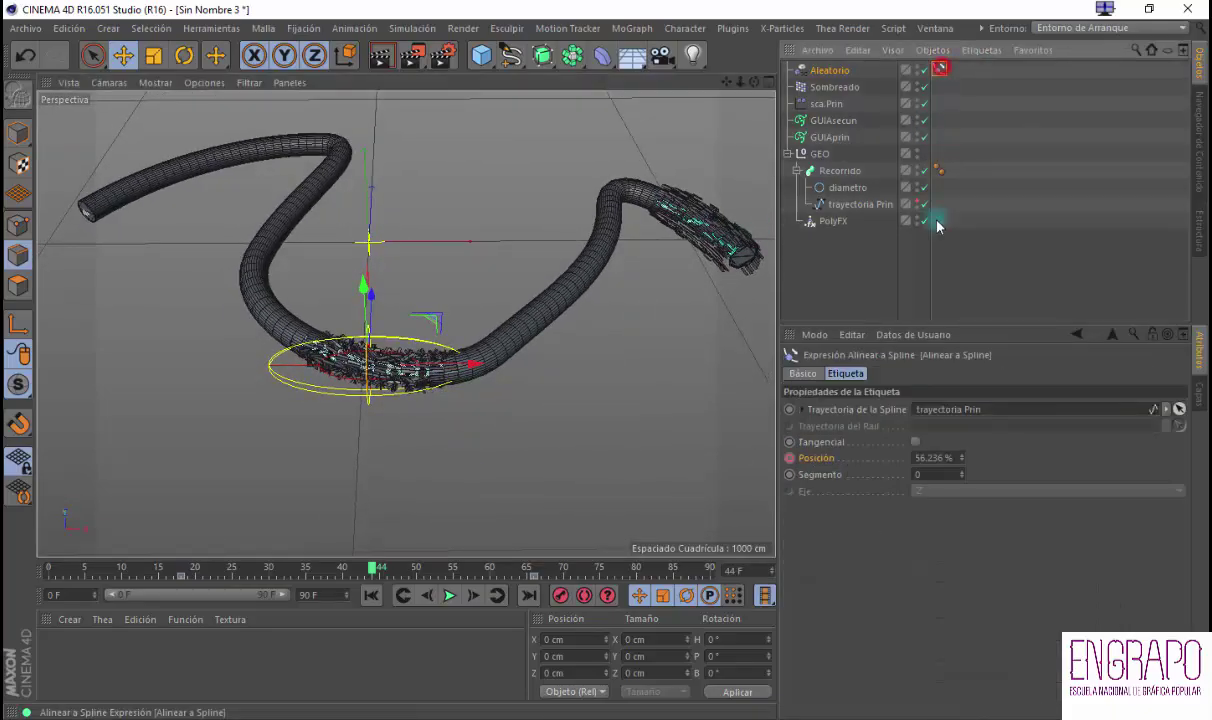
left_click(914, 443)
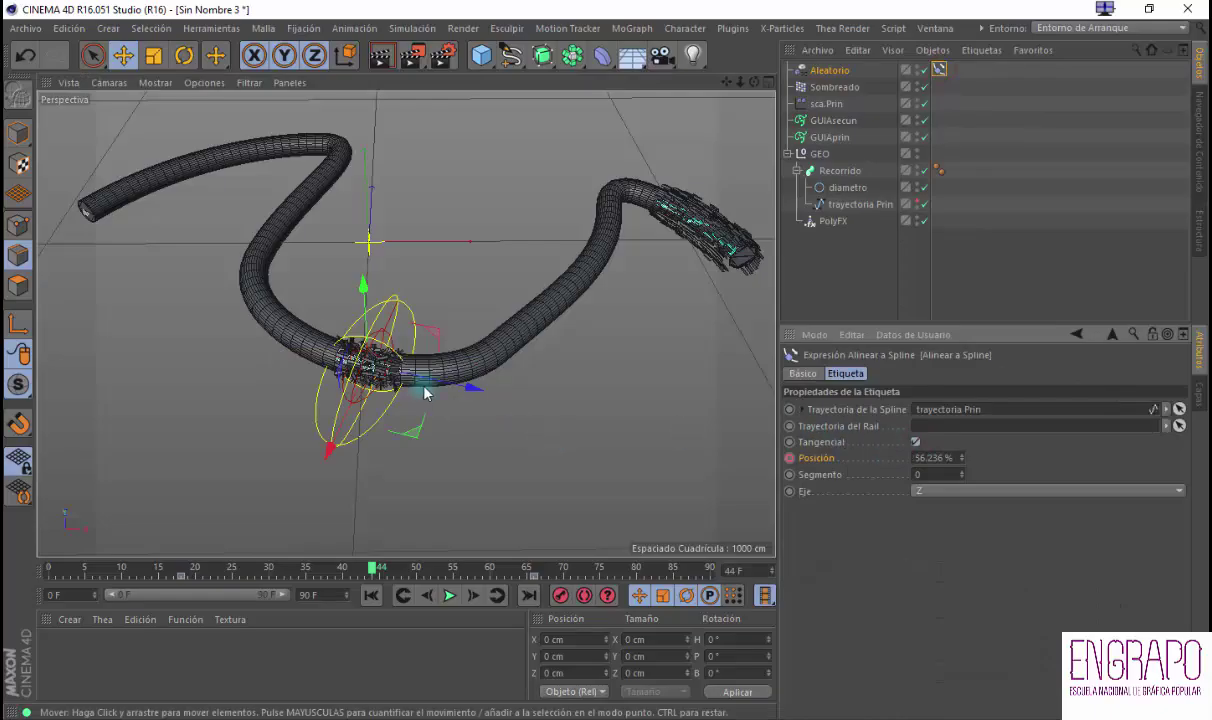
left_click(929, 491)
left_click(935, 506)
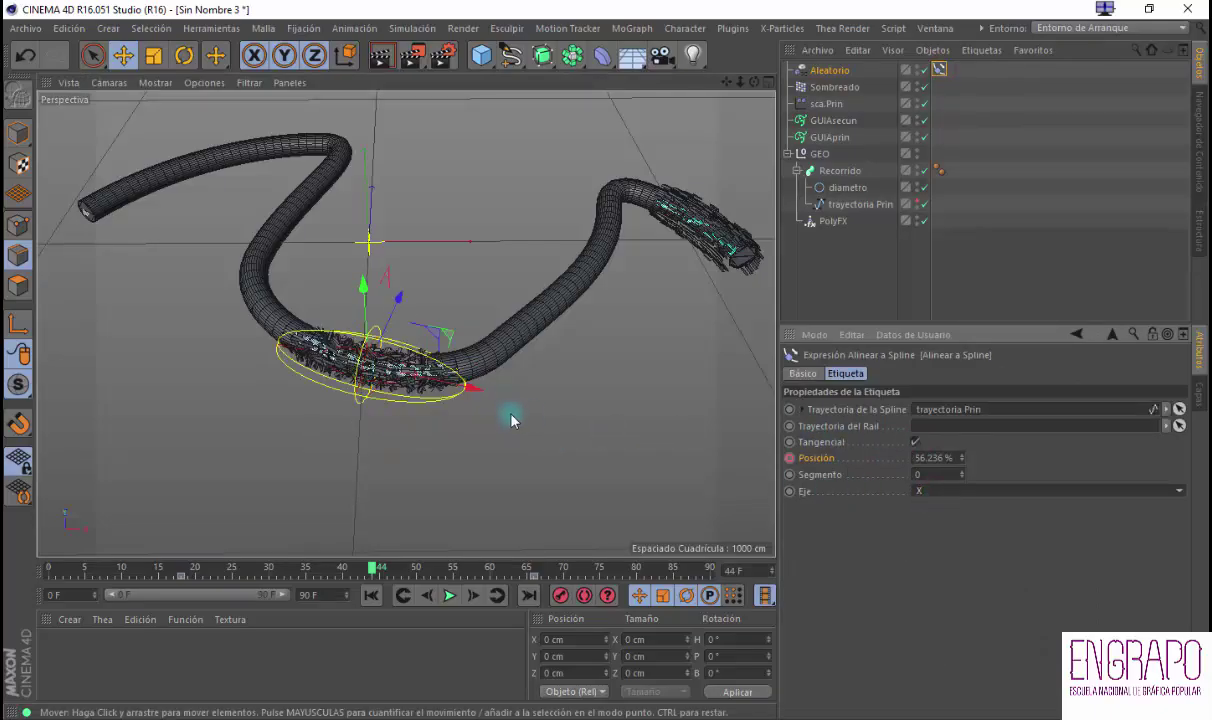
left_click_drag(506, 432, 580, 422, "alt")
left_click_drag(377, 574, 304, 563)
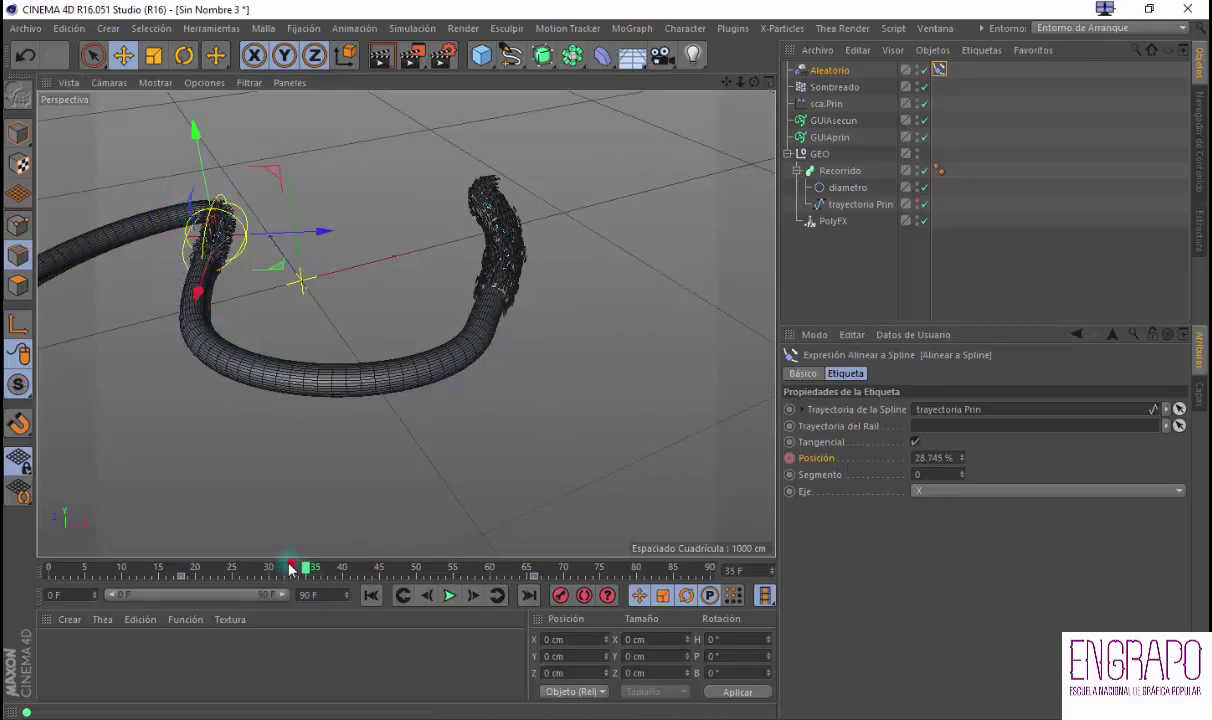
left_click_drag(291, 568, 374, 592)
Set Aleatorio's Función de Decaimiento to Inverso and slightly lower its Decaimiento percentage
left_click_drag(416, 432, 418, 346, "alt")
right_click_drag(418, 346, 456, 344, "alt")
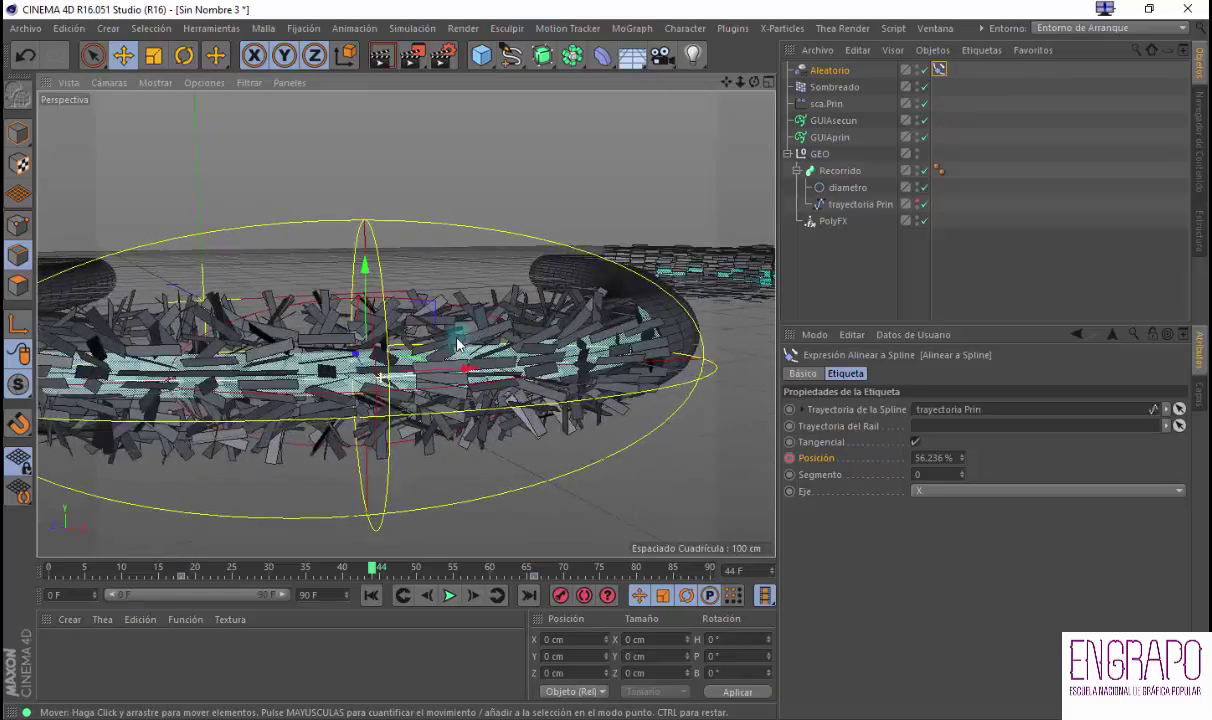
scroll(457, 345, "down", 5)
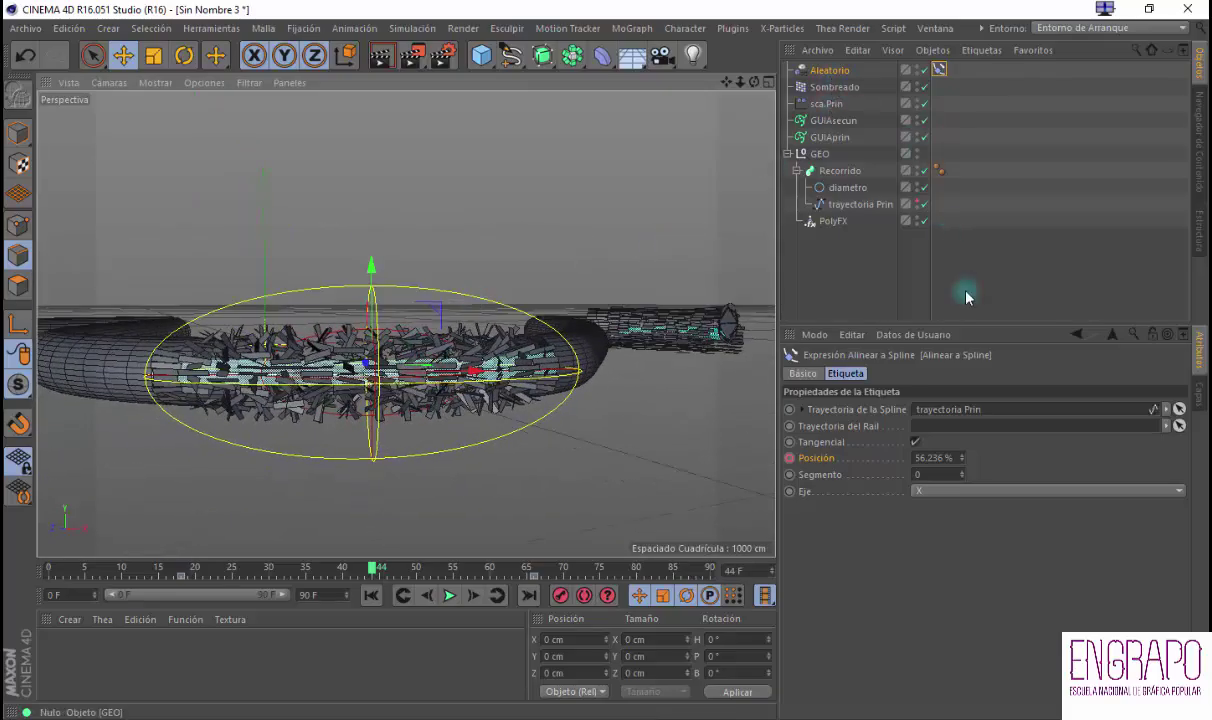
left_click(808, 69)
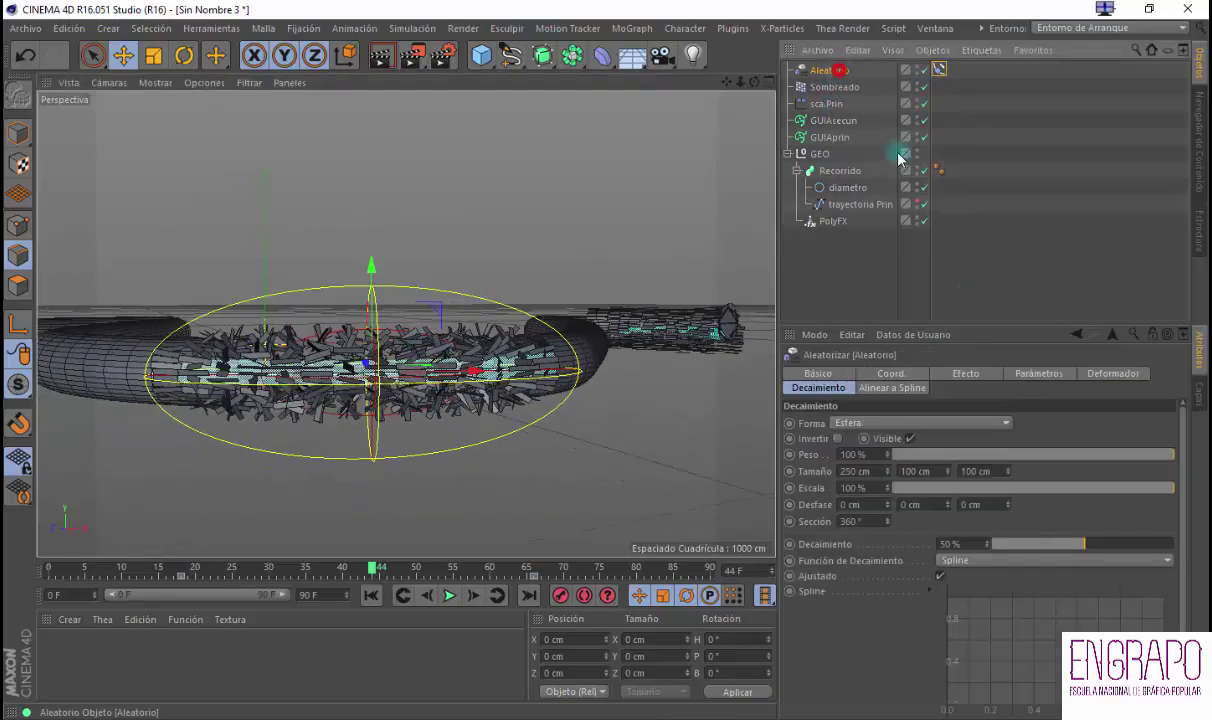
left_click(979, 562)
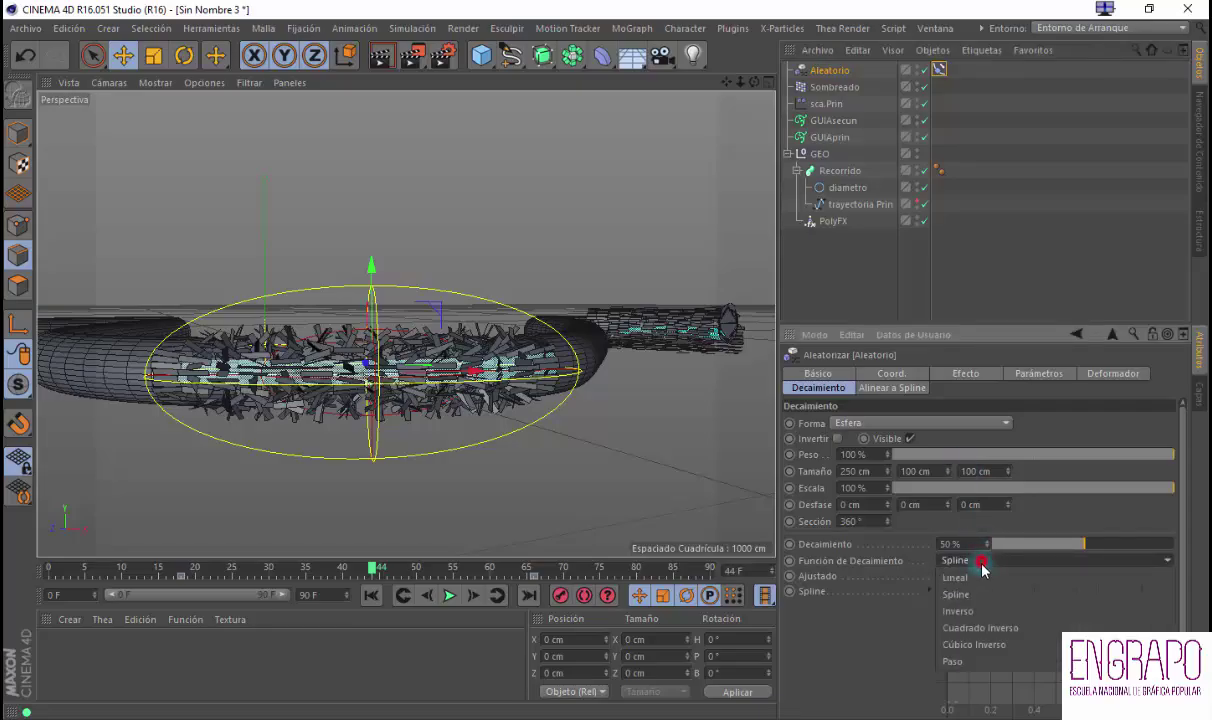
left_click(983, 614)
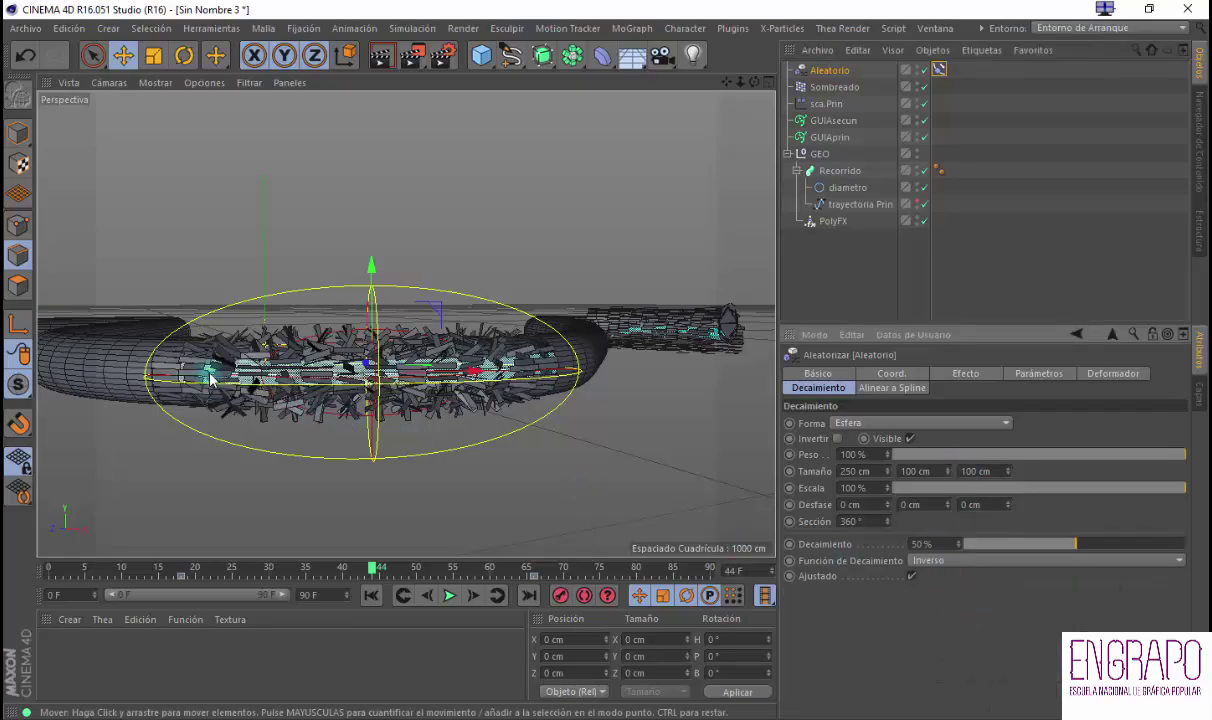
left_click_drag(1078, 545, 1062, 545)
Enable Escala in the Aleatorio effector's transformation parameters
left_click(966, 373)
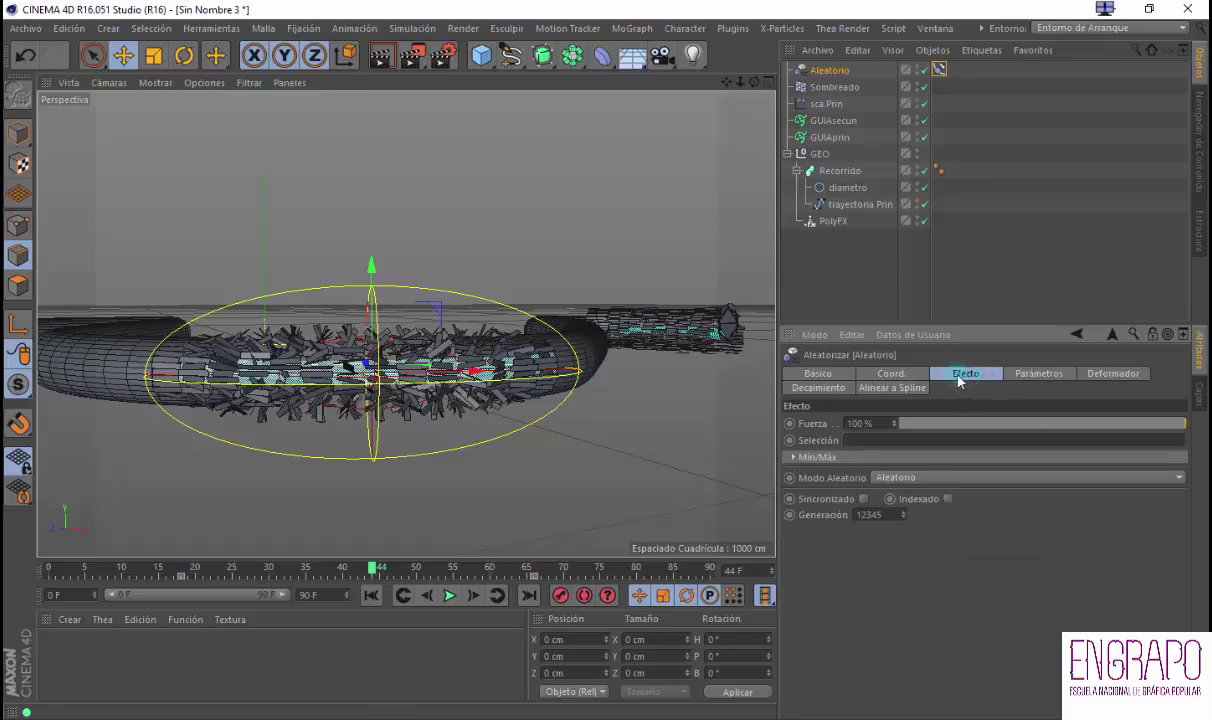
left_click_drag(616, 420, 952, 398, "alt")
left_click(1039, 374)
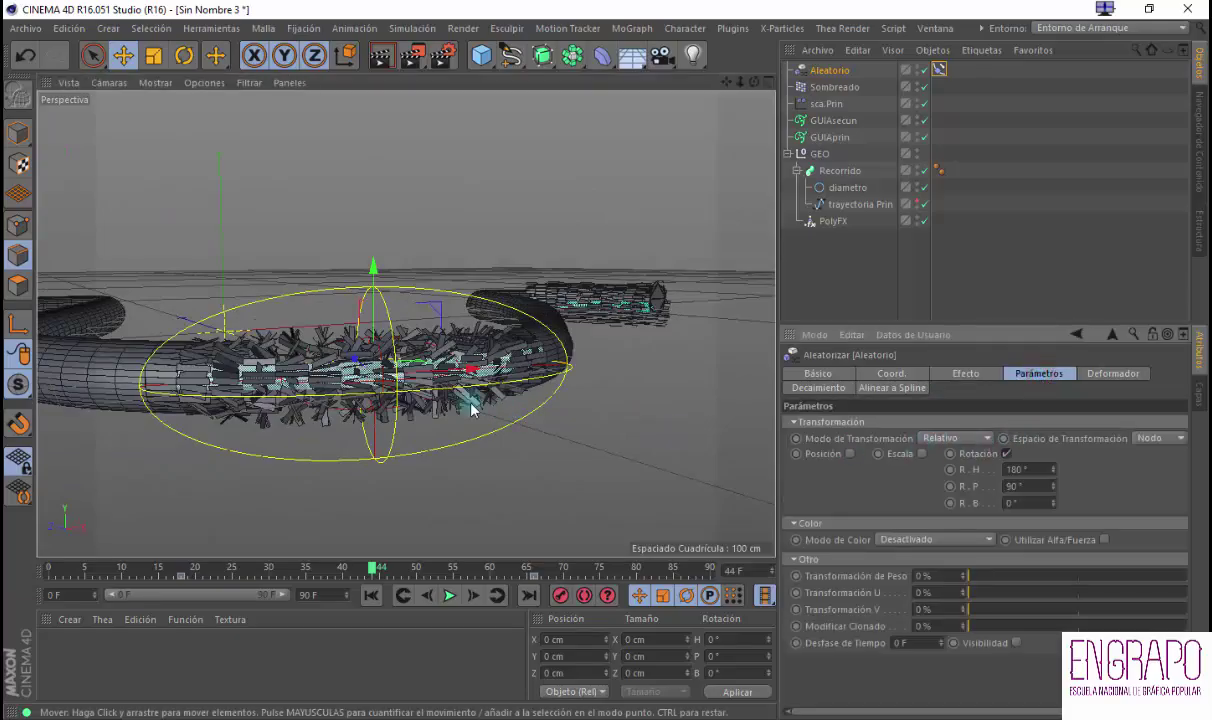
left_click(921, 454)
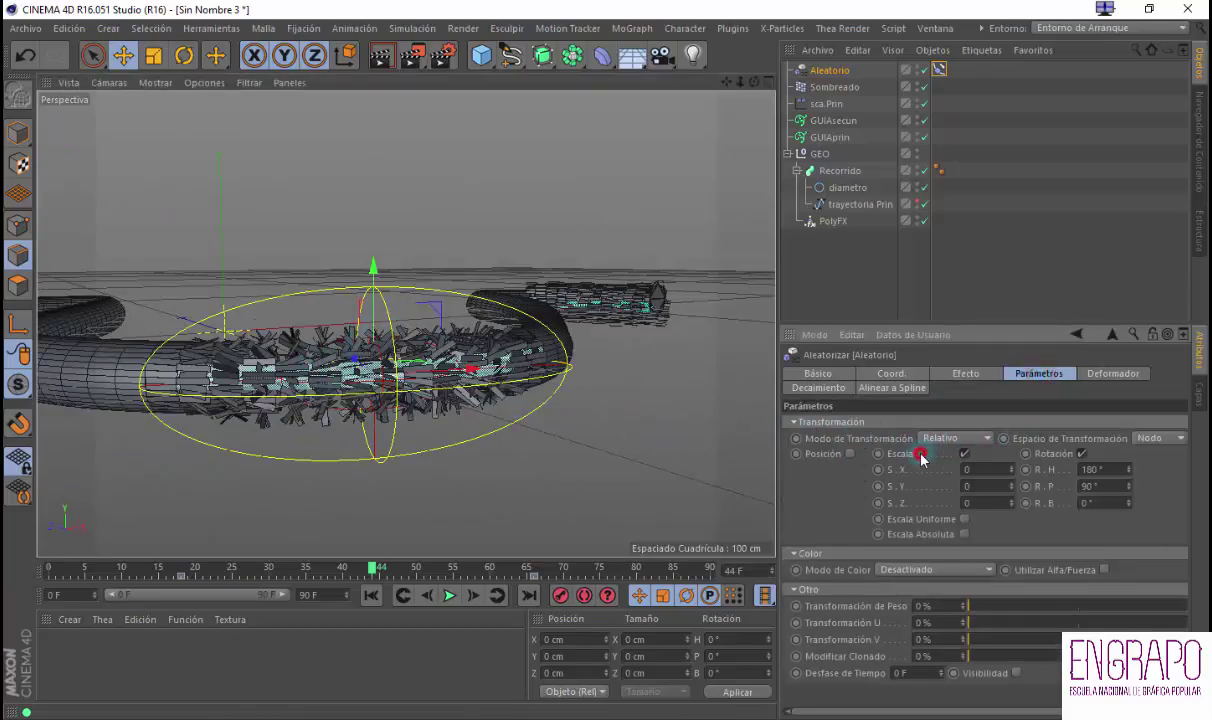
left_click_drag(473, 414, 550, 430, "alt")
Try an S.X scale of 2 on the Aleatorio effector and return it to 0
left_click(972, 468)
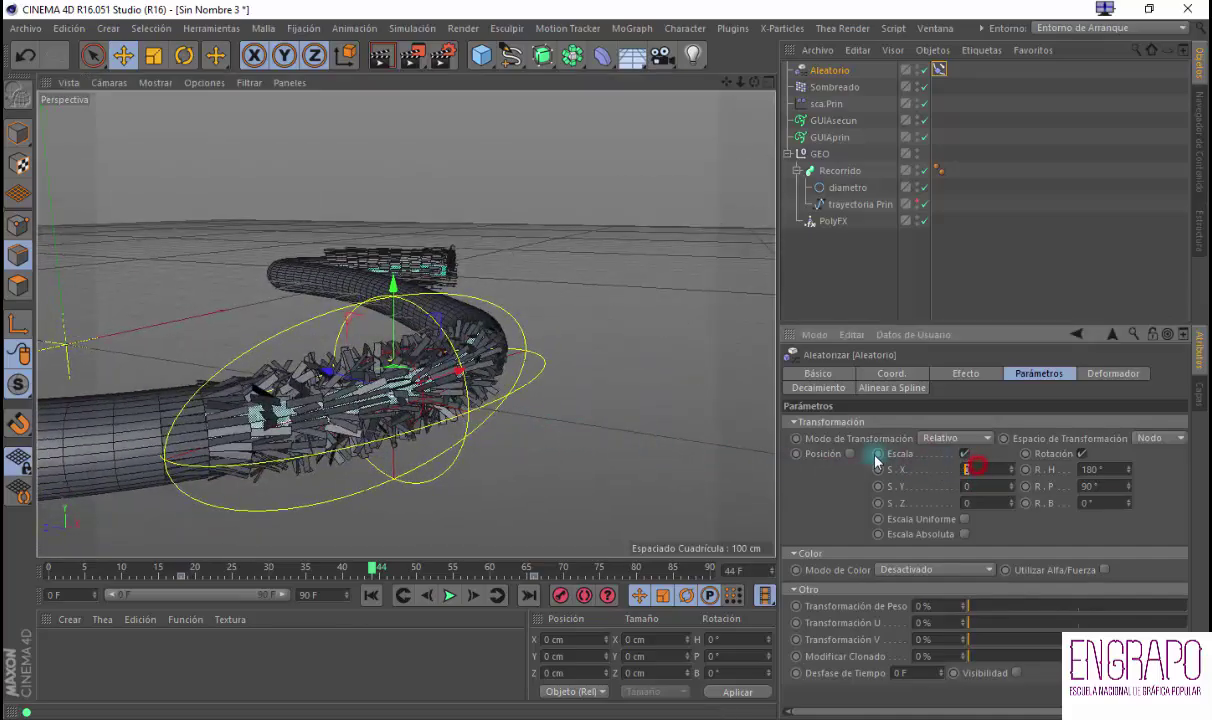
type("2")
key("Return")
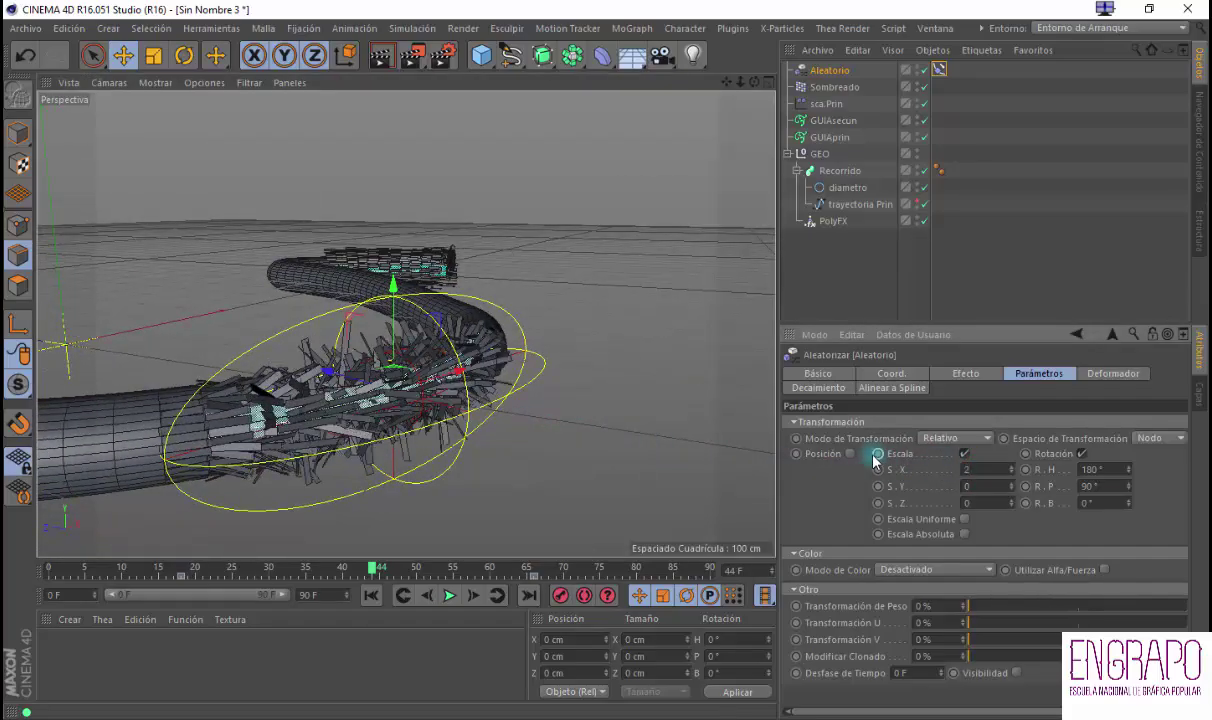
type("0")
key("Return")
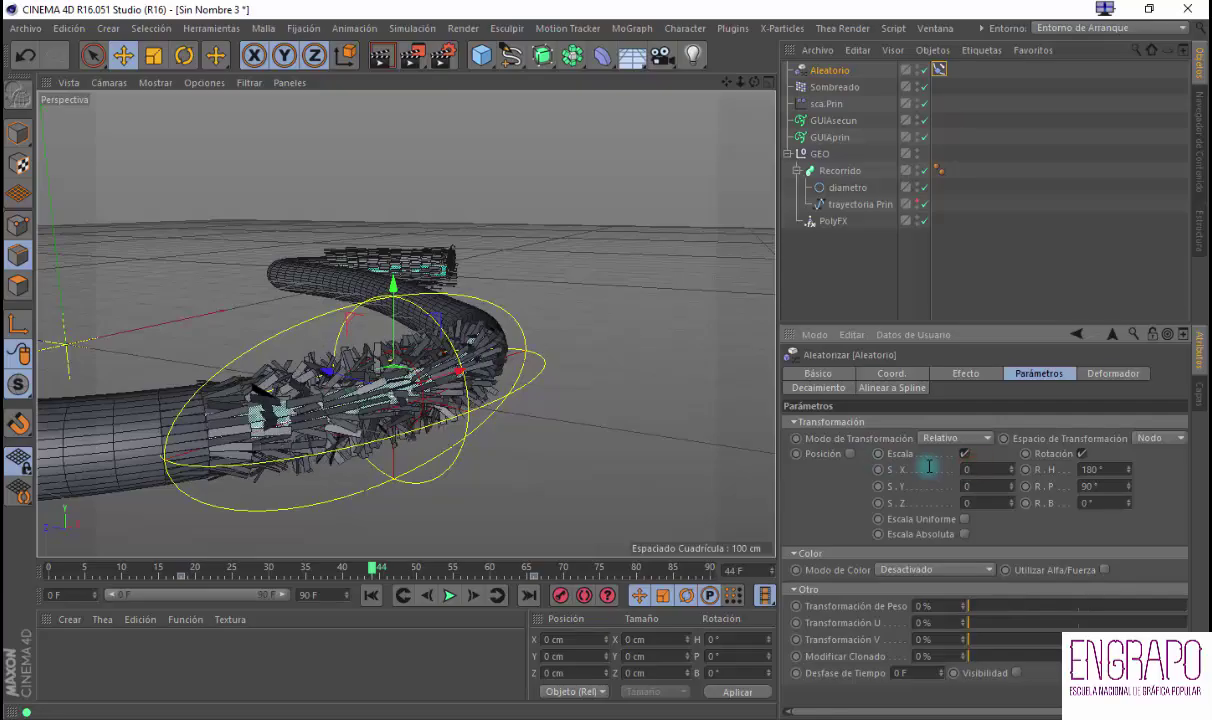
Set the Aleatorio effector's S.Y scale to 3 and compare the tube with Escala disabled and enabled again
type("2")
key("Return")
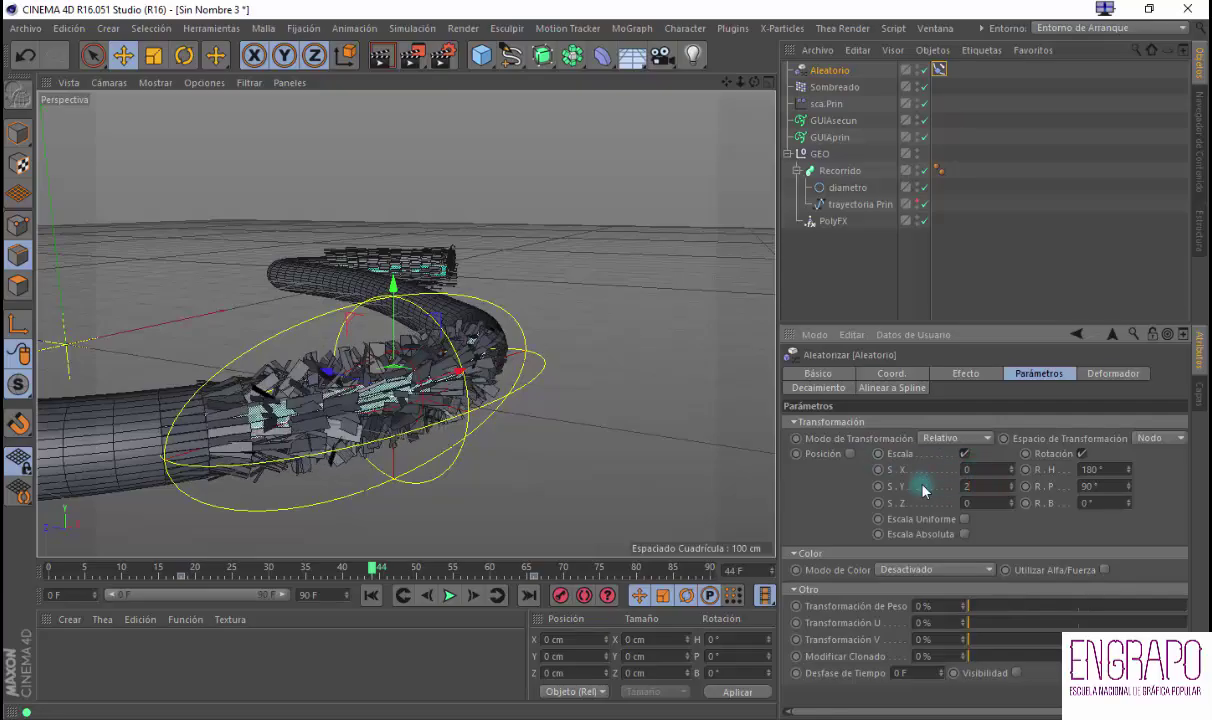
type("3")
key("Return")
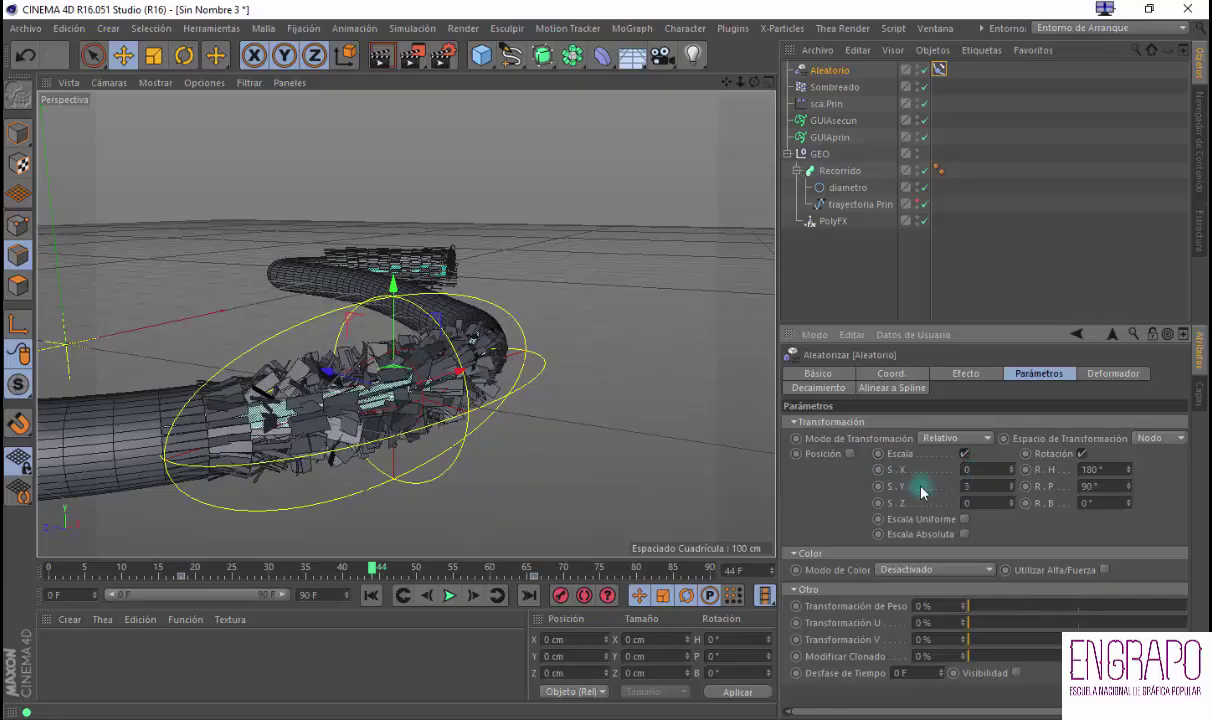
left_click_drag(682, 430, 298, 560, "alt")
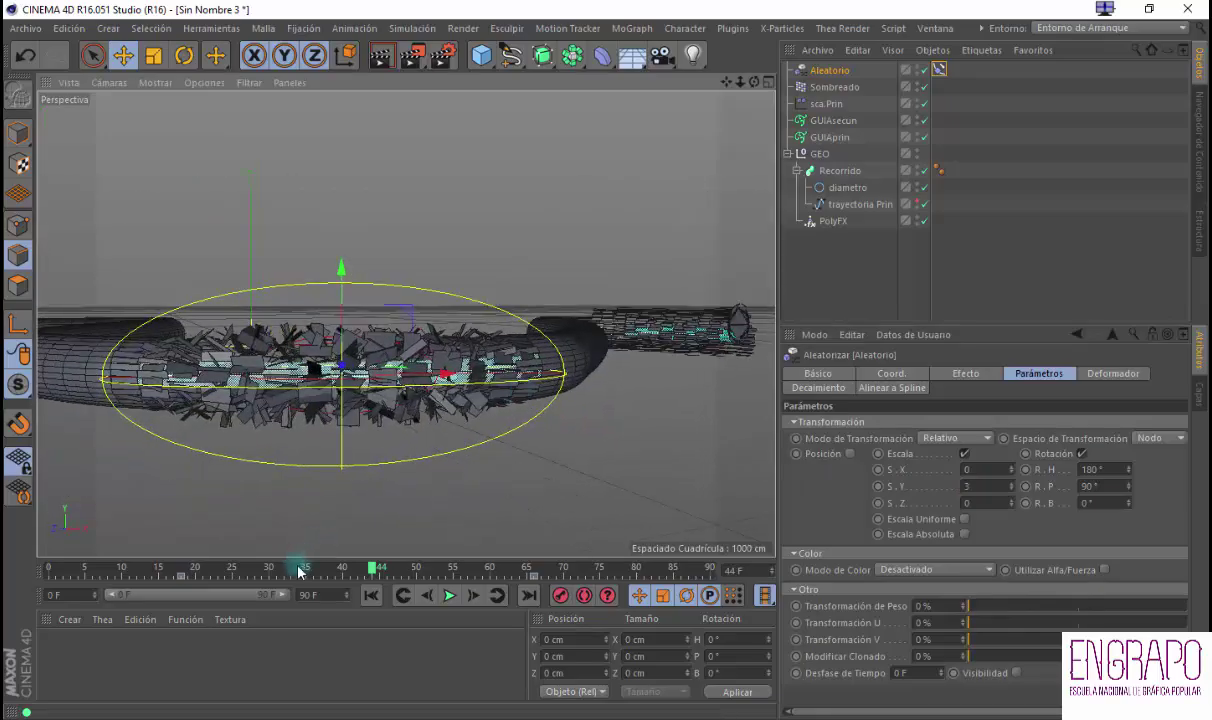
left_click(964, 453)
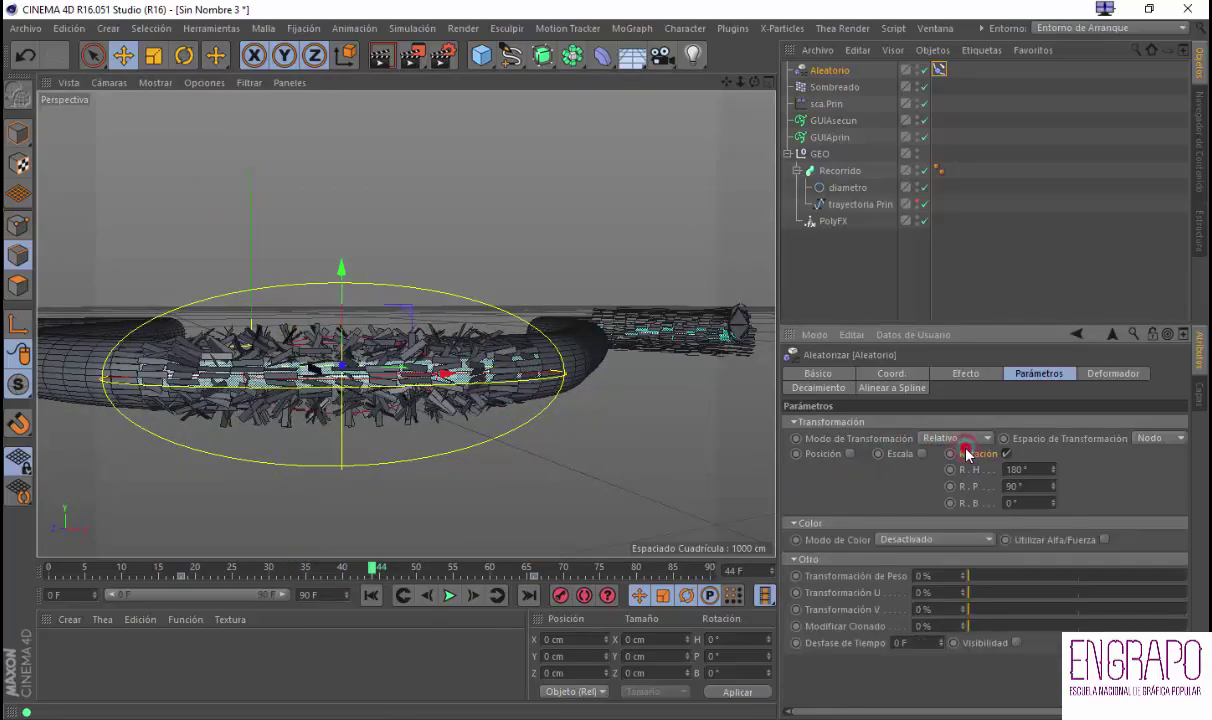
left_click(920, 455)
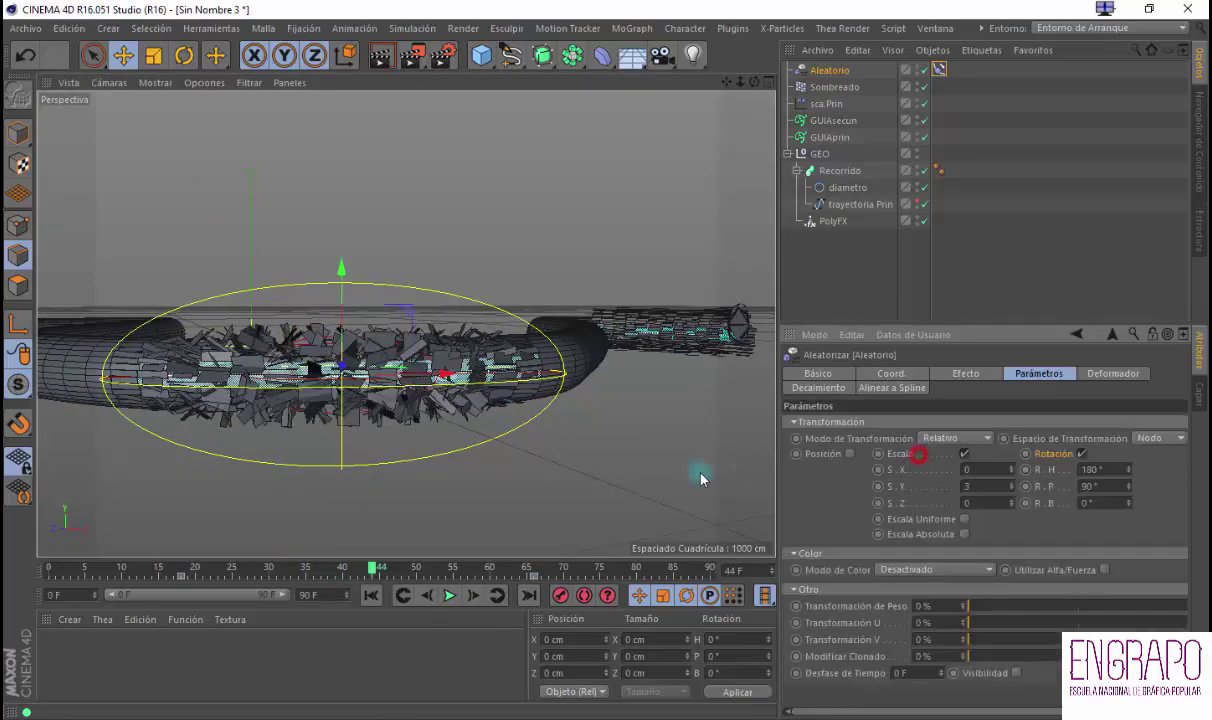
Play the animation from the start to review the random effect travelling along the tube, and return to frame 0
left_click_drag(332, 567, 381, 570)
right_click_drag(460, 446, 357, 505, "alt")
left_click_drag(357, 505, 388, 392, "alt")
left_click(374, 595)
left_click(449, 595)
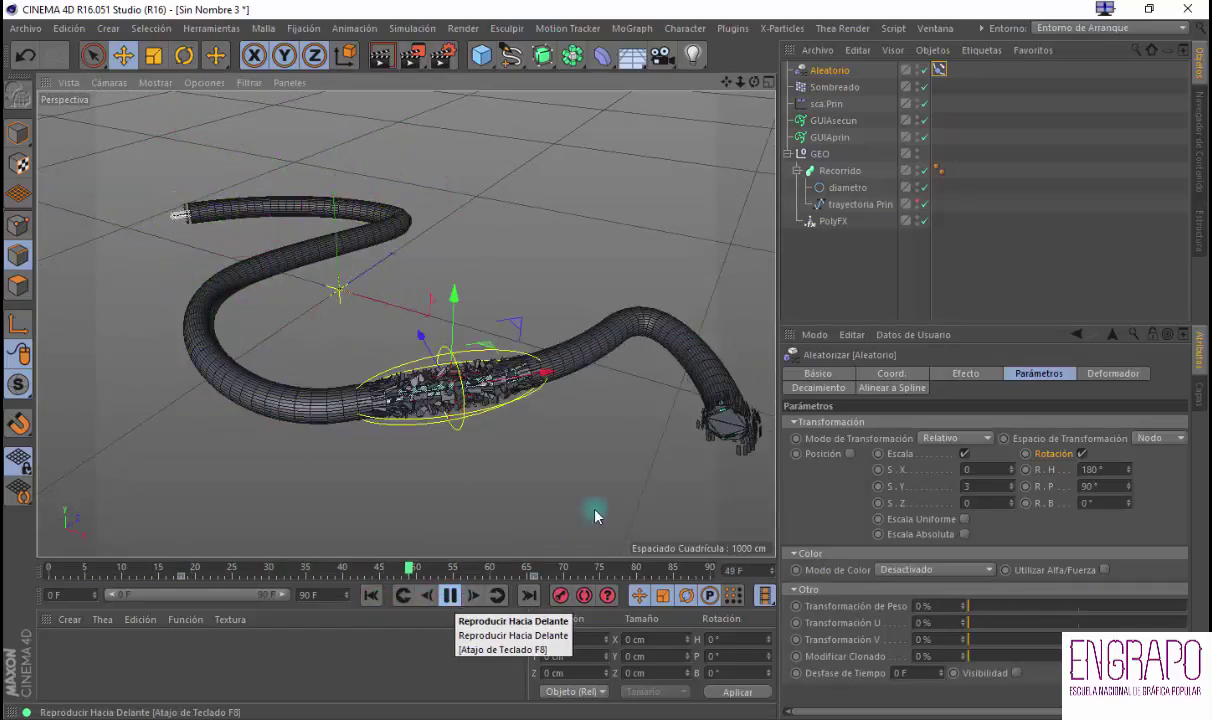
left_click(838, 277)
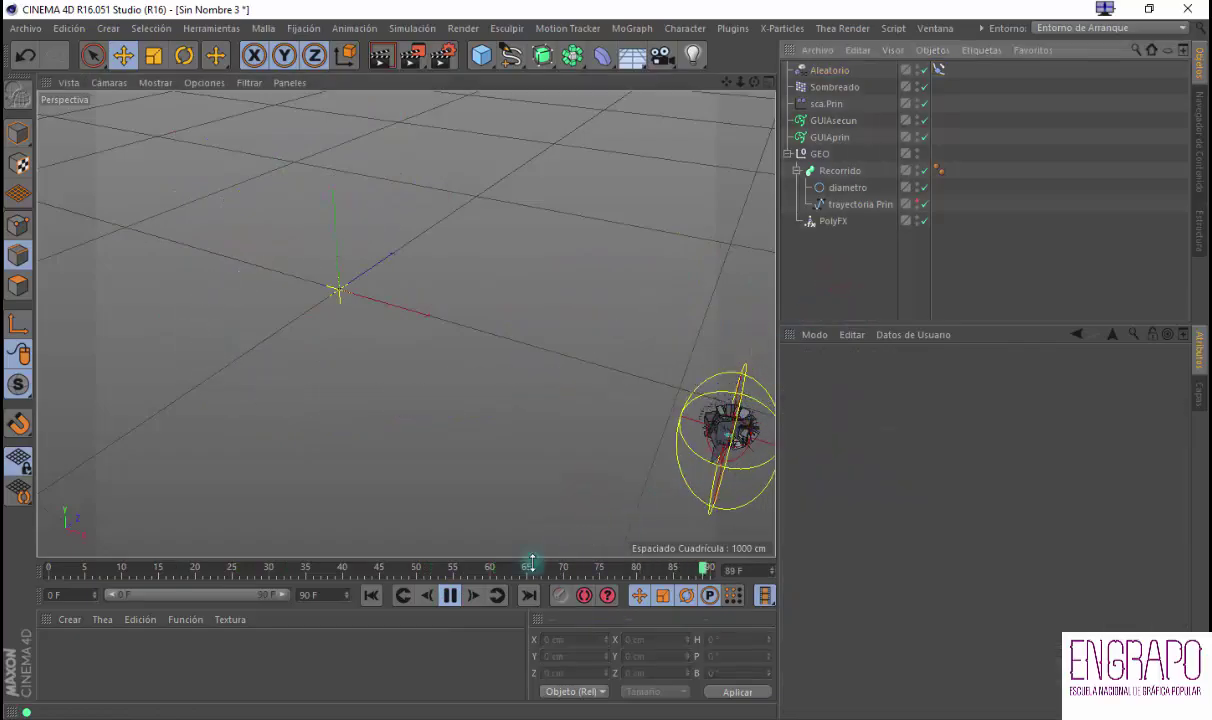
left_click(449, 595)
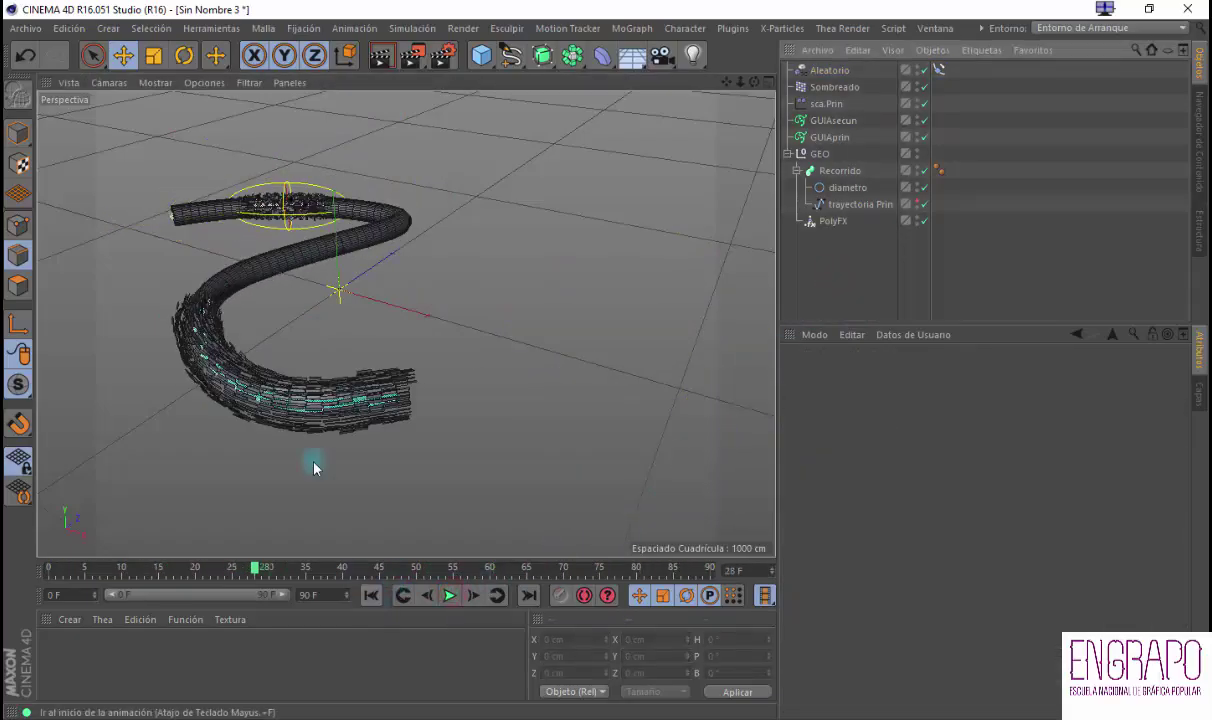
left_click_drag(213, 570, 40, 519)
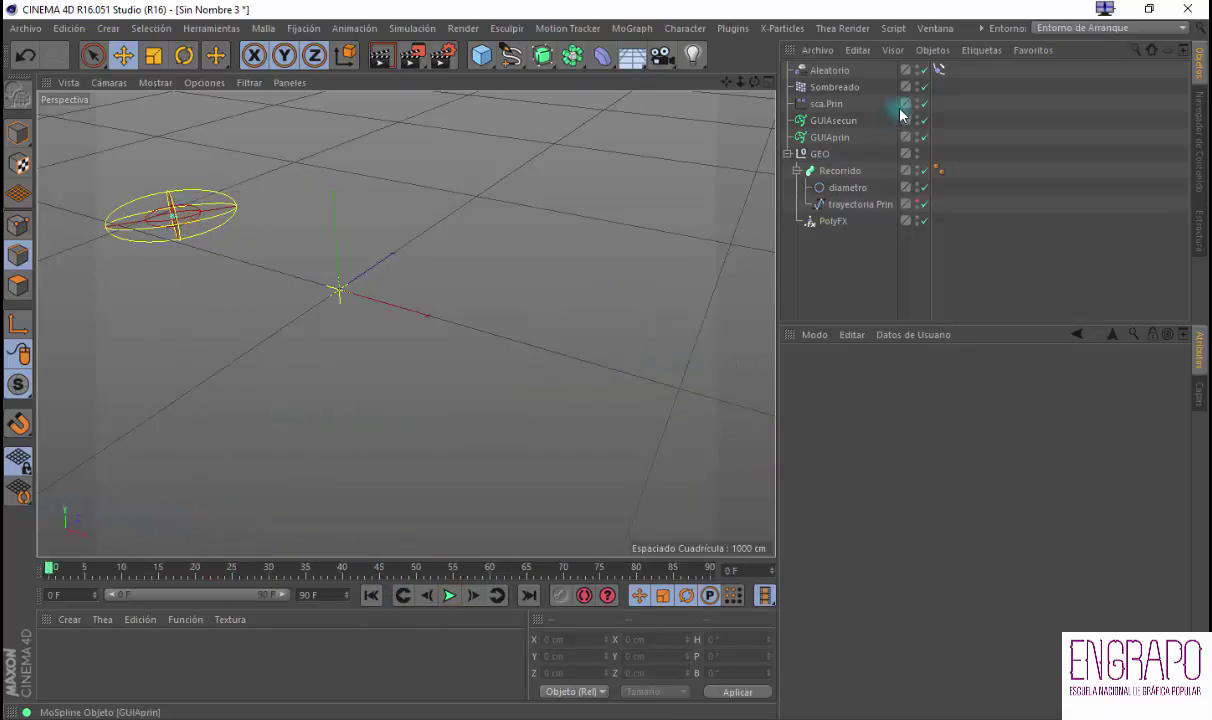
Examine Aleatorio's Fuerza and falloff Peso settings around frame 27 as candidates for fading the effect
left_click(829, 70)
left_click(960, 374)
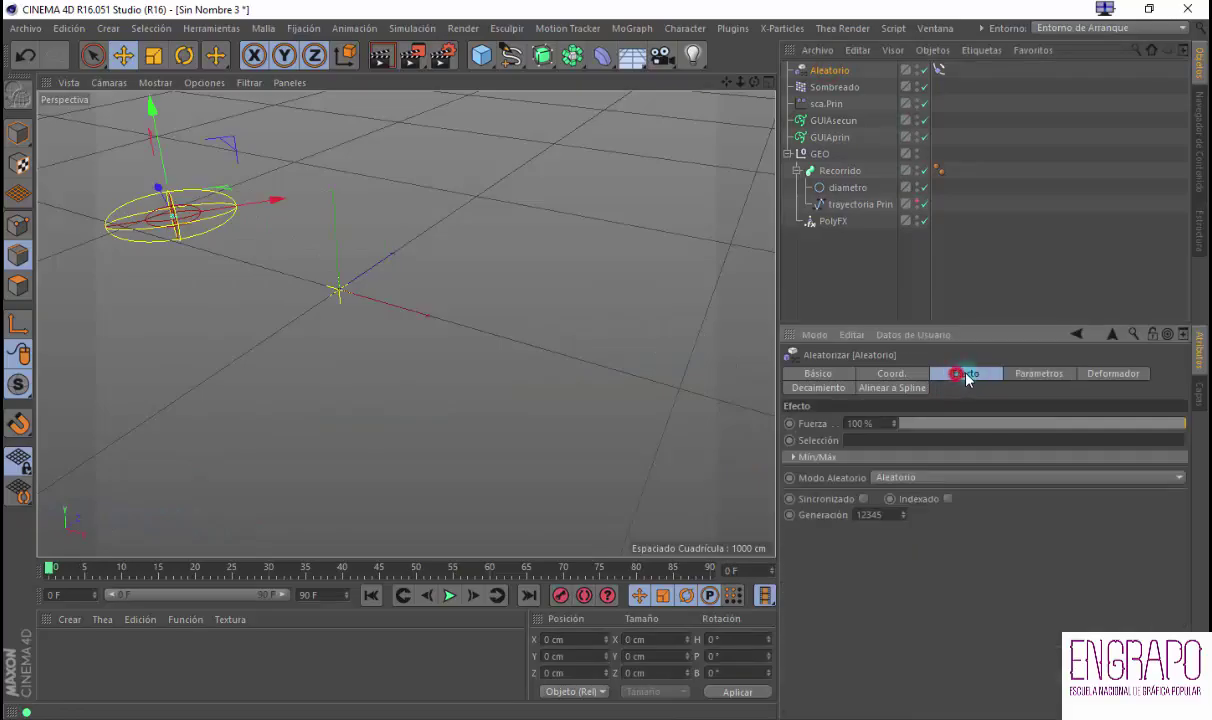
left_click_drag(1092, 427, 1201, 398)
left_click(245, 567)
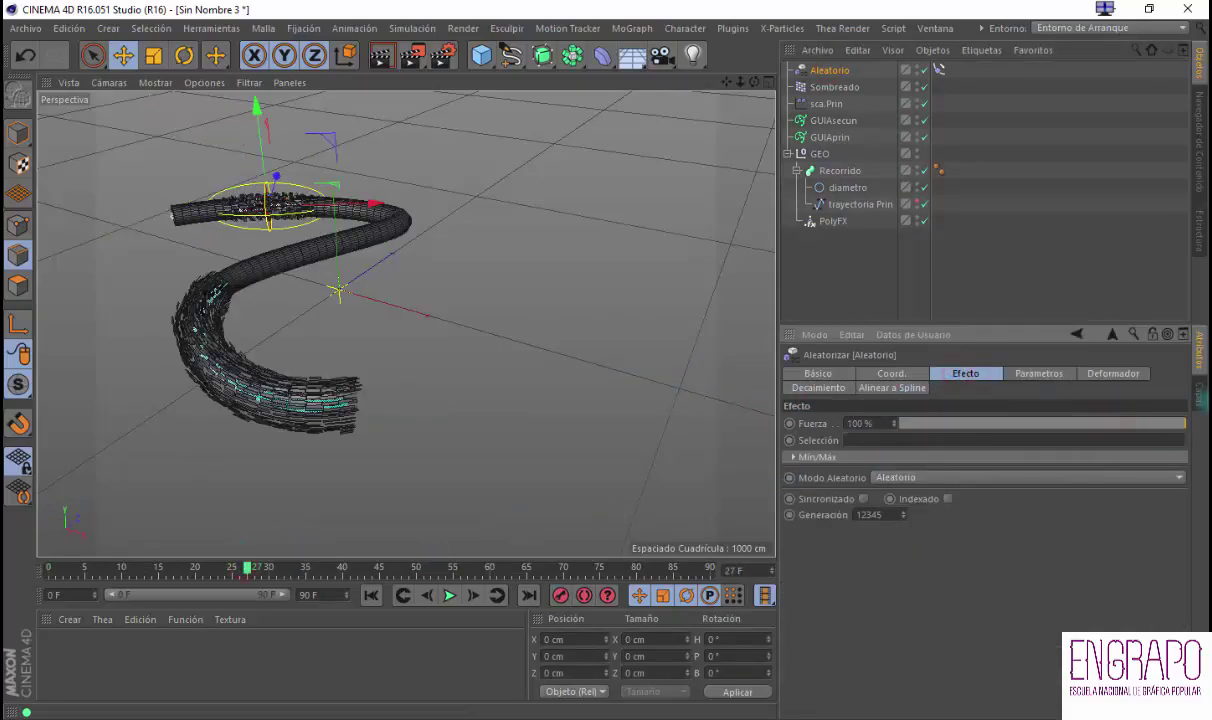
left_click(820, 388)
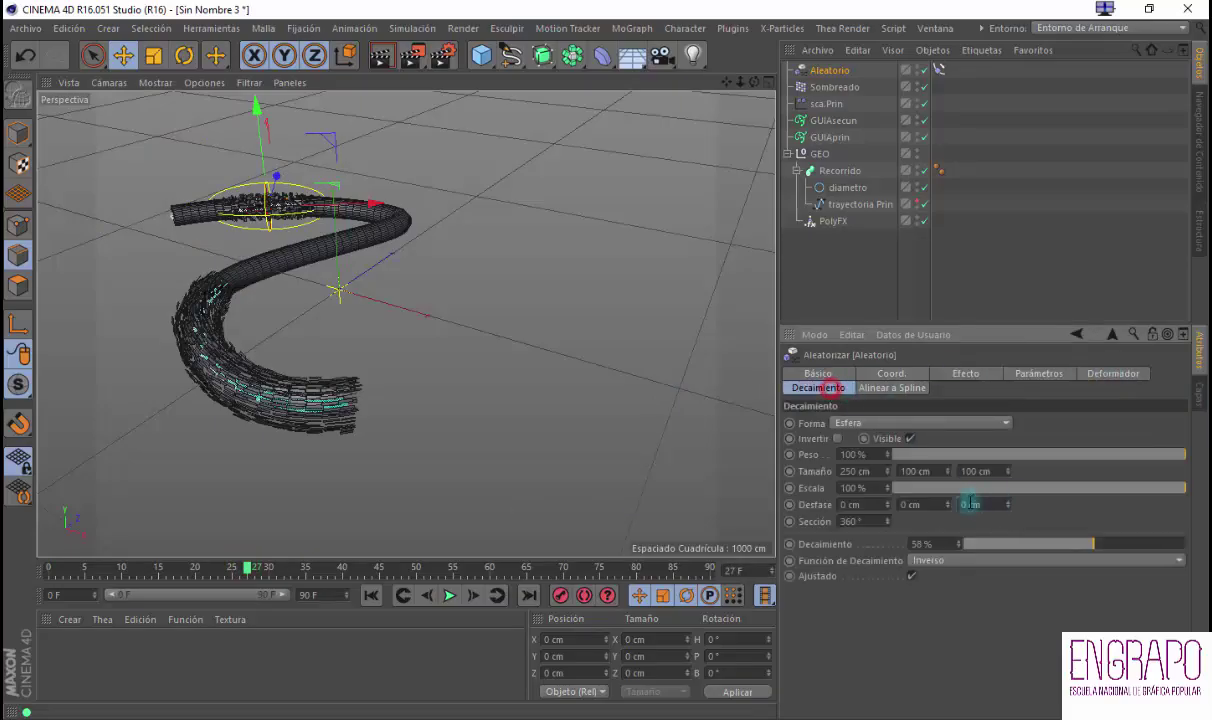
mouse_move(1144, 451)
left_mouse_down()
mouse_move(830, 454)
mouse_move(1131, 456)
left_mouse_up()
left_click(965, 373)
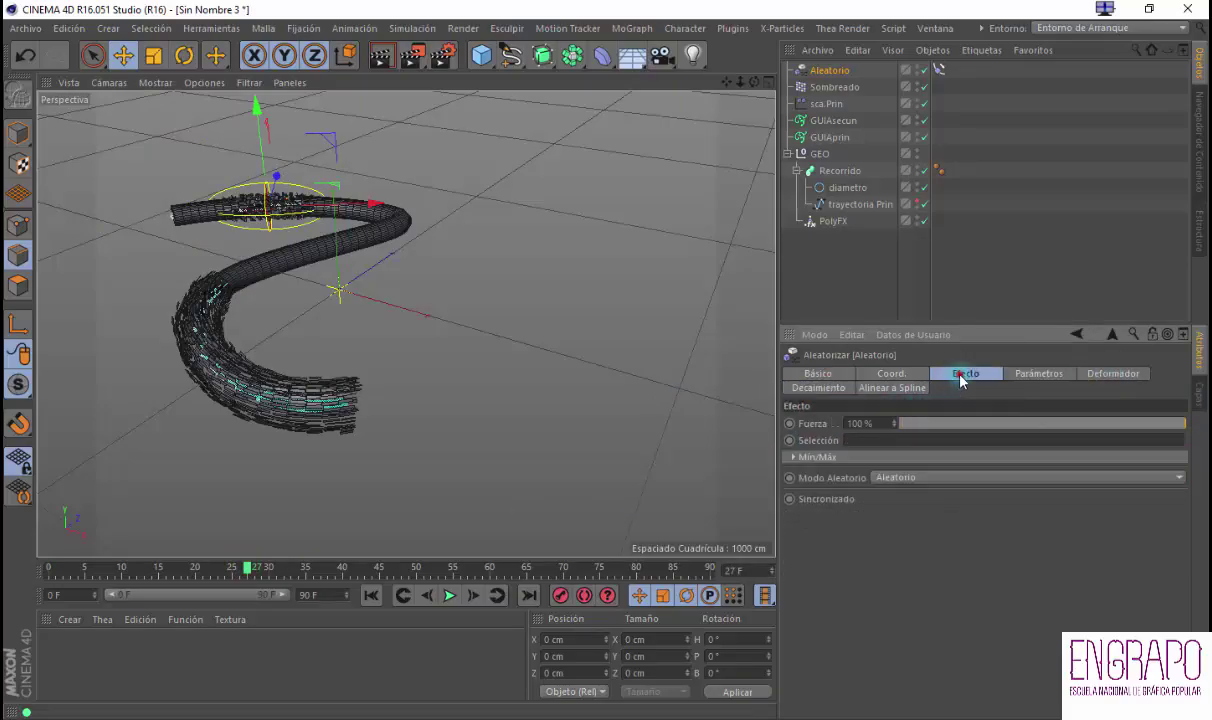
left_click(1108, 375)
left_click(849, 390)
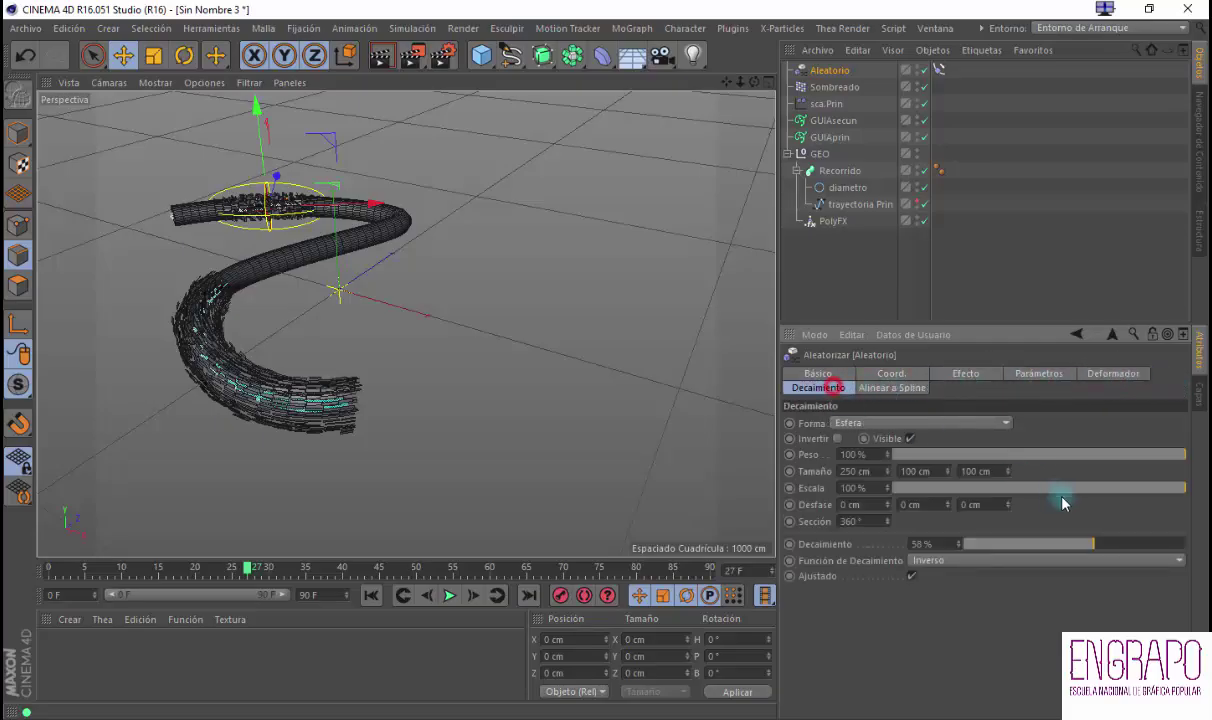
Keyframe Aleatorio's falloff Peso at 0% on frame 14 and 100% on frame 25
left_click_drag(185, 567, 156, 573)
left_click(790, 454, "ctrl")
left_click_drag(1117, 454, 700, 477)
Keyframe Aleatorio's falloff Peso at 100% on frame 57 and 0% on frame 66, and check the fade-out
left_click_drag(148, 570, 480, 621)
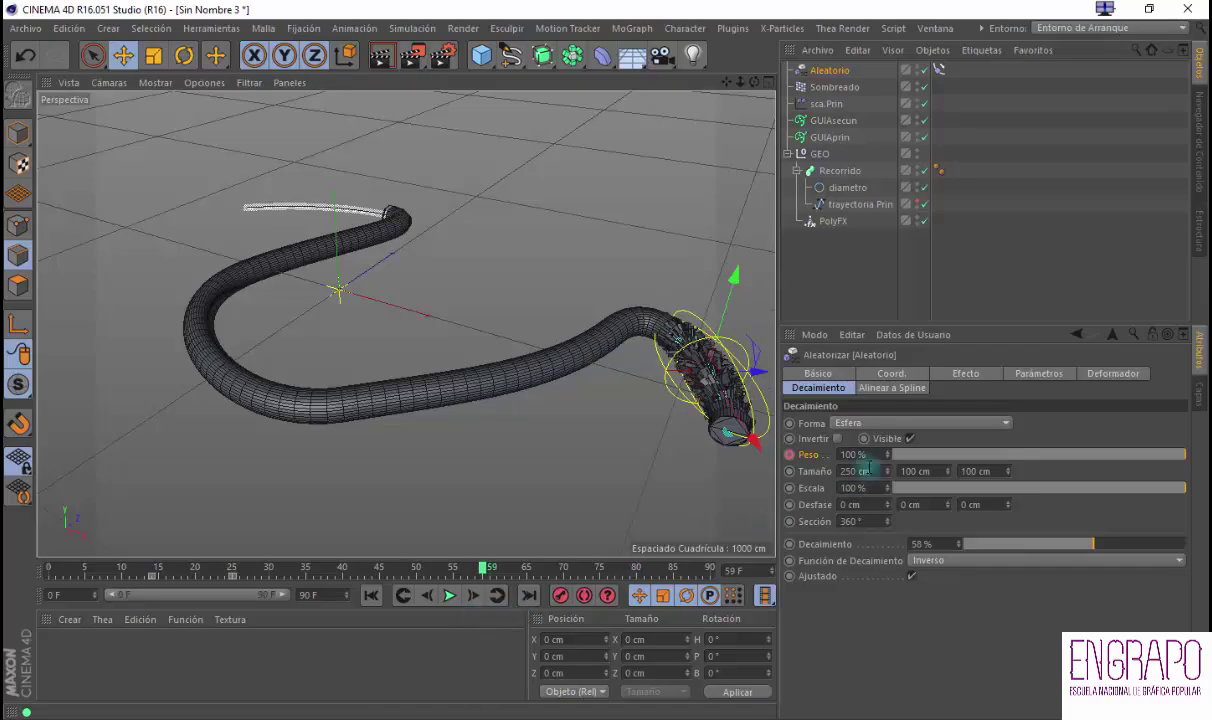
left_click(470, 569)
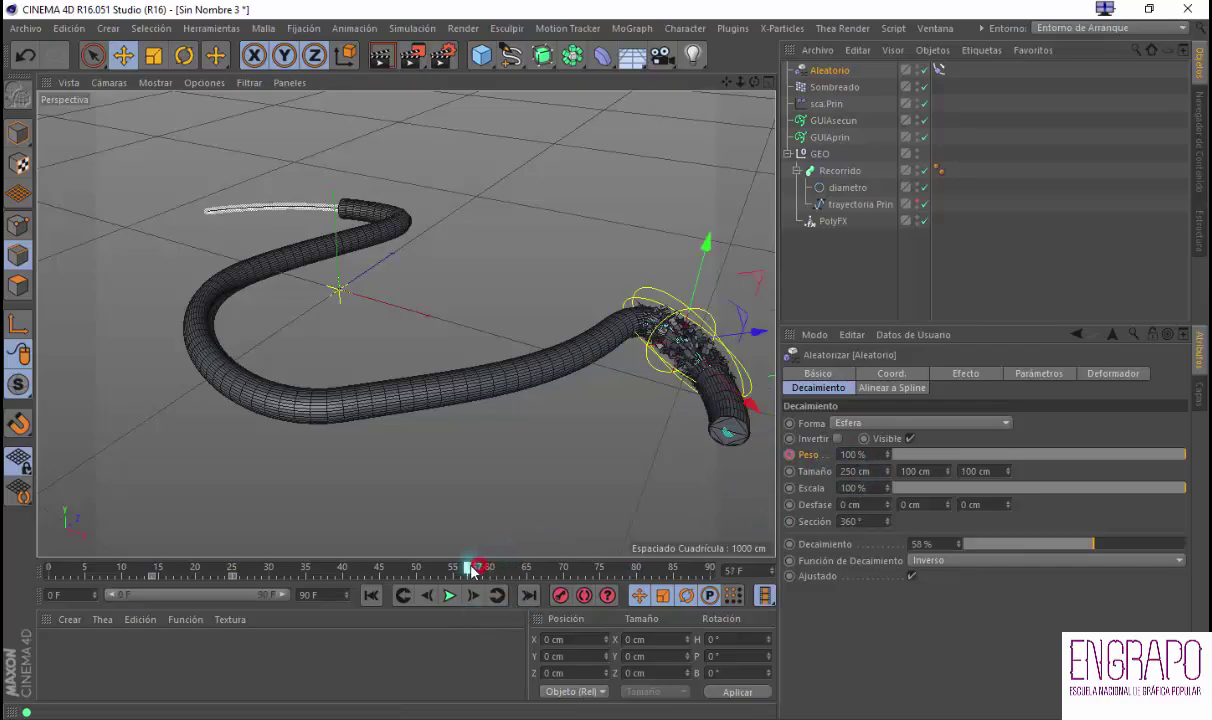
left_click(790, 455, "ctrl")
left_click_drag(467, 569, 536, 569)
left_click_drag(1180, 454, 798, 462)
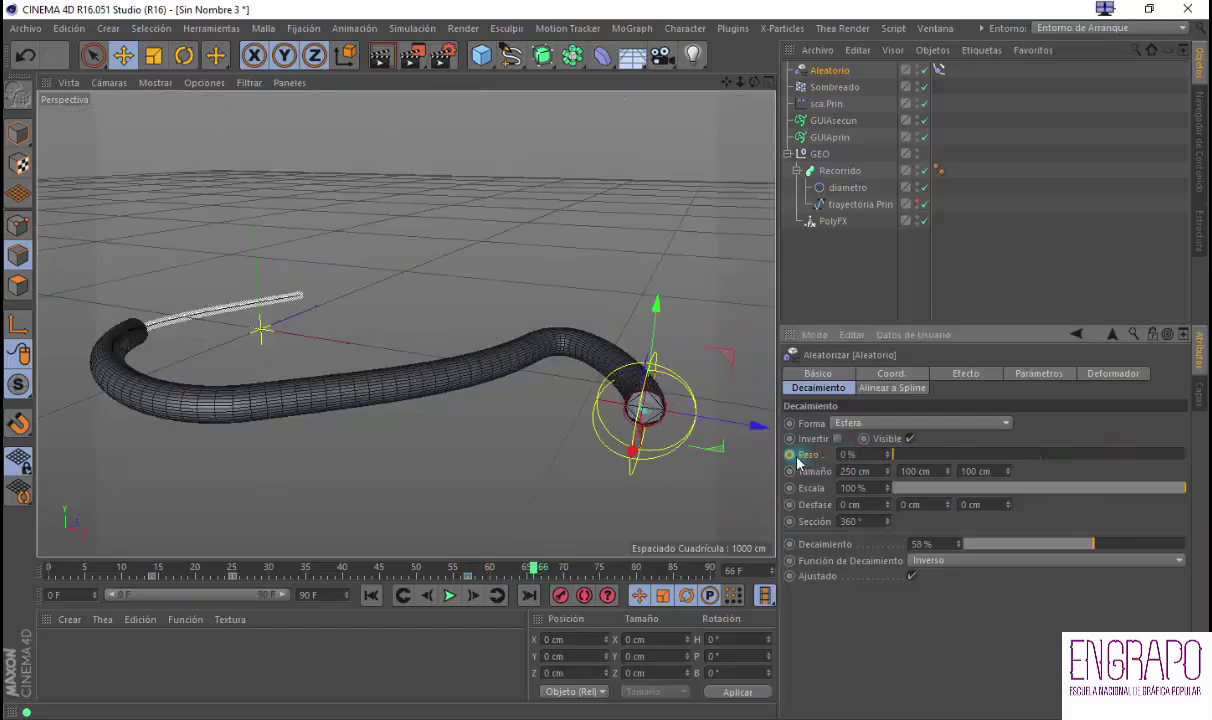
left_click_drag(519, 570, 487, 569)
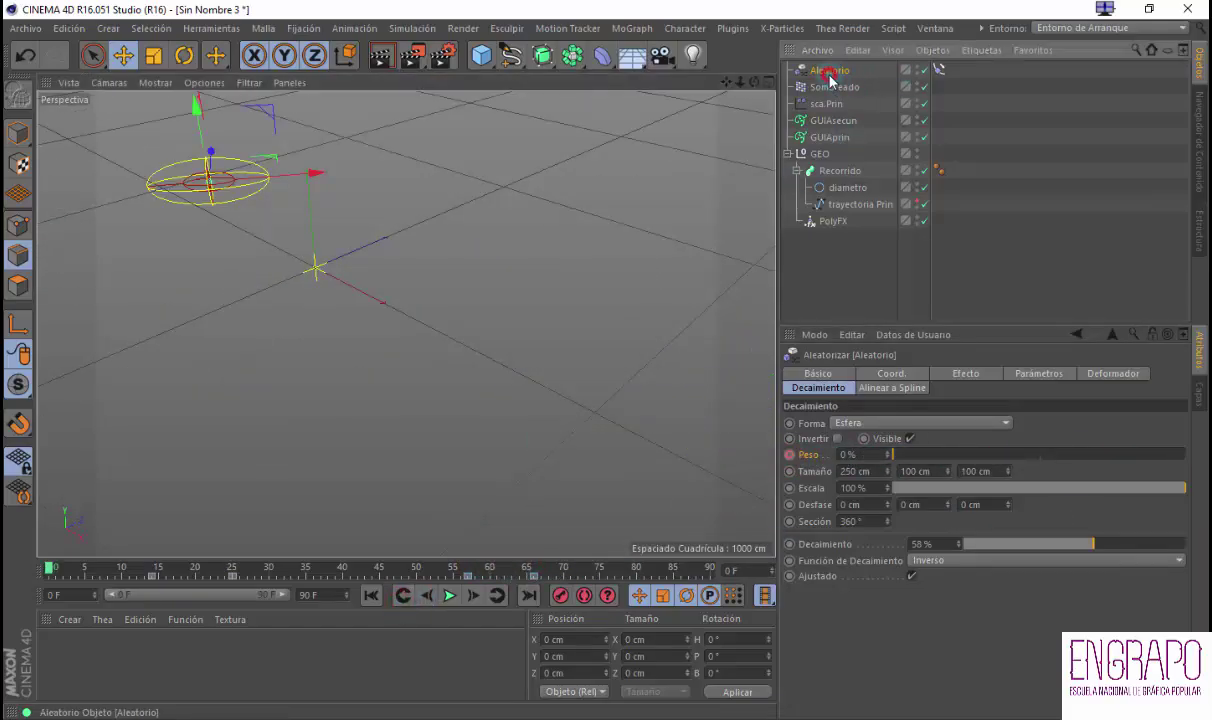
Rename the Aleatorio effector to secun.Rot and the Sombreado effector to secun.Posi
double_click(829, 72)
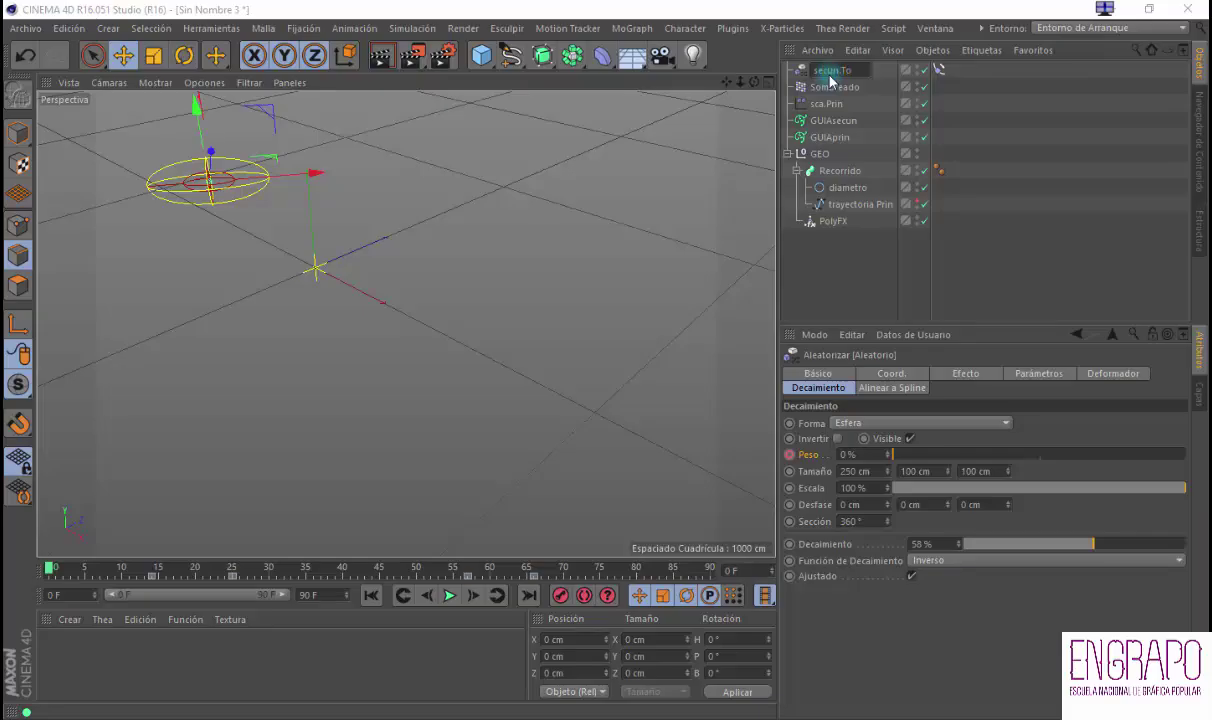
key("Escape")
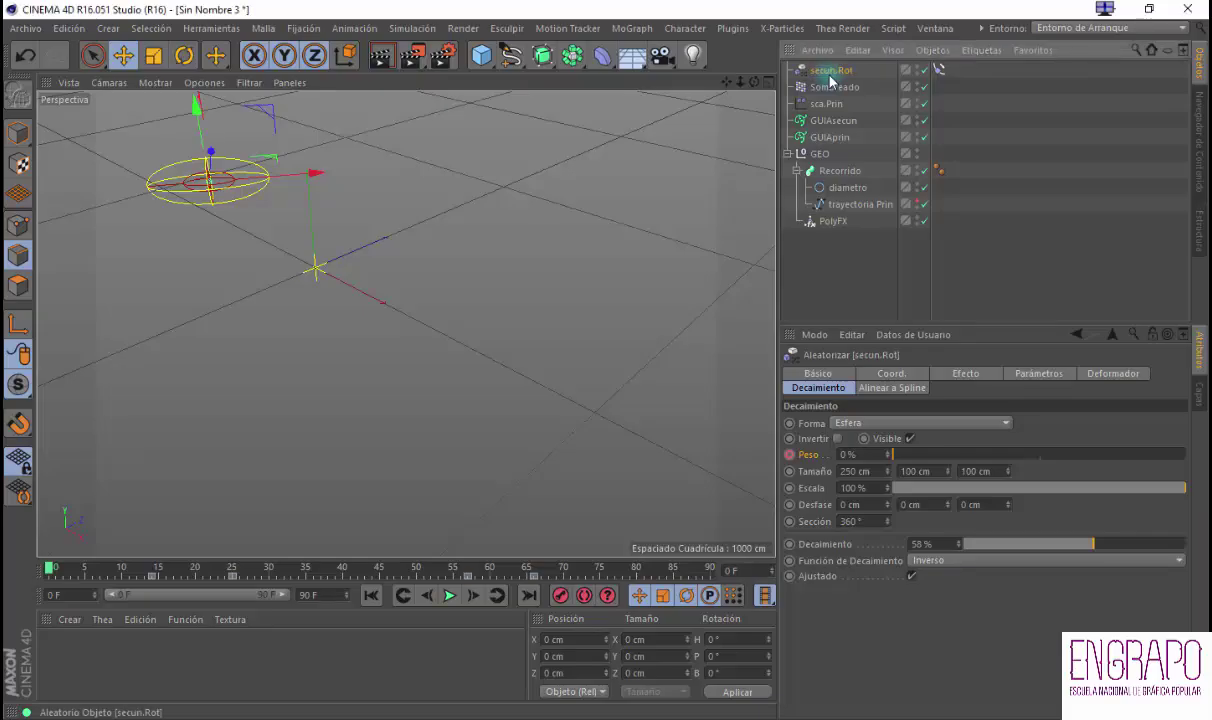
left_click(834, 88)
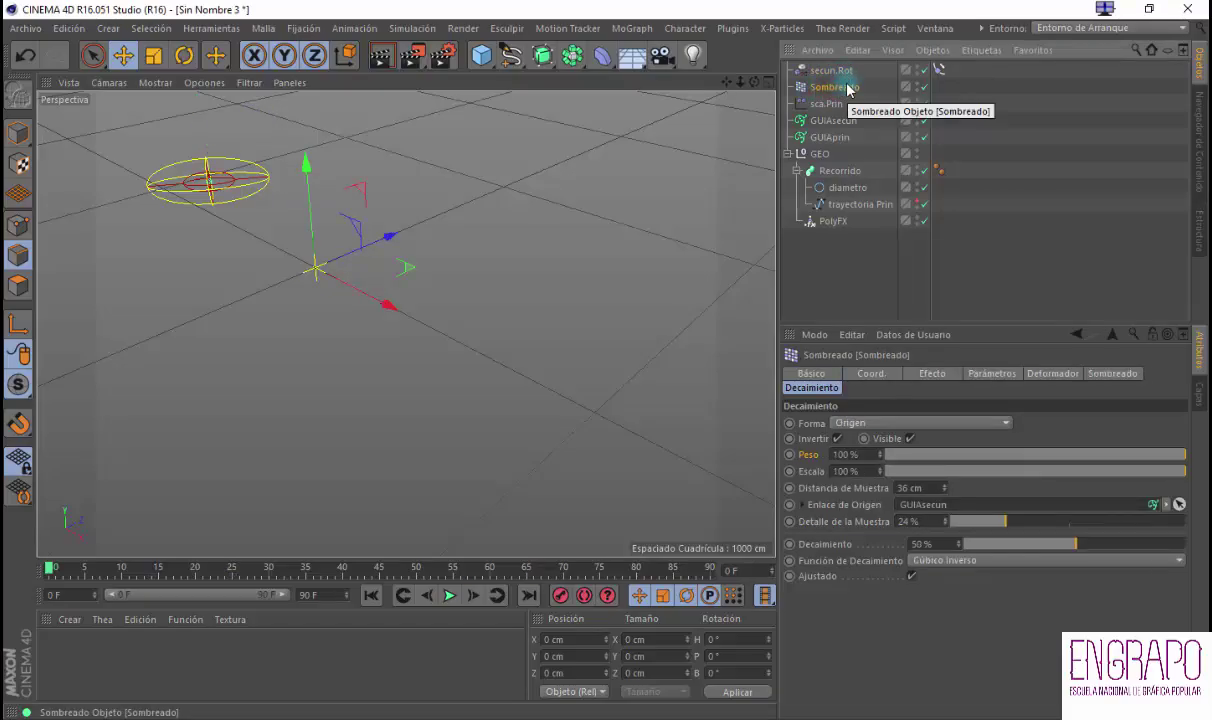
double_click(847, 88)
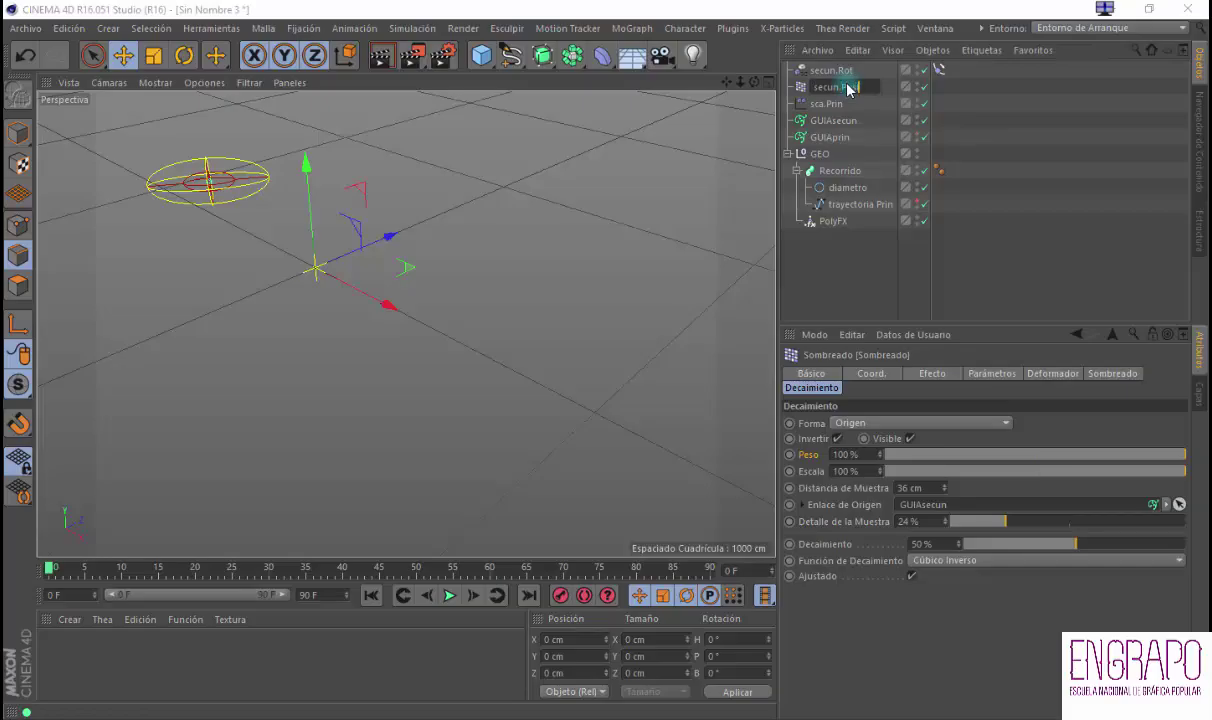
key("Escape")
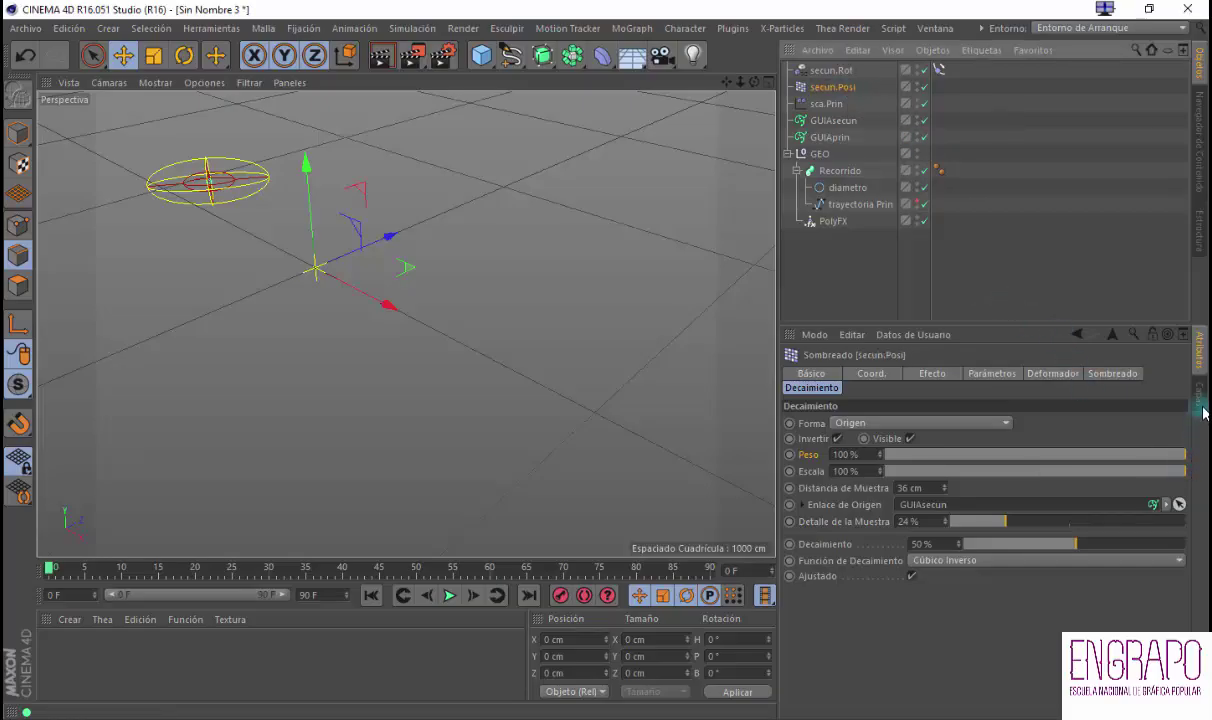
Create a new layer in the layer manager and name it fx
left_click(1200, 398)
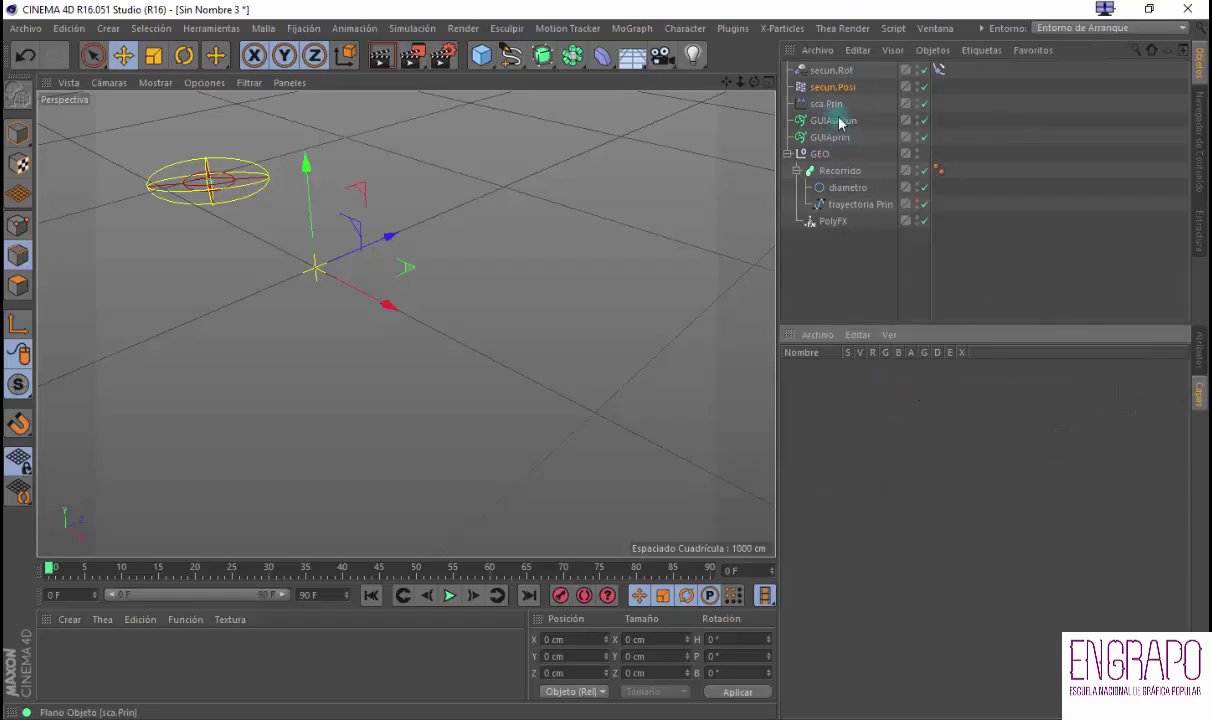
left_click(817, 334)
left_click(830, 356)
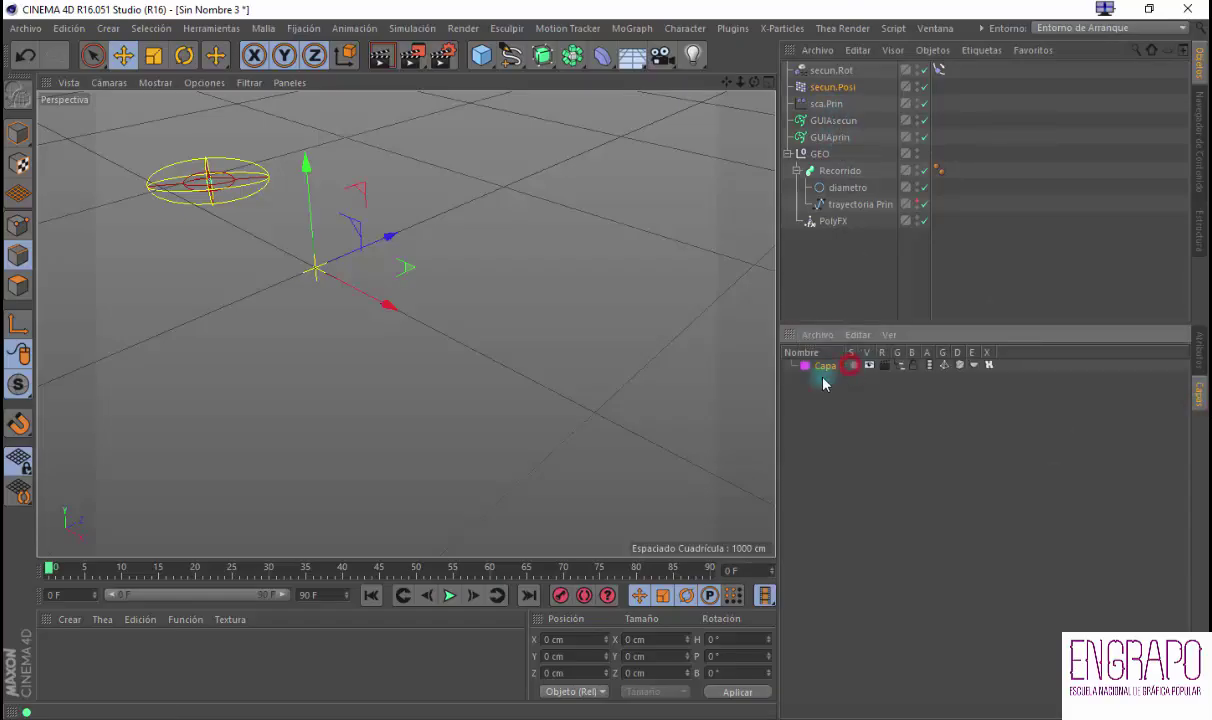
double_click(815, 367)
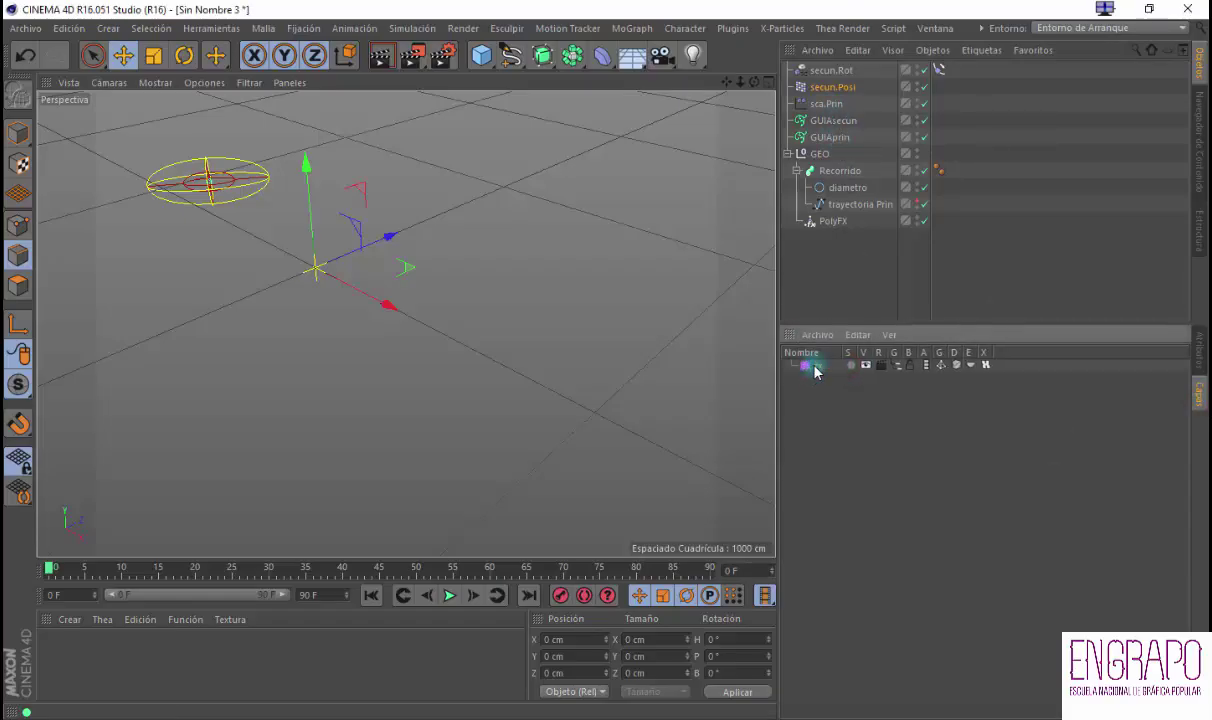
Assign the secun.Rot, secun.Posi and sca.Prin effectors to the fx layer
left_click(830, 104)
left_click(838, 71, "shift")
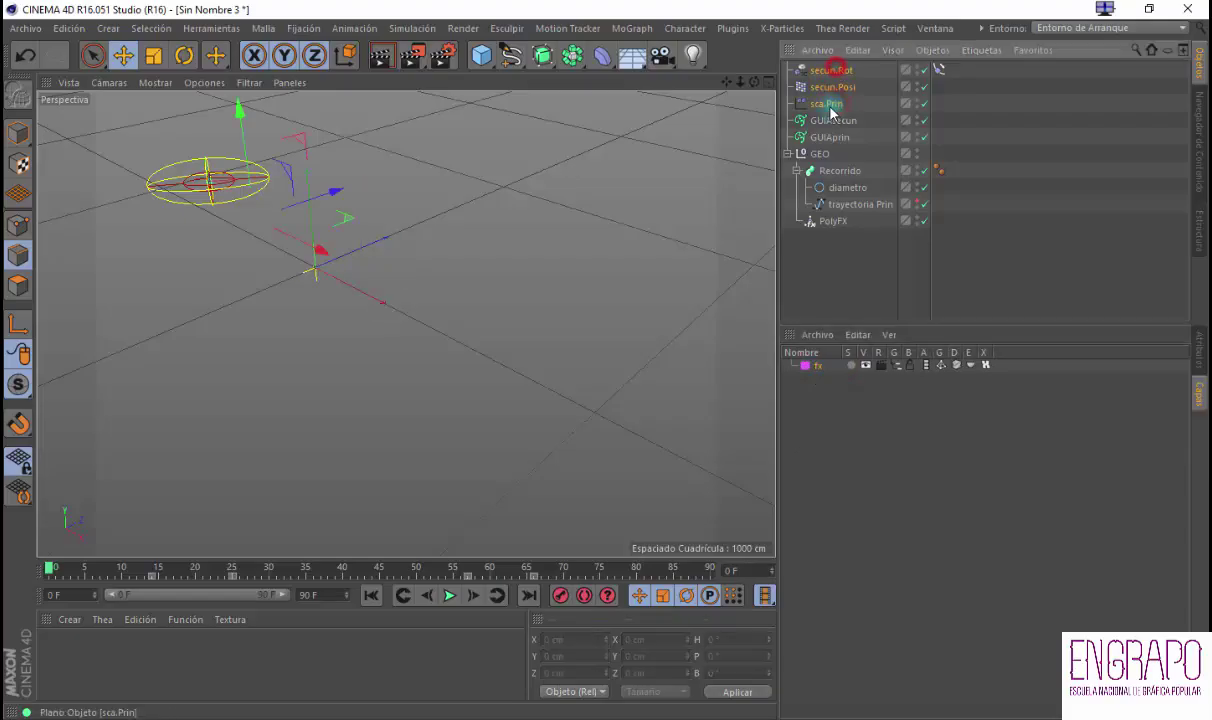
left_click_drag(829, 106, 820, 366)
left_click(836, 279)
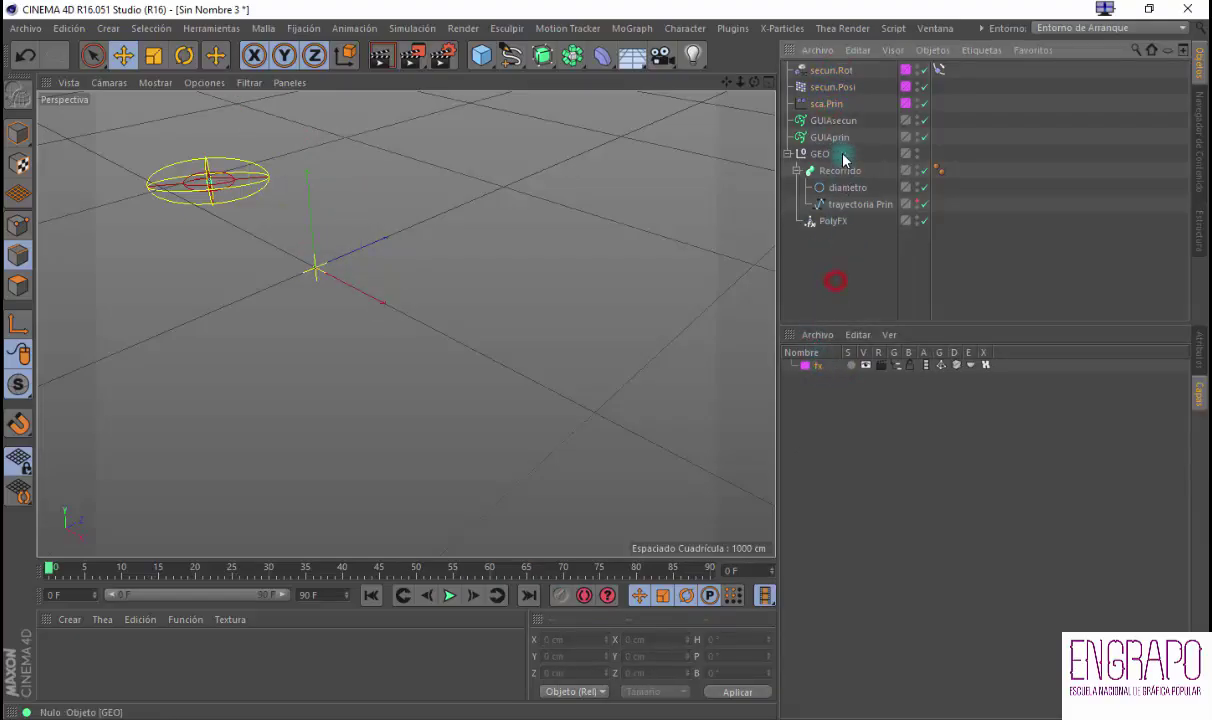
Create a second layer and name it geo
left_click(999, 414)
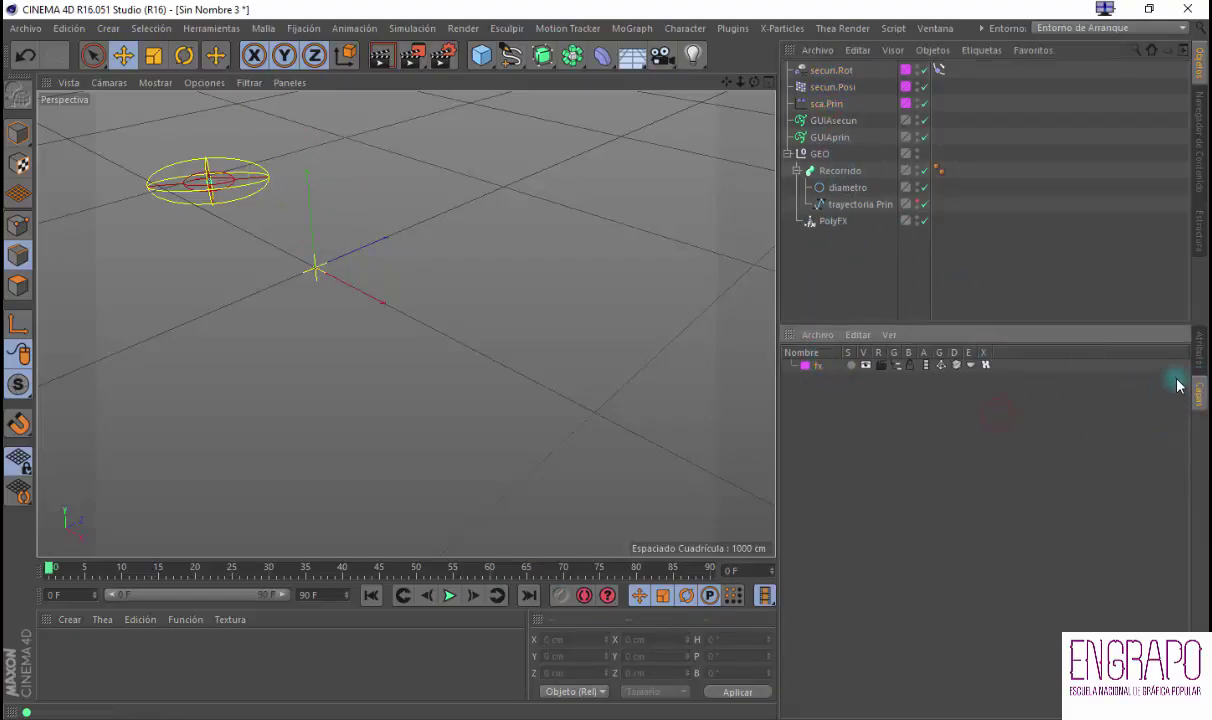
right_click(1010, 432)
left_click(1012, 441)
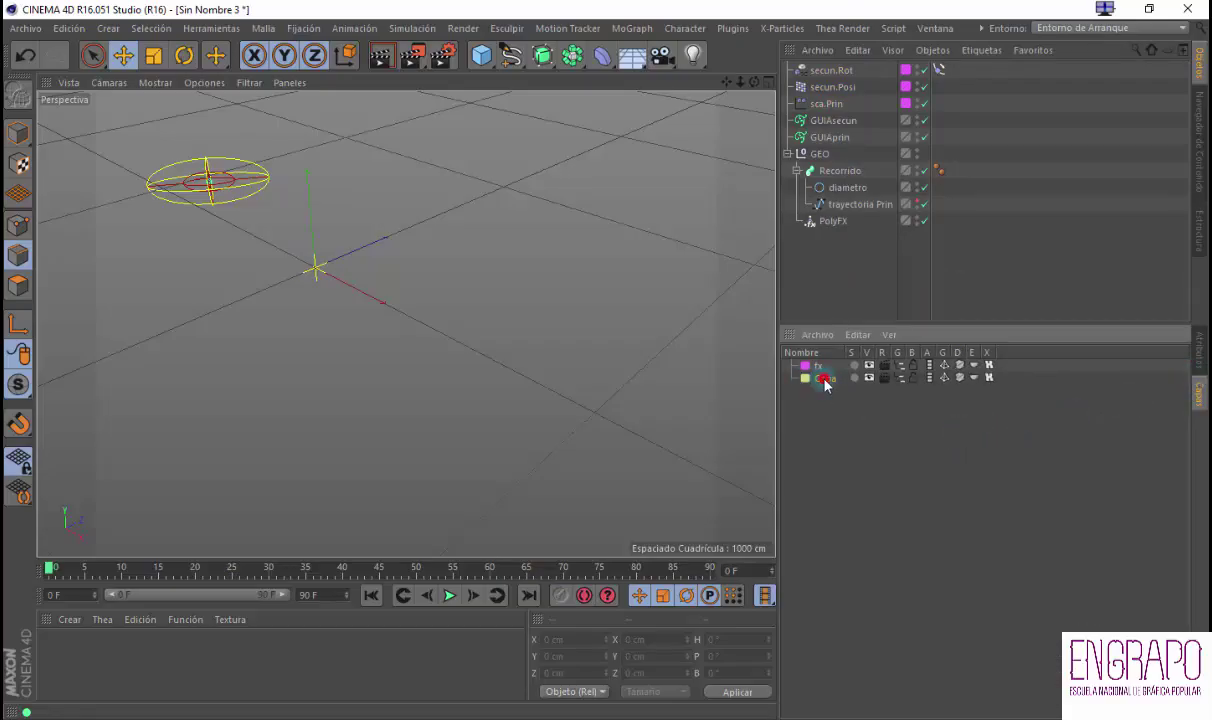
double_click(822, 379)
type("geo")
key("Return")
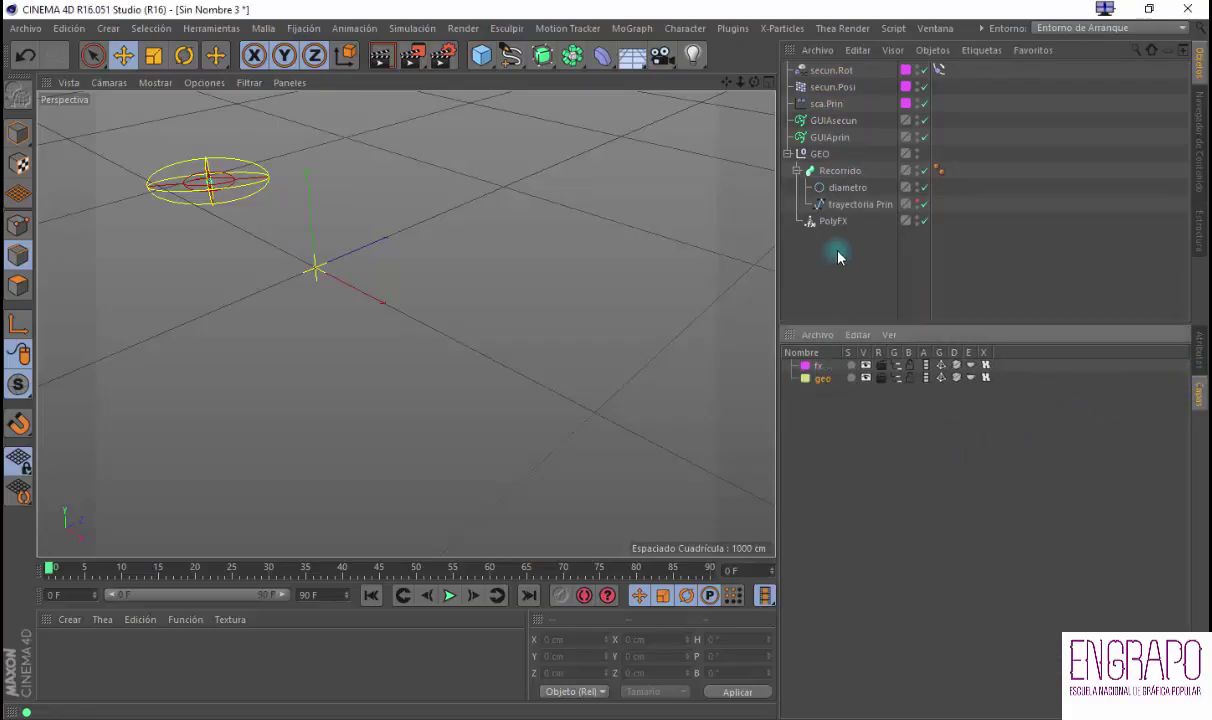
Assign Recorrido, diametro and trayectoria Prin to the geo layer
left_click(839, 170)
left_click(839, 204, "shift")
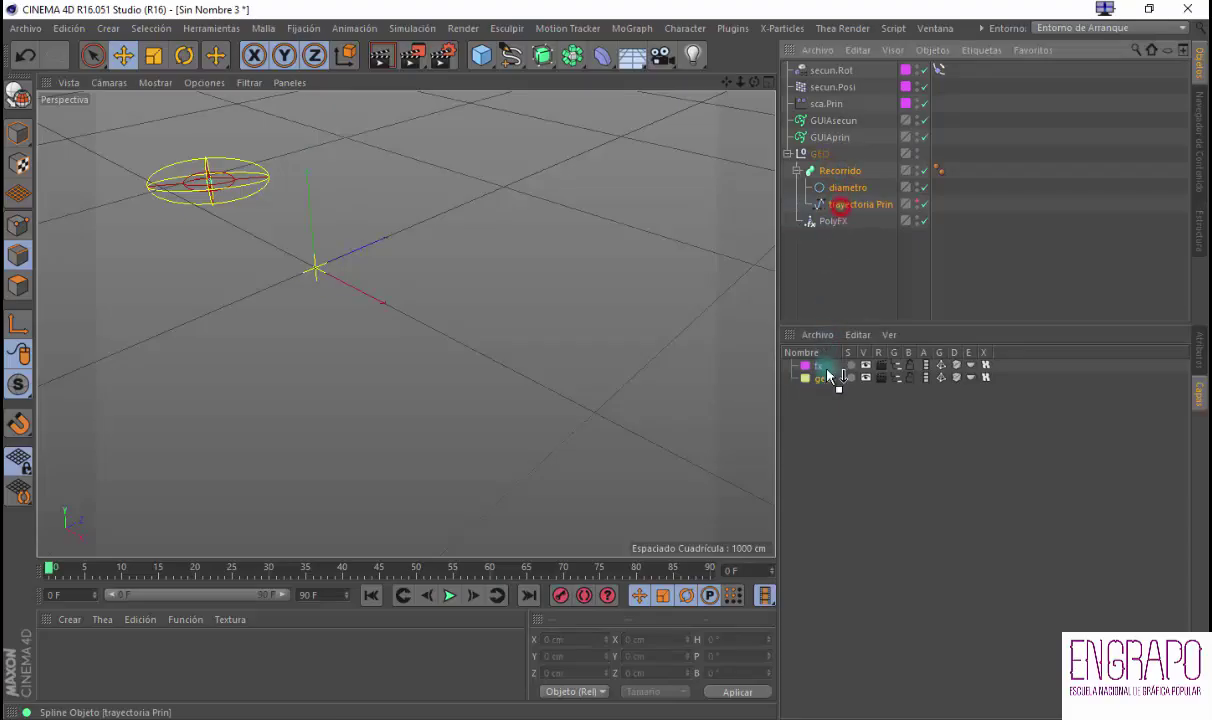
left_click_drag(826, 384, 841, 286)
Create a third layer in the layer manager and name it Mograph
right_click(922, 428)
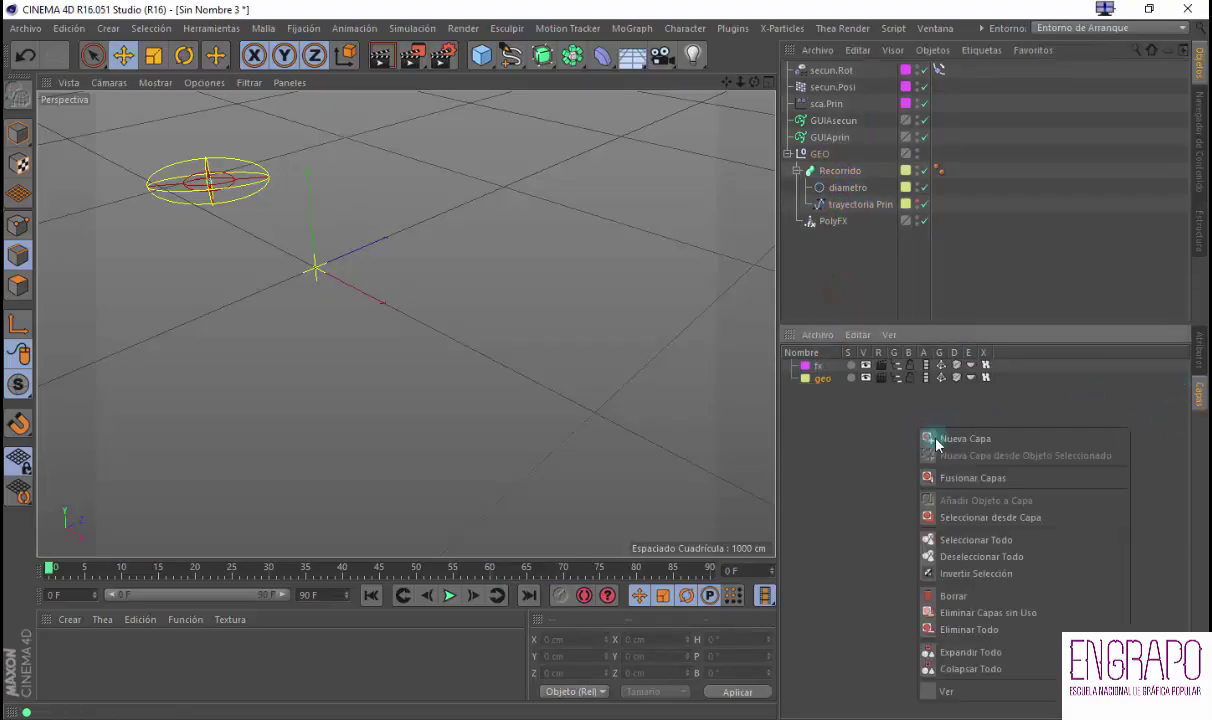
left_click(938, 438)
double_click(828, 391)
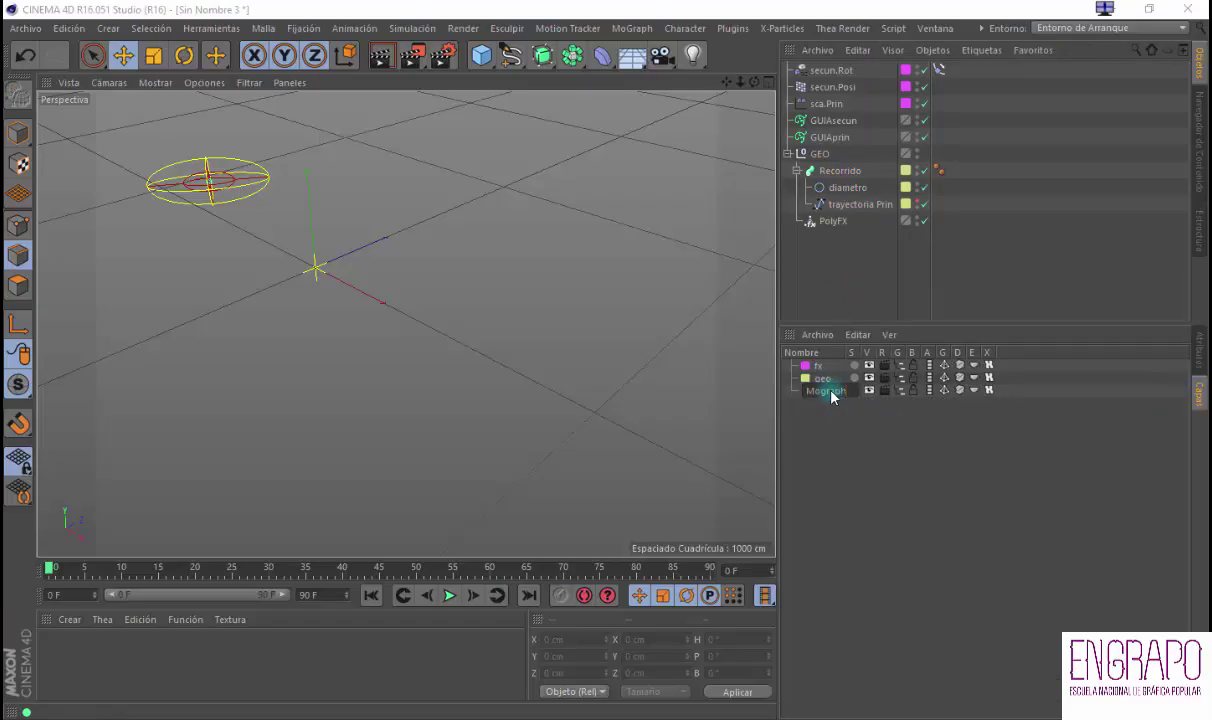
key("Return")
Assign the GUIAsecun and GUIAprin MoSplines and the PolyFX object to the Mograph layer
left_click(839, 141)
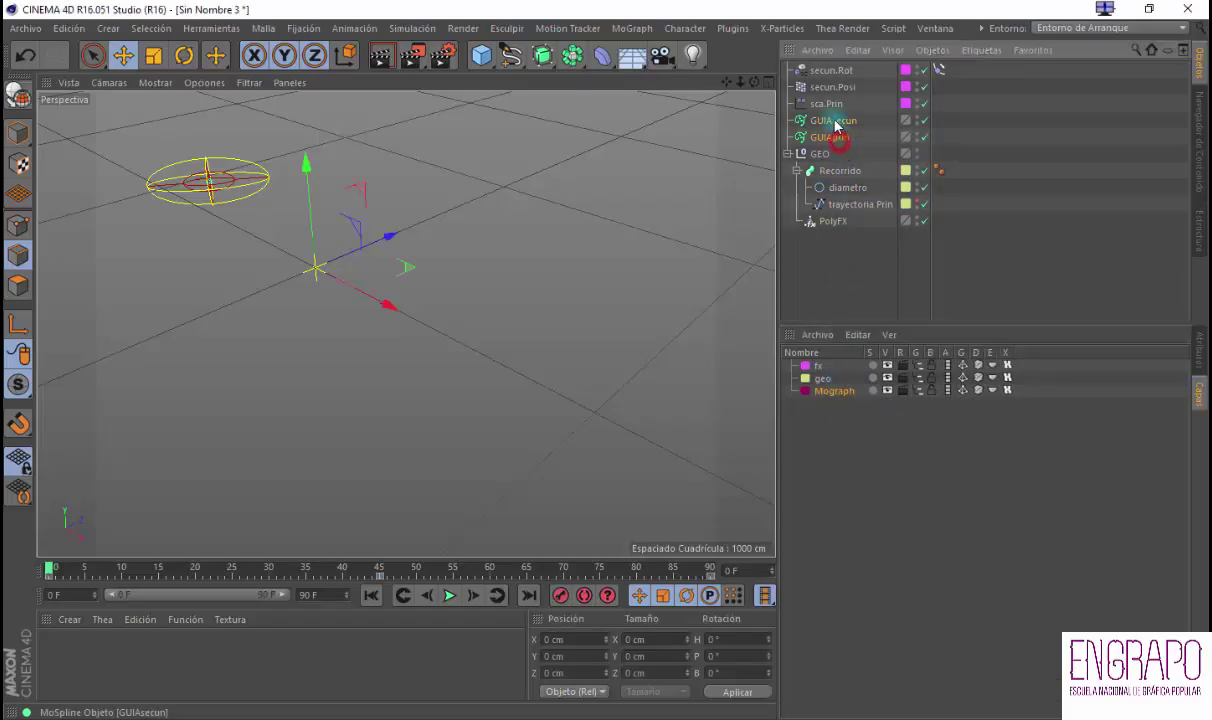
left_click(836, 123, "shift")
left_click(819, 153, "ctrl")
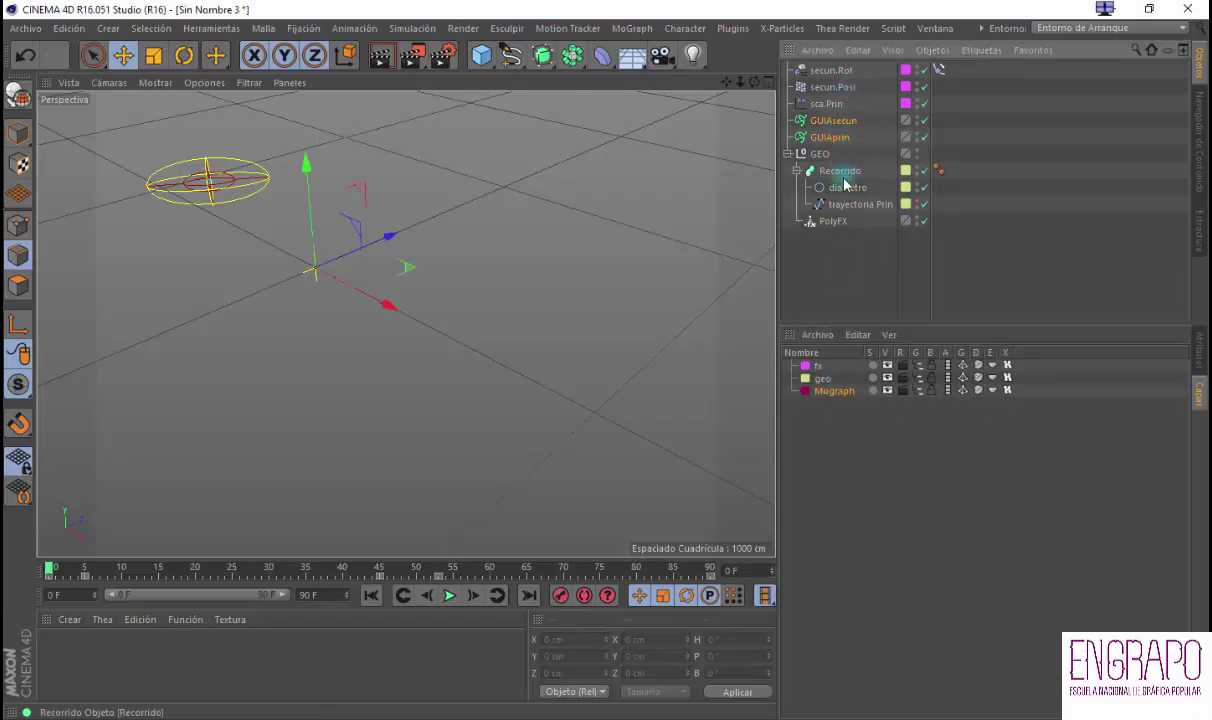
left_click(828, 222, "ctrl")
left_click_drag(828, 224, 834, 390)
left_click(840, 278)
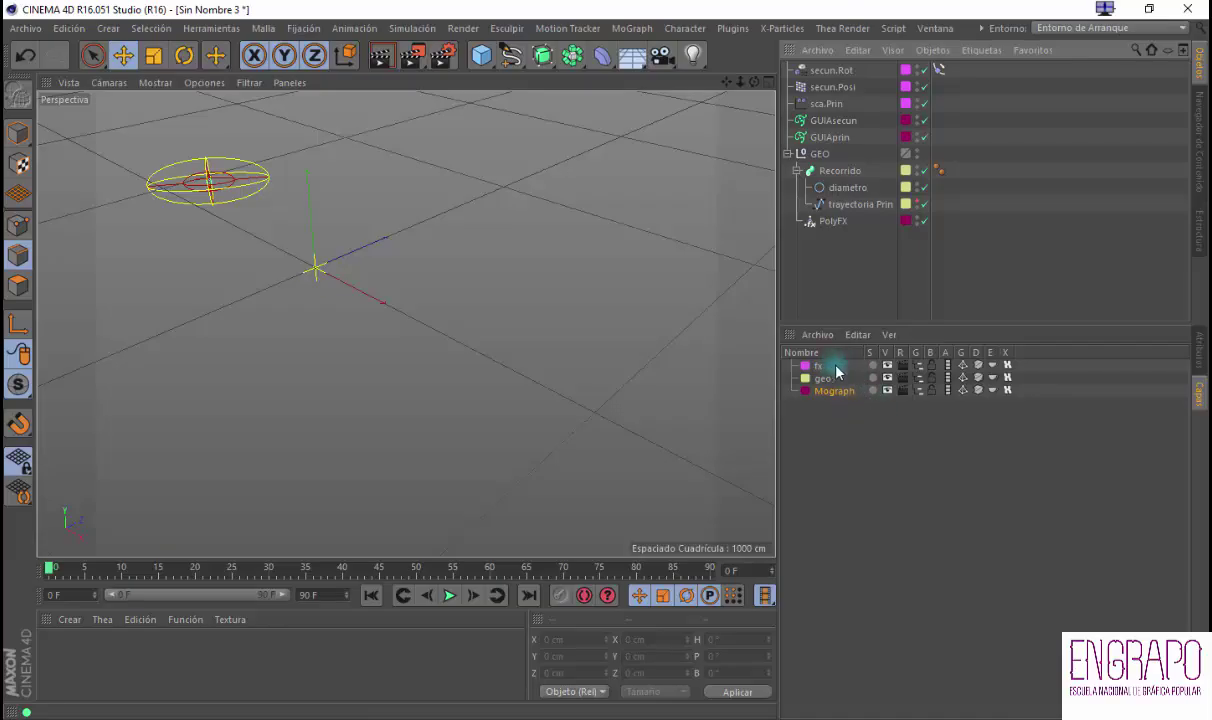
Play the animation with the fx layer hidden in the viewport and check the tube from a lower angle
left_click(452, 596)
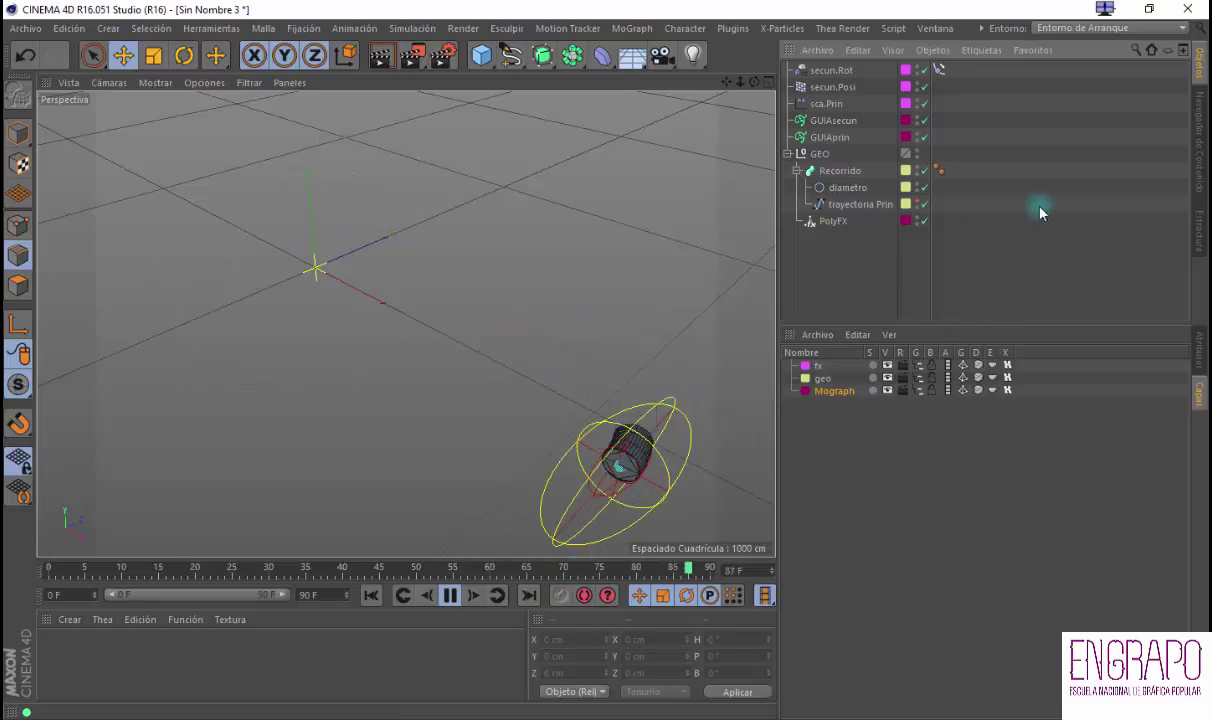
left_click(831, 70)
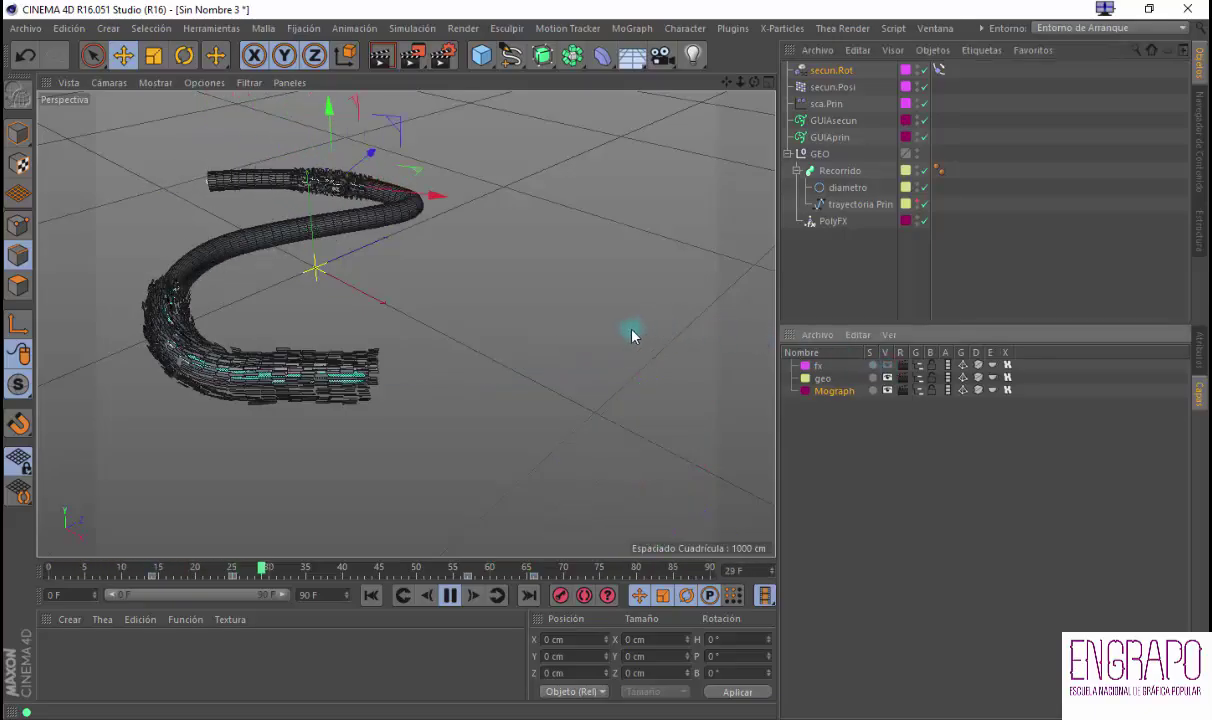
left_click_drag(418, 422, 406, 404, "alt")
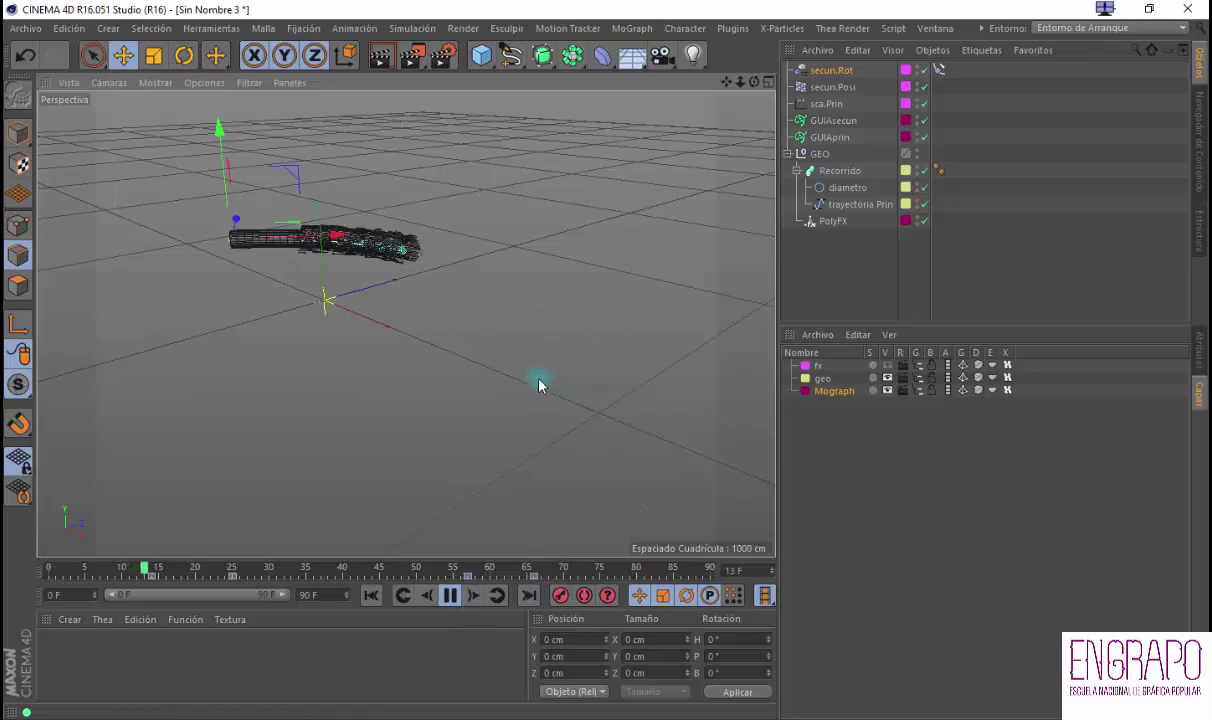
left_click(450, 595)
Switch to the preEjercicio1_2.c4d scene and review the falloff and effects settings of its PolyFX object
left_click(935, 28)
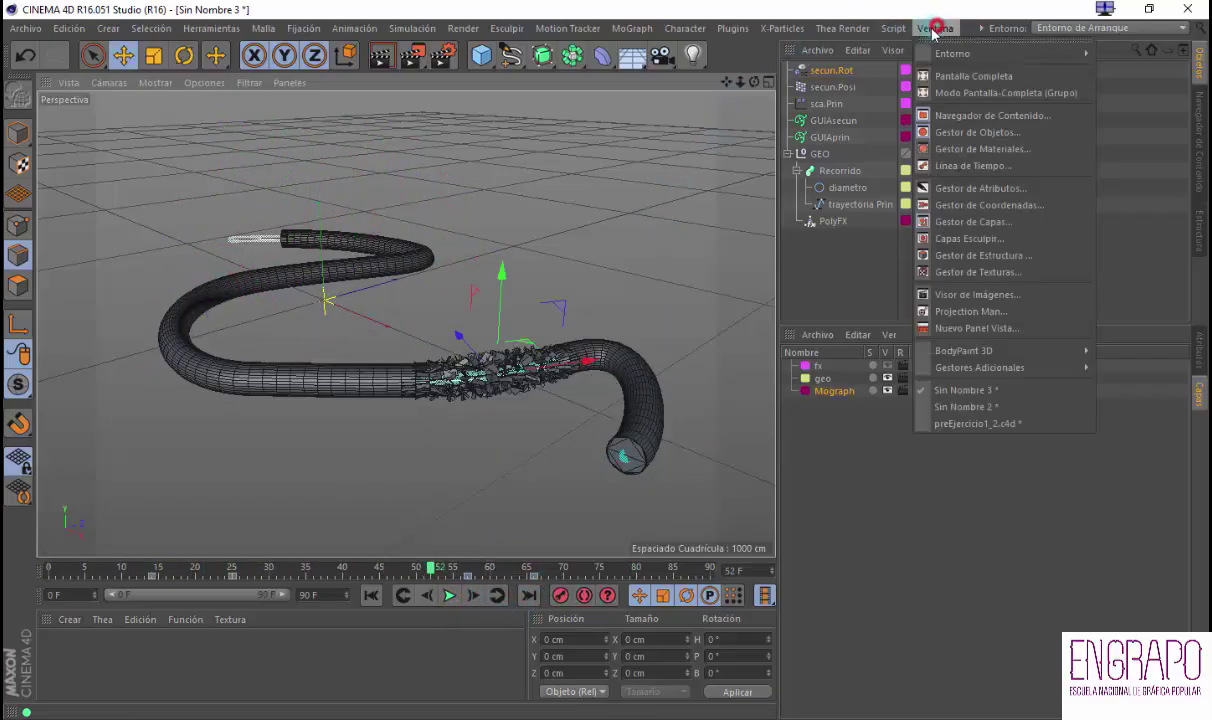
left_click(1026, 412)
left_click(1015, 220)
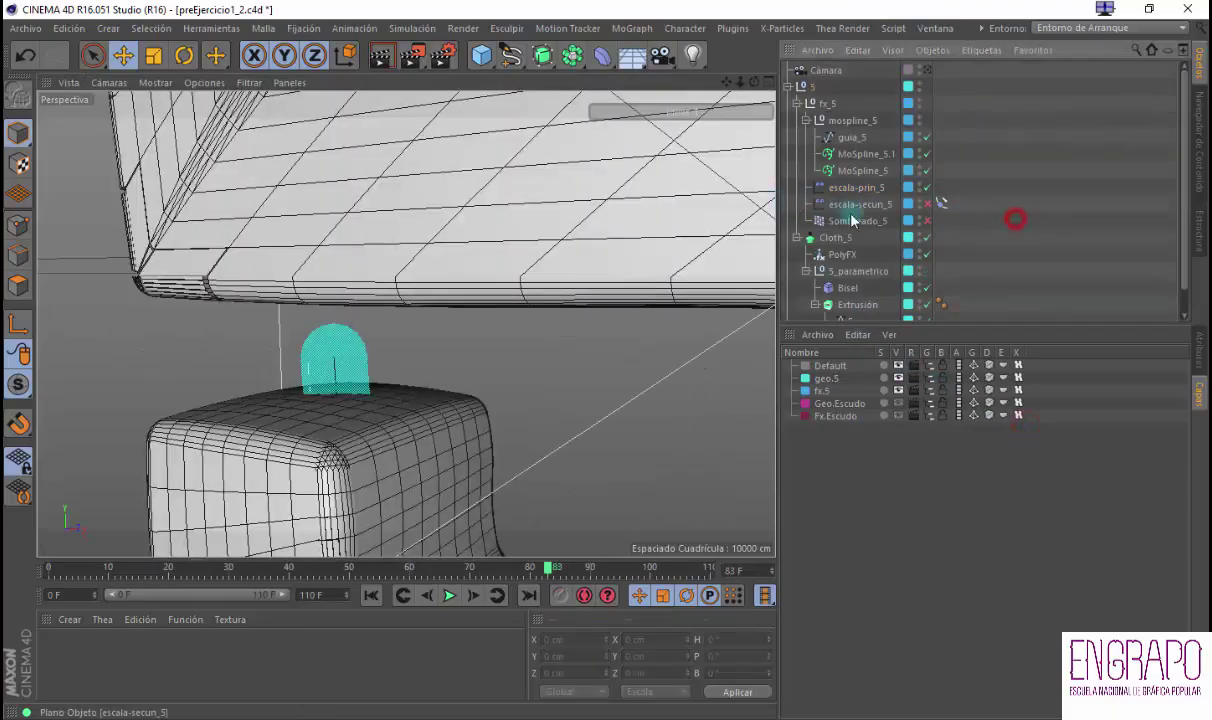
left_click(866, 205)
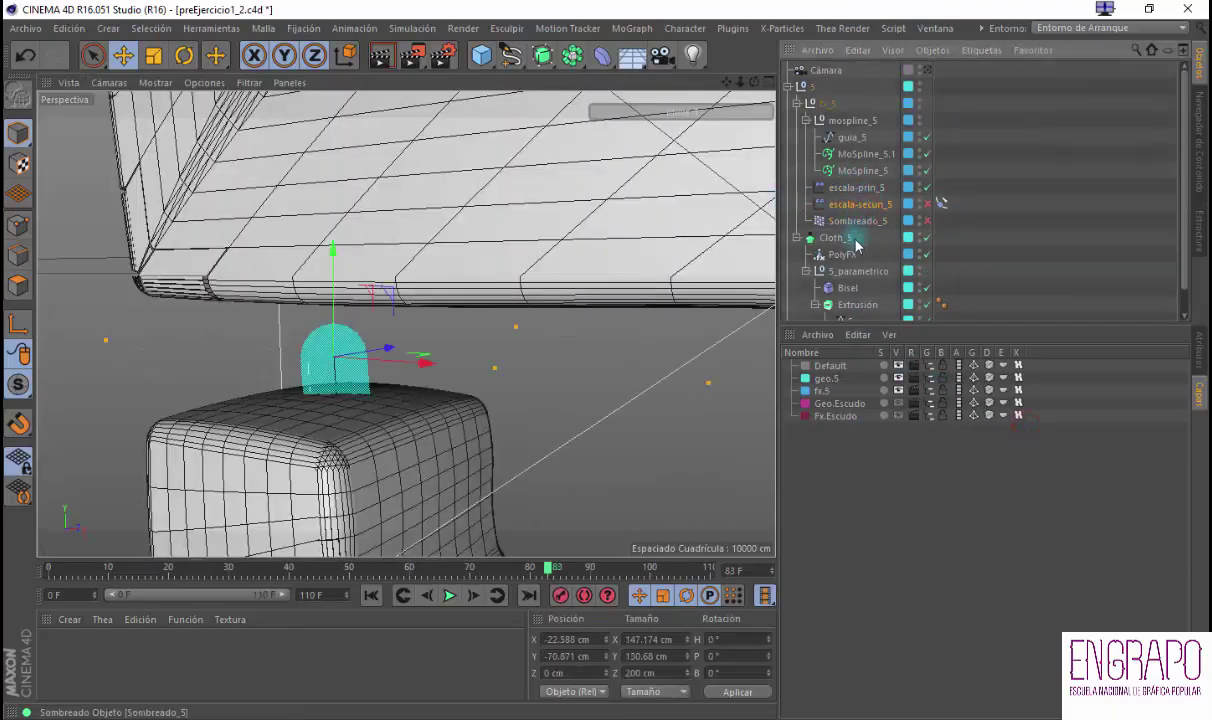
scroll(853, 243, "down", 1)
left_click(841, 230)
left_click(1197, 352)
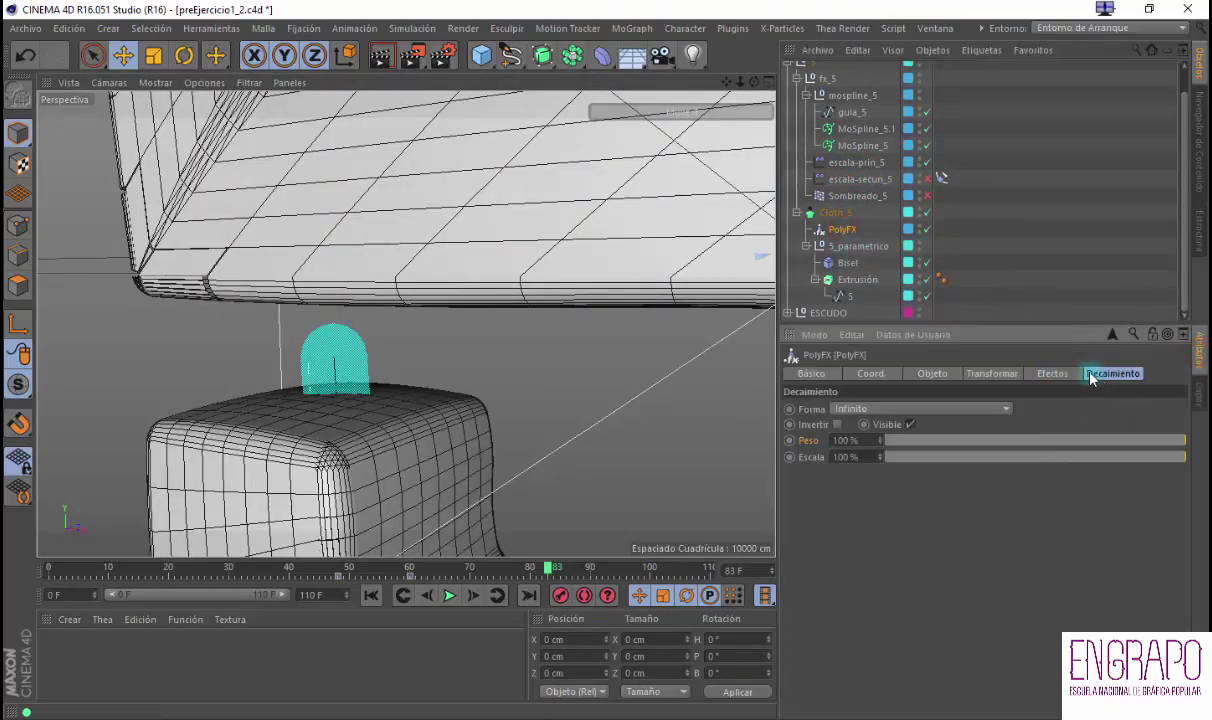
left_click(1052, 373)
Enable the escala-secun_5 and Sombreado_5 effectors and check the parameters of escala-prin_5
left_click(853, 179)
left_click(848, 161)
left_click(852, 195)
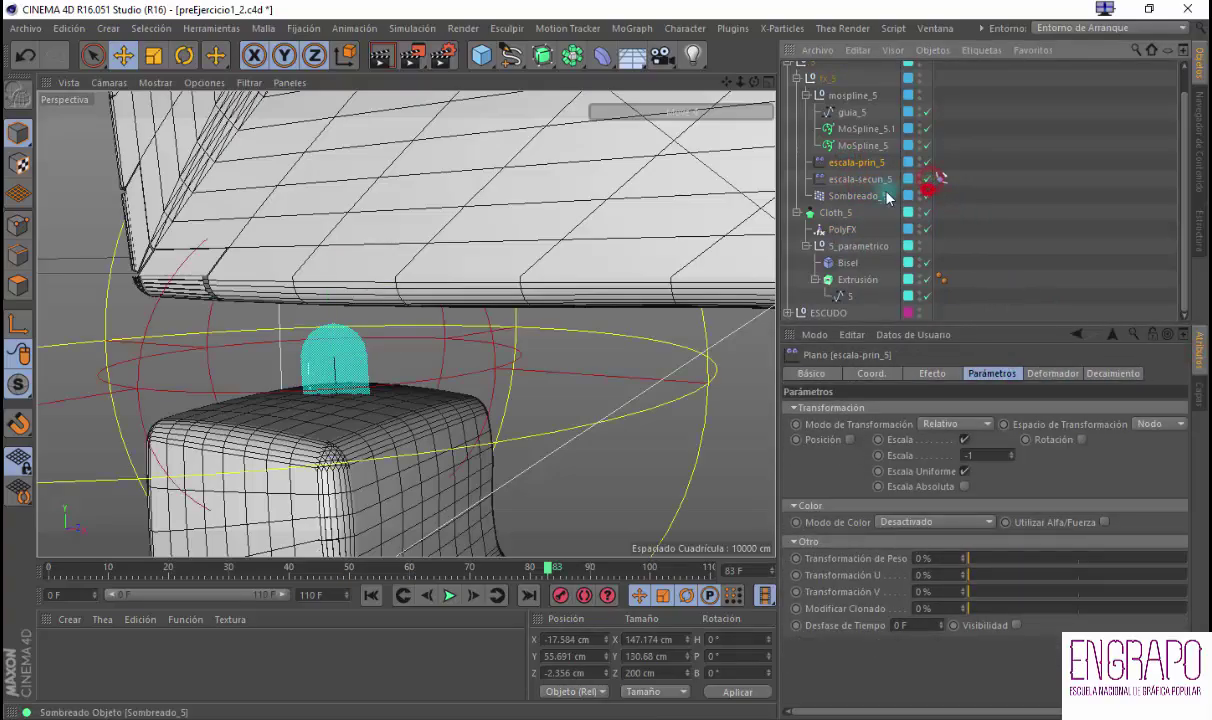
Examine the falloff settings of Sombreado_5 and escala-secun_5 and the latter's Align to Spline tag
left_click(831, 377)
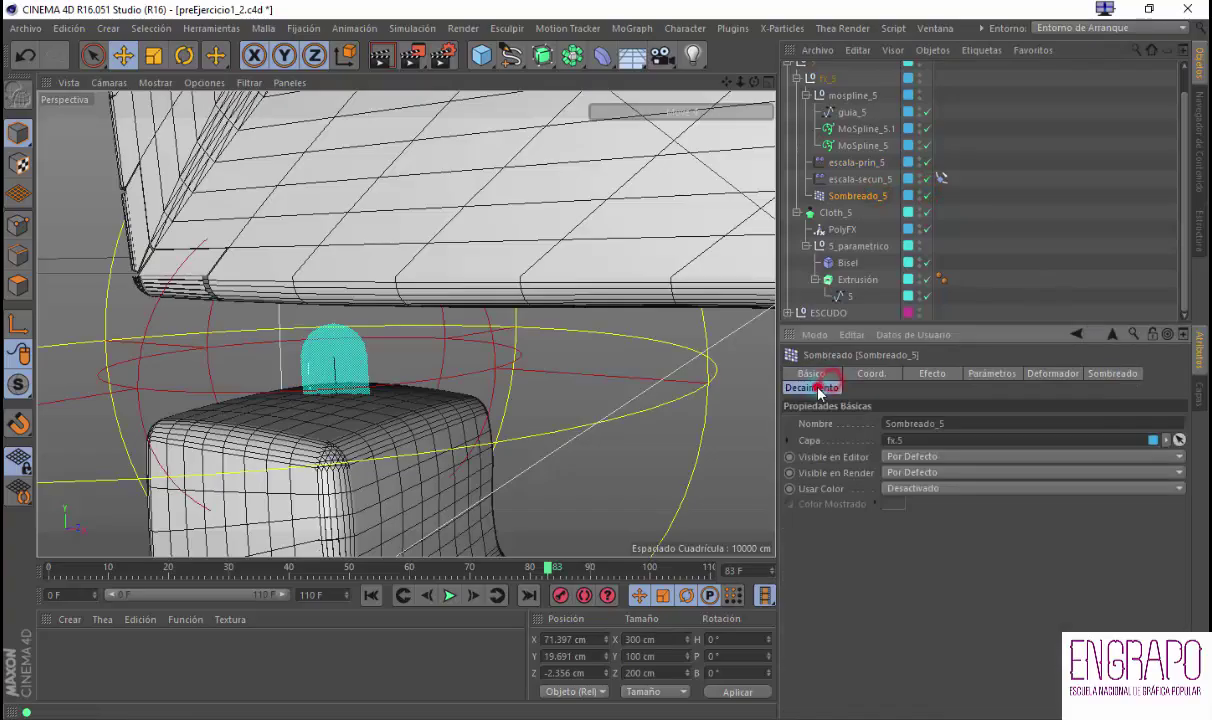
left_click(800, 387)
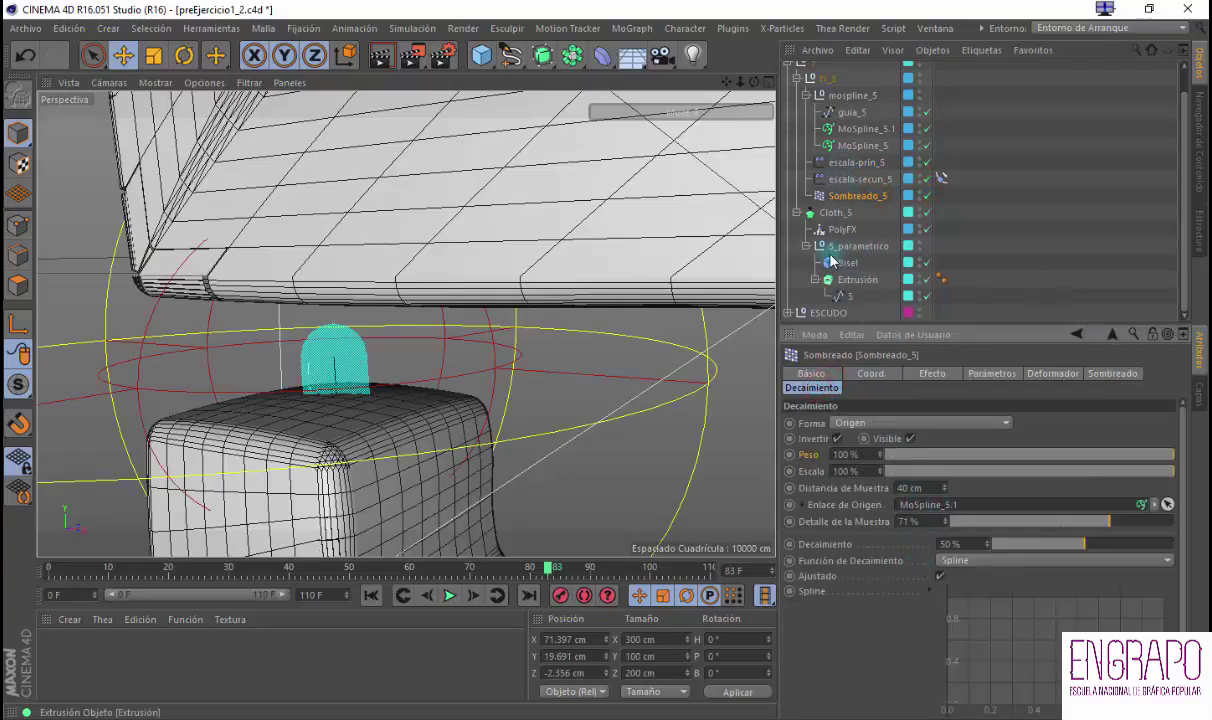
left_click(856, 179)
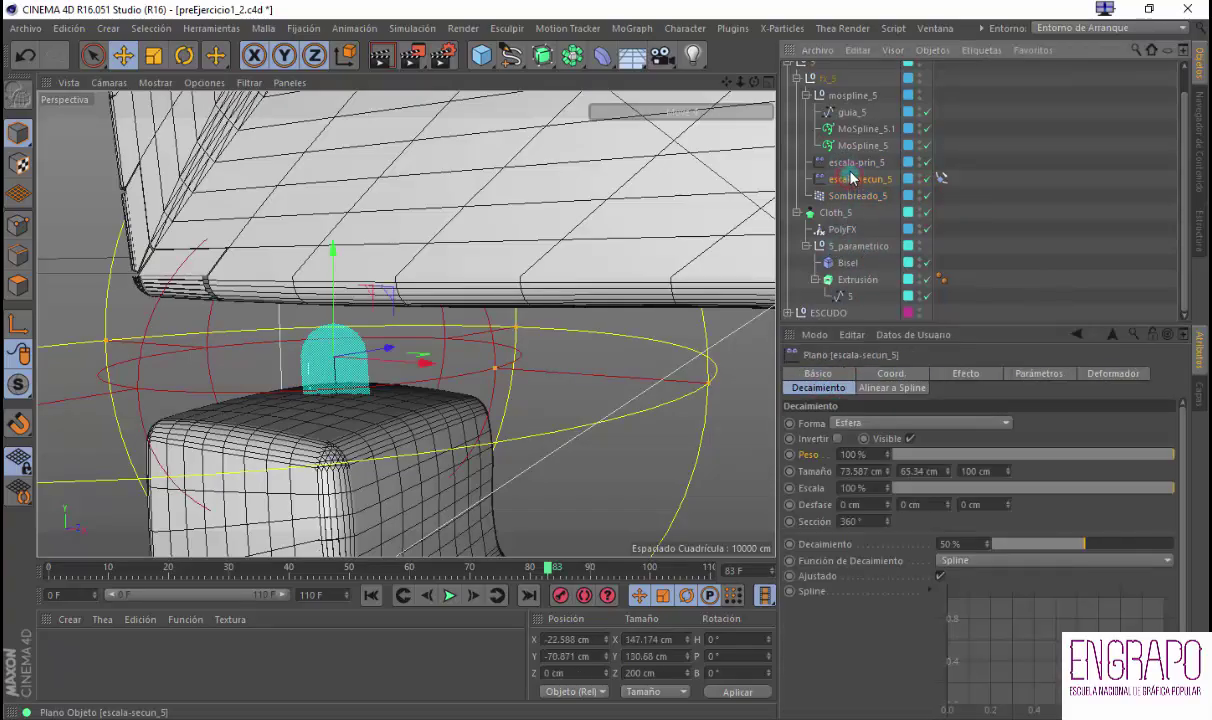
left_click(941, 178)
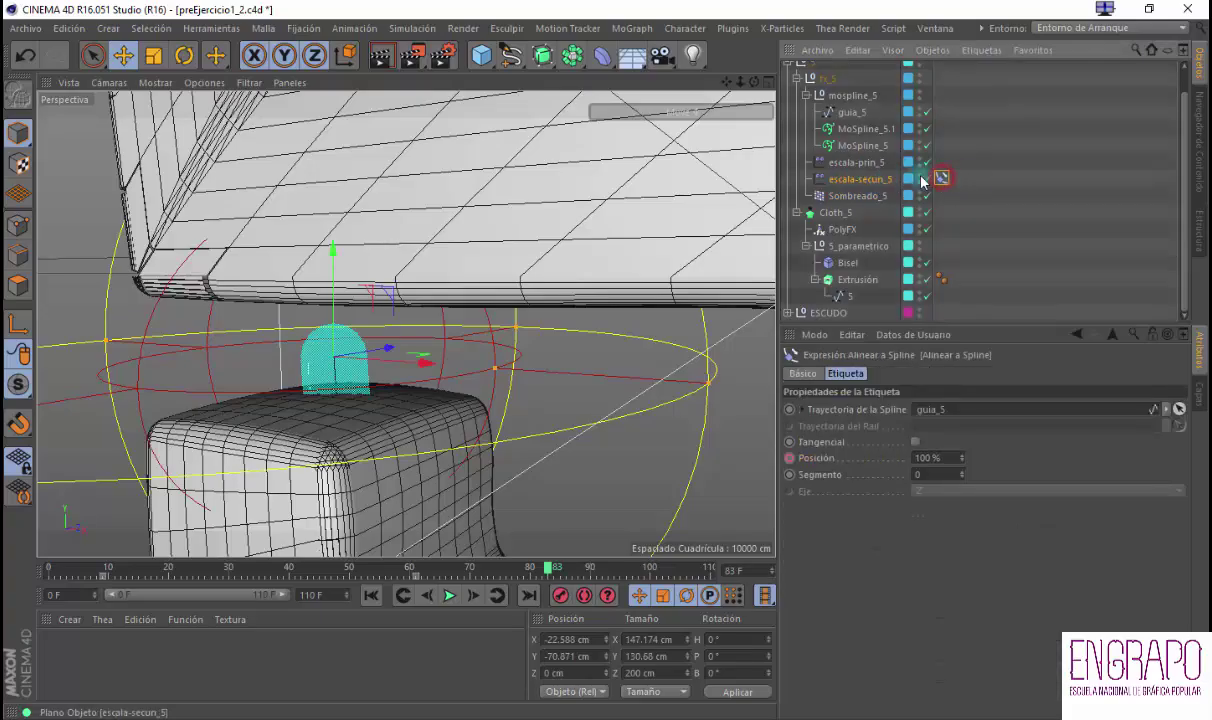
Return to the Sin Nombre 3 scene and play its animation from the first frame
left_click(935, 28)
left_click(1040, 390)
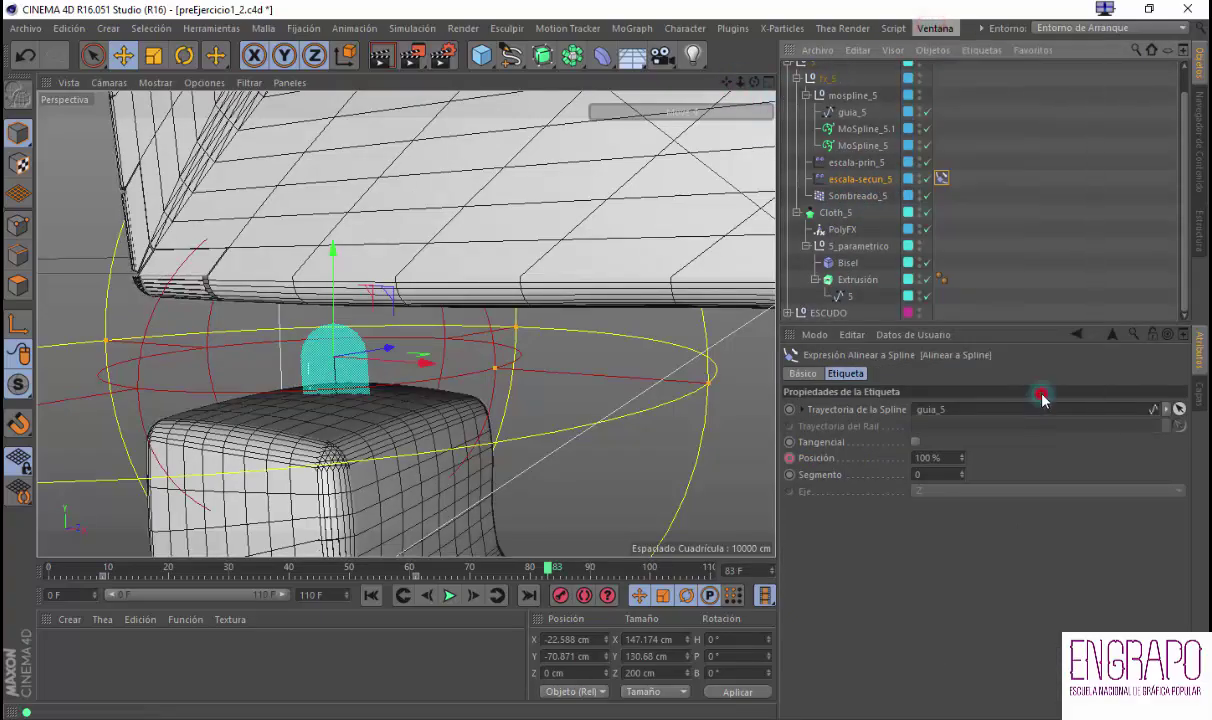
left_click(373, 596)
left_click(449, 596)
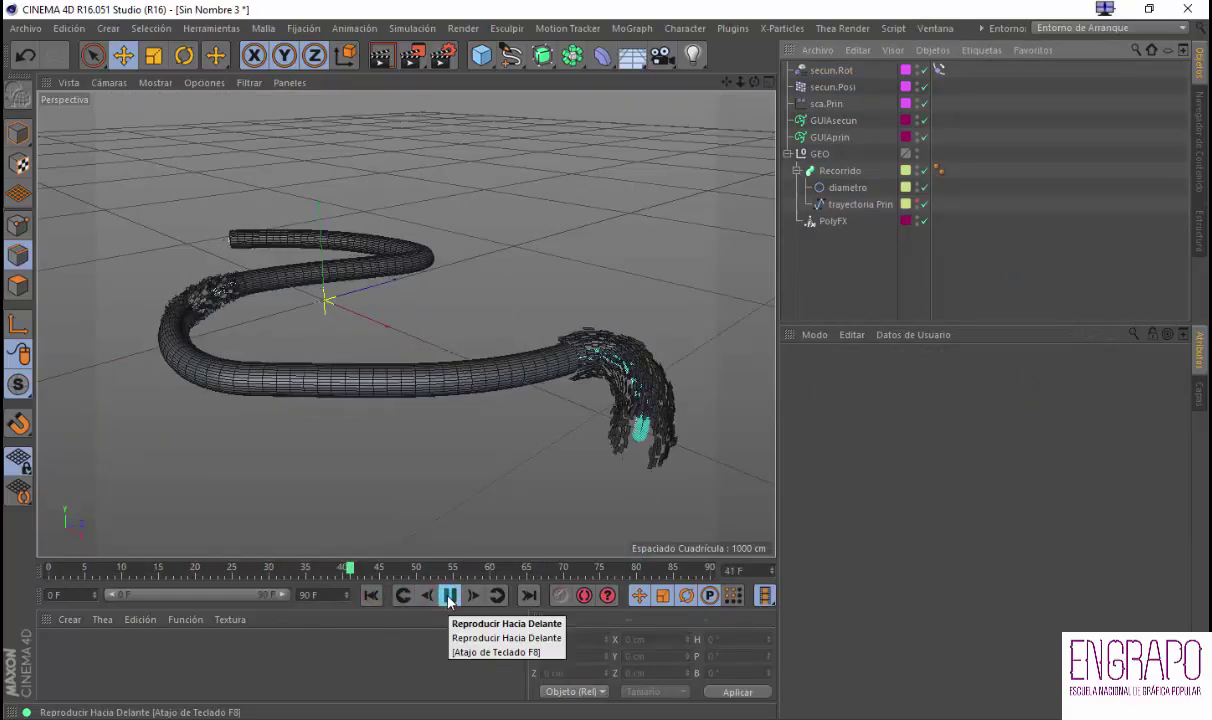